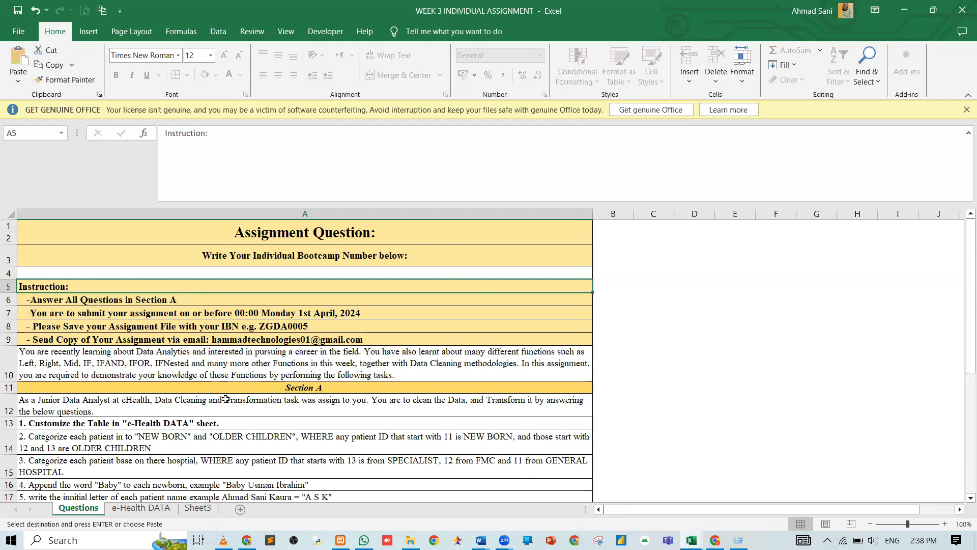
On the e-Health DATA sheet, number the S/N column for all patient rows, starting with 1 and 2 in A2:A3.
{"action": "scroll", "coordinate": [226, 399], "scroll_direction": "down", "scroll_amount": 4}
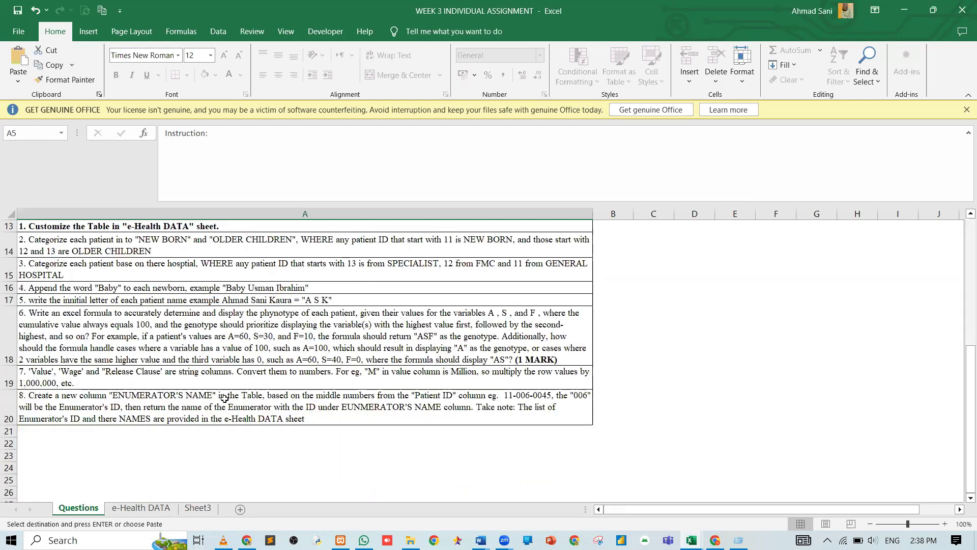
{"action": "scroll", "coordinate": [217, 370], "scroll_direction": "up", "scroll_amount": 4}
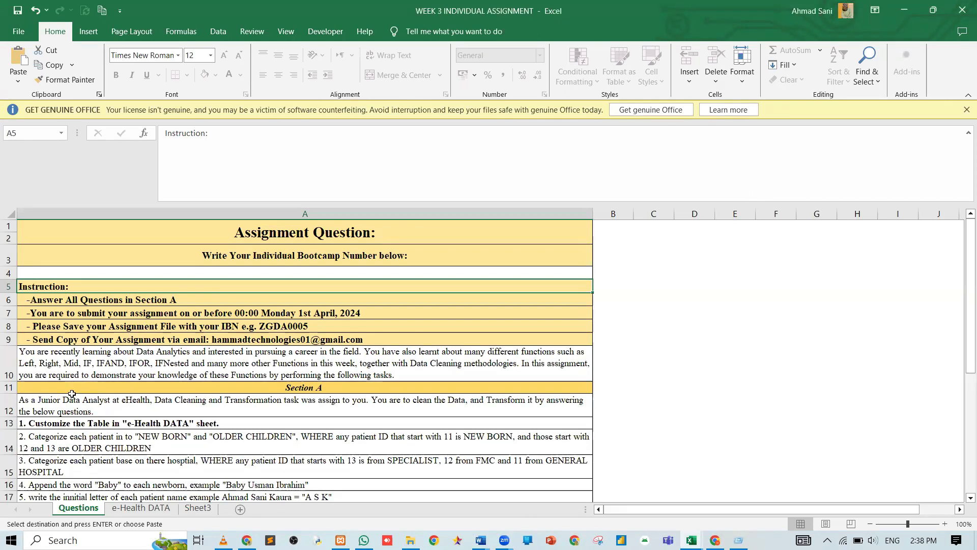
{"action": "scroll", "coordinate": [72, 393], "scroll_direction": "down", "scroll_amount": 1}
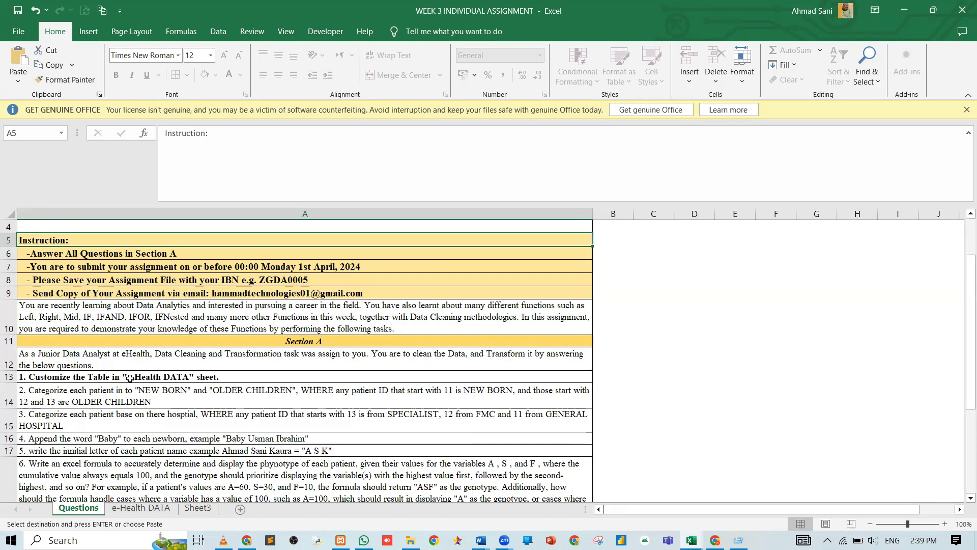
{"action": "left_click", "coordinate": [150, 508]}
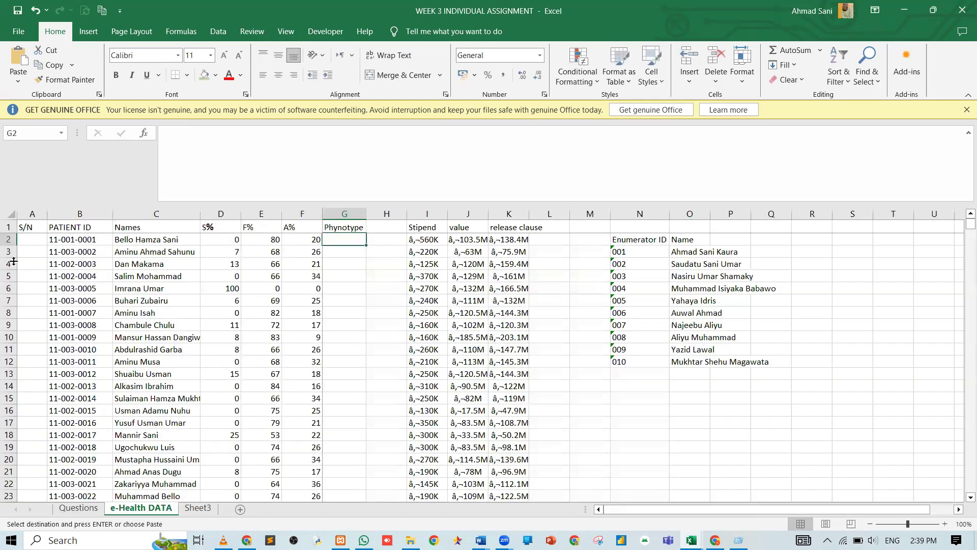
{"action": "left_click", "coordinate": [35, 236]}
{"action": "type", "text": "1"}
{"action": "key", "text": "Return"}
{"action": "type", "text": "2"}
{"action": "key", "text": "Return"}
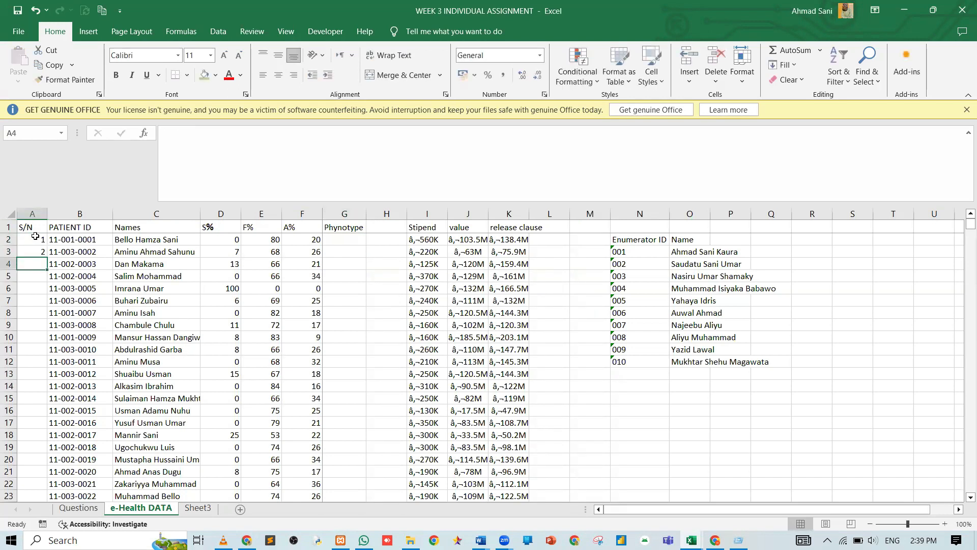
{"action": "left_click_drag", "start_coordinate": [35, 236], "coordinate": [31, 249]}
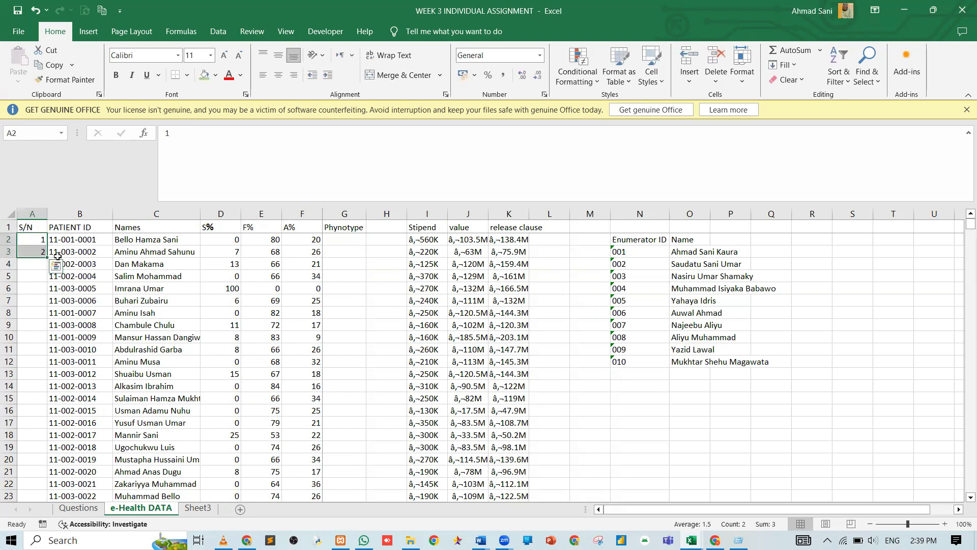
{"action": "double_click", "coordinate": [49, 259]}
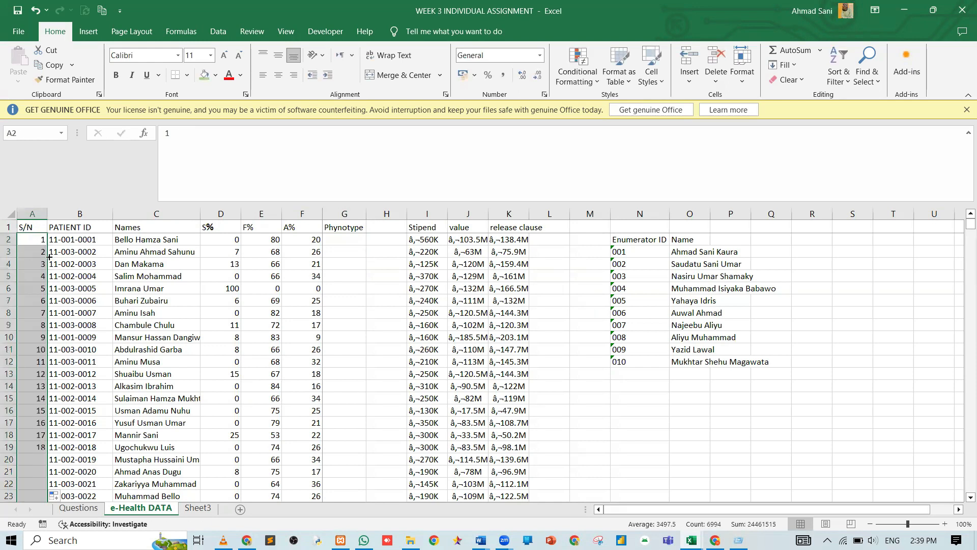
Format the header row A1:K1 in bold Times New Roman with a Gold, Accent 4, Lighter 60% fill.
{"action": "left_click", "coordinate": [28, 227]}
{"action": "left_click_drag", "start_coordinate": [28, 227], "coordinate": [505, 224]}
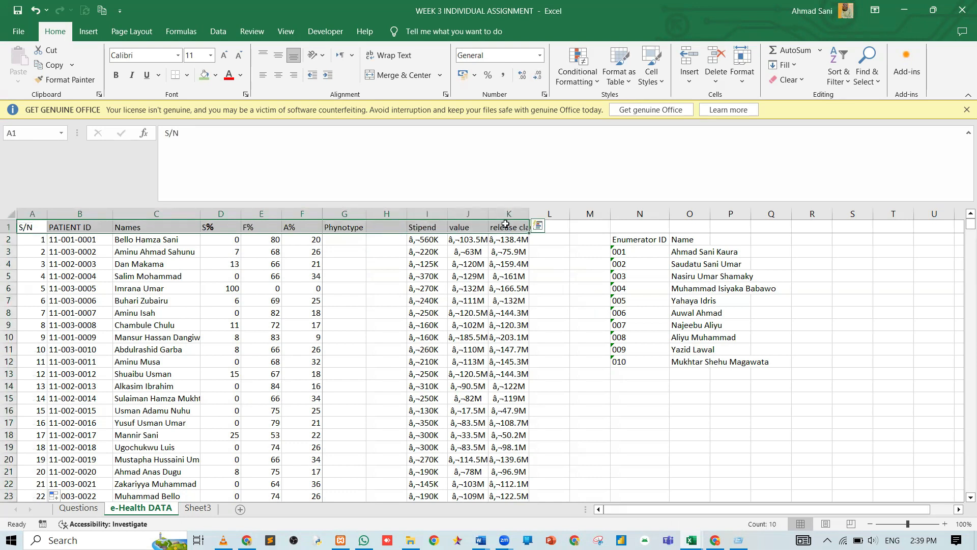
{"action": "left_click", "coordinate": [130, 52]}
{"action": "type", "text": "Times New Roman"}
{"action": "key", "text": "Return"}
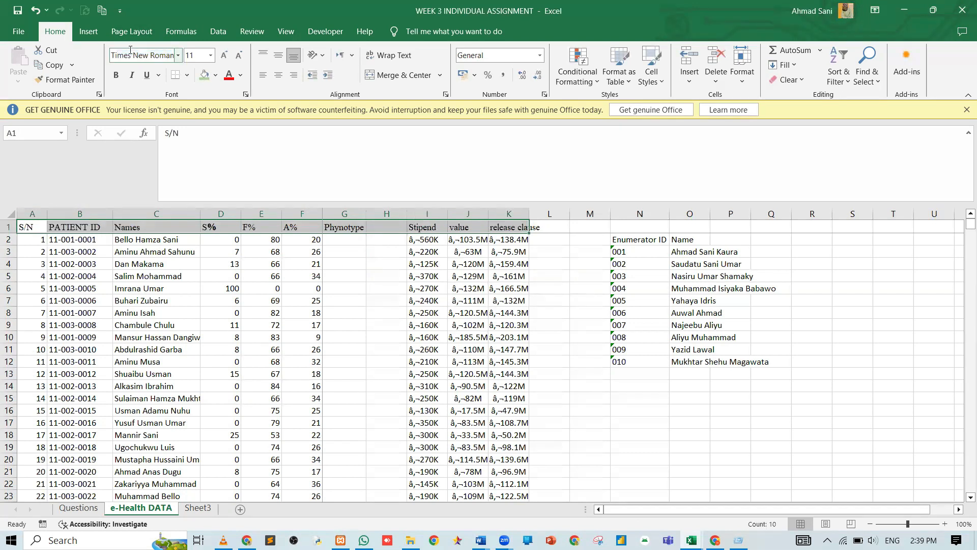
{"action": "left_click", "coordinate": [116, 75]}
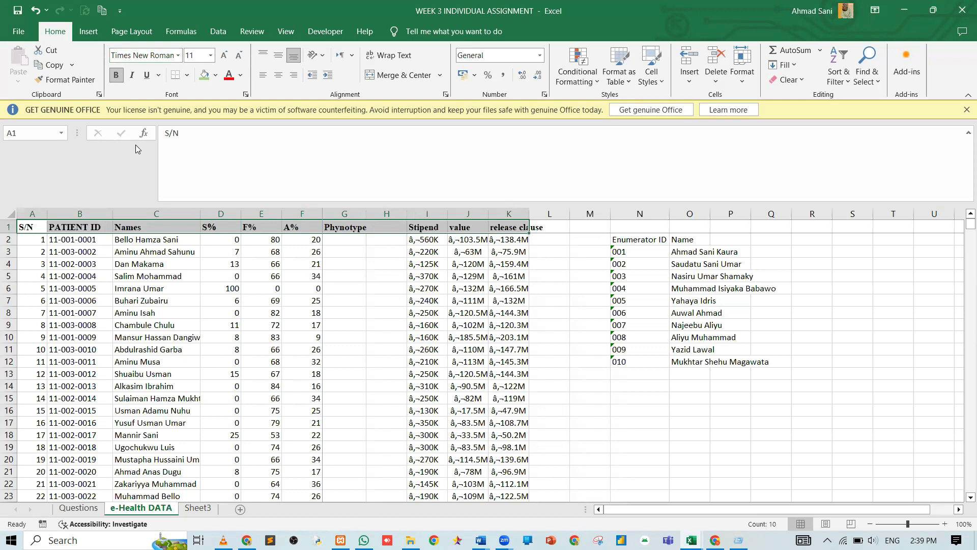
{"action": "left_click", "coordinate": [217, 77]}
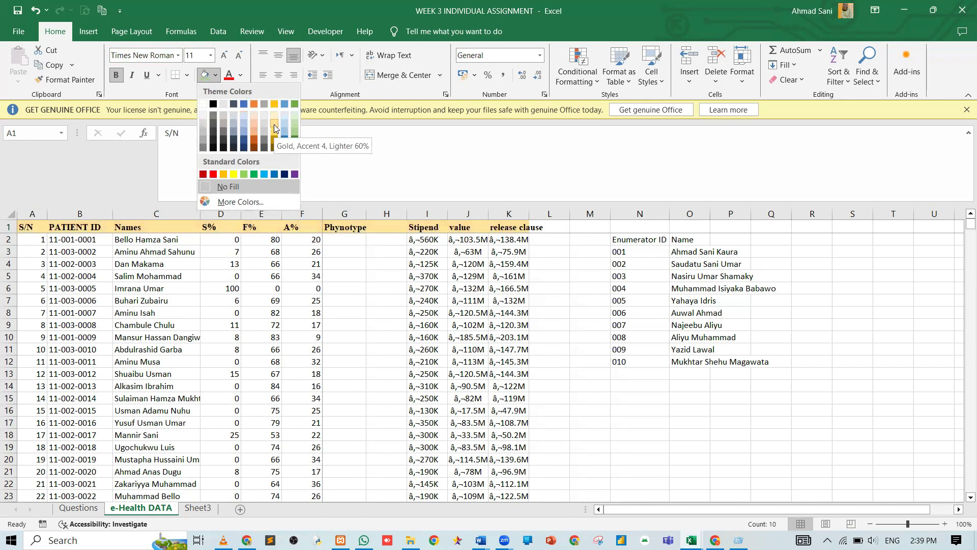
{"action": "left_click", "coordinate": [274, 126]}
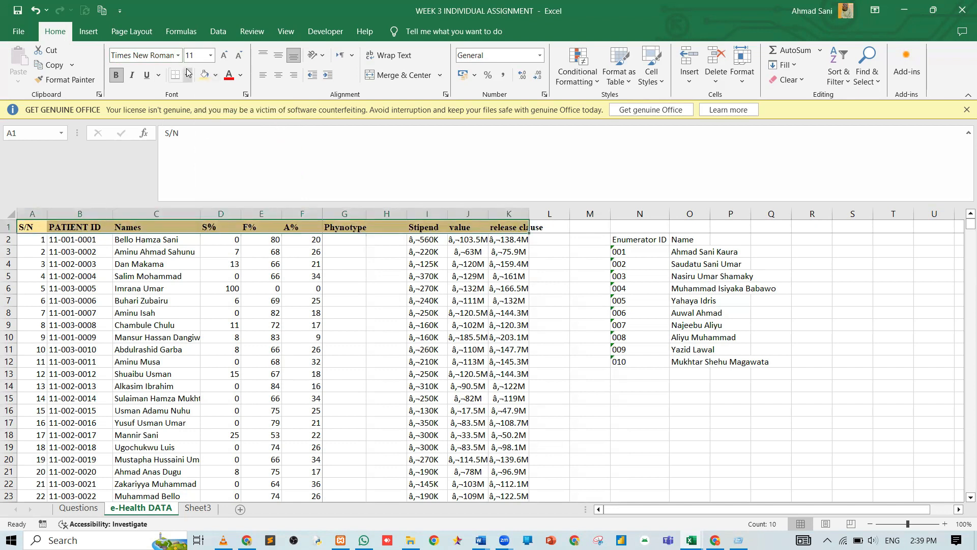
Apply All Borders and the Times New Roman font to the whole patient table, from S/N through release clause.
{"action": "key", "text": "ctrl+shift+Down"}
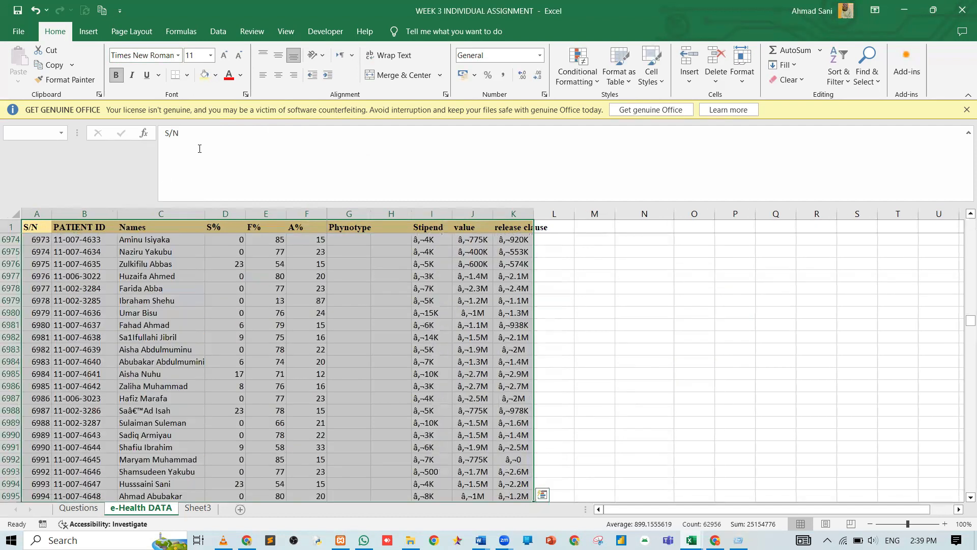
{"action": "left_click", "coordinate": [187, 76]}
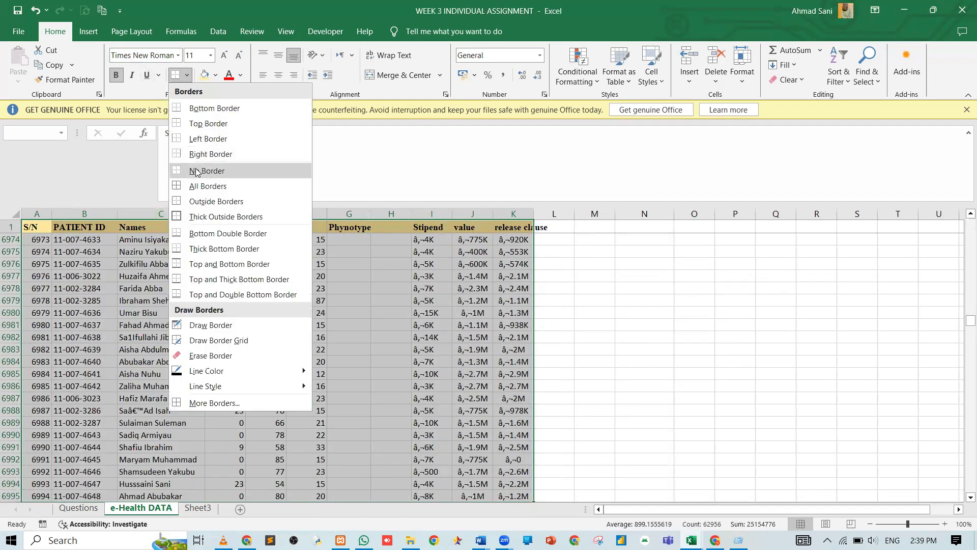
{"action": "left_click", "coordinate": [195, 186]}
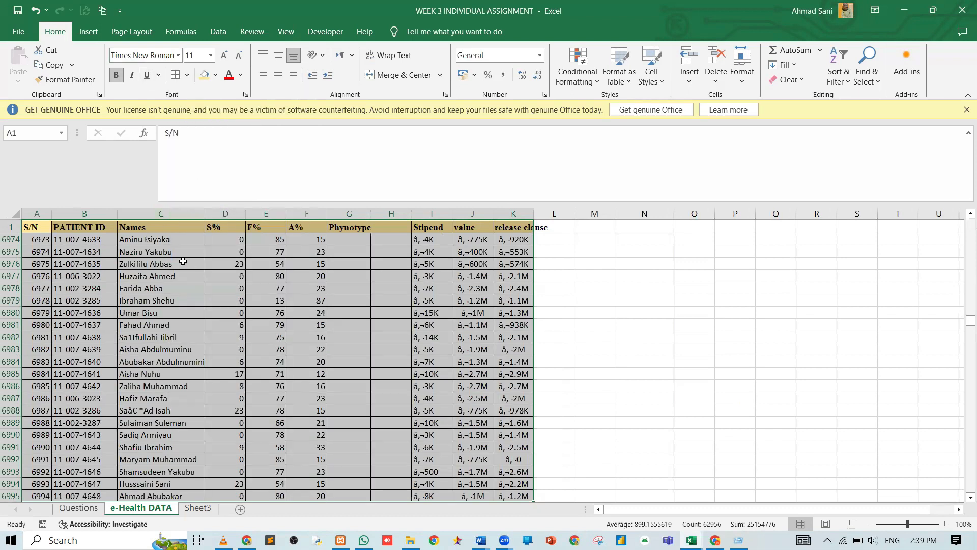
{"action": "left_click", "coordinate": [126, 52]}
{"action": "type", "text": "Tie"}
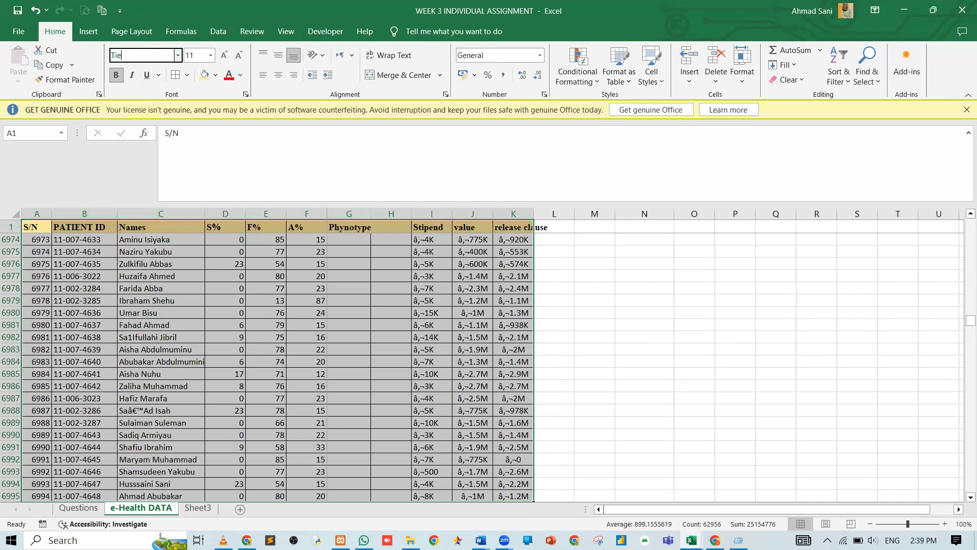
{"action": "key", "text": "Return"}
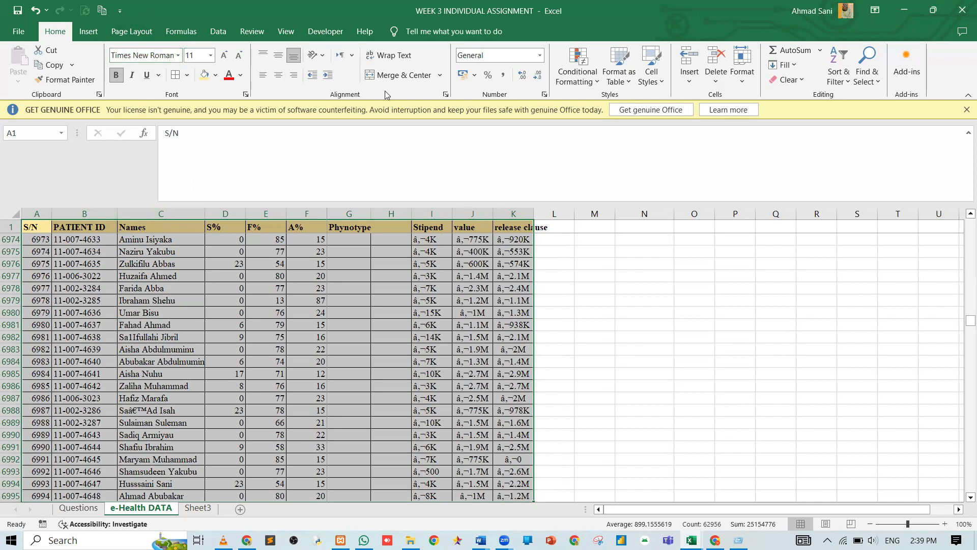
Autofit the value and release clause columns to their contents, and return to the first patient ID in B2.
{"action": "double_click", "coordinate": [534, 213]}
{"action": "double_click", "coordinate": [492, 213]}
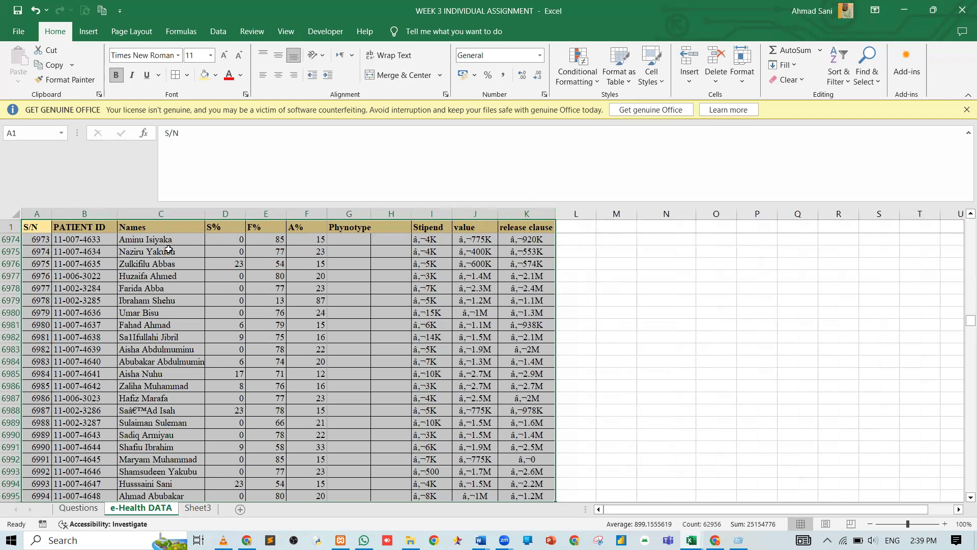
{"action": "left_click", "coordinate": [113, 274]}
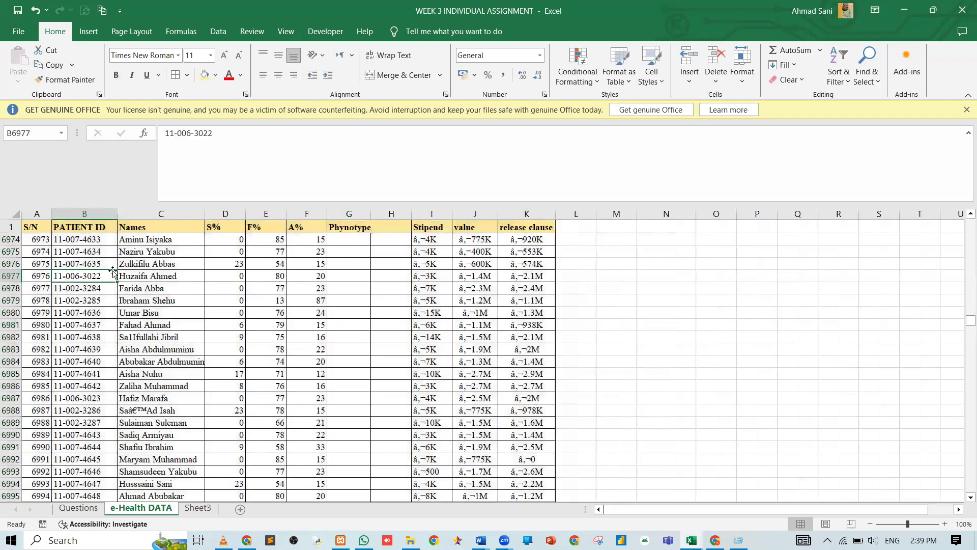
{"action": "key", "text": "ctrl+Up"}
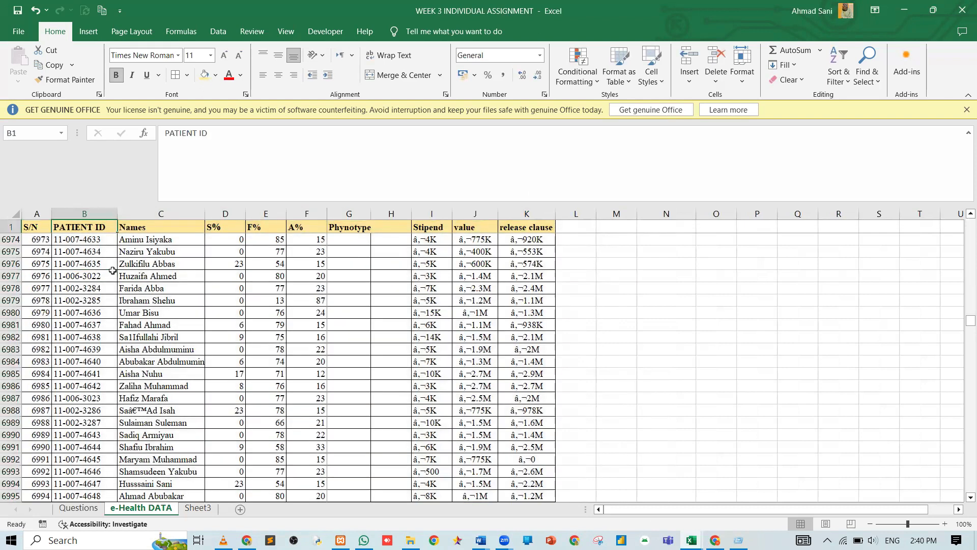
{"action": "key", "text": "Down"}
{"action": "scroll", "coordinate": [82, 461], "scroll_direction": "up", "scroll_amount": 1}
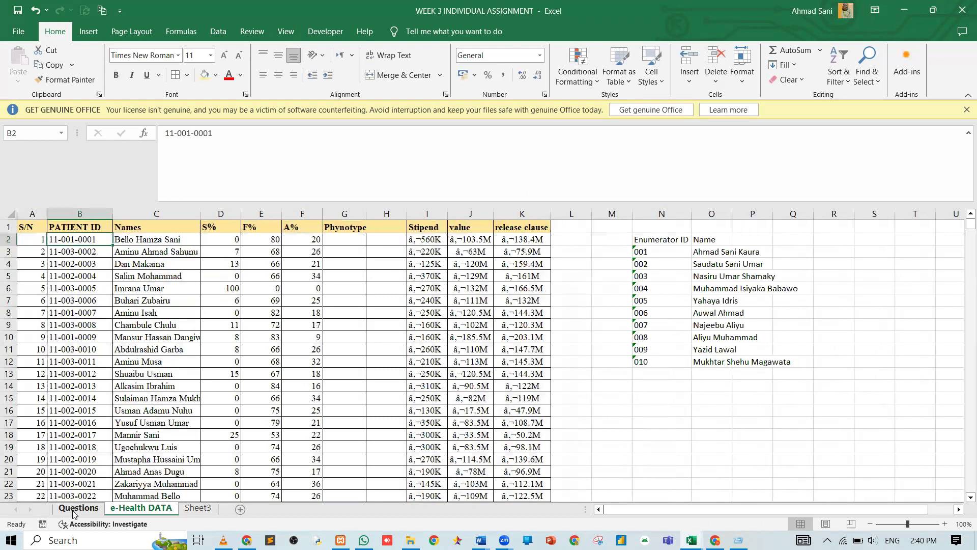
Check question 2 on the Questions sheet, add a "Category" header in L1 of e-Health DATA, and begin a formula in L2.
{"action": "left_click", "coordinate": [76, 508]}
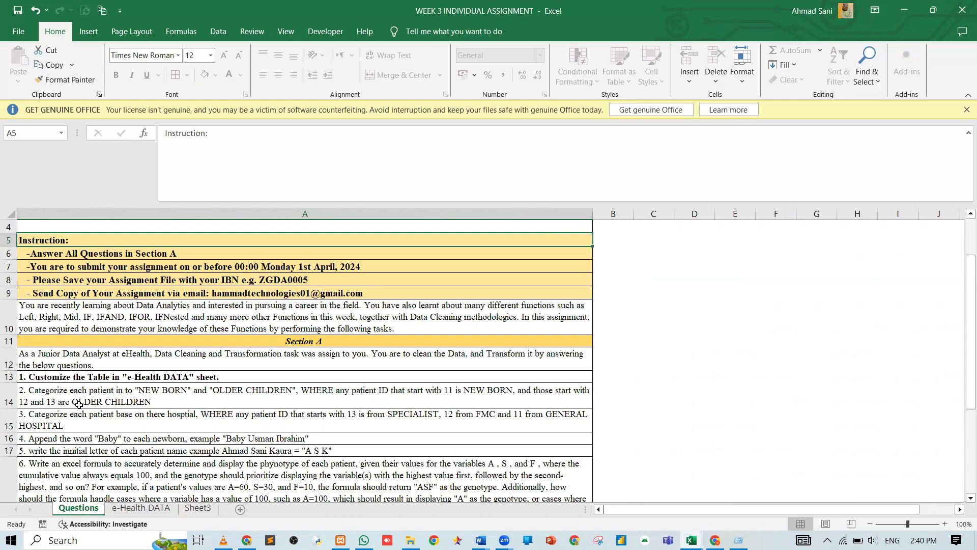
{"action": "left_click", "coordinate": [141, 508]}
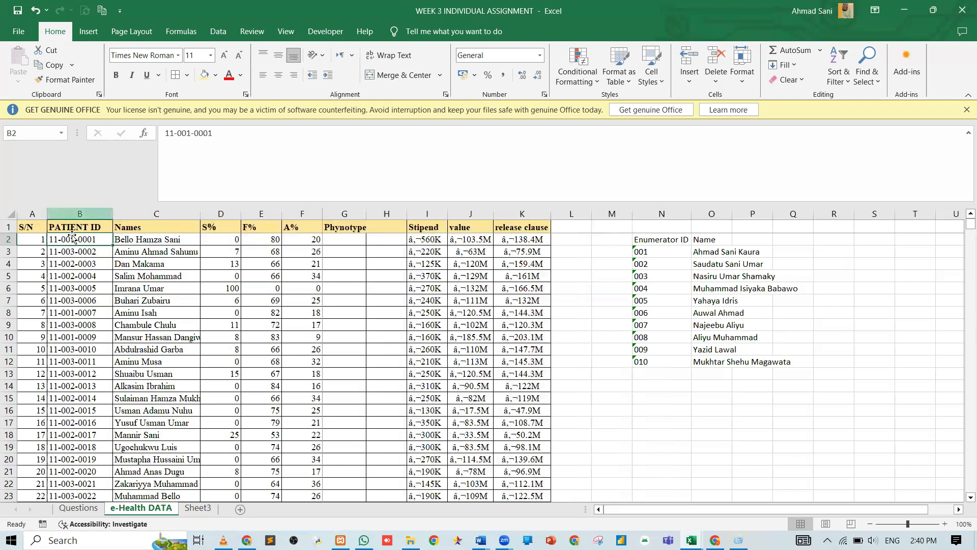
{"action": "left_click", "coordinate": [571, 228]}
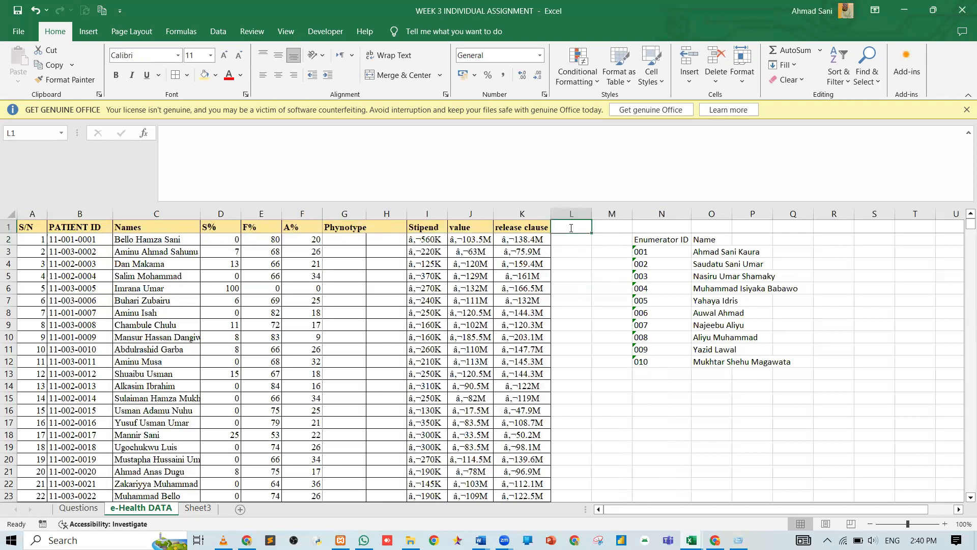
{"action": "type", "text": "Category"}
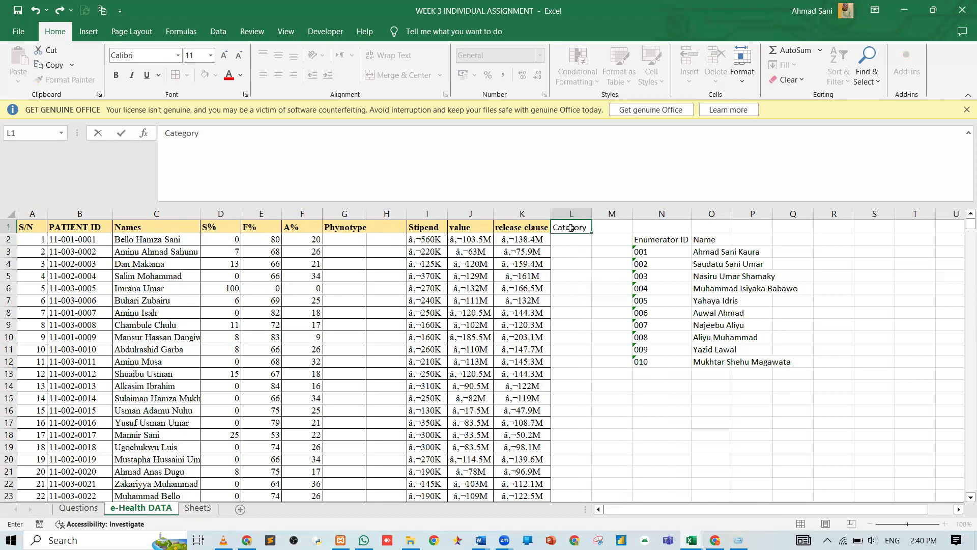
{"action": "key", "text": "Return"}
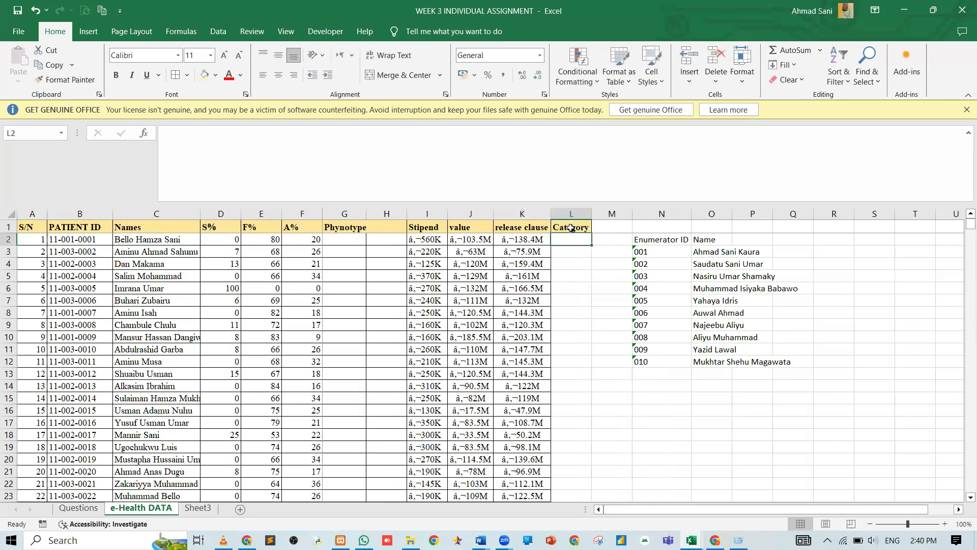
{"action": "type", "text": "="}
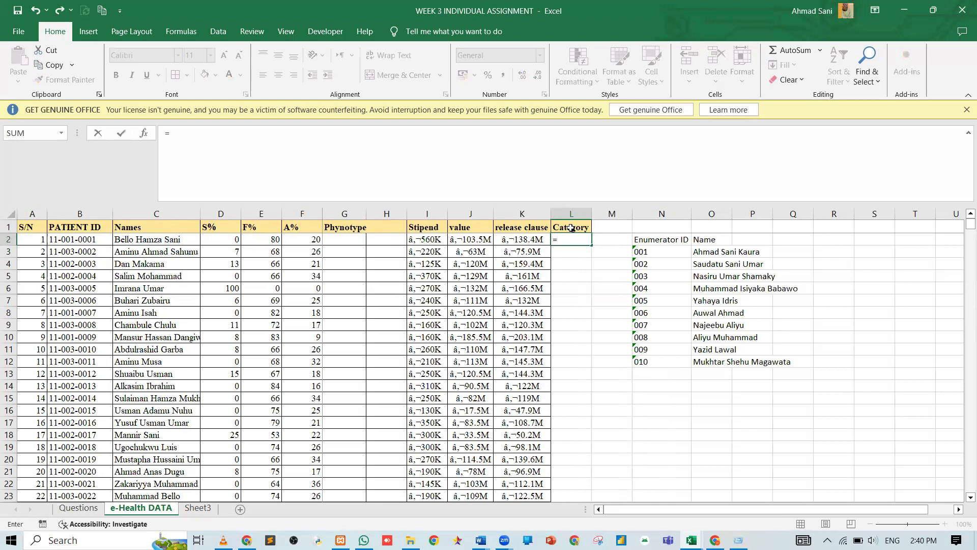
{"action": "type", "text": "IF("}
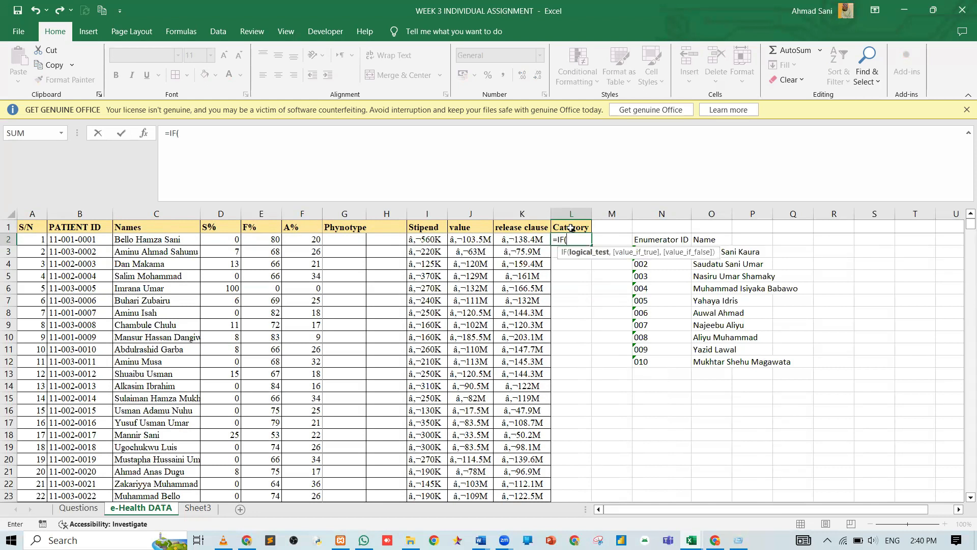
{"action": "type", "text": "le"}
{"action": "key", "text": "Tab"}
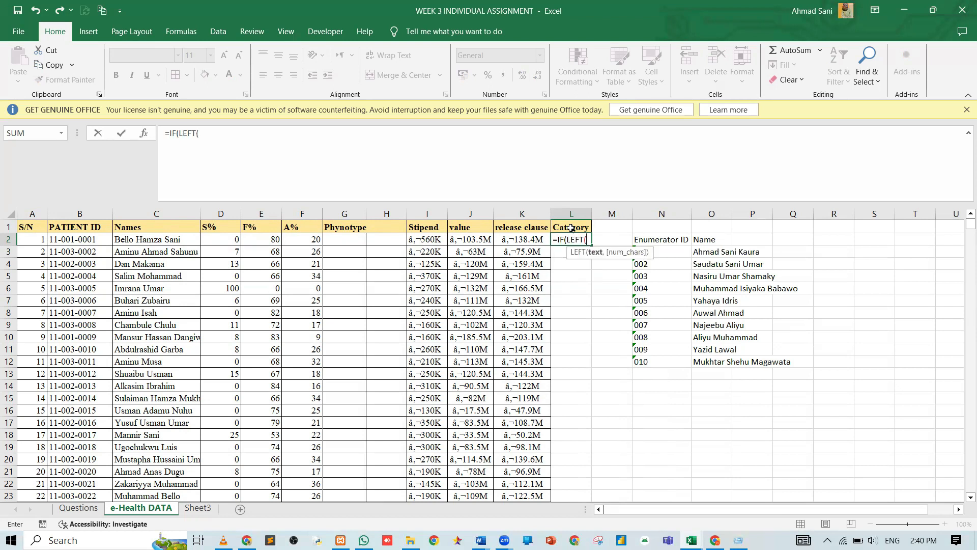
{"action": "key", "text": "BackSpace"}
{"action": "key", "text": "BackSpace"}
{"action": "key", "text": "BackSpace"}
{"action": "key", "text": "BackSpace"}
{"action": "key", "text": "BackSpace"}
{"action": "key", "text": "BackSpace"}
{"action": "key", "text": "BackSpace"}
{"action": "key", "text": "BackSpace"}
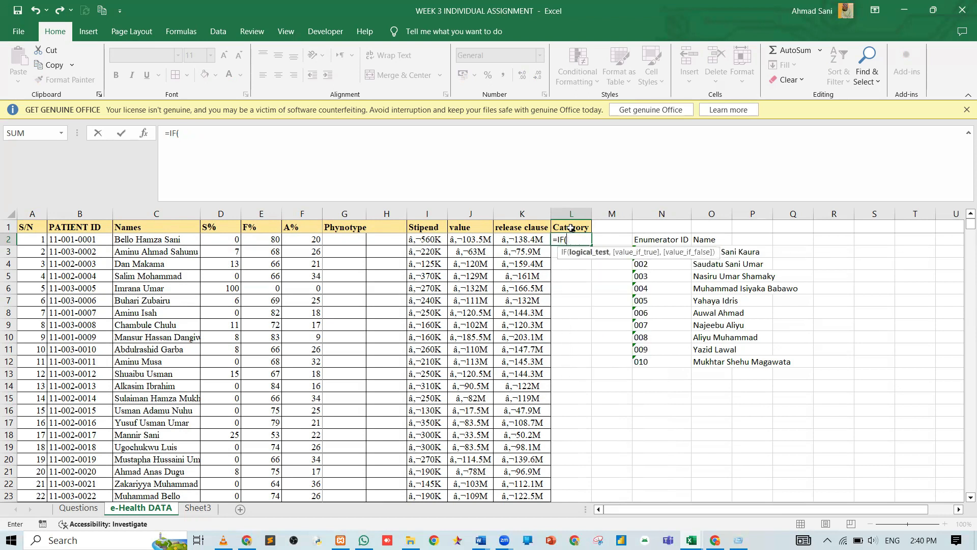
Extract the first two characters of the patient ID with =LEFT(B2,2) in L2, and fill the formula down the Category column.
{"action": "type", "text": "let"}
{"action": "key", "text": "BackSpace"}
{"action": "type", "text": "f"}
{"action": "key", "text": "Tab"}
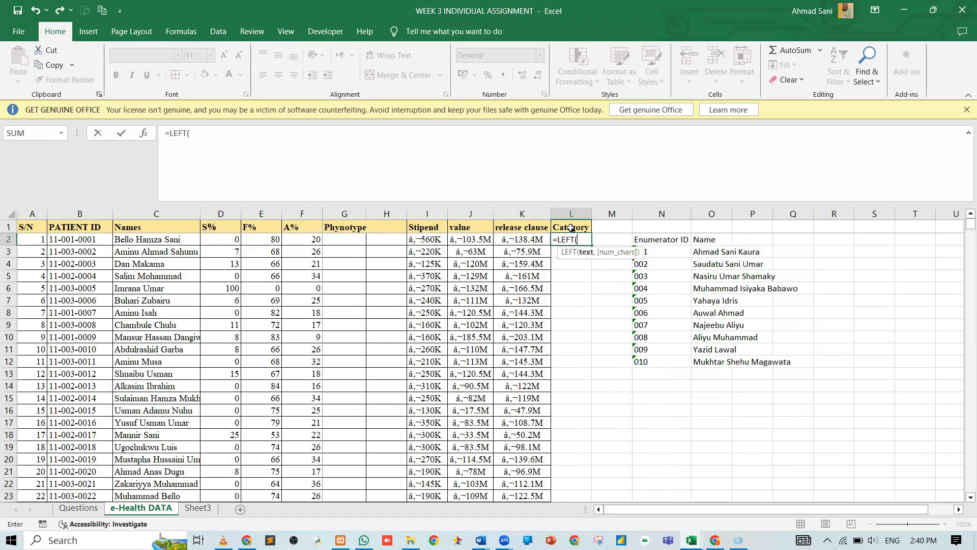
{"action": "left_click", "coordinate": [80, 239]}
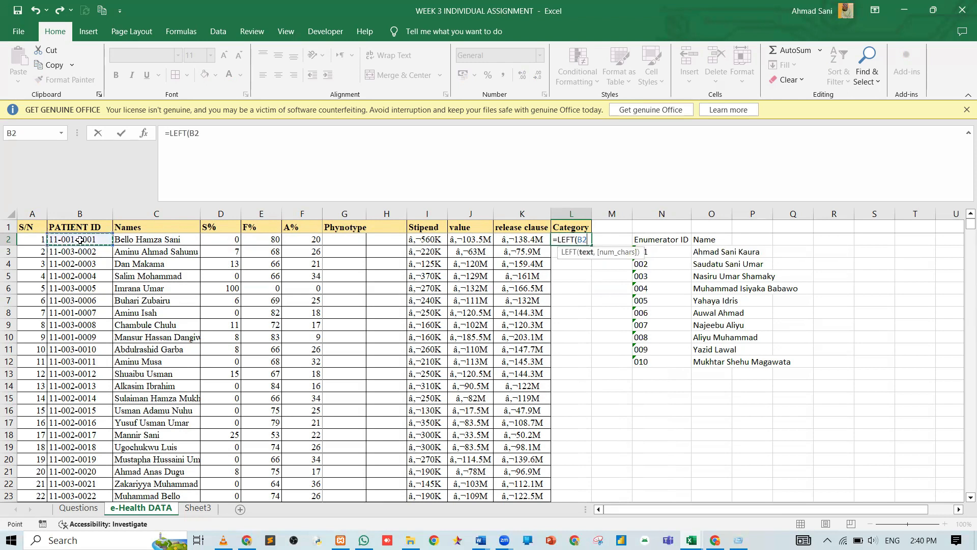
{"action": "type", "text": ",2"}
{"action": "key", "text": "Return"}
{"action": "key", "text": "Up"}
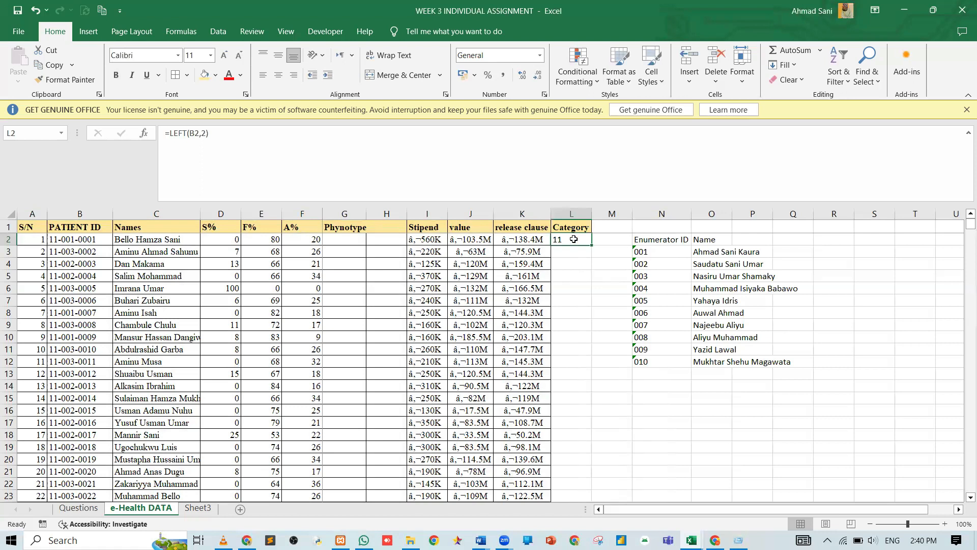
{"action": "double_click", "coordinate": [593, 244]}
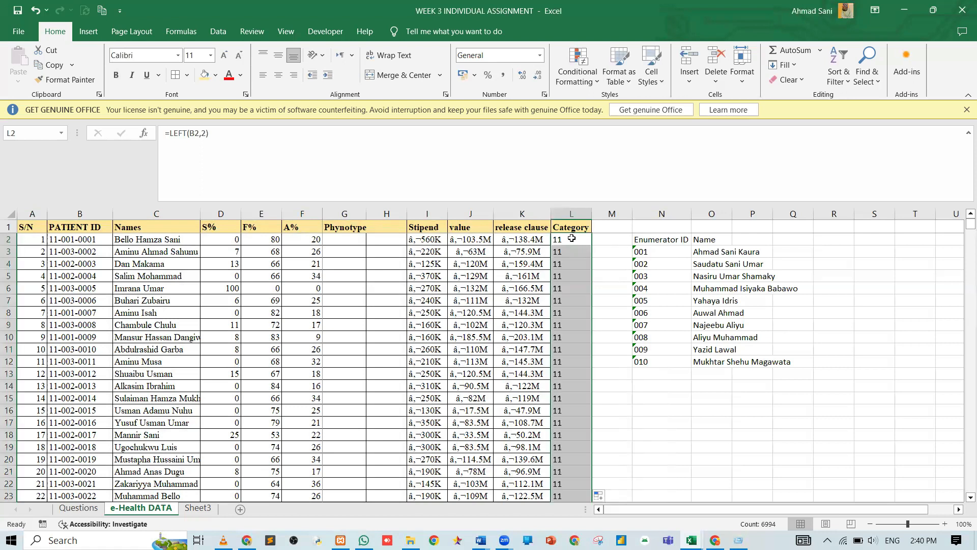
{"action": "left_click", "coordinate": [572, 239]}
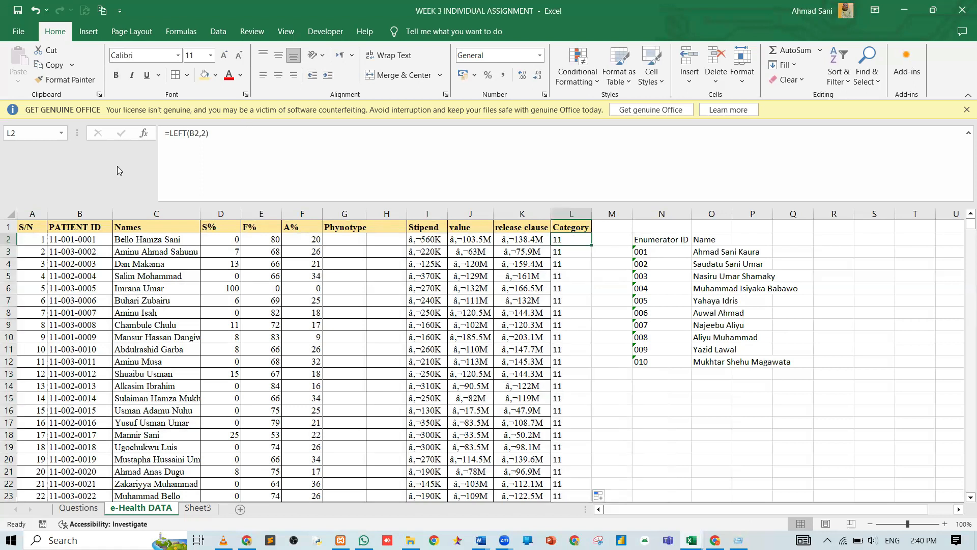
Wrap the L2 formula in an IF that returns "NEW BORN" when LEFT(B2,2) equals "11".
{"action": "left_click", "coordinate": [170, 132]}
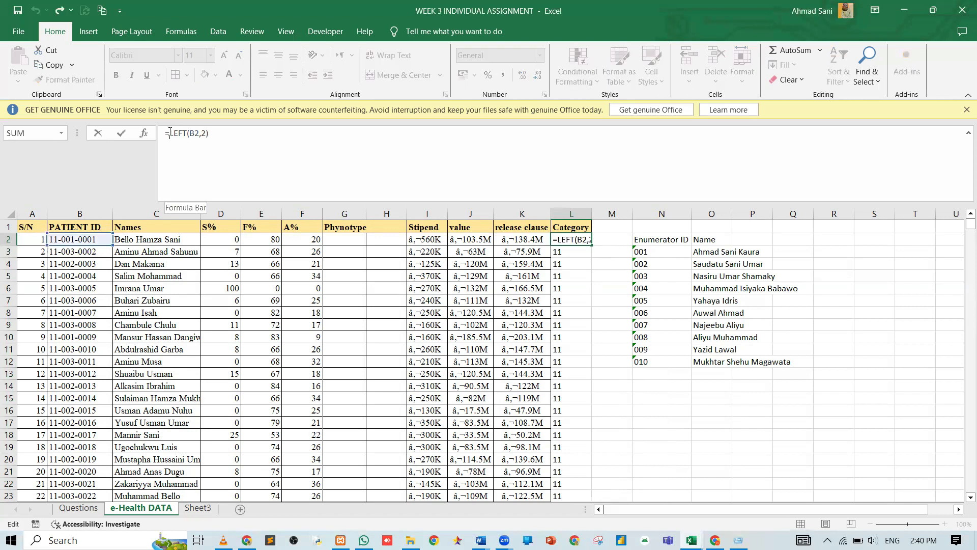
{"action": "type", "text": "if"}
{"action": "key", "text": "Tab"}
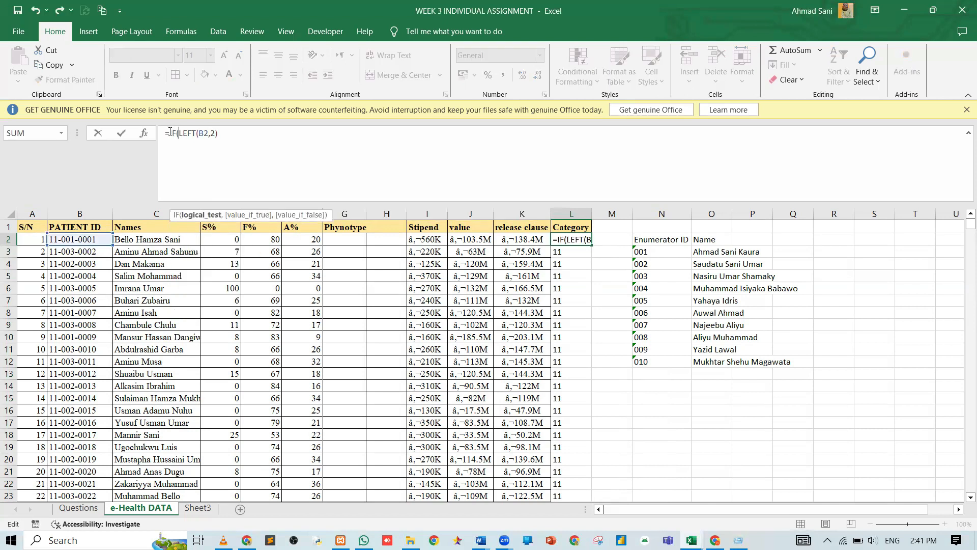
{"action": "left_click", "coordinate": [223, 133]}
{"action": "type", "text": "=\"11\",\"N"}
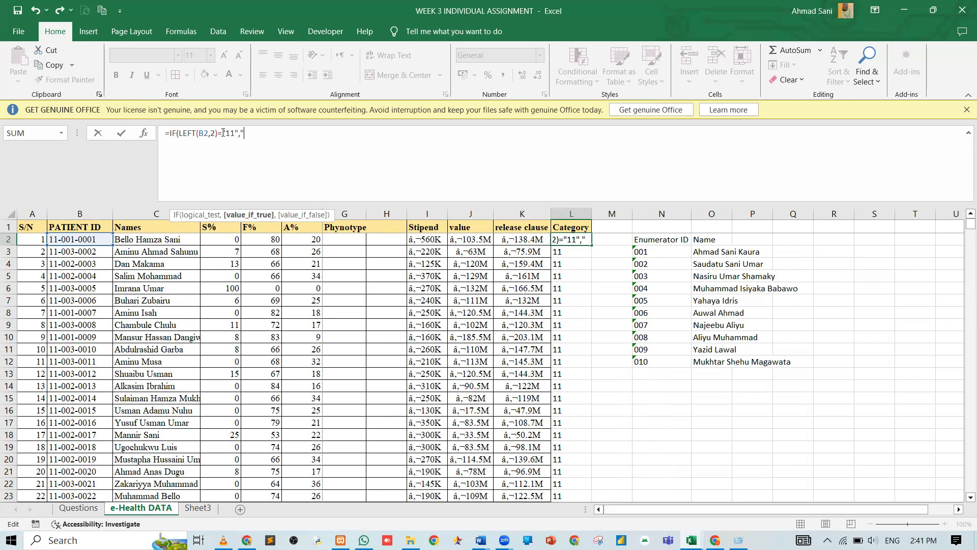
{"action": "type", "text": "EW BORN\","}
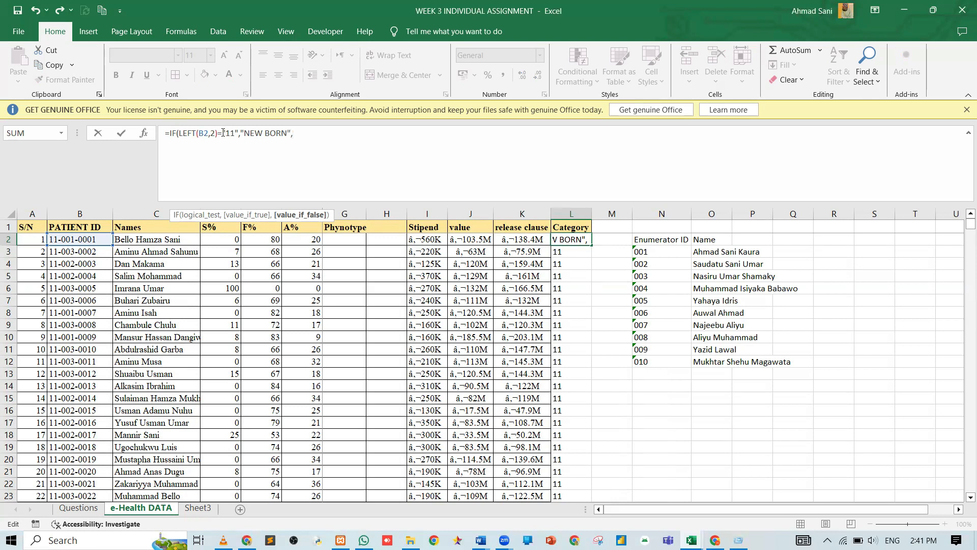
Nest a second IF in the L2 formula with an OR test whose first condition is LEFT(B2,2)="12".
{"action": "type", "text": "IF("}
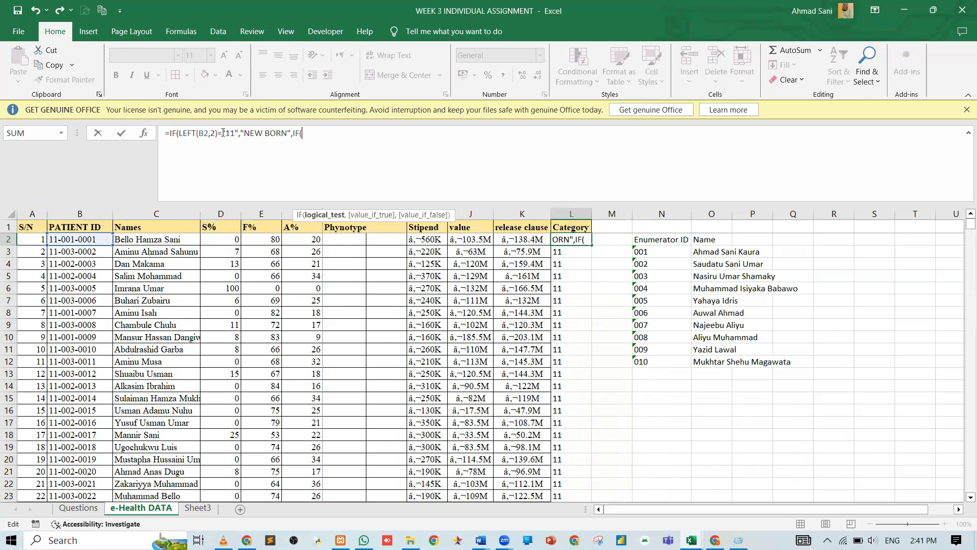
{"action": "type", "text": "AND"}
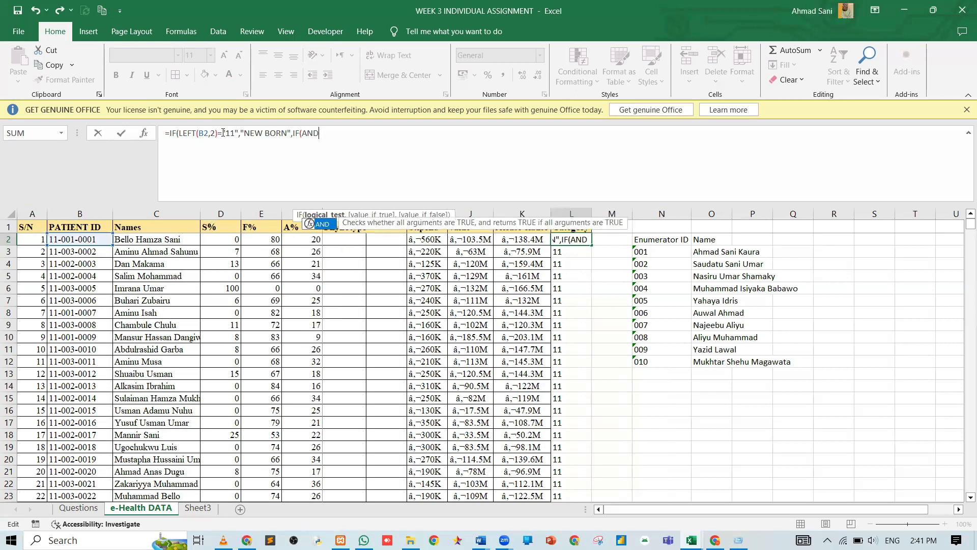
{"action": "type", "text": "("}
{"action": "key", "text": "BackSpace"}
{"action": "key", "text": "BackSpace"}
{"action": "key", "text": "BackSpace"}
{"action": "key", "text": "BackSpace"}
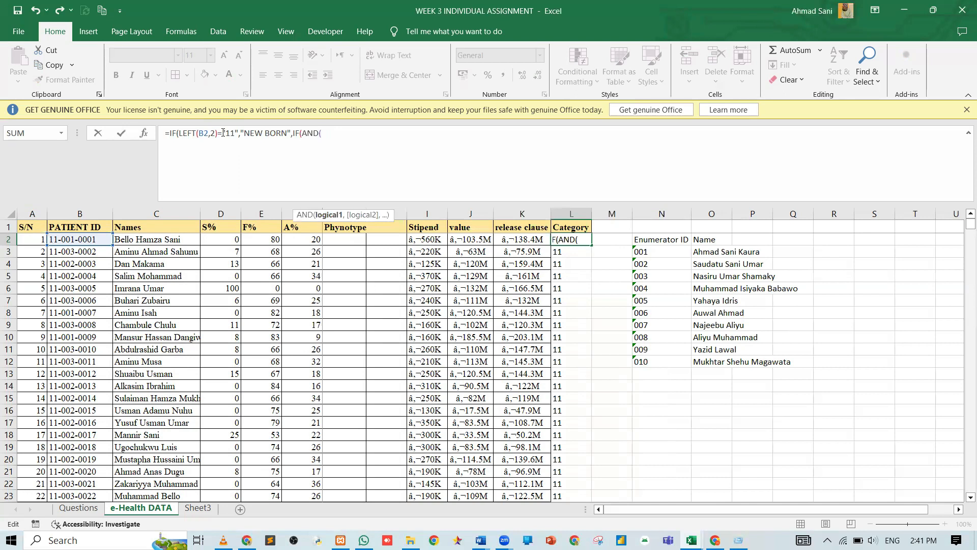
{"action": "type", "text": "OR("}
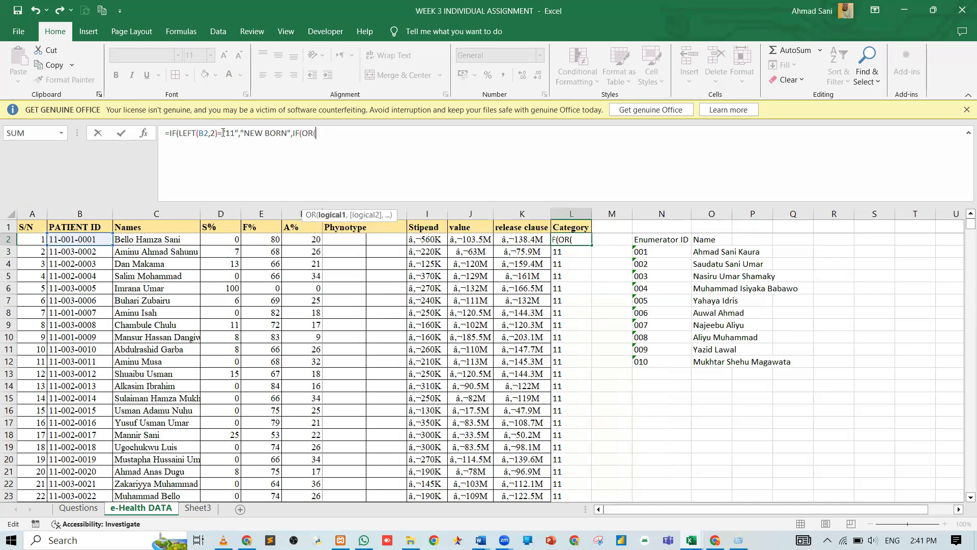
{"action": "type", "text": "LEFT("}
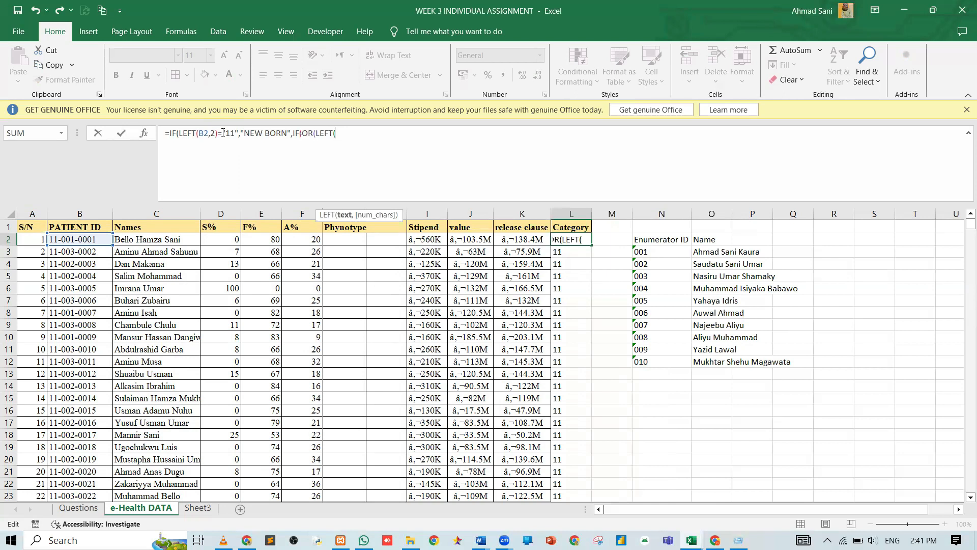
{"action": "left_click", "coordinate": [62, 239]}
{"action": "type", "text": ","}
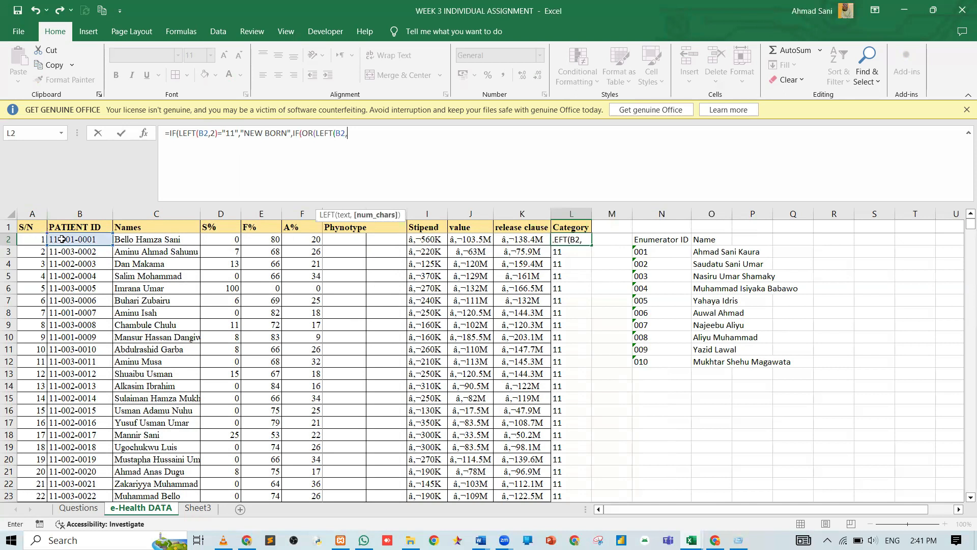
{"action": "type", "text": "2)="}
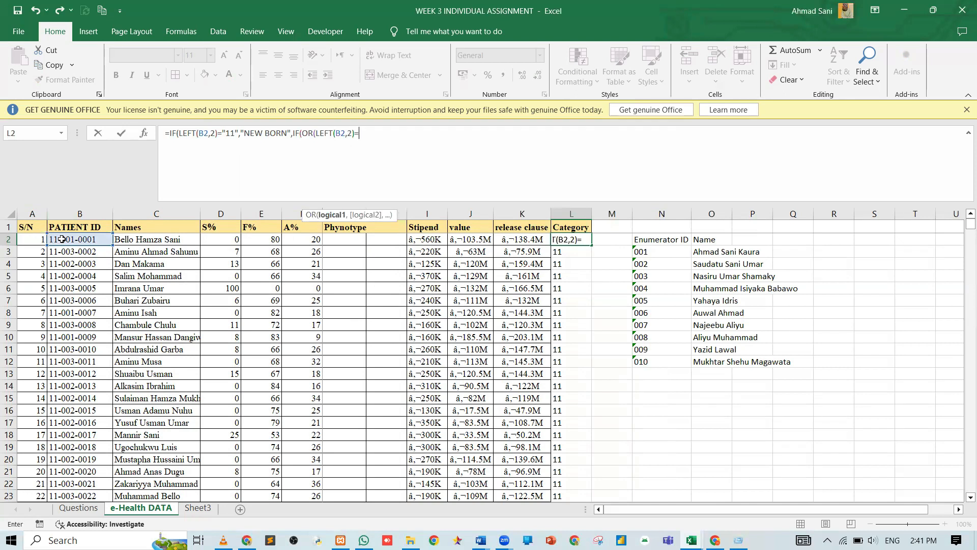
{"action": "type", "text": "\"11"}
{"action": "key", "text": "BackSpace"}
{"action": "type", "text": "2"}
{"action": "type", "text": "\"12"}
Add LEFT(B2,2)="OLDER CHILDREN" as the second OR condition and close the OR bracket.
{"action": "type", "text": ",LEFT("}
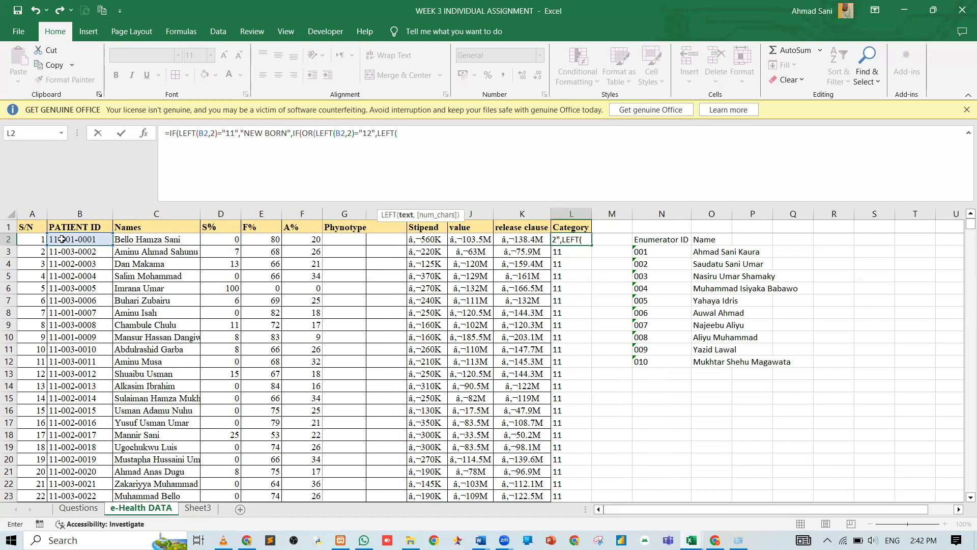
{"action": "left_click", "coordinate": [90, 239]}
{"action": "type", "text": ",2"}
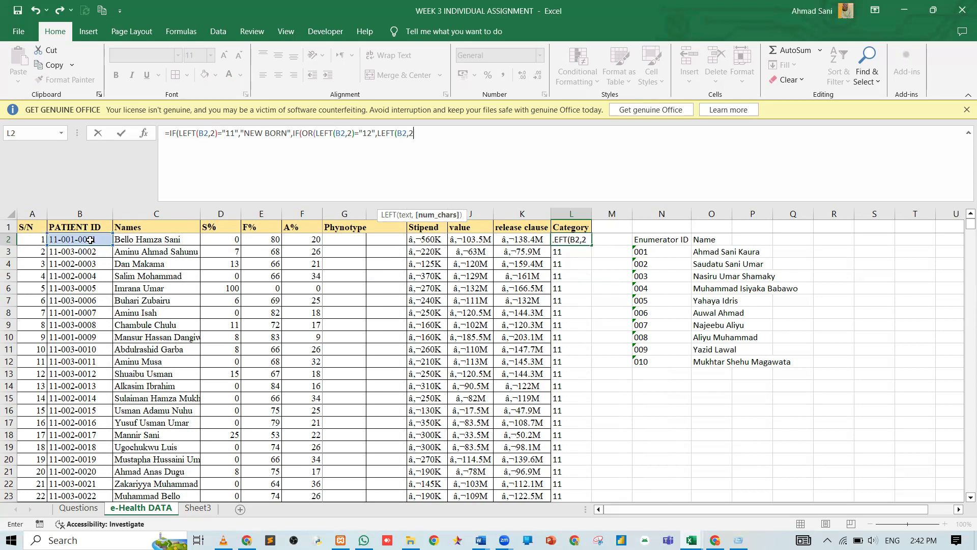
{"action": "type", "text": ")"}
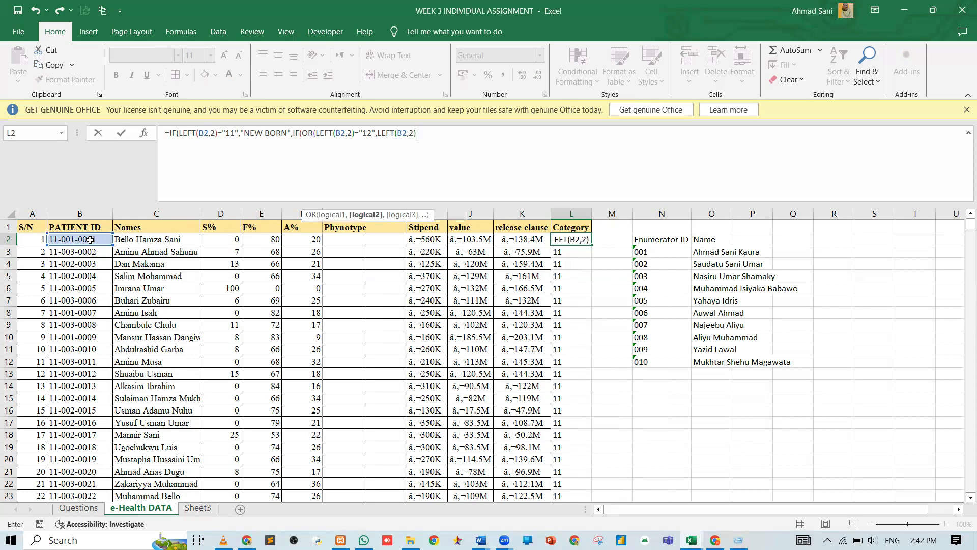
{"action": "type", "text": "="}
{"action": "type", "text": "\"OLDER CHIDL"}
{"action": "key", "text": "BackSpace"}
{"action": "key", "text": "BackSpace"}
{"action": "type", "text": "LDREN"}
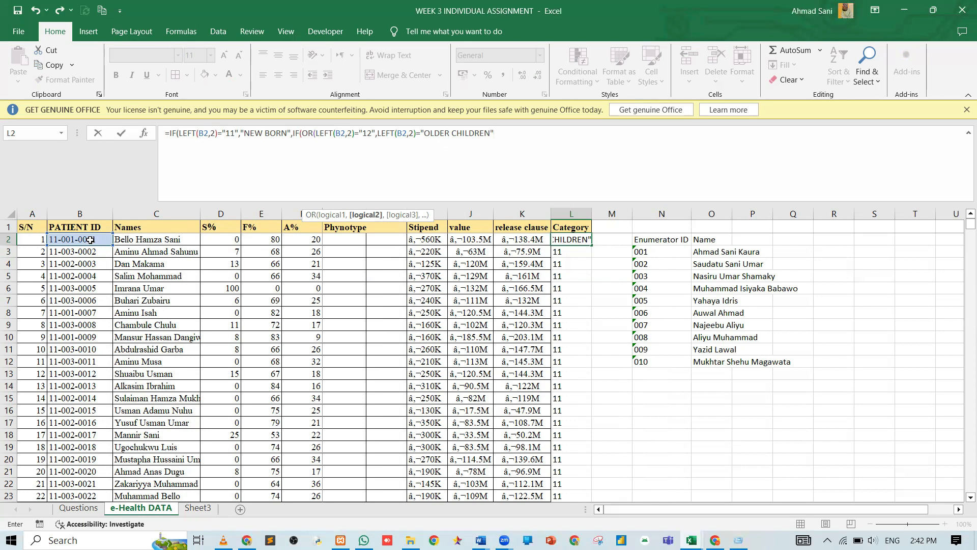
{"action": "type", "text": "\")"}
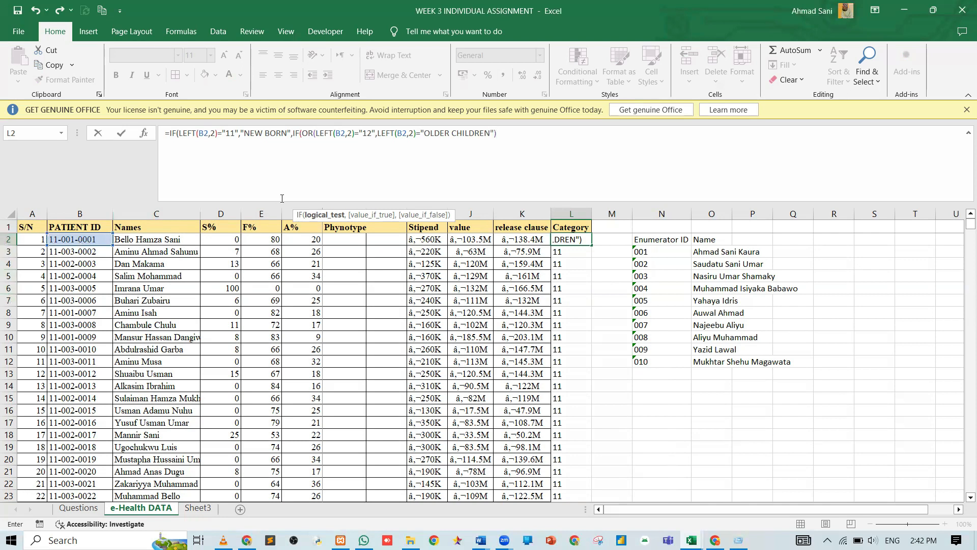
Correct the second OR condition to LEFT(B2,2)="13", removing the "OLDER CHILDREN" text, and close the OR test.
{"action": "left_click", "coordinate": [421, 133]}
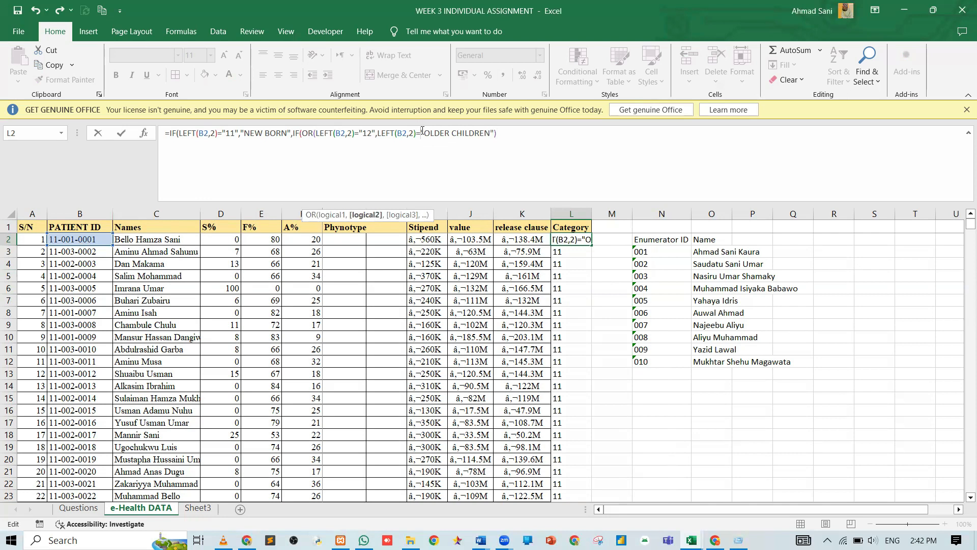
{"action": "type", "text": "\"13"}
{"action": "key", "text": "Delete"}
{"action": "key", "text": "Delete"}
{"action": "key", "text": "Delete"}
{"action": "key", "text": "Delete"}
{"action": "key", "text": "Delete"}
{"action": "key", "text": "Delete"}
{"action": "key", "text": "Delete"}
{"action": "key", "text": "Delete"}
{"action": "key", "text": "Delete"}
{"action": "key", "text": "Delete"}
{"action": "key", "text": "Delete"}
{"action": "key", "text": "Delete"}
{"action": "key", "text": "Delete"}
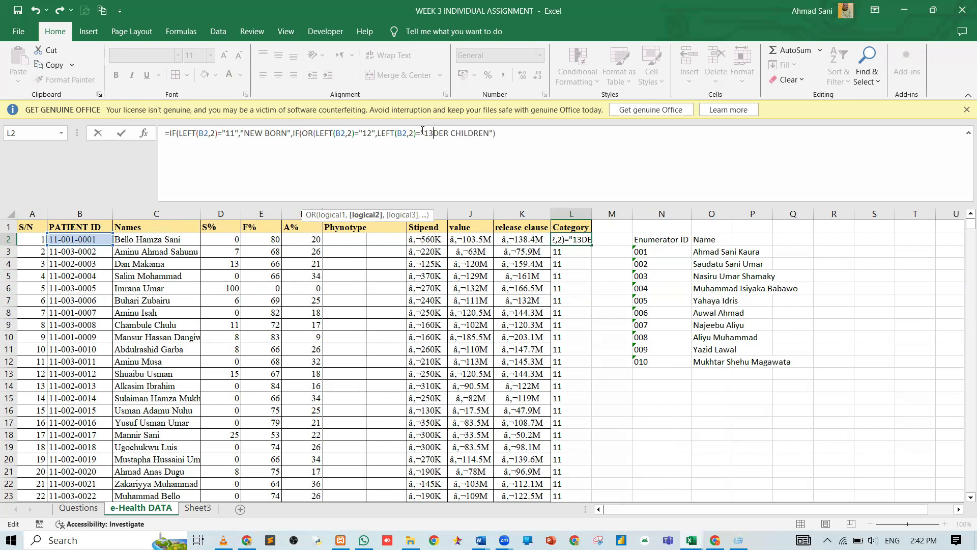
{"action": "key", "text": "Delete"}
{"action": "key", "text": "Delete"}
{"action": "key", "text": "Delete"}
{"action": "type", "text": "\""}
{"action": "type", "text": "),"}
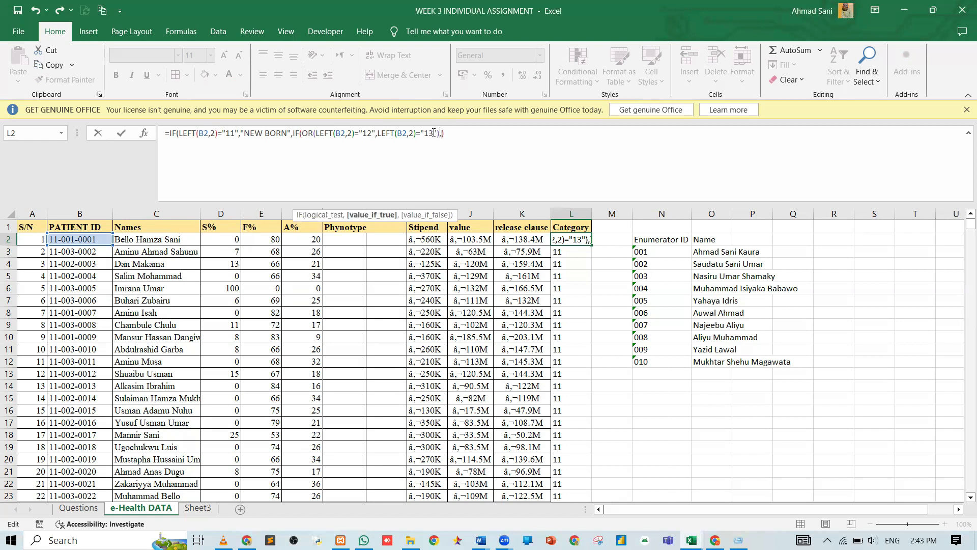
Complete the nested IF with "OLDER CHILDREN" as its true result, and fill the L2 formula down the Category column.
{"action": "type", "text": "\"o"}
{"action": "key", "text": "BackSpace"}
{"action": "type", "text": "OLDER CHILDREN"}
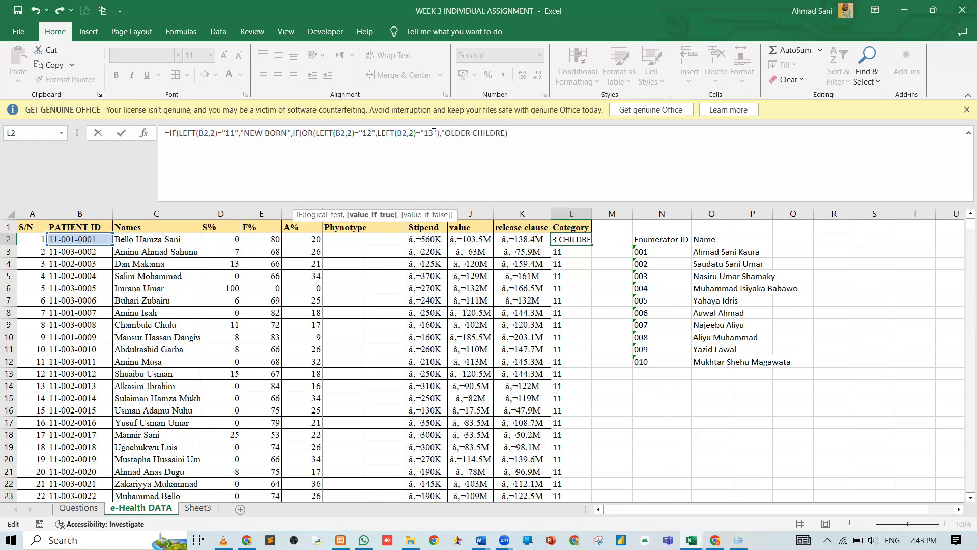
{"action": "type", "text": "\""}
{"action": "key", "text": "Return"}
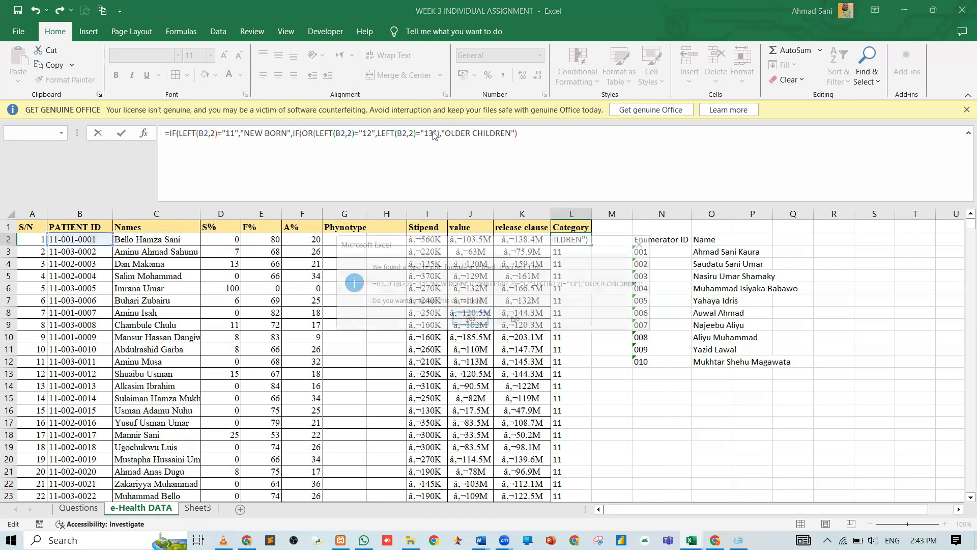
{"action": "key", "text": "Return"}
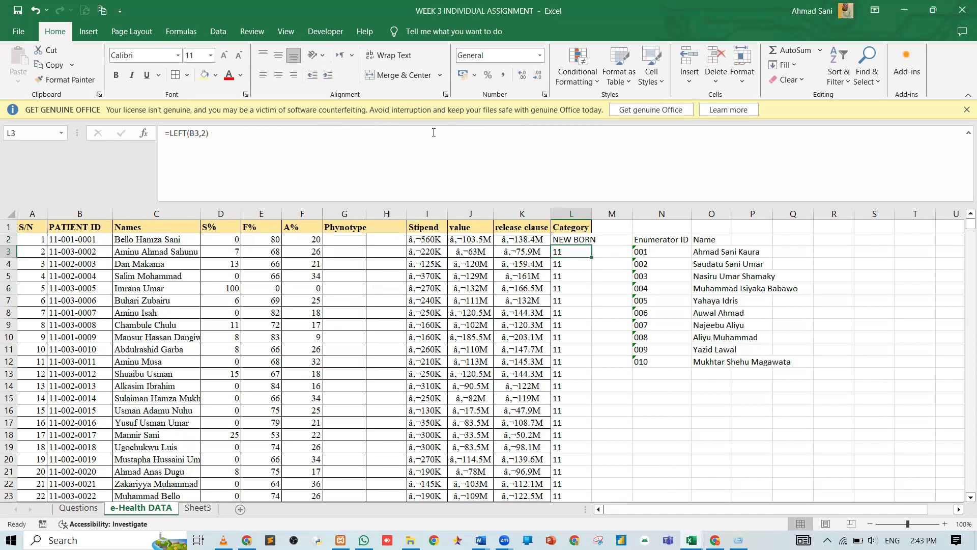
{"action": "key", "text": "Up"}
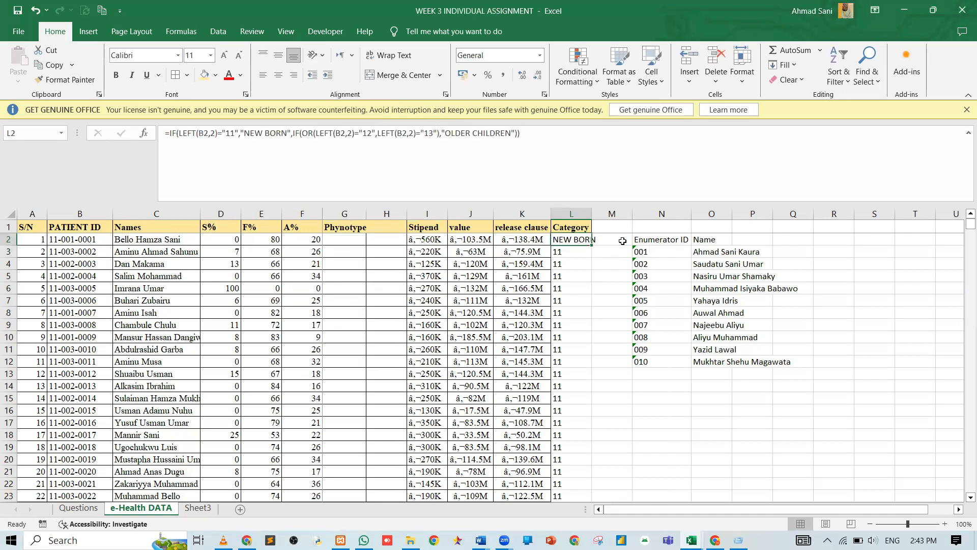
{"action": "double_click", "coordinate": [592, 246]}
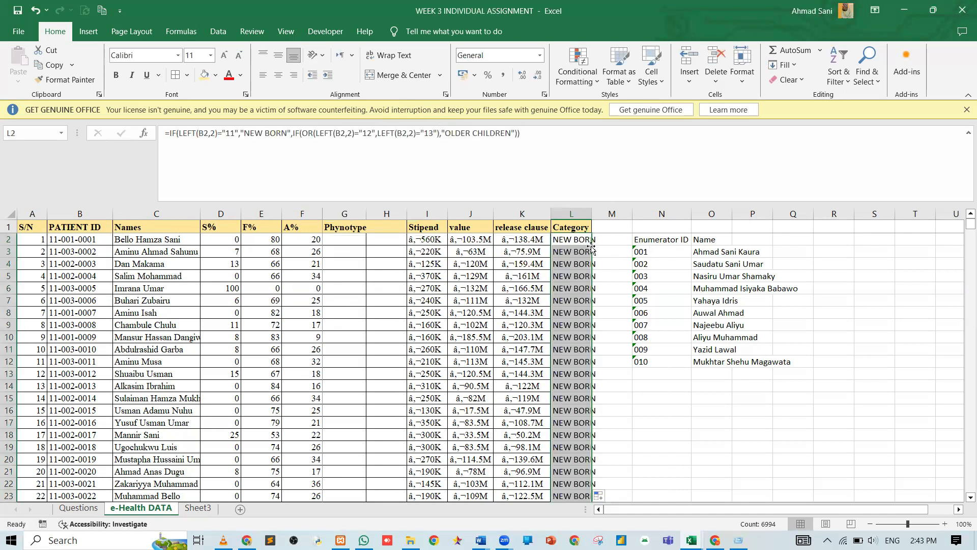
Look down the Category column to check the assigned categories against the patient IDs.
{"action": "scroll", "coordinate": [575, 240], "scroll_direction": "down", "scroll_amount": 20}
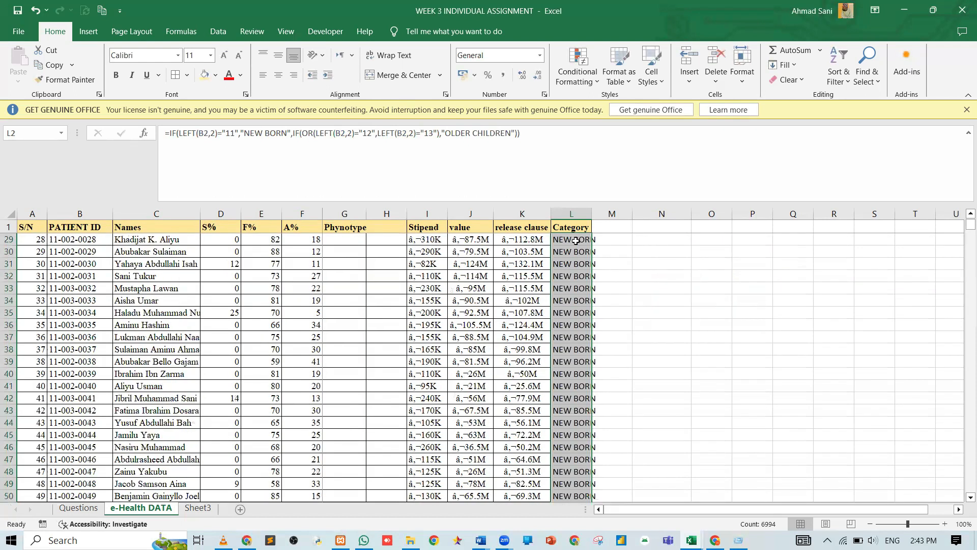
{"action": "scroll", "coordinate": [573, 239], "scroll_direction": "down", "scroll_amount": 13}
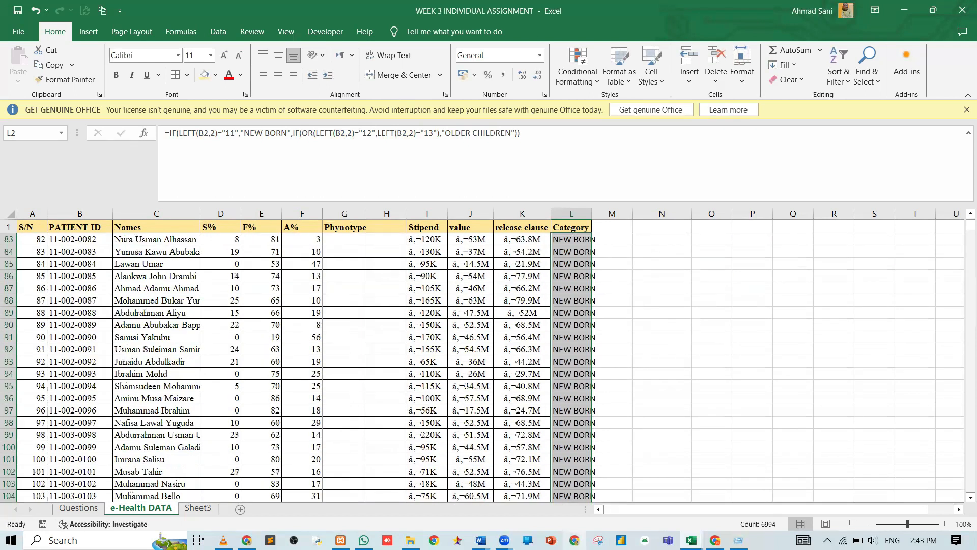
{"action": "scroll", "coordinate": [575, 421], "scroll_direction": "down", "scroll_amount": 20}
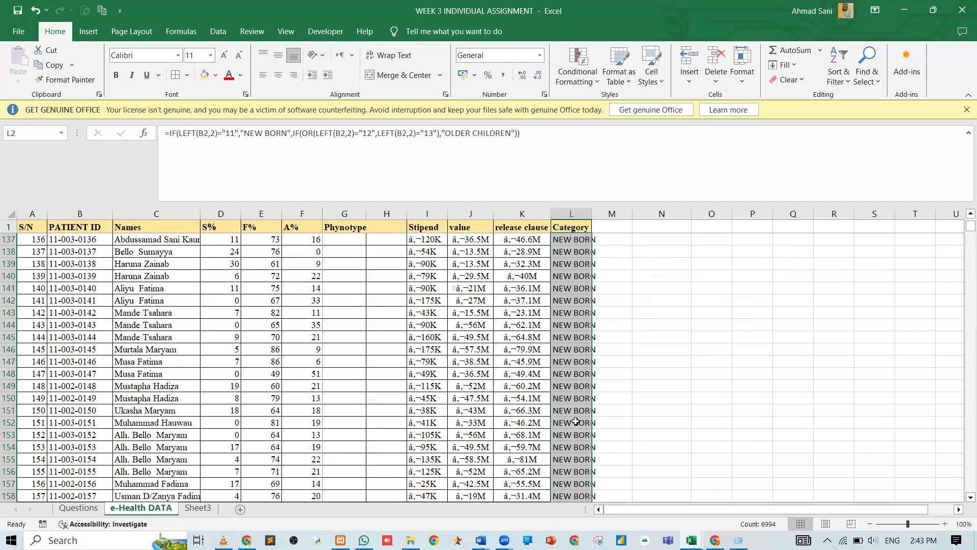
{"action": "key", "text": "Down"}
{"action": "key", "text": "Down"}
{"action": "key", "text": "Down"}
{"action": "key", "text": "Down"}
{"action": "key", "text": "Down"}
{"action": "key", "text": "Down"}
{"action": "key", "text": "Down"}
{"action": "key", "text": "Down"}
{"action": "key", "text": "Down"}
{"action": "key", "text": "Down"}
{"action": "key", "text": "Down"}
{"action": "key", "text": "Down"}
{"action": "key", "text": "Down"}
{"action": "key", "text": "Down"}
{"action": "key", "text": "Down"}
{"action": "key", "text": "Down"}
{"action": "key", "text": "Down"}
{"action": "key", "text": "Down"}
{"action": "key", "text": "Down"}
{"action": "key", "text": "Down"}
{"action": "key", "text": "Down"}
{"action": "key", "text": "Down"}
{"action": "key", "text": "Down"}
{"action": "key", "text": "Down"}
{"action": "key", "text": "Down"}
{"action": "key", "text": "Down"}
{"action": "key", "text": "Down"}
{"action": "key", "text": "Down"}
{"action": "key", "text": "Down"}
{"action": "key", "text": "Down"}
{"action": "key", "text": "Down"}
{"action": "key", "text": "Down"}
{"action": "key", "text": "Down"}
{"action": "key", "text": "Down"}
{"action": "key", "text": "Down"}
{"action": "key", "text": "Down"}
{"action": "key", "text": "Down"}
{"action": "key", "text": "Down"}
{"action": "key", "text": "Down"}
{"action": "key", "text": "Down"}
{"action": "key", "text": "Down"}
{"action": "key", "text": "Down"}
{"action": "key", "text": "Down"}
{"action": "key", "text": "Down"}
{"action": "key", "text": "Down"}
{"action": "key", "text": "Down"}
{"action": "key", "text": "Down"}
{"action": "key", "text": "Down"}
{"action": "key", "text": "Down"}
{"action": "key", "text": "Down"}
{"action": "key", "text": "Down"}
{"action": "key", "text": "Down"}
{"action": "key", "text": "Down"}
{"action": "key", "text": "Down"}
{"action": "key", "text": "Down"}
{"action": "key", "text": "Down"}
{"action": "key", "text": "Down"}
{"action": "key", "text": "Down"}
{"action": "key", "text": "Down"}
{"action": "key", "text": "Down"}
{"action": "key", "text": "Down"}
{"action": "key", "text": "Down"}
{"action": "key", "text": "Down"}
{"action": "key", "text": "Down"}
{"action": "key", "text": "Down"}
{"action": "key", "text": "Down"}
{"action": "key", "text": "Down"}
{"action": "key", "text": "Down"}
{"action": "key", "text": "Down"}
{"action": "key", "text": "Down"}
{"action": "key", "text": "Down"}
{"action": "key", "text": "Down"}
{"action": "key", "text": "Down"}
{"action": "key", "text": "Down"}
{"action": "key", "text": "Down"}
{"action": "key", "text": "Down"}
{"action": "key", "text": "Down"}
{"action": "key", "text": "Down"}
{"action": "key", "text": "Down"}
{"action": "key", "text": "Down"}
{"action": "key", "text": "Down"}
{"action": "key", "text": "Down"}
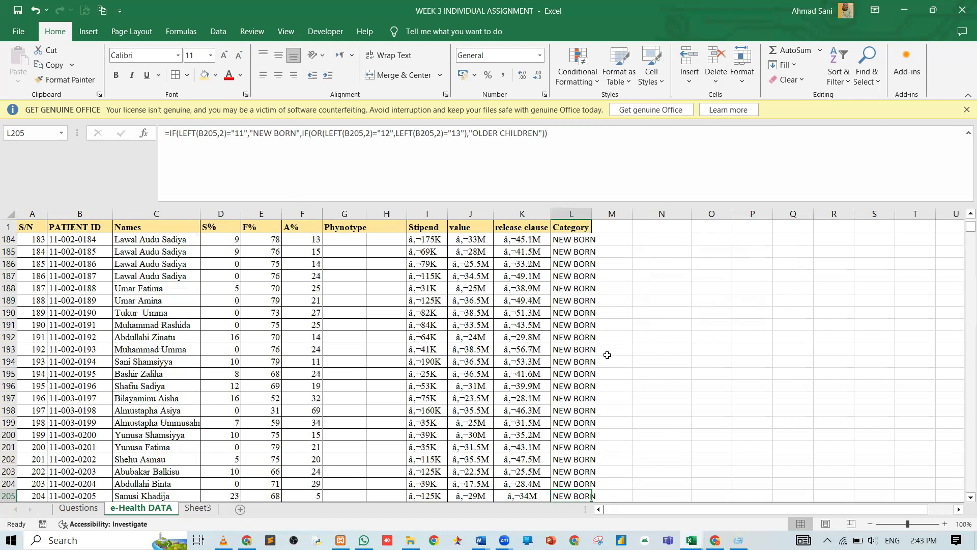
{"action": "key", "text": "Down"}
{"action": "key", "text": "Down"}
{"action": "key", "text": "Down"}
{"action": "key", "text": "Down"}
{"action": "key", "text": "Down"}
{"action": "key", "text": "Down"}
Add a filter to the Category header in L1 and show only the OLDER CHILDREN records.
{"action": "key", "text": "ctrl+Right"}
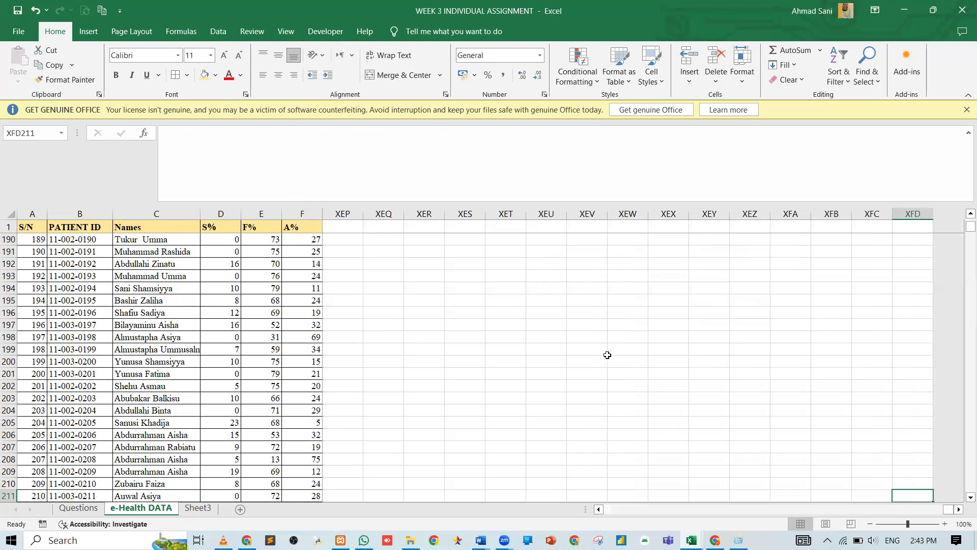
{"action": "key", "text": "ctrl+Left"}
{"action": "key", "text": "ctrl+Up"}
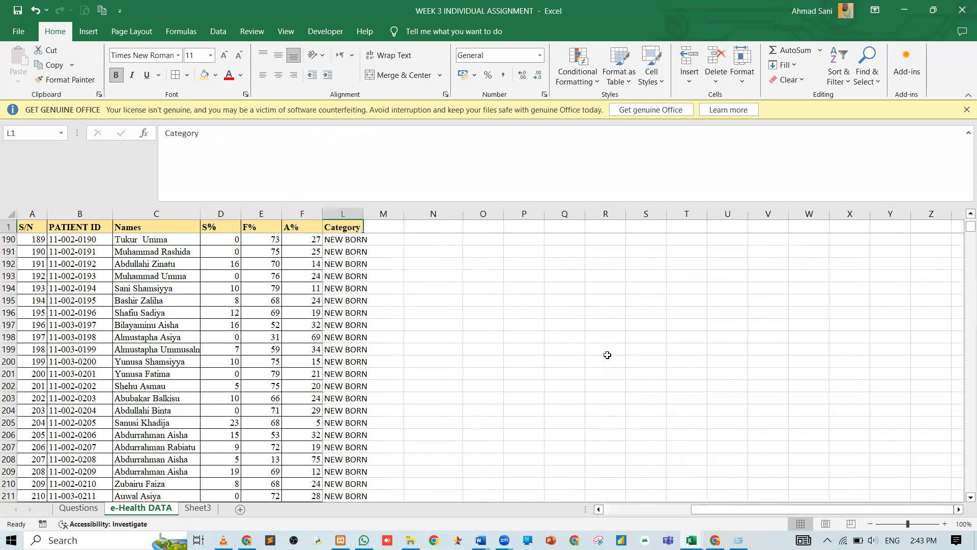
{"action": "left_click", "coordinate": [840, 77]}
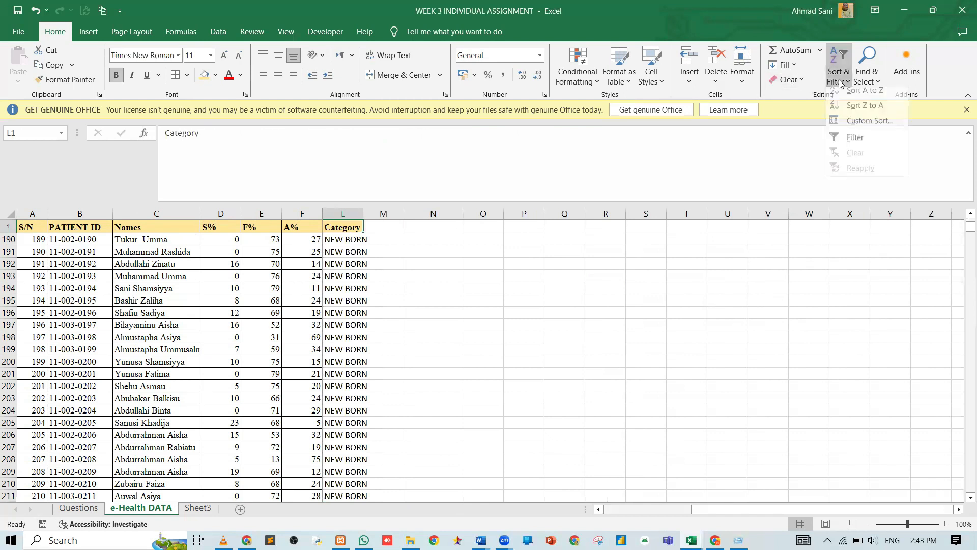
{"action": "left_click", "coordinate": [855, 144]}
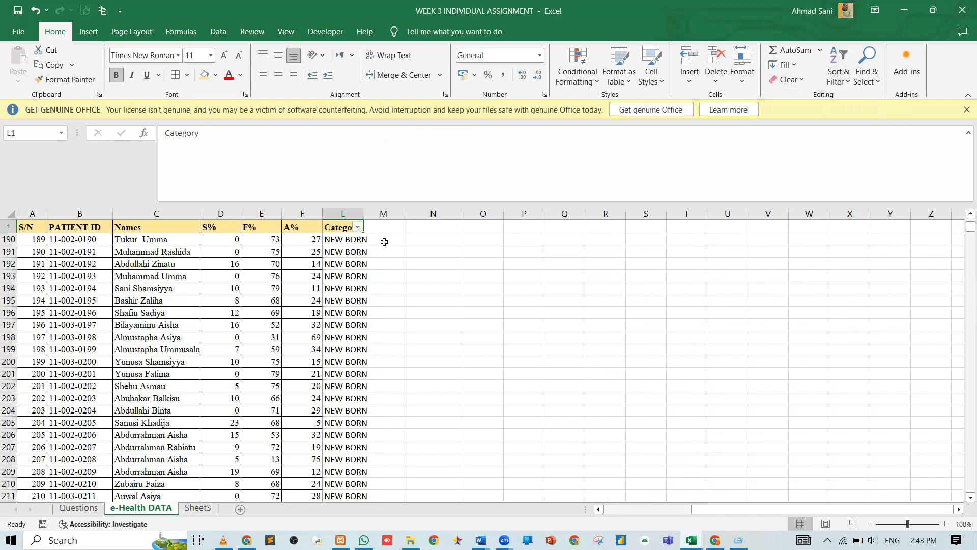
{"action": "left_click", "coordinate": [358, 227]}
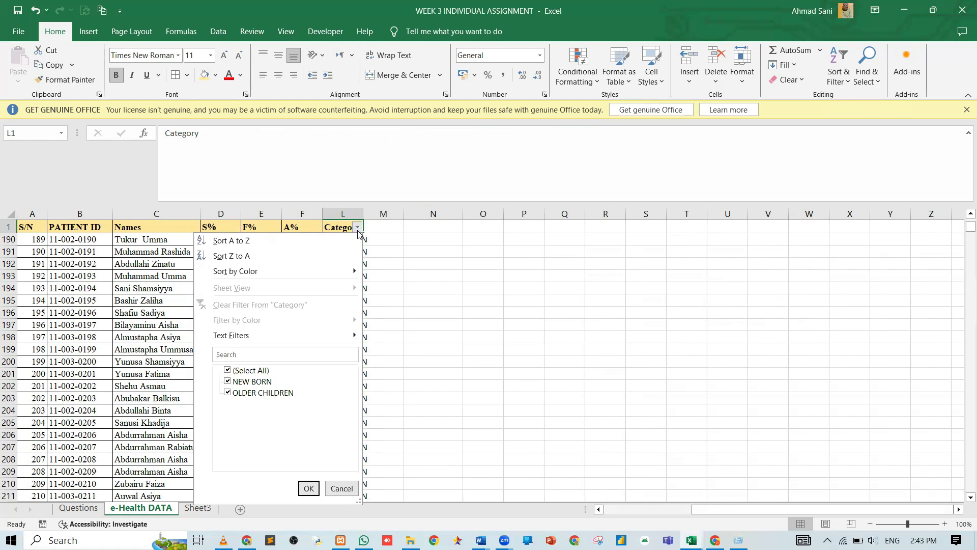
{"action": "left_click", "coordinate": [254, 383]}
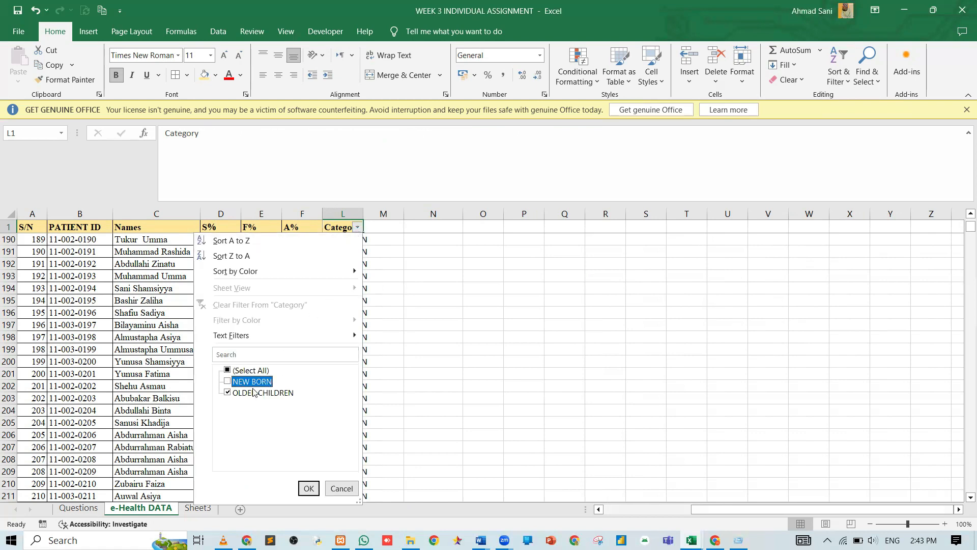
{"action": "left_click", "coordinate": [309, 488]}
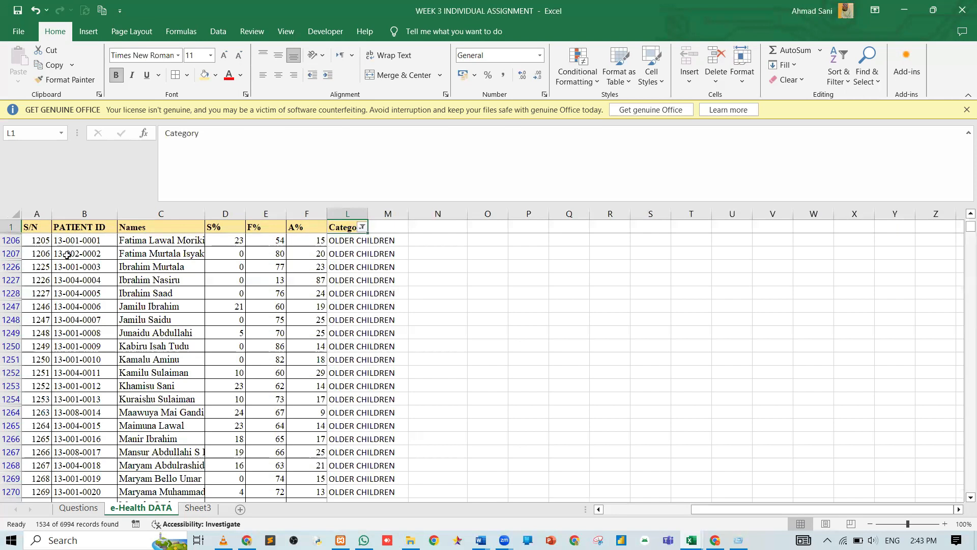
Check the filtered OLDER CHILDREN records against their patient IDs, and include NEW BORN in the Category filter again.
{"action": "scroll", "coordinate": [91, 384], "scroll_direction": "down", "scroll_amount": 16}
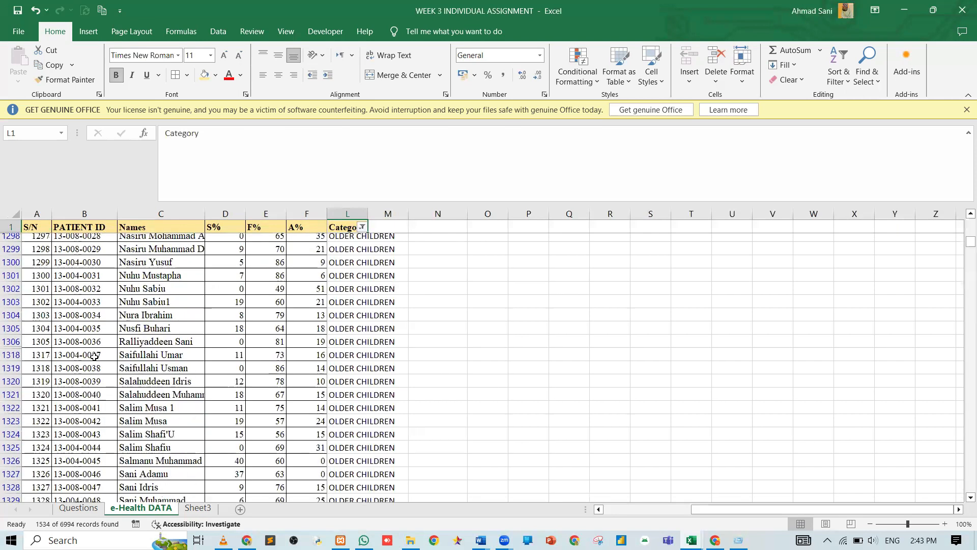
{"action": "scroll", "coordinate": [94, 355], "scroll_direction": "down", "scroll_amount": 1}
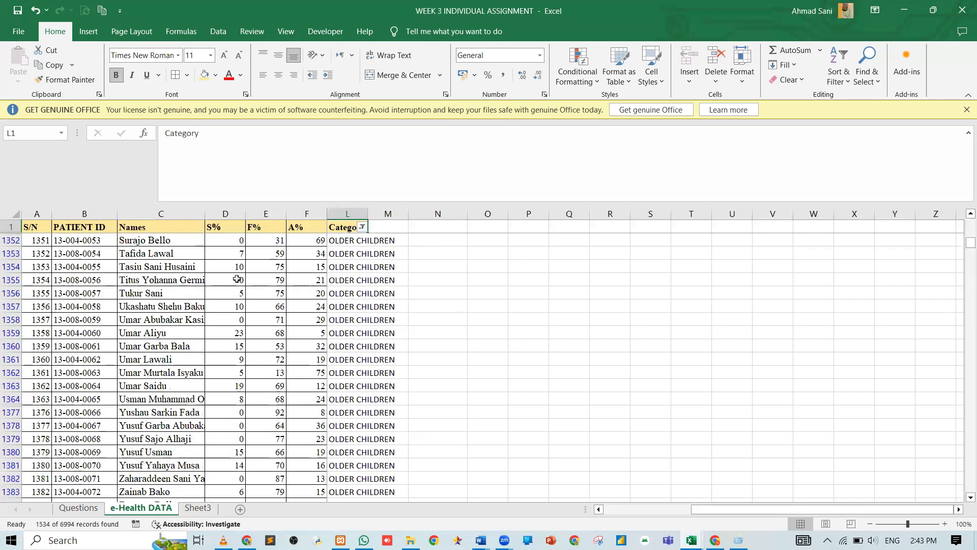
{"action": "left_click", "coordinate": [363, 228]}
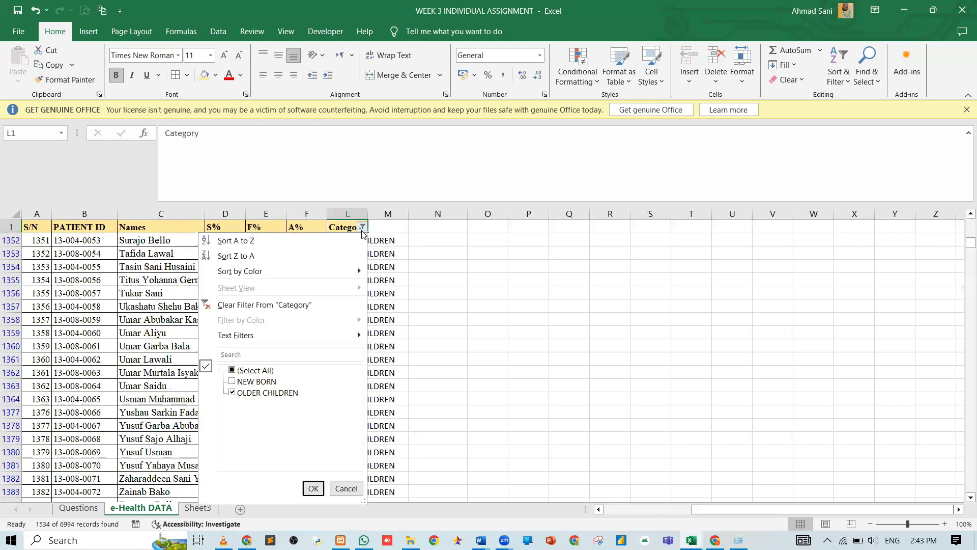
{"action": "left_click", "coordinate": [259, 385]}
{"action": "left_click", "coordinate": [313, 488]}
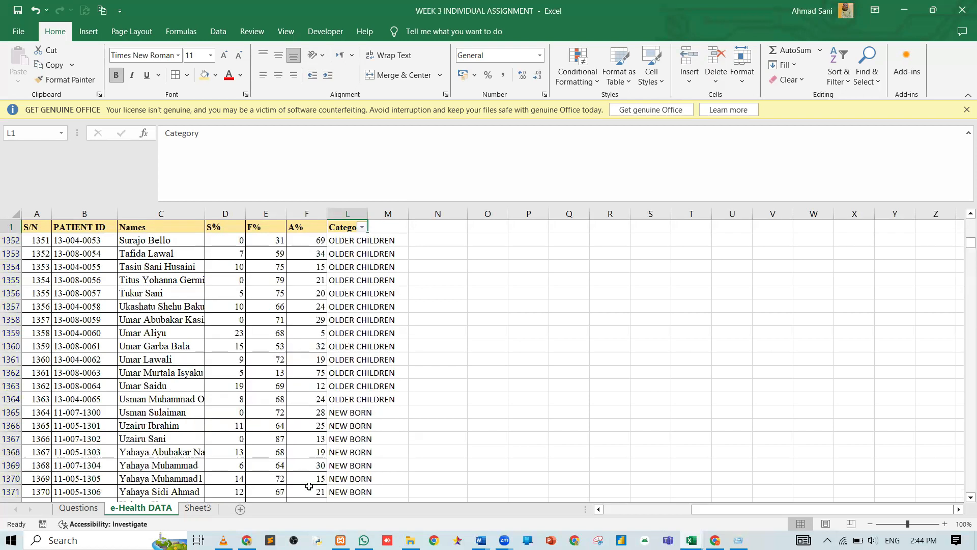
Read question 3 on the Questions sheet, and add a "Hospital Name" header in M1 of the e-Health DATA sheet.
{"action": "left_click", "coordinate": [91, 509]}
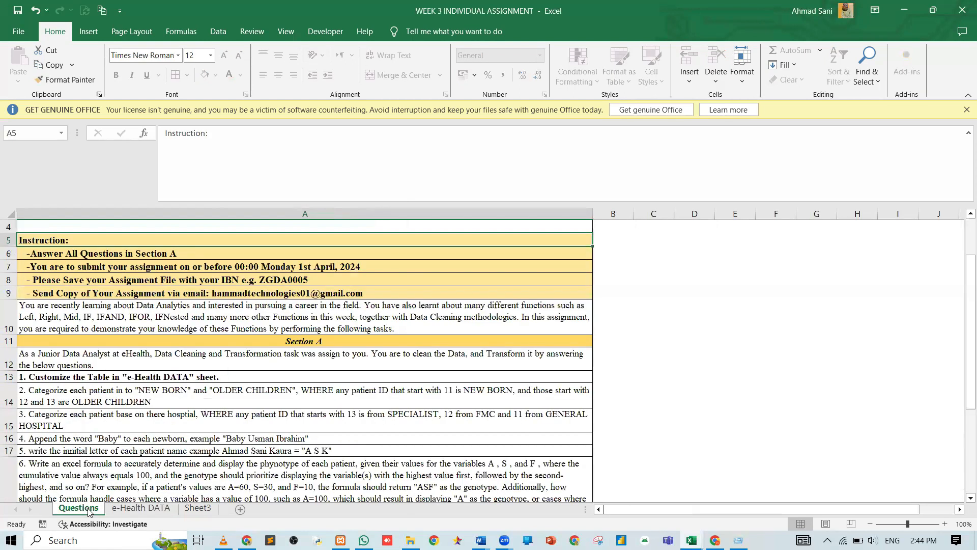
{"action": "left_click", "coordinate": [87, 419]}
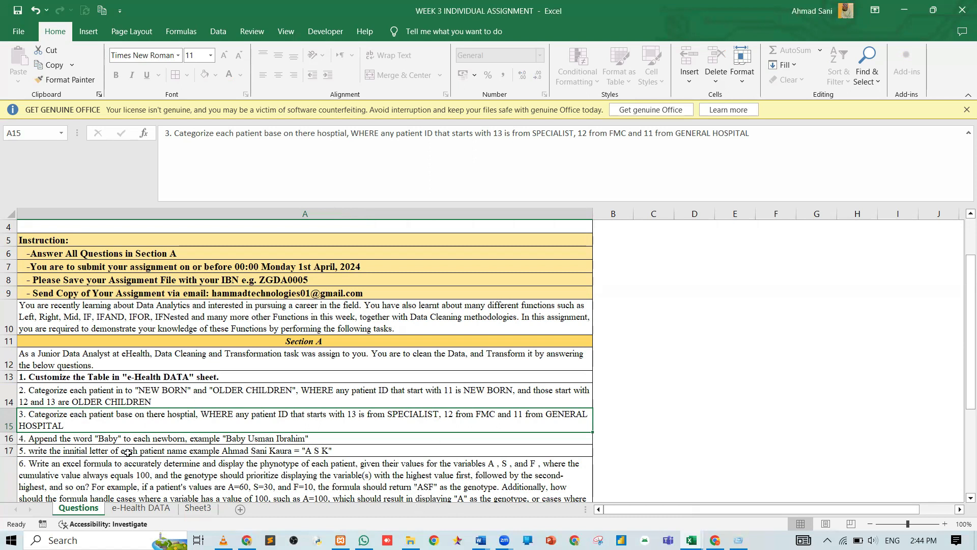
{"action": "left_click", "coordinate": [135, 509]}
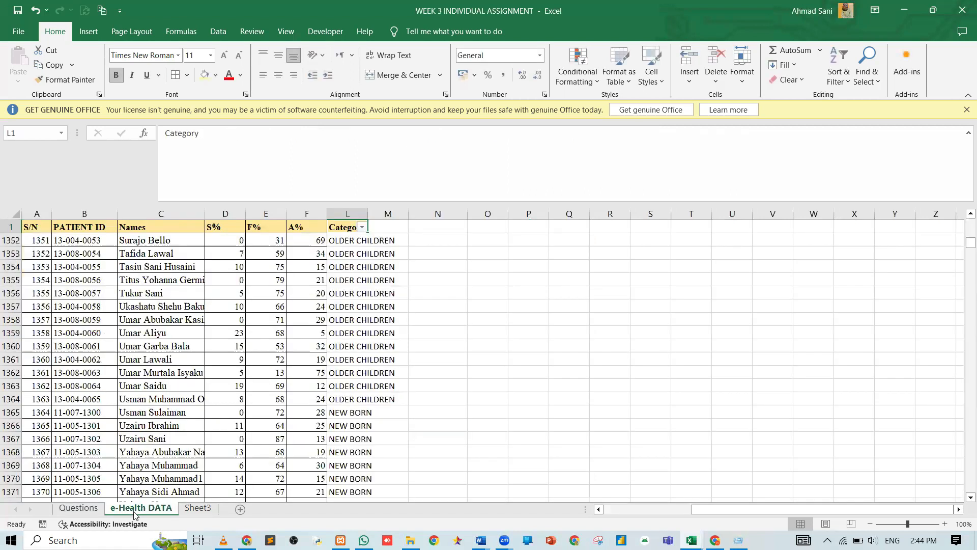
{"action": "left_click", "coordinate": [386, 226]}
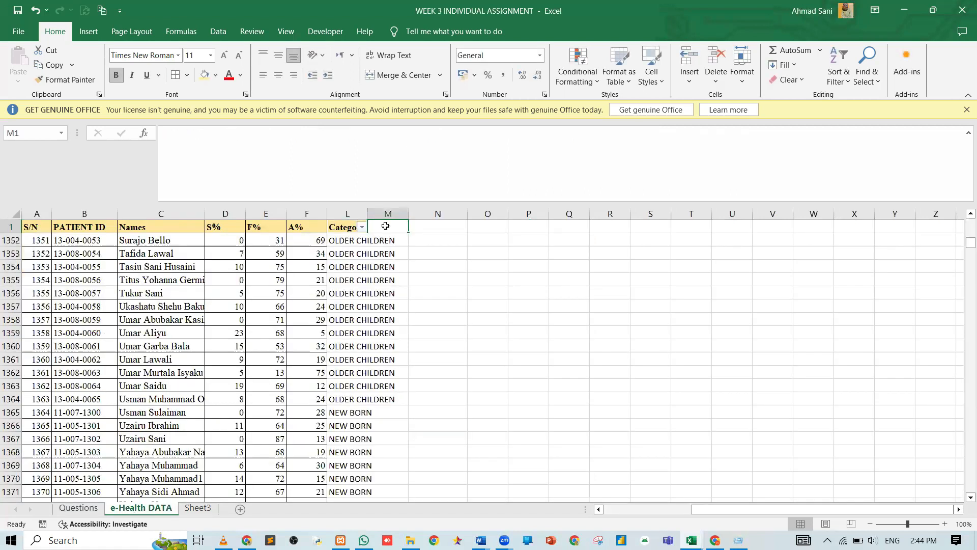
{"action": "type", "text": "Hos"}
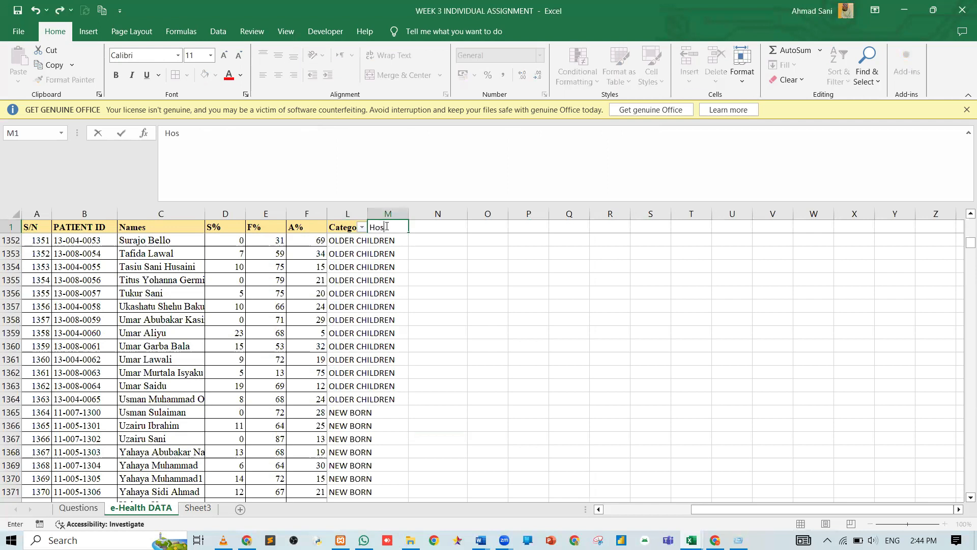
{"action": "type", "text": "pital Name"}
{"action": "key", "text": "Return"}
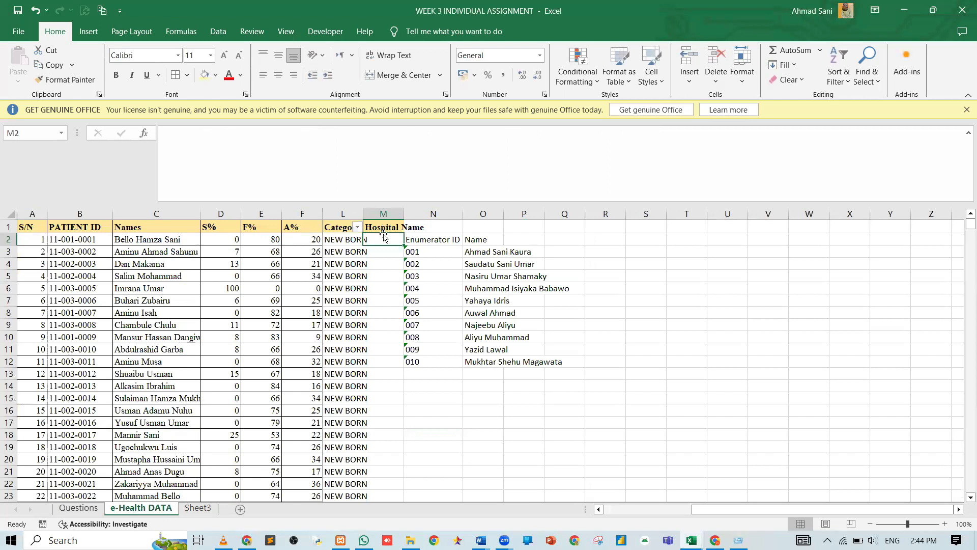
{"action": "left_click", "coordinate": [384, 212]}
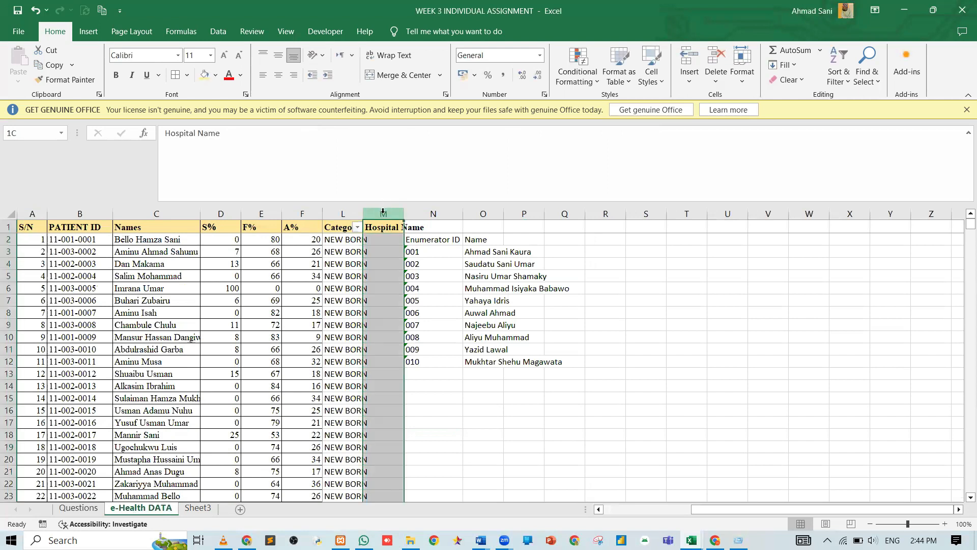
{"action": "key", "text": "ctrl+shift+plus"}
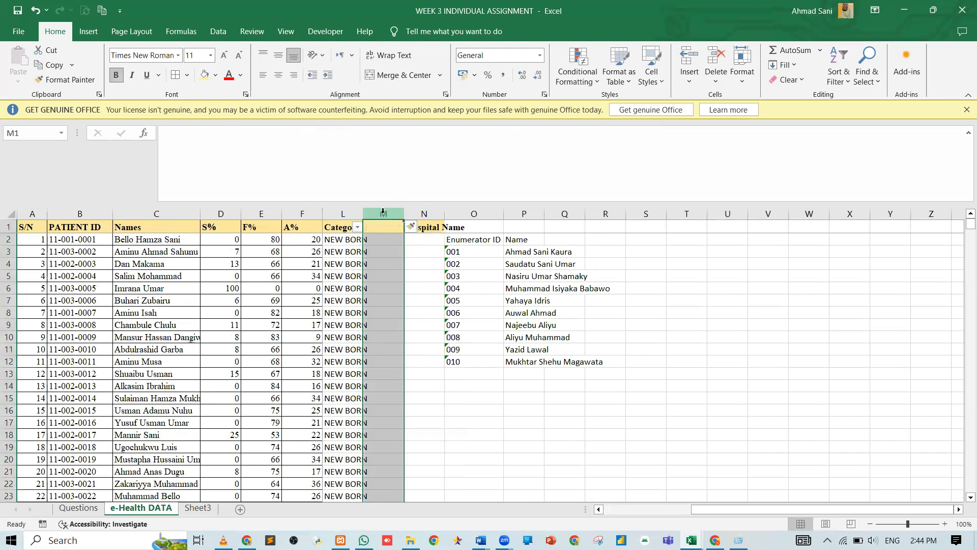
{"action": "key", "text": "ctrl+z"}
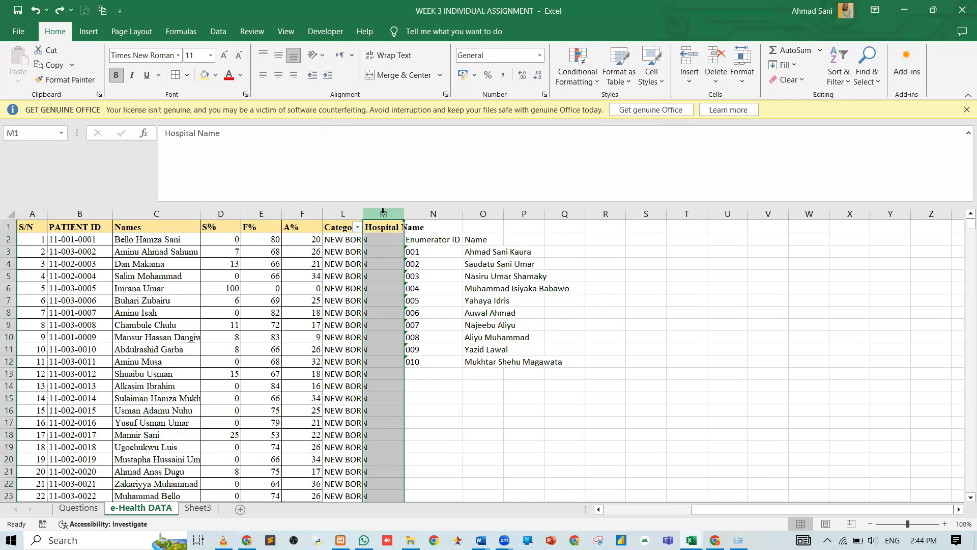
Insert two blank columns before the Enumerator ID column, and widen the Category column to fit its entries.
{"action": "left_click", "coordinate": [436, 211]}
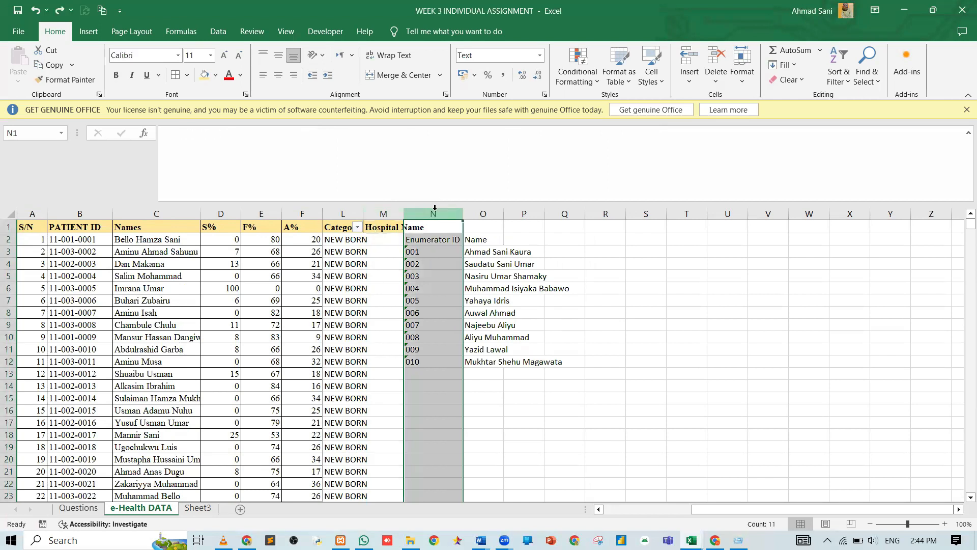
{"action": "key", "text": "ctrl+shift+plus"}
{"action": "key", "text": "ctrl+shift+plus"}
{"action": "left_click", "coordinate": [385, 227]}
{"action": "left_click", "coordinate": [385, 239]}
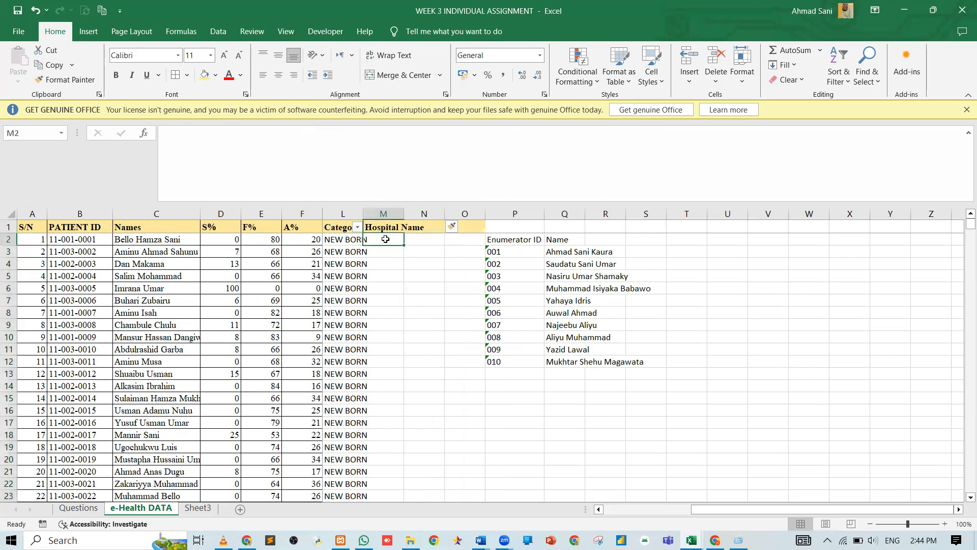
{"action": "left_click_drag", "start_coordinate": [363, 209], "coordinate": [394, 209]}
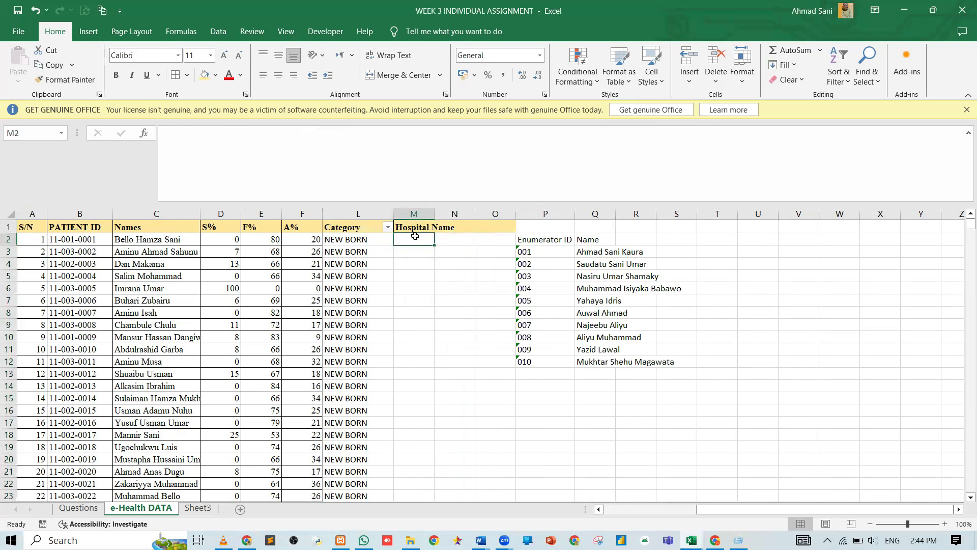
Start an IF formula in M2 that returns "GENERAL HOSPITAL" when LEFT(B2,2)="11".
{"action": "type", "text": "="}
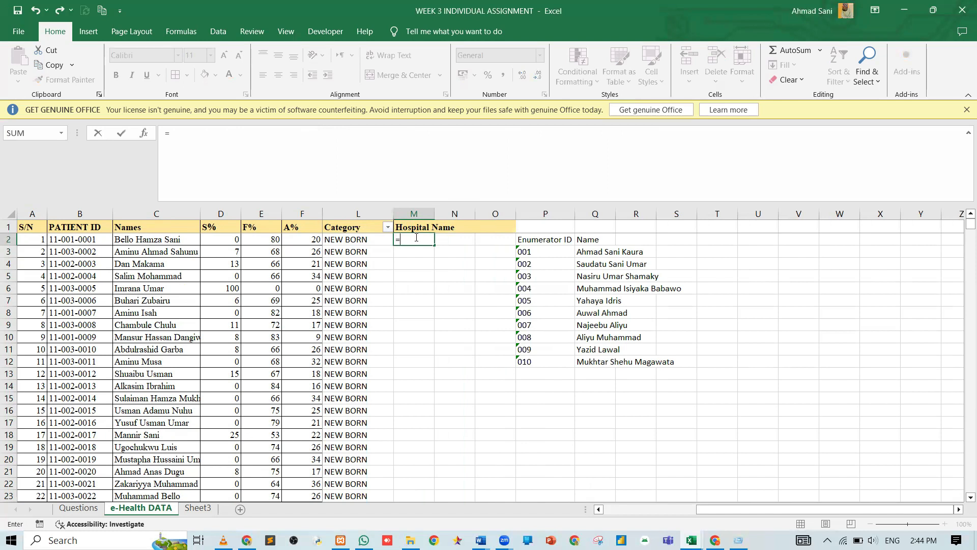
{"action": "type", "text": "IF(le"}
{"action": "key", "text": "Tab"}
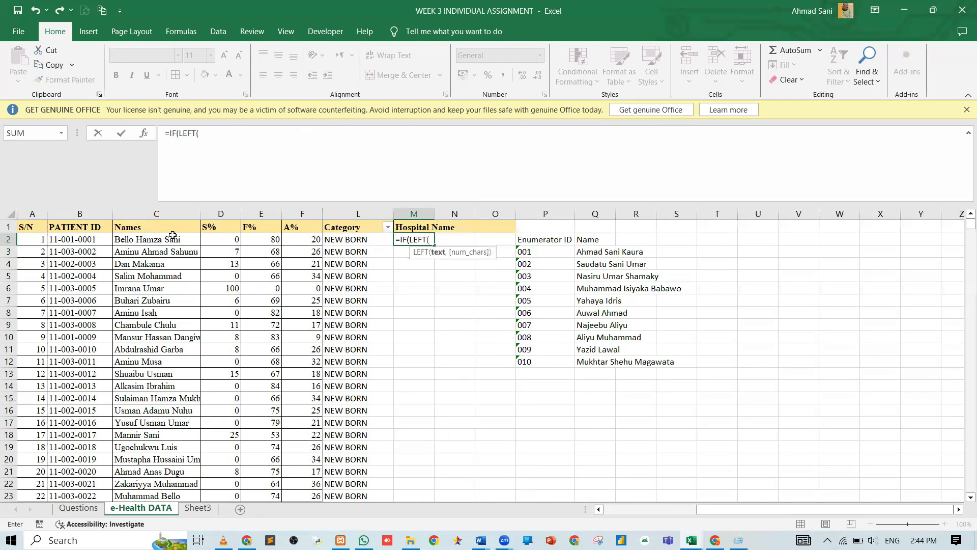
{"action": "left_click", "coordinate": [69, 238]}
{"action": "type", "text": ",2)"}
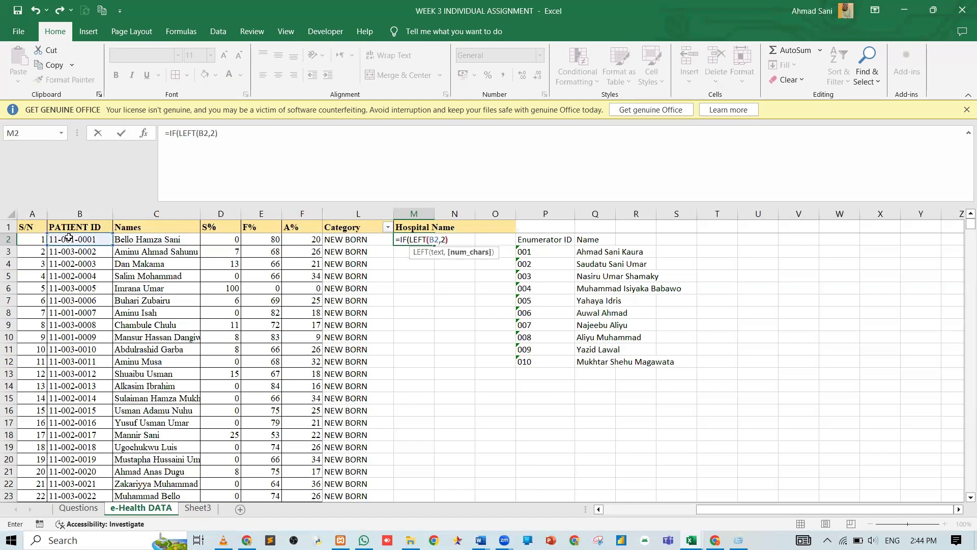
{"action": "type", "text": "=\""}
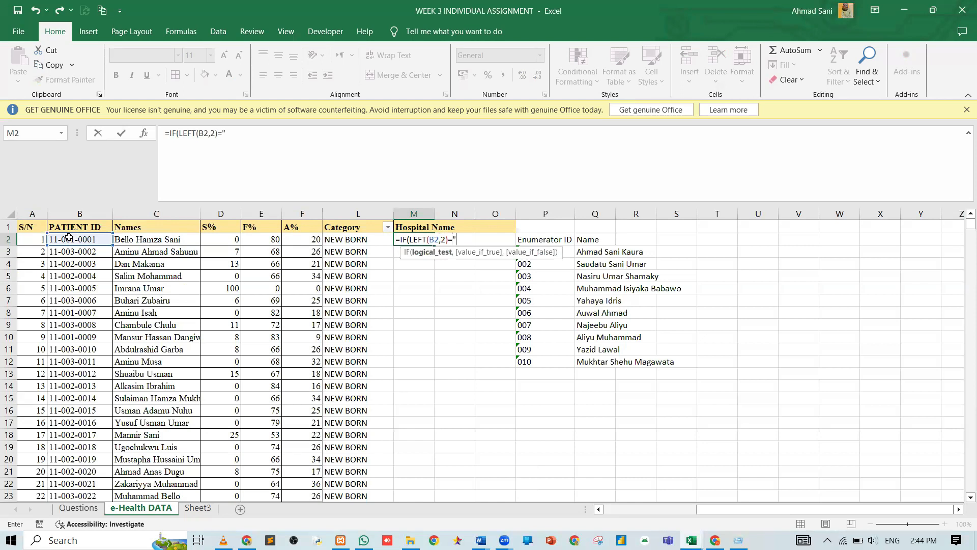
{"action": "type", "text": "11\",\""}
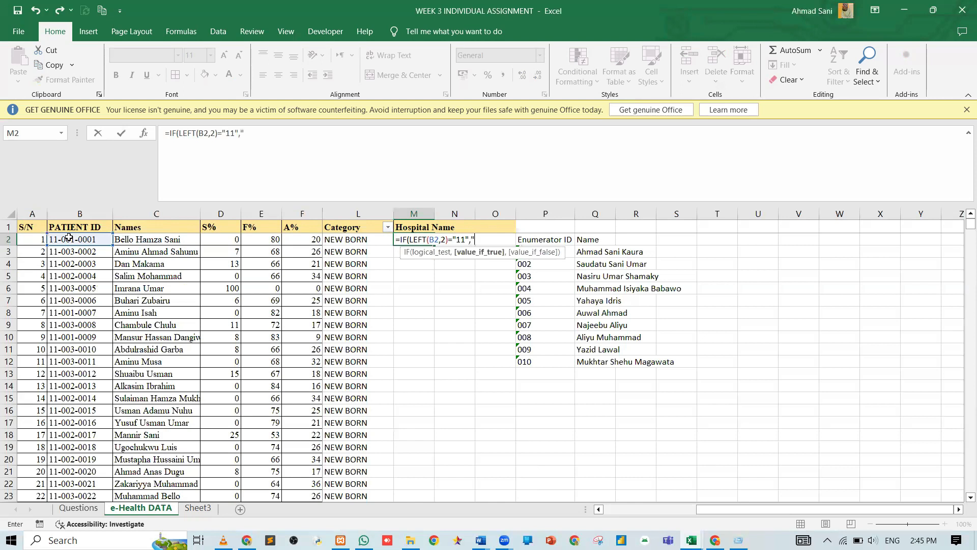
{"action": "type", "text": "GENERAL HOSPI"}
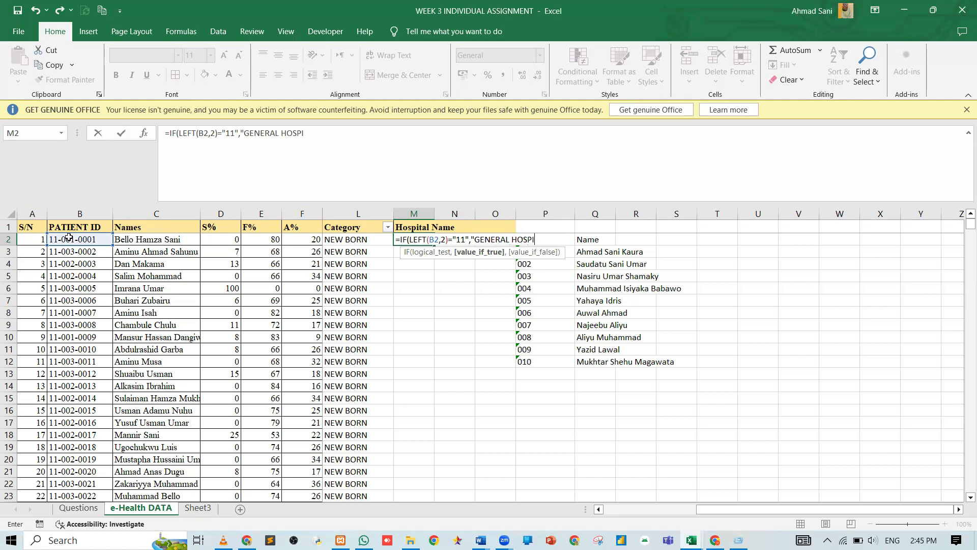
{"action": "type", "text": "TAL\","}
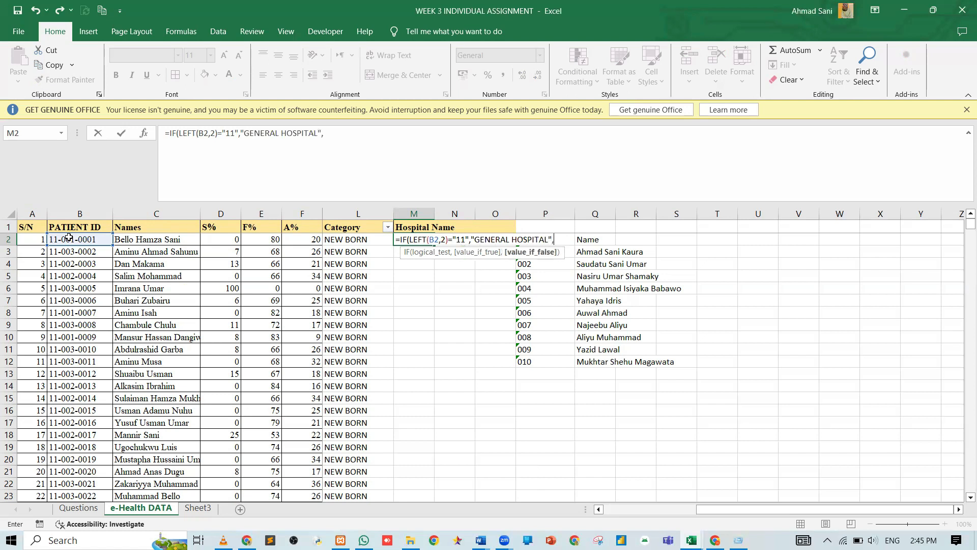
Nest a second IF in the M2 formula that returns "FMC" when LEFT(B2,2)="12".
{"action": "type", "text": "IF("}
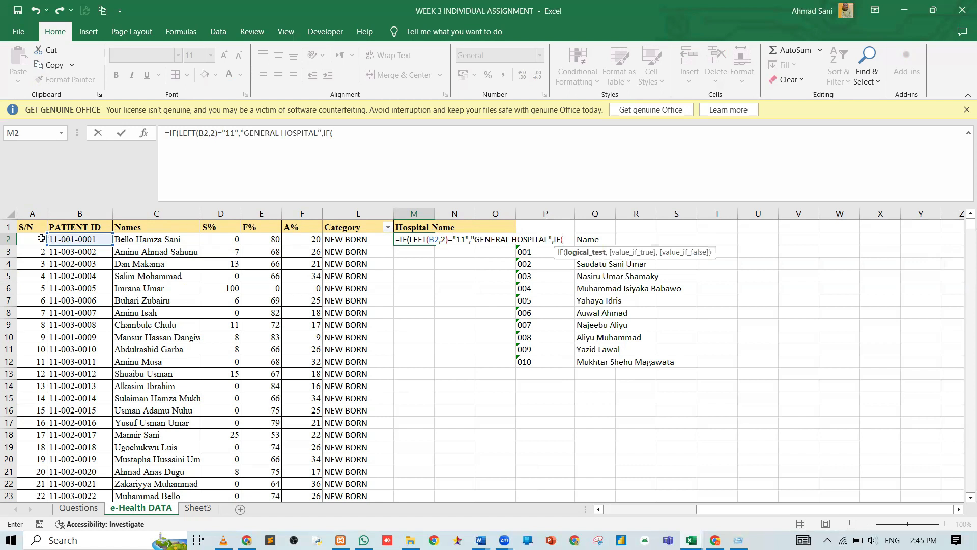
{"action": "type", "text": "LEFT("}
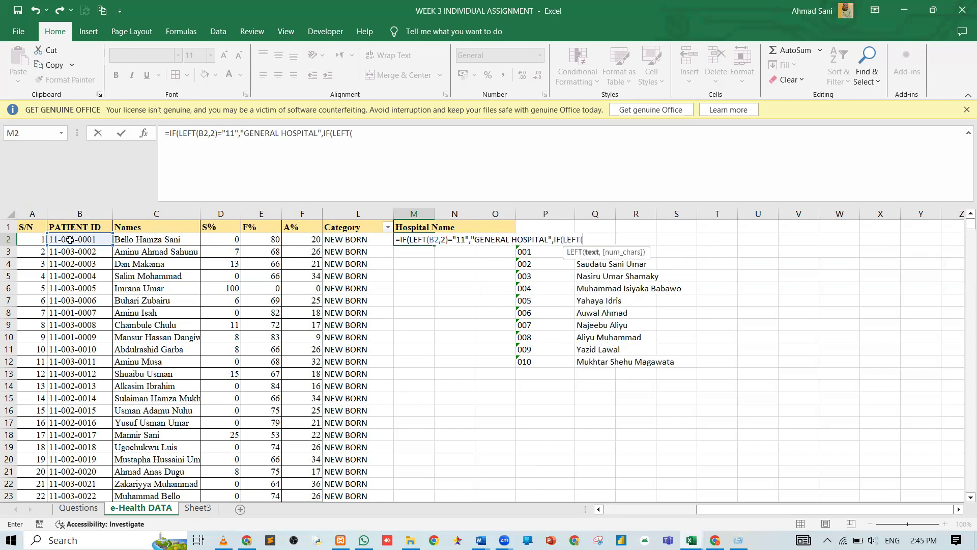
{"action": "left_click", "coordinate": [72, 239]}
{"action": "type", "text": ","}
{"action": "type", "text": "2,2"}
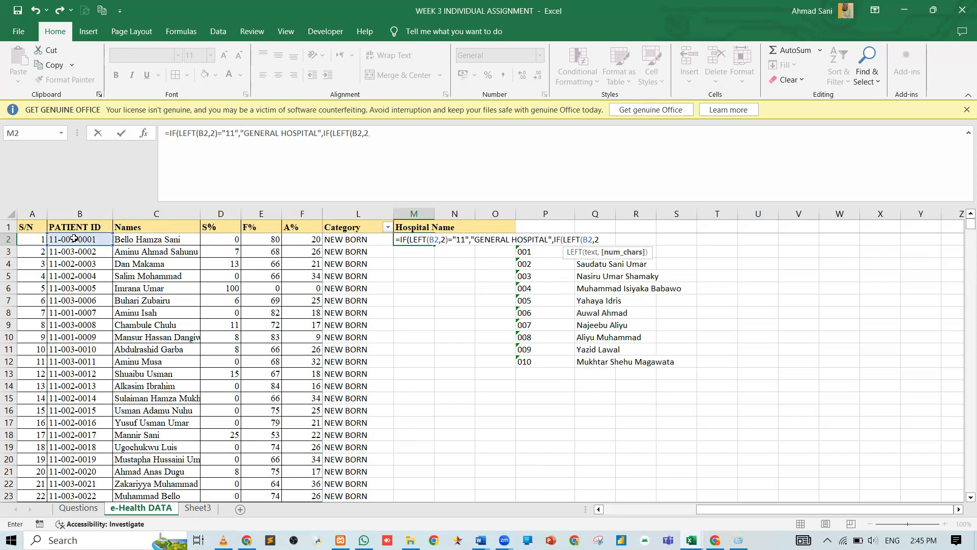
{"action": "type", "text": ")="}
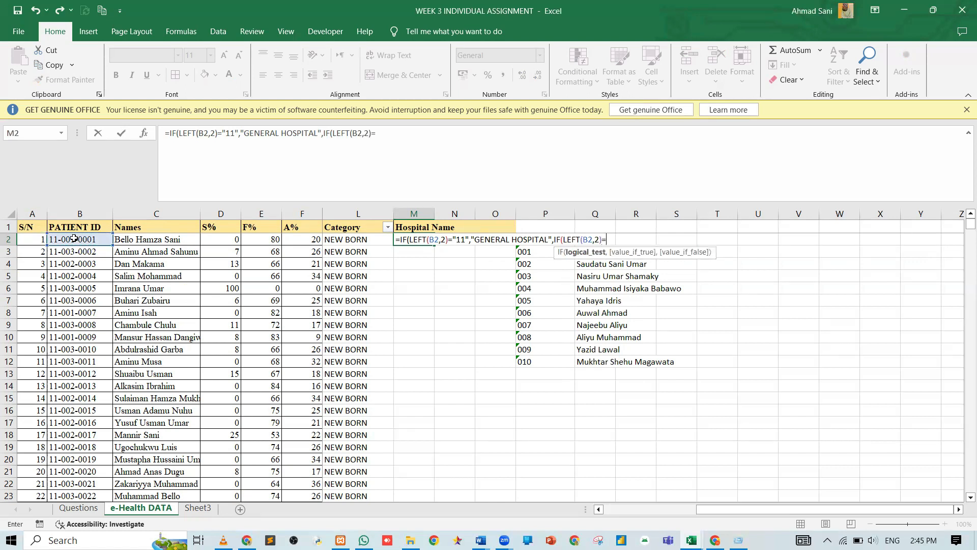
{"action": "type", "text": "\"122"}
{"action": "key", "text": "BackSpace"}
{"action": "type", "text": "\",\""}
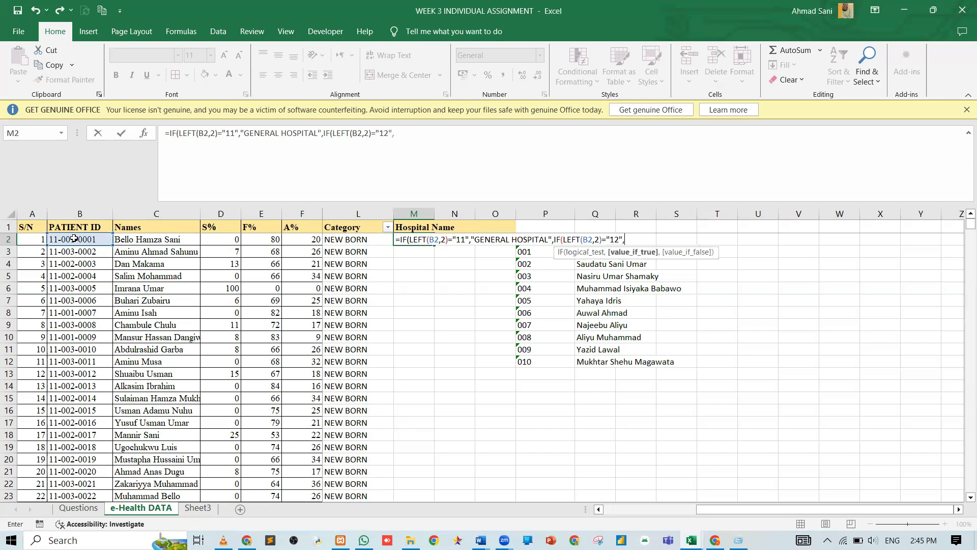
{"action": "type", "text": "s"}
{"action": "key", "text": "BackSpace"}
{"action": "type", "text": "FMC\""}
Nest a third IF in the M2 formula returning "SPECIALIST HOSPITAL" when LEFT(B2,2)="13", and close all three IF functions.
{"action": "type", "text": ",IF("}
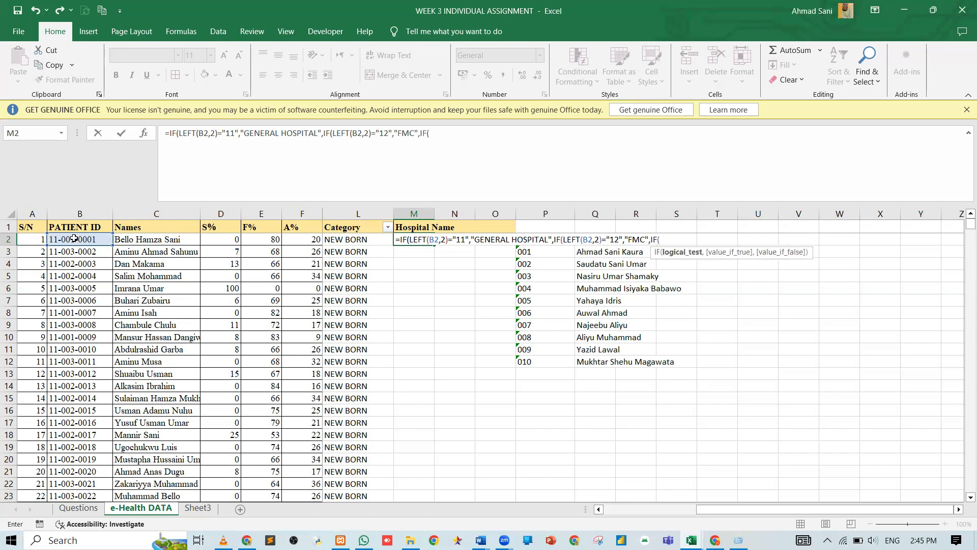
{"action": "type", "text": "LEFT("}
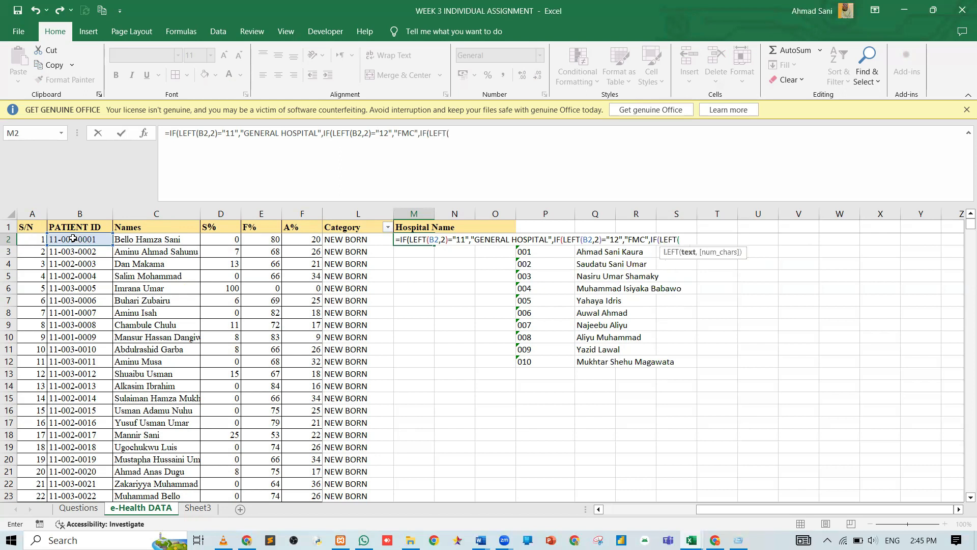
{"action": "left_click", "coordinate": [66, 239]}
{"action": "type", "text": ",2"}
{"action": "type", "text": "\""}
{"action": "type", "text": "=\""}
{"action": "key", "text": "BackSpace"}
{"action": "key", "text": "BackSpace"}
{"action": "key", "text": "BackSpace"}
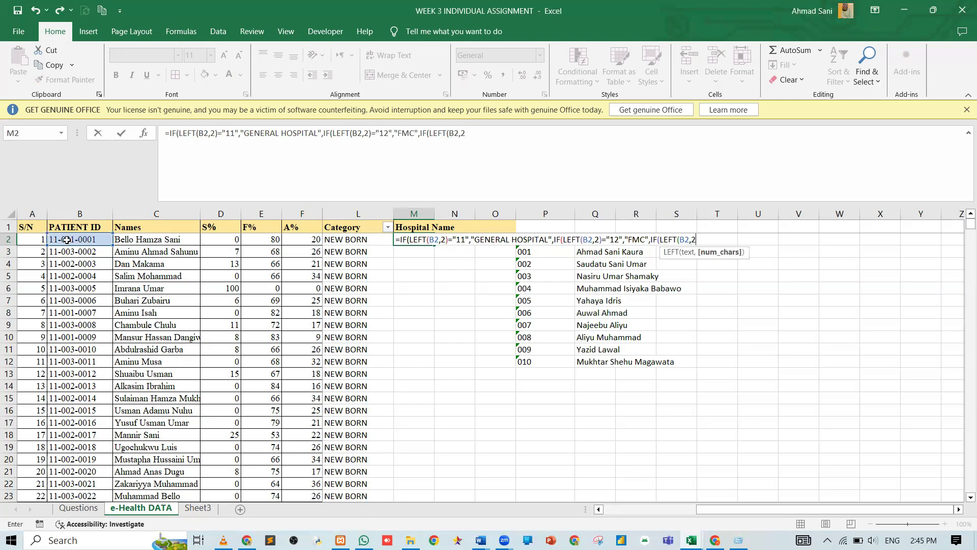
{"action": "type", "text": ")=\""}
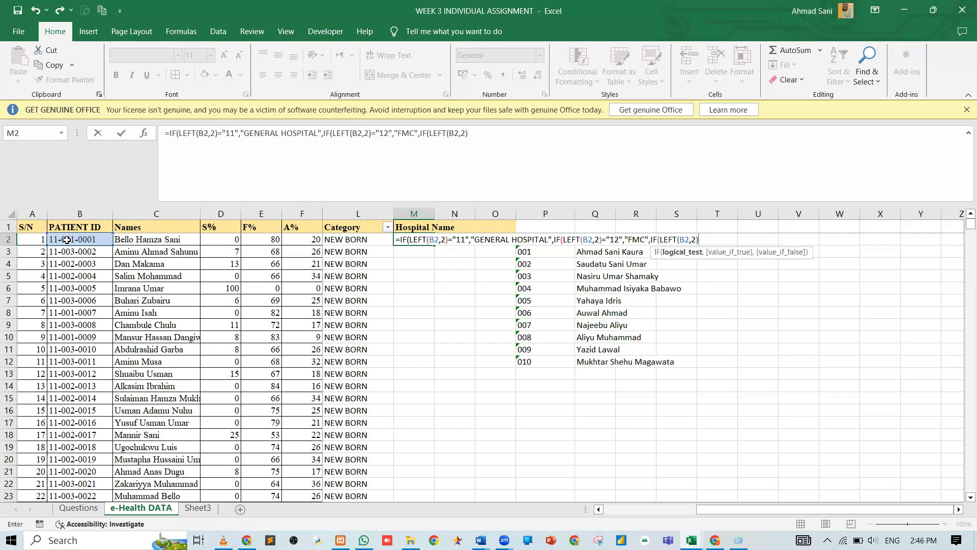
{"action": "type", "text": "13\",\""}
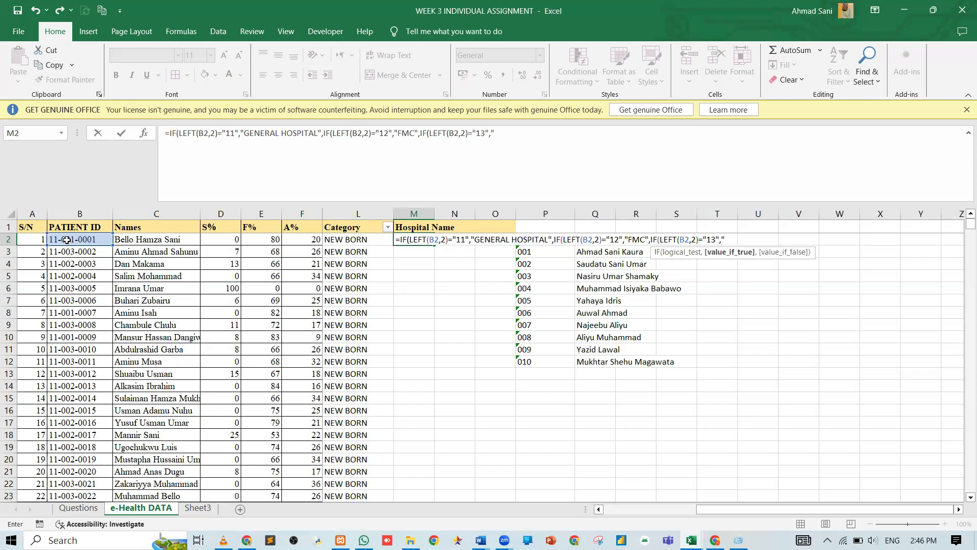
{"action": "type", "text": "SPECIALIST HOSPITAL\""}
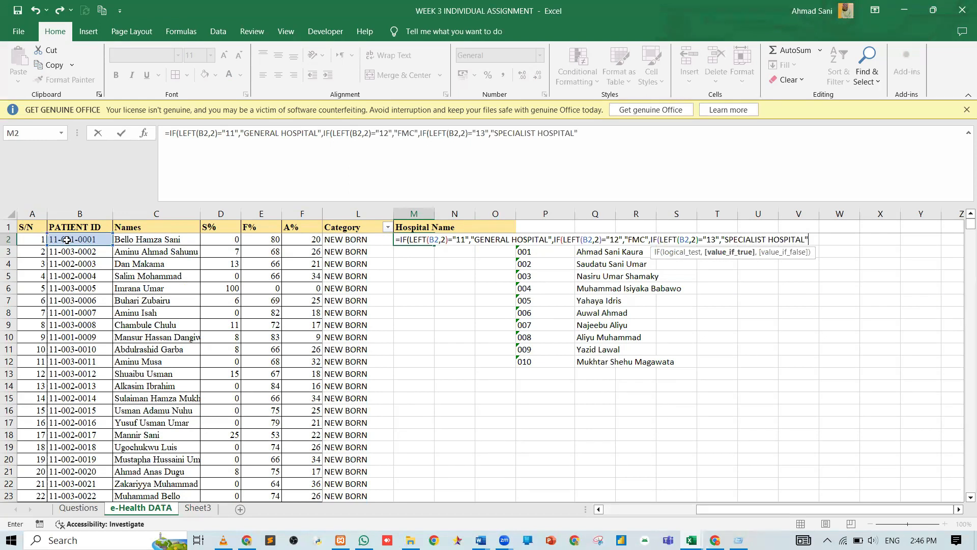
{"action": "type", "text": ")))"}
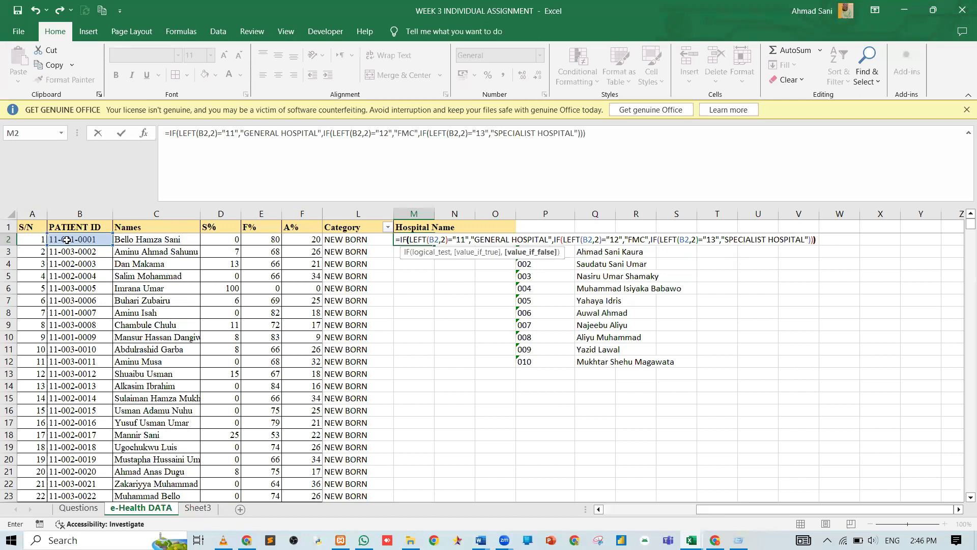
Commit the M2 hospital formula, fit column M to its contents, and fill the formula down all patient rows.
{"action": "key", "text": "Return"}
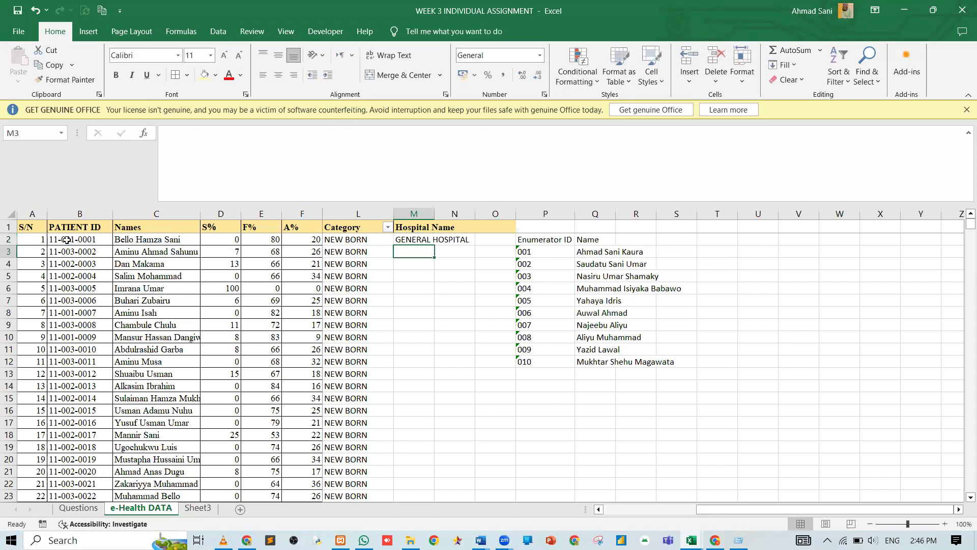
{"action": "key", "text": "Up"}
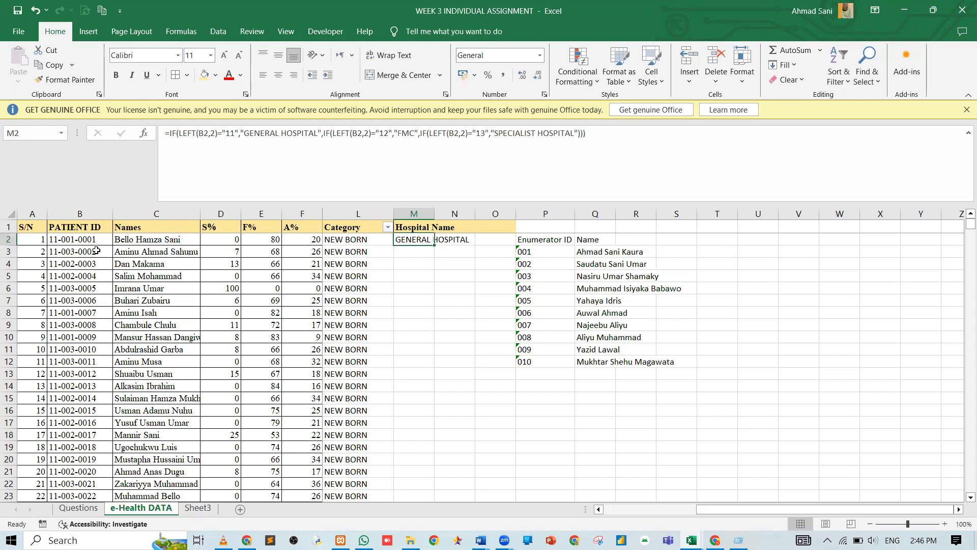
{"action": "double_click", "coordinate": [434, 213]}
{"action": "double_click", "coordinate": [473, 244]}
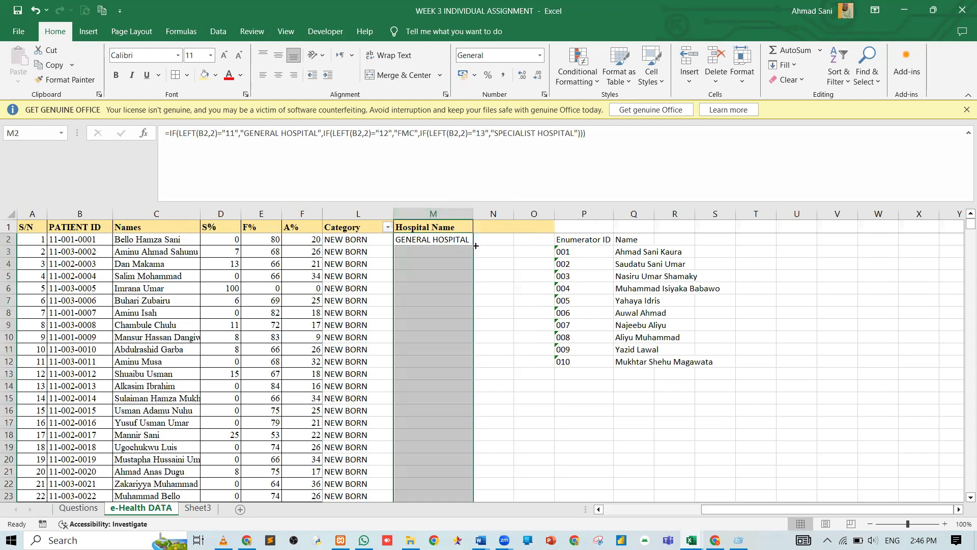
Remove the existing header filter and reapply it so that it covers the Hospital Name column.
{"action": "left_click", "coordinate": [453, 225]}
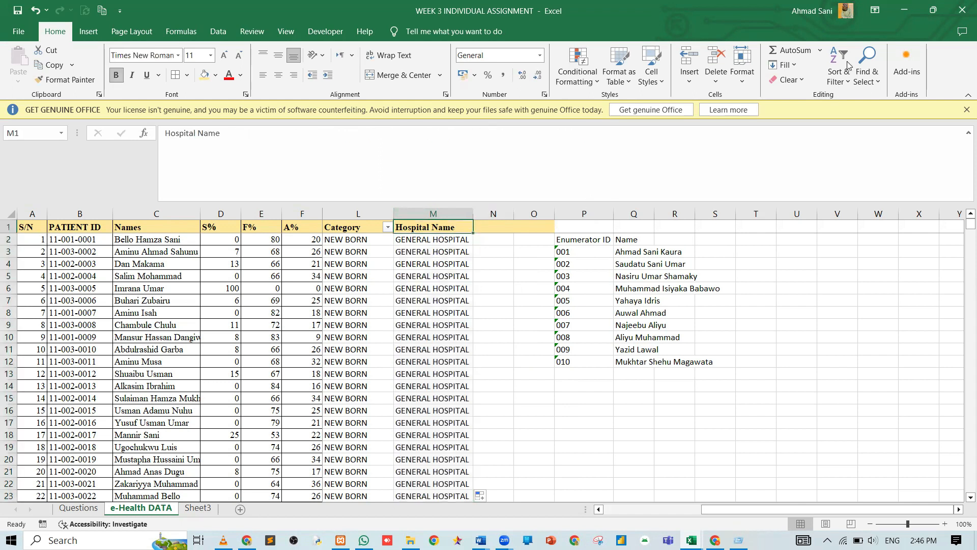
{"action": "left_click", "coordinate": [838, 76]}
{"action": "left_click", "coordinate": [855, 145]}
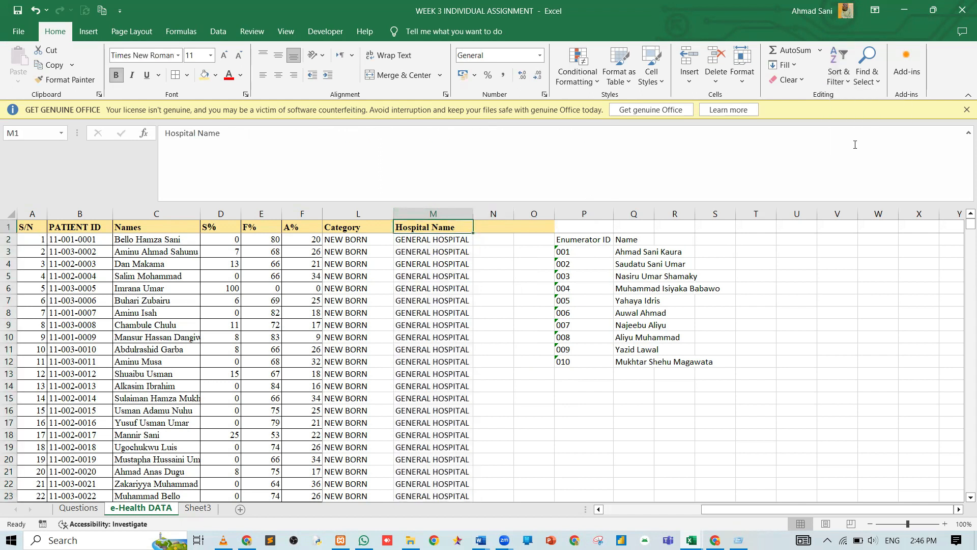
{"action": "left_click", "coordinate": [844, 78]}
{"action": "left_click", "coordinate": [855, 142]}
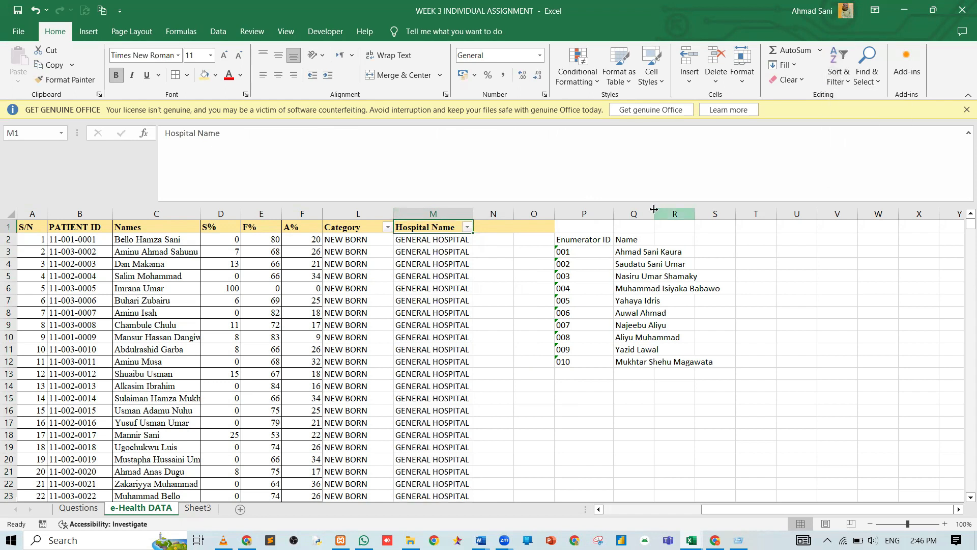
Filter the Hospital Name column to show only SPECIALIST HOSPITAL records.
{"action": "left_click", "coordinate": [467, 227]}
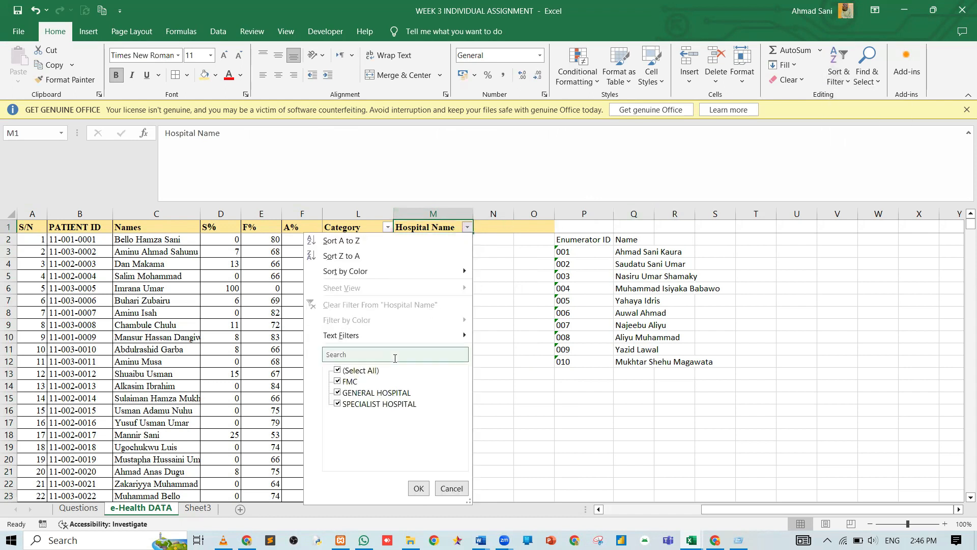
{"action": "left_click", "coordinate": [377, 371]}
{"action": "left_click", "coordinate": [371, 405]}
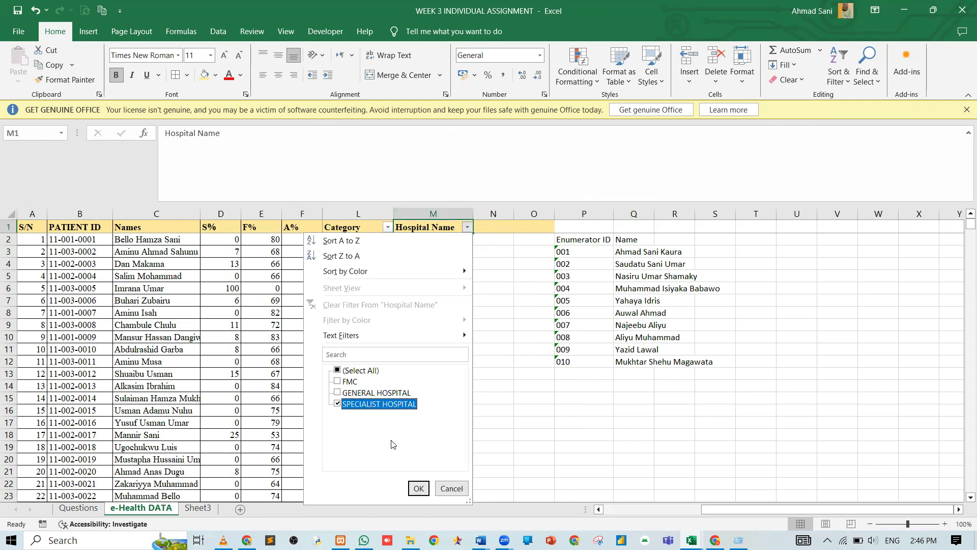
{"action": "left_click", "coordinate": [424, 488]}
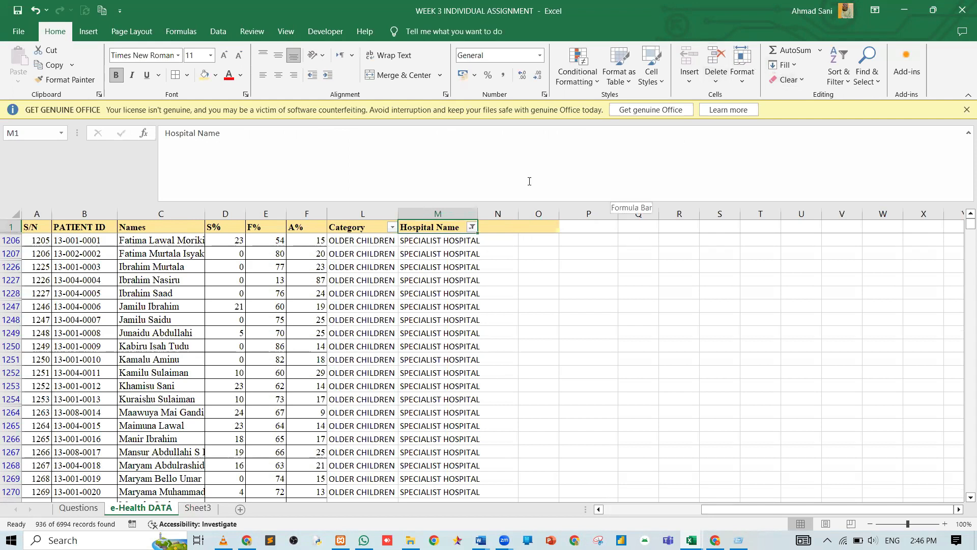
{"action": "left_click", "coordinate": [472, 227]}
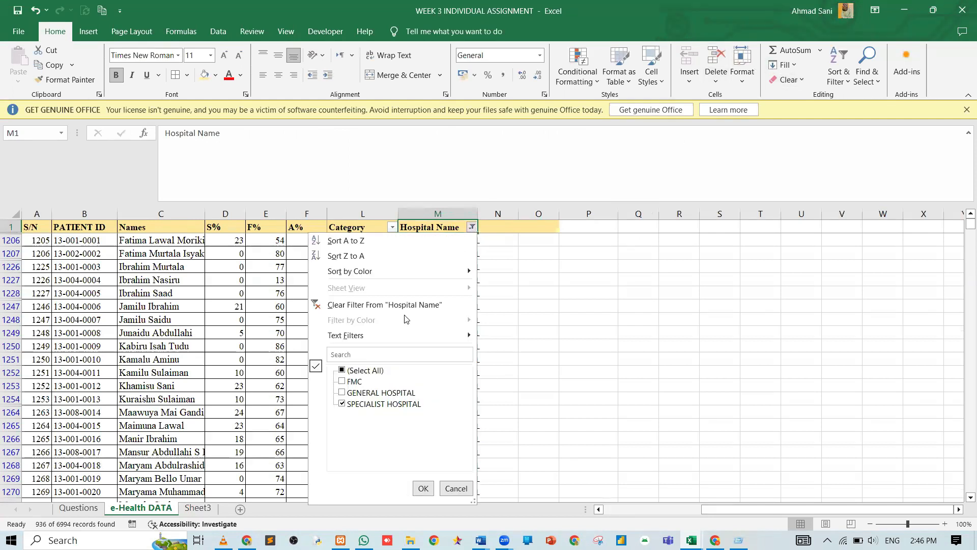
{"action": "left_click", "coordinate": [354, 392]}
{"action": "left_click", "coordinate": [364, 404]}
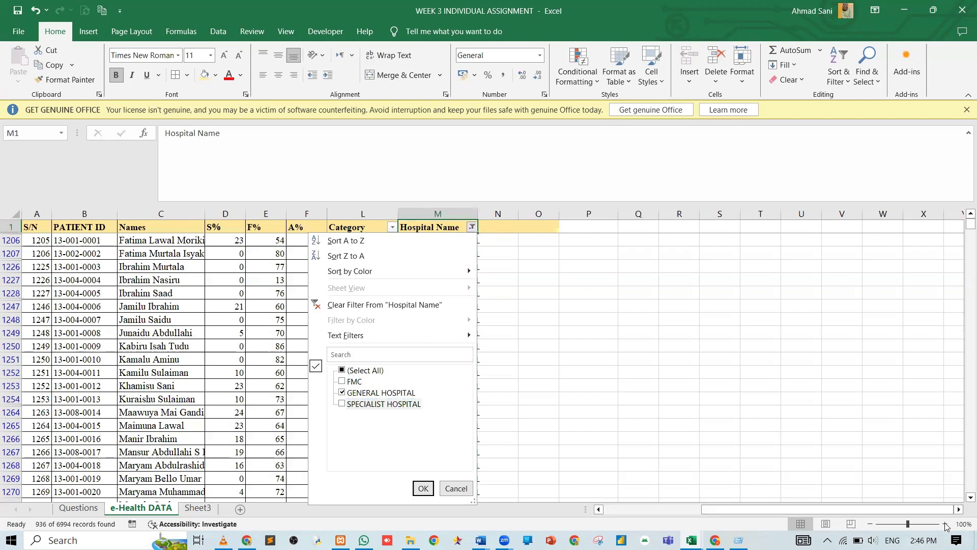
Filter the Hospital Name column to show only GENERAL HOSPITAL records, excluding SPECIALIST HOSPITAL.
{"action": "left_click", "coordinate": [945, 523]}
{"action": "left_click", "coordinate": [945, 523]}
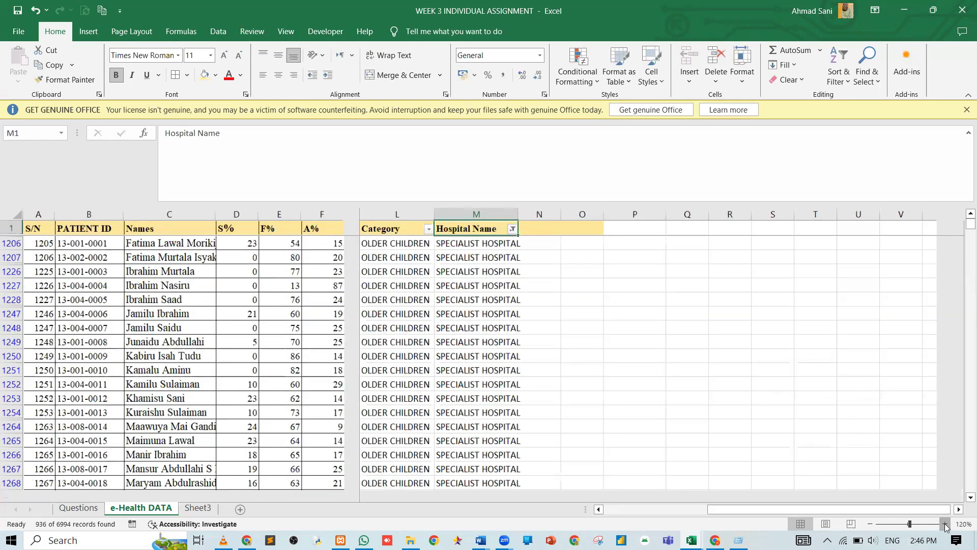
{"action": "left_click", "coordinate": [944, 524]}
{"action": "left_click", "coordinate": [945, 523]}
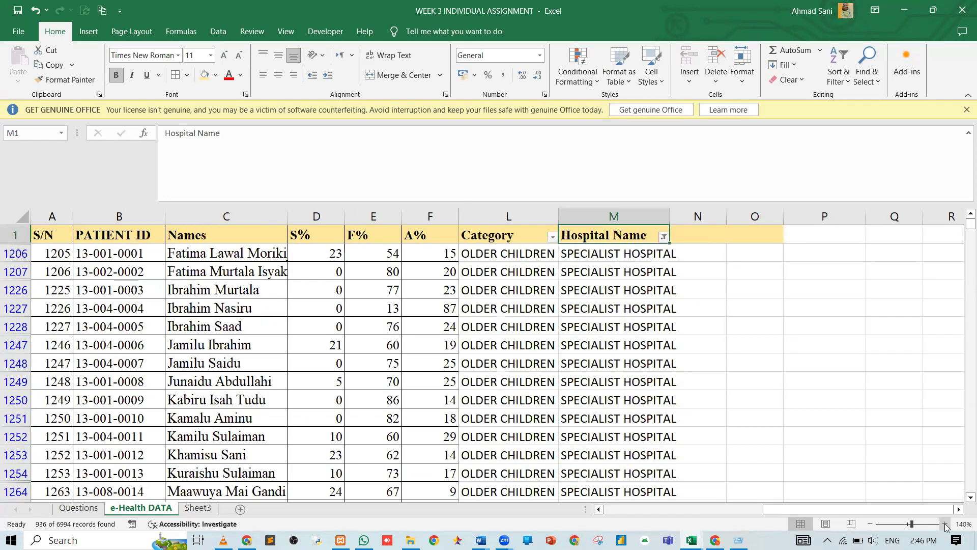
{"action": "left_click", "coordinate": [945, 523]}
{"action": "left_click", "coordinate": [945, 523]}
{"action": "left_click", "coordinate": [944, 525]}
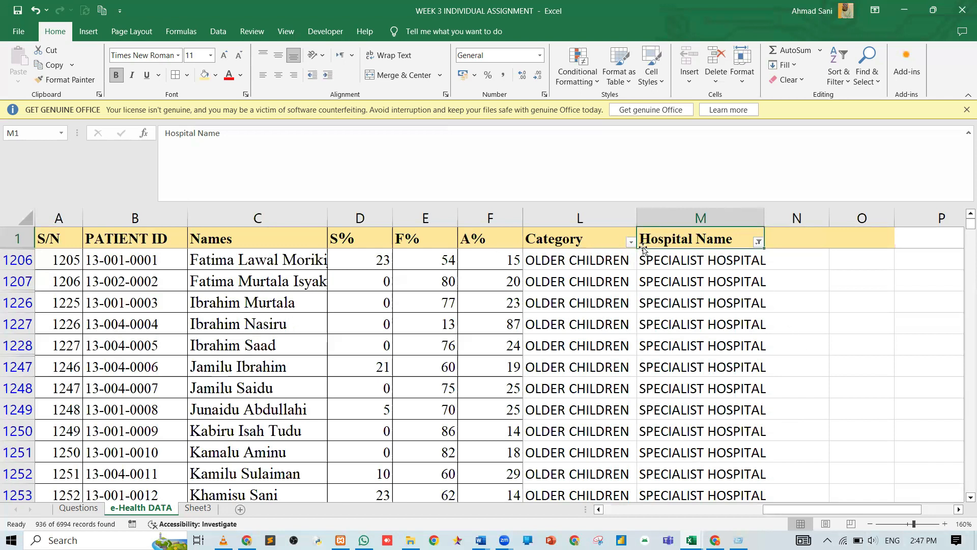
{"action": "left_click", "coordinate": [759, 243]}
{"action": "left_click", "coordinate": [648, 412]}
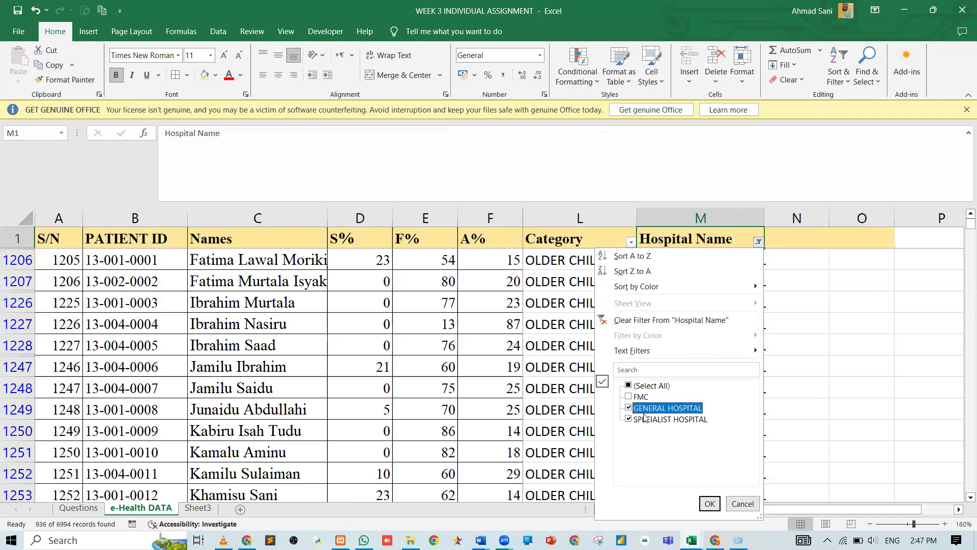
{"action": "left_click", "coordinate": [645, 420]}
{"action": "left_click", "coordinate": [710, 503]}
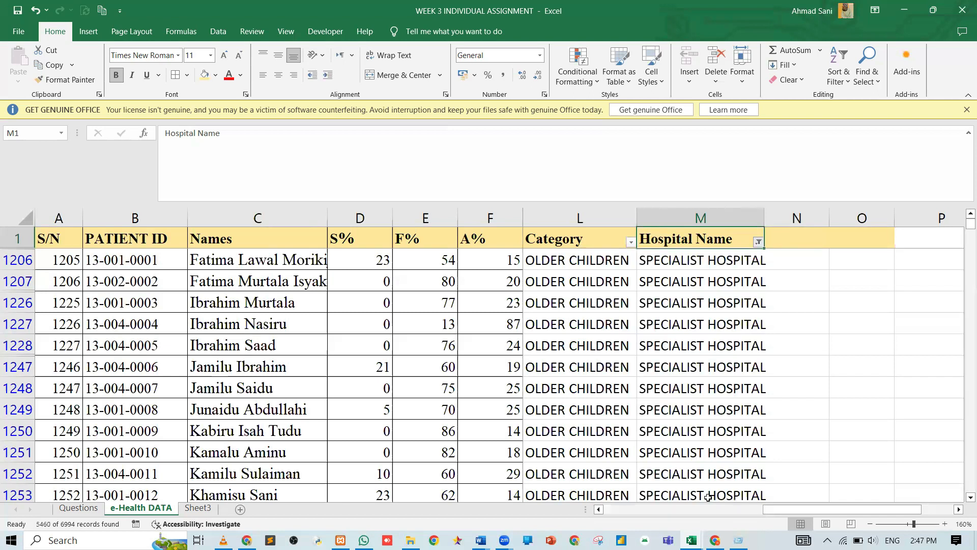
Change the Hospital Name filter to show only FMC records.
{"action": "left_click", "coordinate": [751, 242]}
{"action": "left_click", "coordinate": [635, 399]}
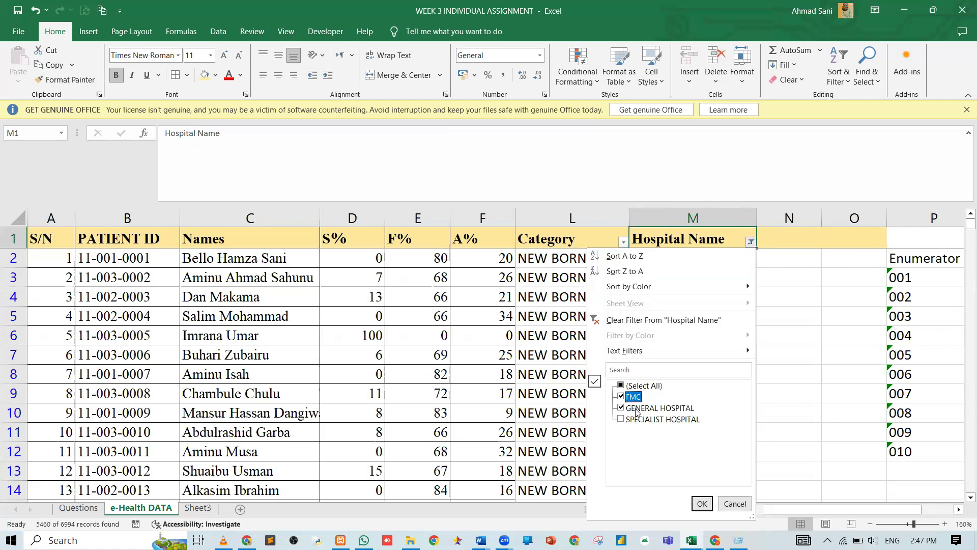
{"action": "left_click", "coordinate": [639, 411]}
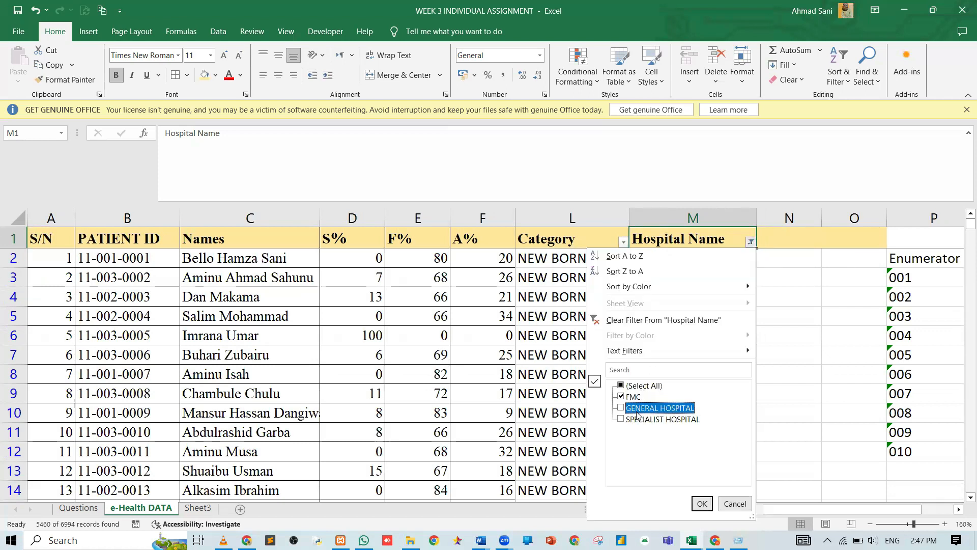
{"action": "left_click", "coordinate": [702, 503]}
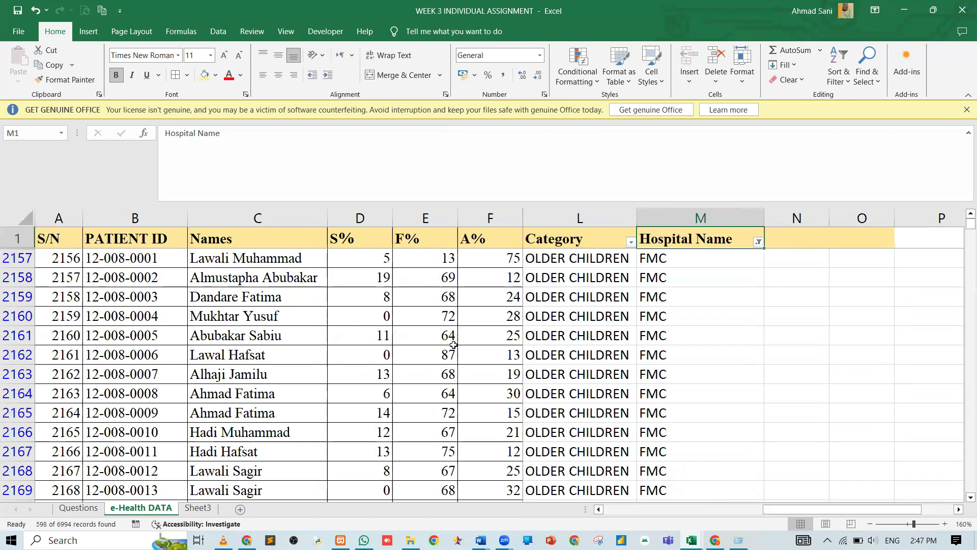
Reselect all hospitals in the Hospital Name filter to display every patient record.
{"action": "left_click", "coordinate": [758, 244]}
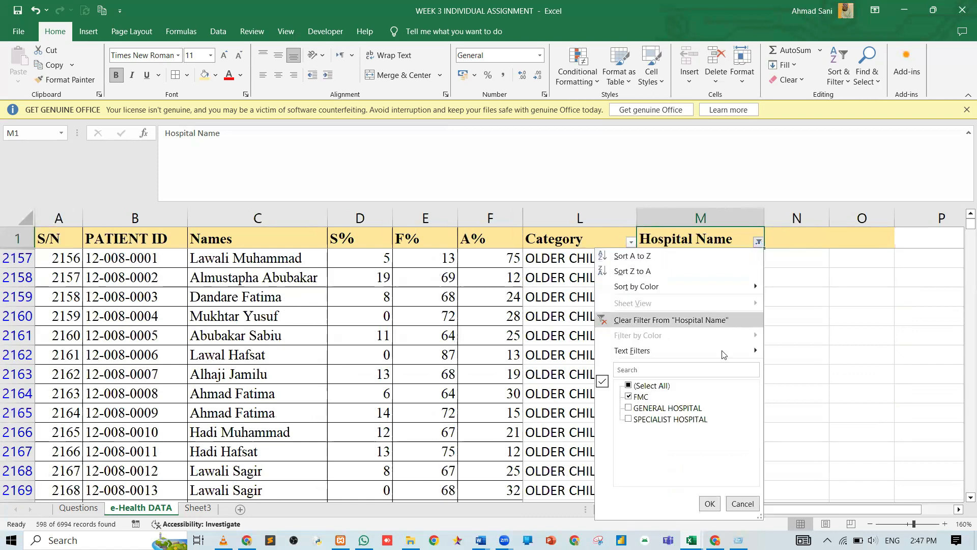
{"action": "left_click", "coordinate": [653, 386]}
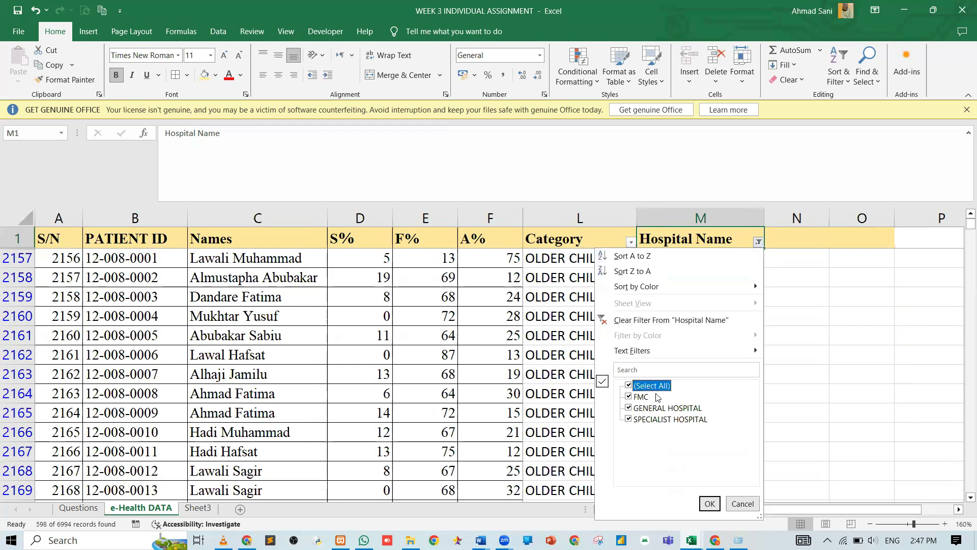
{"action": "left_click", "coordinate": [710, 504]}
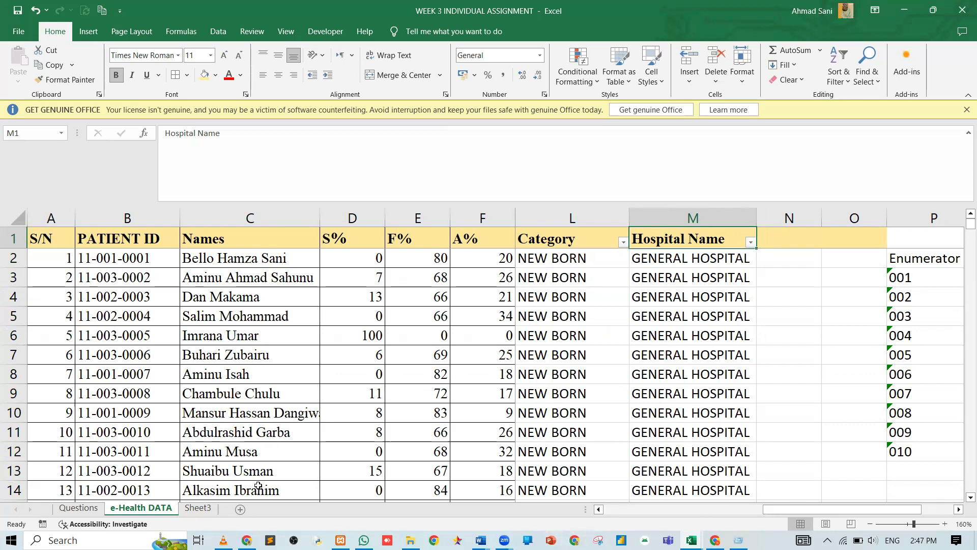
Read task 4 about adding "Baby" to newborn names on the Questions sheet, and return to the e-Health DATA sheet.
{"action": "left_click", "coordinate": [64, 509]}
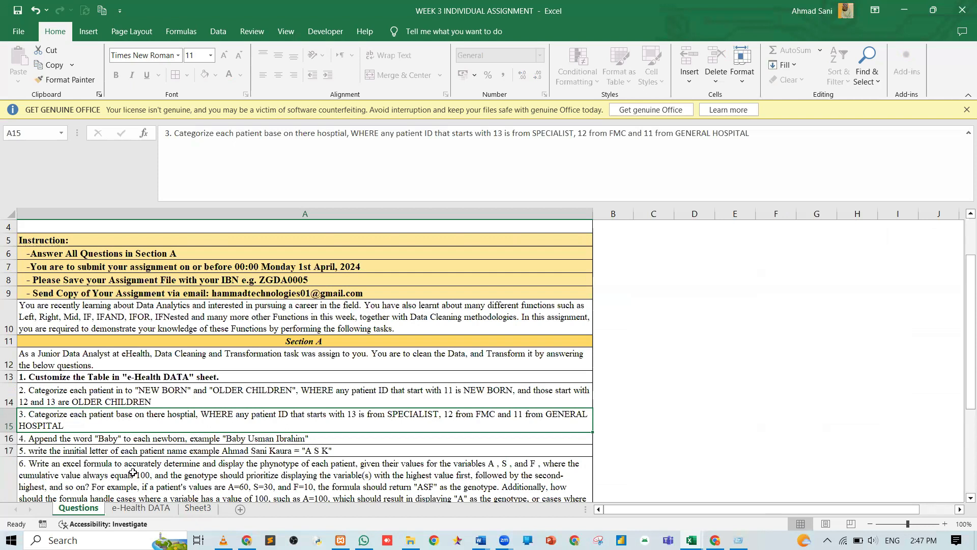
{"action": "left_click", "coordinate": [147, 511]}
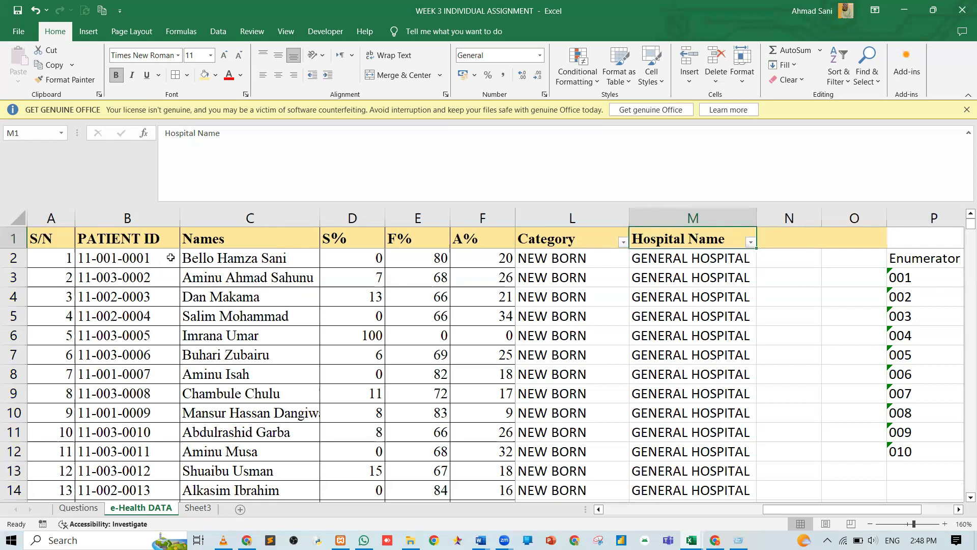
{"action": "left_click", "coordinate": [751, 242]}
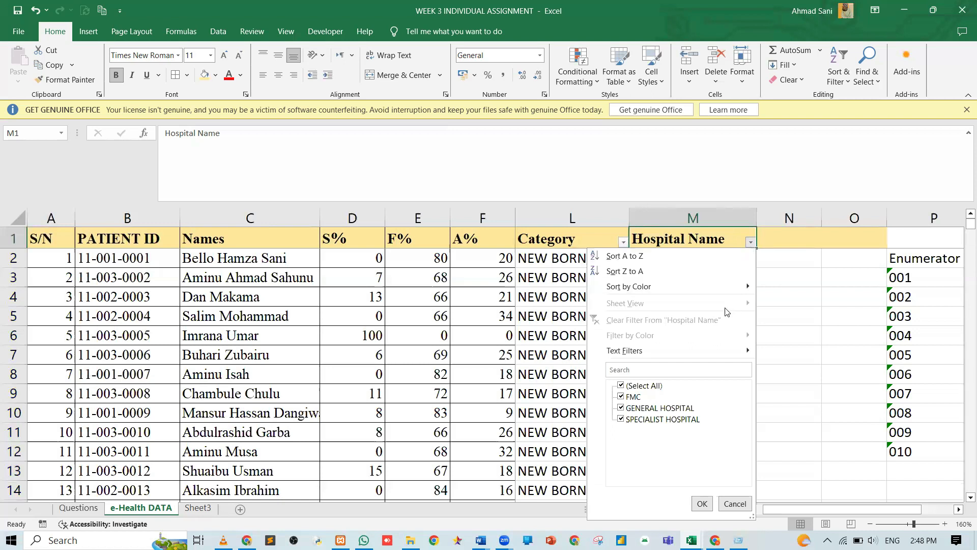
{"action": "left_click", "coordinate": [774, 242]}
Start an IF formula in N2 with the logical test LEFT(B2,2)="11".
{"action": "left_click", "coordinate": [778, 257]}
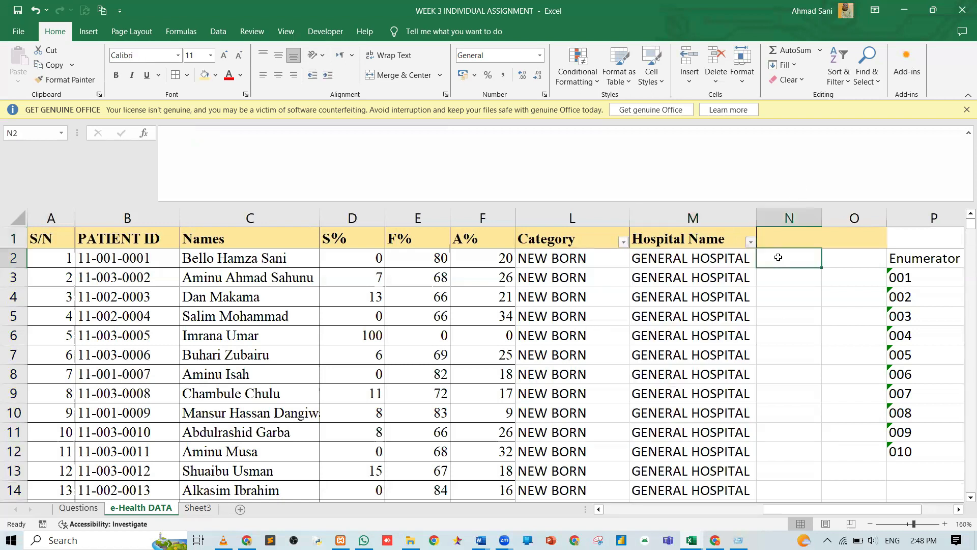
{"action": "type", "text": "=IF("}
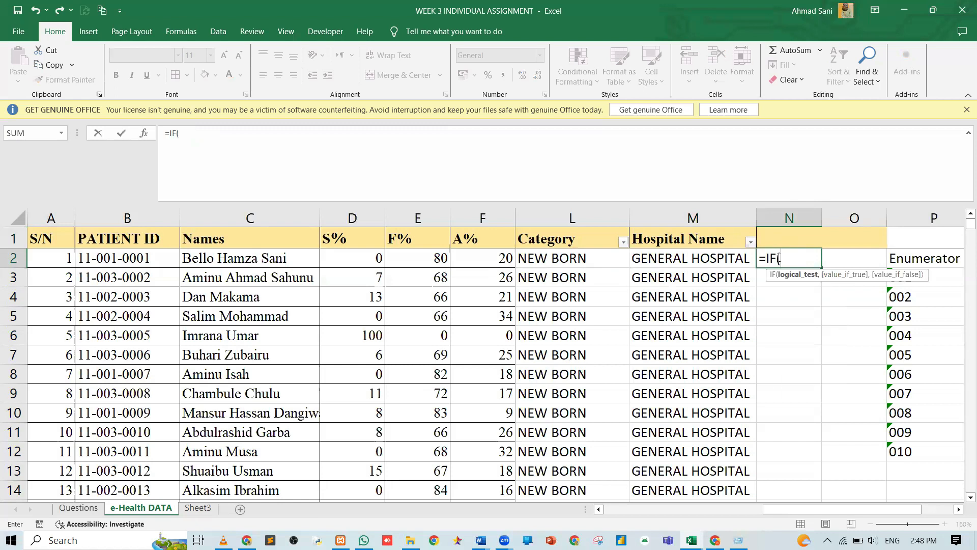
{"action": "left_click", "coordinate": [153, 258]}
{"action": "key", "text": "BackSpace"}
{"action": "key", "text": "BackSpace"}
{"action": "type", "text": "LEFT("}
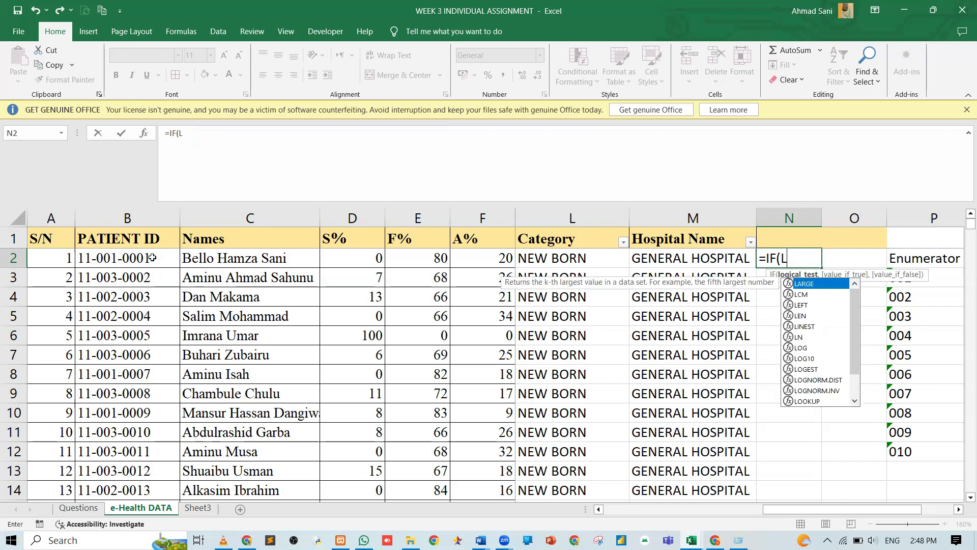
{"action": "left_click", "coordinate": [114, 260]}
{"action": "type", "text": ",2"}
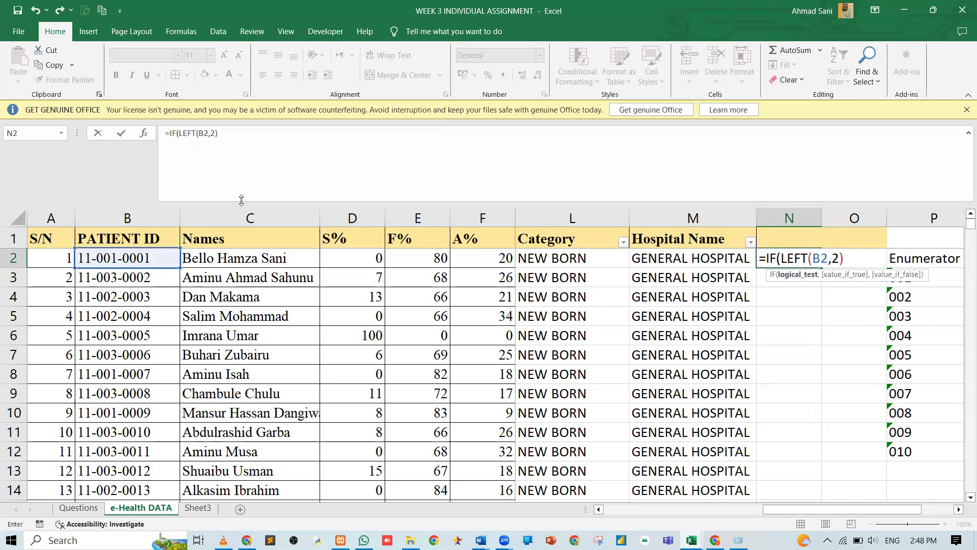
{"action": "type", "text": "=\"11\","}
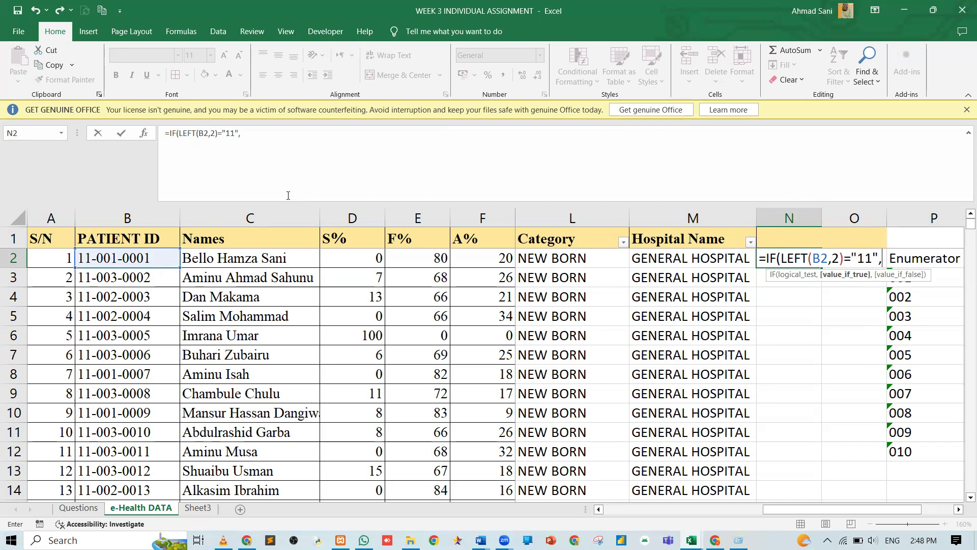
Add CONCATENATE("Baby ",C2) as the value-if-true argument of the N2 IF formula.
{"action": "type", "text": "CON"}
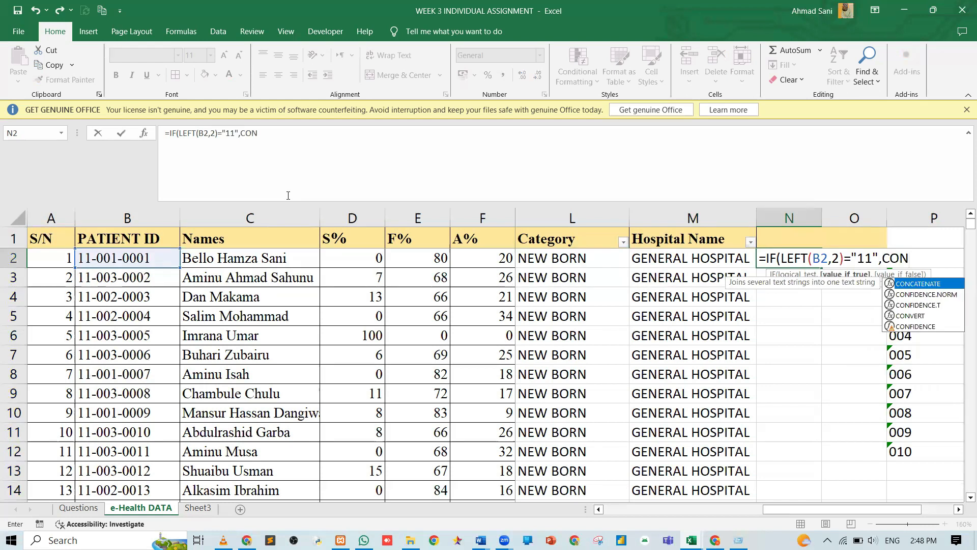
{"action": "key", "text": "Tab"}
{"action": "type", "text": "\"bA"}
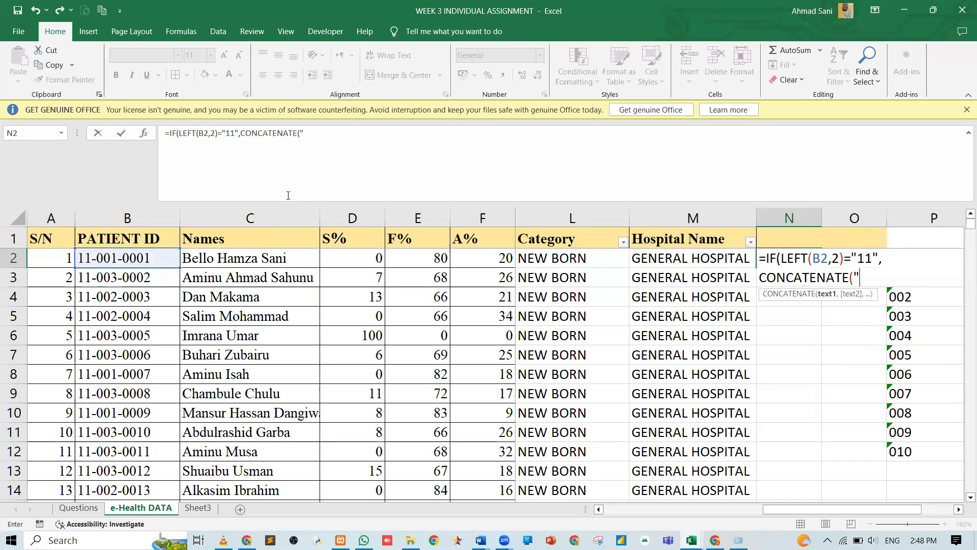
{"action": "key", "text": "BackSpace"}
{"action": "key", "text": "BackSpace"}
{"action": "type", "text": "Ba"}
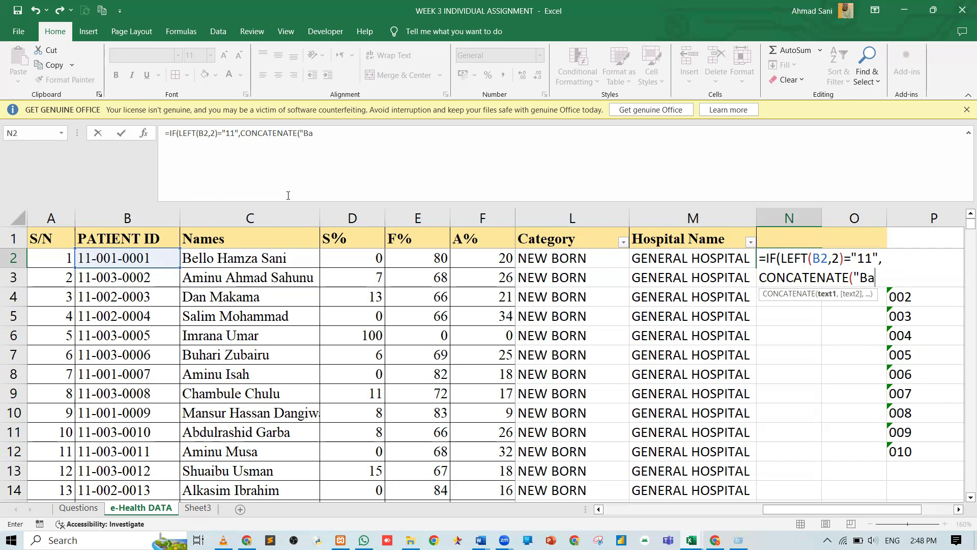
{"action": "type", "text": "by \","}
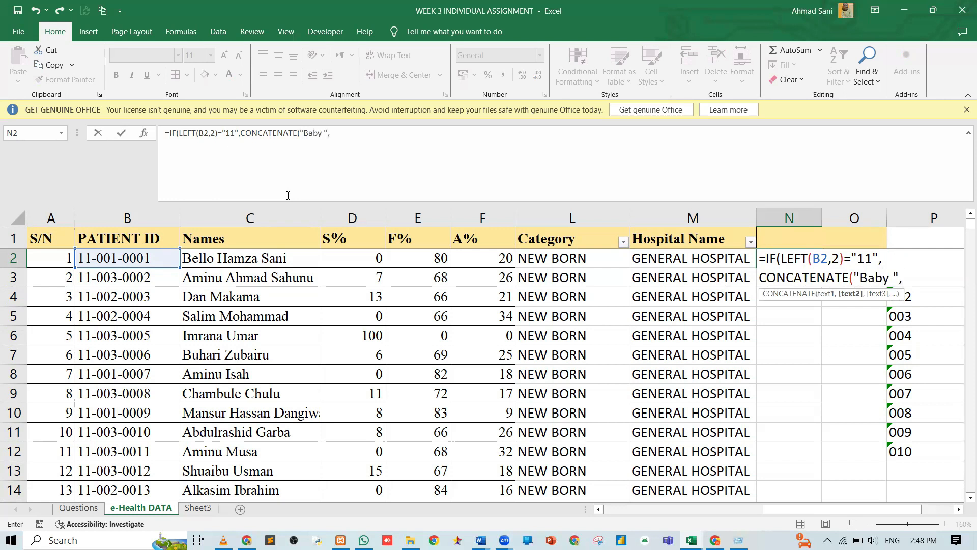
{"action": "left_click", "coordinate": [220, 258]}
{"action": "type", "text": ")"}
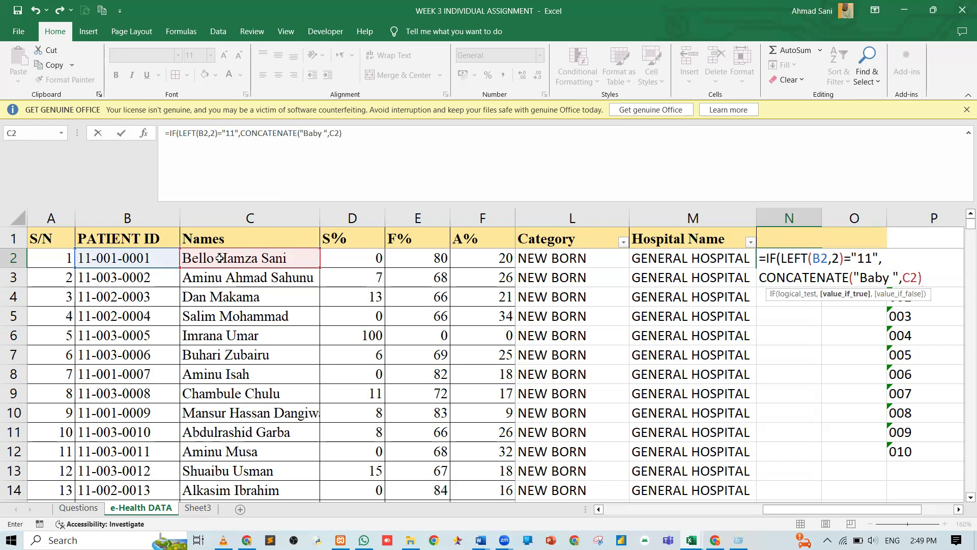
Finish the N2 IF formula with C2 as the value-if-false argument and accept the suggested closing-parenthesis correction.
{"action": "type", "text": ","}
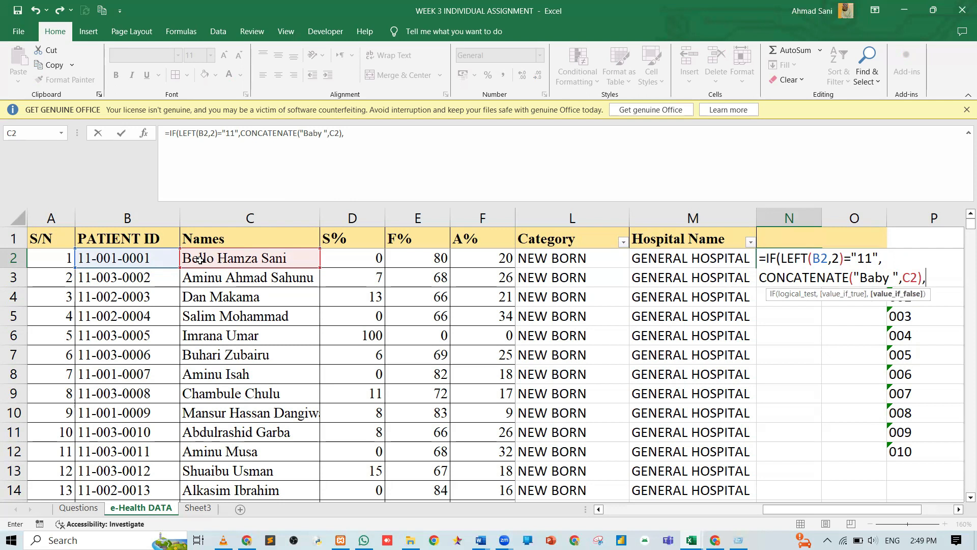
{"action": "left_click", "coordinate": [199, 260]}
{"action": "key", "text": "Return"}
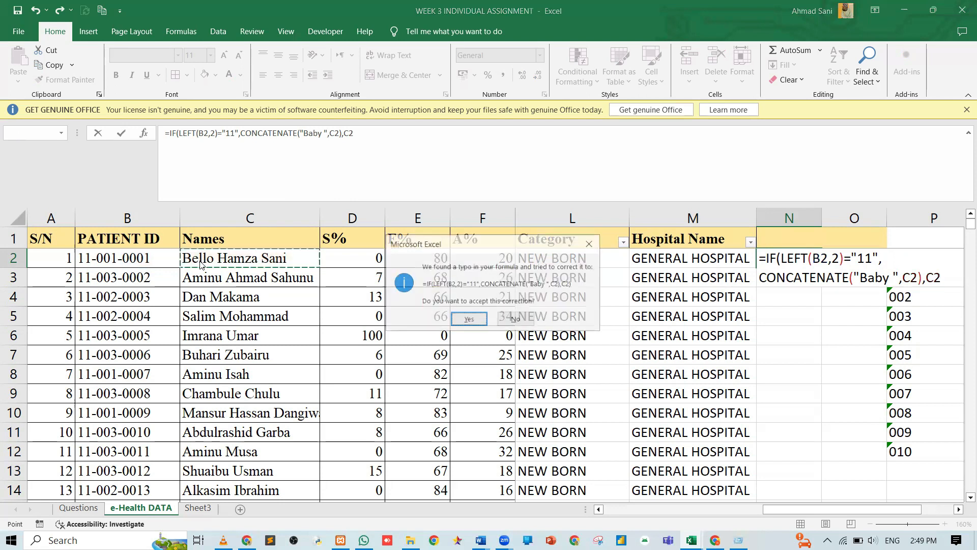
{"action": "key", "text": "Return"}
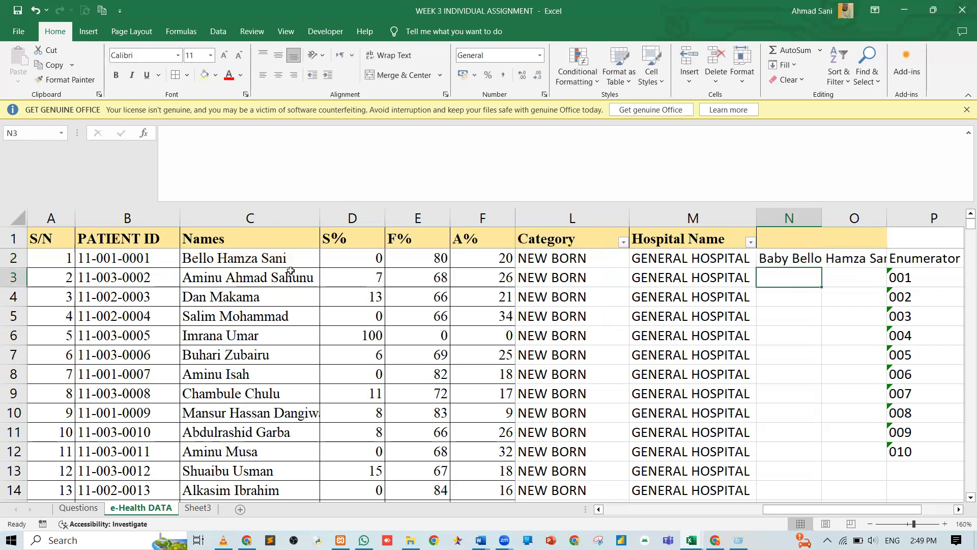
AutoFit column N to its contents and fill the N2 formula down for every patient row.
{"action": "left_click", "coordinate": [810, 218]}
{"action": "left_click_drag", "start_coordinate": [823, 217], "coordinate": [823, 216]}
{"action": "double_click", "coordinate": [823, 217]}
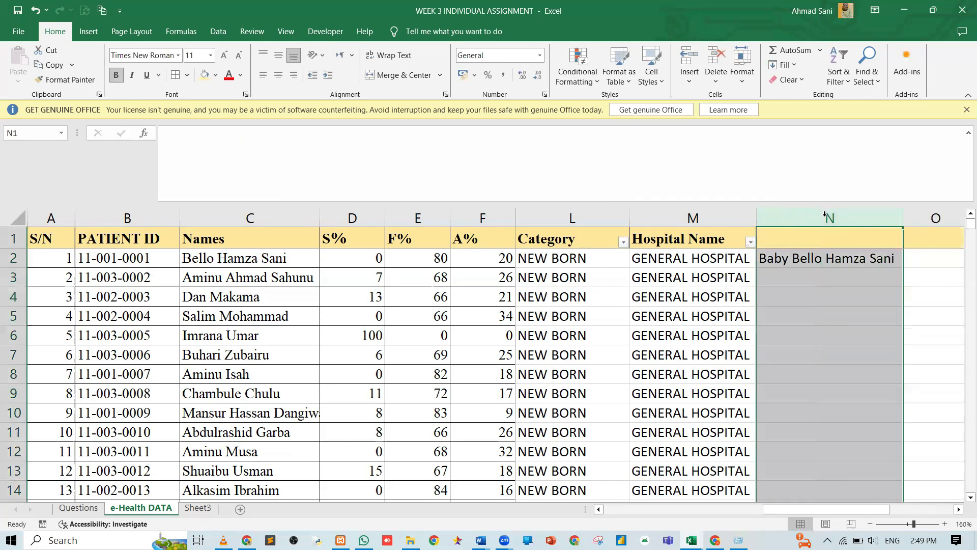
{"action": "left_click", "coordinate": [815, 257]}
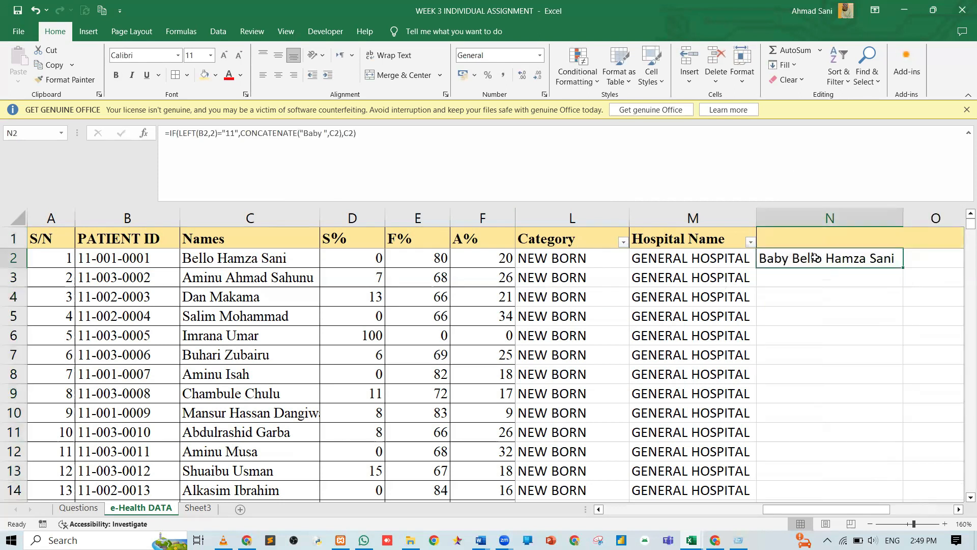
{"action": "double_click", "coordinate": [906, 268]}
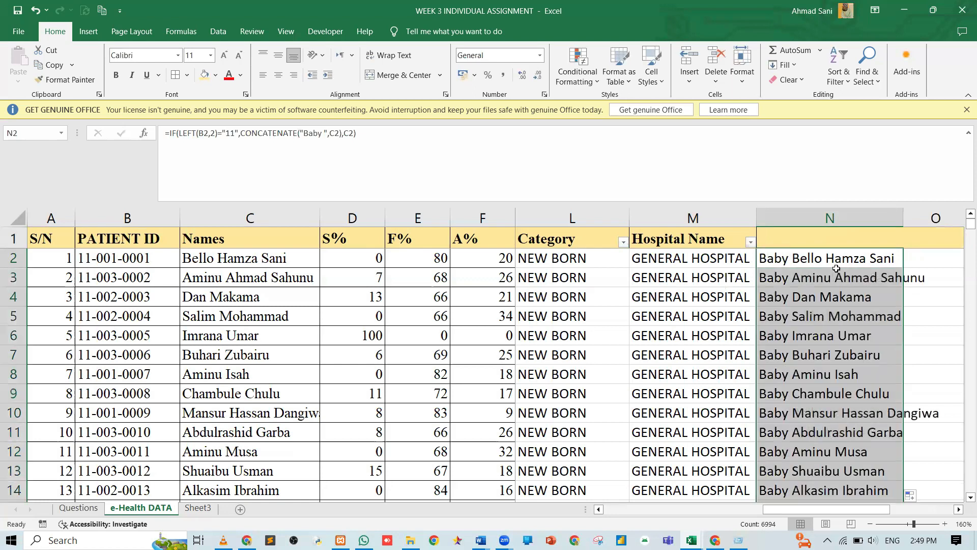
Filter Hospital Name to FMC alone to check the names in column N, and reselect all hospitals.
{"action": "left_click", "coordinate": [750, 242]}
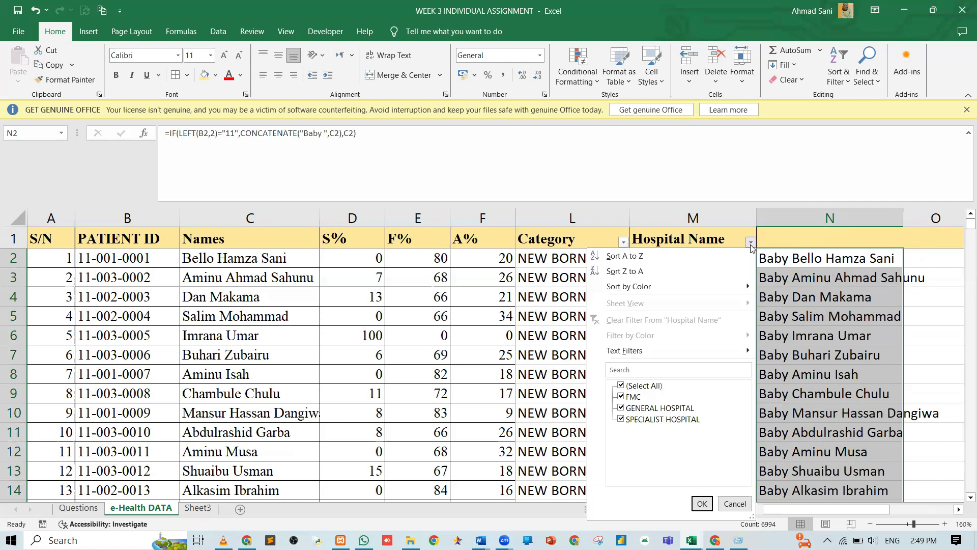
{"action": "left_click", "coordinate": [643, 408]}
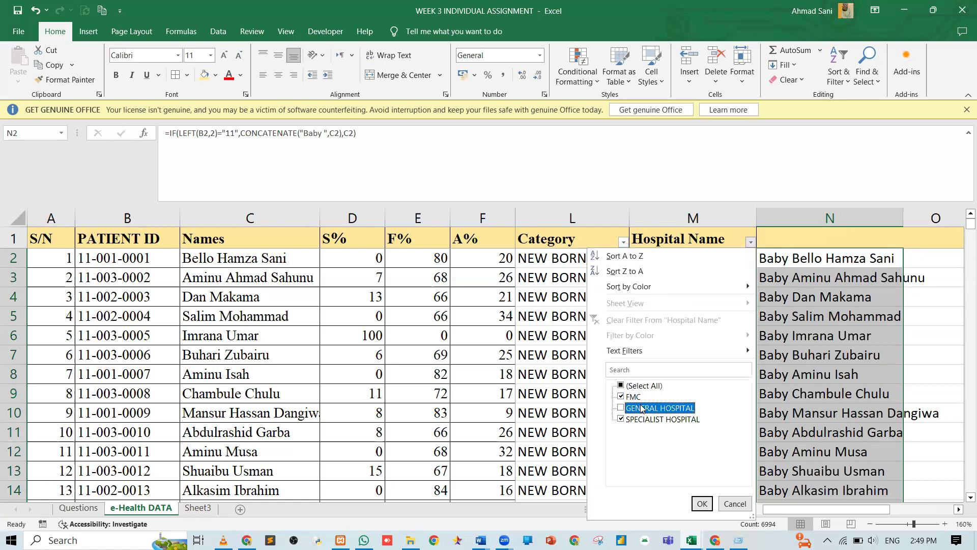
{"action": "left_click", "coordinate": [640, 418]}
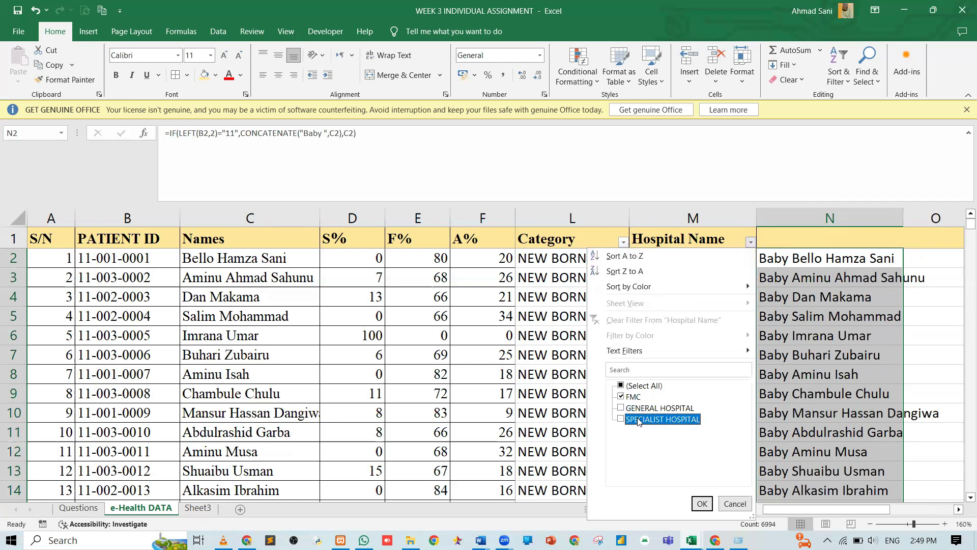
{"action": "left_click", "coordinate": [701, 503]}
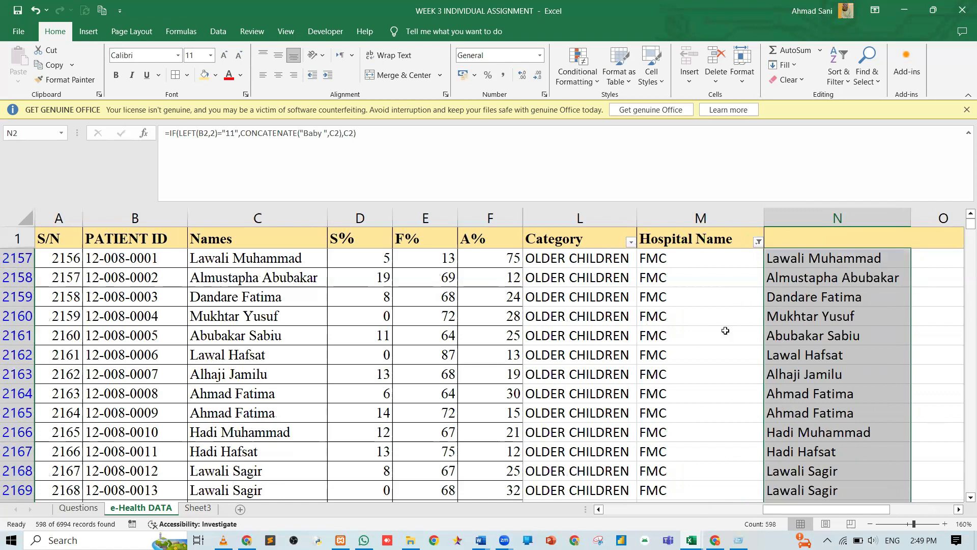
{"action": "left_click", "coordinate": [758, 244]}
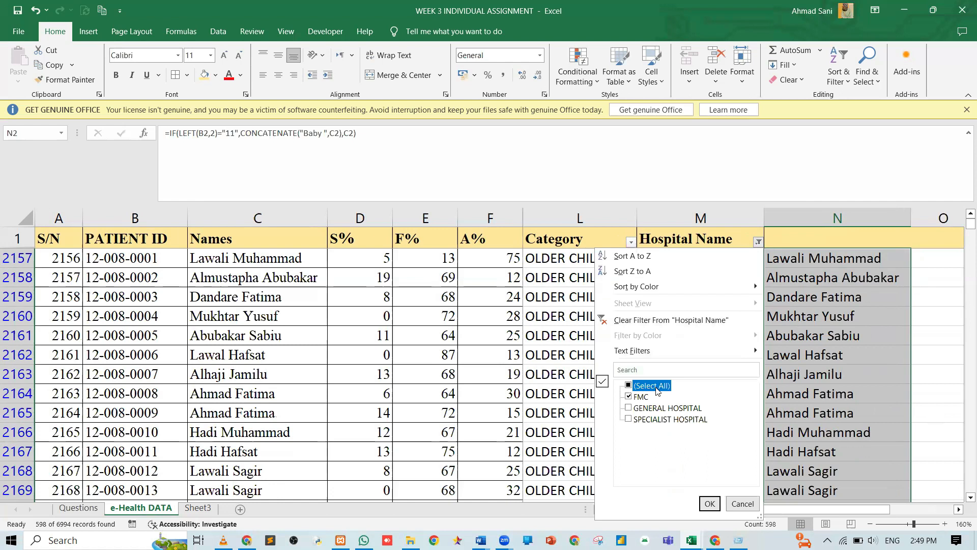
{"action": "left_click", "coordinate": [709, 502]}
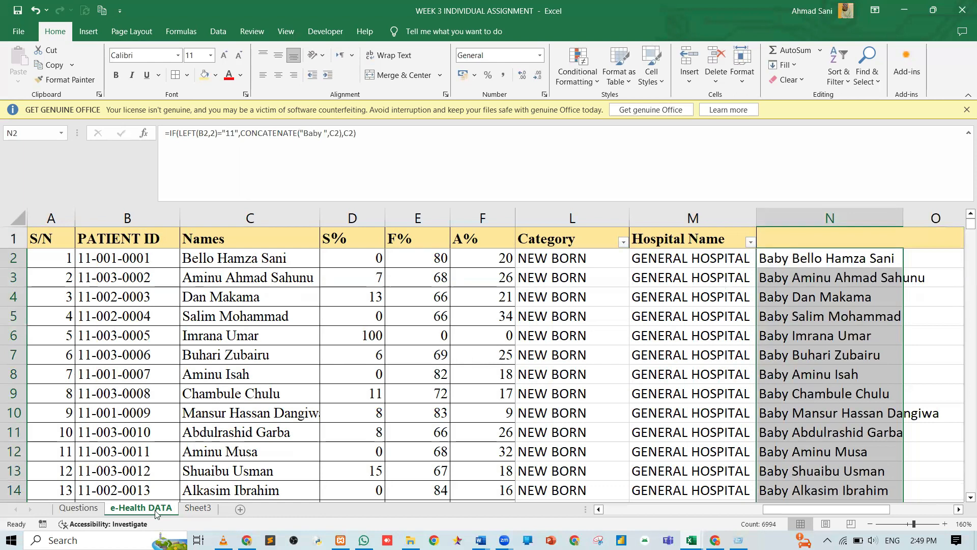
Read task 5 about writing each patient's name initials on the Questions sheet, and return to the e-Health DATA sheet.
{"action": "left_click", "coordinate": [79, 507]}
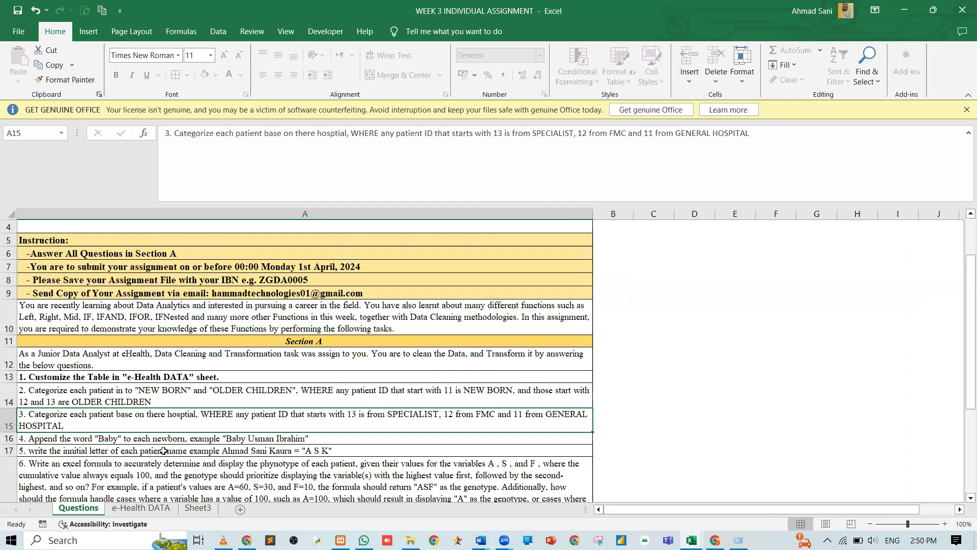
{"action": "left_click", "coordinate": [134, 512]}
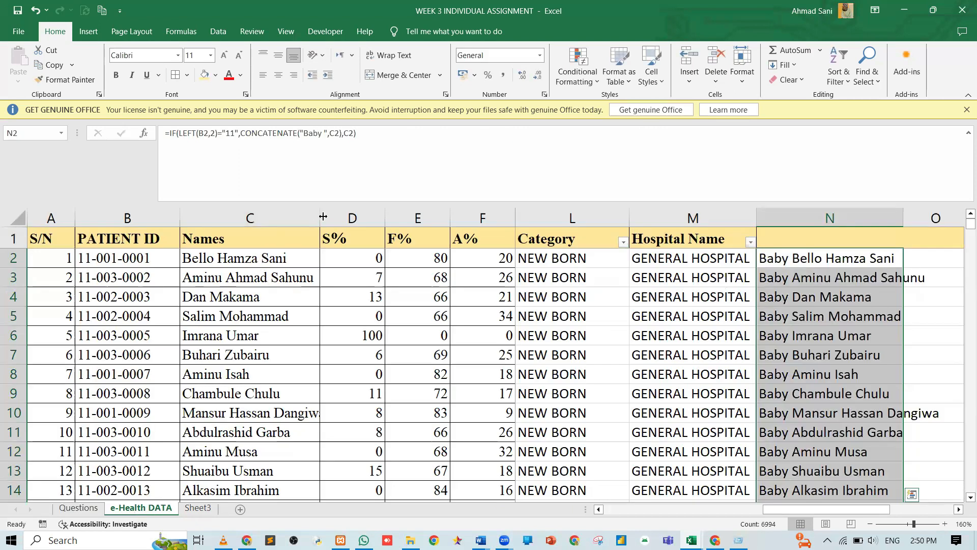
Insert four blank columns between the Names and S% columns.
{"action": "left_click", "coordinate": [300, 219]}
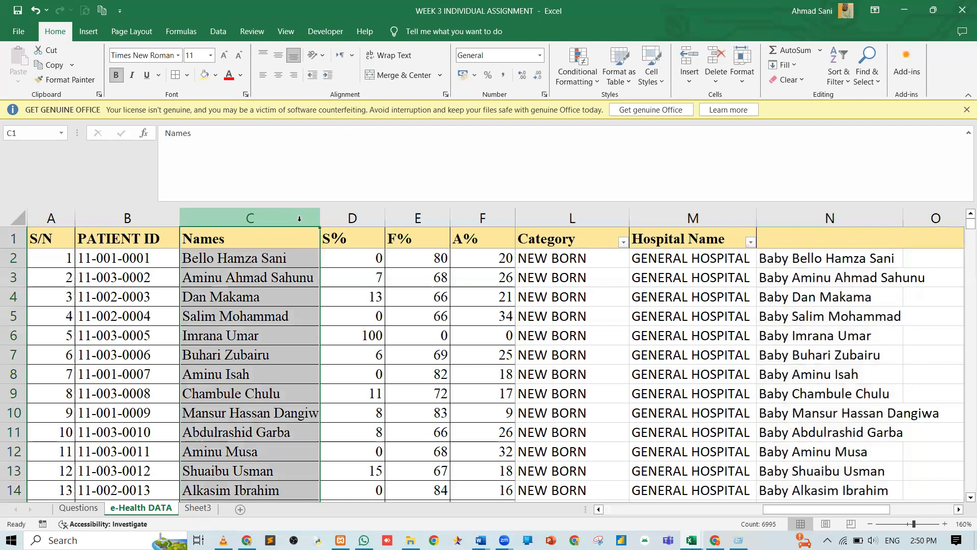
{"action": "left_click", "coordinate": [341, 218]}
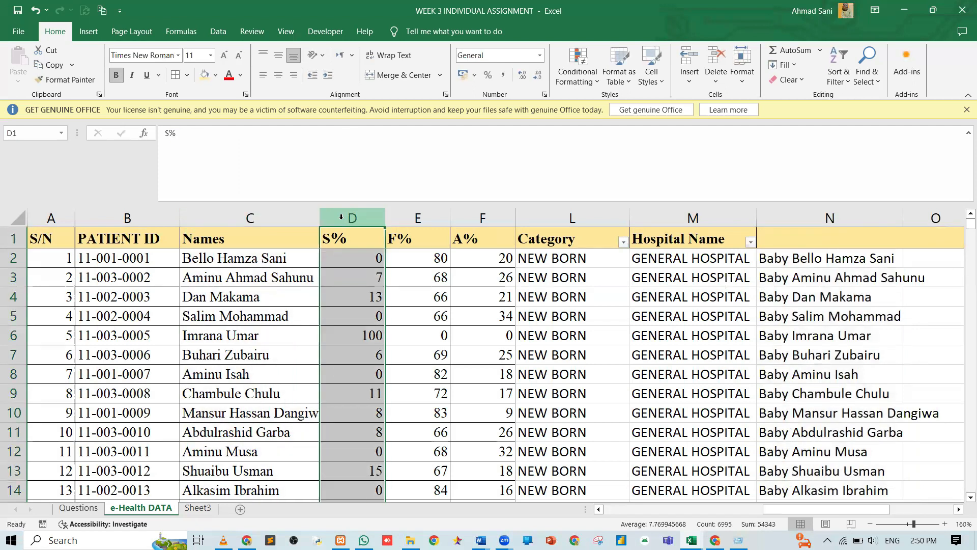
{"action": "key", "text": "ctrl+shift+plus"}
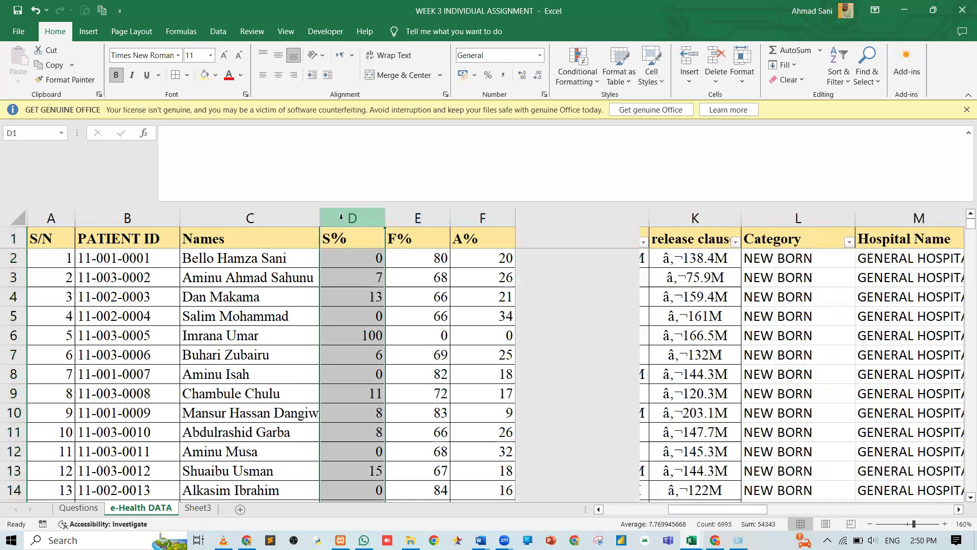
{"action": "key", "text": "ctrl+shift+plus"}
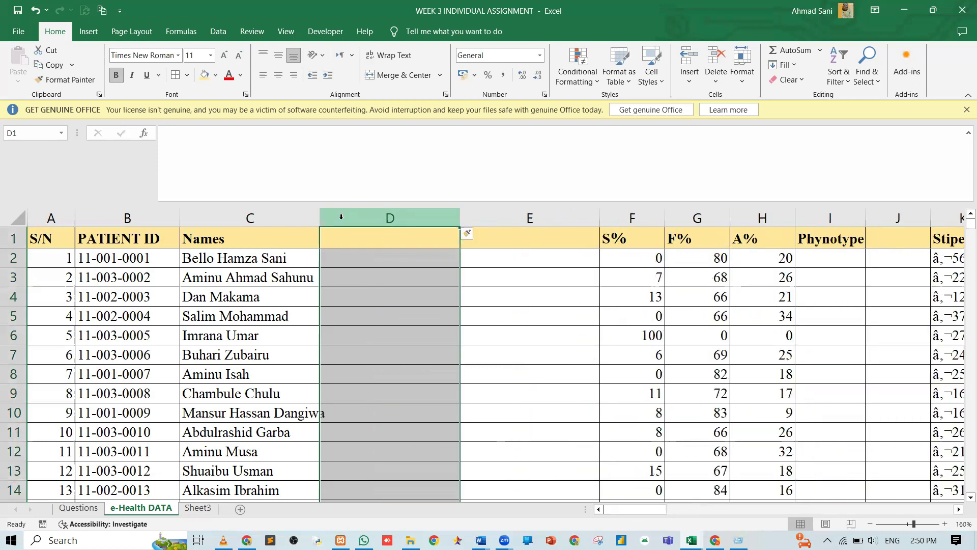
{"action": "key", "text": "ctrl+shift+plus"}
{"action": "key", "text": "ctrl+shift+plus"}
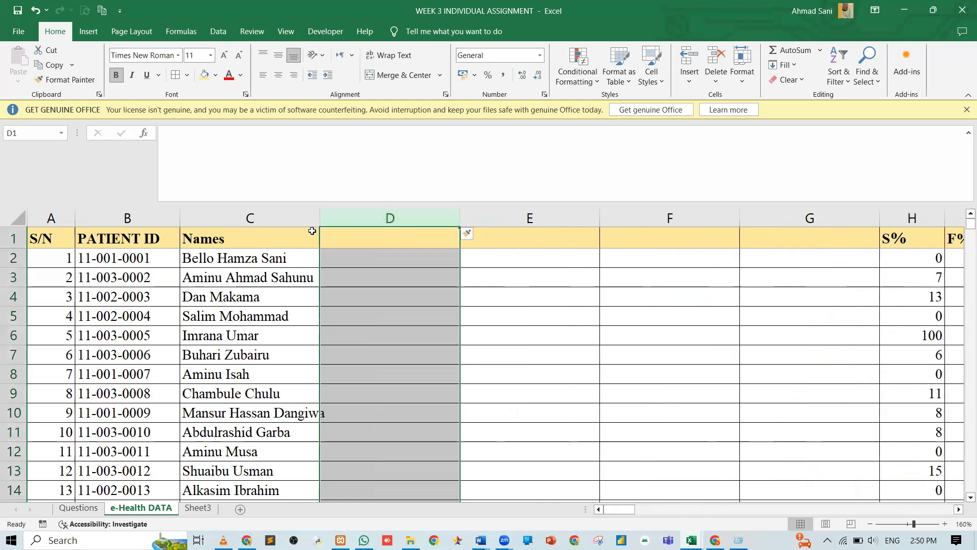
Split the Names column with Text to Columns as delimited data using the Space delimiter, replacing the existing data at $C$1.
{"action": "left_click", "coordinate": [277, 213]}
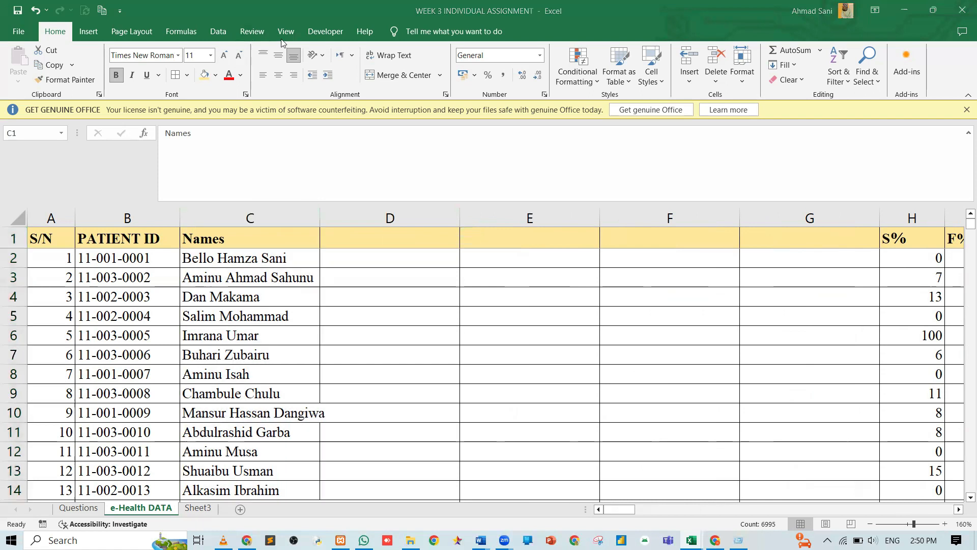
{"action": "left_click", "coordinate": [220, 35]}
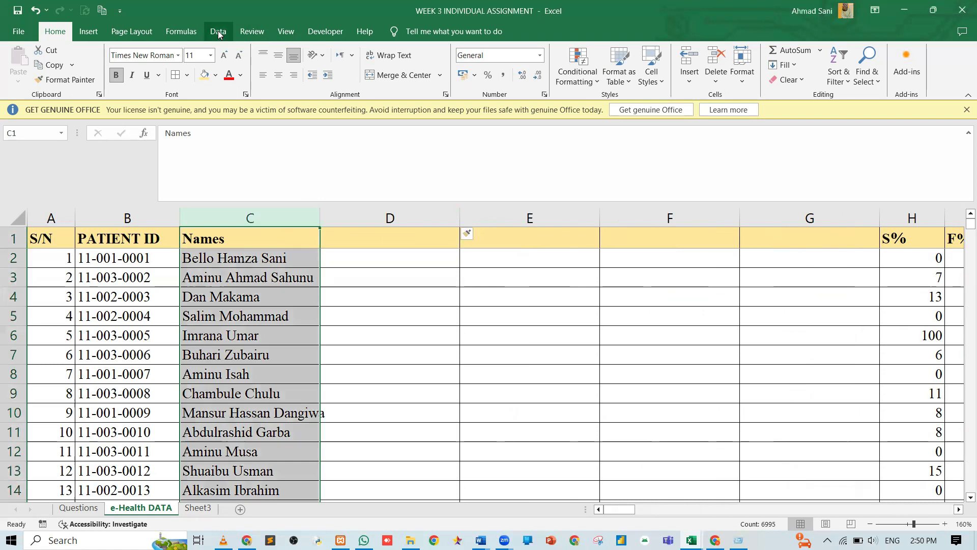
{"action": "left_click", "coordinate": [219, 33]}
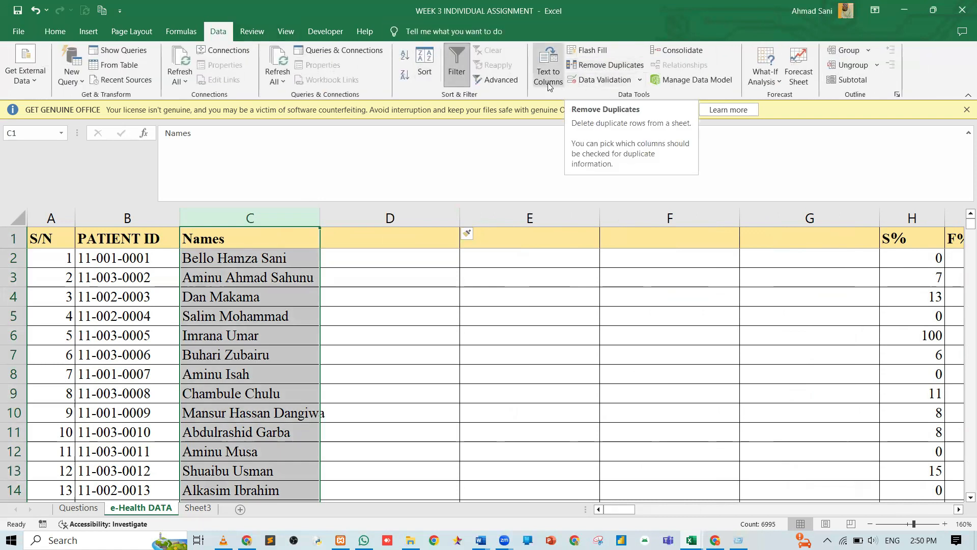
{"action": "key", "text": "alt+a+e"}
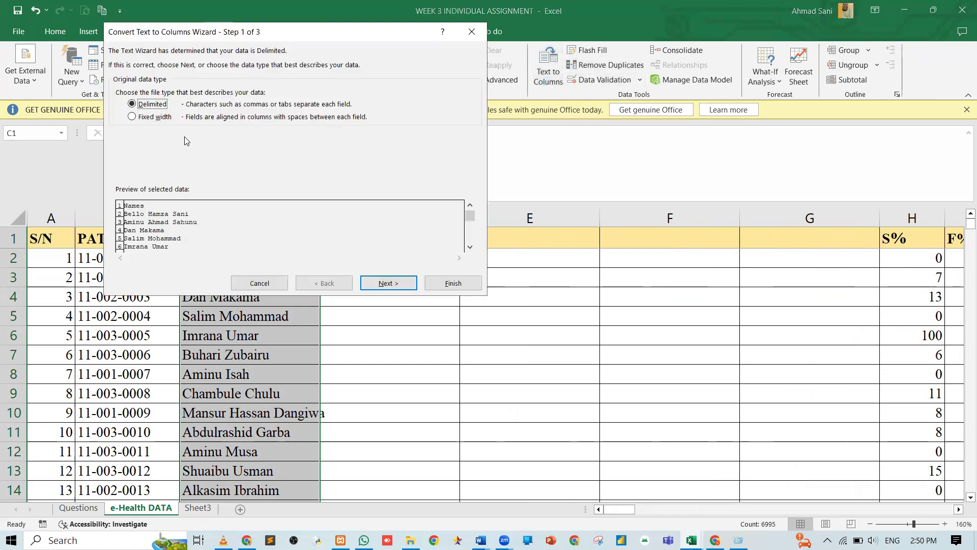
{"action": "left_click", "coordinate": [386, 283]}
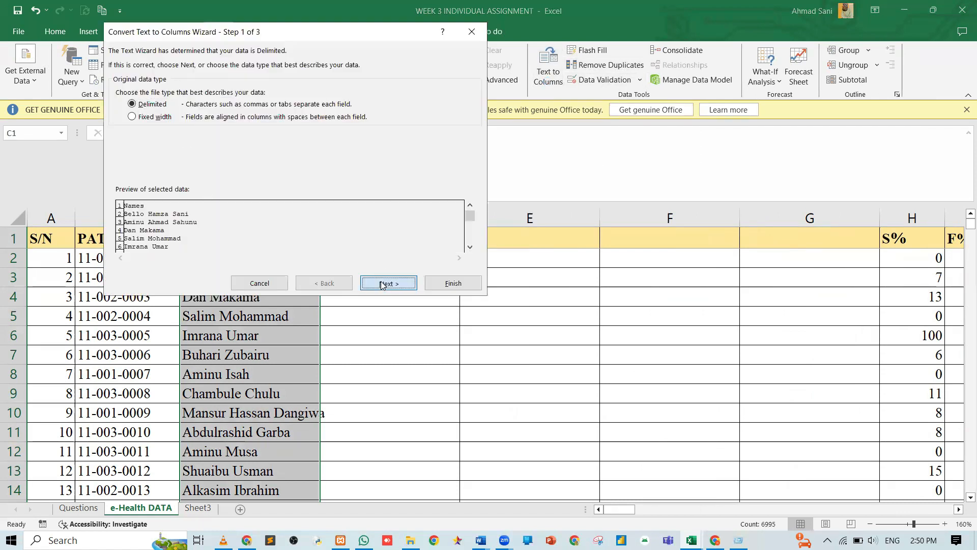
{"action": "left_click", "coordinate": [132, 119]}
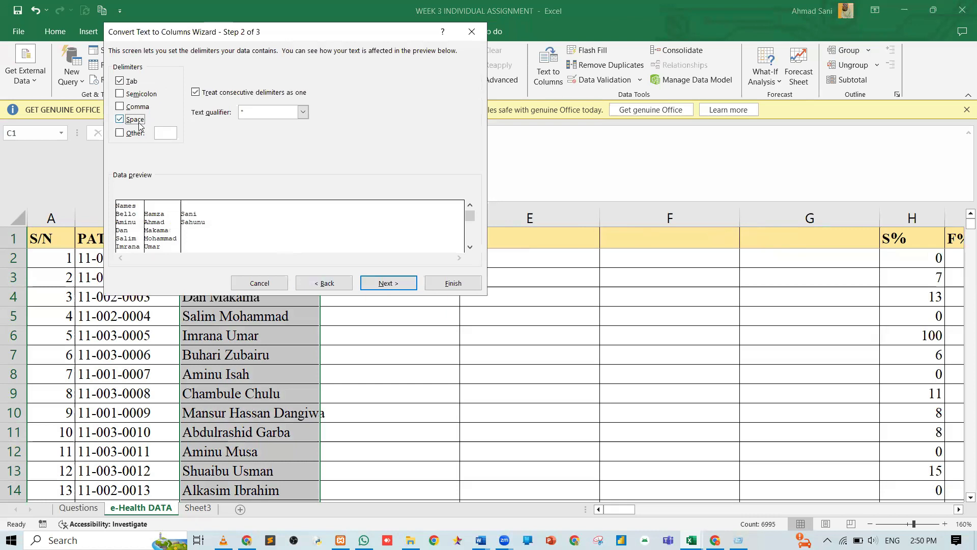
{"action": "left_click", "coordinate": [390, 283]}
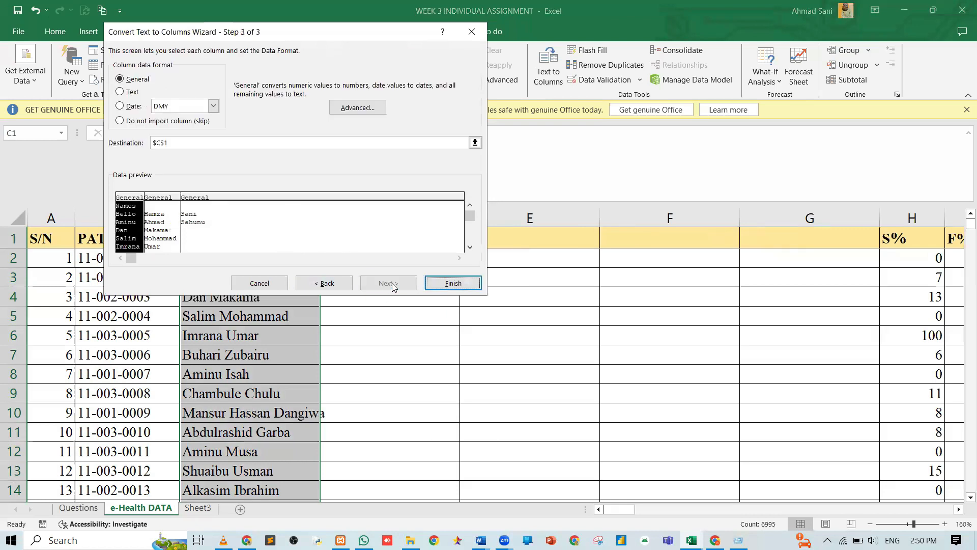
{"action": "left_click", "coordinate": [443, 284]}
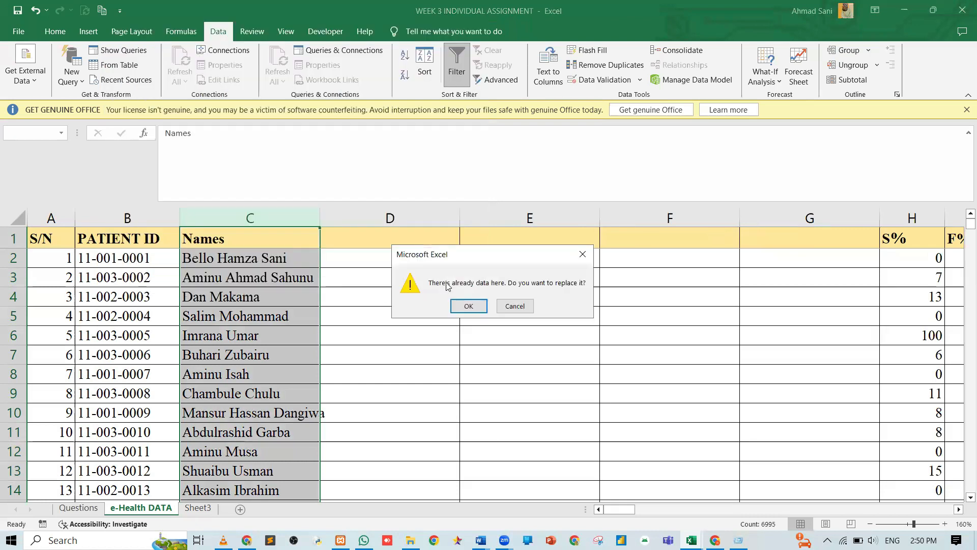
{"action": "left_click", "coordinate": [464, 305]}
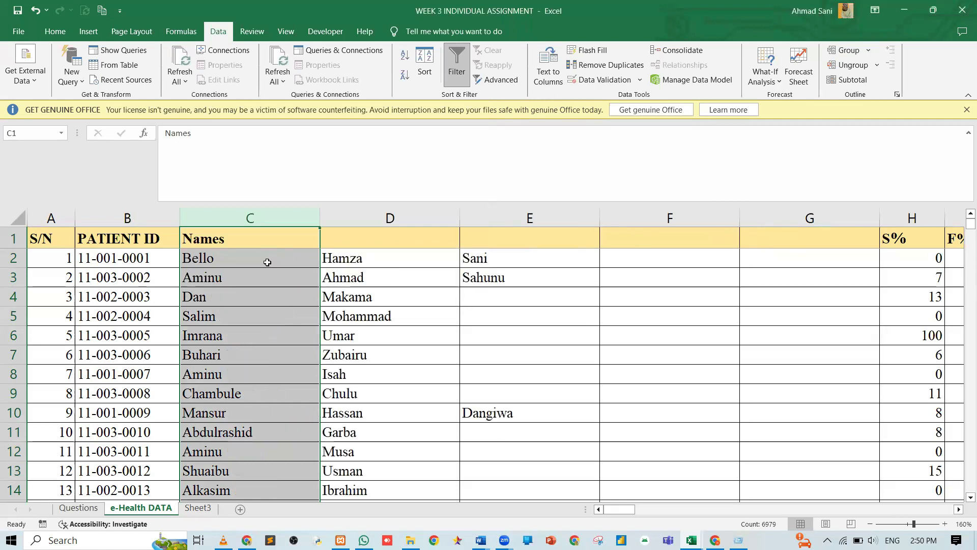
Examine columns F and G down the sheet for fourth and fifth name parts.
{"action": "left_click", "coordinate": [667, 262]}
{"action": "key", "text": "ctrl+Down"}
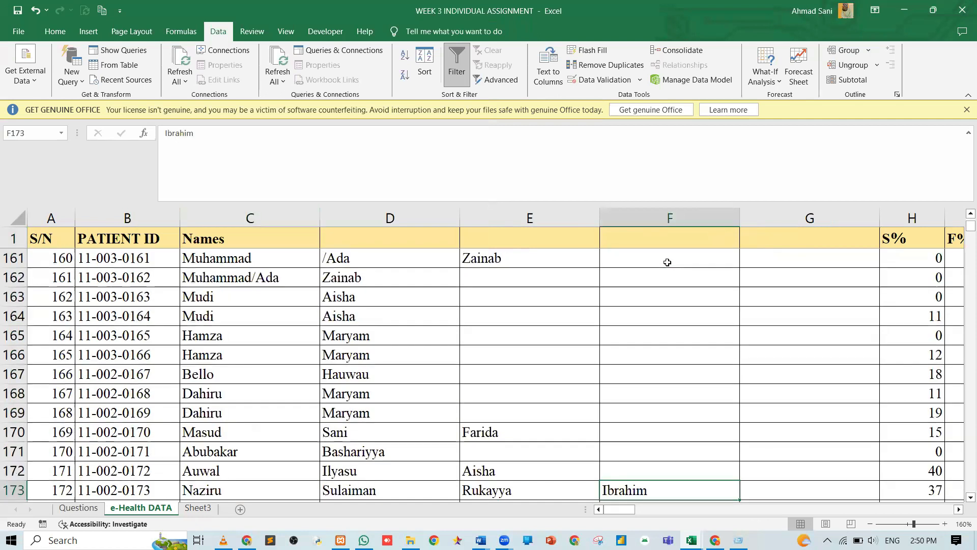
{"action": "key", "text": "Down"}
{"action": "key", "text": "Down"}
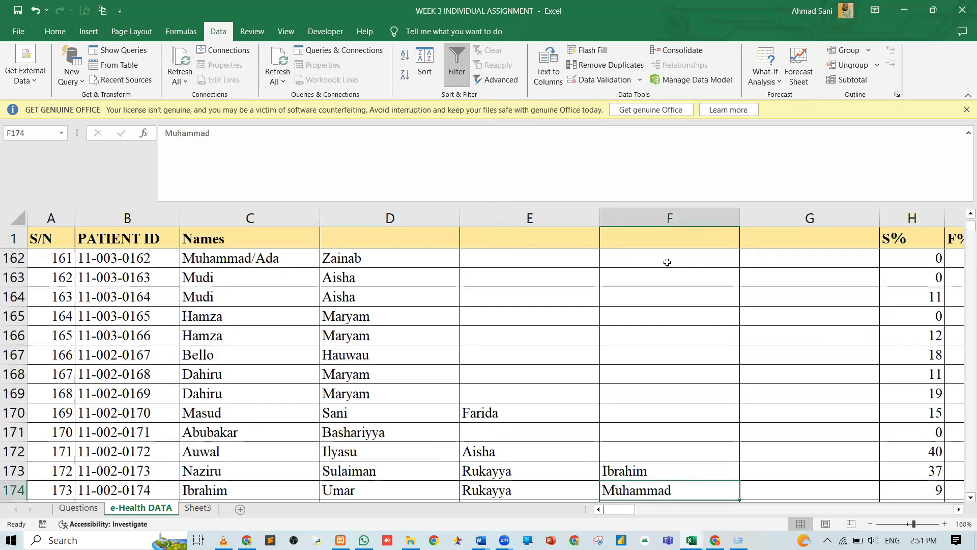
{"action": "key", "text": "Right"}
{"action": "key", "text": "ctrl+Up"}
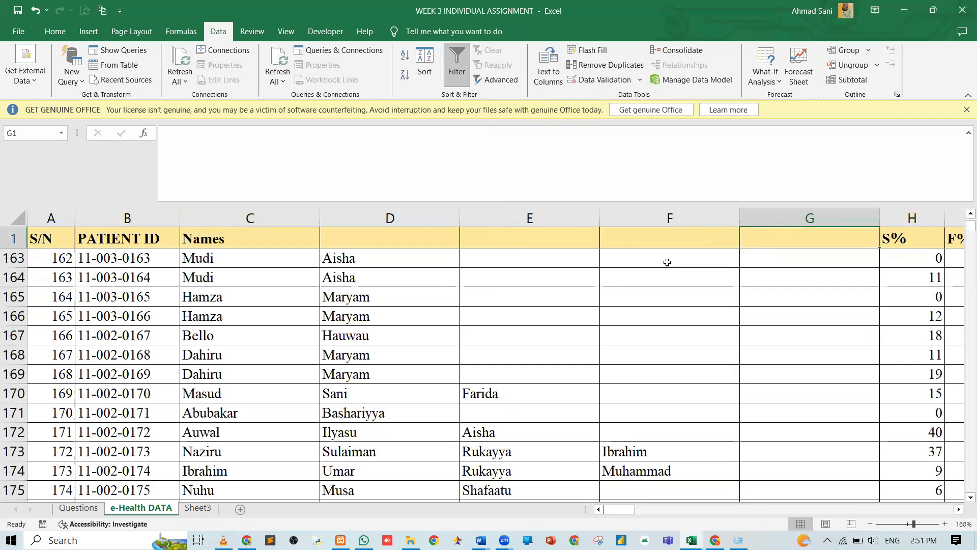
{"action": "key", "text": "ctrl+Down"}
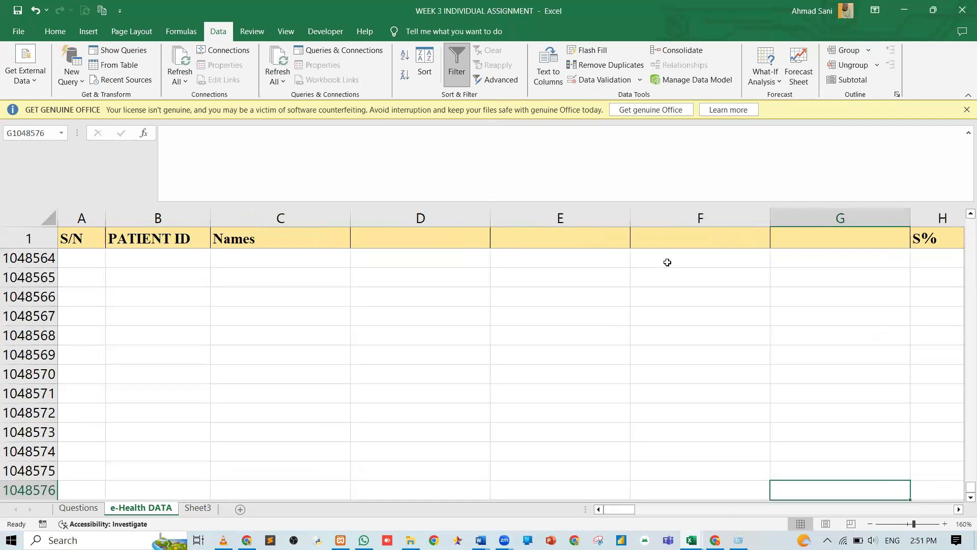
{"action": "key", "text": "ctrl+Up"}
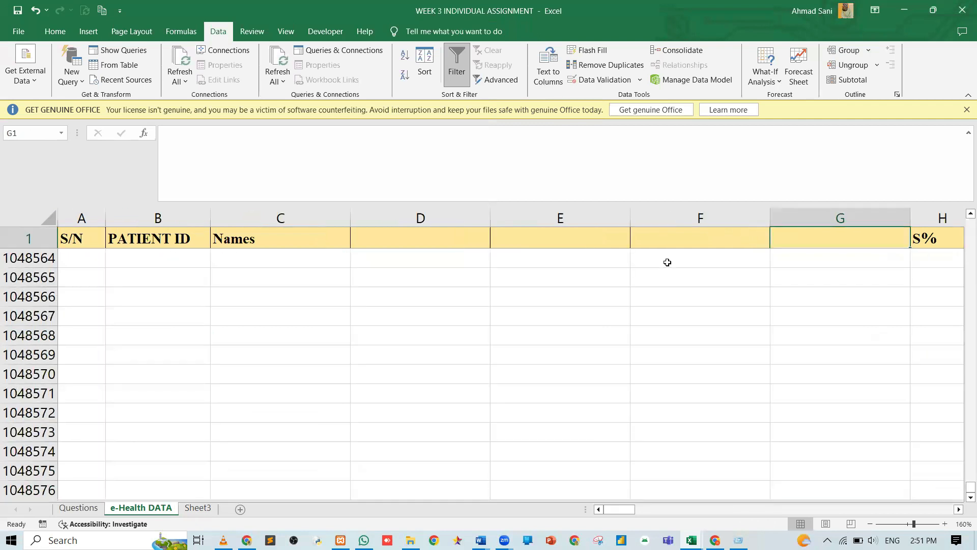
Start a CONCATENATE formula in G2 with the first letter of C2 and a space: =CONCATENATE(LEFT(C2,1)," ",.
{"action": "key", "text": "Down"}
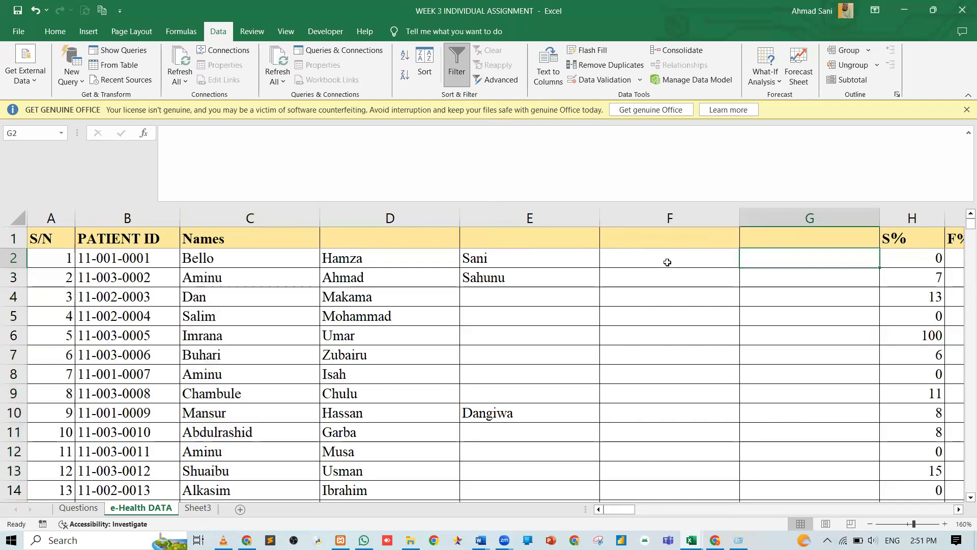
{"action": "type", "text": "="}
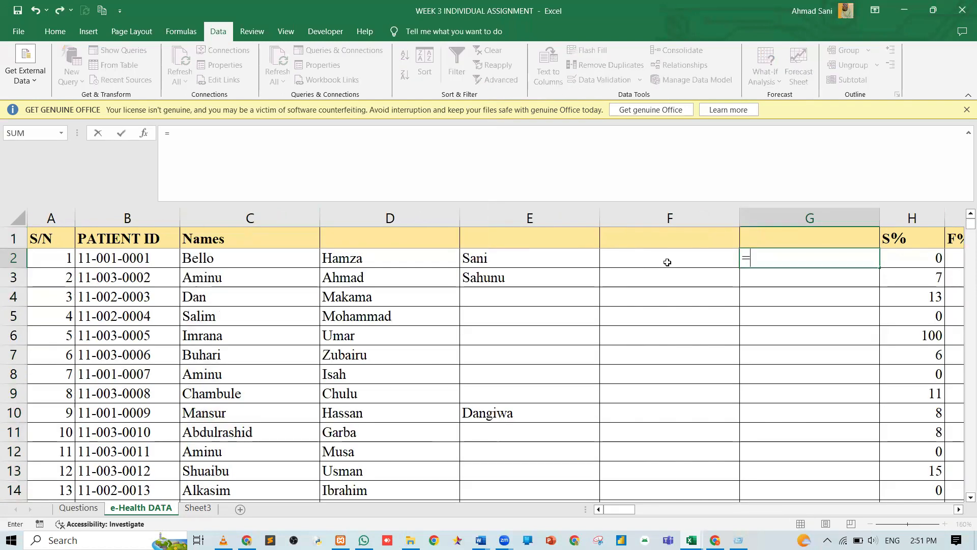
{"action": "type", "text": "con"}
{"action": "key", "text": "Tab"}
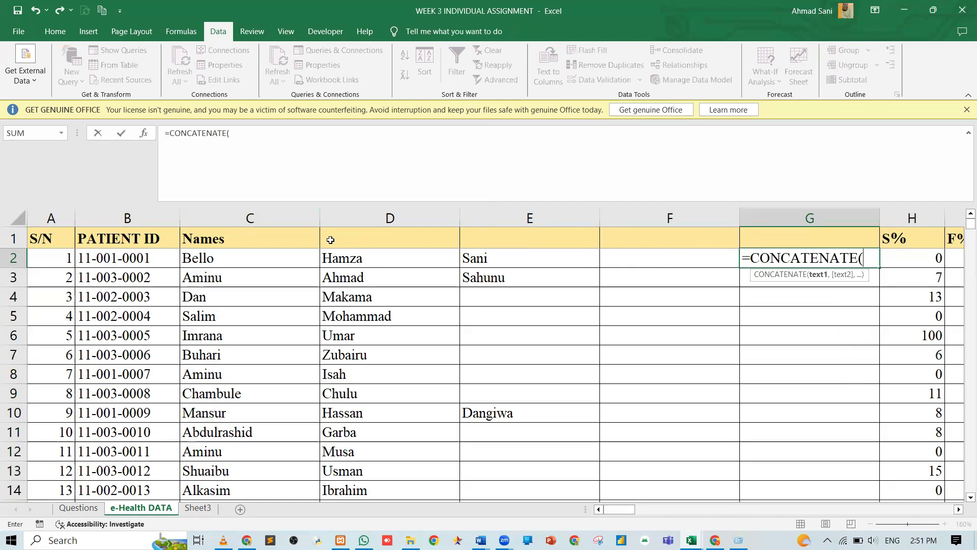
{"action": "type", "text": "le"}
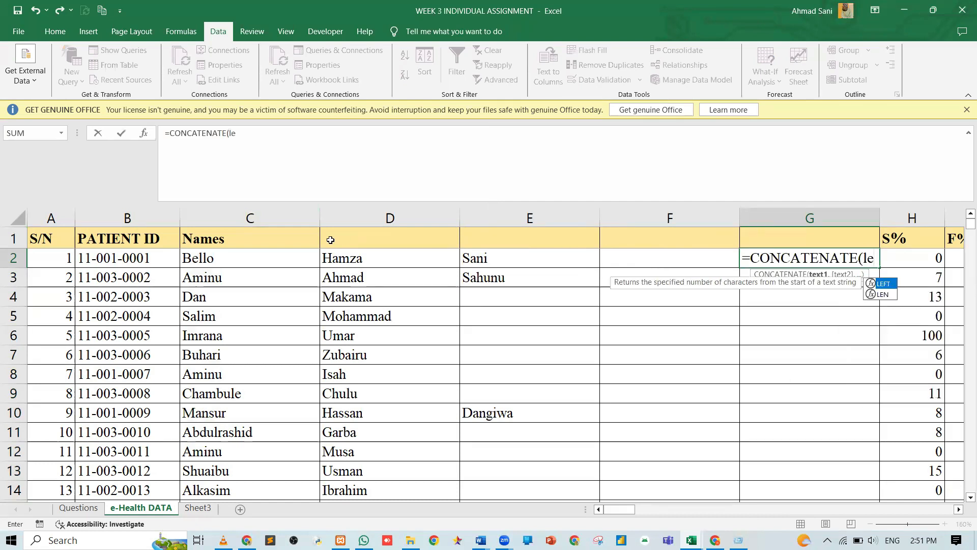
{"action": "key", "text": "Tab"}
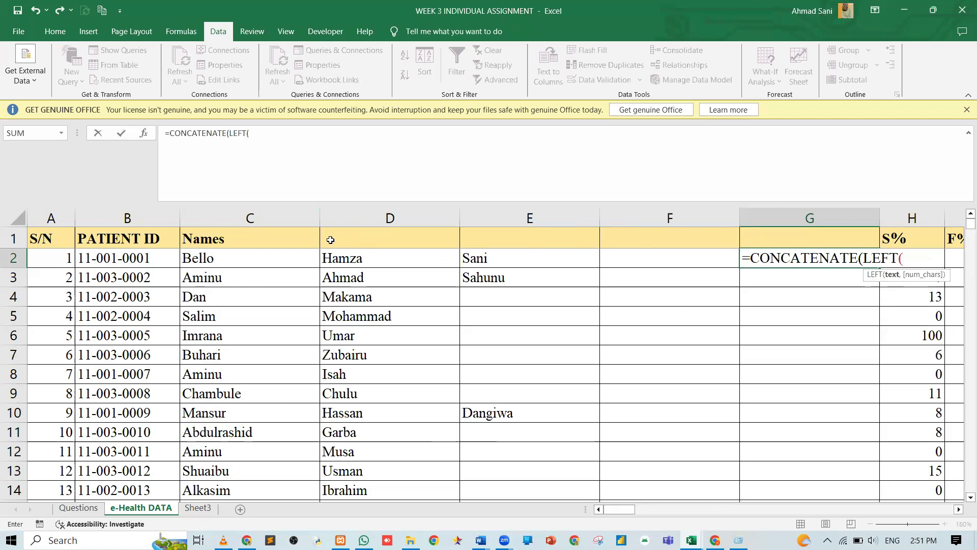
{"action": "left_click", "coordinate": [252, 255]}
{"action": "type", "text": ",1"}
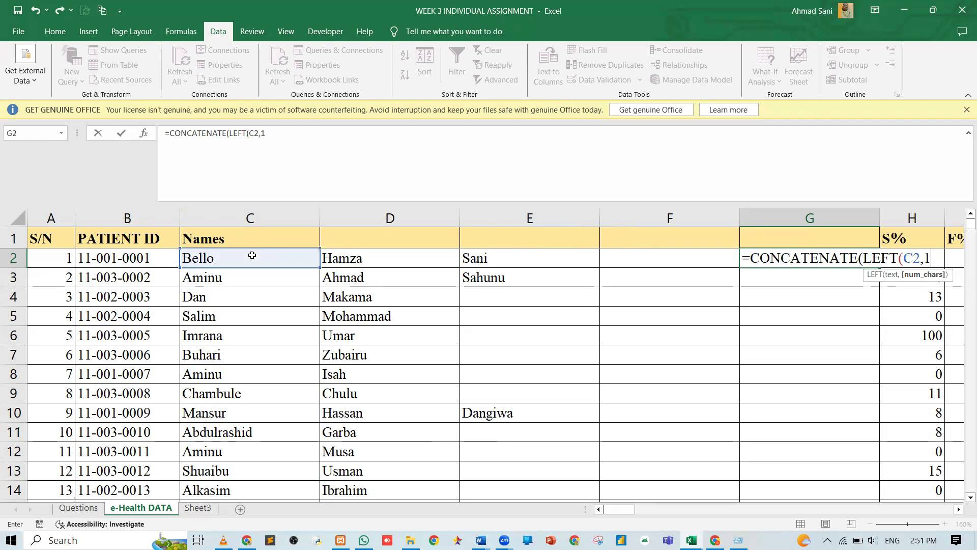
{"action": "type", "text": "),"}
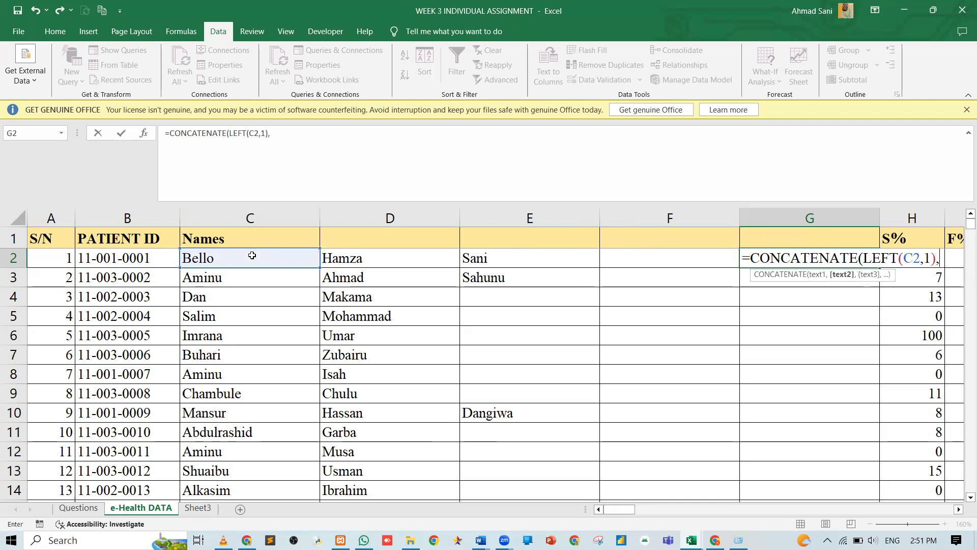
{"action": "type", "text": "\" \","}
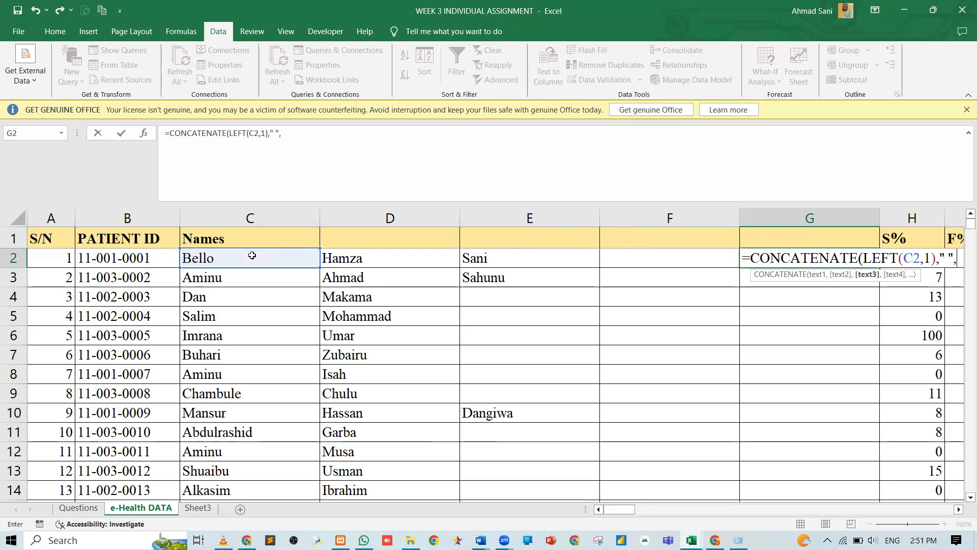
Extend the G2 formula with the first letter of the second name and a space: LEFT(D2,1)," ",.
{"action": "type", "text": "le"}
{"action": "key", "text": "Tab"}
{"action": "type", "text": ","}
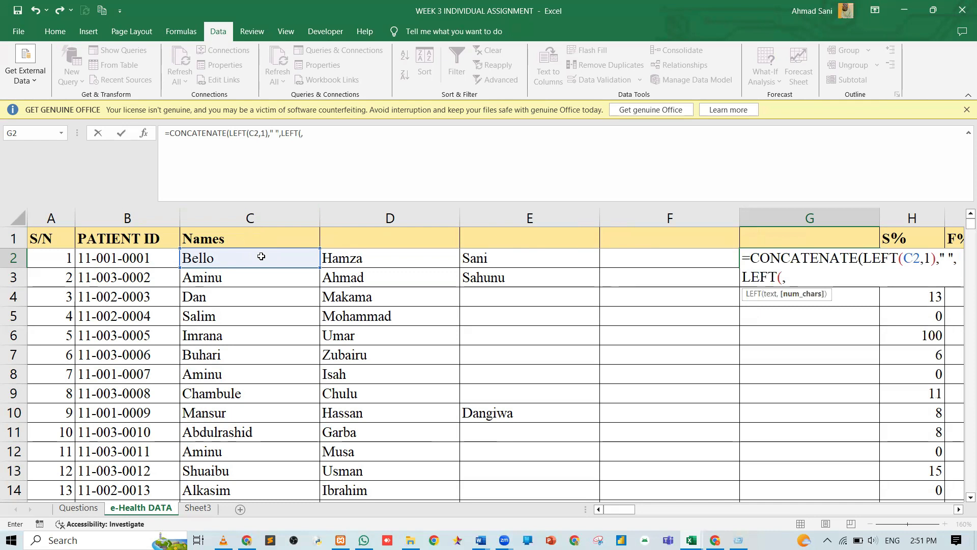
{"action": "key", "text": "Left"}
{"action": "left_click", "coordinate": [337, 260]}
{"action": "type", "text": ",1"}
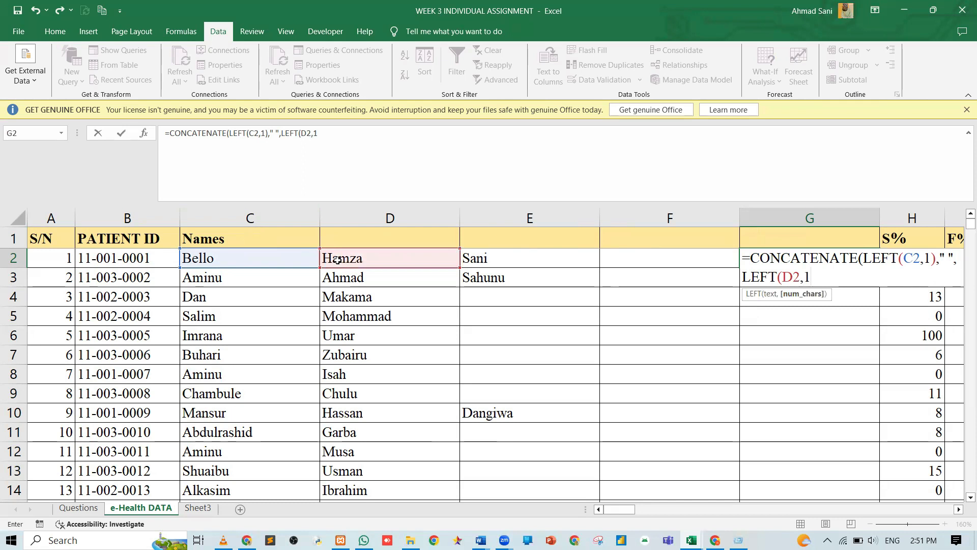
{"action": "type", "text": "),\""}
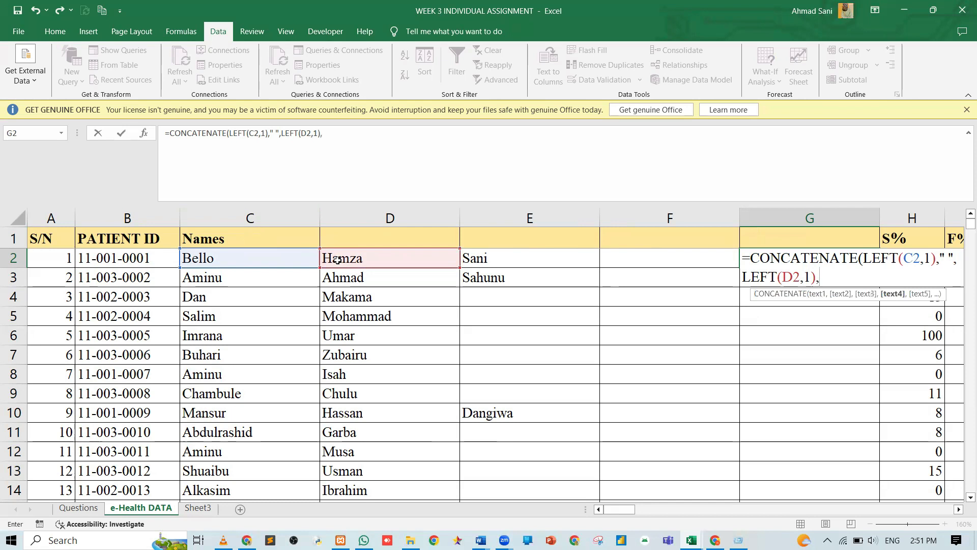
{"action": "type", "text": " \","}
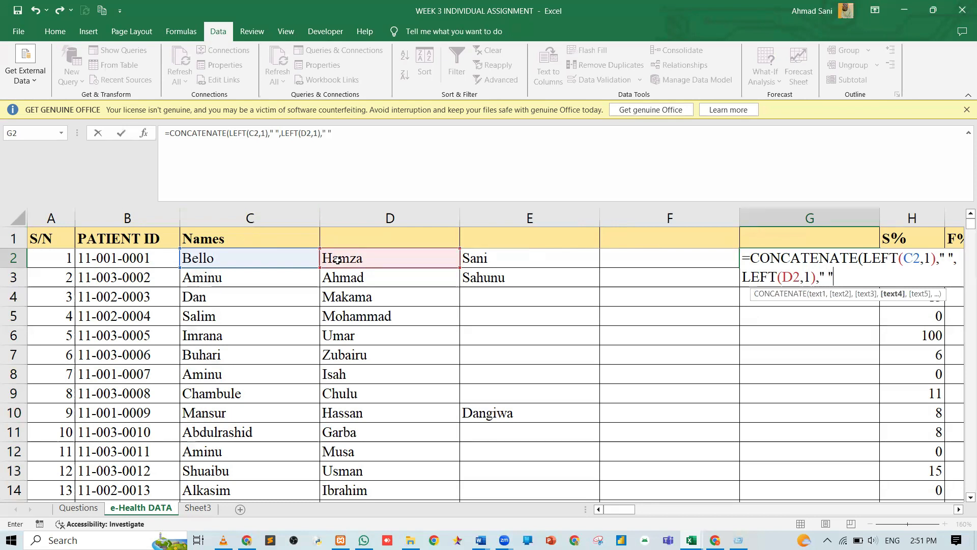
Extend the G2 formula with the first letter of the third name and a space: LEFT(E2,1)," ",.
{"action": "type", "text": "le"}
{"action": "key", "text": "Tab"}
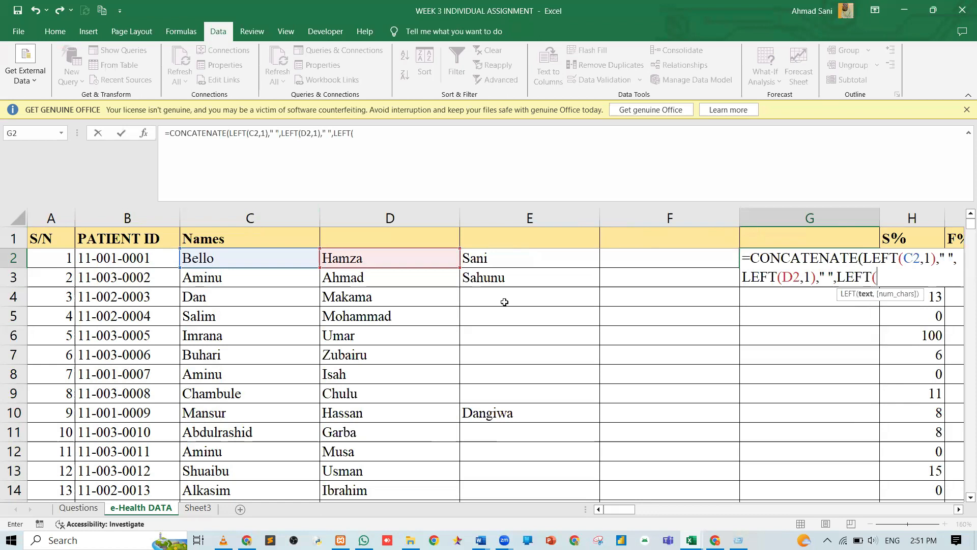
{"action": "left_click", "coordinate": [500, 259]}
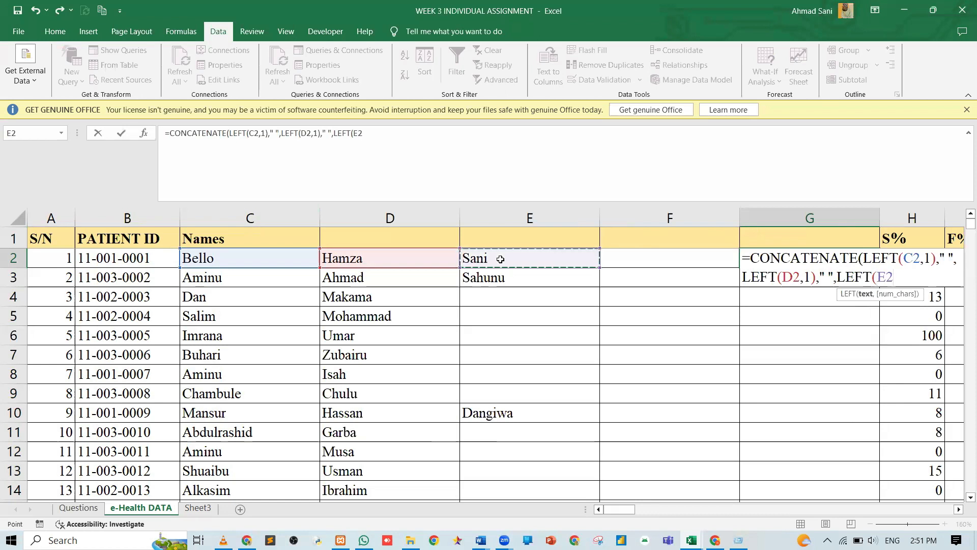
{"action": "type", "text": ",1"}
{"action": "type", "text": "),\""}
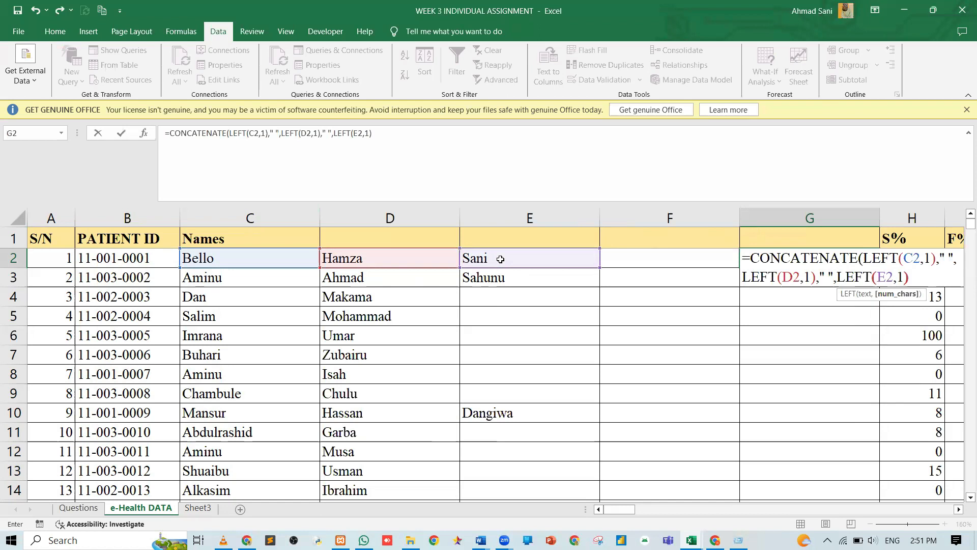
{"action": "type", "text": " \""}
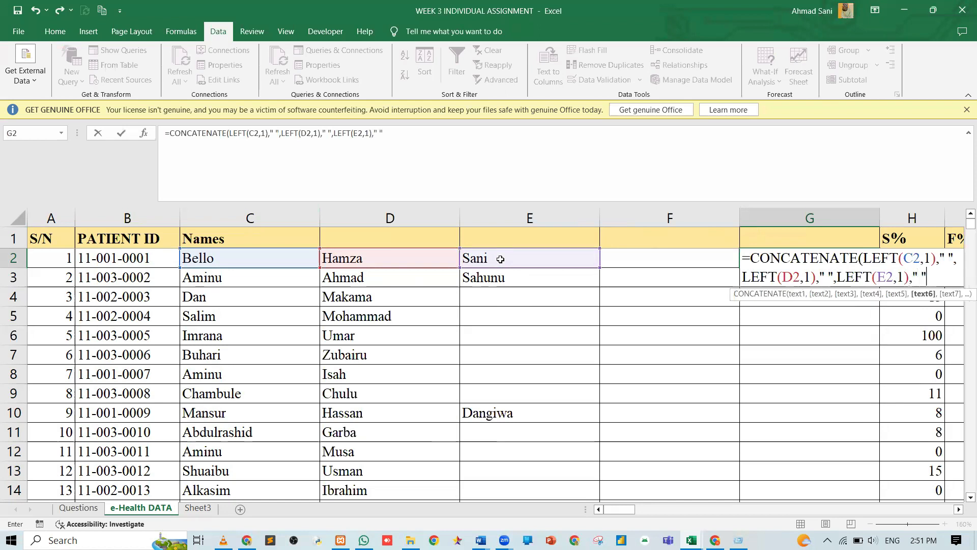
{"action": "type", "text": ","}
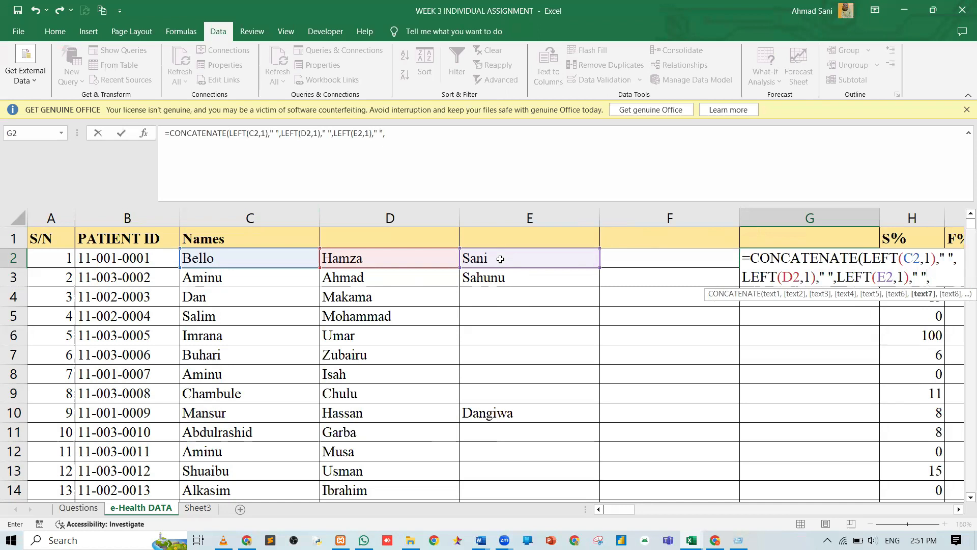
Complete the G2 formula with LEFT(F2,1) for the fourth name and fill it down column G for all patients.
{"action": "type", "text": "lef"}
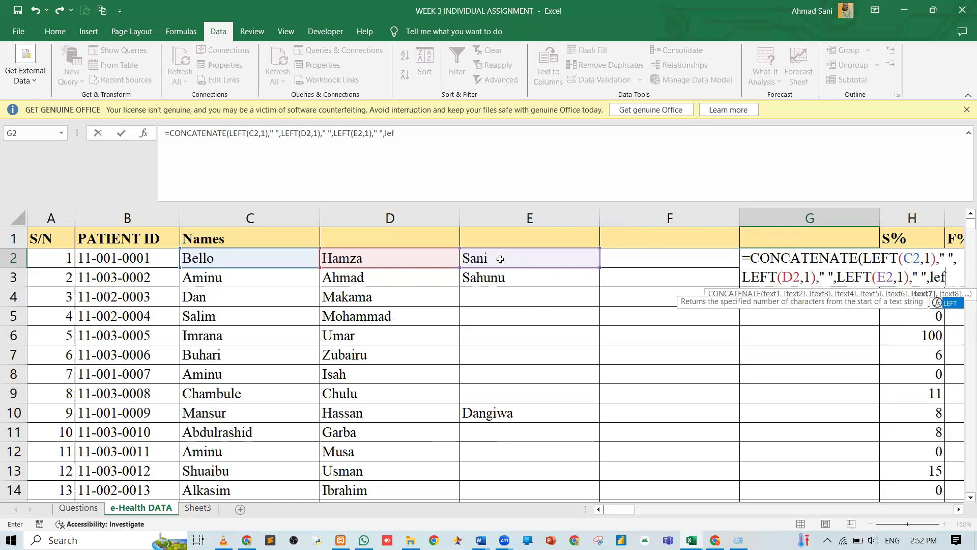
{"action": "key", "text": "Tab"}
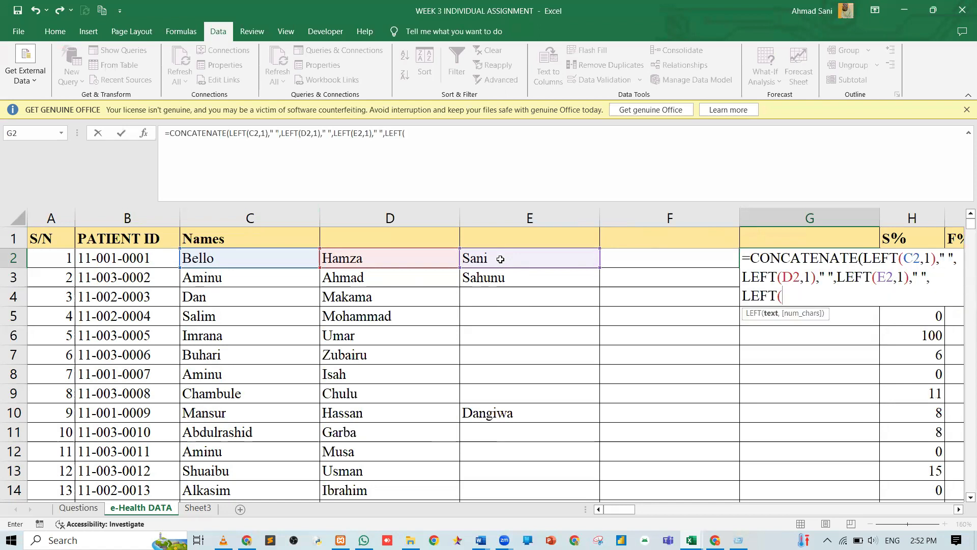
{"action": "left_click", "coordinate": [629, 257]}
{"action": "type", "text": ",1"}
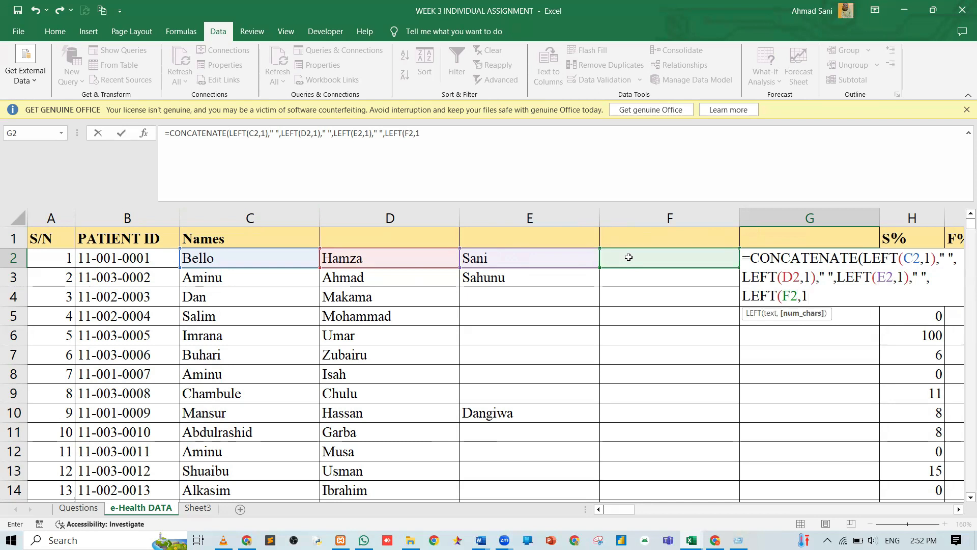
{"action": "type", "text": ")"}
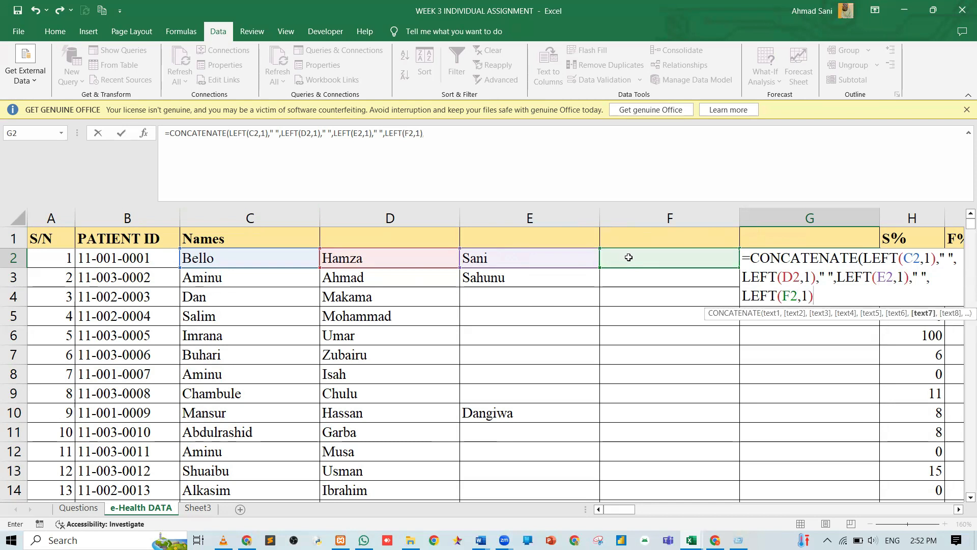
{"action": "key", "text": "Return"}
{"action": "key", "text": "Return"}
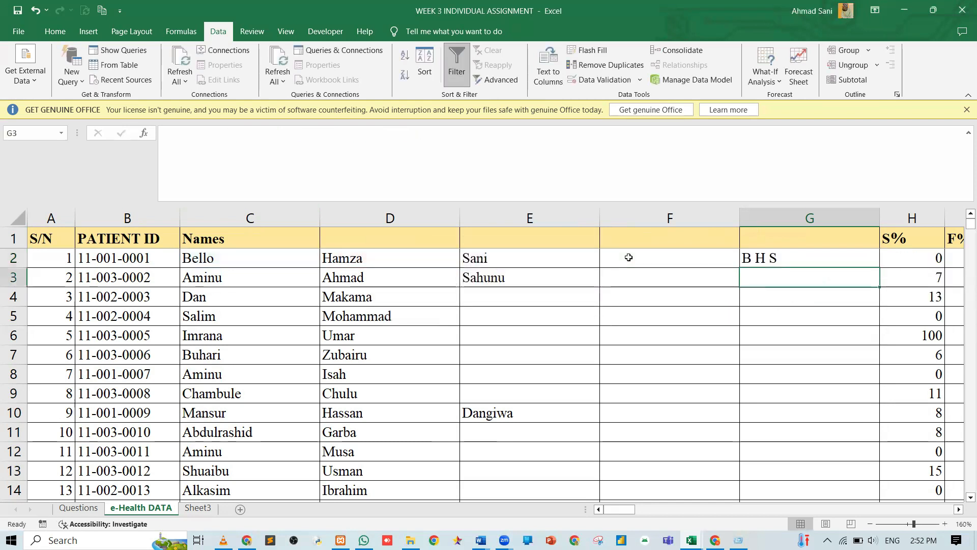
{"action": "key", "text": "Up"}
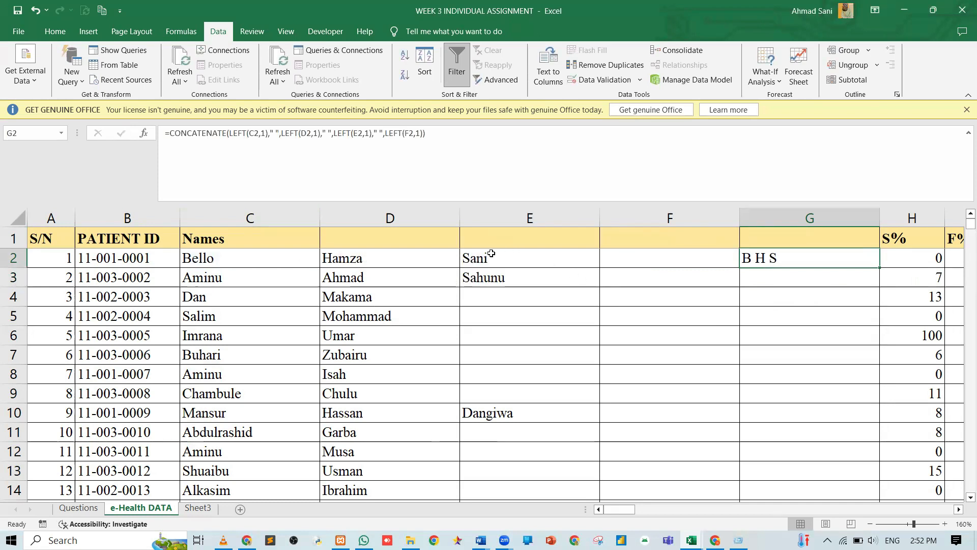
{"action": "double_click", "coordinate": [879, 267]}
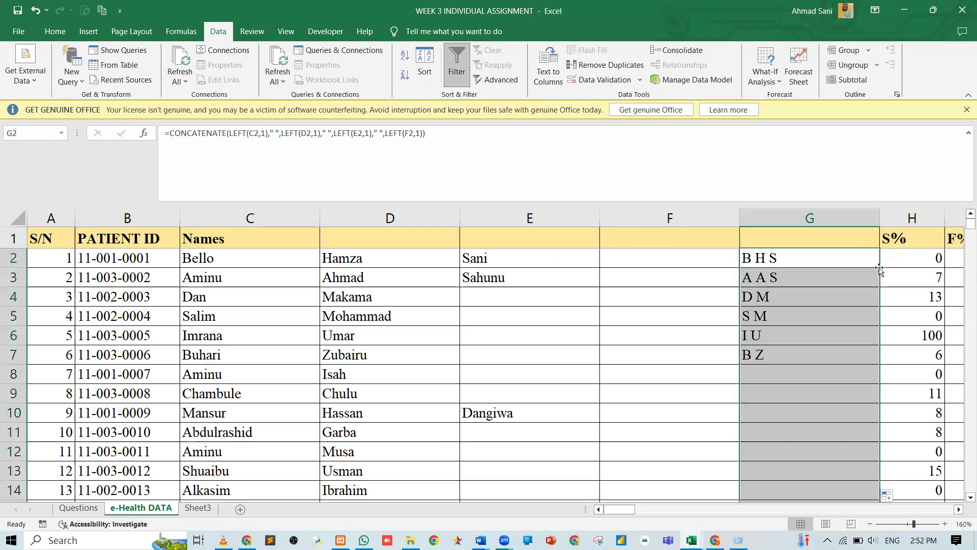
Examine the initials in column G against the split names down the sheet, and return to G2.
{"action": "scroll", "coordinate": [813, 411], "scroll_direction": "down", "scroll_amount": 6}
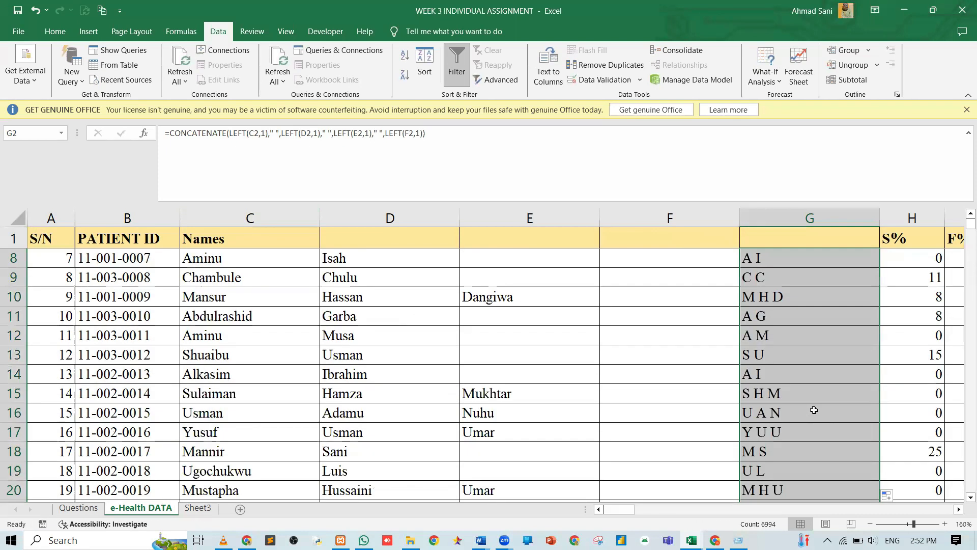
{"action": "scroll", "coordinate": [814, 410], "scroll_direction": "down", "scroll_amount": 6}
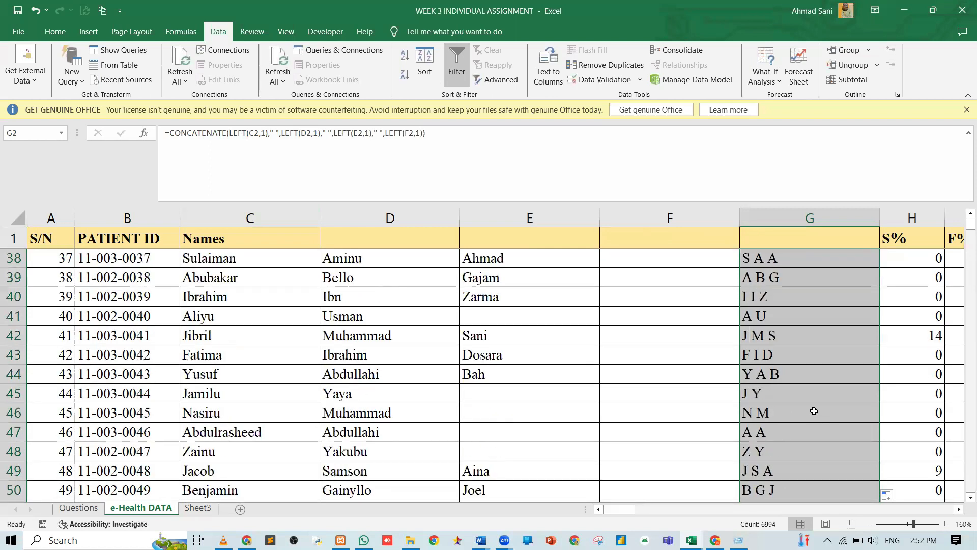
{"action": "scroll", "coordinate": [814, 411], "scroll_direction": "down", "scroll_amount": 3}
{"action": "scroll", "coordinate": [814, 411], "scroll_direction": "down", "scroll_amount": 10}
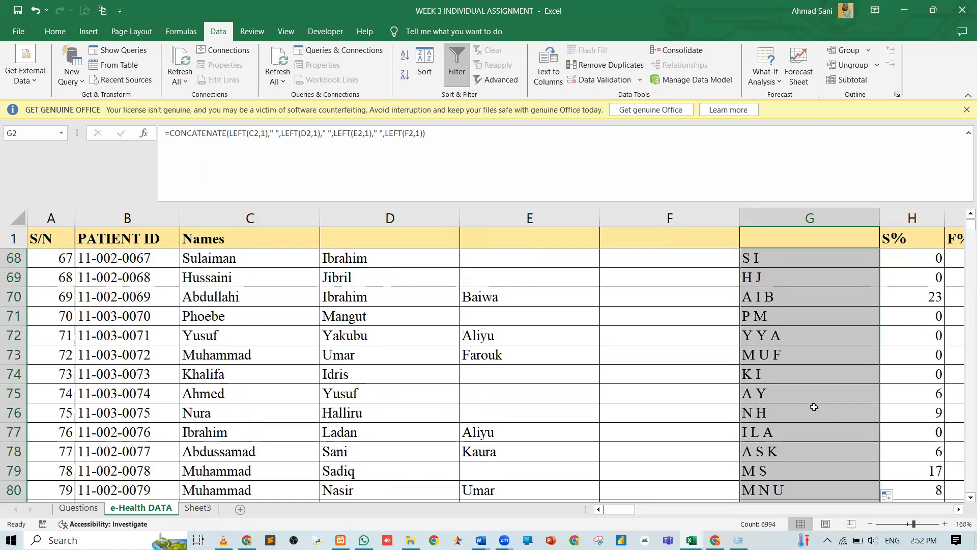
{"action": "scroll", "coordinate": [814, 407], "scroll_direction": "down", "scroll_amount": 9}
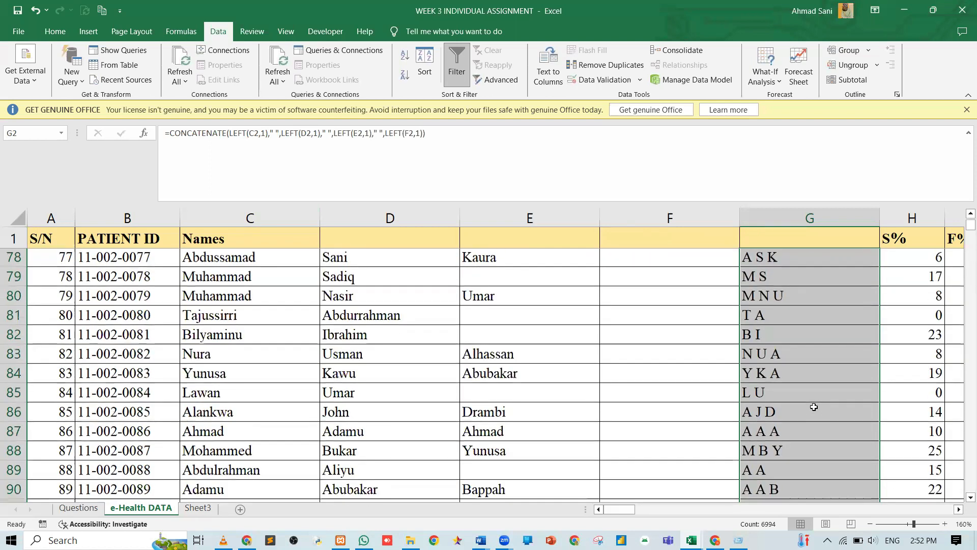
{"action": "scroll", "coordinate": [814, 405], "scroll_direction": "down", "scroll_amount": 13}
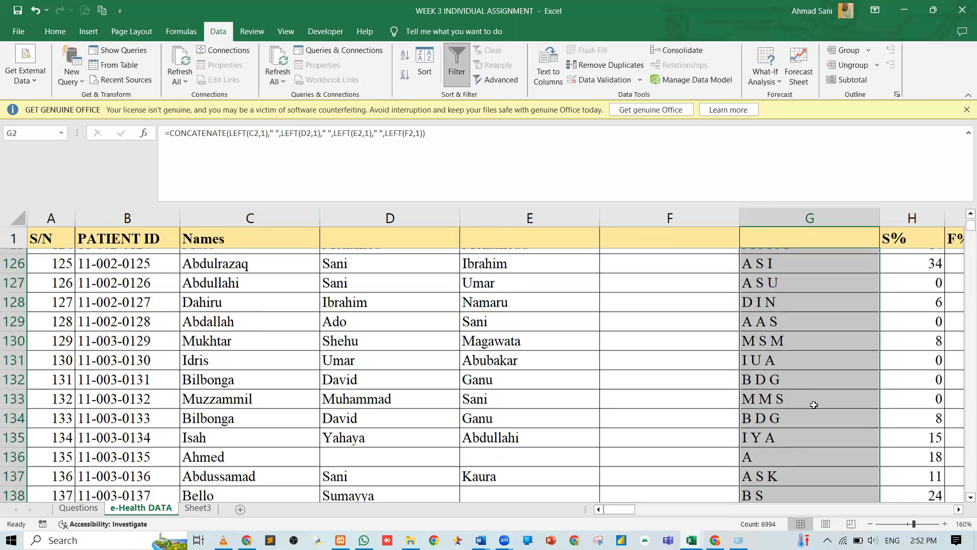
{"action": "scroll", "coordinate": [814, 403], "scroll_direction": "down", "scroll_amount": 3}
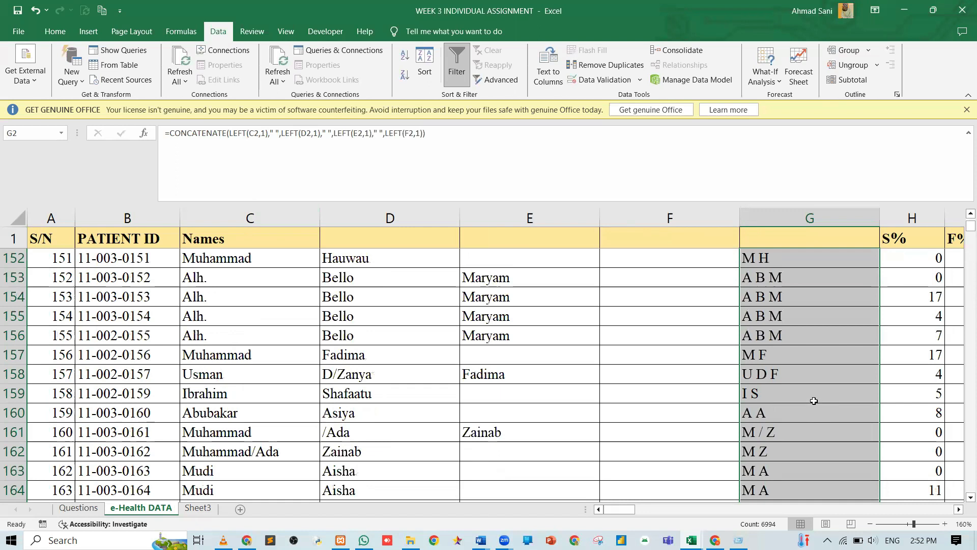
{"action": "scroll", "coordinate": [813, 401], "scroll_direction": "down", "scroll_amount": 1}
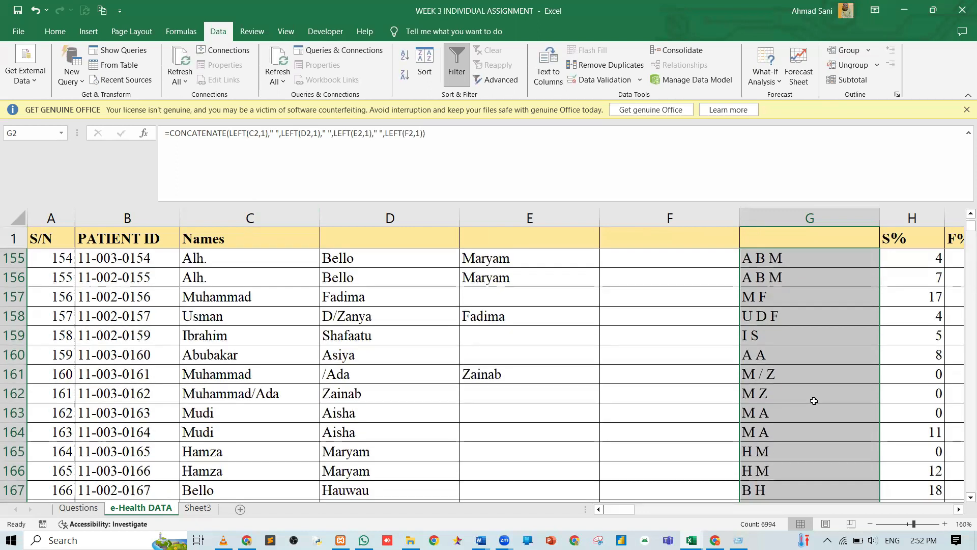
{"action": "key", "text": "Up"}
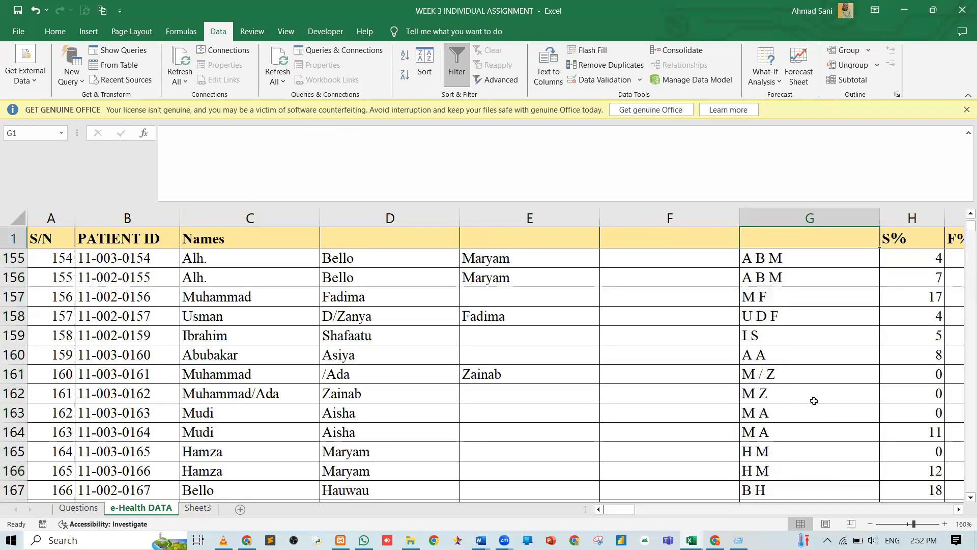
{"action": "key", "text": "Down"}
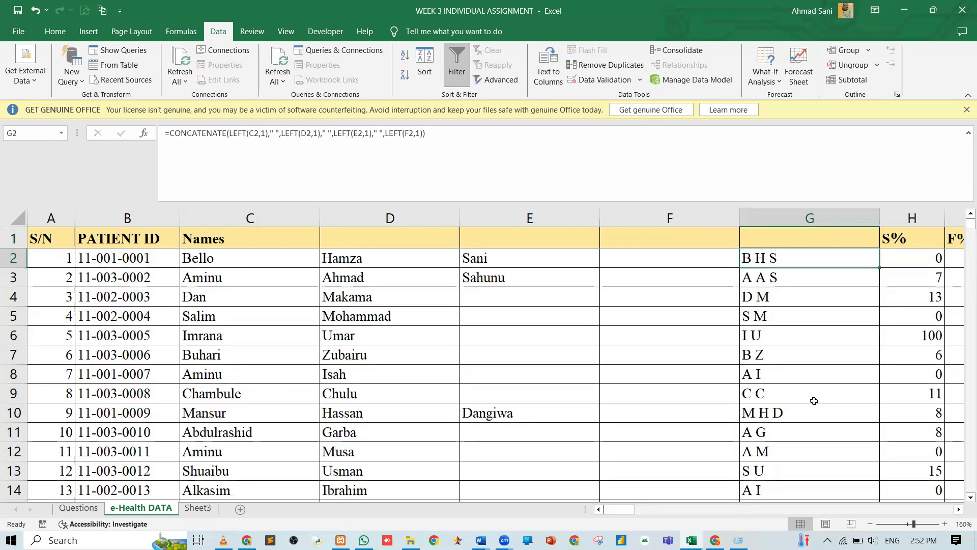
Read task 6 about the formula for each patient's genotype on the Questions sheet.
{"action": "left_click", "coordinate": [92, 508]}
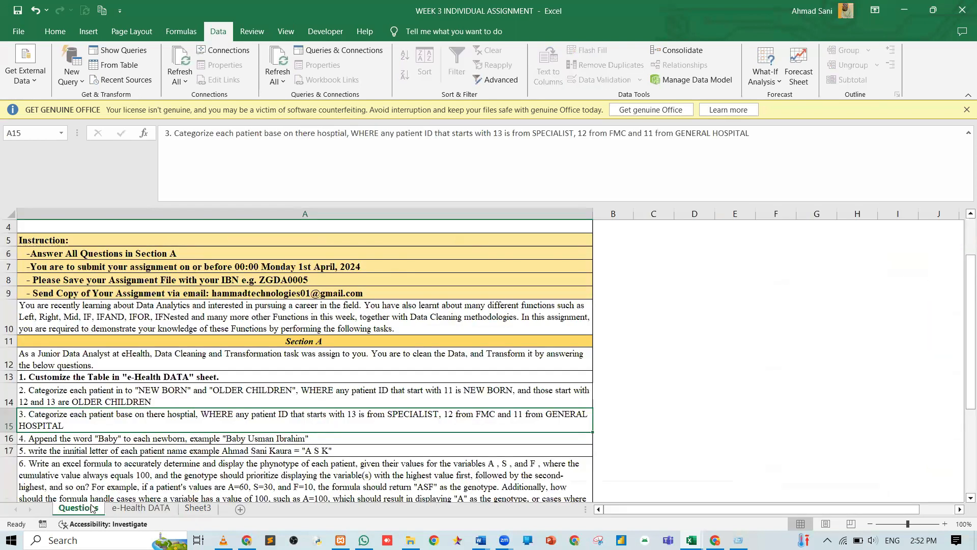
{"action": "left_click", "coordinate": [87, 461]}
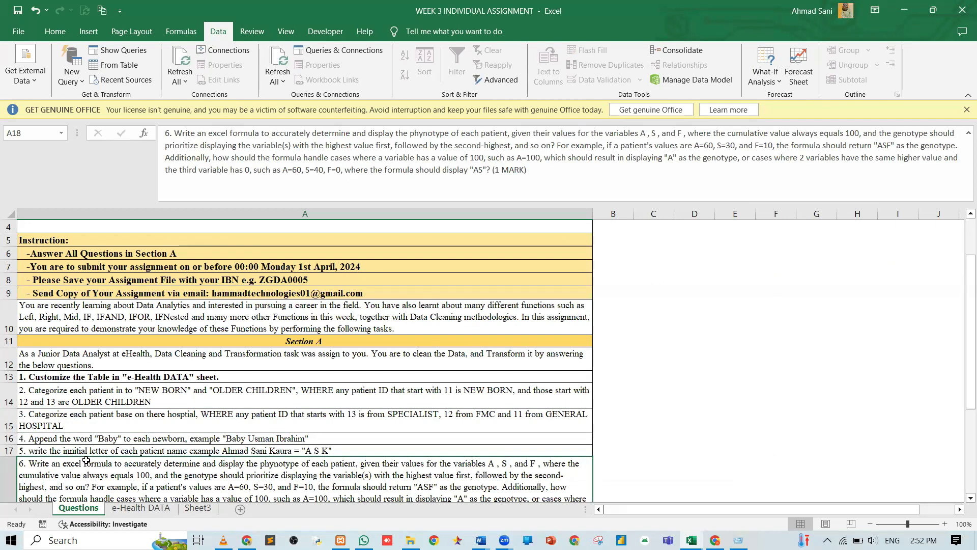
Read the rest of task 6 on the Questions sheet and return to the e-Health DATA sheet.
{"action": "scroll", "coordinate": [86, 461], "scroll_direction": "down", "scroll_amount": 1}
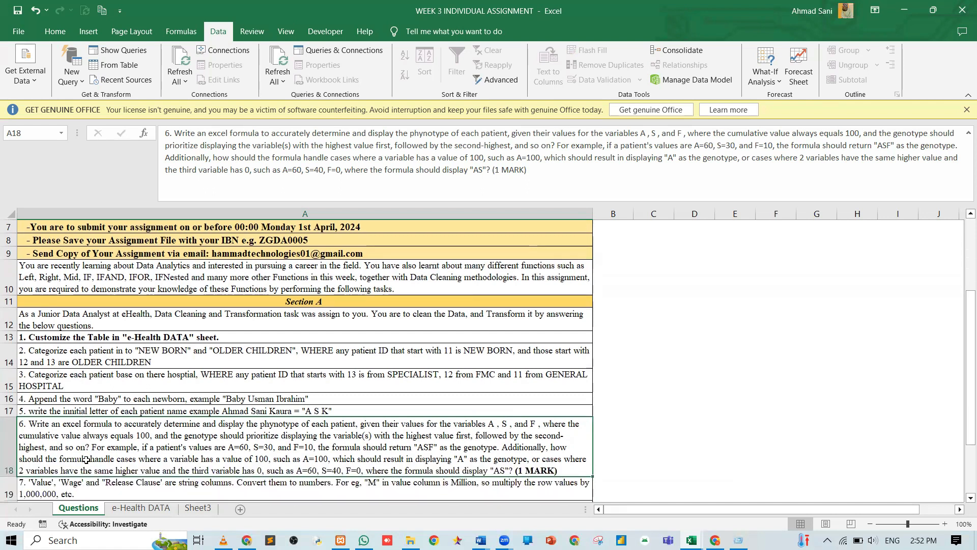
{"action": "scroll", "coordinate": [87, 461], "scroll_direction": "down", "scroll_amount": 1}
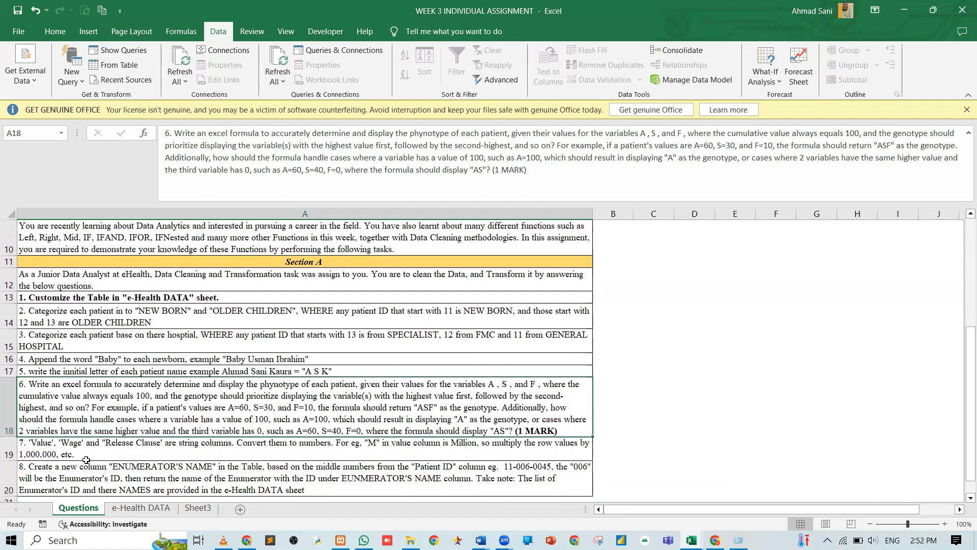
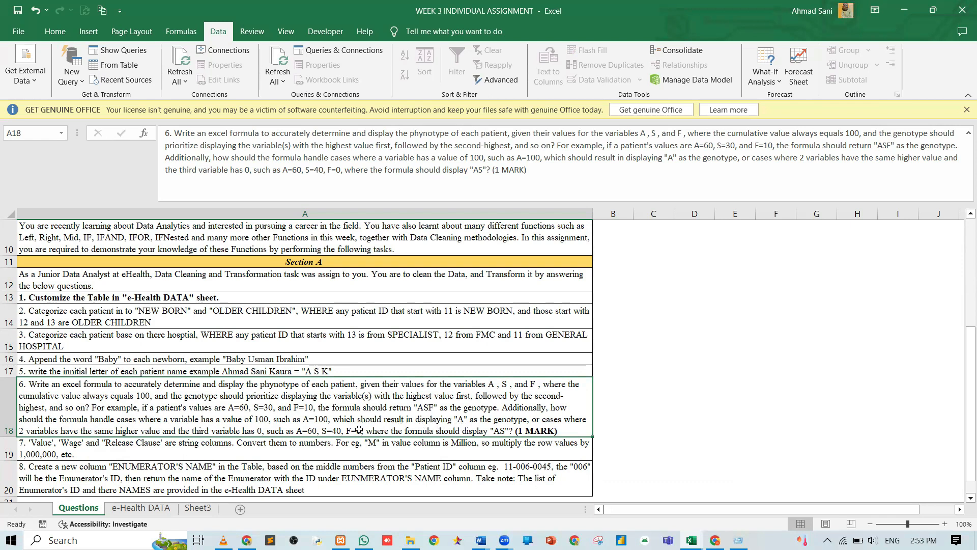
{"action": "left_click", "coordinate": [146, 508]}
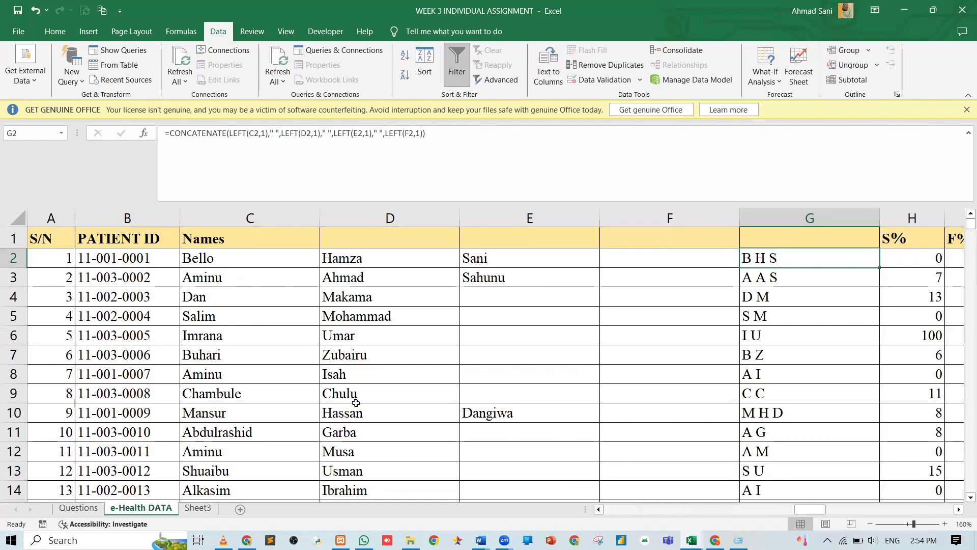
Look across the e-Health DATA columns from the names to Hospital Name for the S, F and A percentages.
{"action": "left_click", "coordinate": [377, 331]}
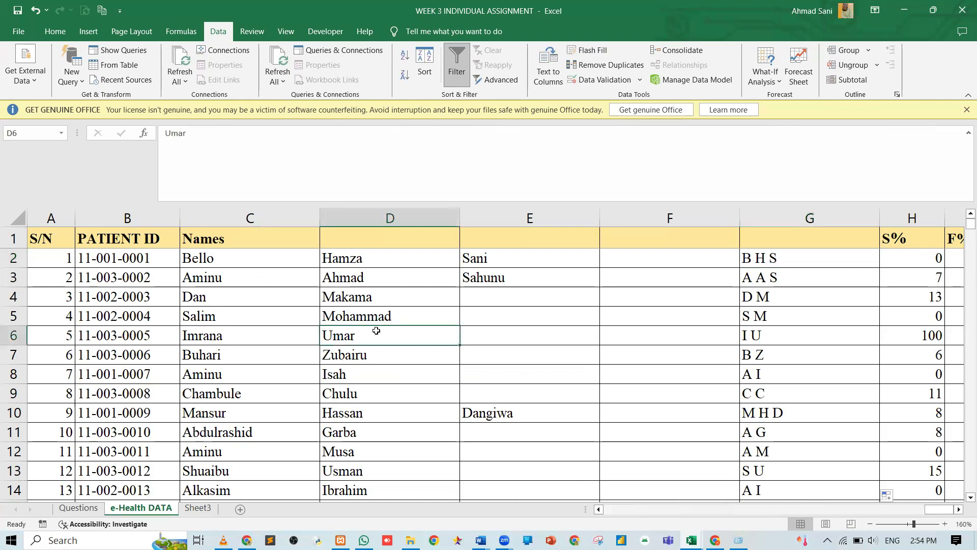
{"action": "key", "text": "Right"}
{"action": "key", "text": "Right"}
{"action": "key", "text": "Right"}
{"action": "key", "text": "Right"}
{"action": "key", "text": "Right"}
{"action": "key", "text": "Right"}
{"action": "key", "text": "Right"}
{"action": "key", "text": "Right"}
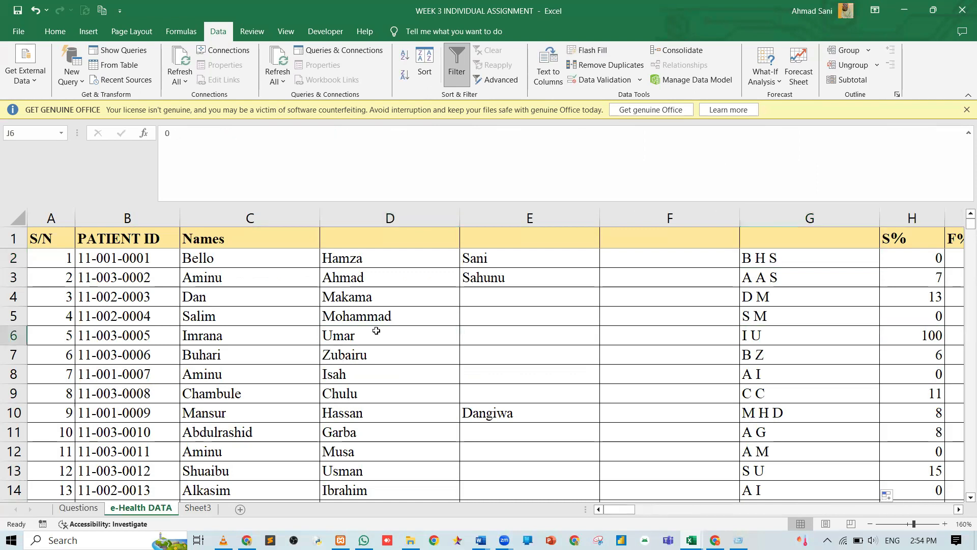
{"action": "key", "text": "Right"}
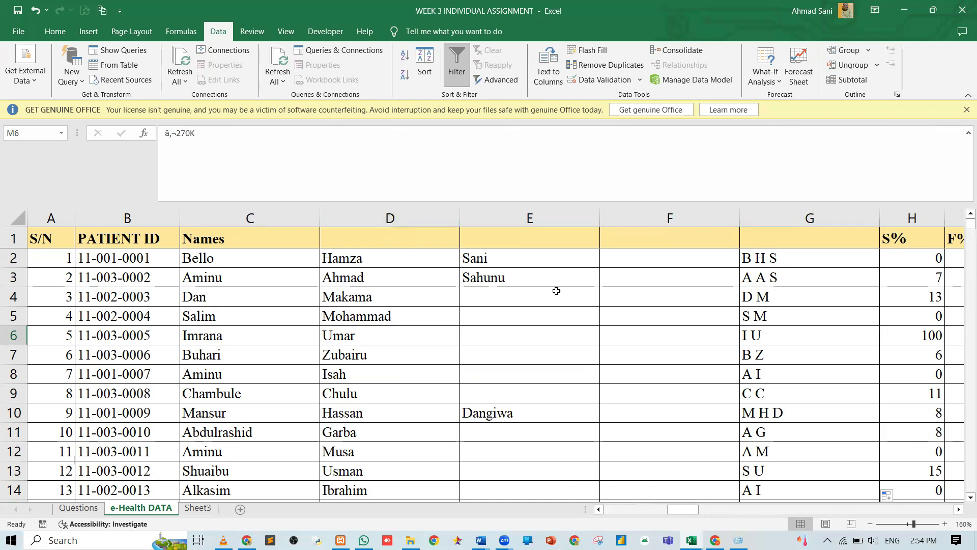
{"action": "left_click", "coordinate": [900, 237]}
{"action": "key", "text": "Right"}
{"action": "key", "text": "Right"}
{"action": "key", "text": "Right"}
{"action": "key", "text": "Right"}
{"action": "key", "text": "Right"}
{"action": "key", "text": "Right"}
{"action": "key", "text": "Right"}
{"action": "key", "text": "Right"}
{"action": "key", "text": "Right"}
{"action": "key", "text": "Right"}
{"action": "key", "text": "Right"}
{"action": "key", "text": "Left"}
{"action": "key", "text": "Left"}
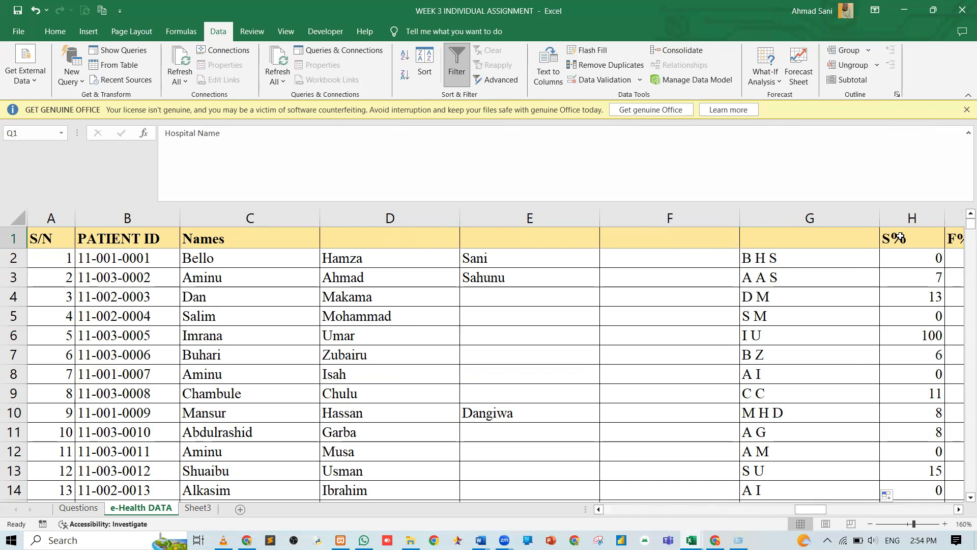
{"action": "left_click", "coordinate": [959, 510]}
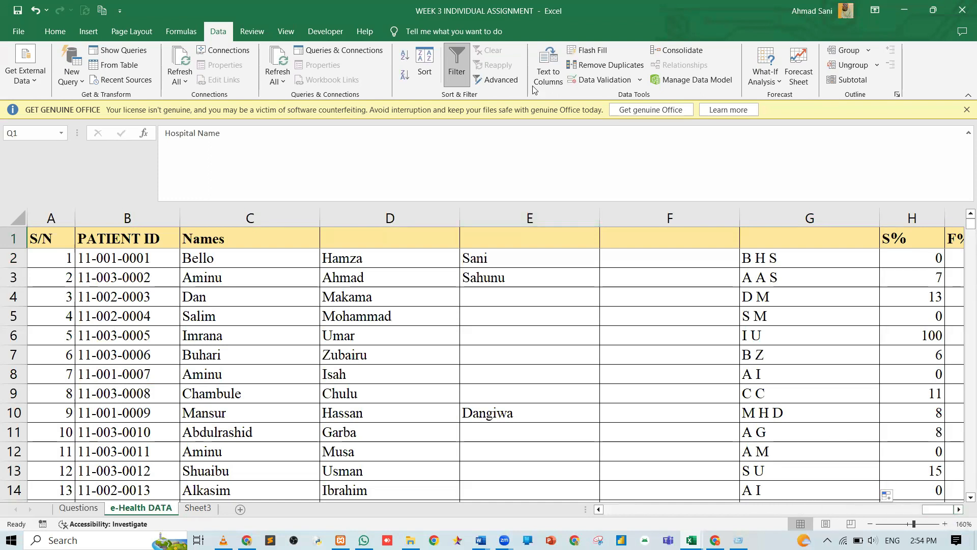
Unfreeze the panes of the e-Health DATA sheet so all columns can be scrolled.
{"action": "left_click", "coordinate": [282, 32]}
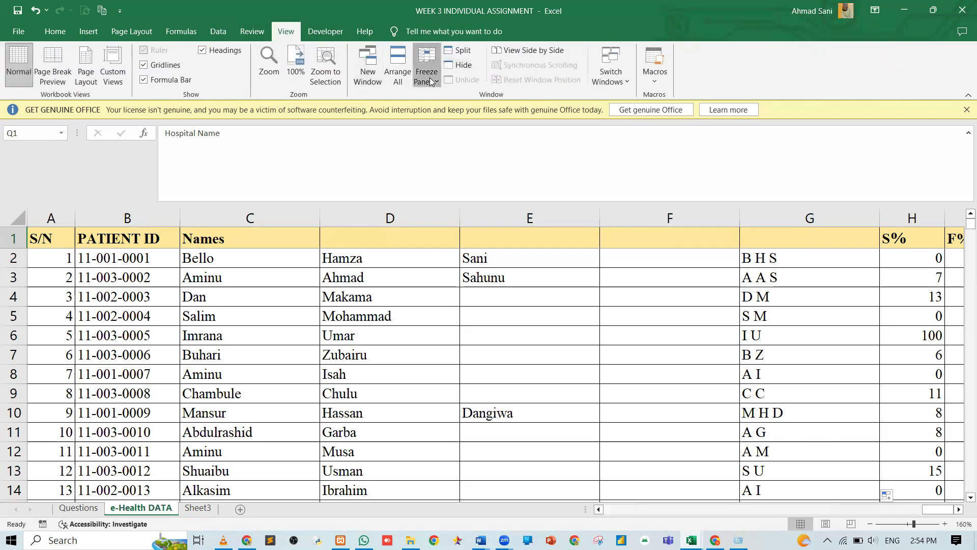
{"action": "left_click", "coordinate": [427, 72]}
{"action": "left_click", "coordinate": [472, 109]}
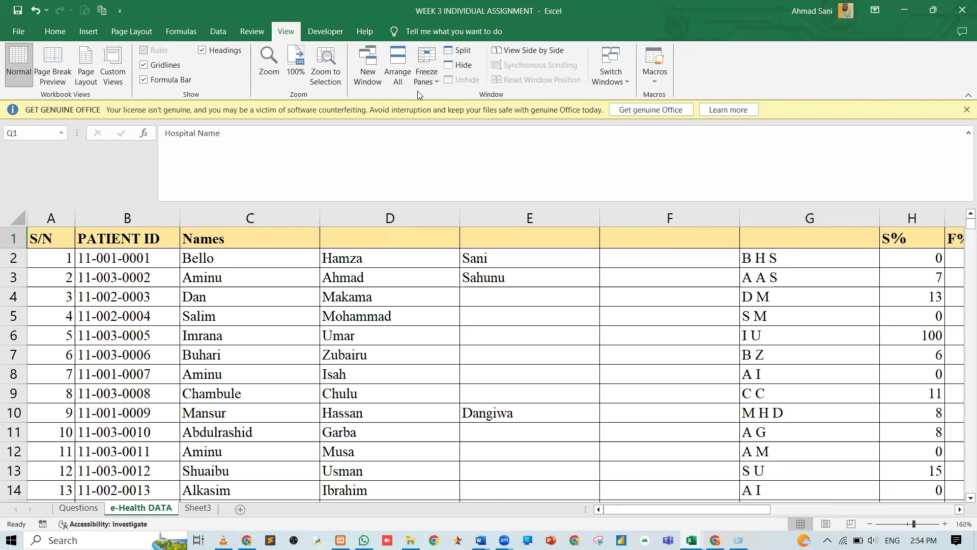
{"action": "key", "text": "Right"}
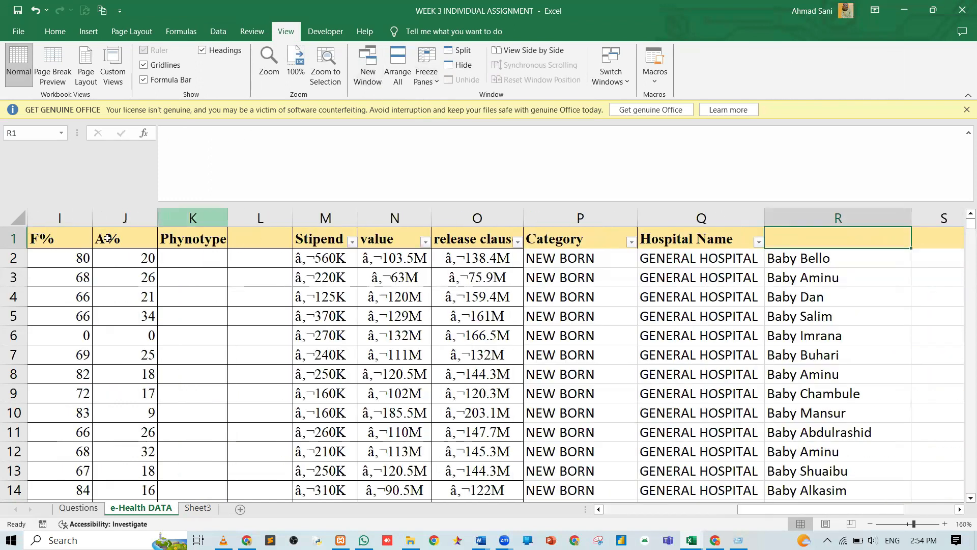
{"action": "scroll", "coordinate": [51, 256], "scroll_direction": "left", "scroll_amount": 2}
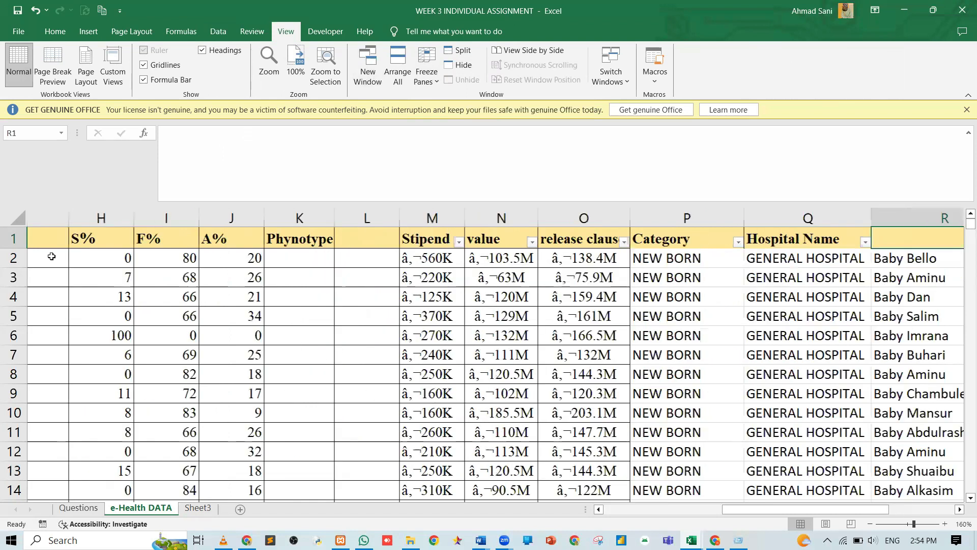
{"action": "scroll", "coordinate": [52, 256], "scroll_direction": "left", "scroll_amount": 5}
Freeze the panes at B2 to keep the header row and S/N column fixed, and bring the S%, F%, A% and Phynotype columns into view.
{"action": "left_click", "coordinate": [98, 257]}
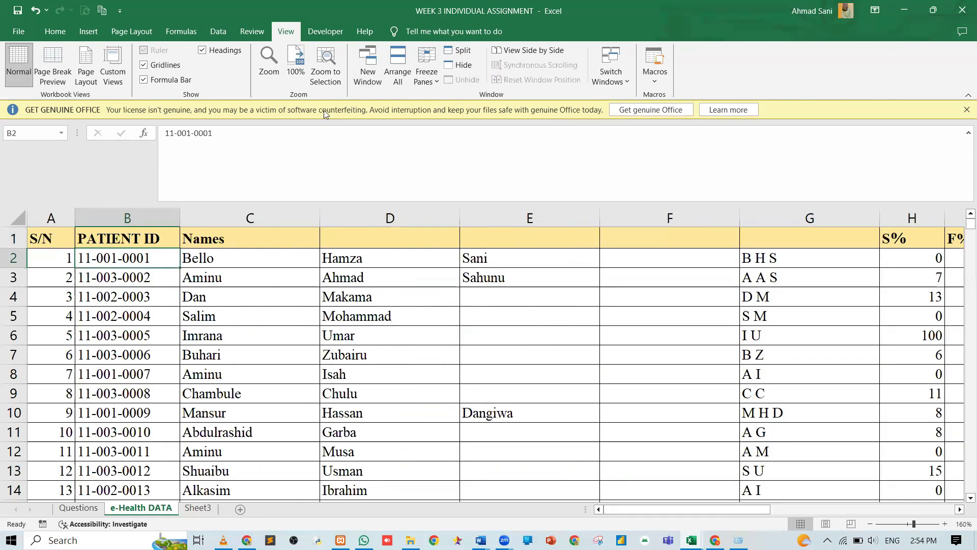
{"action": "left_click", "coordinate": [427, 76]}
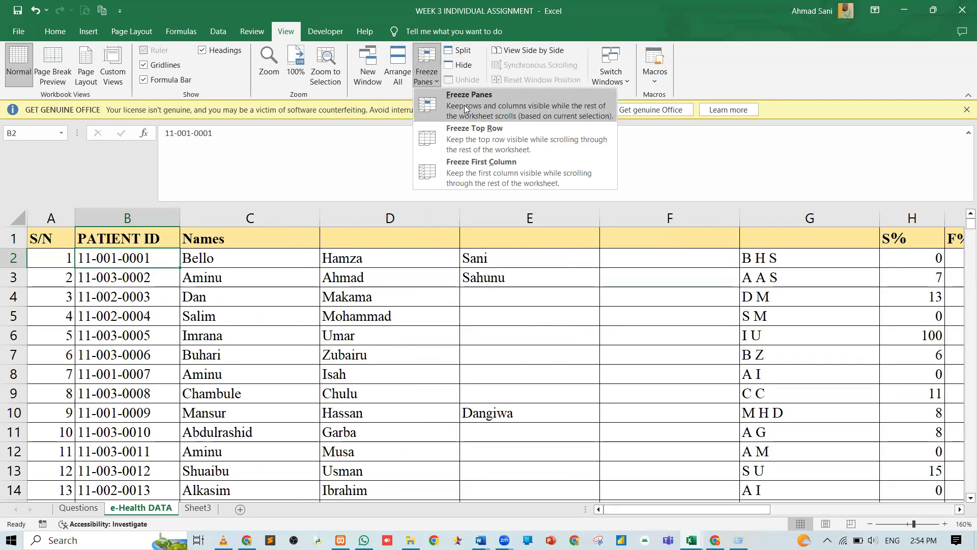
{"action": "left_click", "coordinate": [464, 105]}
{"action": "scroll", "coordinate": [348, 304], "scroll_direction": "right", "scroll_amount": 6}
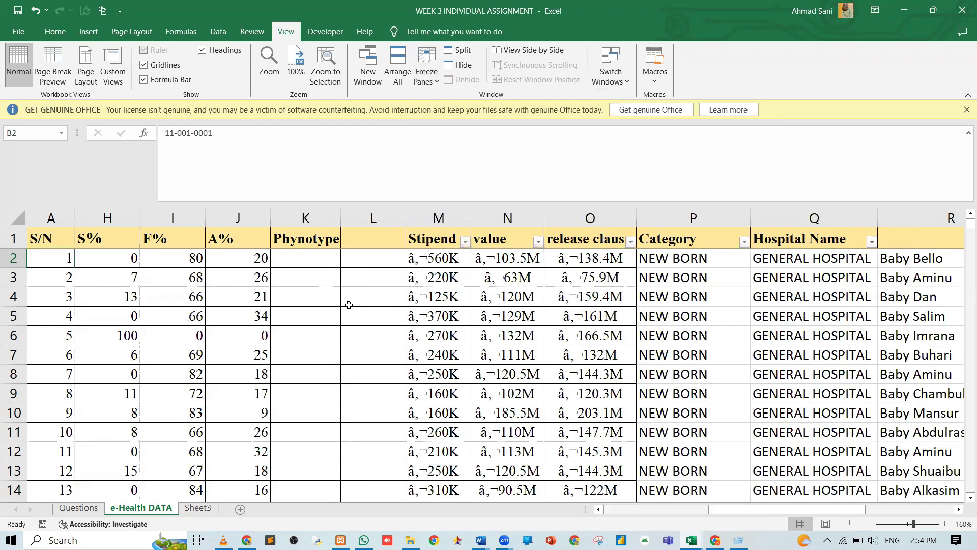
{"action": "scroll", "coordinate": [348, 305], "scroll_direction": "right", "scroll_amount": 3}
{"action": "scroll", "coordinate": [335, 311], "scroll_direction": "left", "scroll_amount": 3}
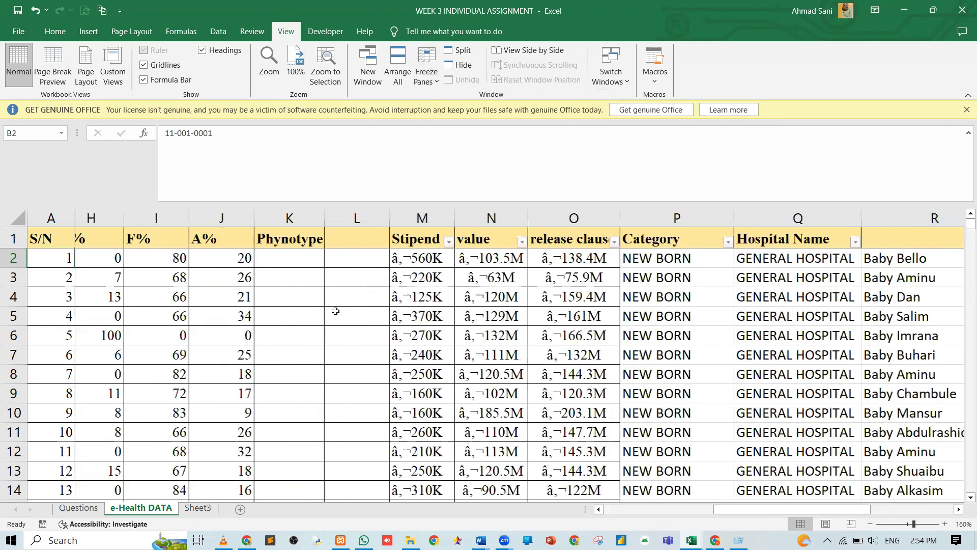
{"action": "scroll", "coordinate": [260, 298], "scroll_direction": "left", "scroll_amount": 1}
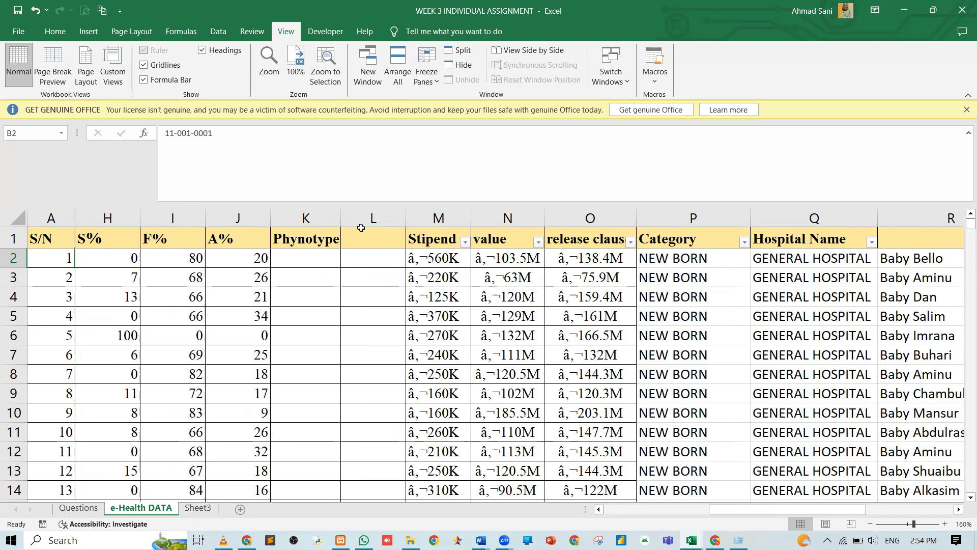
Enter the example phenotypes FA in K2 and FAS in K3 of the Phynotype column.
{"action": "left_click", "coordinate": [308, 253]}
{"action": "type", "text": "i"}
{"action": "key", "text": "BackSpace"}
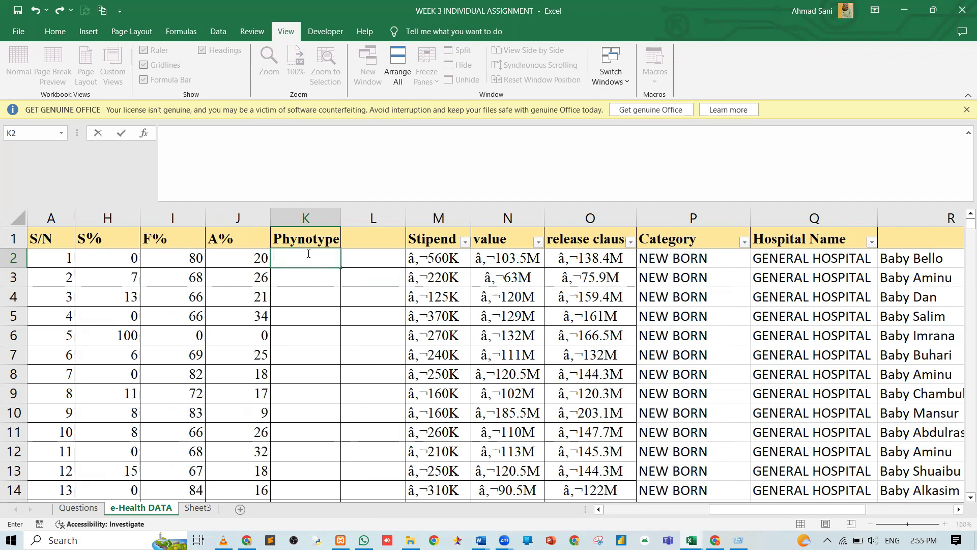
{"action": "type", "text": "FA"}
{"action": "key", "text": "Return"}
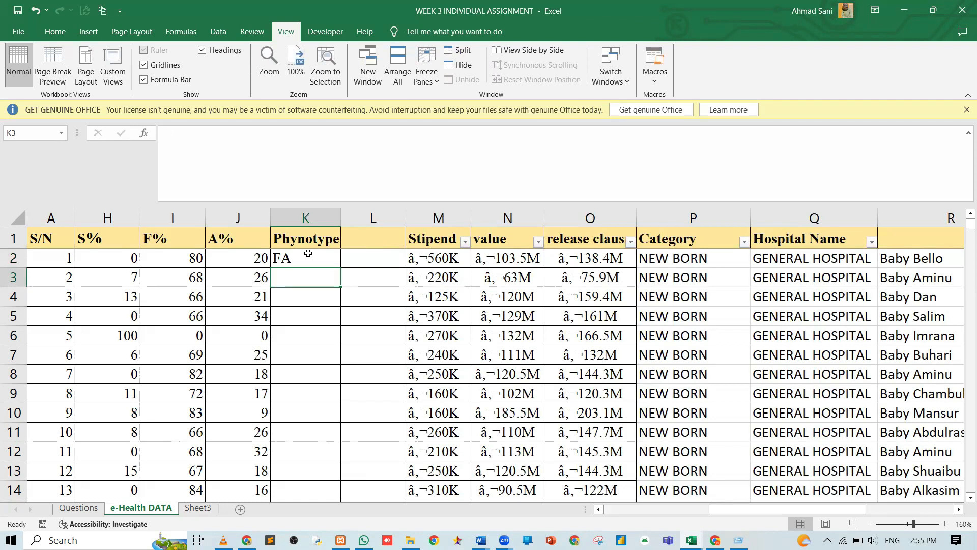
{"action": "type", "text": "FA"}
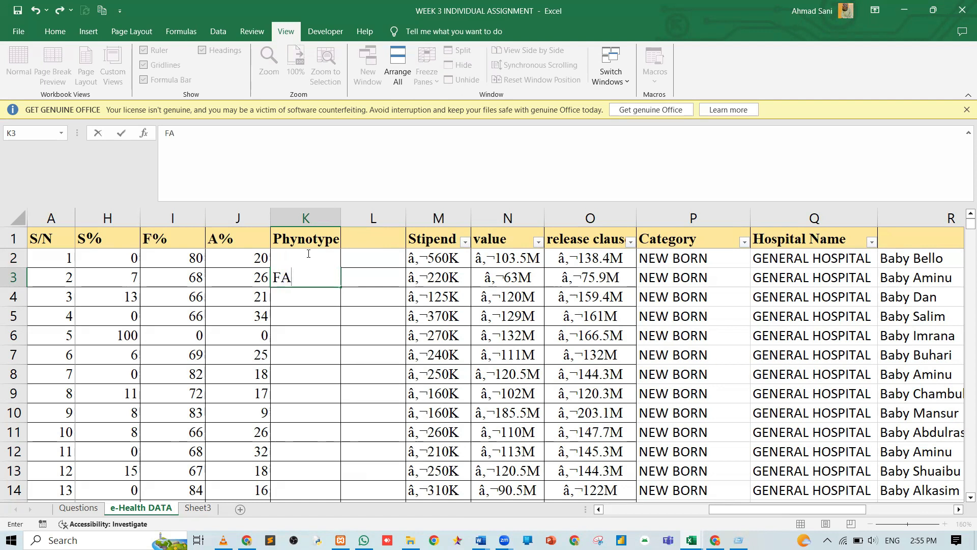
{"action": "type", "text": "S"}
{"action": "key", "text": "Return"}
Enter the example phenotype S in K6 for the patient with S% of 100, and return to K2.
{"action": "key", "text": "Down"}
{"action": "key", "text": "Down"}
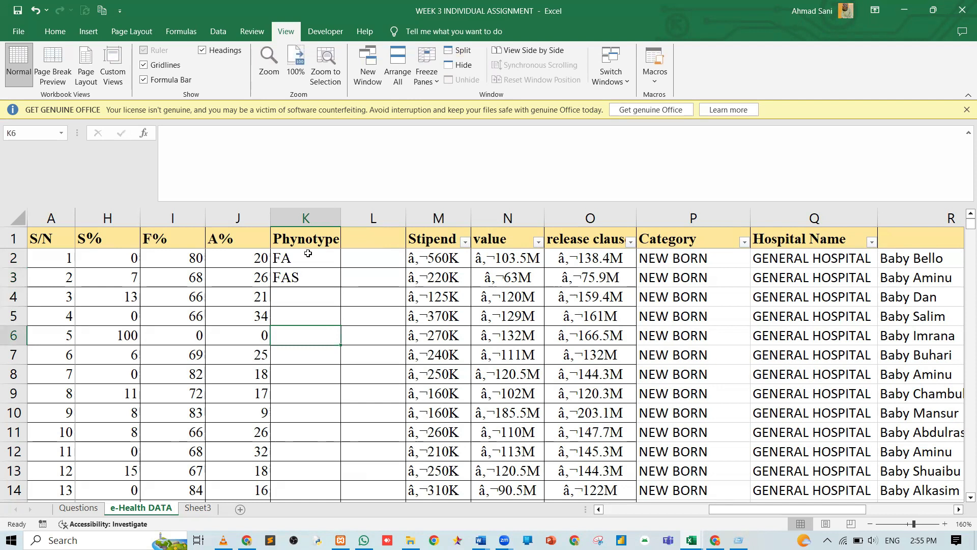
{"action": "type", "text": "S"}
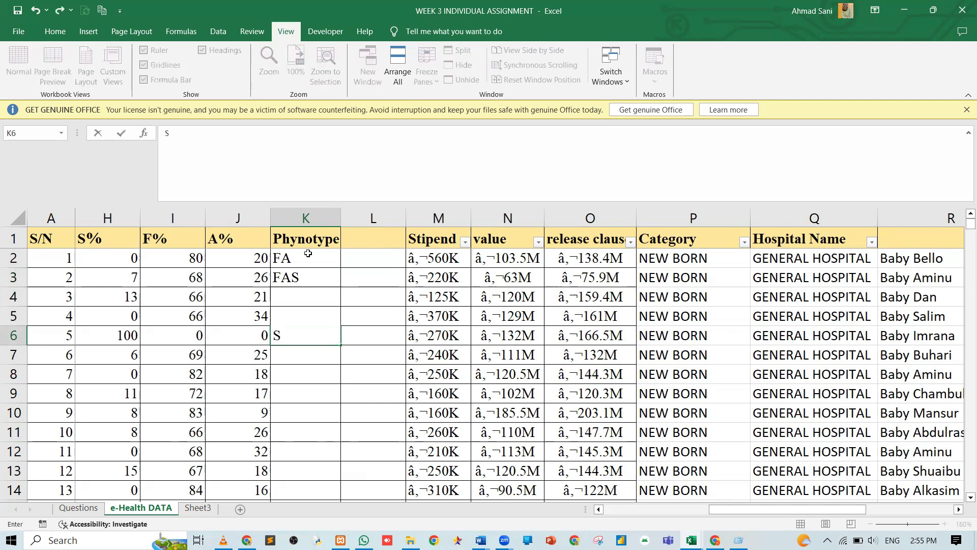
{"action": "key", "text": "Return"}
{"action": "key", "text": "Up"}
{"action": "key", "text": "Up"}
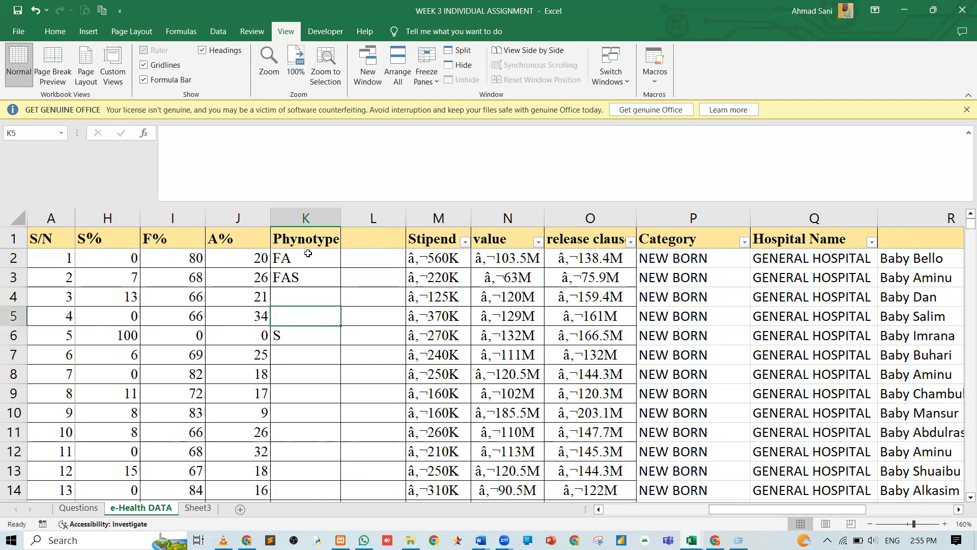
{"action": "key", "text": "Up"}
{"action": "key", "text": "Up"}
{"action": "key", "text": "Up"}
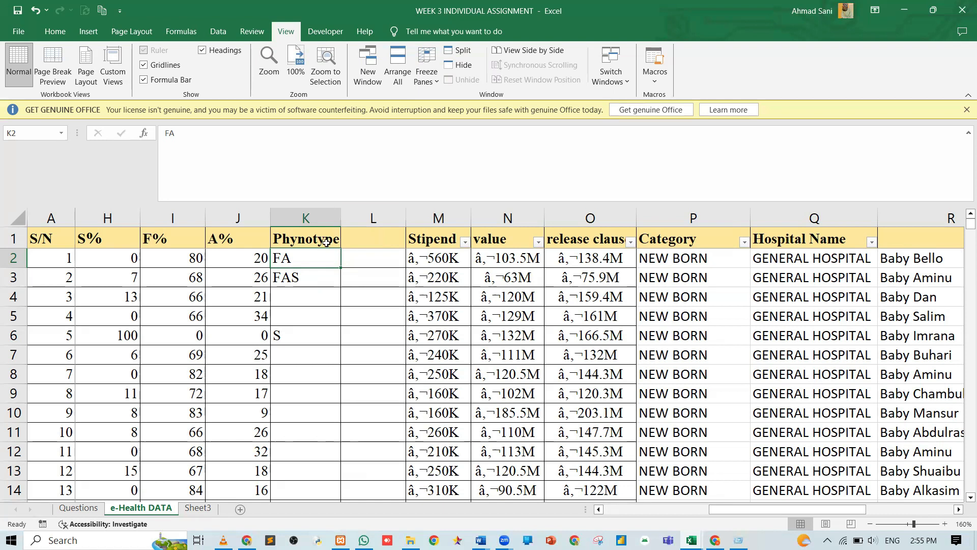
Insert a blank column before the Stipend column.
{"action": "left_click", "coordinate": [433, 213]}
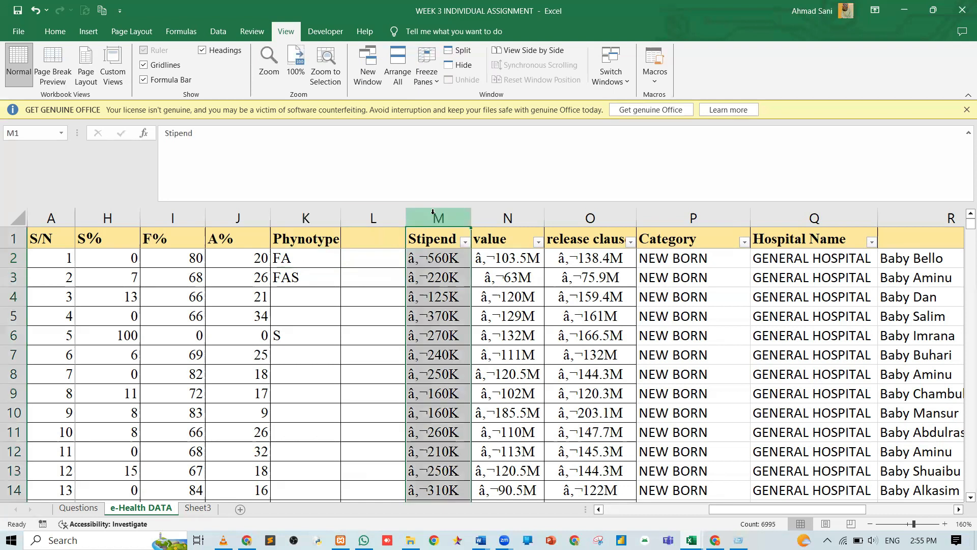
{"action": "key", "text": "ctrl+shift+plus"}
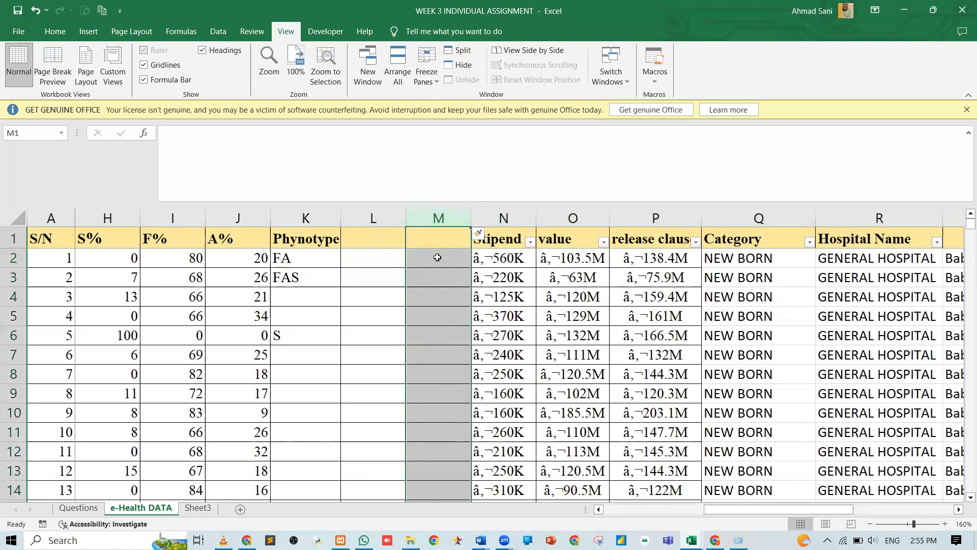
{"action": "right_click", "coordinate": [438, 262]}
{"action": "key", "text": "Escape"}
List the single-letter genotypes A, S and F in cells M2 to M4.
{"action": "left_click", "coordinate": [430, 258]}
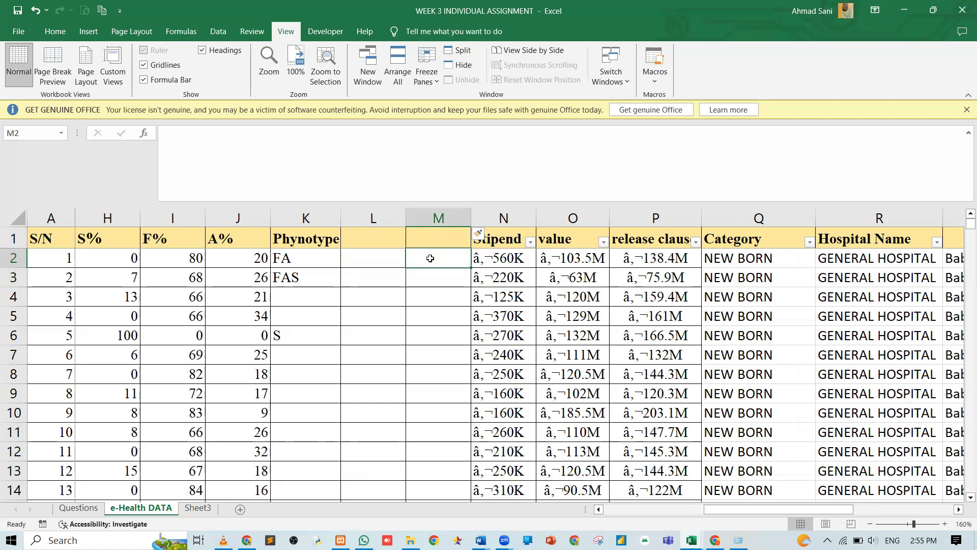
{"action": "type", "text": "A"}
{"action": "key", "text": "Return"}
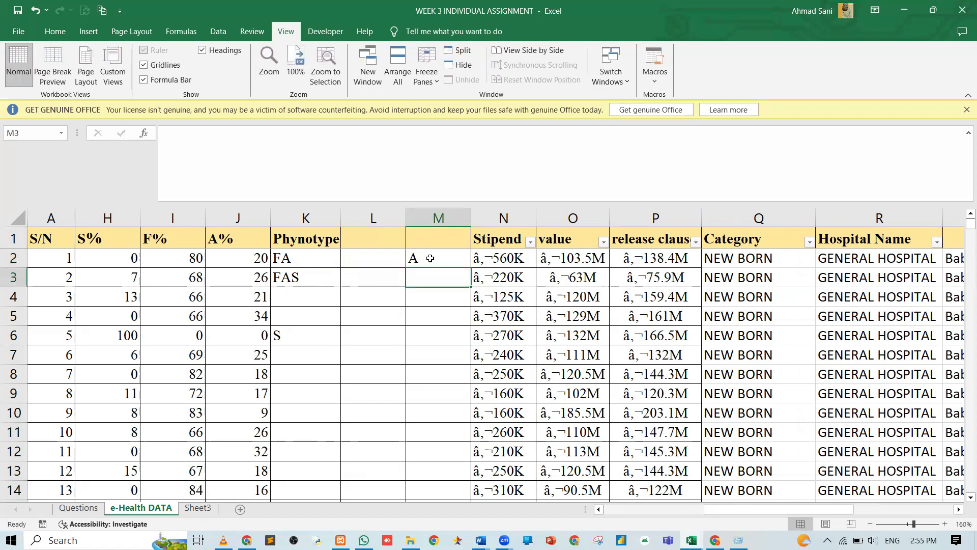
{"action": "type", "text": "S"}
{"action": "key", "text": "Return"}
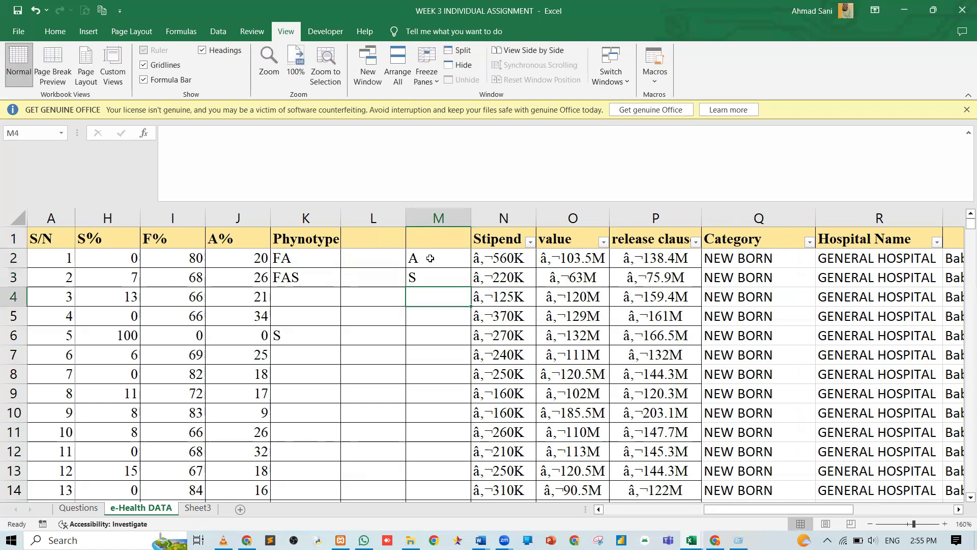
{"action": "type", "text": "F"}
{"action": "key", "text": "Return"}
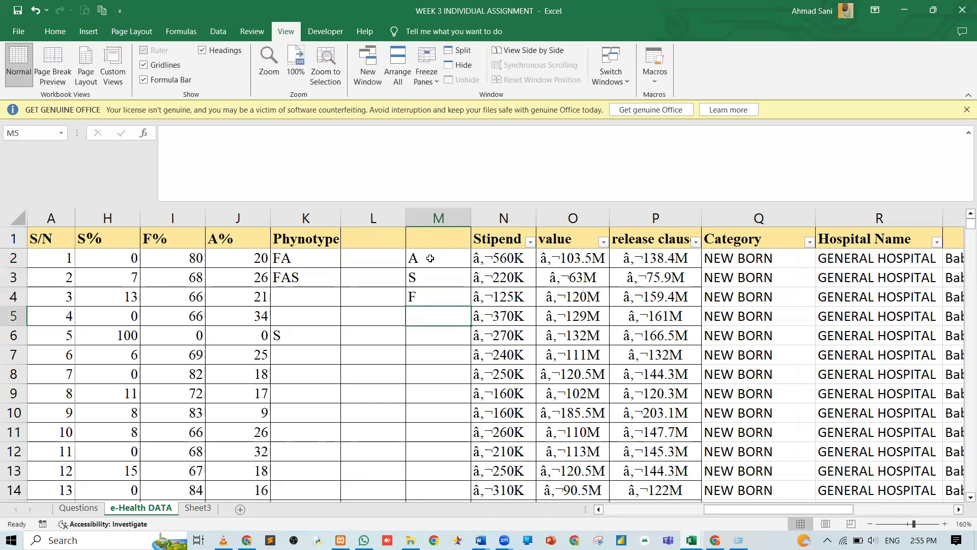
List the two-letter genotype combinations AS, AF, SA, SF, FA and FS in cells M5 to M10.
{"action": "type", "text": "AS"}
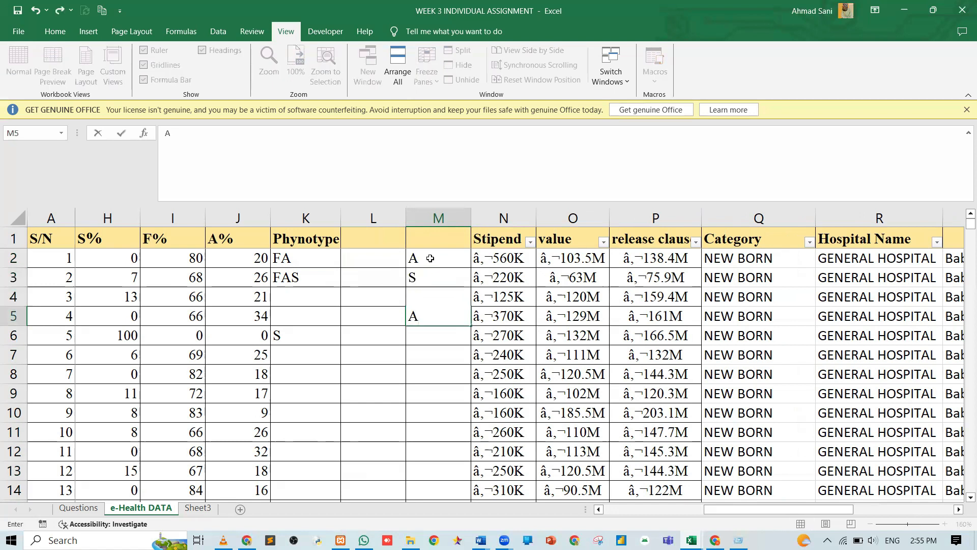
{"action": "key", "text": "Return"}
{"action": "type", "text": "AF"}
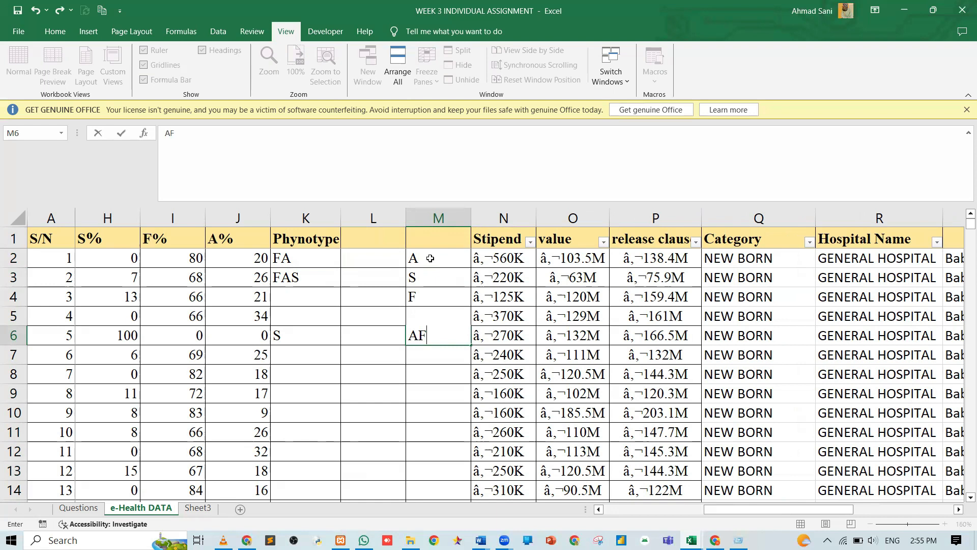
{"action": "key", "text": "Return"}
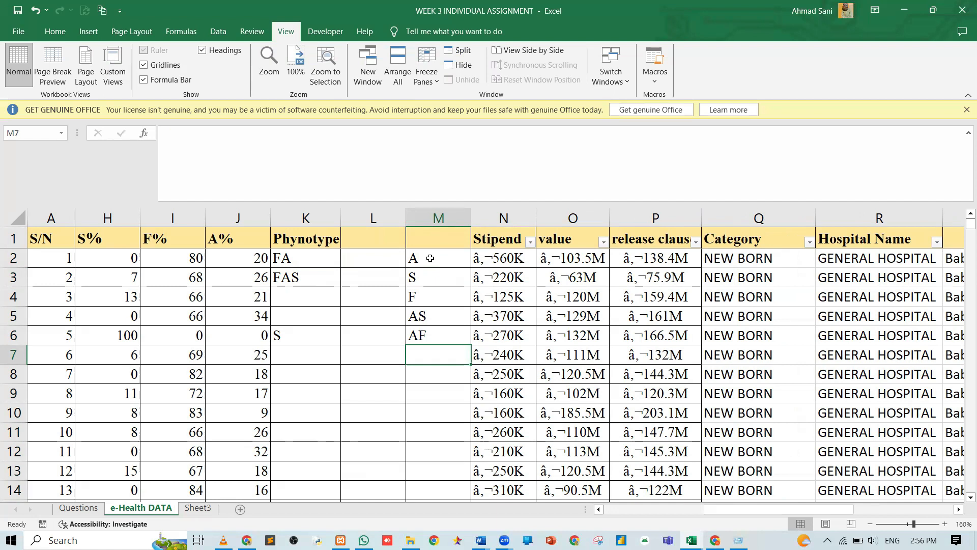
{"action": "type", "text": "SA"}
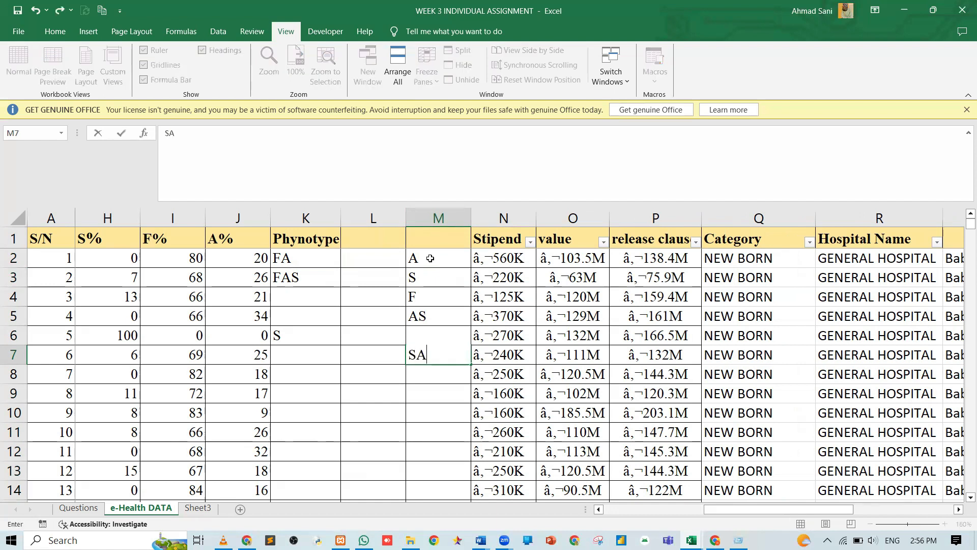
{"action": "key", "text": "Return"}
{"action": "type", "text": "SF"}
{"action": "key", "text": "Return"}
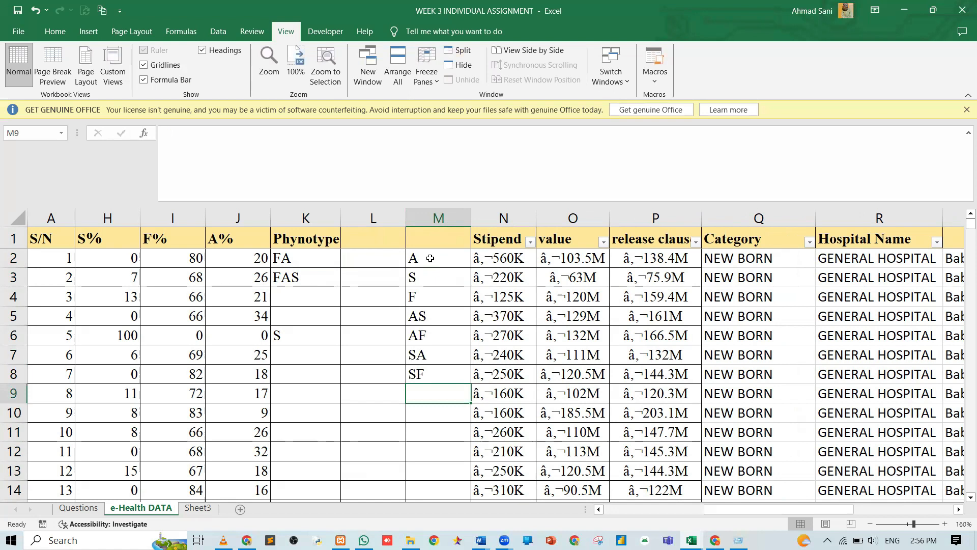
{"action": "type", "text": "FA"}
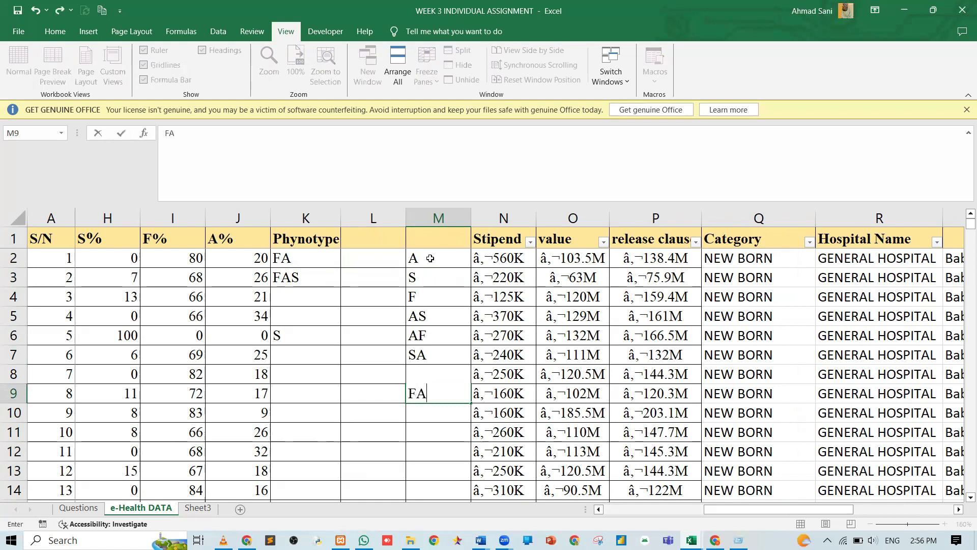
{"action": "key", "text": "Return"}
{"action": "type", "text": "FS"}
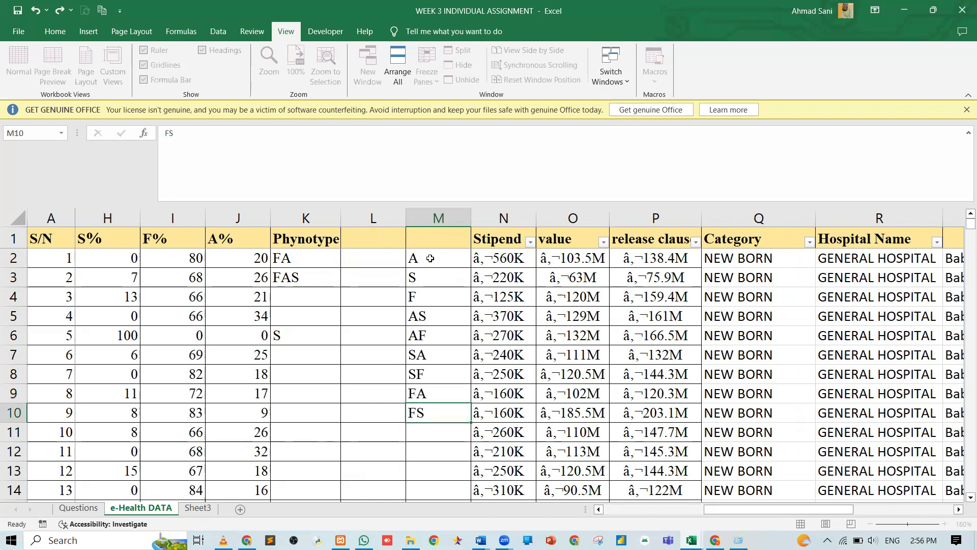
{"action": "key", "text": "Return"}
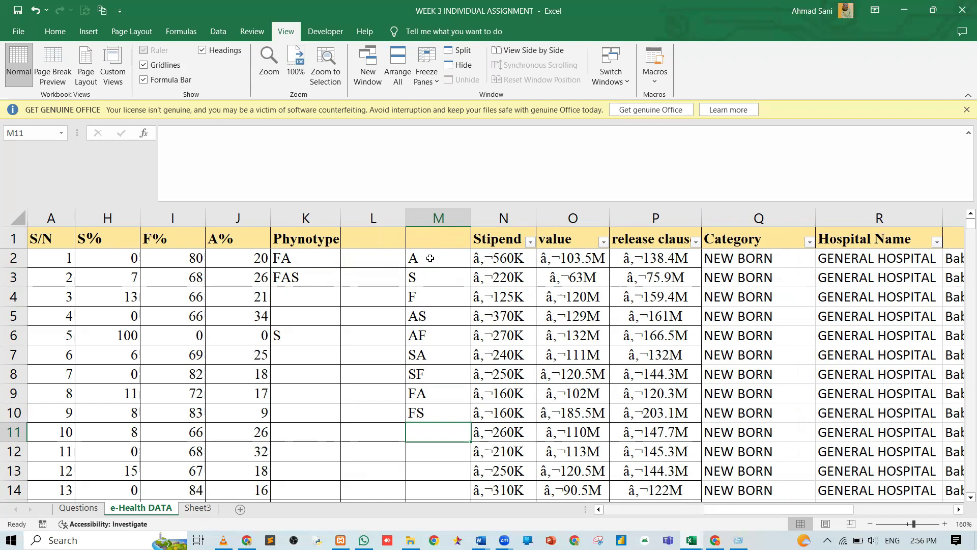
List the three-letter genotype combinations ASF, AFS, FAS and FSA in cells M11 to M14.
{"action": "type", "text": "ASF"}
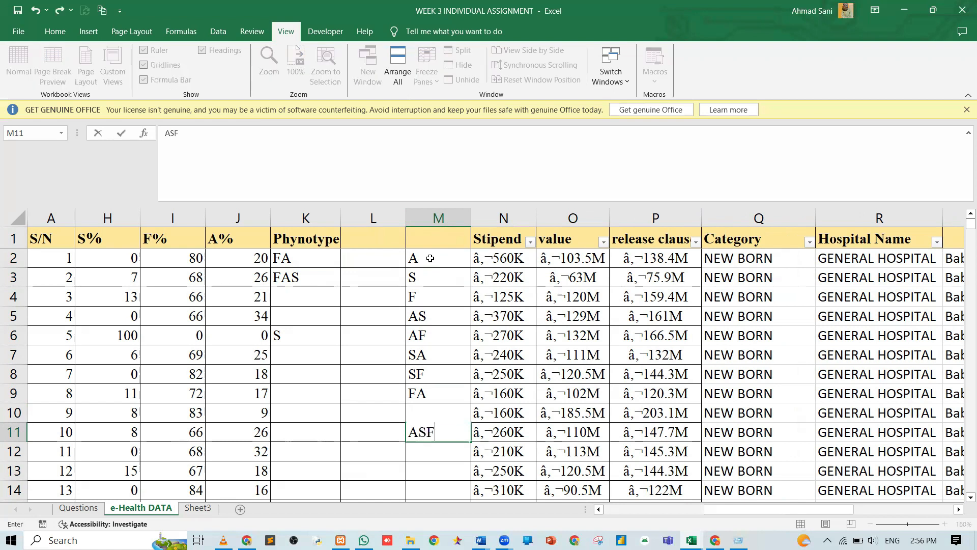
{"action": "key", "text": "Return"}
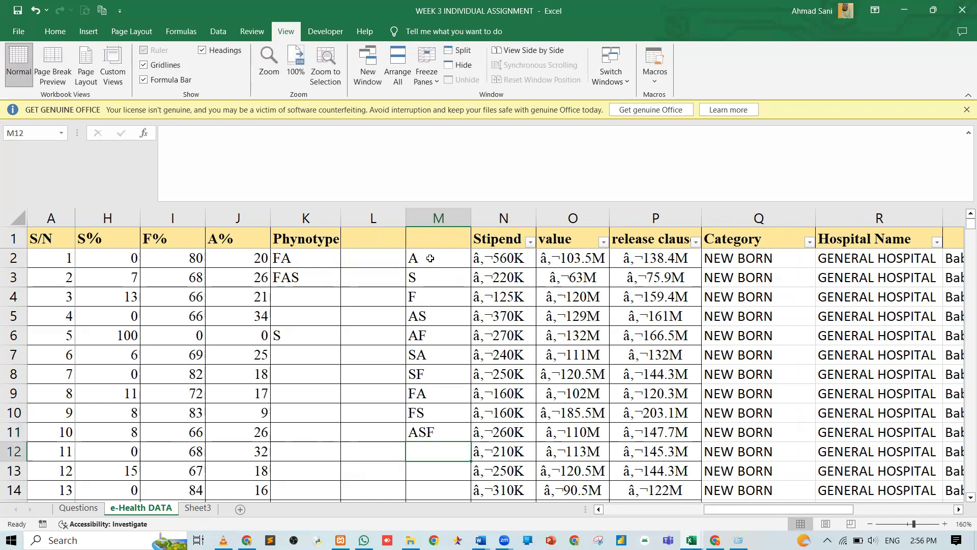
{"action": "type", "text": "AFS"}
{"action": "key", "text": "Return"}
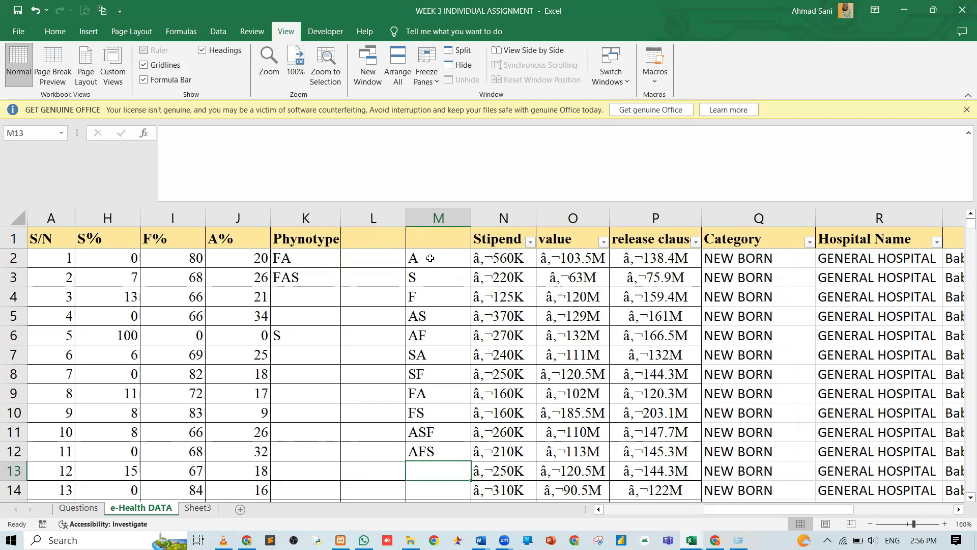
{"action": "key", "text": "ctrl+z"}
{"action": "type", "text": "S"}
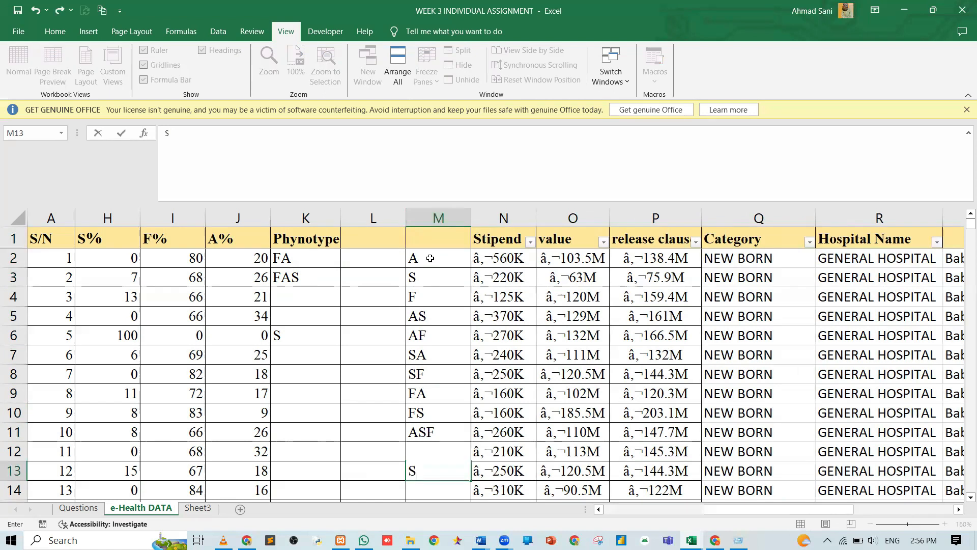
{"action": "key", "text": "BackSpace"}
{"action": "type", "text": "FAS"}
{"action": "key", "text": "Return"}
{"action": "type", "text": "FSA"}
{"action": "key", "text": "Return"}
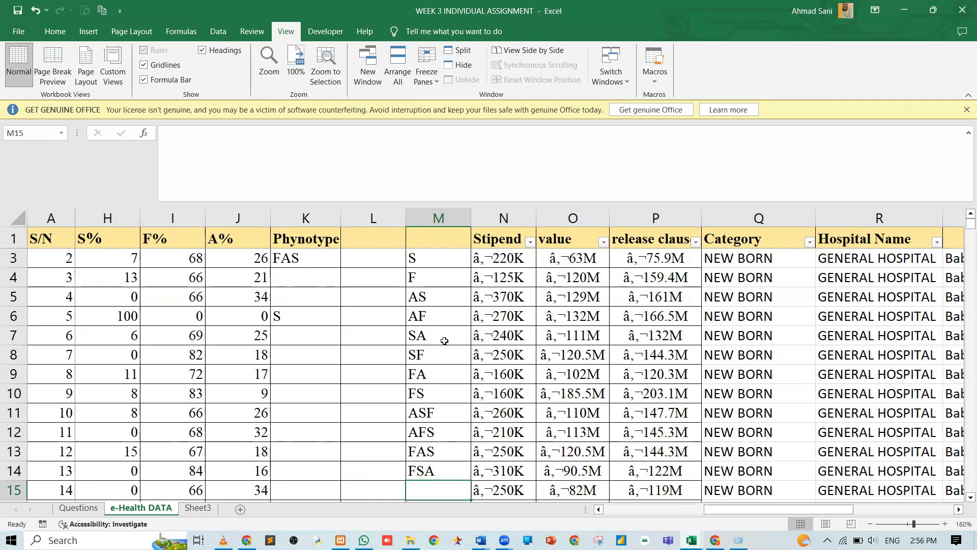
Add the combinations SFA in M15 and SAF in M16, and select the whole list M2:M16 for review.
{"action": "scroll", "coordinate": [444, 341], "scroll_direction": "down", "scroll_amount": 1}
{"action": "scroll", "coordinate": [444, 340], "scroll_direction": "up", "scroll_amount": 1}
{"action": "type", "text": "SF"}
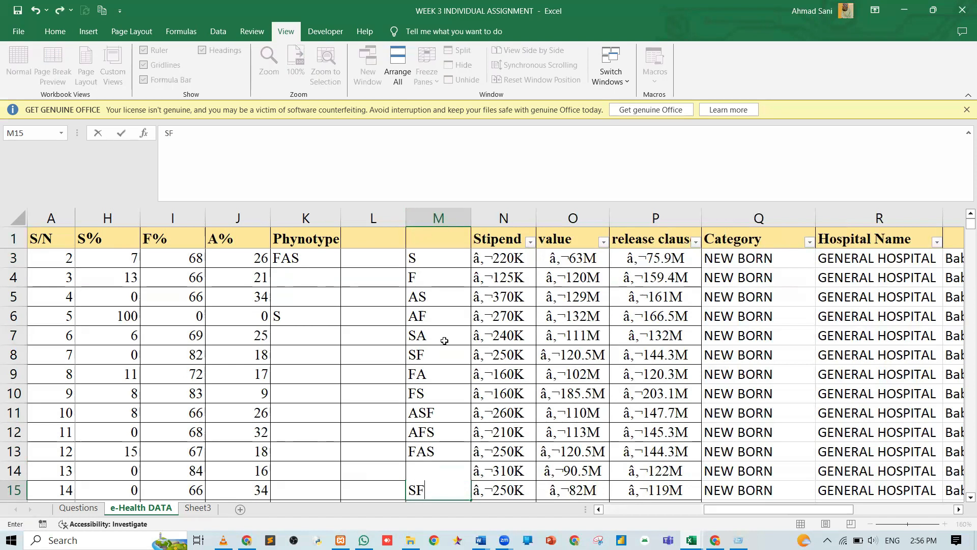
{"action": "type", "text": "A"}
{"action": "key", "text": "Return"}
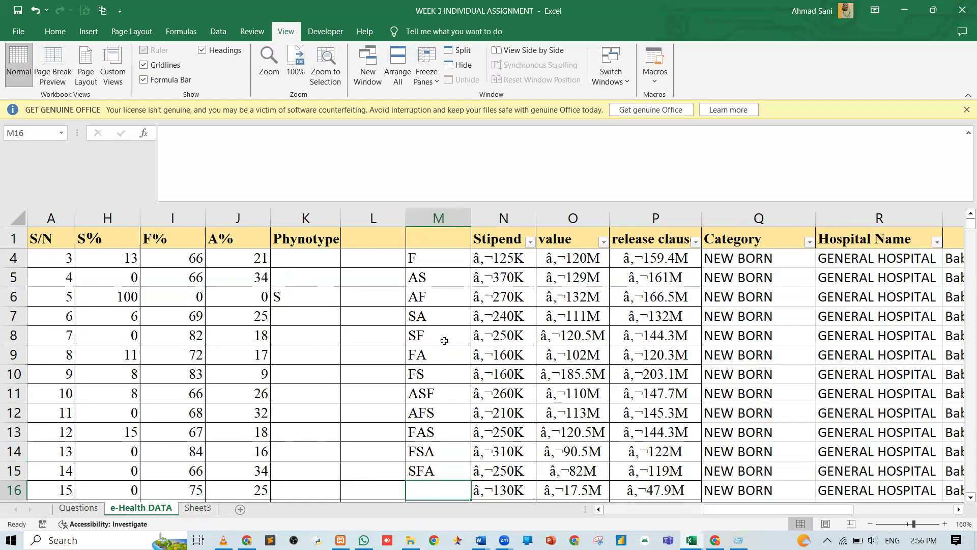
{"action": "type", "text": "SAF"}
{"action": "key", "text": "Return"}
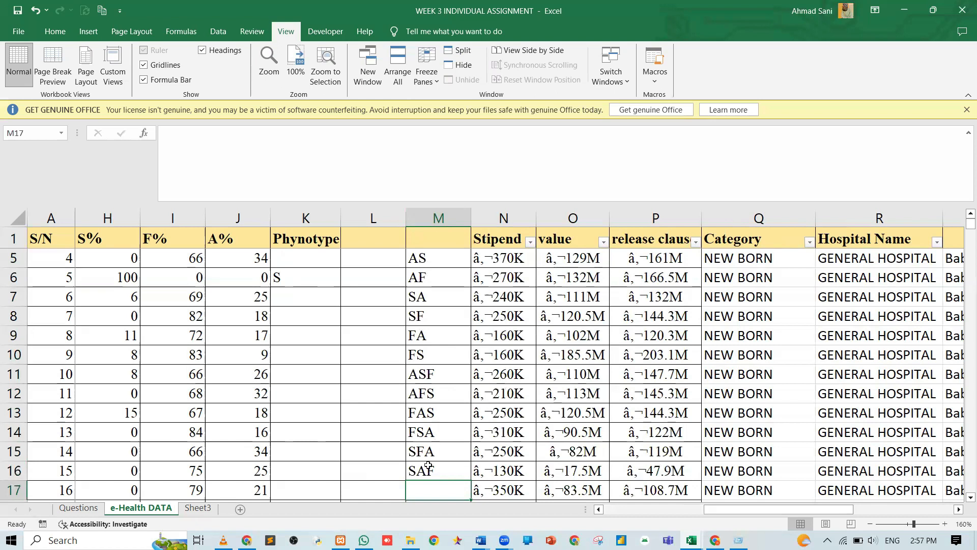
{"action": "left_click_drag", "start_coordinate": [429, 467], "coordinate": [412, 259]}
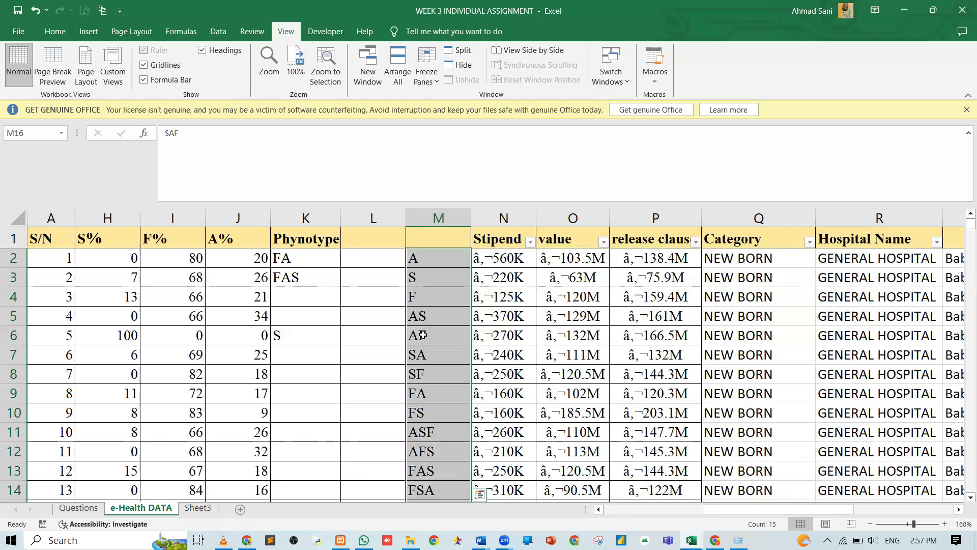
{"action": "scroll", "coordinate": [422, 335], "scroll_direction": "down", "scroll_amount": 2}
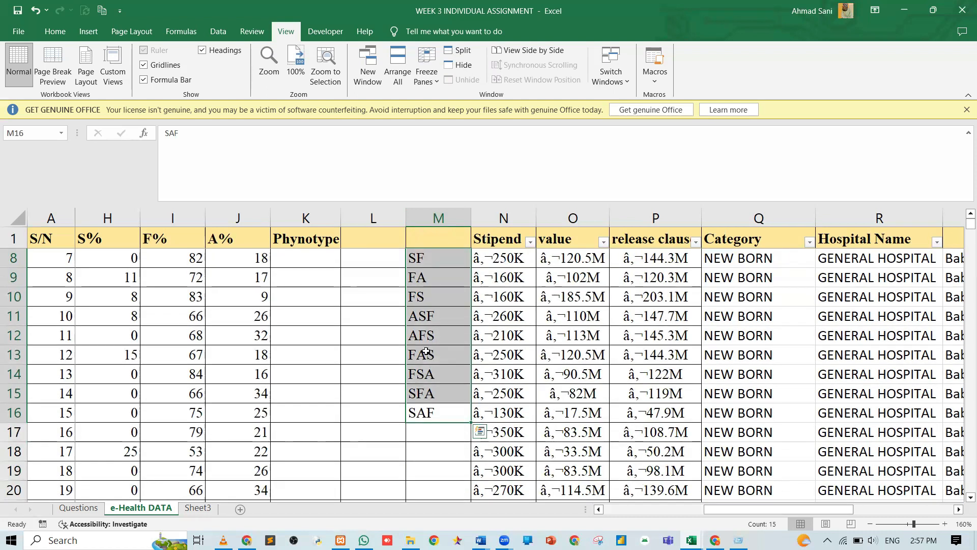
{"action": "scroll", "coordinate": [429, 374], "scroll_direction": "up", "scroll_amount": 2}
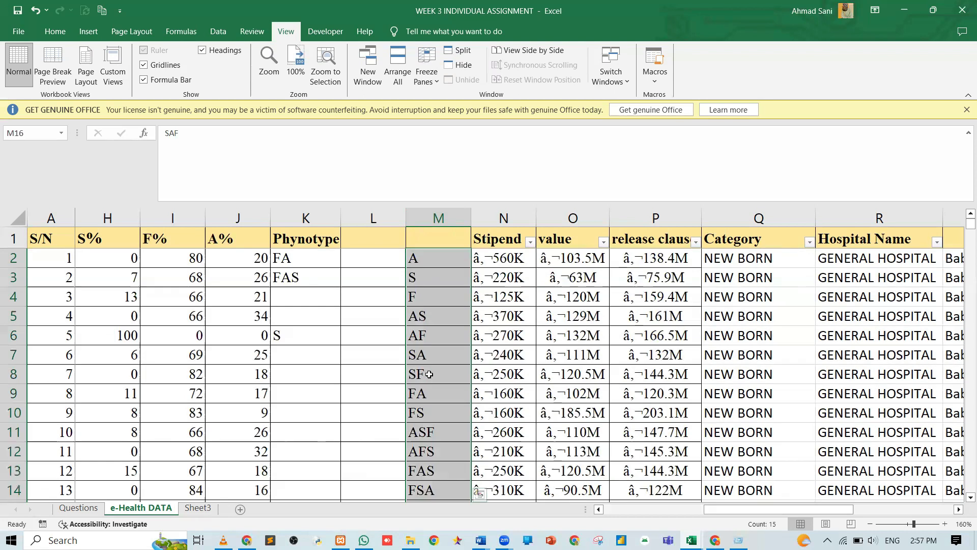
Replace the example in K2 with an IF formula that returns "A" when J2=100, and begin a nested IF for the other case.
{"action": "left_click", "coordinate": [320, 258]}
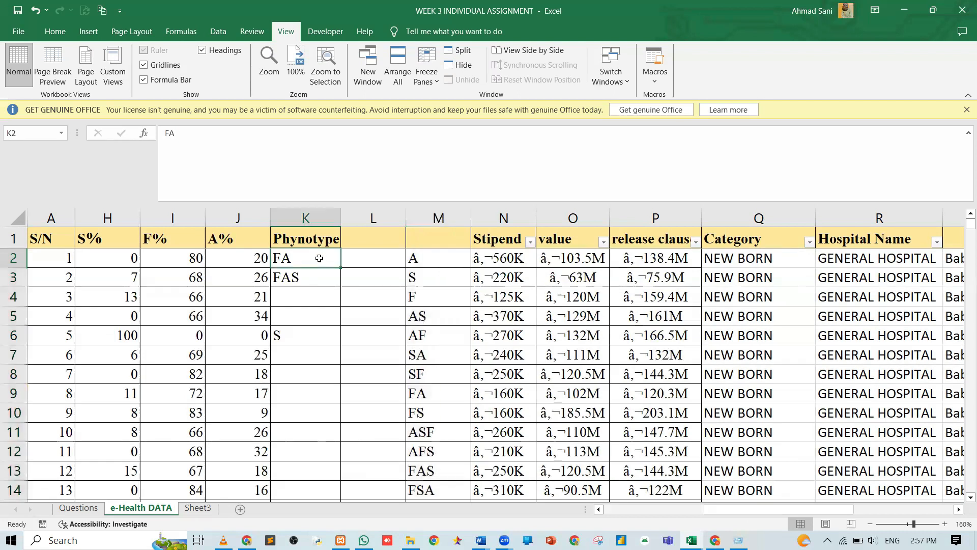
{"action": "type", "text": "="}
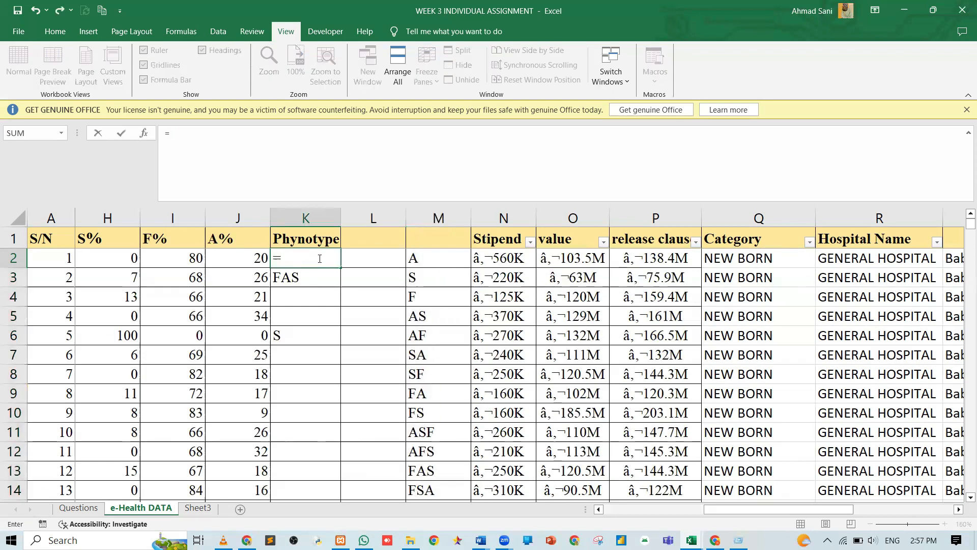
{"action": "type", "text": "IF"}
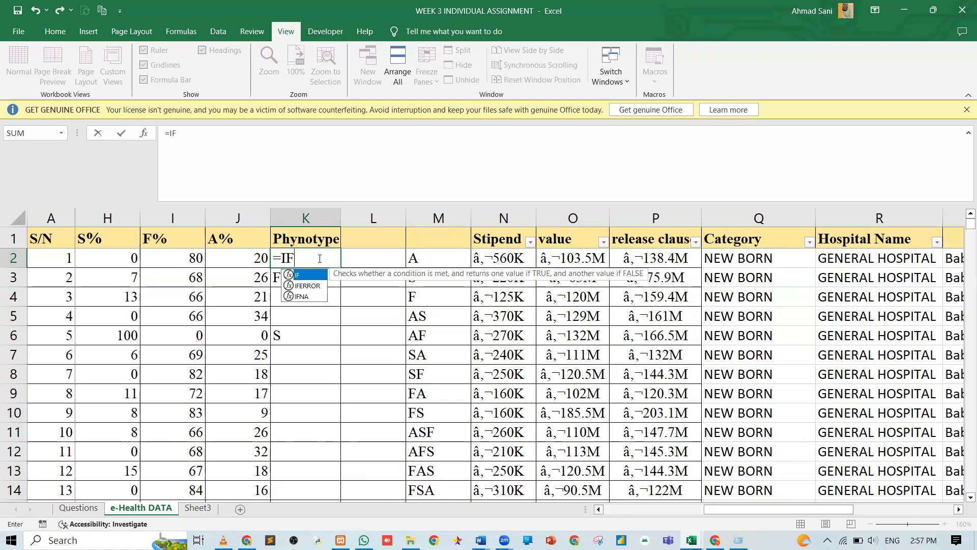
{"action": "type", "text": "("}
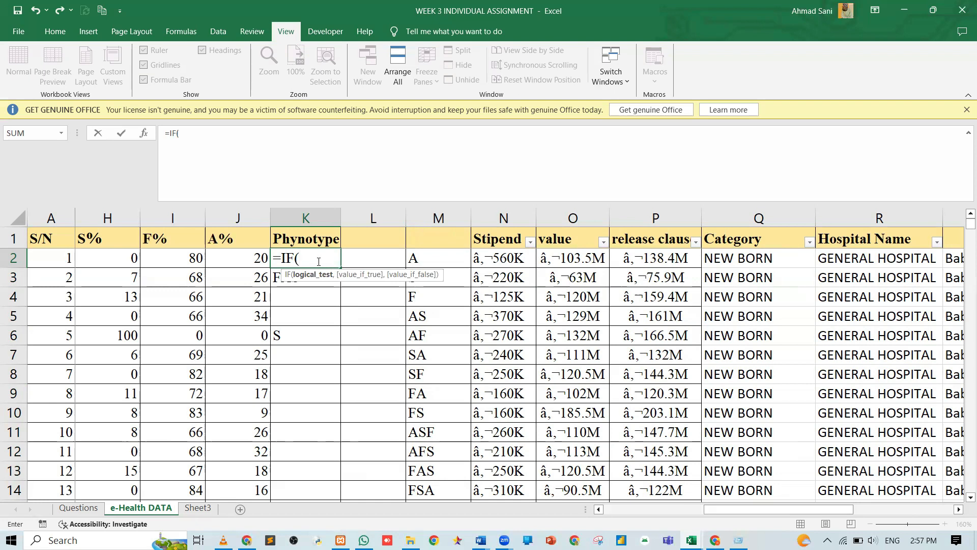
{"action": "left_click", "coordinate": [222, 256]}
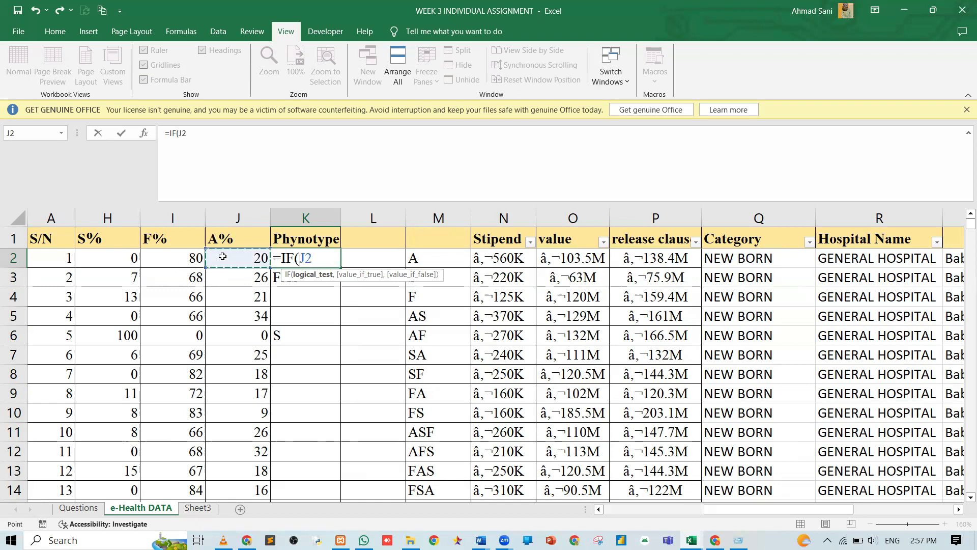
{"action": "type", "text": "=100"}
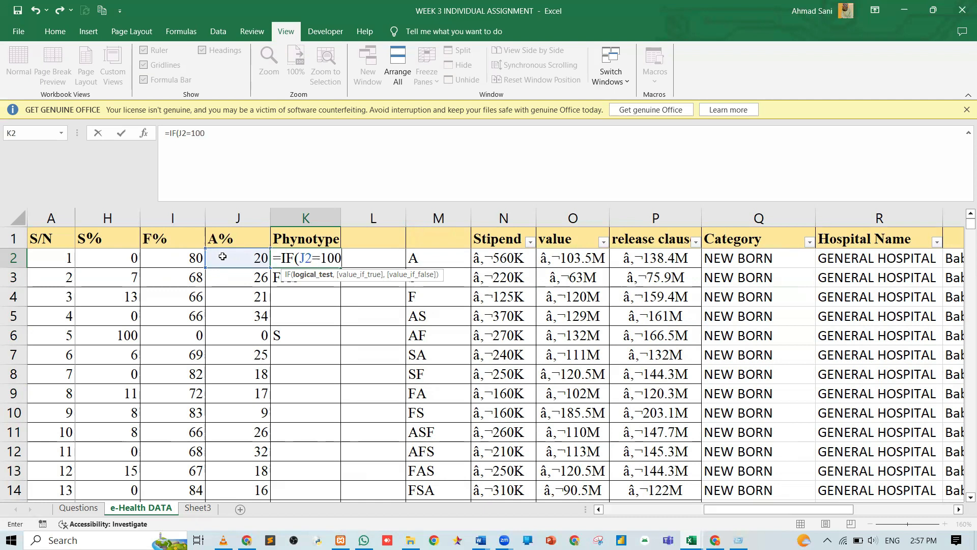
{"action": "type", "text": ",\""}
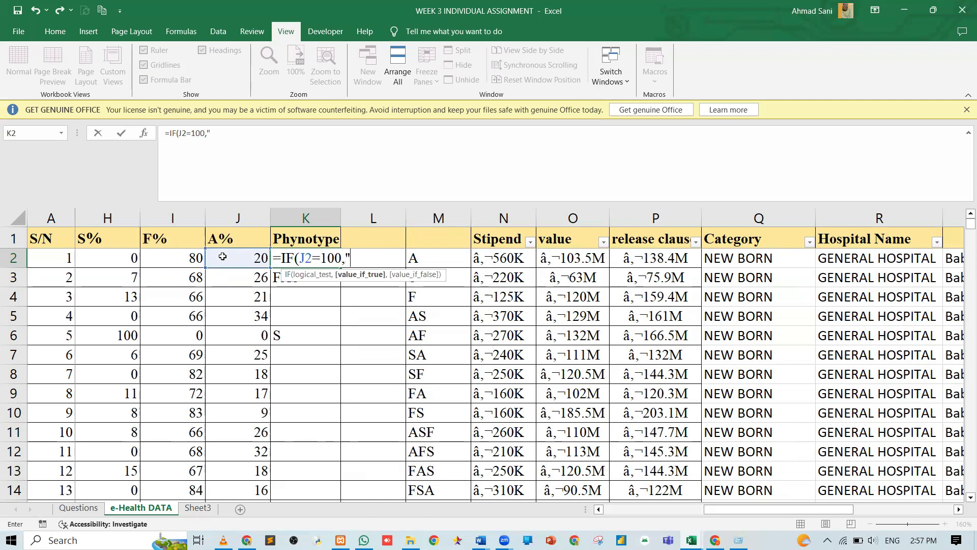
{"action": "type", "text": "A\",IF"}
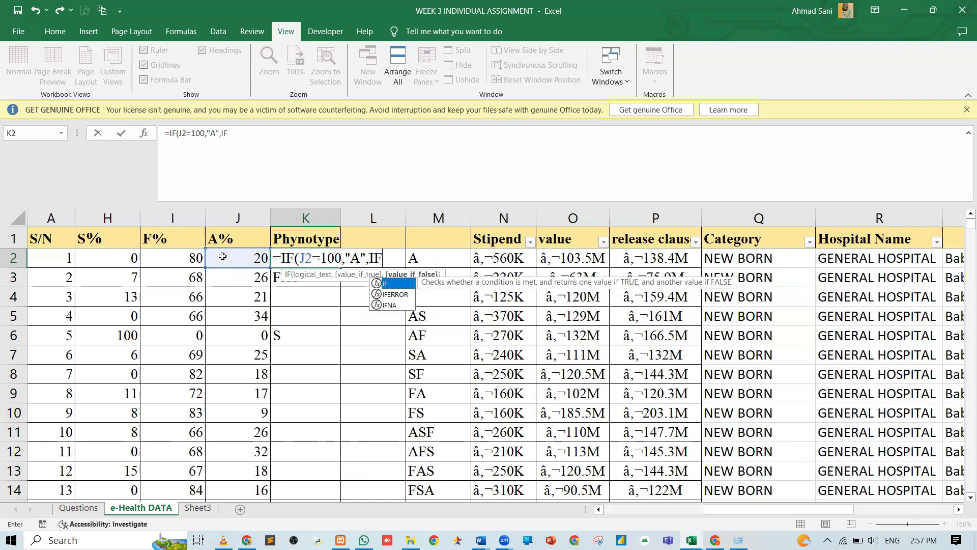
{"action": "left_click", "coordinate": [195, 258]}
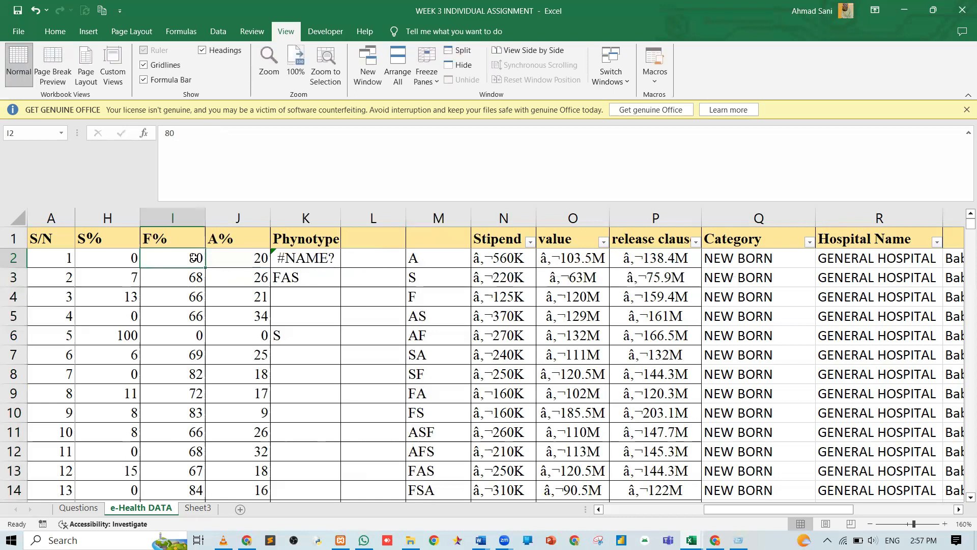
Extend the K2 formula with a nested IF that returns "F" when I2=100.
{"action": "left_click", "coordinate": [294, 257]}
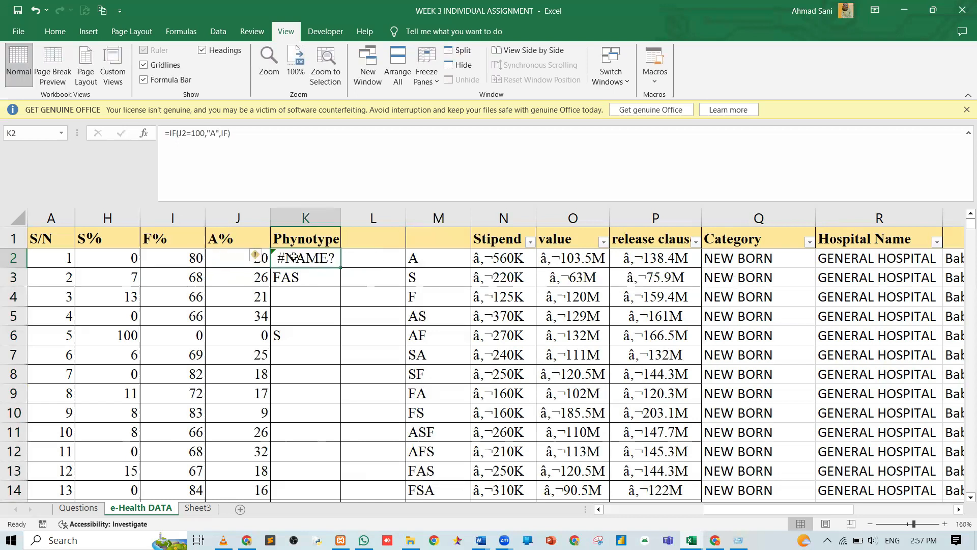
{"action": "left_click", "coordinate": [229, 133]}
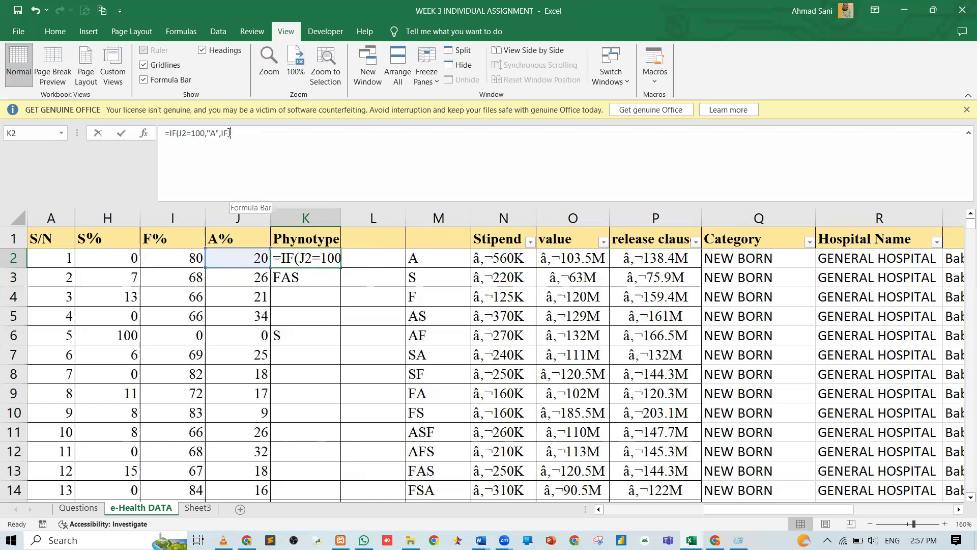
{"action": "type", "text": "("}
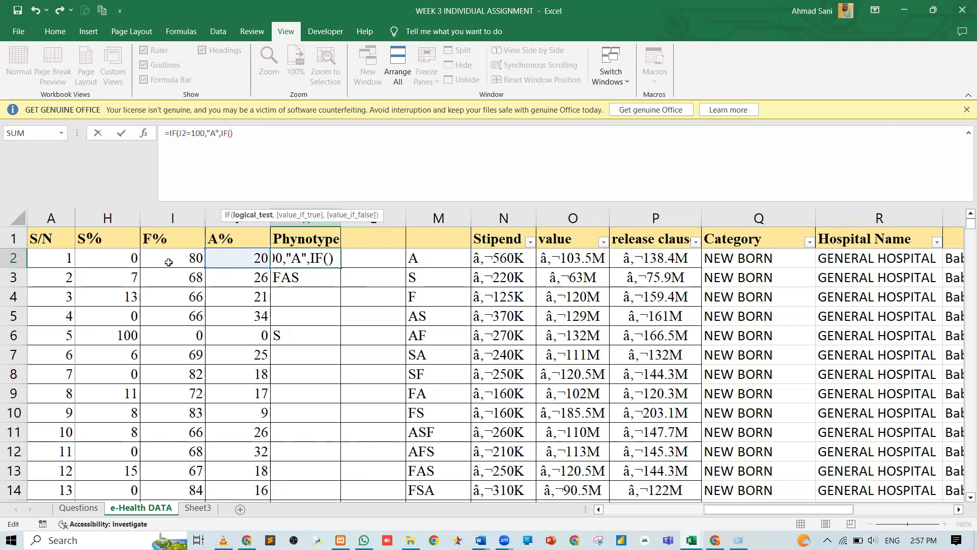
{"action": "left_click", "coordinate": [172, 259]}
{"action": "type", "text": "="}
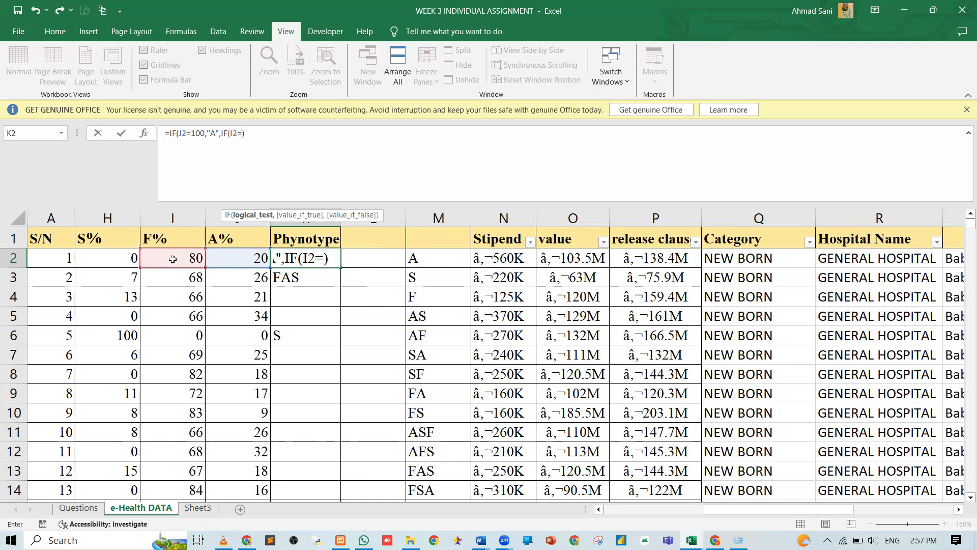
{"action": "type", "text": "100"}
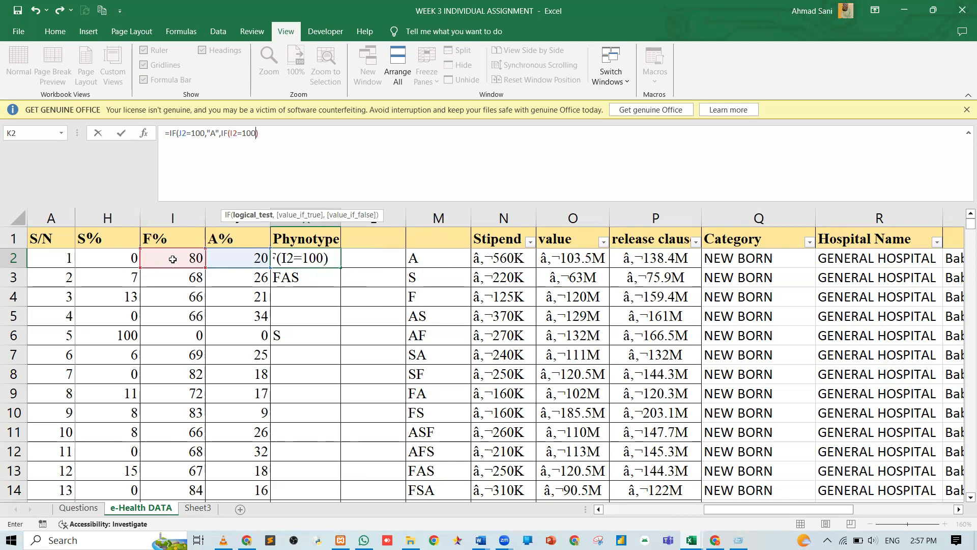
{"action": "type", "text": ",\"F"}
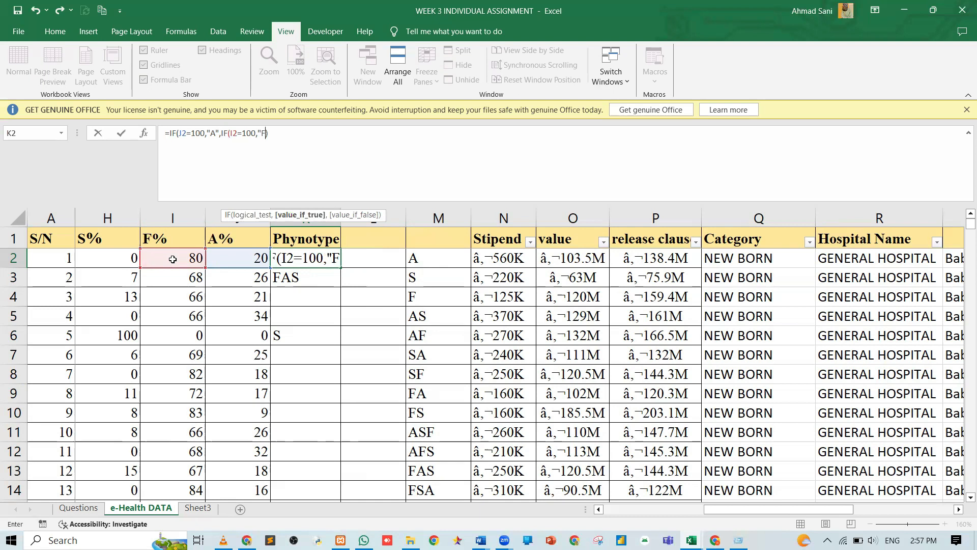
{"action": "type", "text": "\")"}
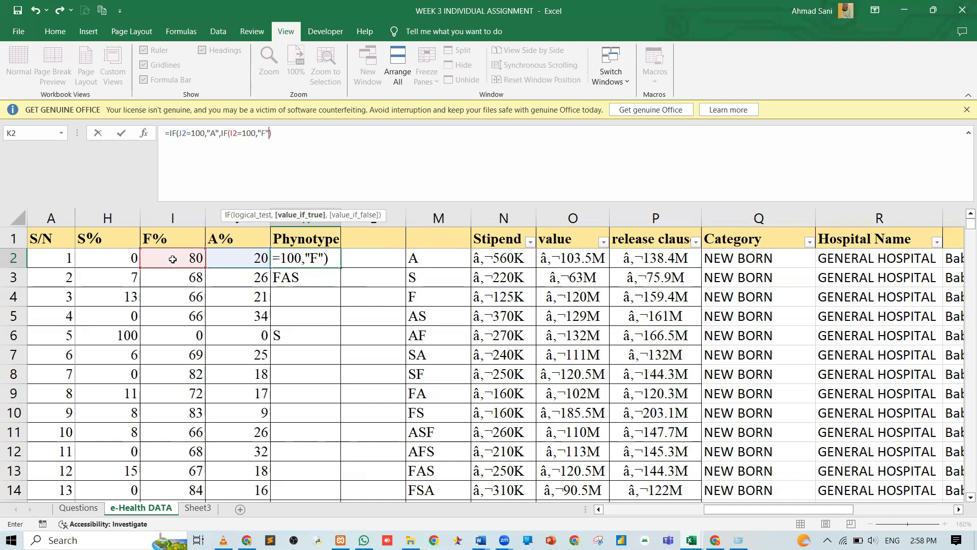
Add a nested IF to the K2 formula that returns "S" when H2=100, and begin a fourth IF for the remaining cases.
{"action": "type", "text": ","}
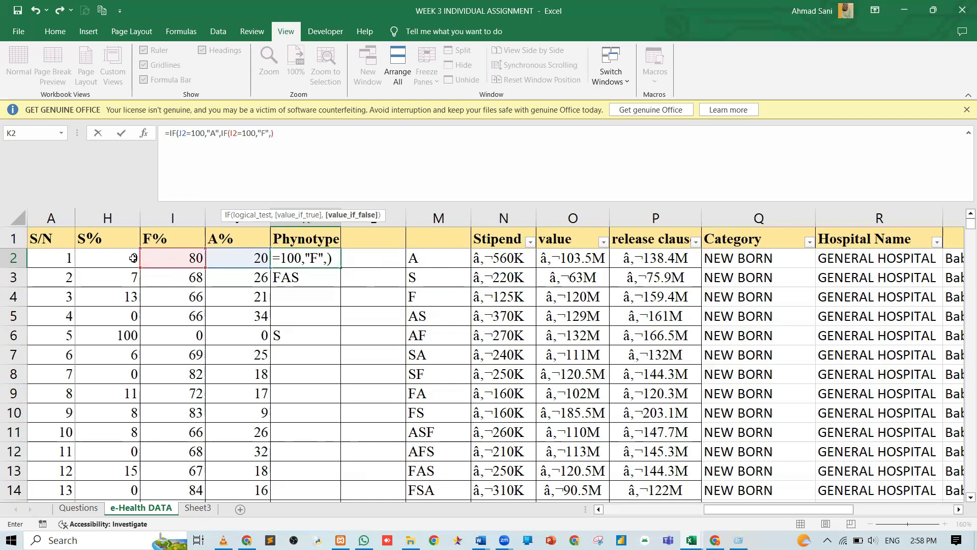
{"action": "type", "text": "IF("}
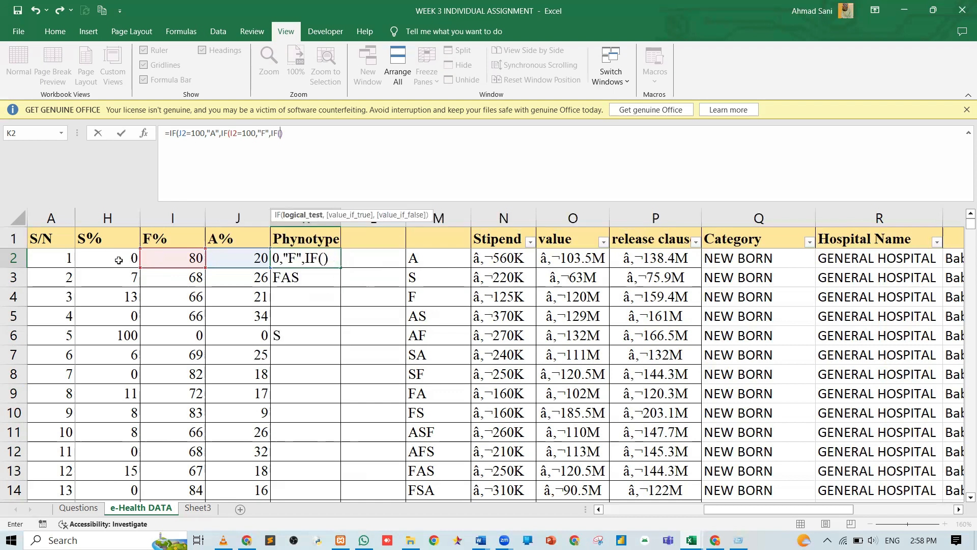
{"action": "left_click", "coordinate": [119, 260]}
{"action": "type", "text": "=100"}
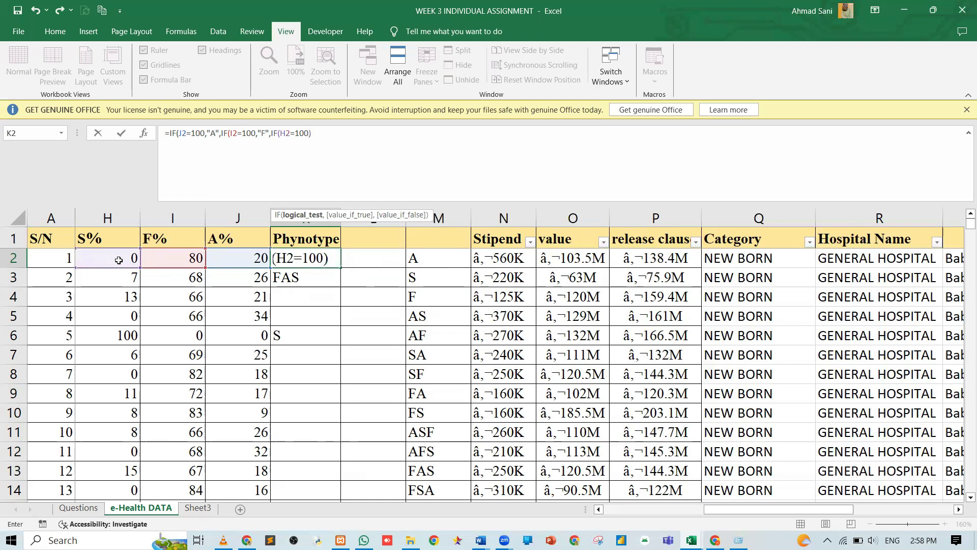
{"action": "type", "text": ","}
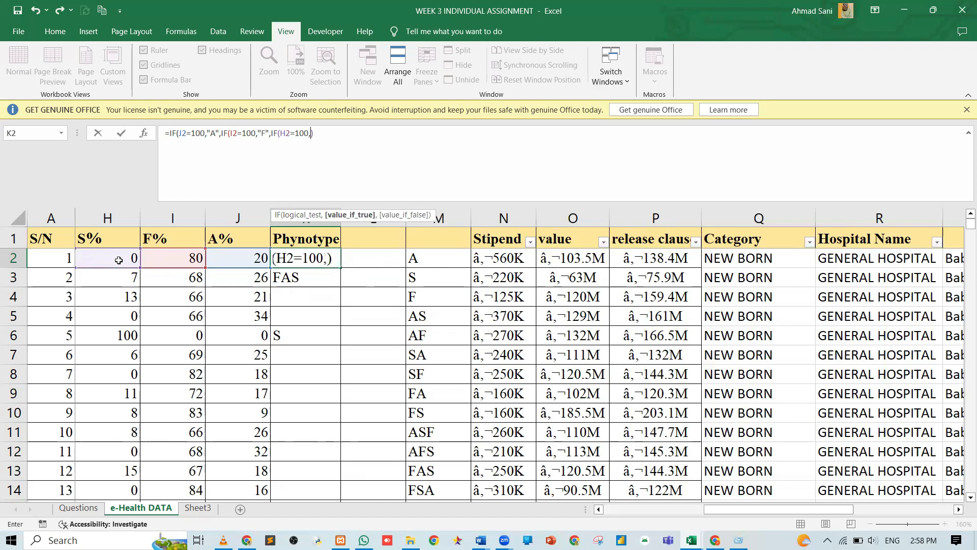
{"action": "type", "text": "\"S\""}
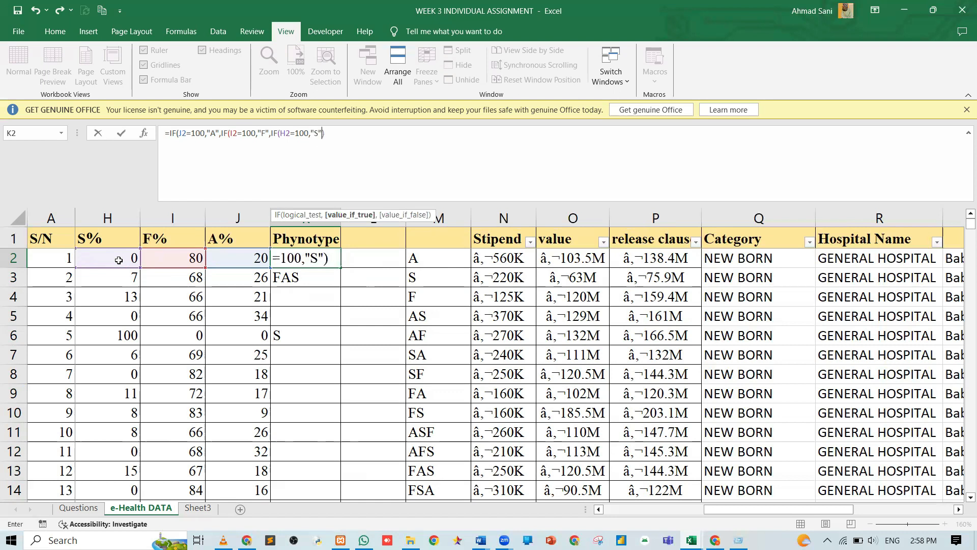
{"action": "type", "text": ","}
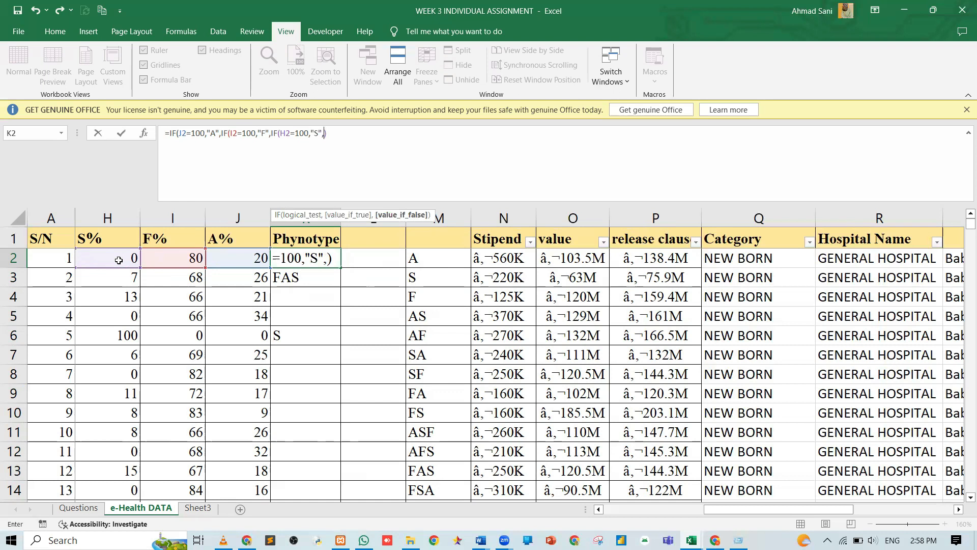
{"action": "type", "text": "IF("}
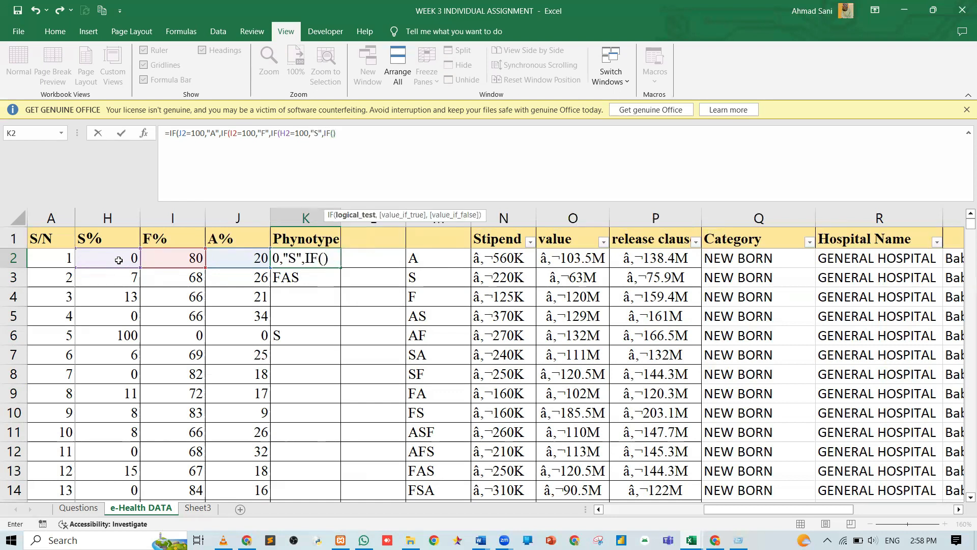
{"action": "left_click", "coordinate": [228, 256]}
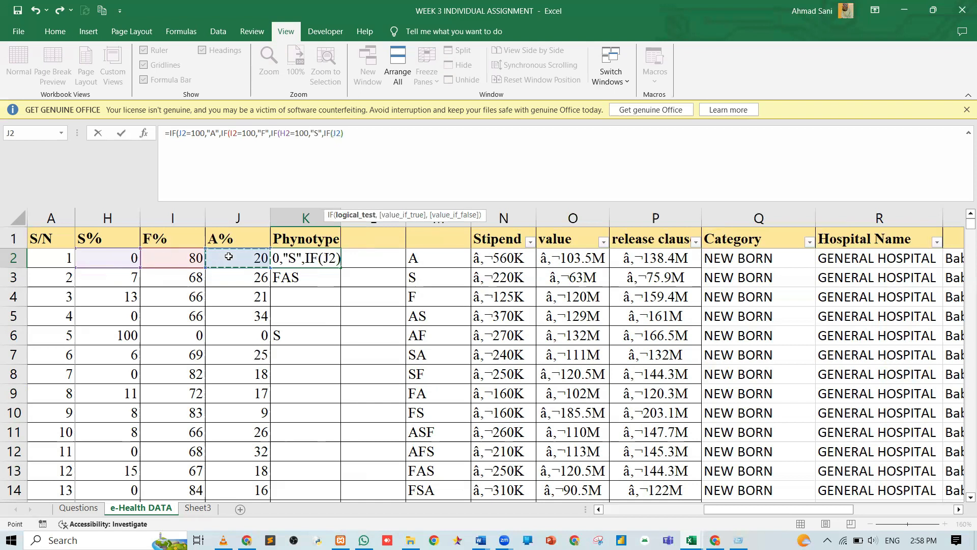
{"action": "type", "text": ">"}
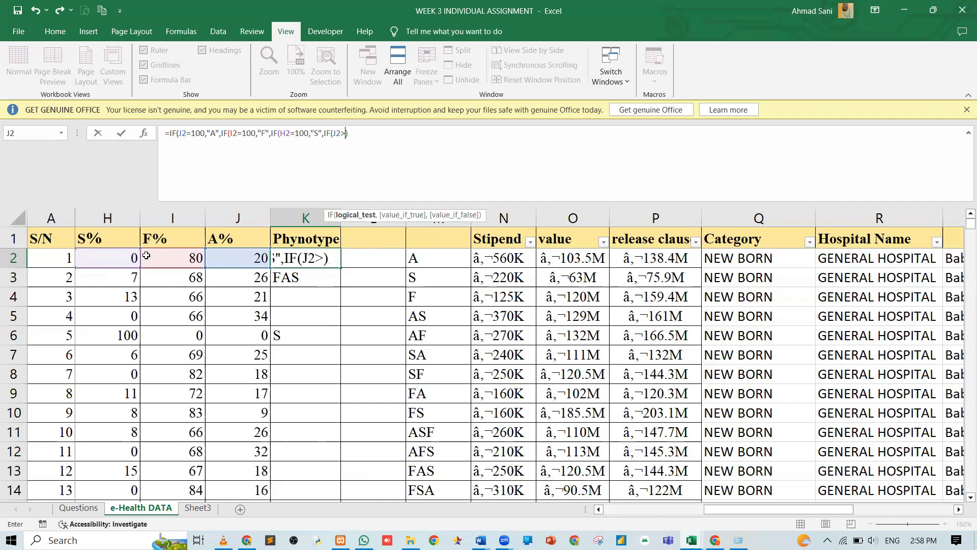
{"action": "left_click", "coordinate": [126, 257]}
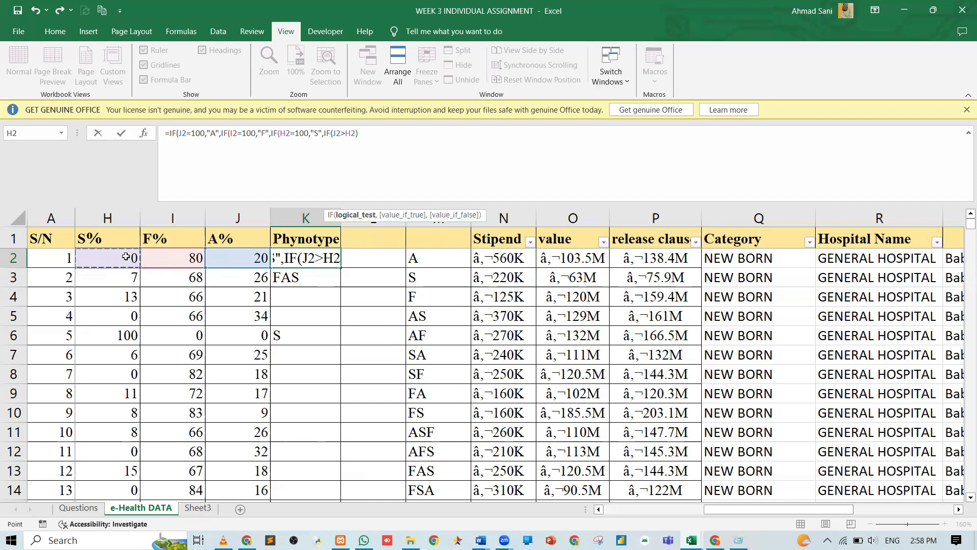
{"action": "key", "text": "BackSpace"}
{"action": "key", "text": "BackSpace"}
{"action": "key", "text": "BackSpace"}
{"action": "key", "text": "BackSpace"}
{"action": "key", "text": "BackSpace"}
{"action": "key", "text": "BackSpace"}
{"action": "type", "text": "A"}
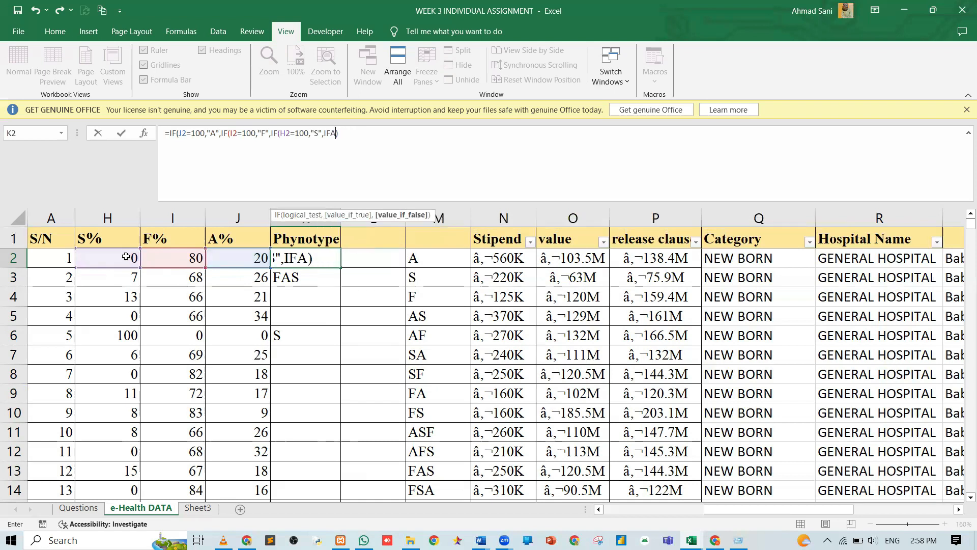
{"action": "key", "text": "BackSpace"}
Begin an AND condition as the fourth IF's logical test in the K2 formula, referencing J2 first.
{"action": "type", "text": "(AD"}
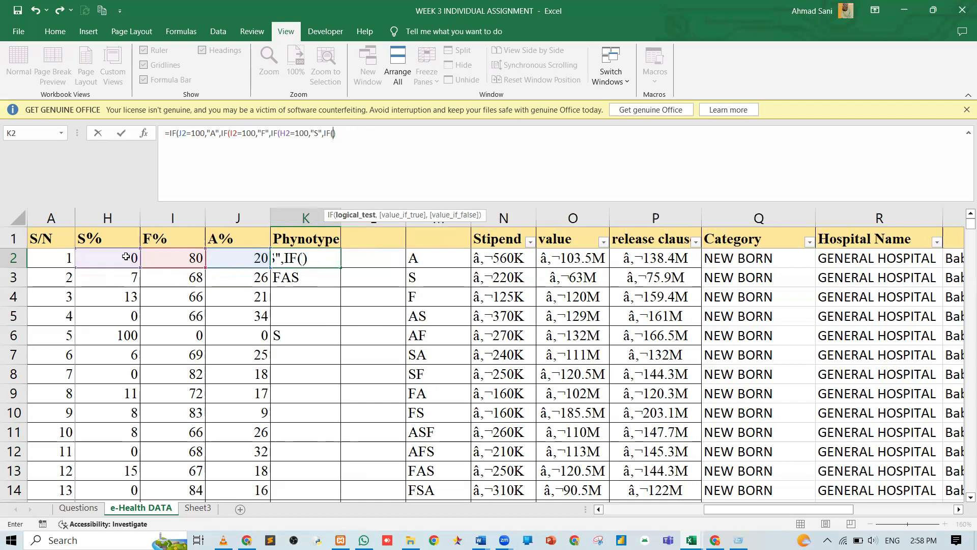
{"action": "key", "text": "BackSpace"}
{"action": "type", "text": "ND"}
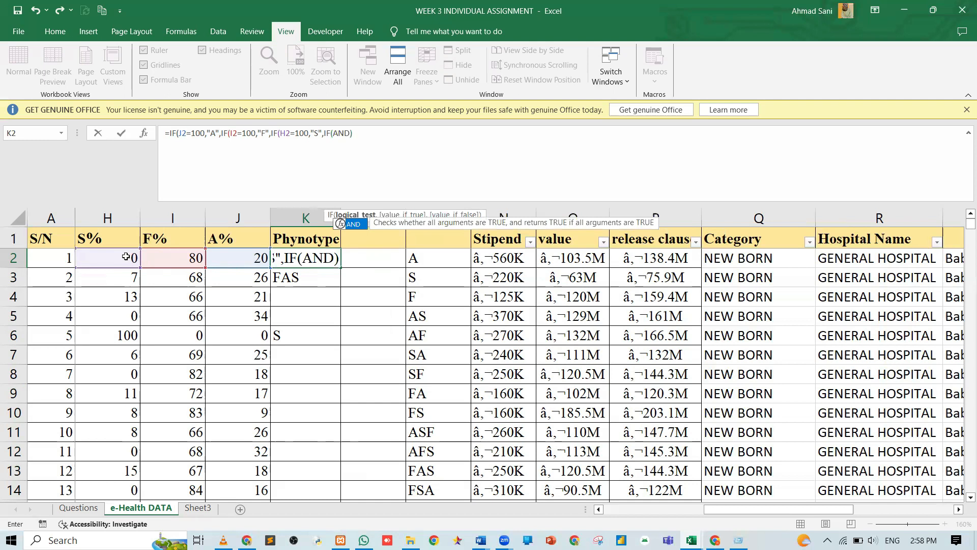
{"action": "type", "text": "("}
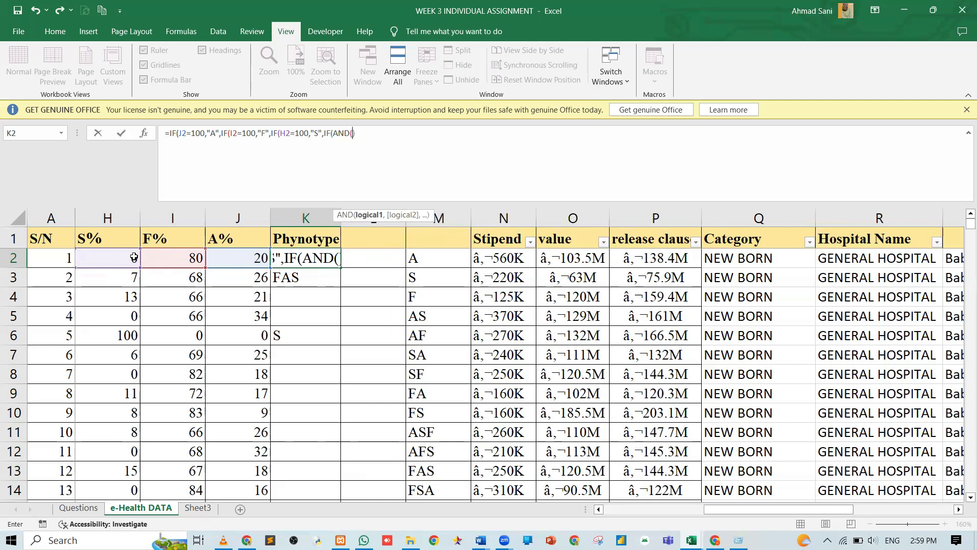
{"action": "left_click", "coordinate": [240, 260]}
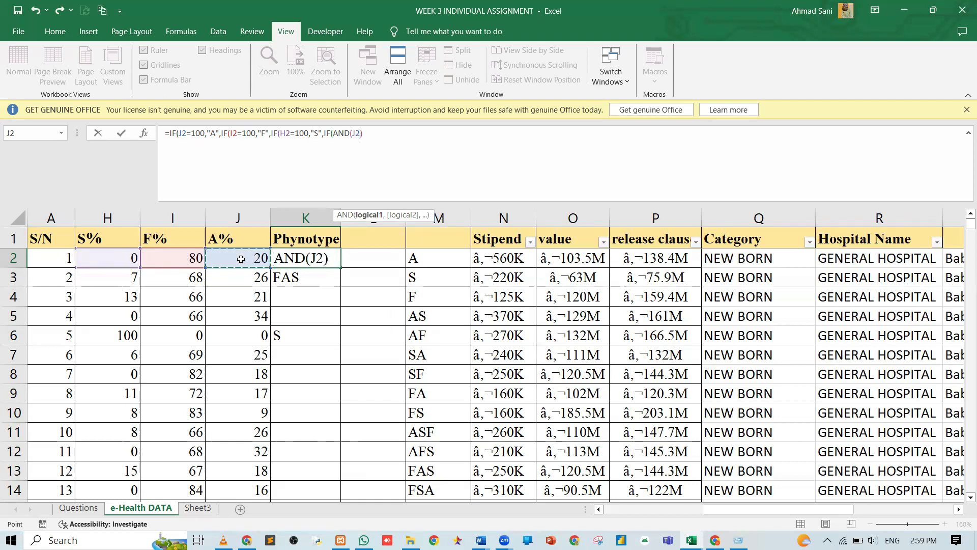
Complete the open AND test in K2's nested IF formula with the conditions J2>H2 and I2=0.
{"action": "type", "text": ">"}
{"action": "left_click", "coordinate": [121, 260]}
{"action": "type", "text": ","}
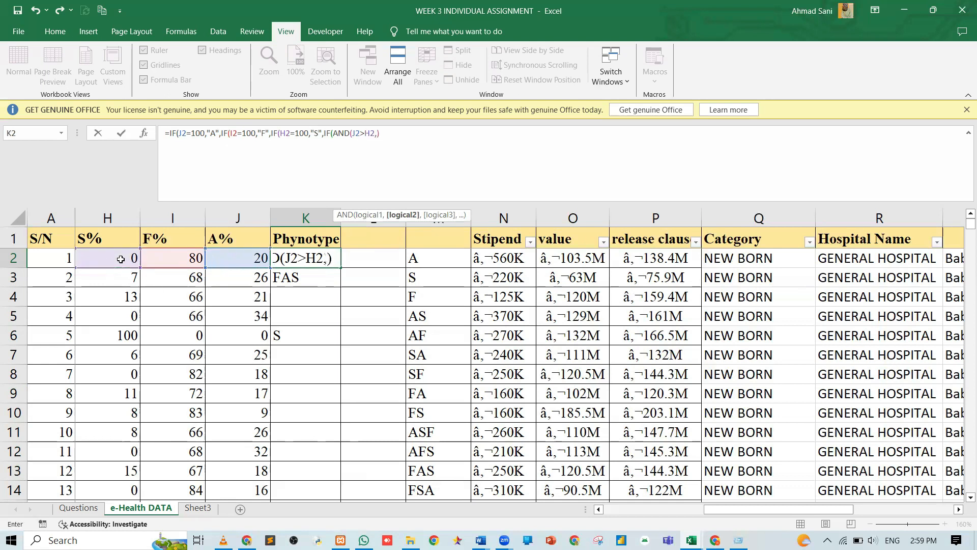
{"action": "left_click", "coordinate": [172, 256]}
{"action": "type", "text": "=0"}
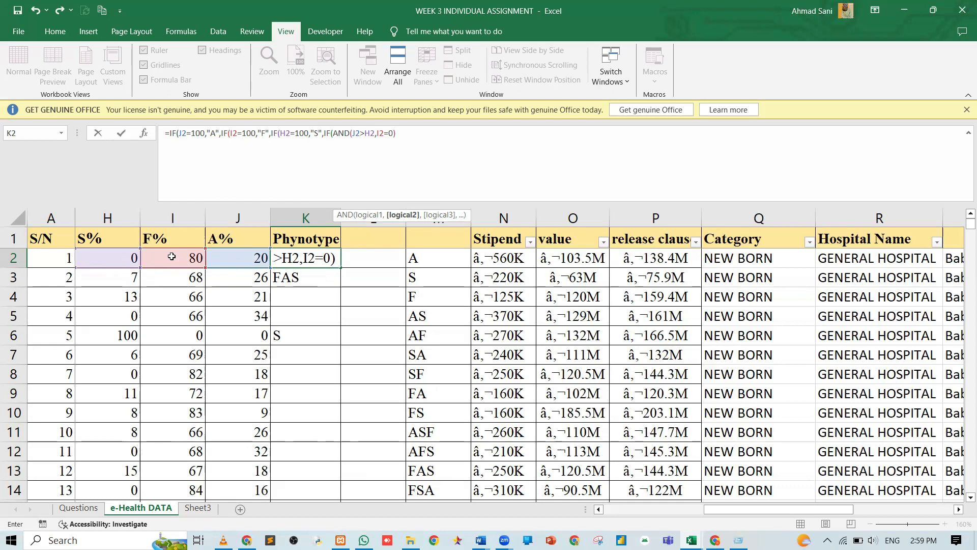
{"action": "type", "text": ",\"AS"}
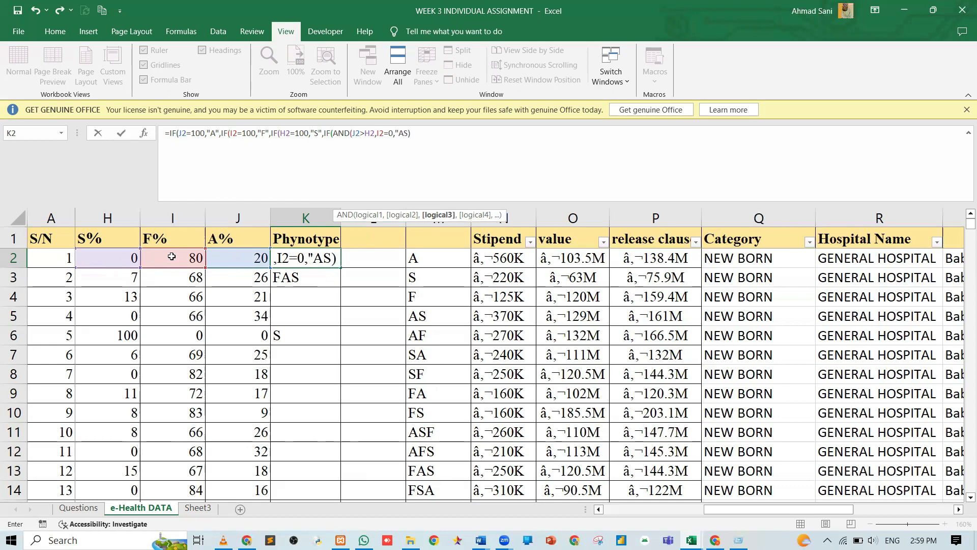
{"action": "type", "text": "\""}
{"action": "key", "text": "BackSpace"}
{"action": "key", "text": "BackSpace"}
{"action": "key", "text": "BackSpace"}
{"action": "key", "text": "BackSpace"}
{"action": "key", "text": "BackSpace"}
Close the AND test, return "AS" when it is true, and open another nested IF as the false value.
{"action": "type", "text": ")"}
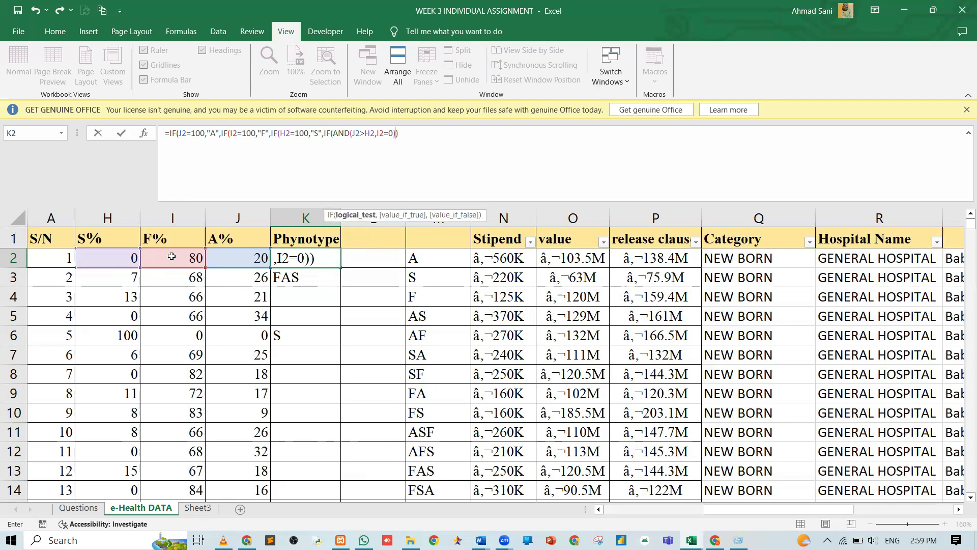
{"action": "type", "text": ",\"AS\","}
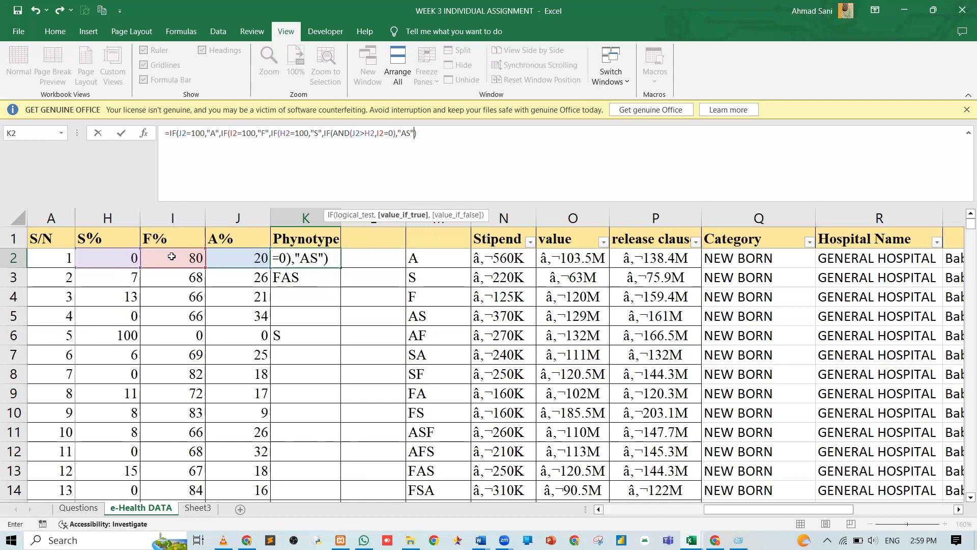
{"action": "type", "text": "IF"}
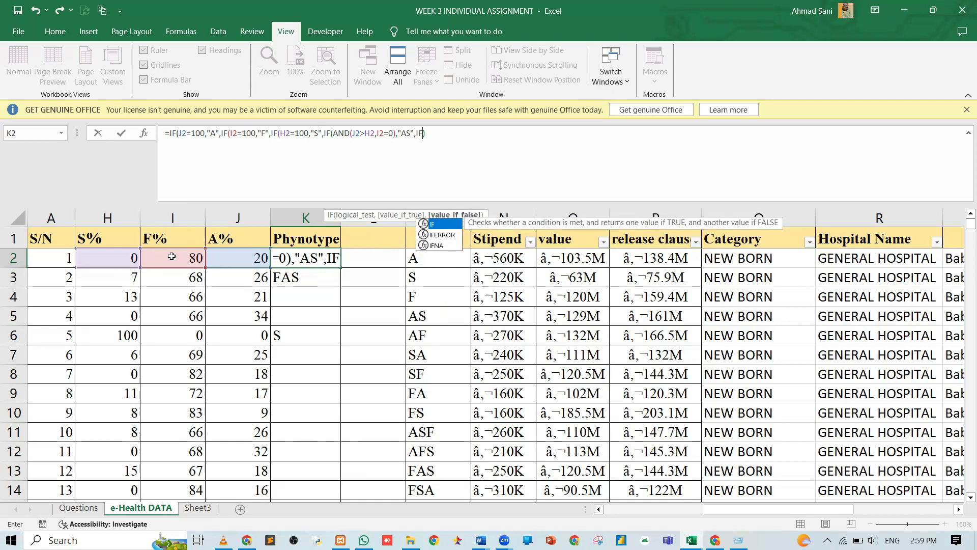
{"action": "type", "text": "("}
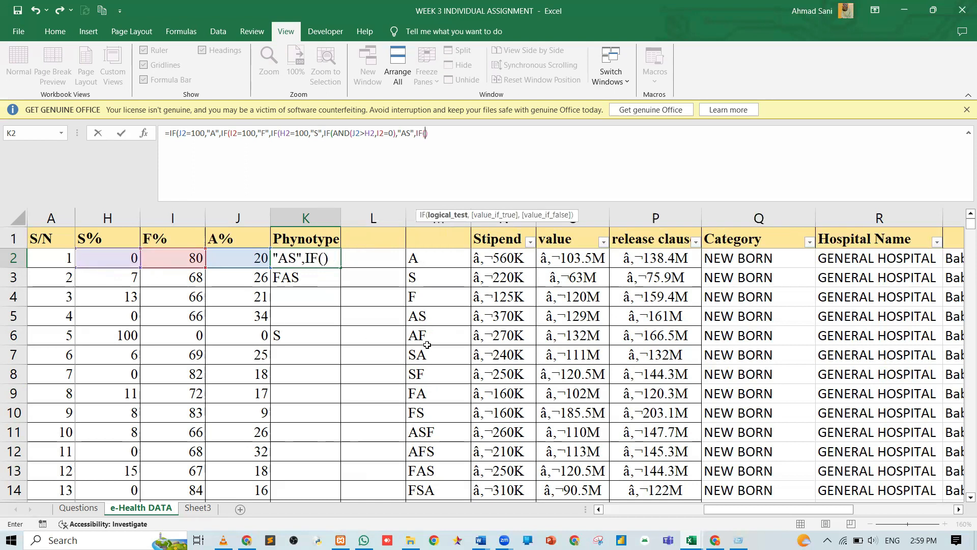
{"action": "left_click", "coordinate": [245, 260]}
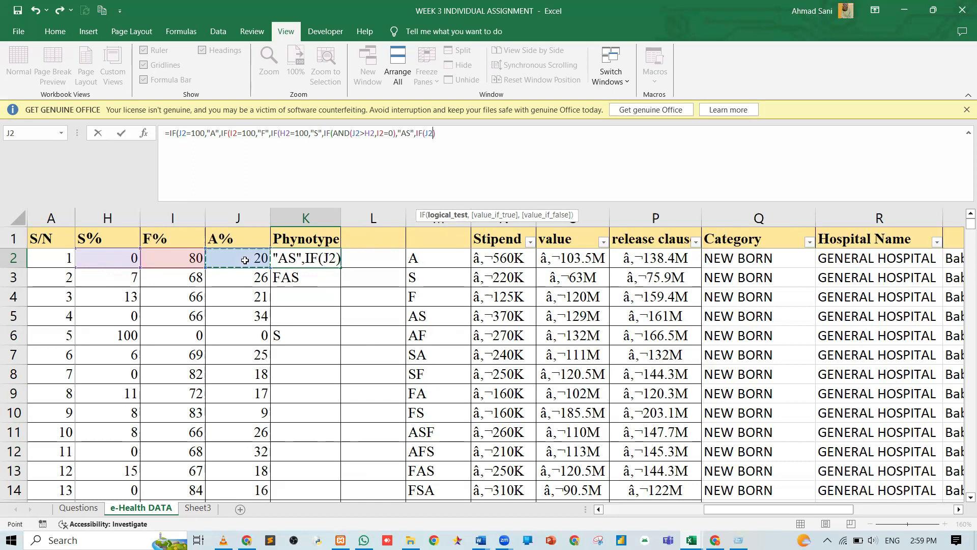
{"action": "key", "text": "BackSpace"}
{"action": "key", "text": "BackSpace"}
Enter an AND test in the new nested IF with the conditions J2>I2 and H2=0.
{"action": "type", "text": "AND"}
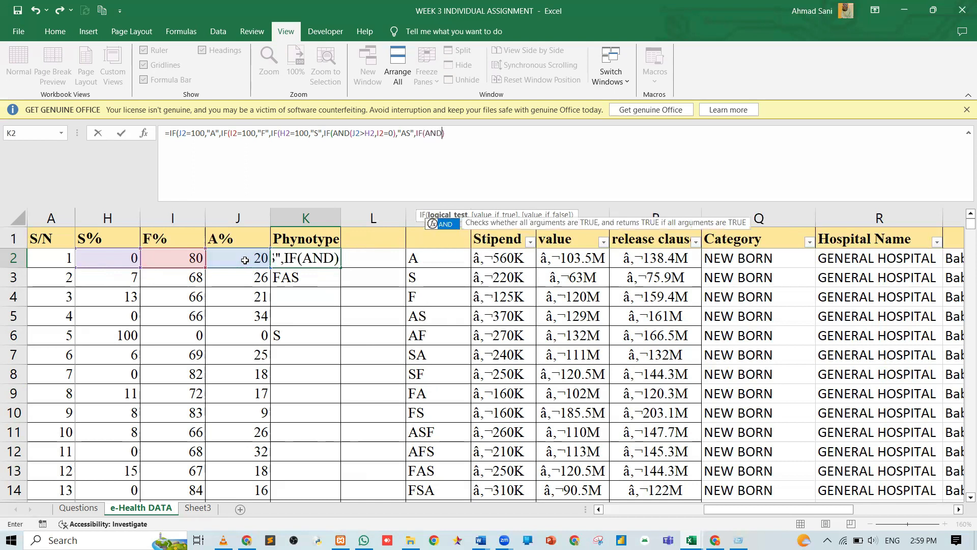
{"action": "type", "text": "("}
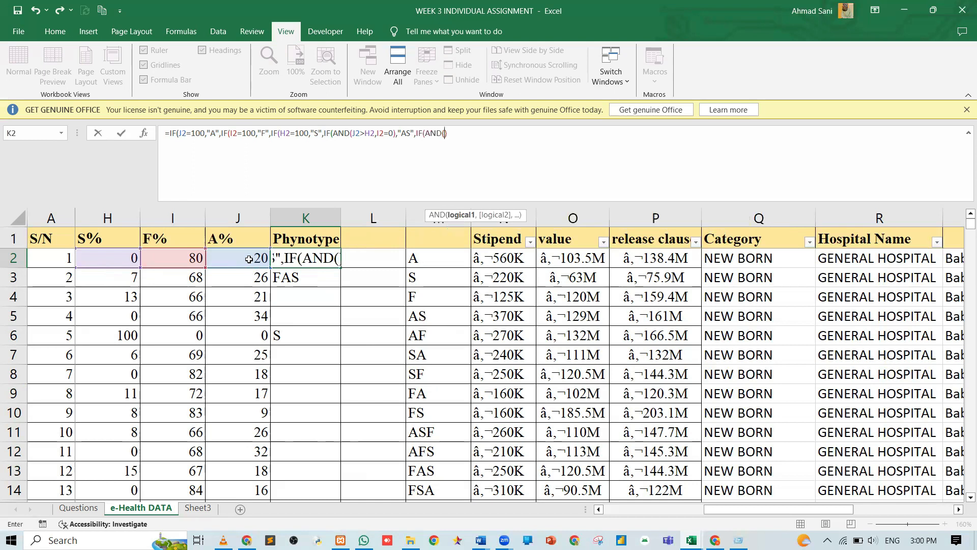
{"action": "left_click", "coordinate": [249, 259]}
{"action": "type", "text": ">"}
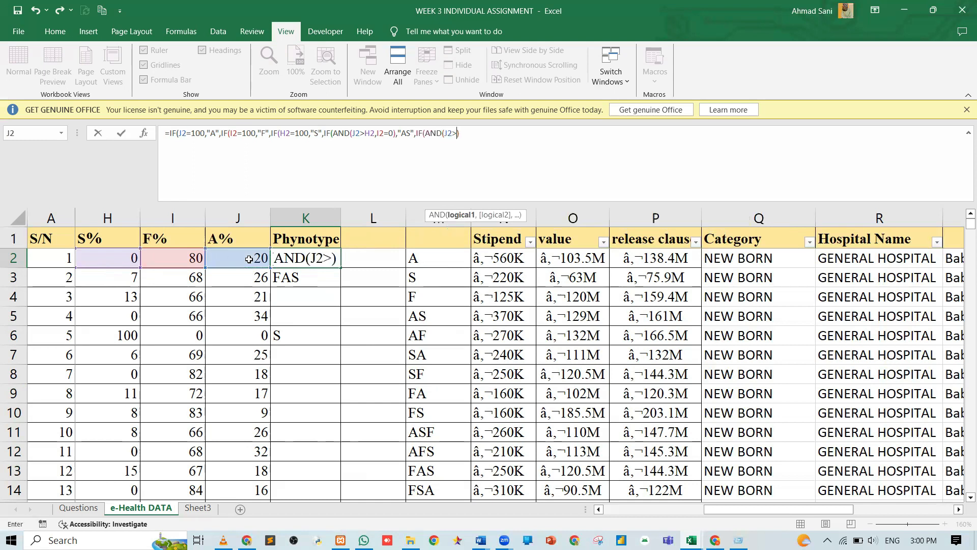
{"action": "left_click", "coordinate": [167, 256]}
{"action": "type", "text": ","}
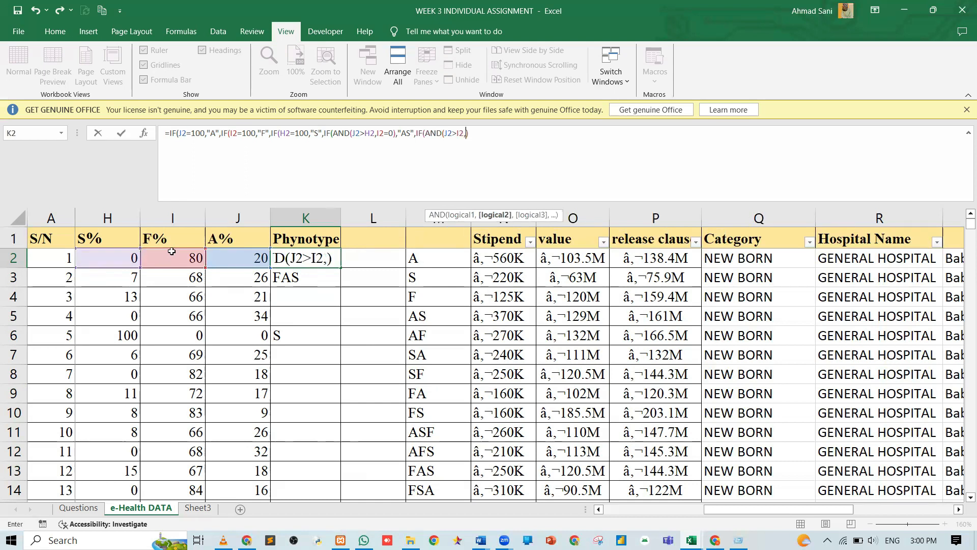
{"action": "left_click", "coordinate": [119, 257]}
{"action": "type", "text": "=0"}
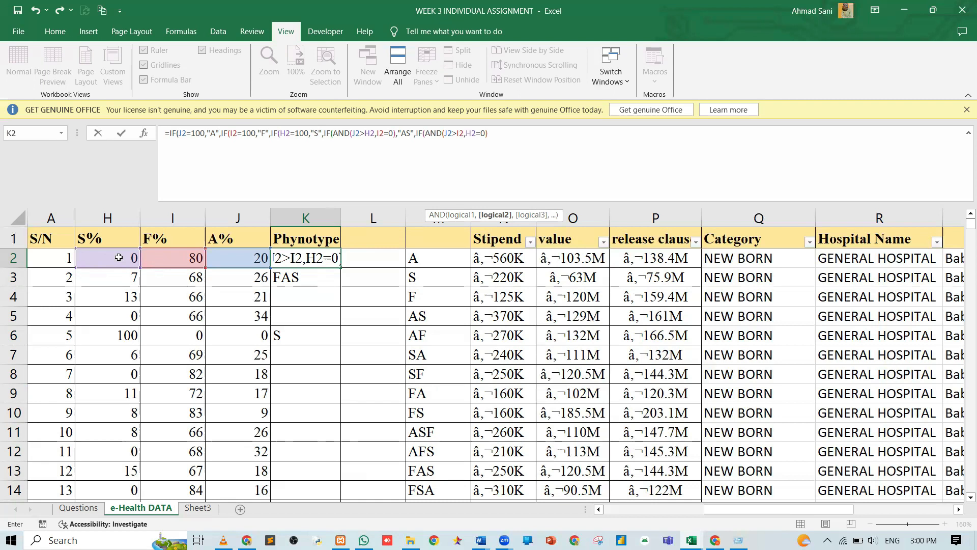
Close this AND test, return "AF" when it is true, and open a further nested IF as the false value.
{"action": "type", "text": "),"}
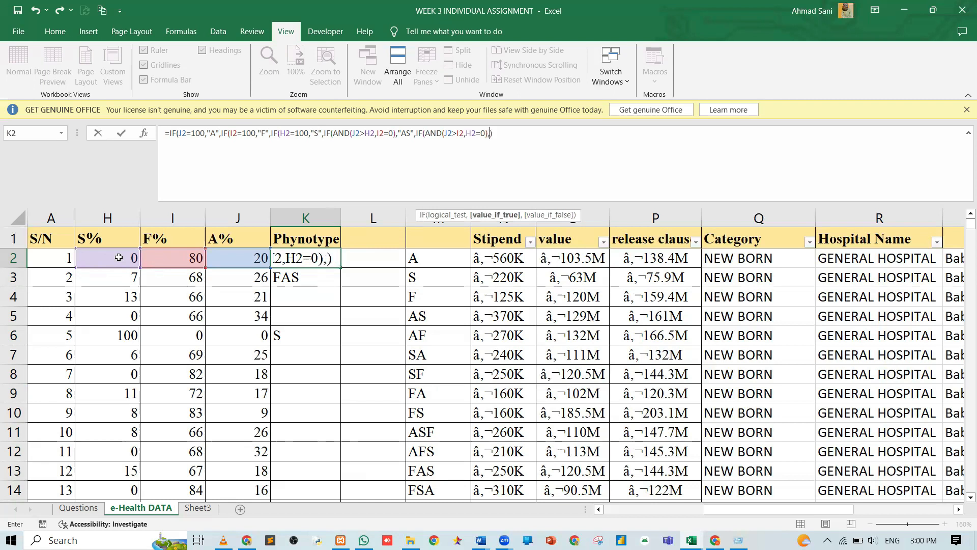
{"action": "type", "text": "\"AF"}
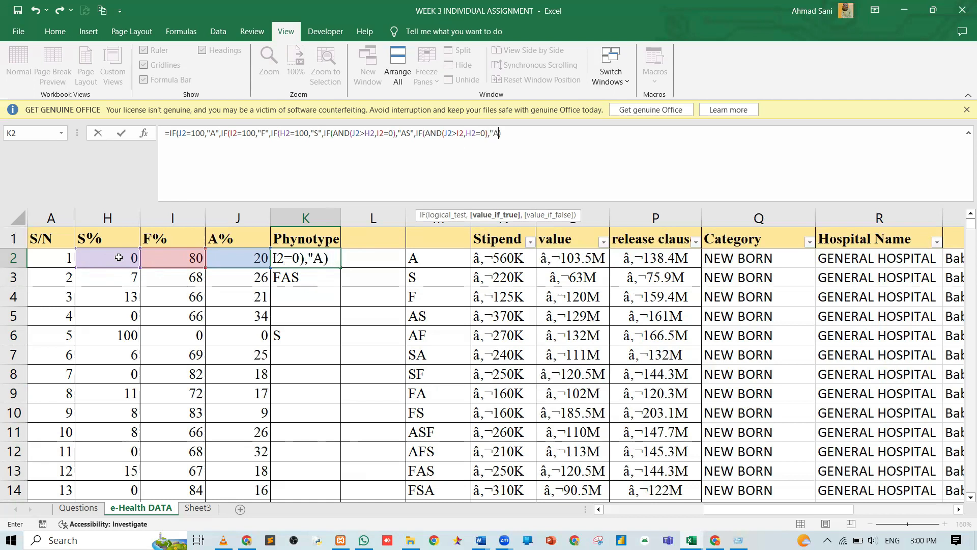
{"action": "type", "text": "\""}
{"action": "type", "text": ",IF"}
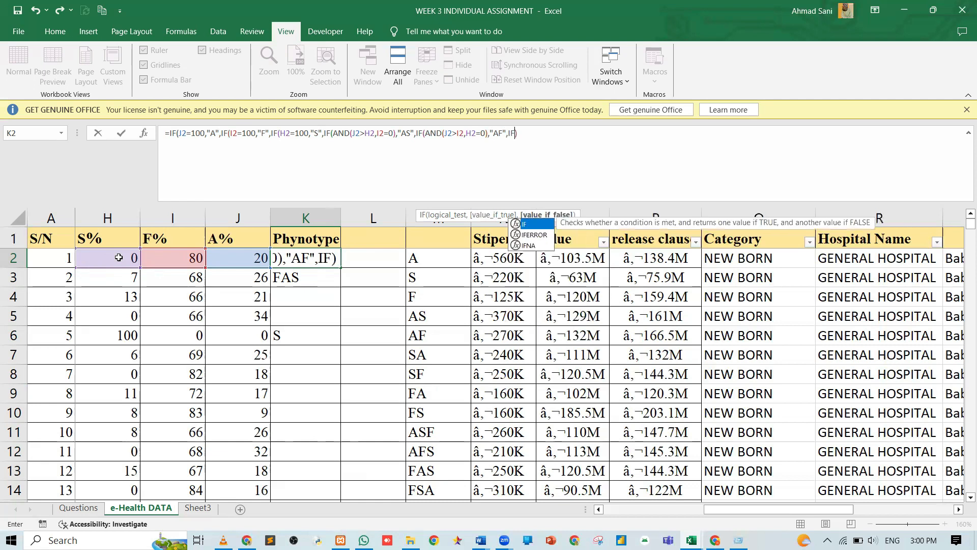
{"action": "type", "text": "("}
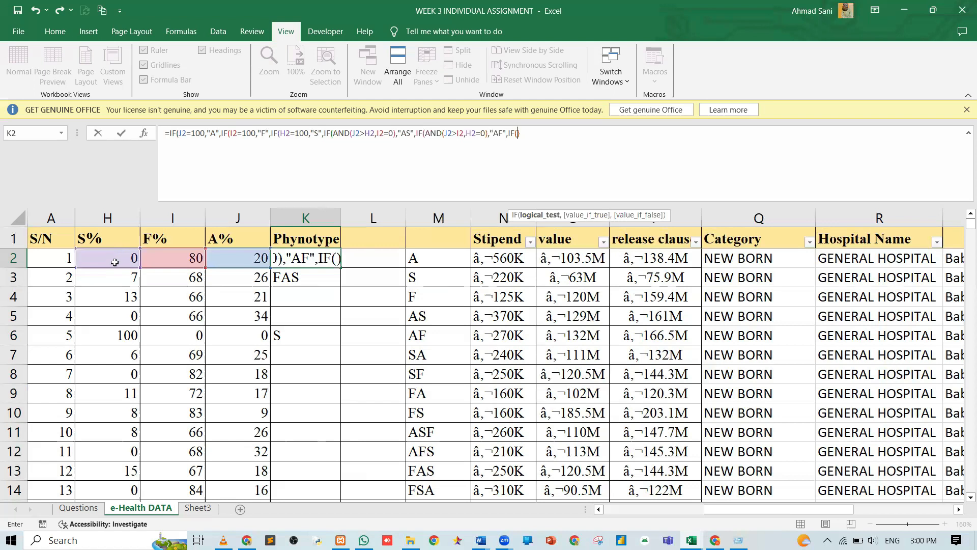
{"action": "left_click", "coordinate": [114, 262]}
{"action": "type", "text": ">"}
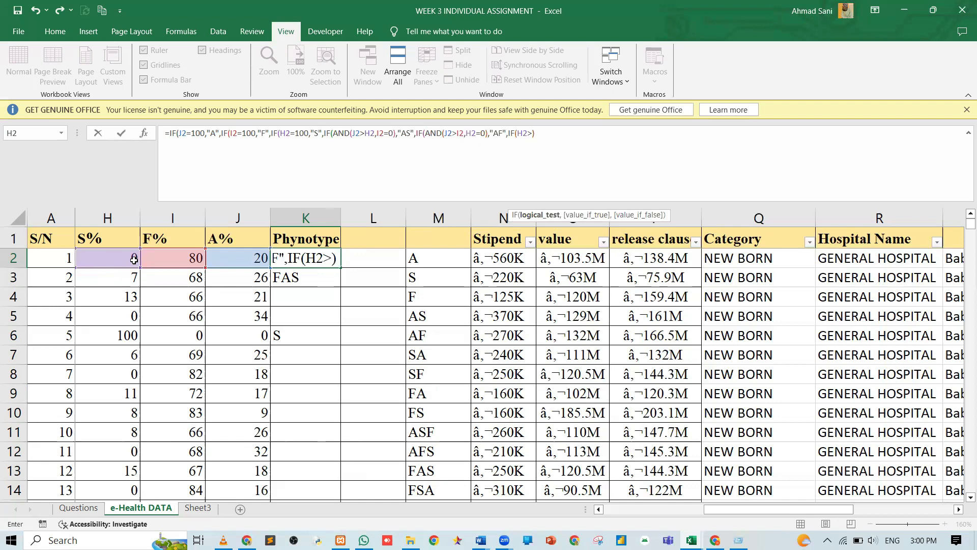
{"action": "key", "text": "BackSpace"}
{"action": "key", "text": "BackSpace"}
{"action": "key", "text": "BackSpace"}
Enter an AND test in the innermost IF with the conditions H2>J2 and I2=0.
{"action": "type", "text": "AND"}
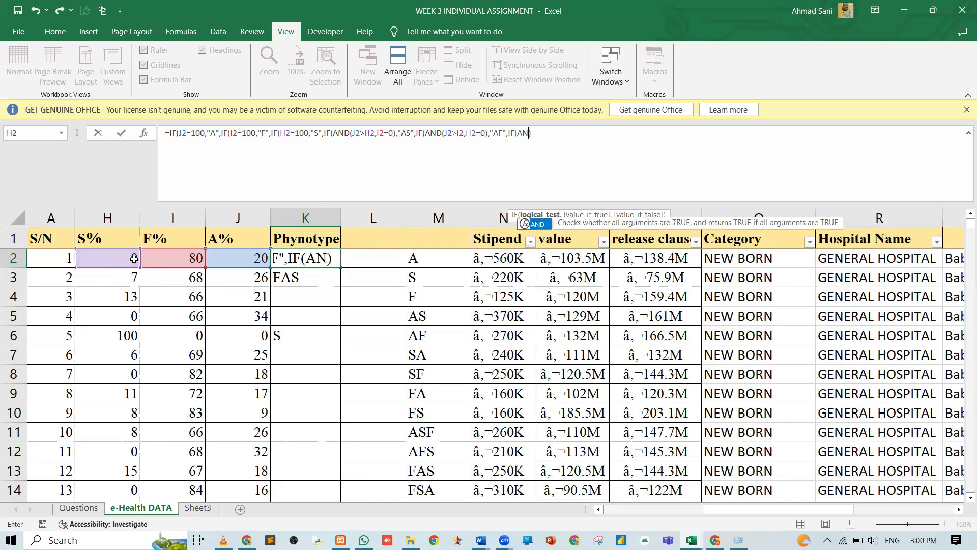
{"action": "type", "text": "("}
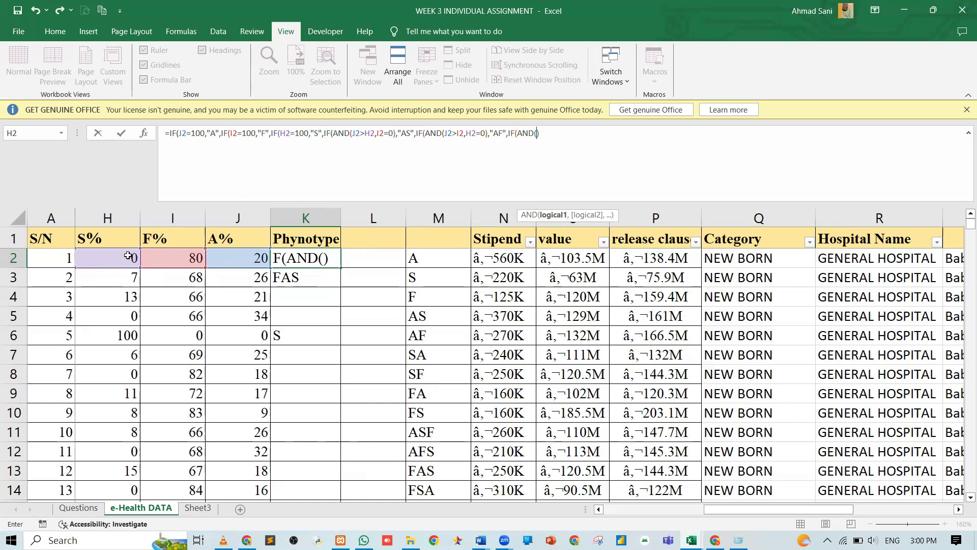
{"action": "left_click", "coordinate": [112, 257]}
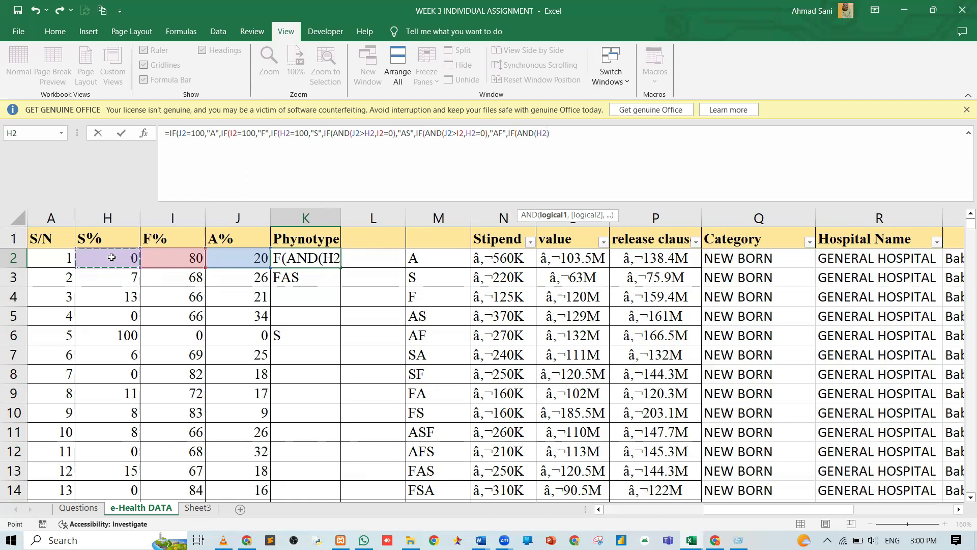
{"action": "type", "text": ">"}
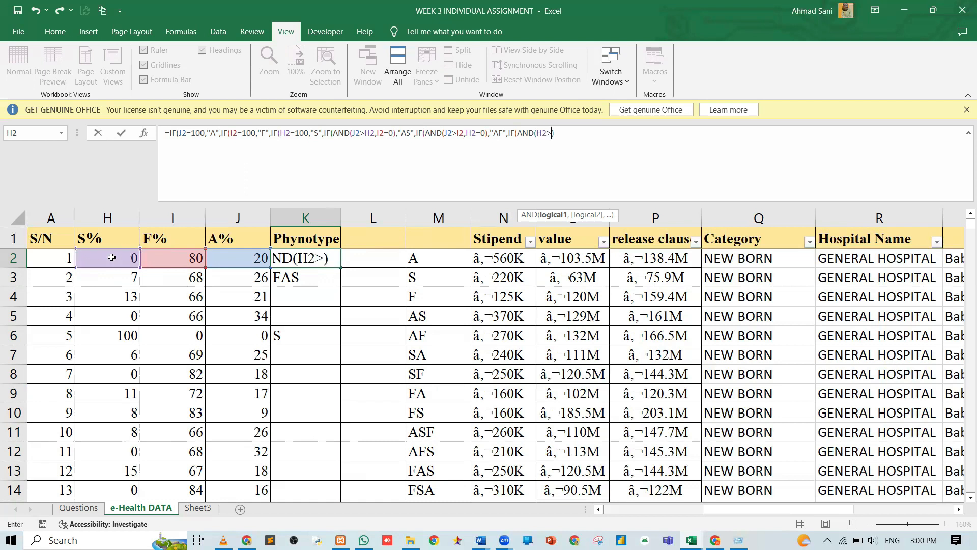
{"action": "left_click", "coordinate": [229, 258]}
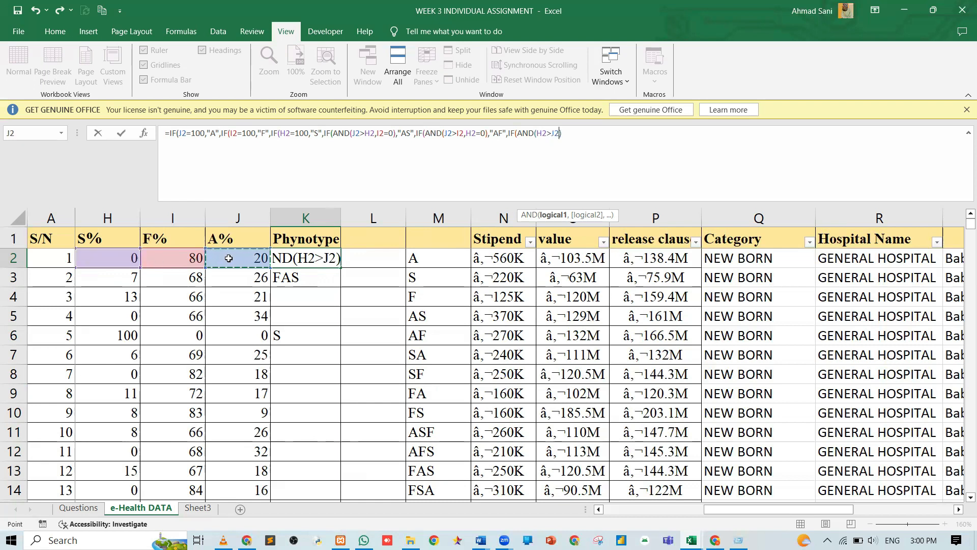
{"action": "type", "text": ","}
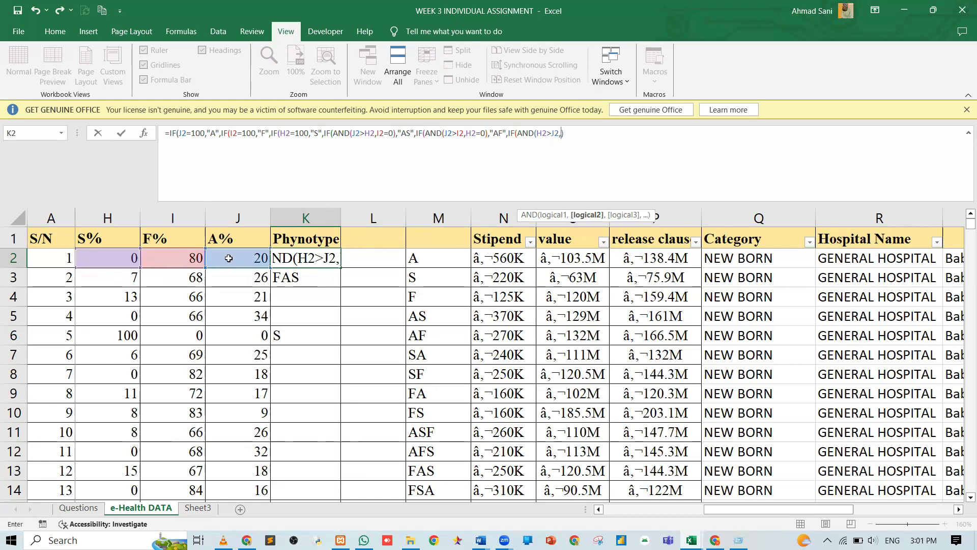
{"action": "left_click", "coordinate": [186, 258]}
{"action": "type", "text": "=0"}
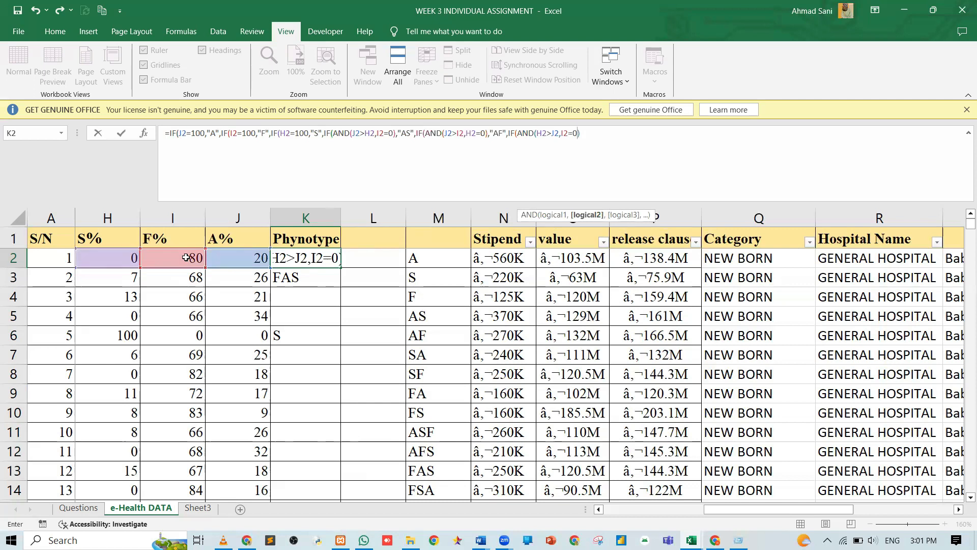
Close the H2>J2 AND test and return "SA" when it is true.
{"action": "type", "text": ")"}
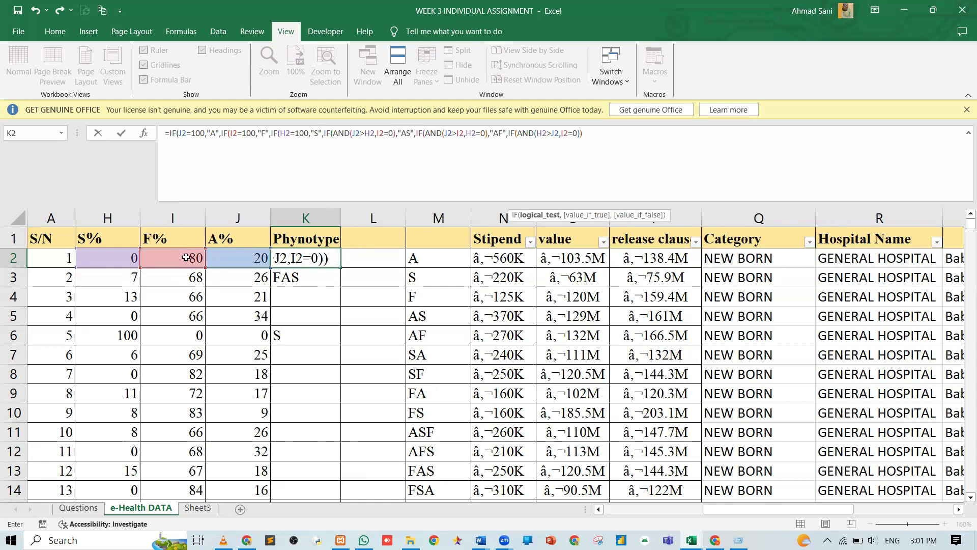
{"action": "type", "text": ",\""}
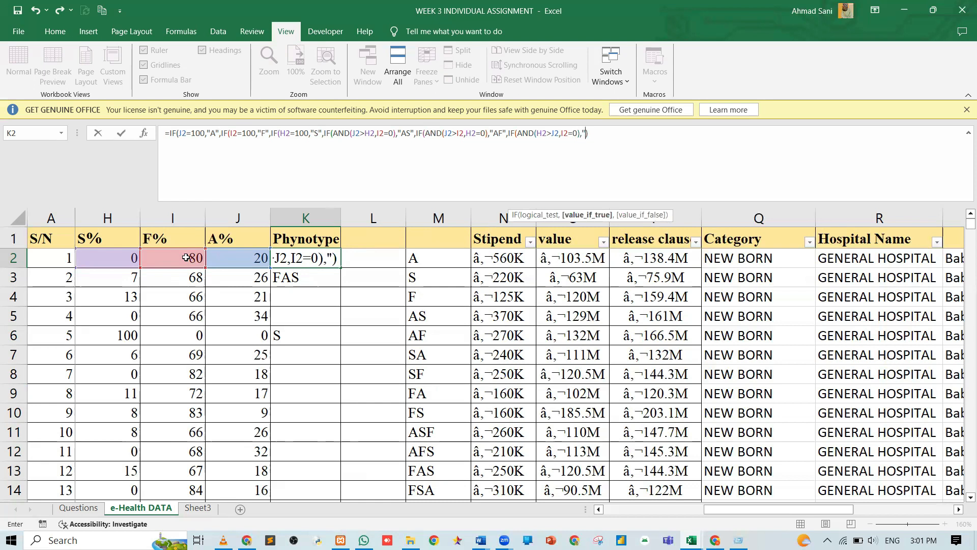
{"action": "type", "text": "SA\""}
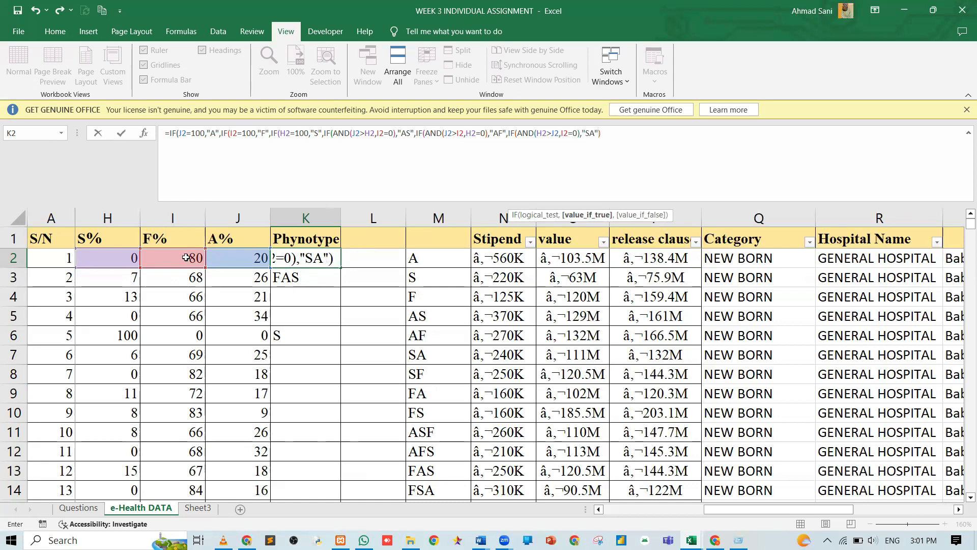
{"action": "type", "text": ","}
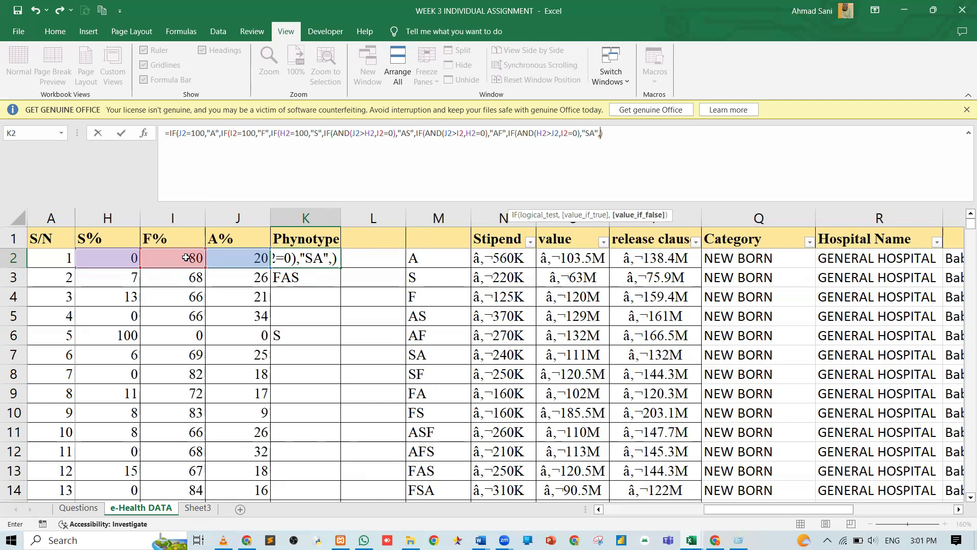
Add another nested IF as the false value, with an AND test requiring H2>I2 and J2=0.
{"action": "type", "text": "IF(AND"}
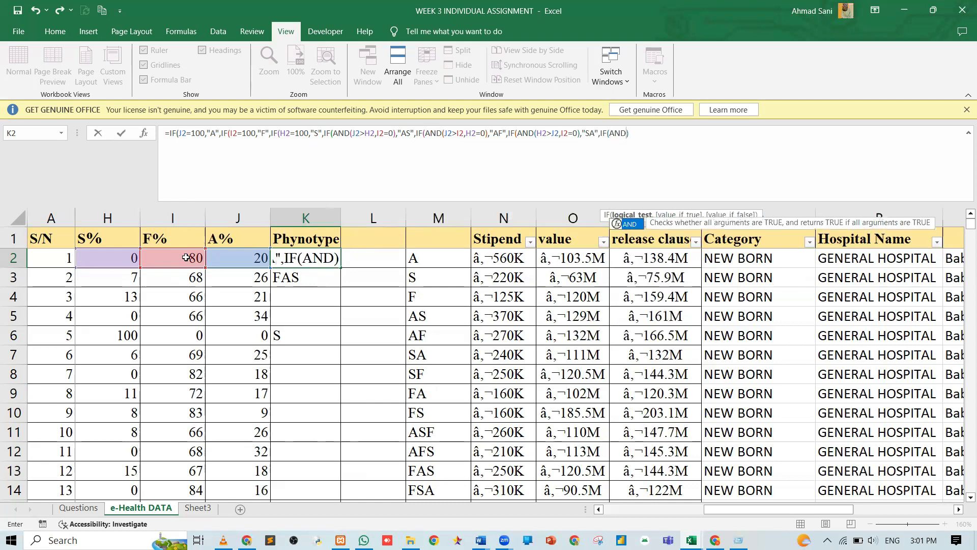
{"action": "type", "text": "("}
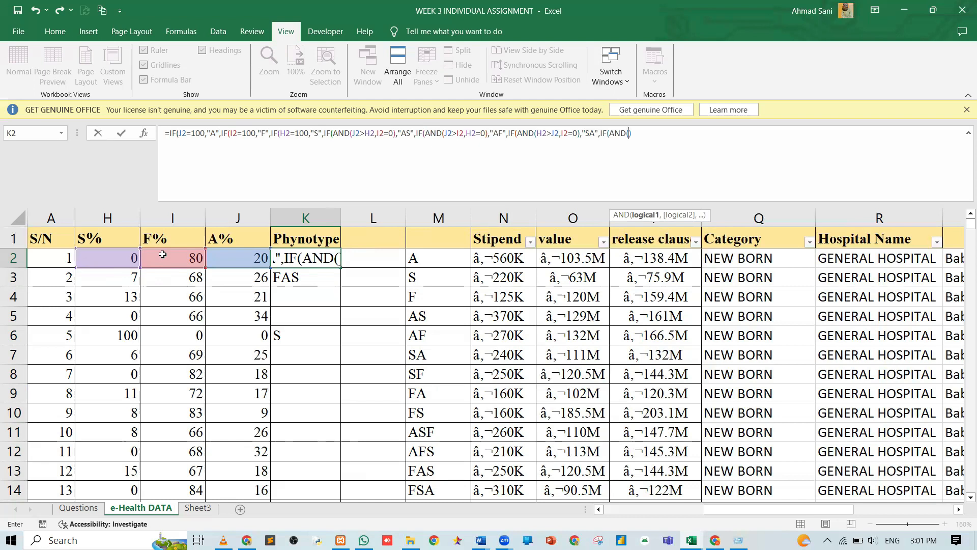
{"action": "left_click", "coordinate": [129, 258]}
{"action": "type", "text": ">"}
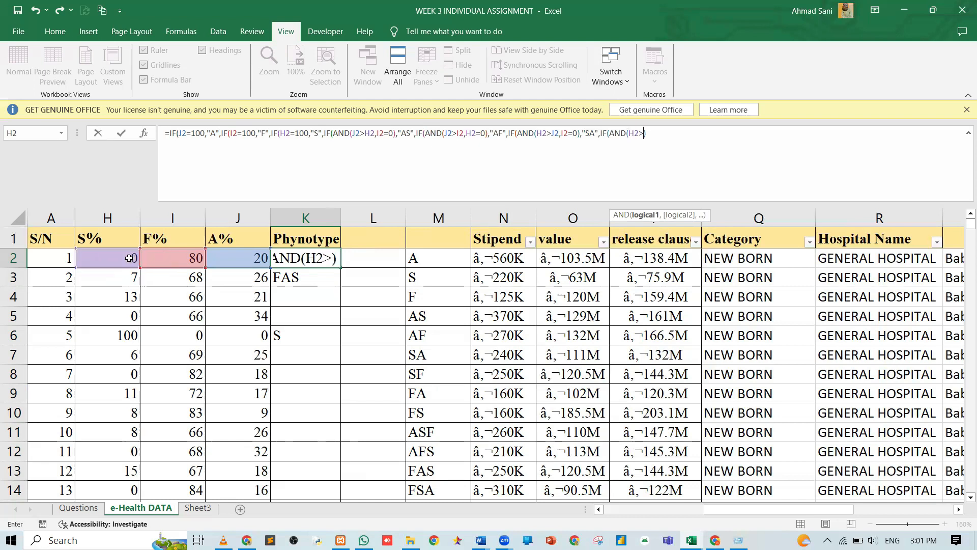
{"action": "left_click", "coordinate": [168, 259]}
{"action": "type", "text": ","}
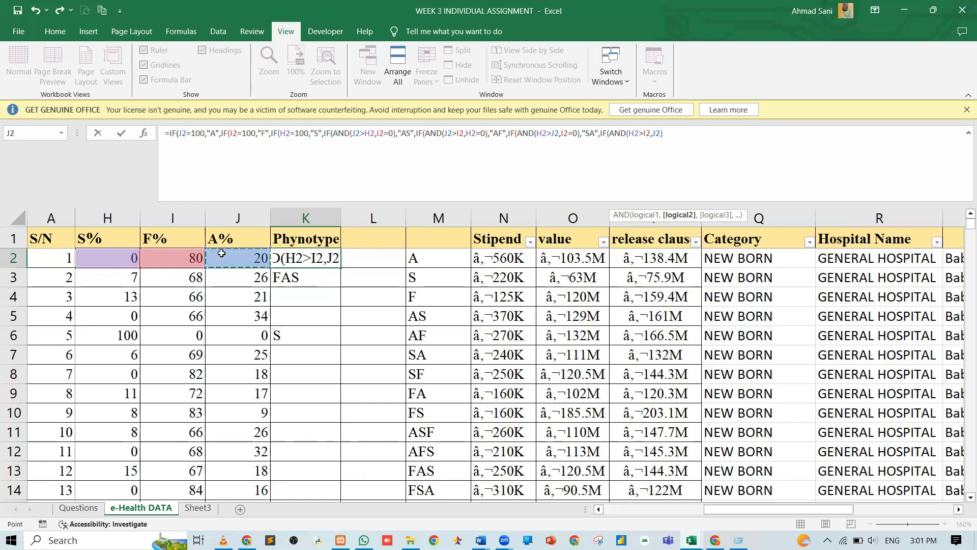
{"action": "type", "text": "=0"}
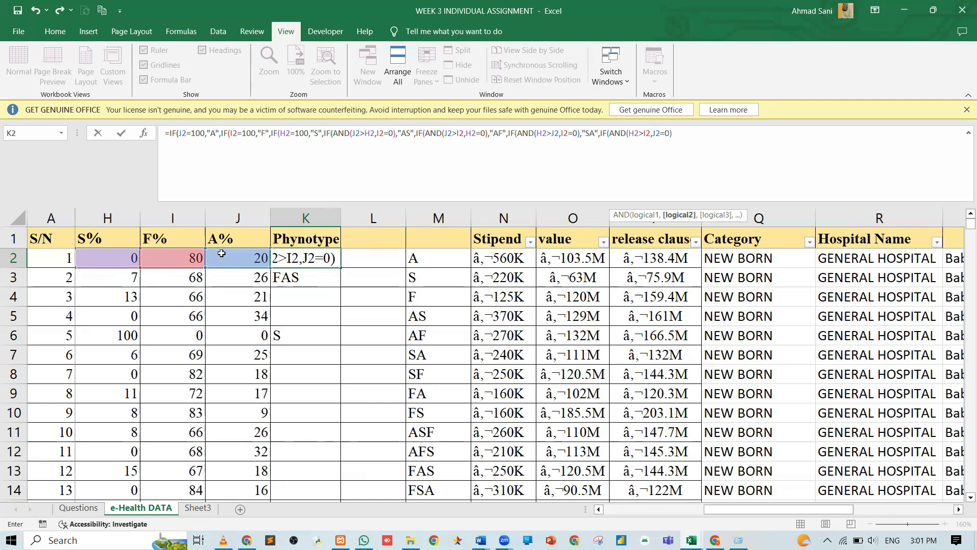
{"action": "type", "text": "),"}
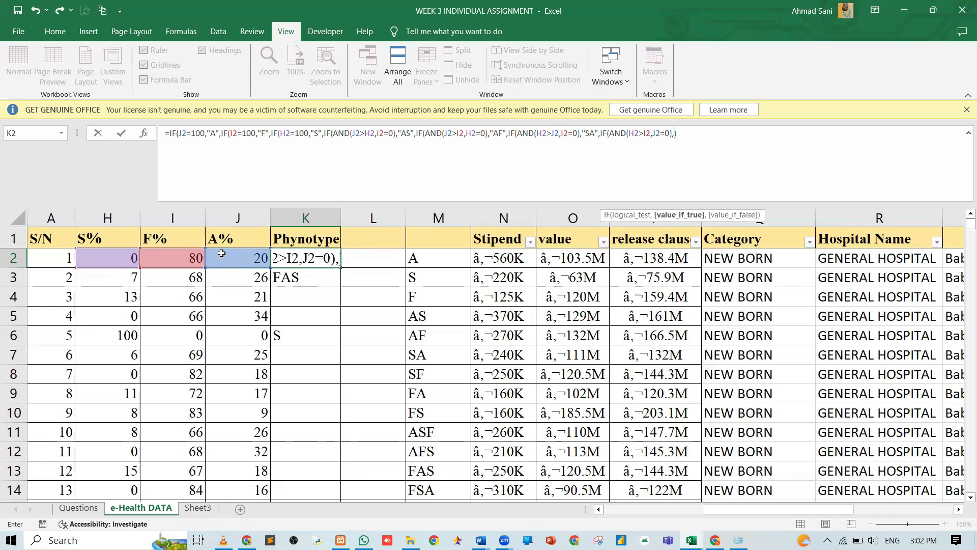
Return "SF" when the H2>I2 AND test is true and open a further nested IF as the false value.
{"action": "type", "text": "\"SF"}
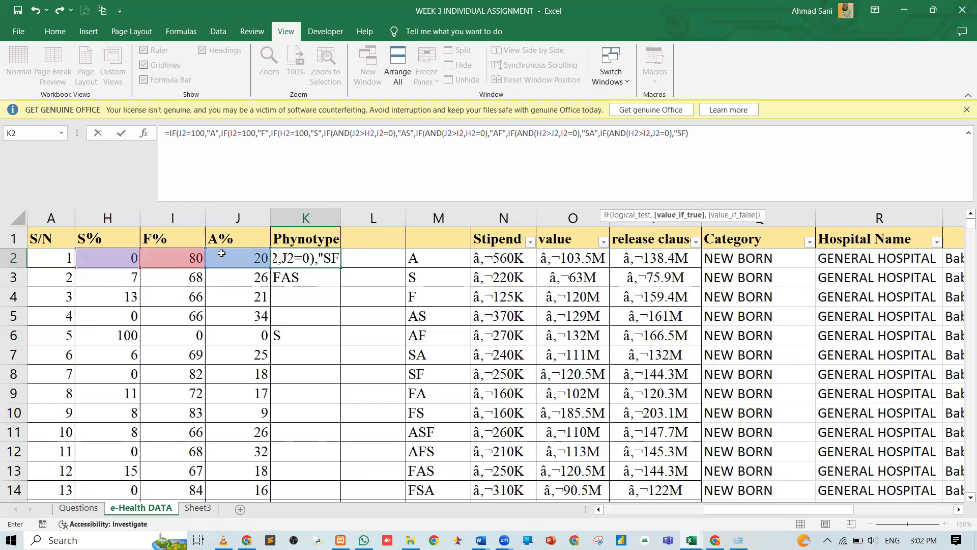
{"action": "type", "text": "\")"}
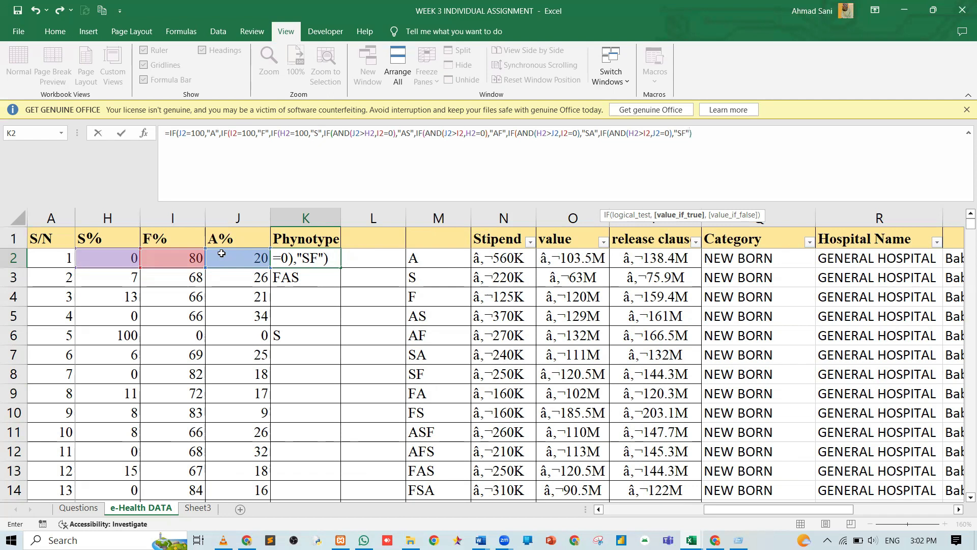
{"action": "type", "text": ","}
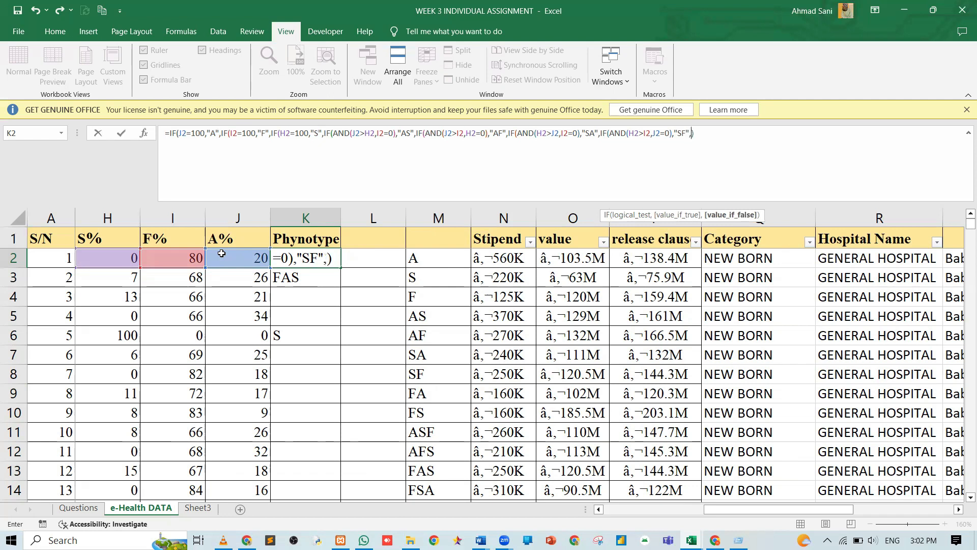
{"action": "type", "text": "IF("}
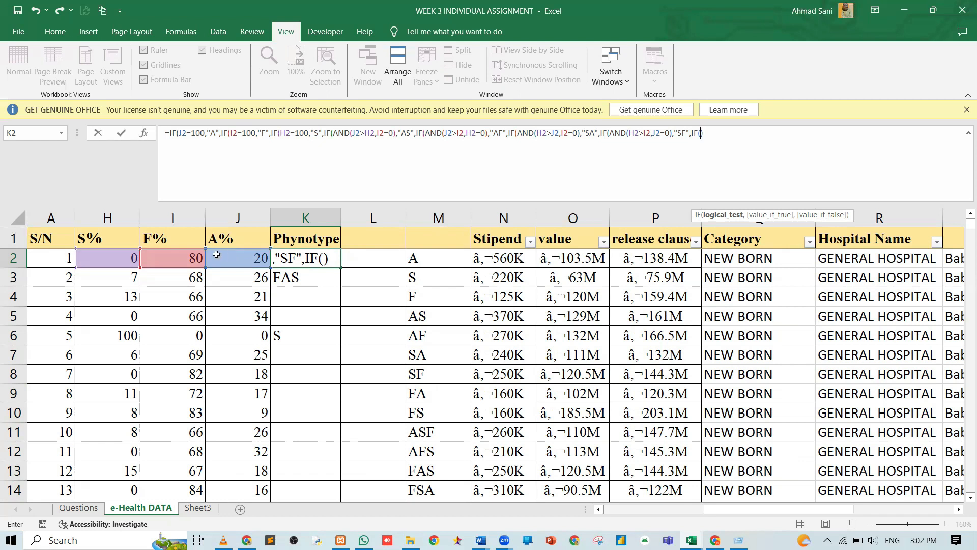
{"action": "left_click", "coordinate": [186, 261]}
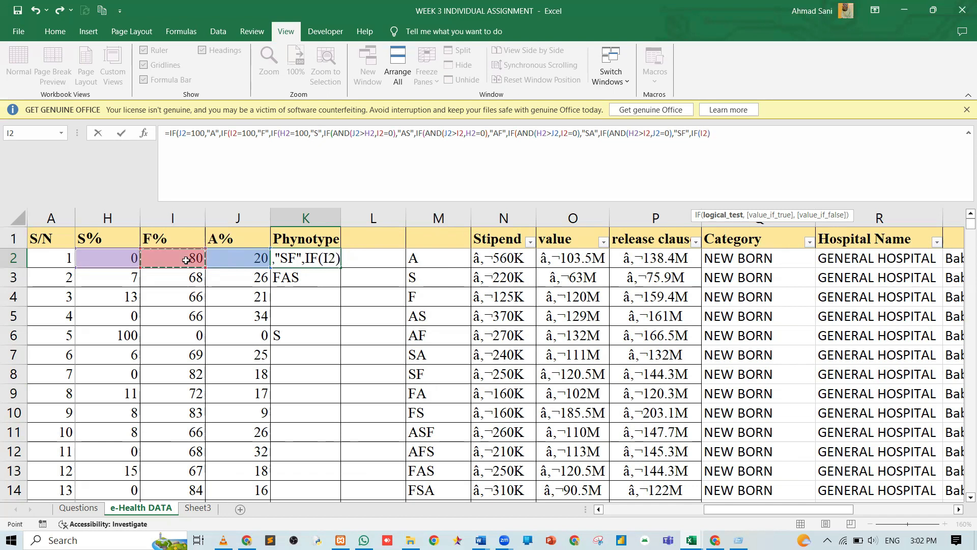
{"action": "type", "text": ">"}
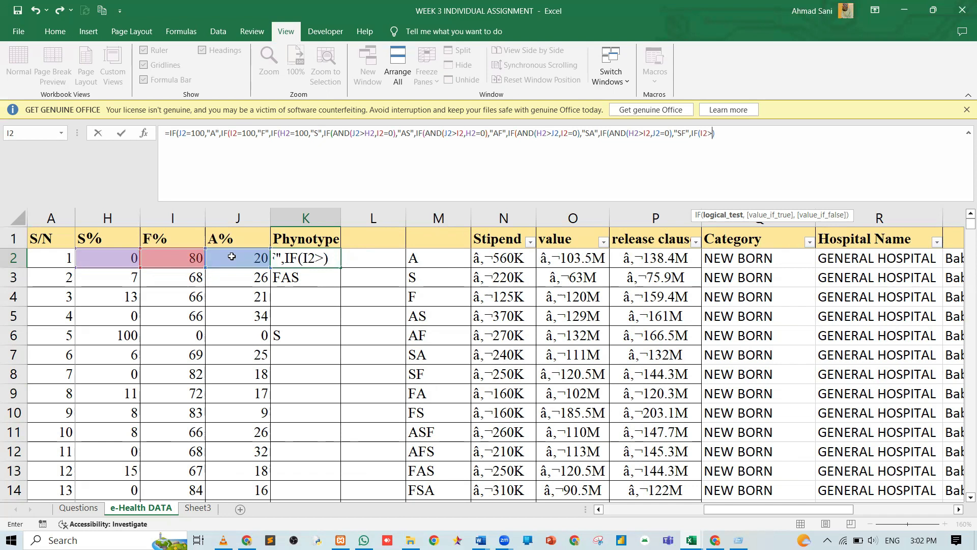
{"action": "key", "text": "BackSpace"}
{"action": "key", "text": "BackSpace"}
{"action": "key", "text": "BackSpace"}
Enter an AND test in the innermost IF with the conditions I2>J2 and H2=0.
{"action": "type", "text": "AND"}
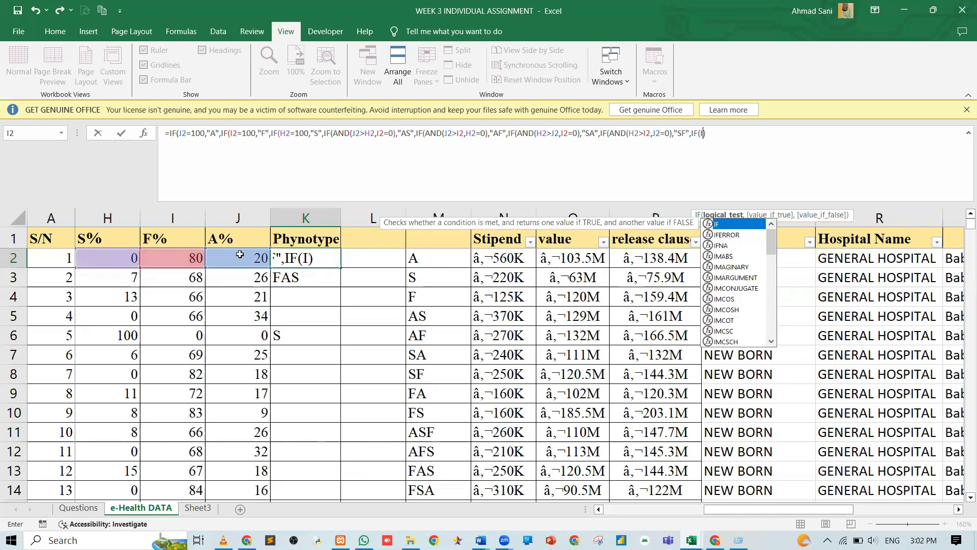
{"action": "type", "text": "("}
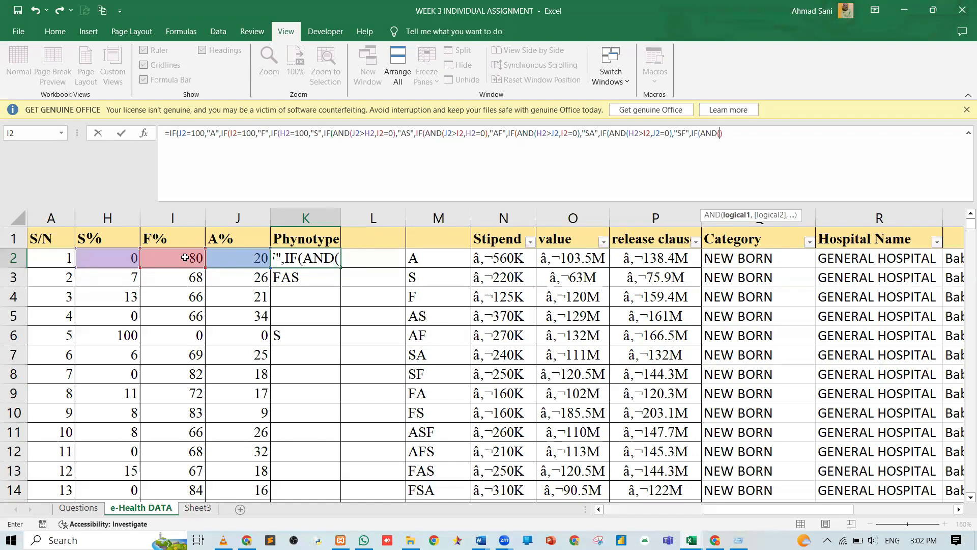
{"action": "left_click", "coordinate": [185, 258]}
{"action": "type", "text": ">"}
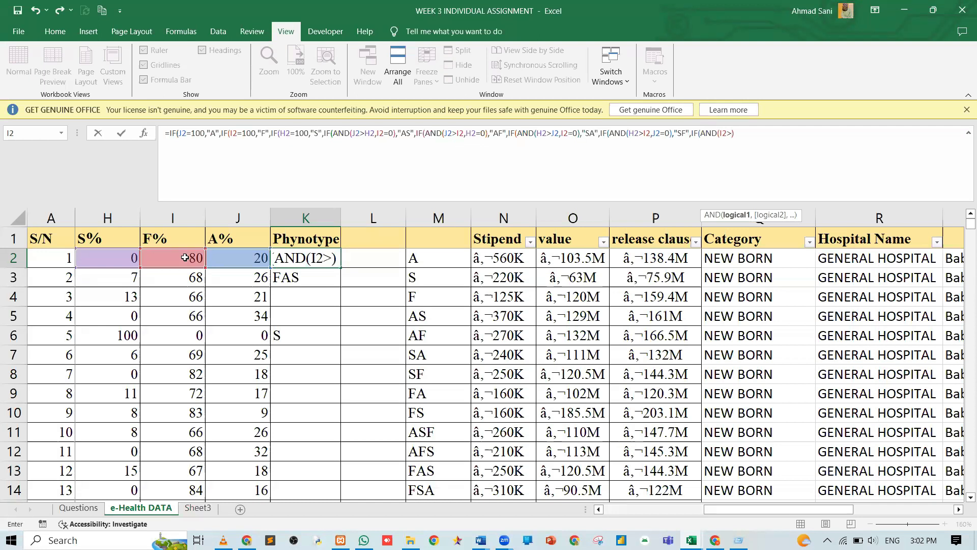
{"action": "left_click", "coordinate": [234, 258]}
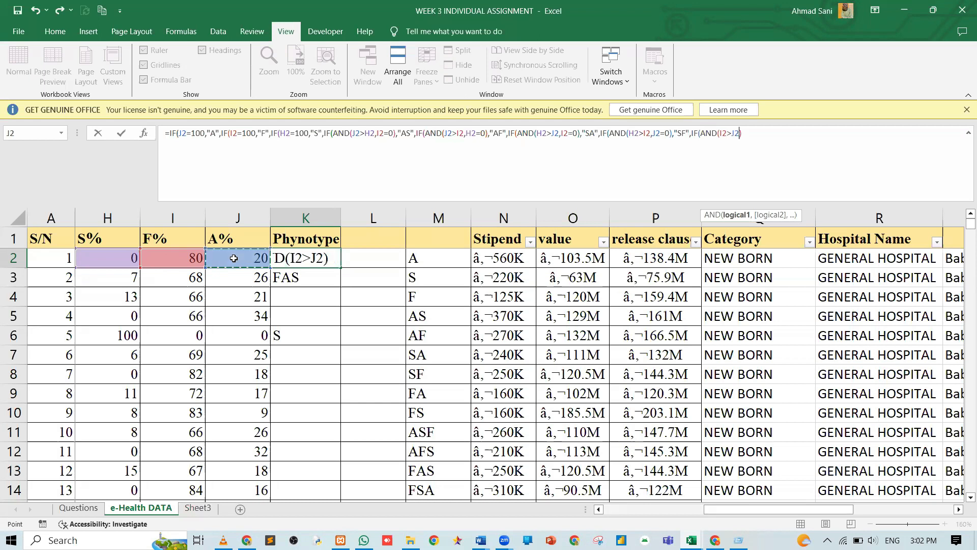
{"action": "type", "text": ","}
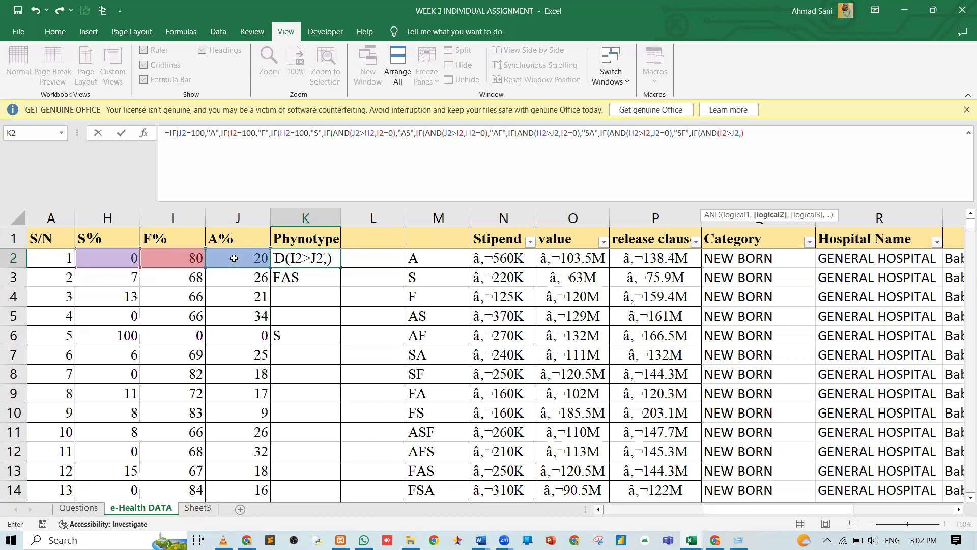
{"action": "left_click", "coordinate": [111, 254]}
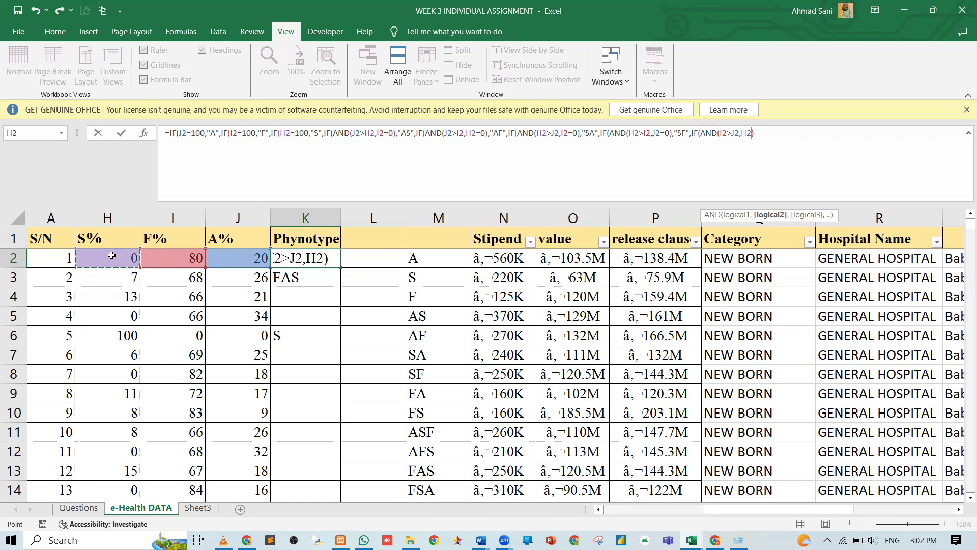
{"action": "type", "text": "=0,\""}
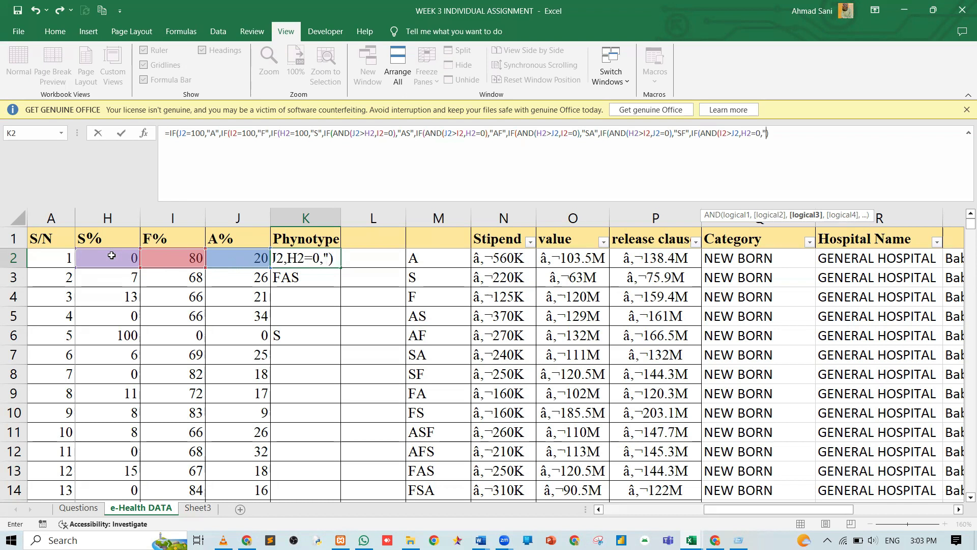
Close the AND test right after H2=0 and return "FA" as the IF's true value.
{"action": "type", "text": "FA\","}
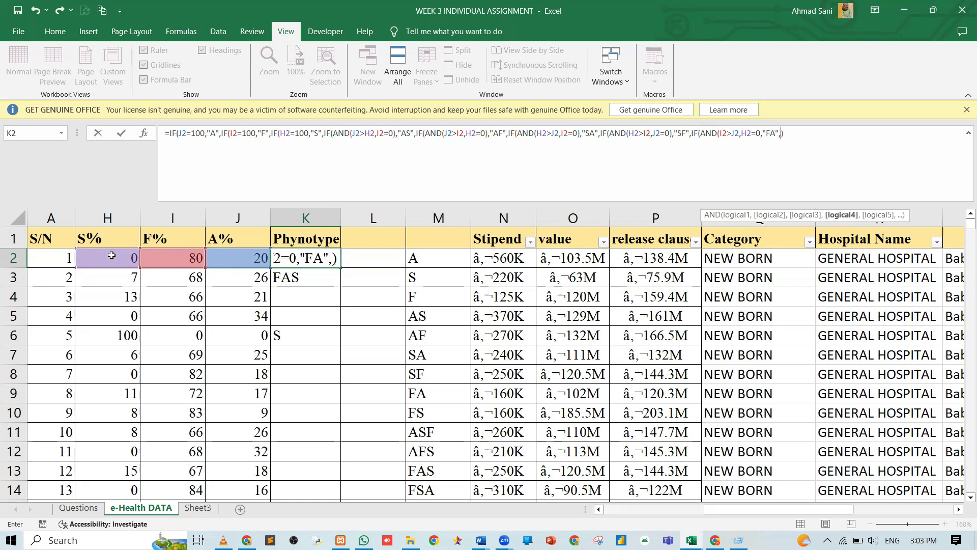
{"action": "key", "text": "BackSpace"}
{"action": "key", "text": "BackSpace"}
{"action": "key", "text": "BackSpace"}
{"action": "key", "text": "BackSpace"}
{"action": "key", "text": "BackSpace"}
{"action": "key", "text": "BackSpace"}
{"action": "type", "text": "),\""}
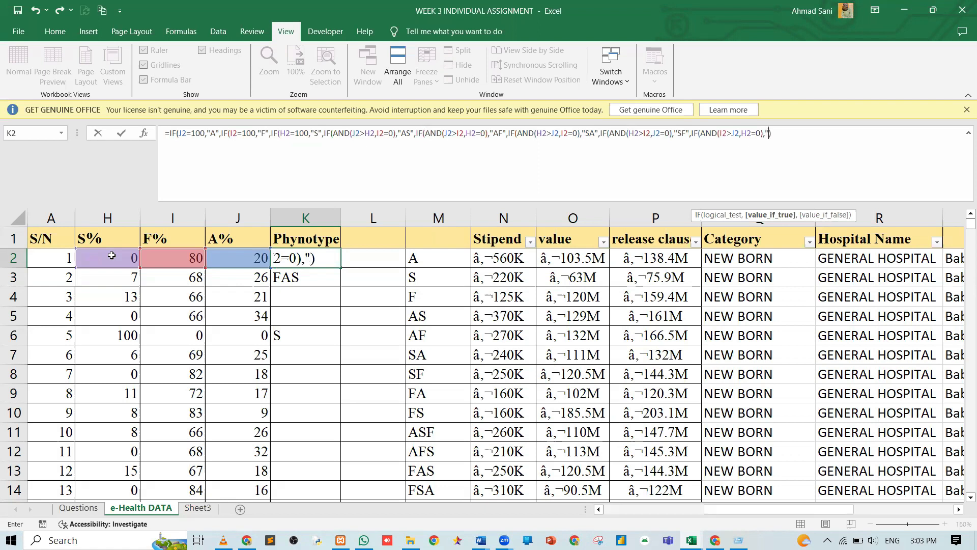
{"action": "type", "text": "FA\","}
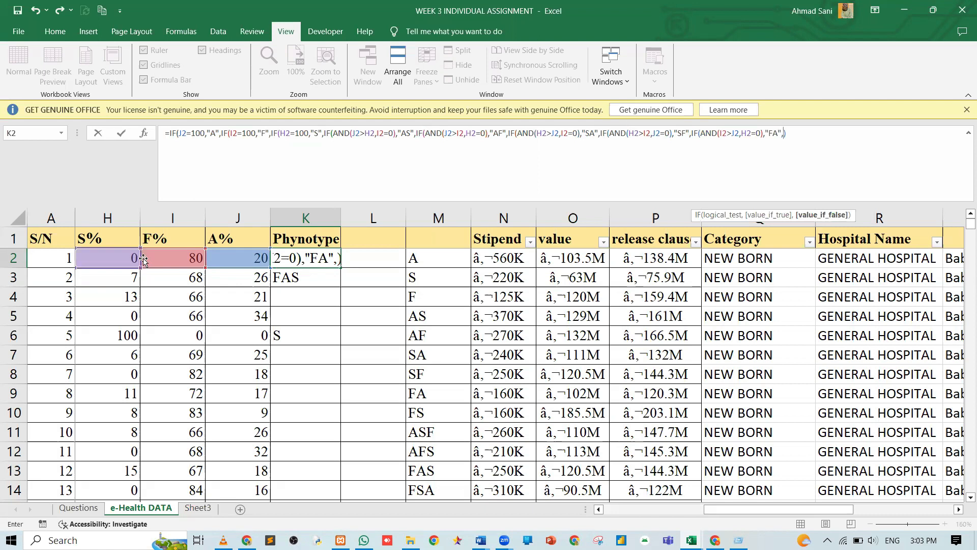
Add another nested IF as the false value, with a closed AND test requiring I2>H2 and J2=0.
{"action": "type", "text": "IF"}
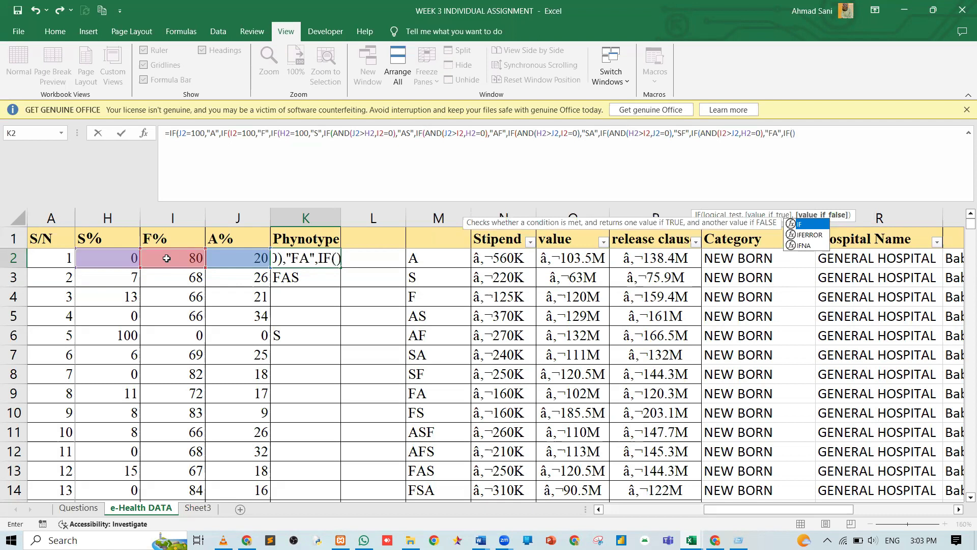
{"action": "type", "text": "(AND("}
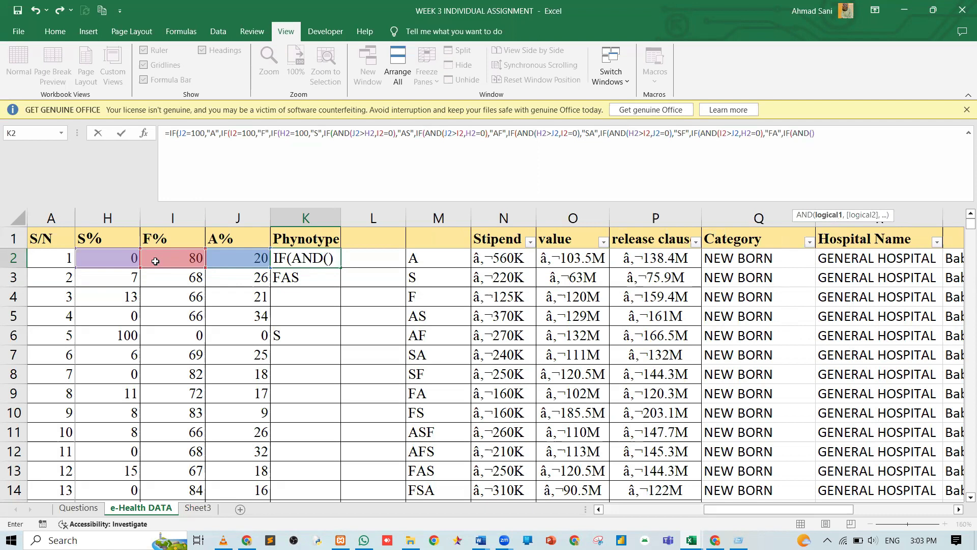
{"action": "left_click", "coordinate": [155, 261]}
{"action": "type", "text": ">)"}
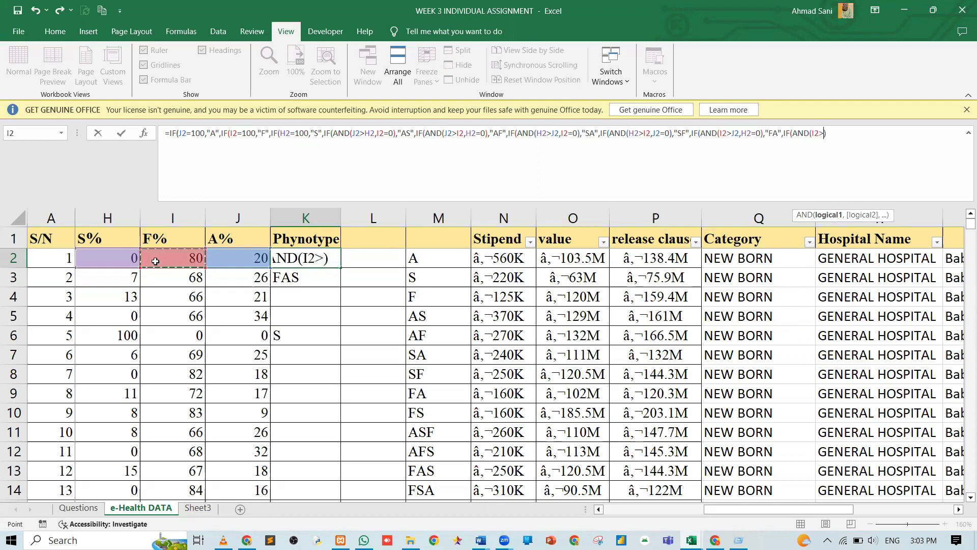
{"action": "left_click", "coordinate": [118, 261]}
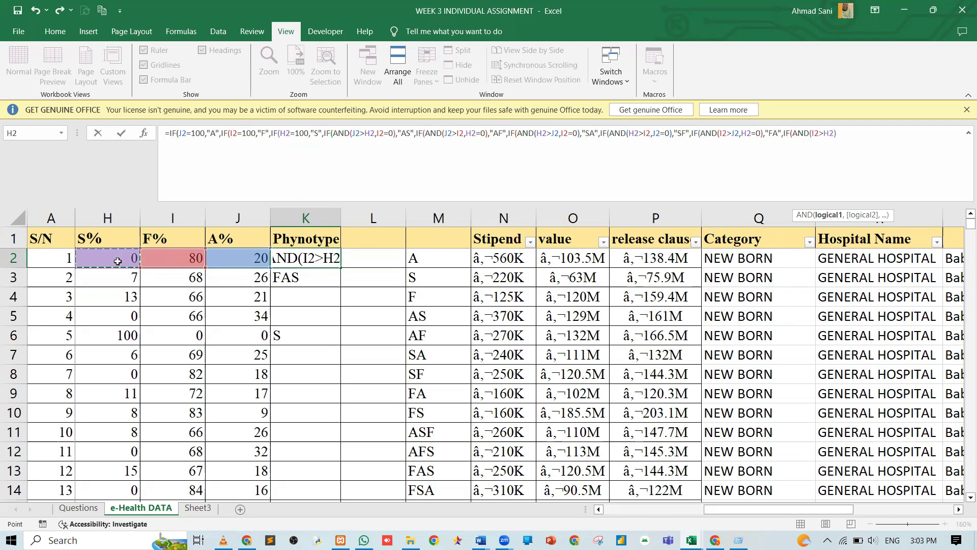
{"action": "type", "text": ","}
{"action": "left_click", "coordinate": [226, 257]}
{"action": "type", "text": "="}
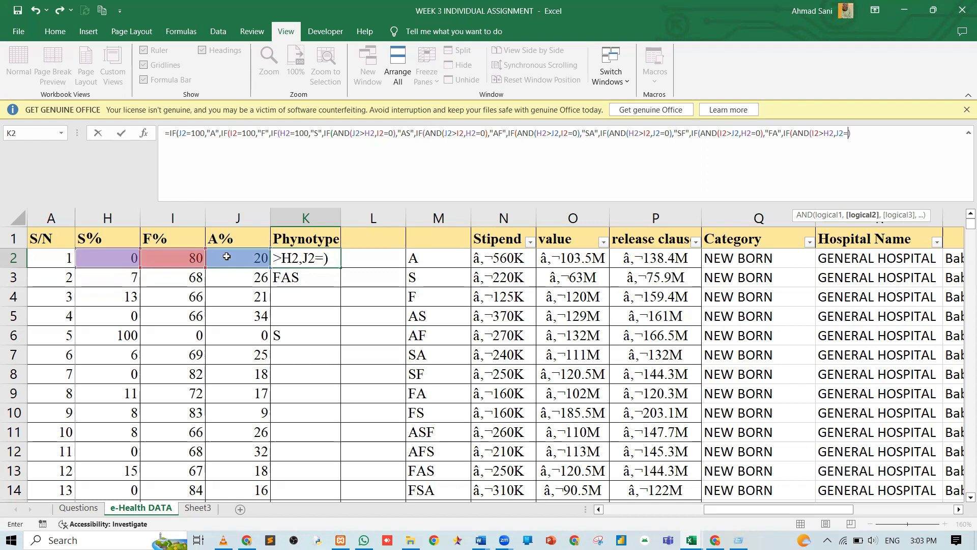
{"action": "type", "text": "0))"}
{"action": "key", "text": "Left"}
{"action": "type", "text": ","}
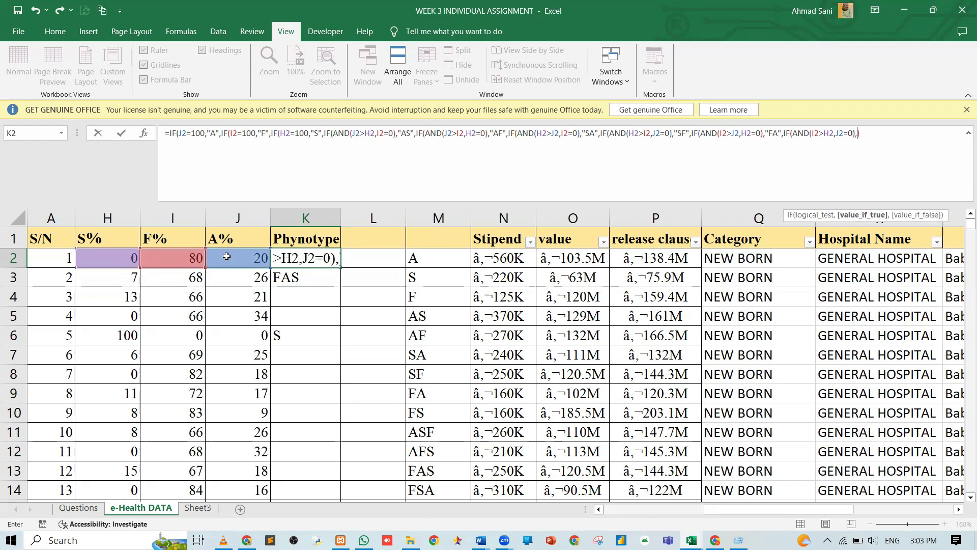
Return "FS" when the I2>H2 AND test is true and continue to the false value.
{"action": "type", "text": "\"FS"}
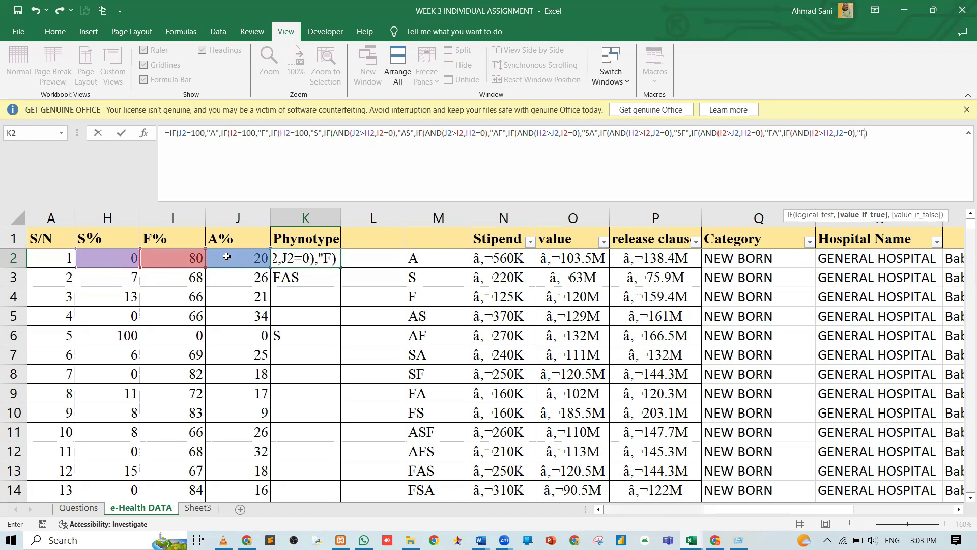
{"action": "type", "text": "\""}
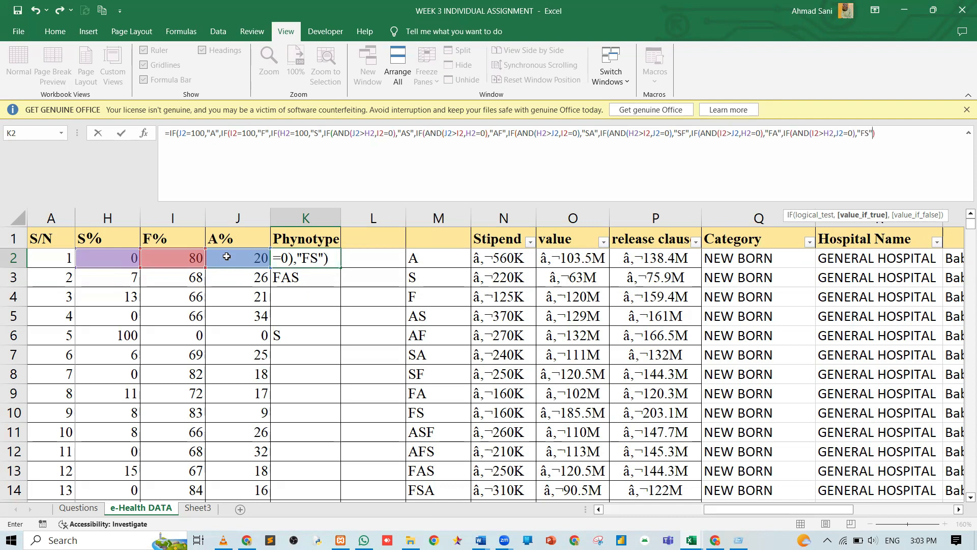
{"action": "type", "text": ","}
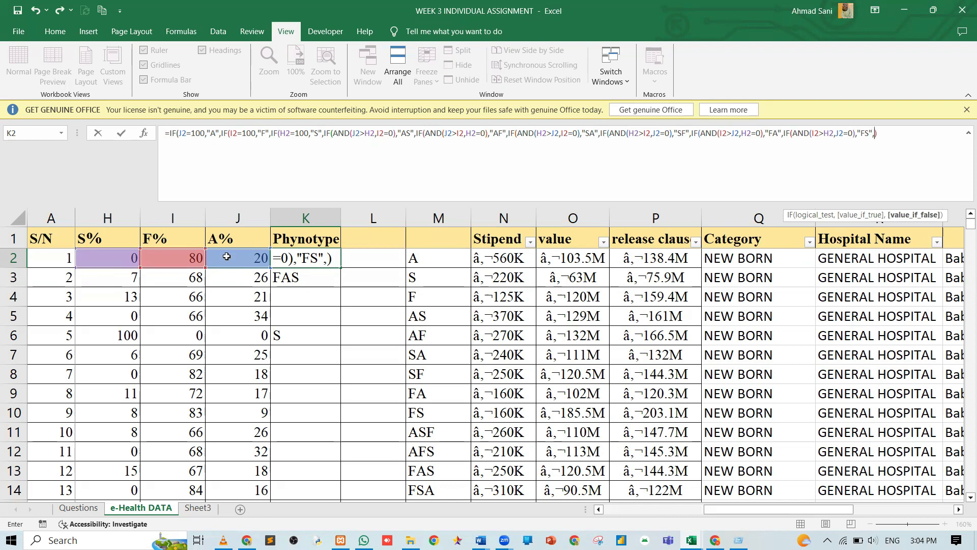
Add a nested IF as the false value, with an AND test requiring J2>H2 and H2>I2.
{"action": "type", "text": "IF(AND("}
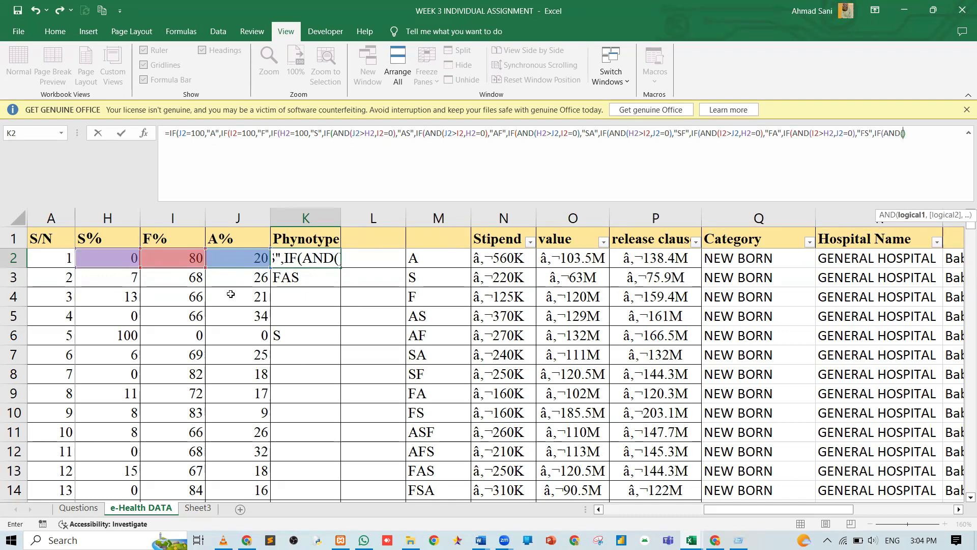
{"action": "left_click", "coordinate": [229, 259]}
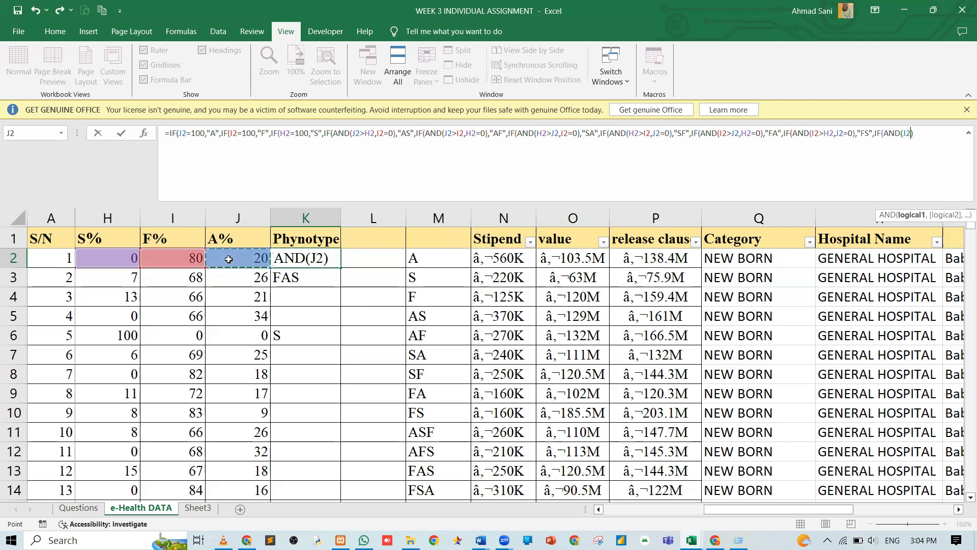
{"action": "type", "text": ">"}
{"action": "left_click", "coordinate": [97, 257]}
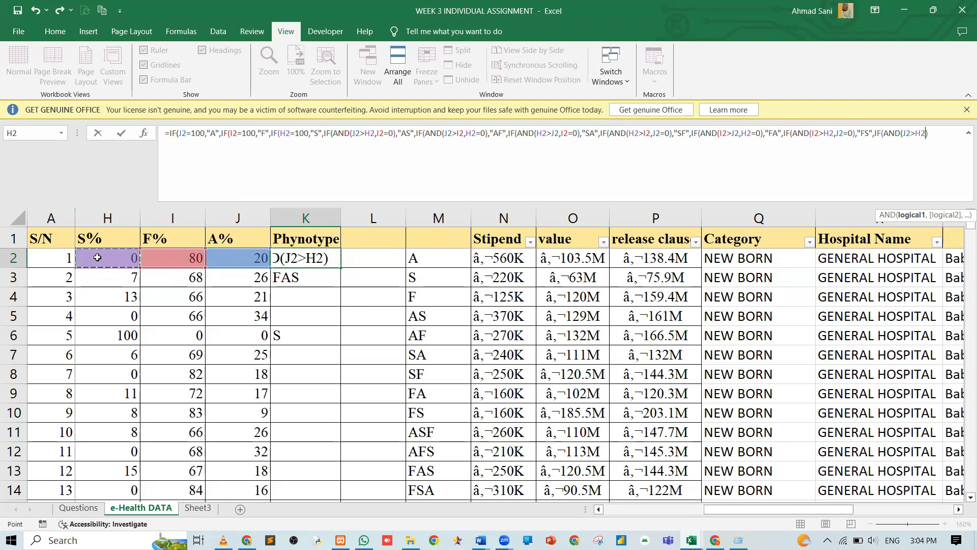
{"action": "type", "text": ","}
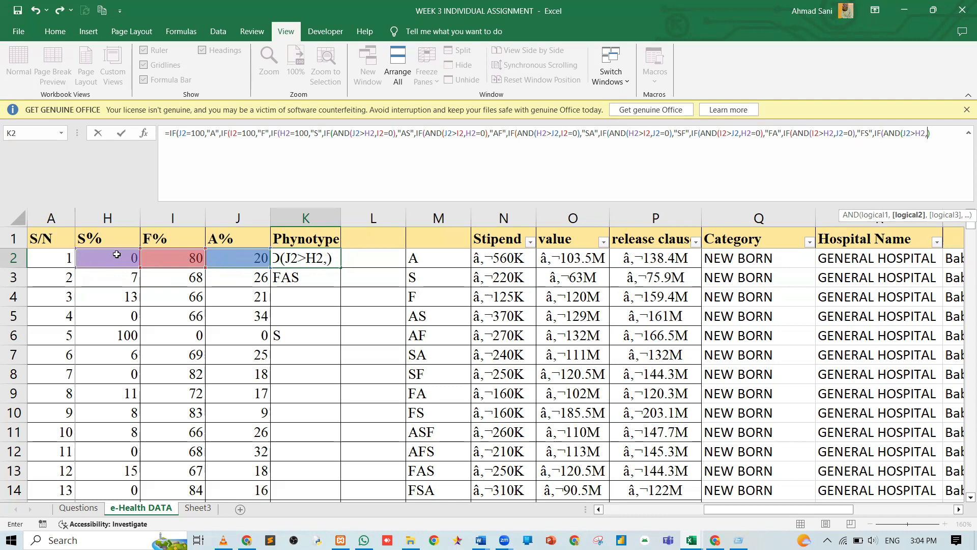
{"action": "left_click", "coordinate": [117, 254]}
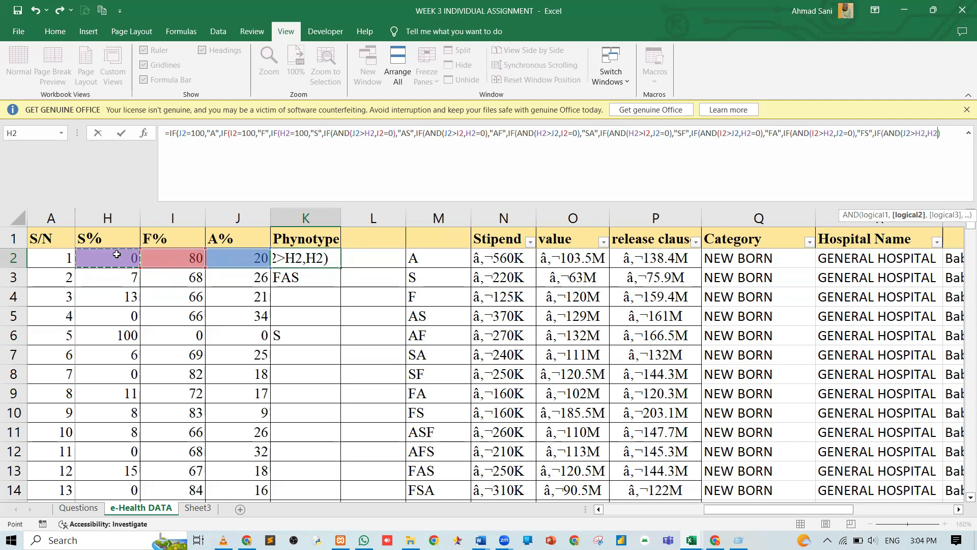
{"action": "type", "text": ">"}
{"action": "left_click", "coordinate": [175, 258]}
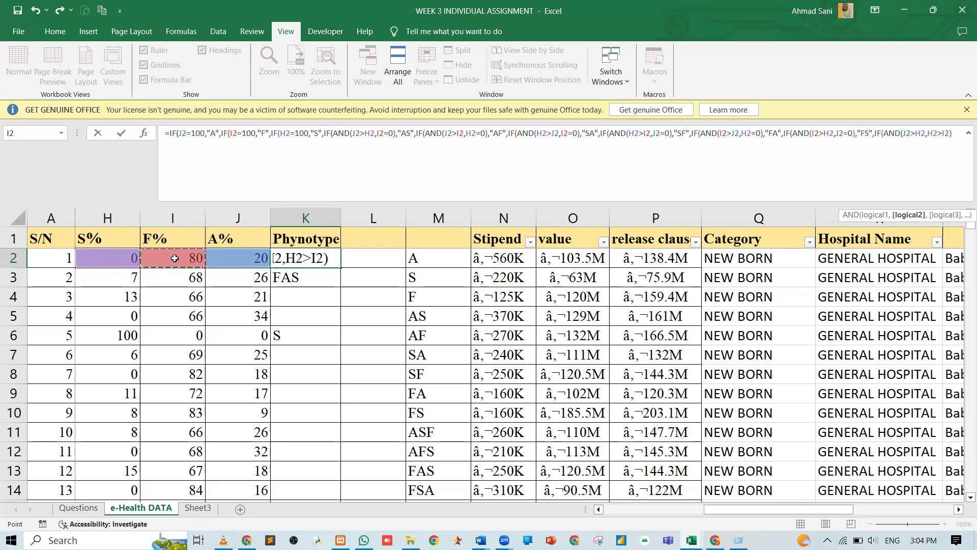
{"action": "type", "text": ","}
Close the J2>H2, H2>I2 test, return "ASF" when it is true, and continue to the false value.
{"action": "type", "text": "),\""}
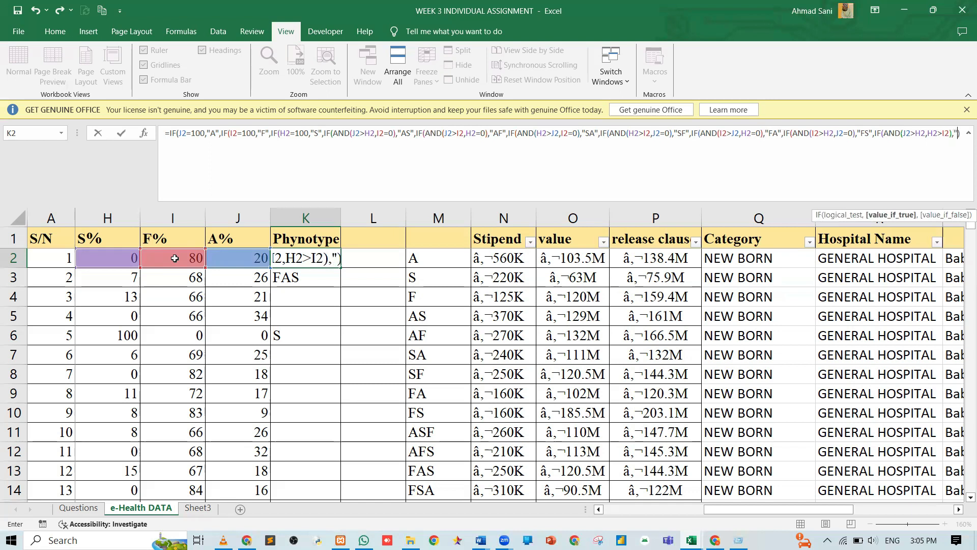
{"action": "type", "text": "ASF"}
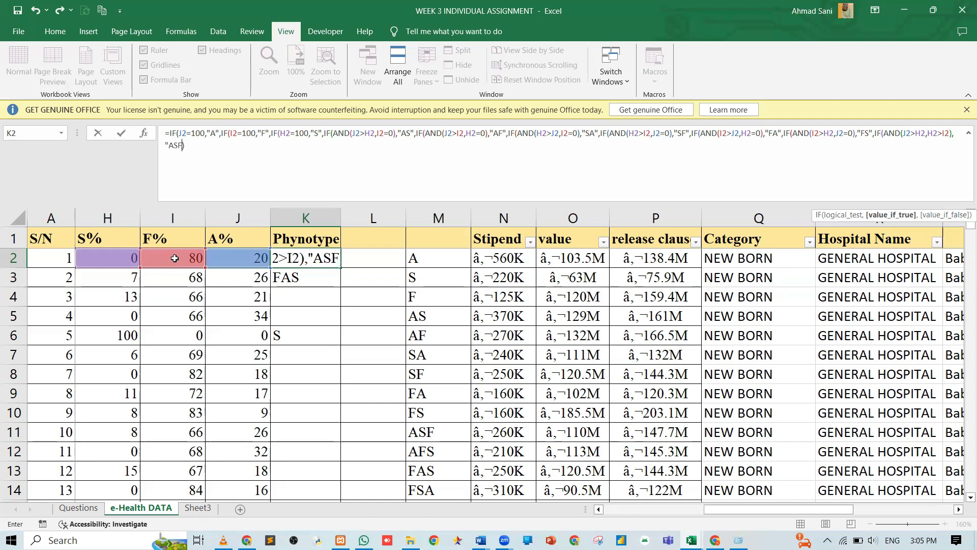
{"action": "type", "text": "\""}
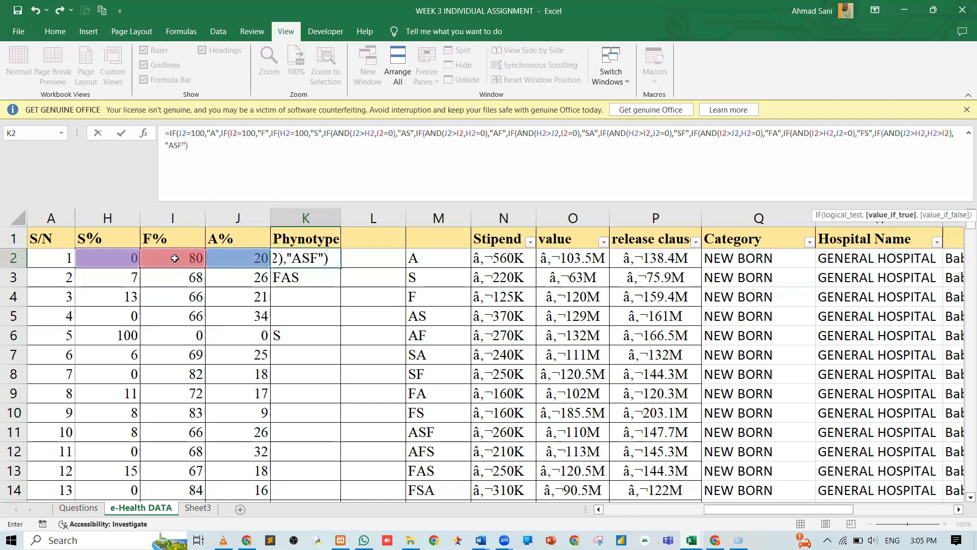
{"action": "type", "text": ","}
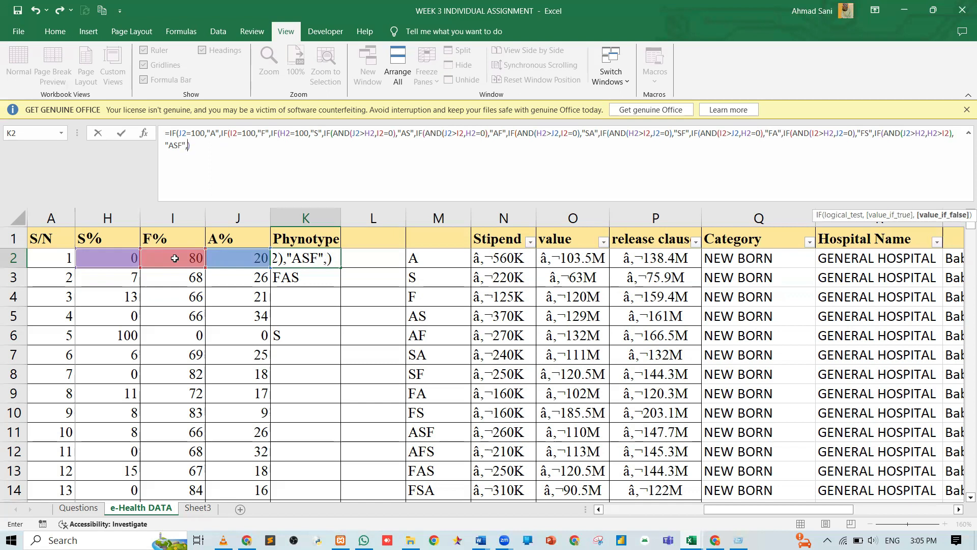
Add a nested IF as the false value, with an AND test requiring J2>I2 and I2>H2.
{"action": "type", "text": "IF"}
{"action": "type", "text": "(AND"}
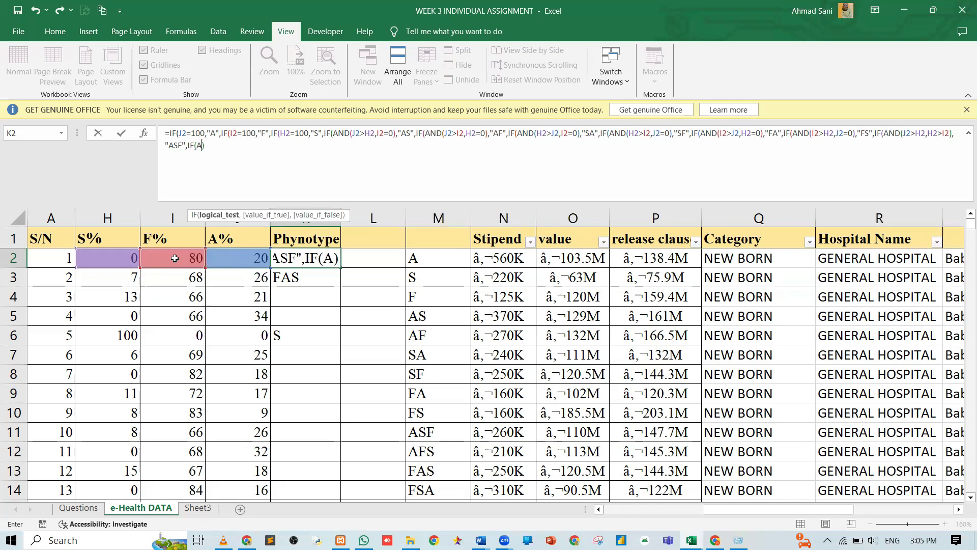
{"action": "type", "text": "("}
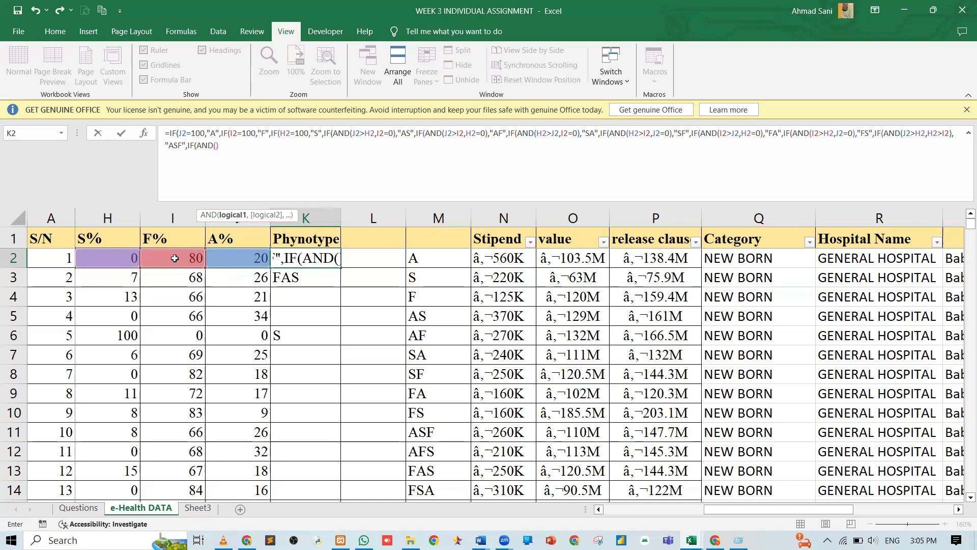
{"action": "left_click", "coordinate": [228, 255]}
{"action": "type", "text": ">"}
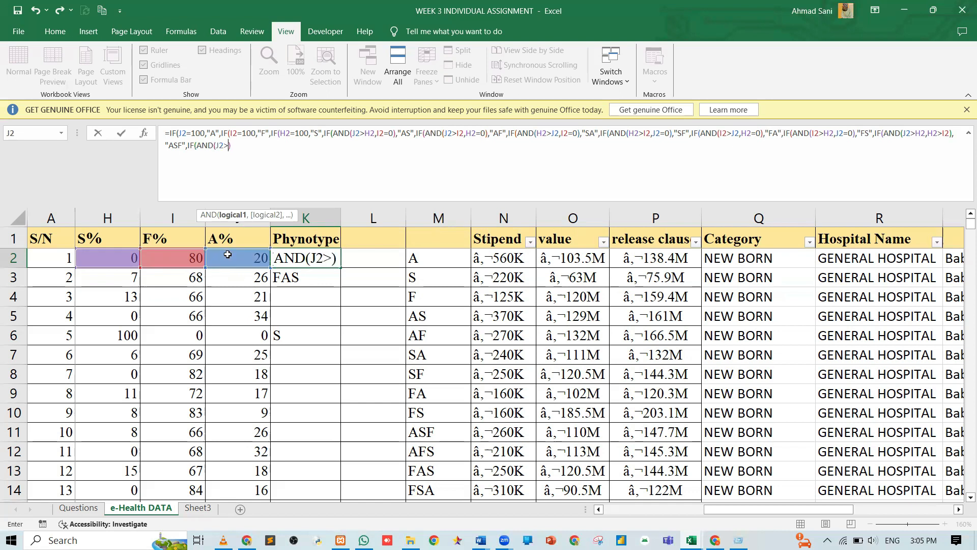
{"action": "left_click", "coordinate": [183, 260]}
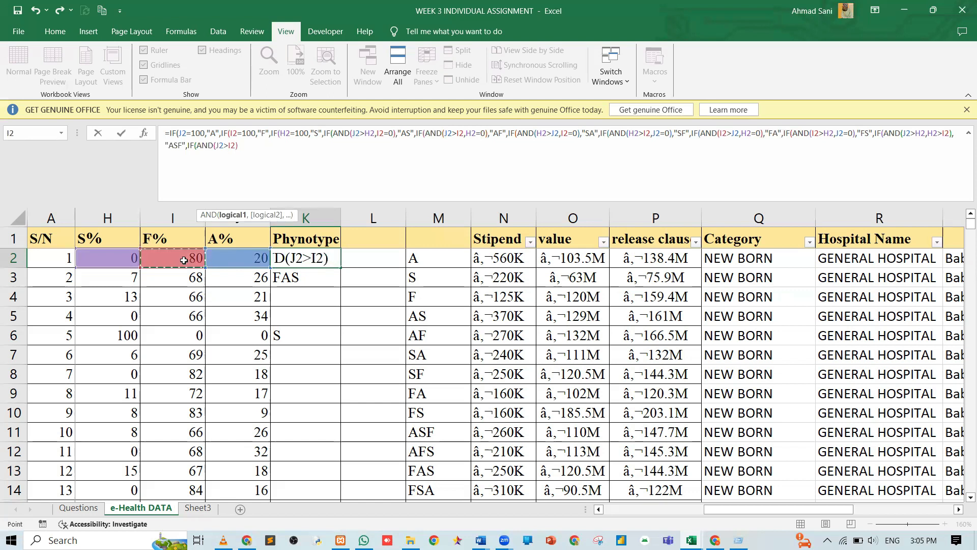
{"action": "type", "text": ","}
{"action": "left_click", "coordinate": [184, 260]}
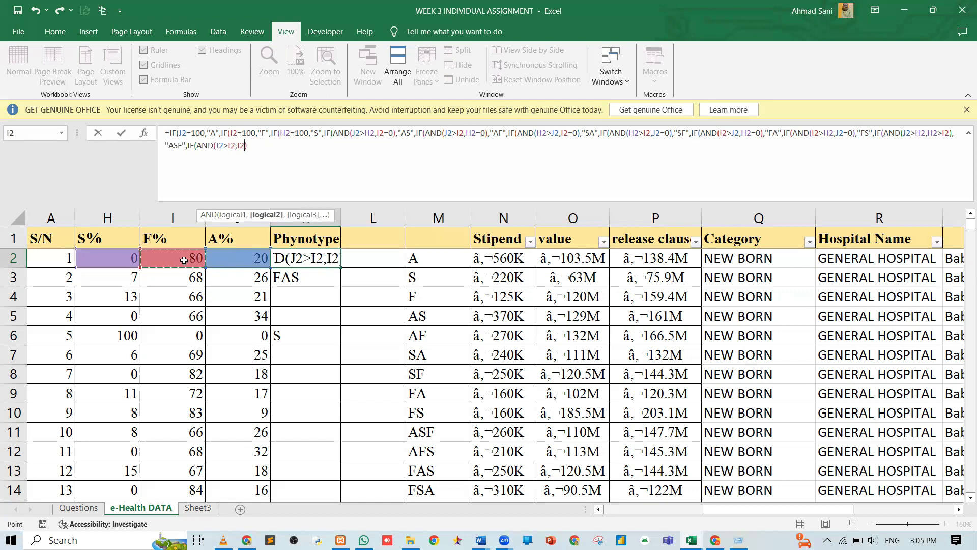
{"action": "type", "text": ">"}
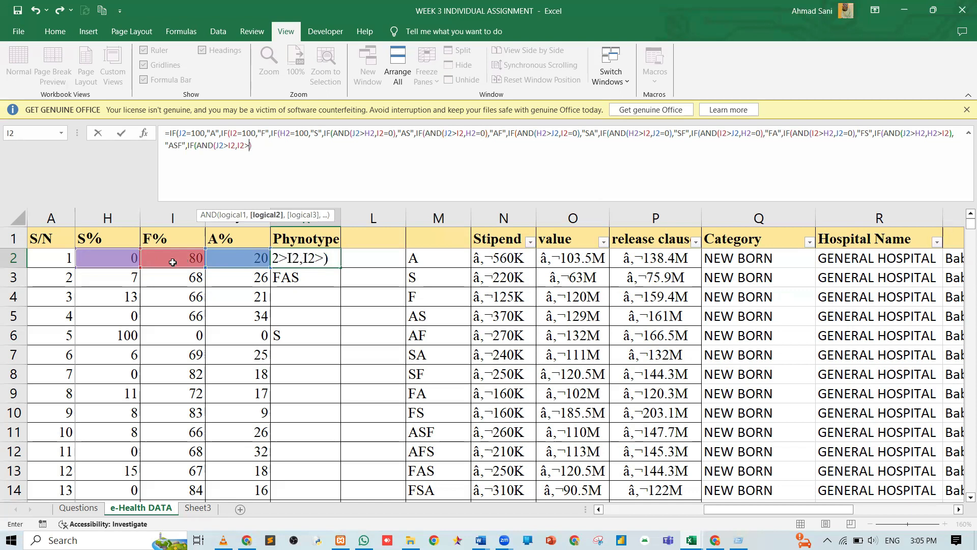
{"action": "left_click", "coordinate": [113, 258]}
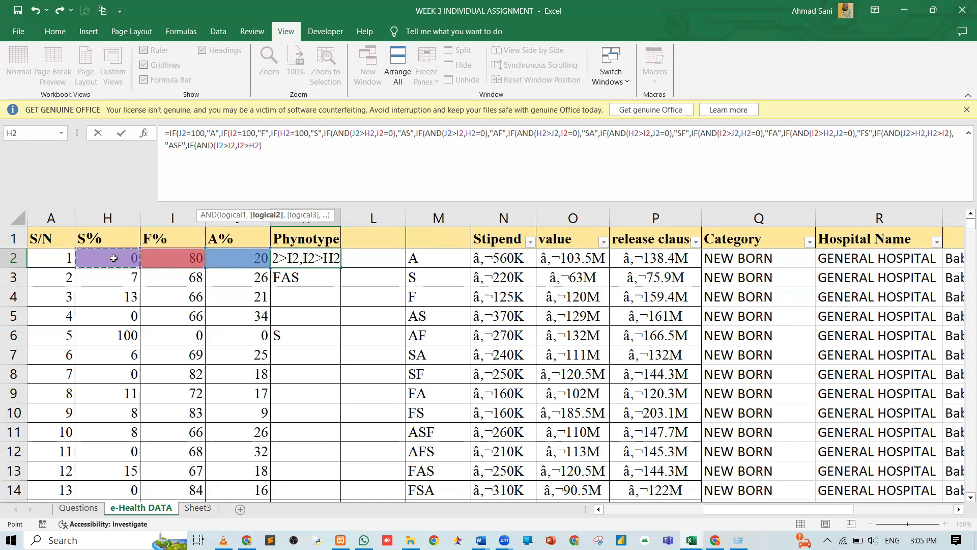
Close the J2>I2, I2>H2 test, return "AFS" when it is true, and continue to the false value.
{"action": "type", "text": "),\"A)"}
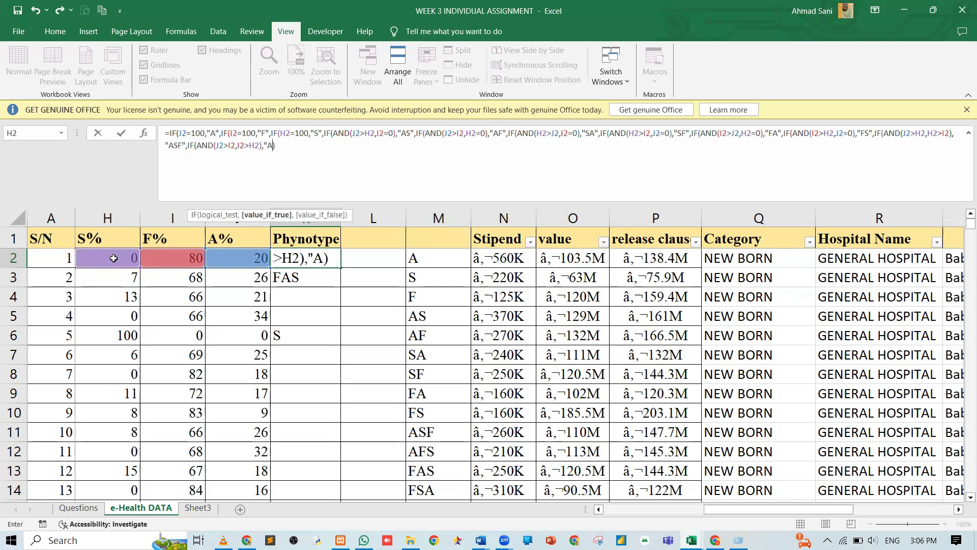
{"action": "type", "text": "F"}
{"action": "type", "text": "S"}
{"action": "type", "text": "\","}
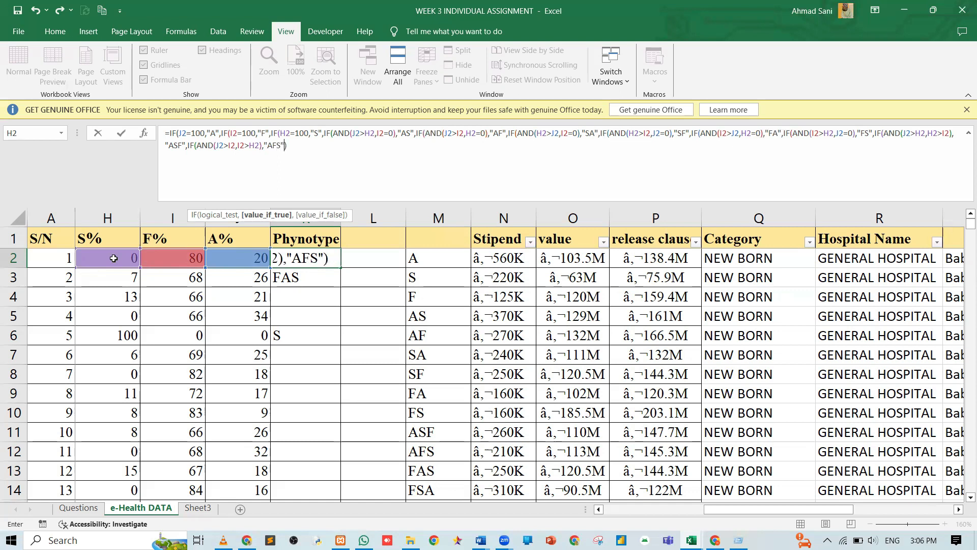
Add another nested IF as the false value, with an AND test requiring I2>J2 and J2>H2.
{"action": "type", "text": "IF("}
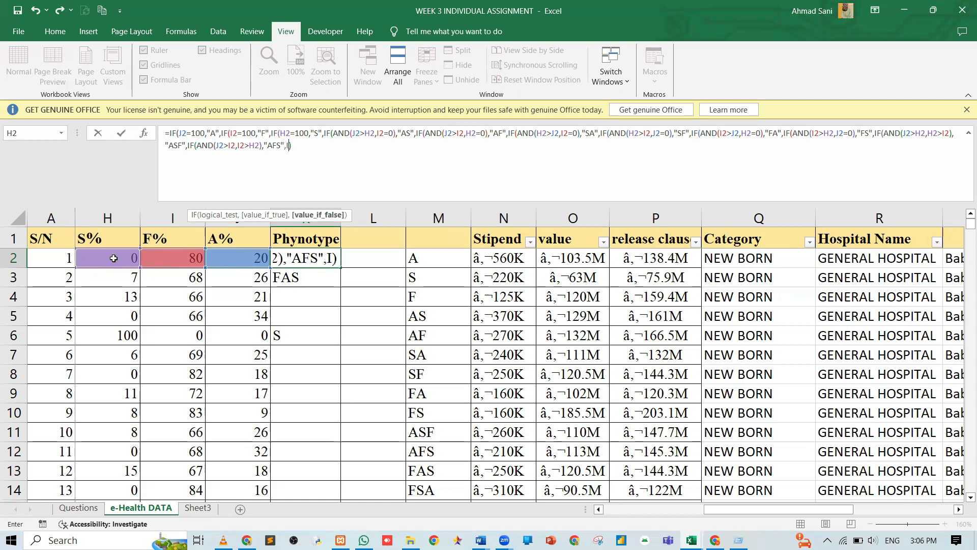
{"action": "type", "text": "AND("}
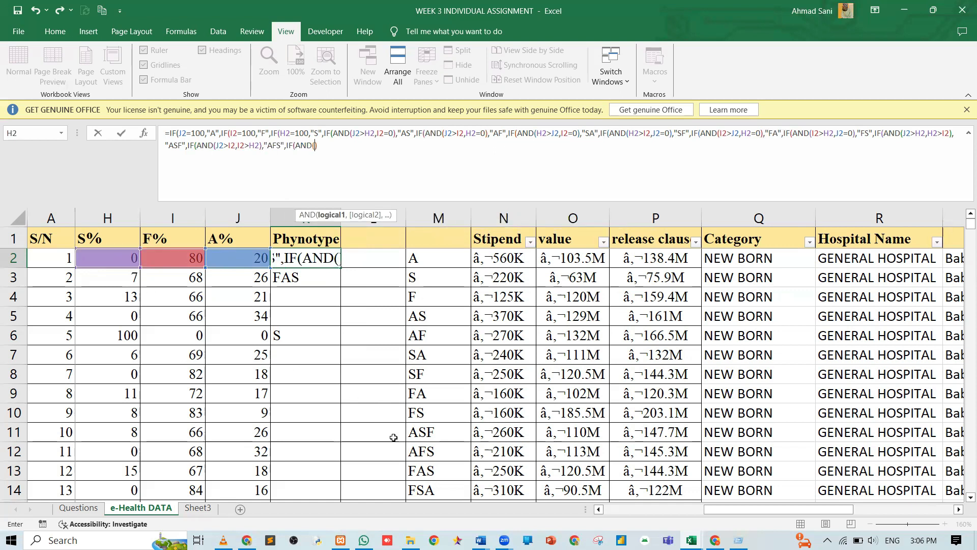
{"action": "left_click", "coordinate": [171, 259]}
{"action": "type", "text": ">"}
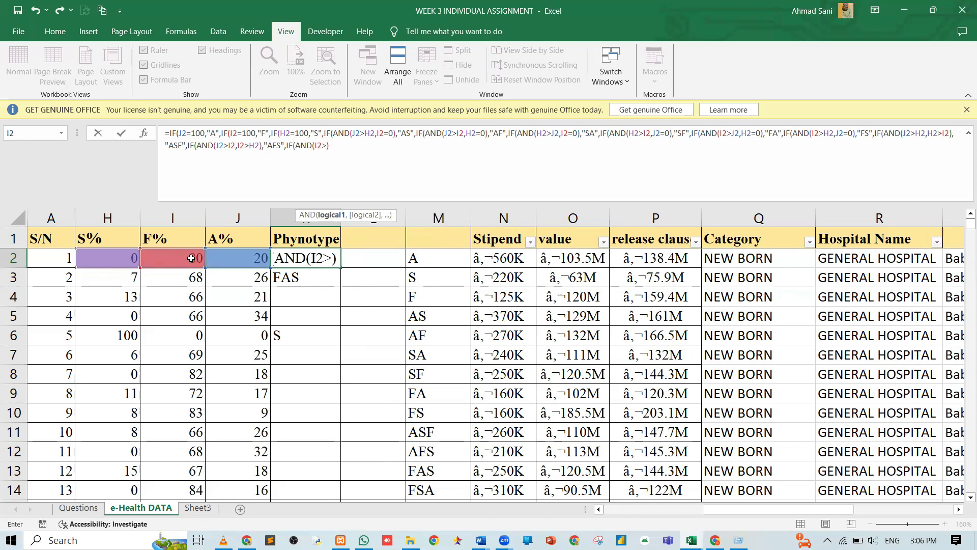
{"action": "left_click", "coordinate": [229, 257]}
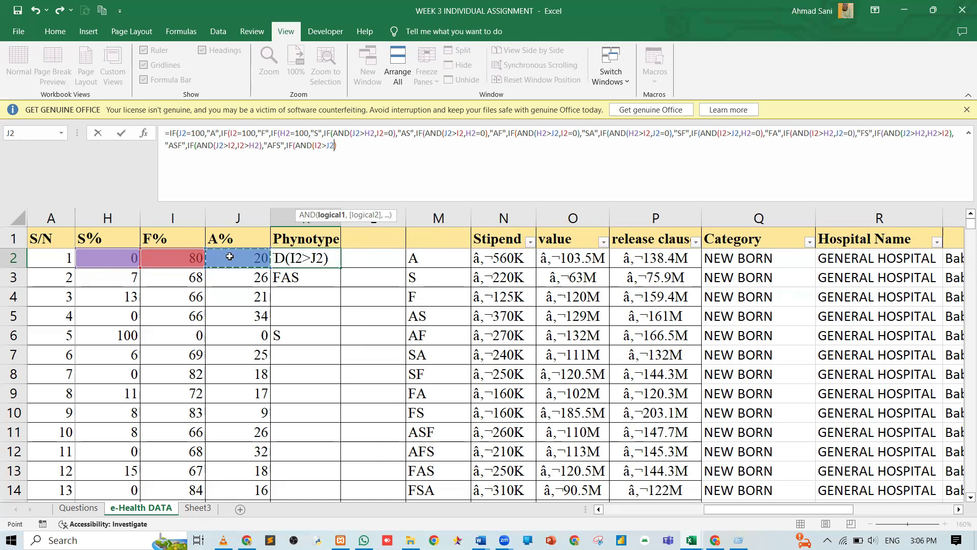
{"action": "type", "text": ","}
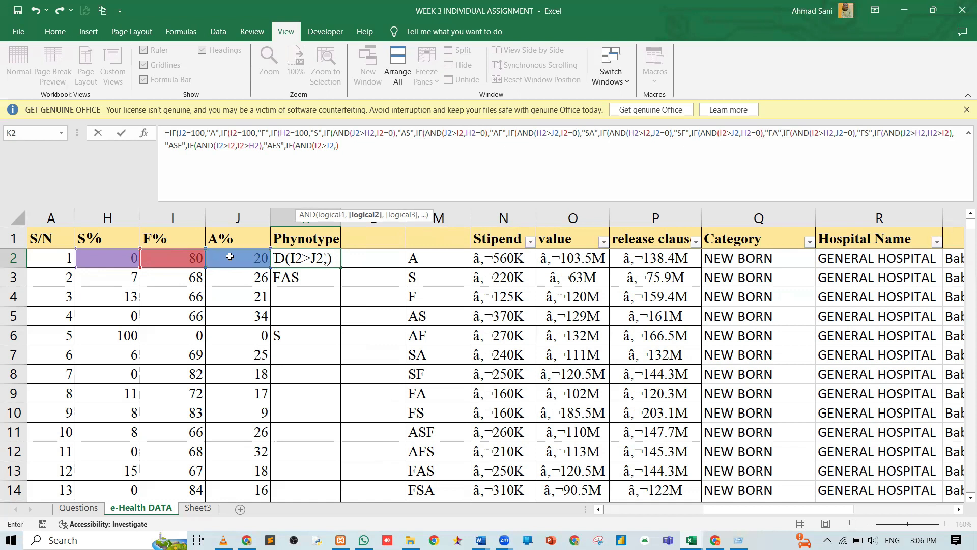
{"action": "left_click", "coordinate": [230, 257]}
{"action": "type", "text": ">"}
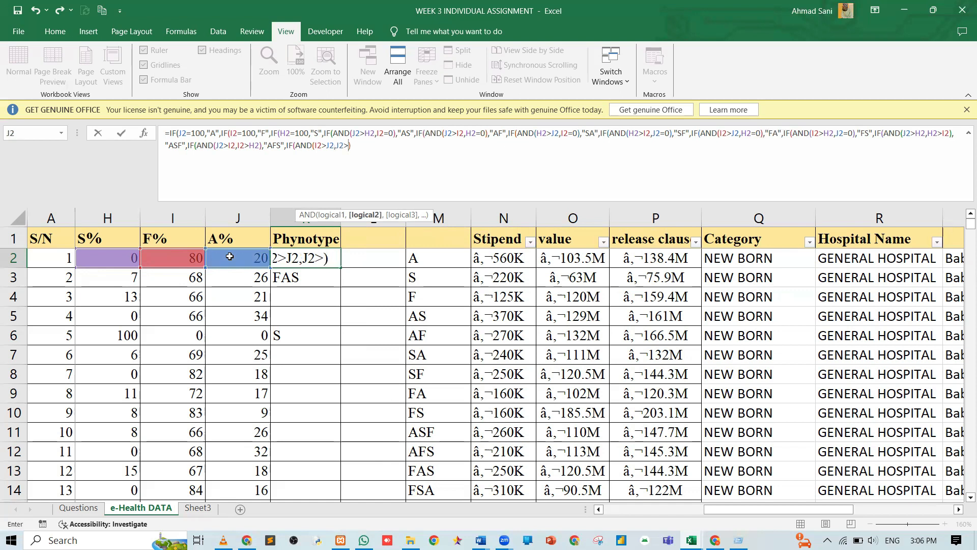
{"action": "left_click", "coordinate": [115, 256]}
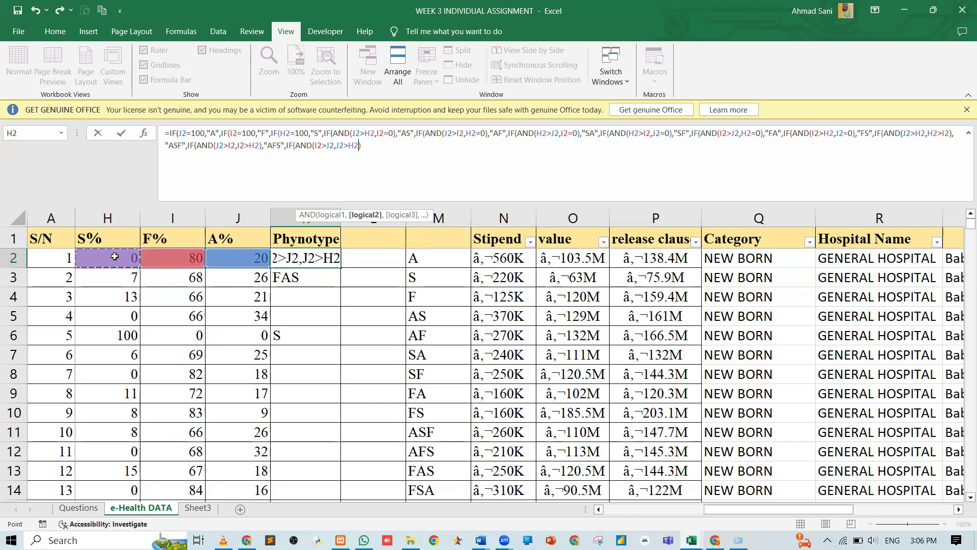
Enter "FAS" as the next argument directly after J2>H2 and open another IF behind it.
{"action": "type", "text": ",\""}
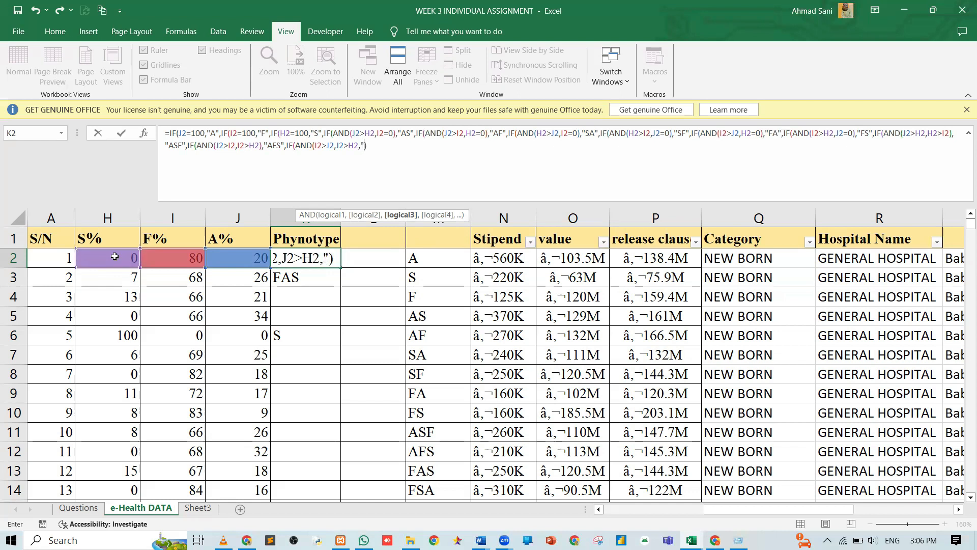
{"action": "type", "text": "FAS"}
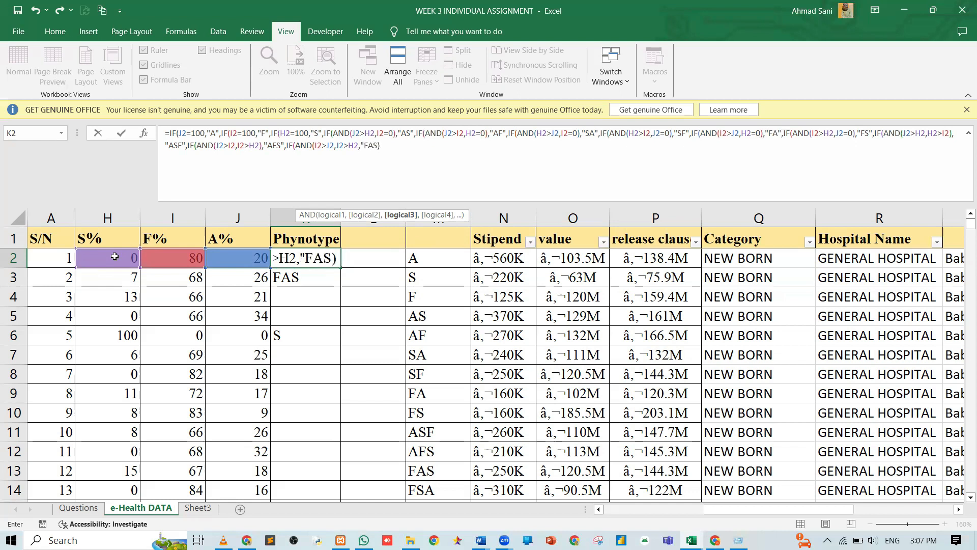
{"action": "type", "text": "\",IF("}
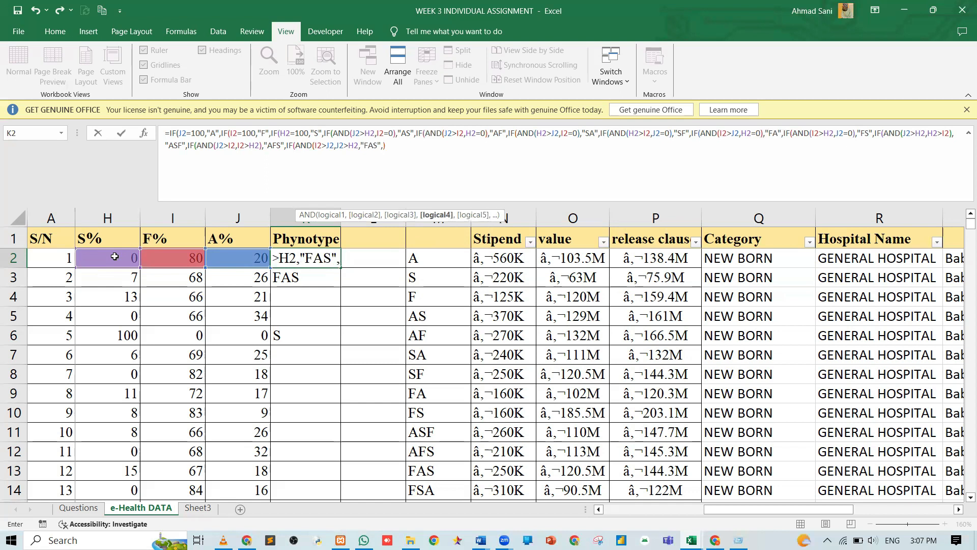
Build the new IF's AND test with the conditions I2>H2 and H2>J2.
{"action": "type", "text": "AND"}
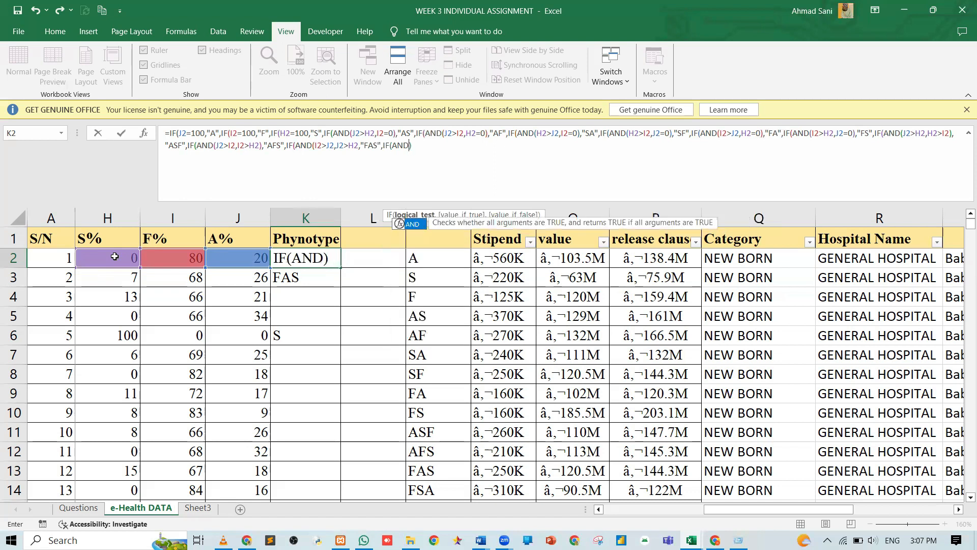
{"action": "type", "text": "("}
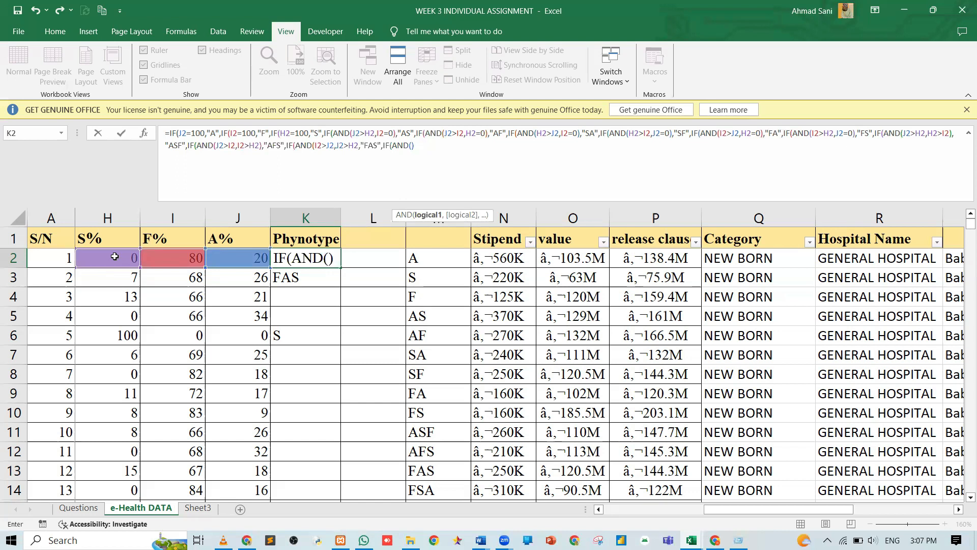
{"action": "left_click", "coordinate": [188, 258]}
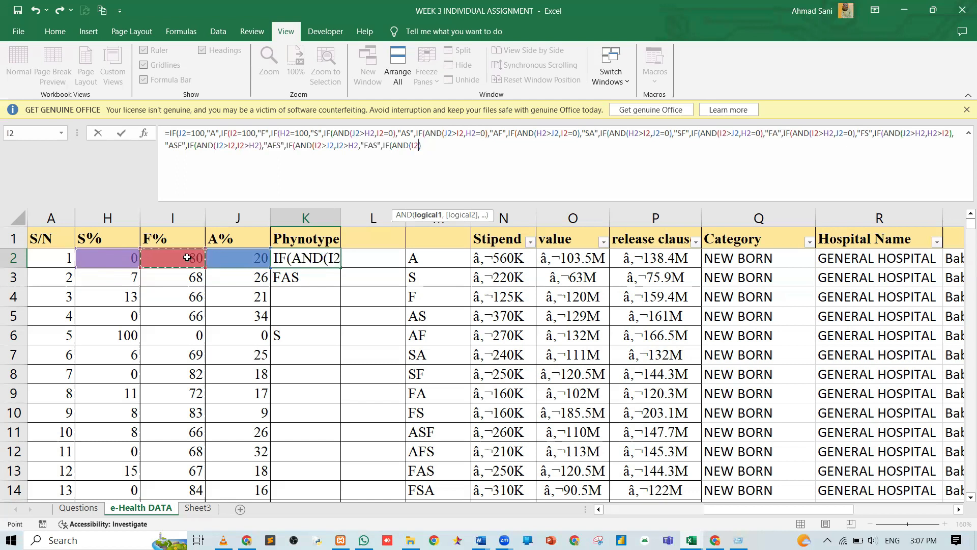
{"action": "type", "text": ">"}
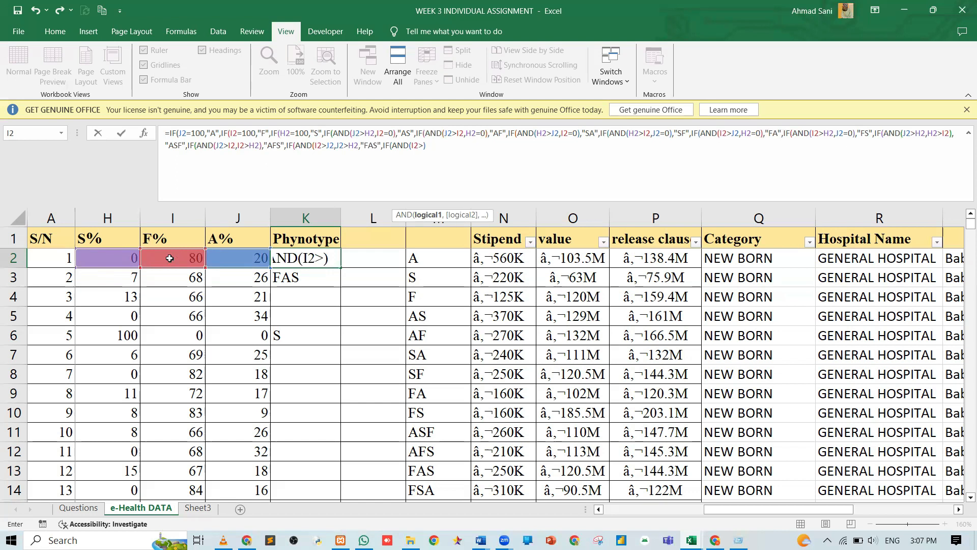
{"action": "left_click", "coordinate": [113, 258]}
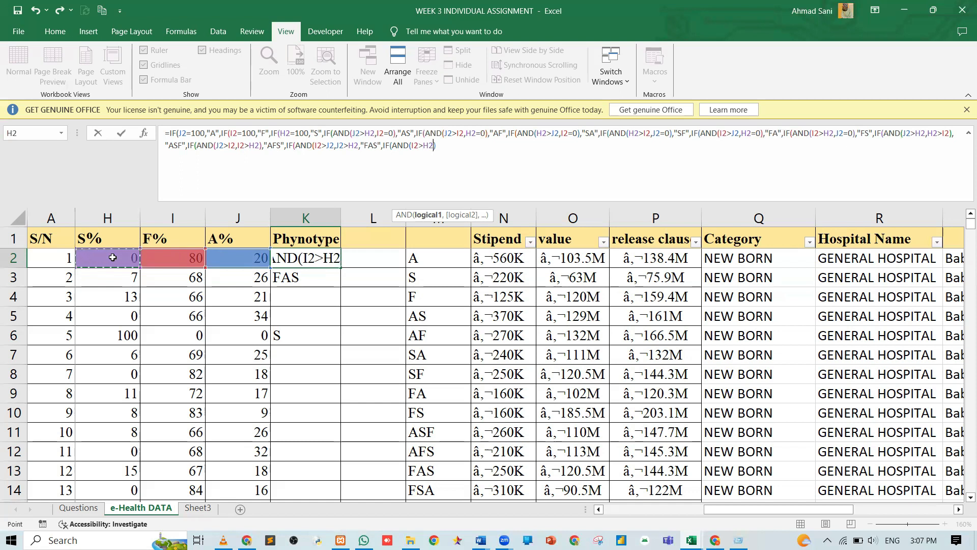
{"action": "type", "text": ","}
{"action": "left_click", "coordinate": [116, 258]}
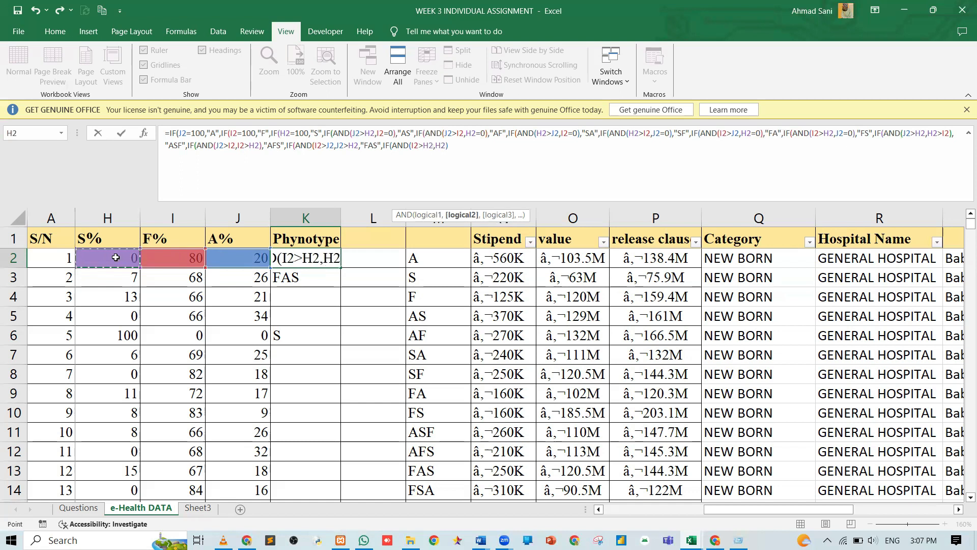
{"action": "type", "text": ">)"}
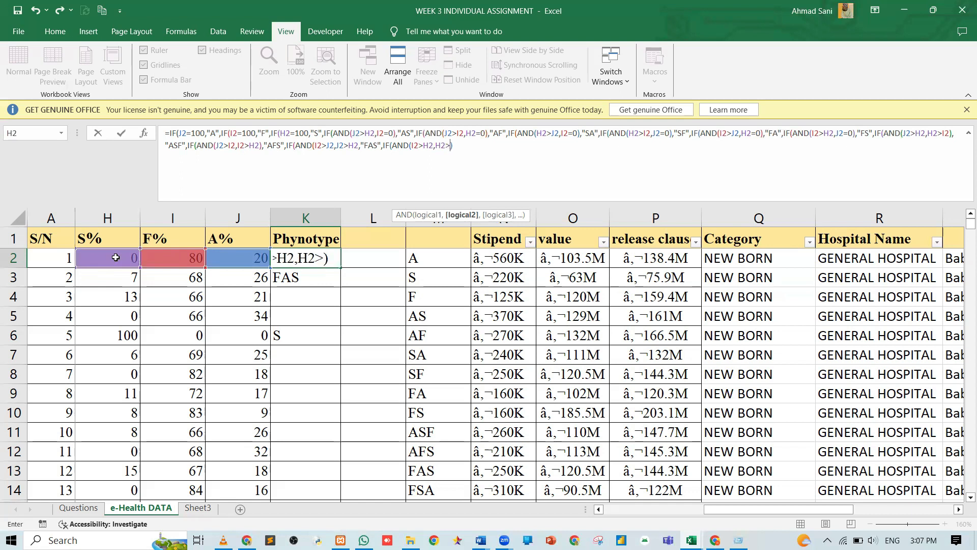
{"action": "left_click", "coordinate": [250, 258]}
Enter "FSA" as the next argument directly after H2>J2.
{"action": "type", "text": ",\""}
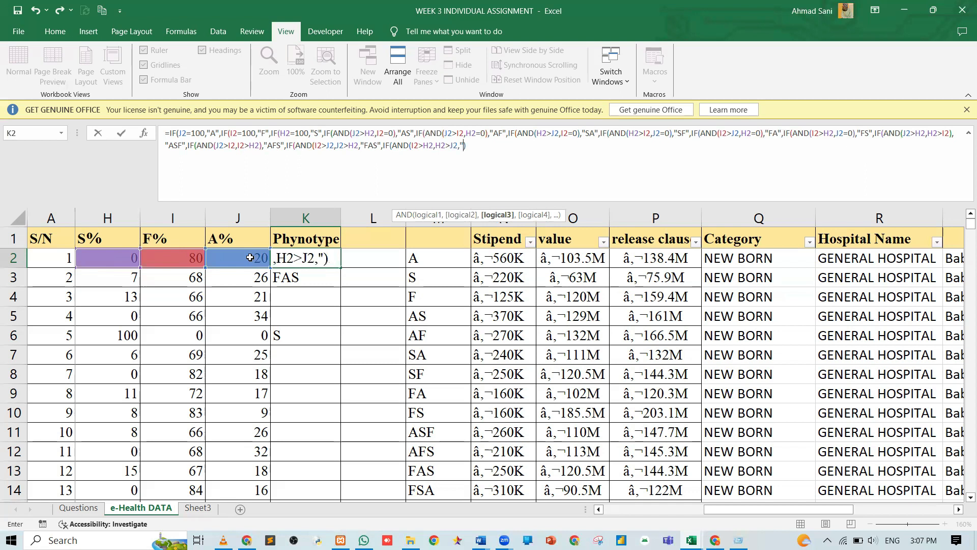
{"action": "type", "text": "FSA"}
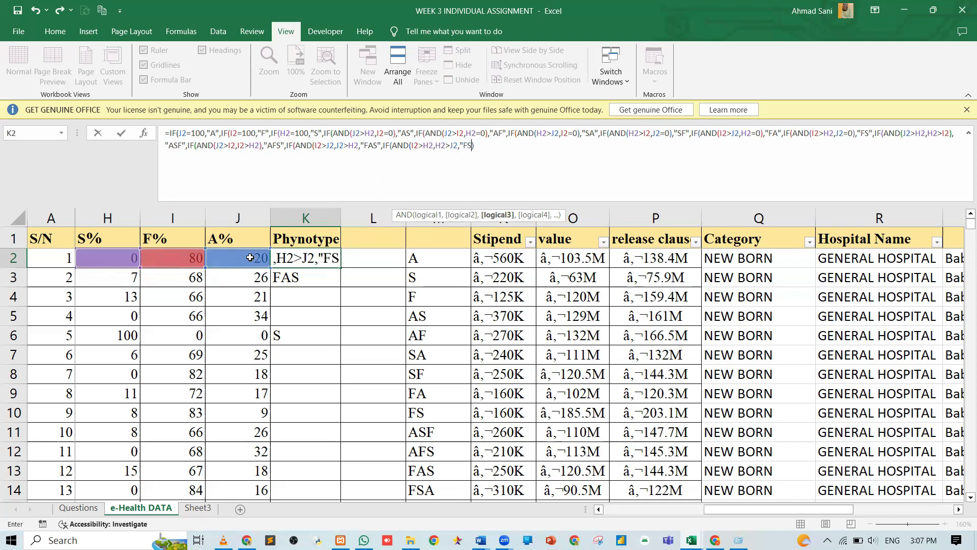
{"action": "type", "text": "\""}
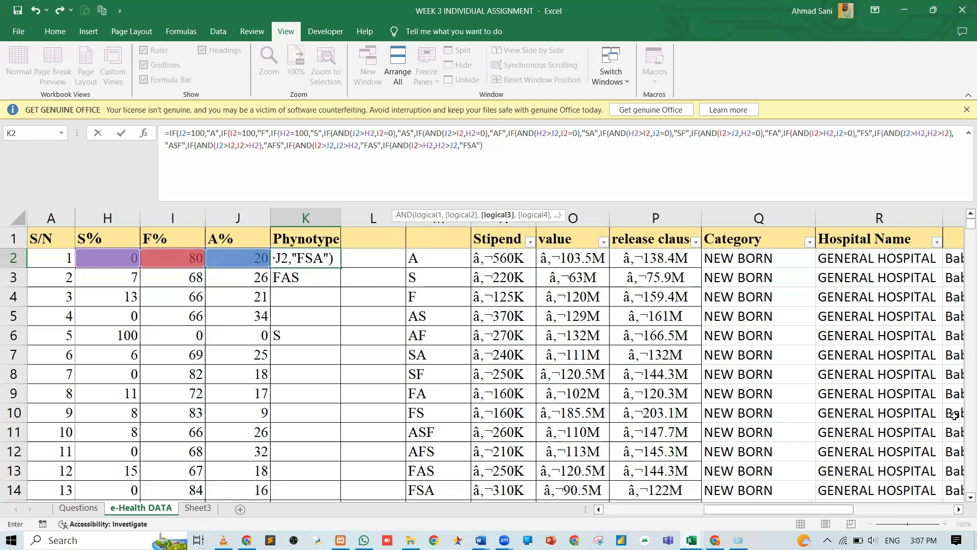
Add another nested IF after "FSA" with an AND test requiring H2>I2 and I2>J2.
{"action": "left_click", "coordinate": [970, 497]}
{"action": "left_click", "coordinate": [963, 497]}
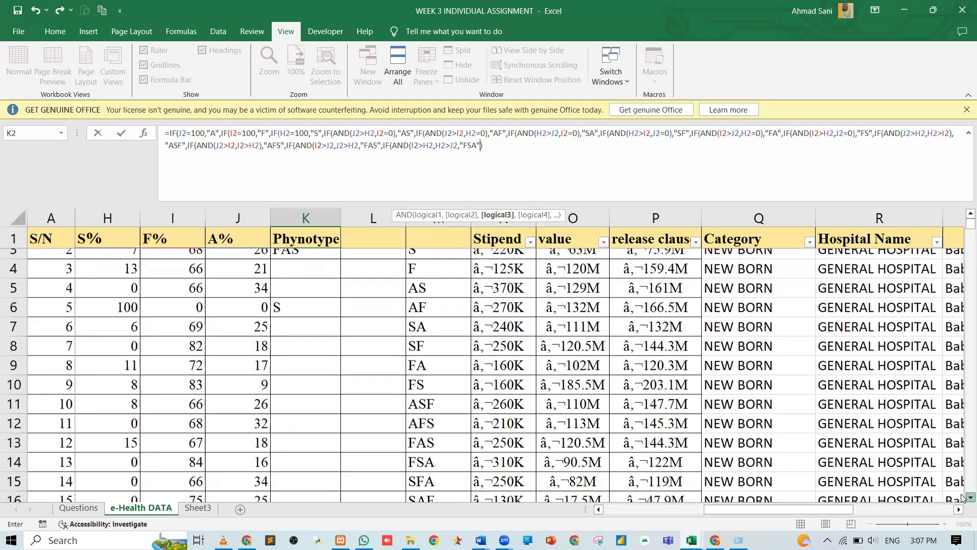
{"action": "left_click", "coordinate": [964, 497]}
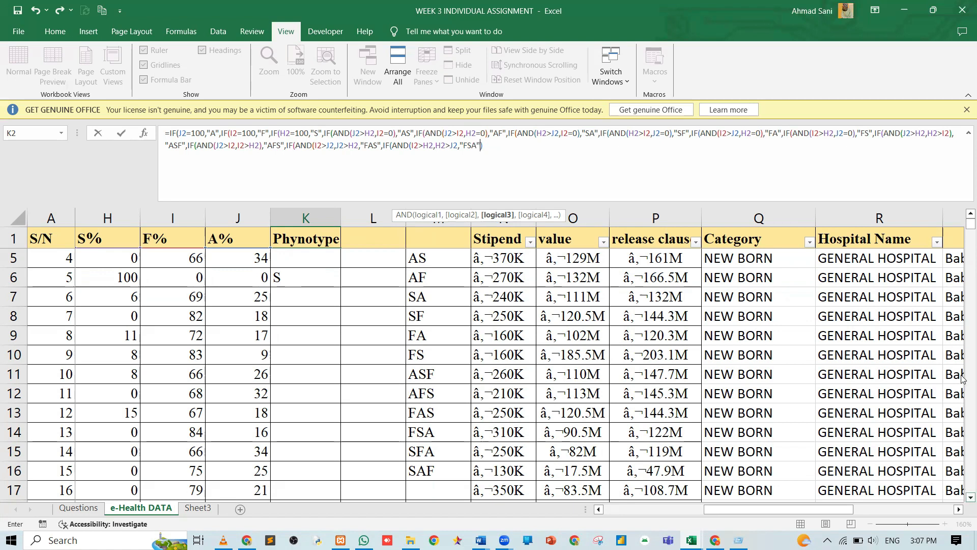
{"action": "scroll", "coordinate": [962, 217], "scroll_direction": "up", "scroll_amount": 1}
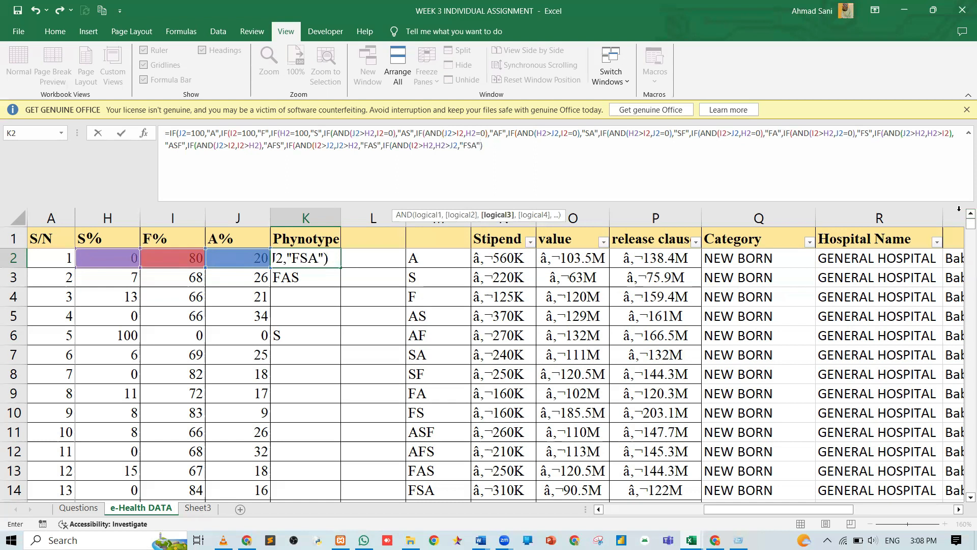
{"action": "type", "text": ",IF(AND("}
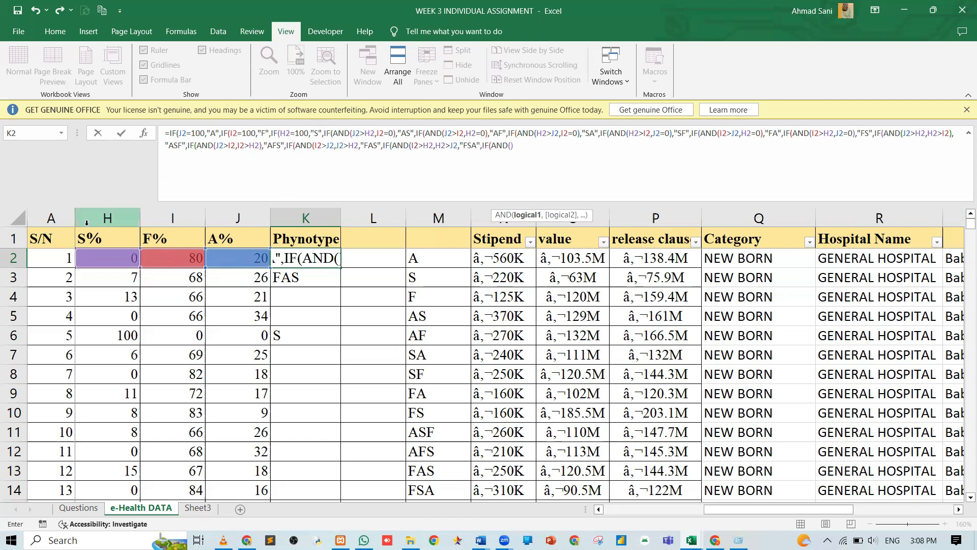
{"action": "left_click", "coordinate": [100, 258]}
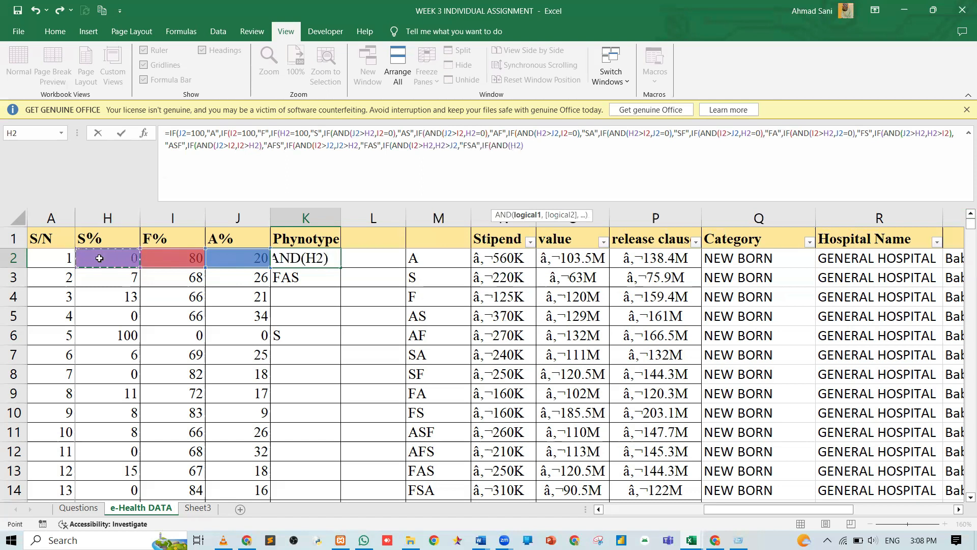
{"action": "type", "text": ">"}
{"action": "left_click", "coordinate": [162, 254]}
{"action": "type", "text": ","}
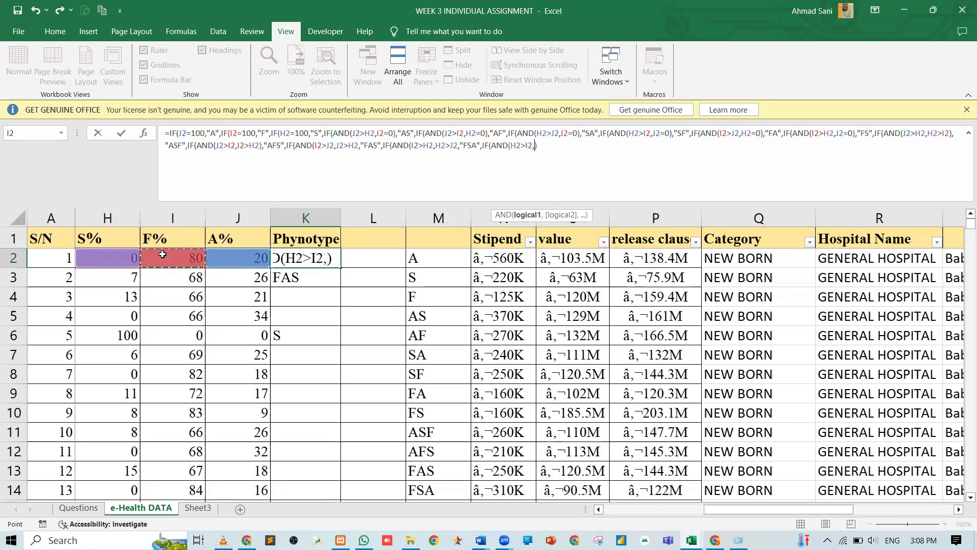
{"action": "left_click", "coordinate": [163, 254]}
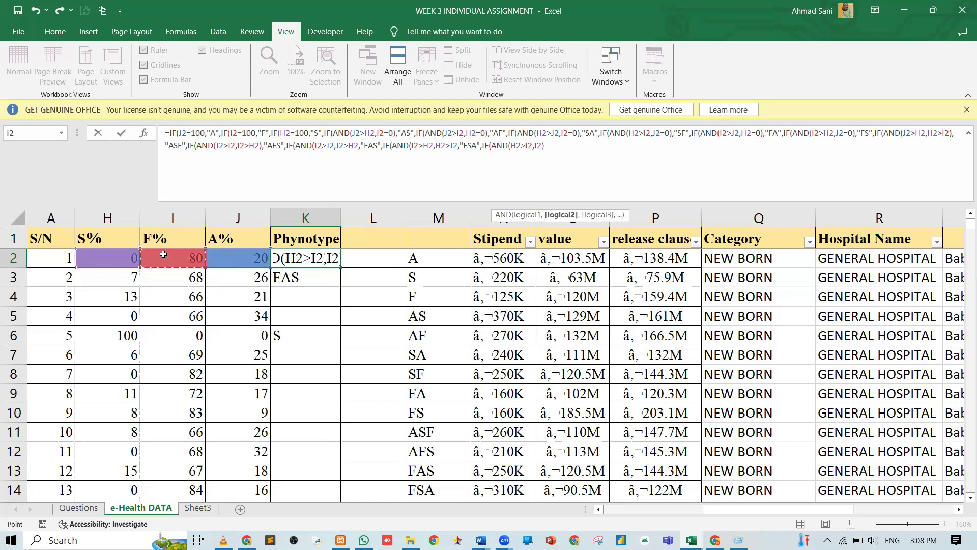
{"action": "type", "text": ">"}
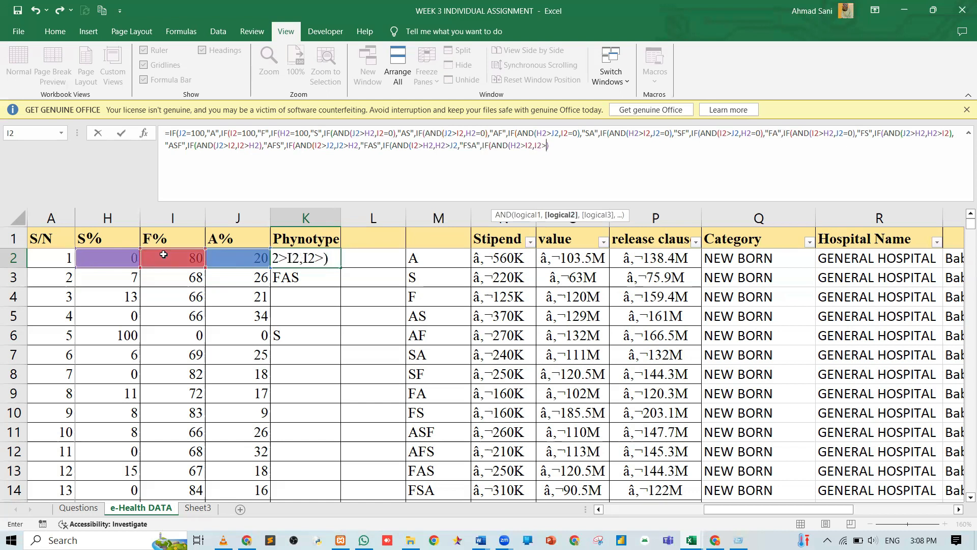
{"action": "left_click", "coordinate": [230, 259]}
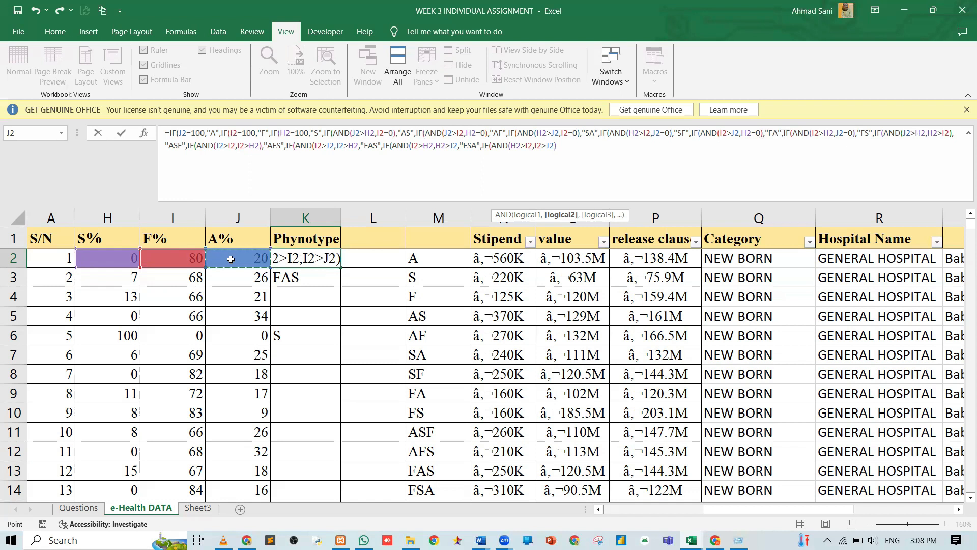
Close the AND test, return "SFA" when true, and open another IF with an AND test as the false value.
{"action": "type", "text": "),\"SFA\","}
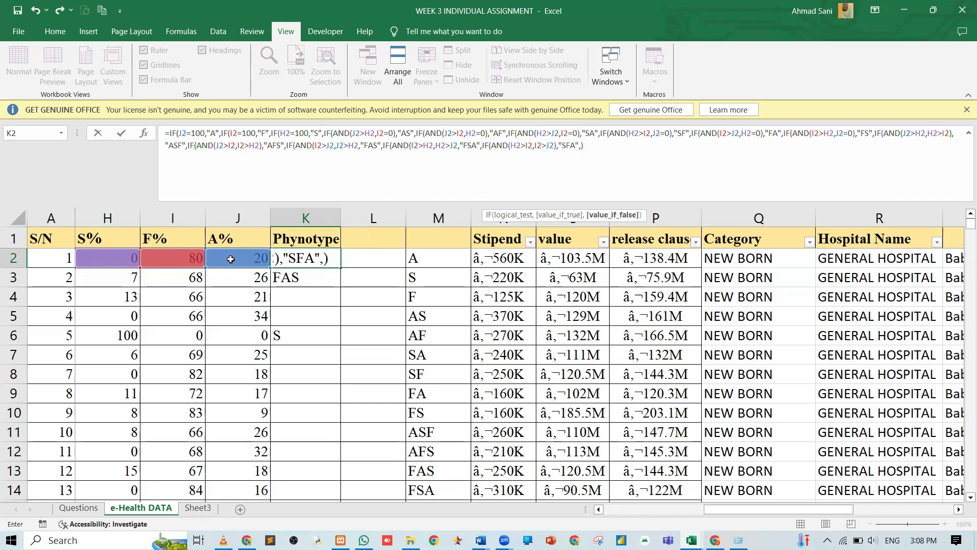
{"action": "type", "text": "IF("}
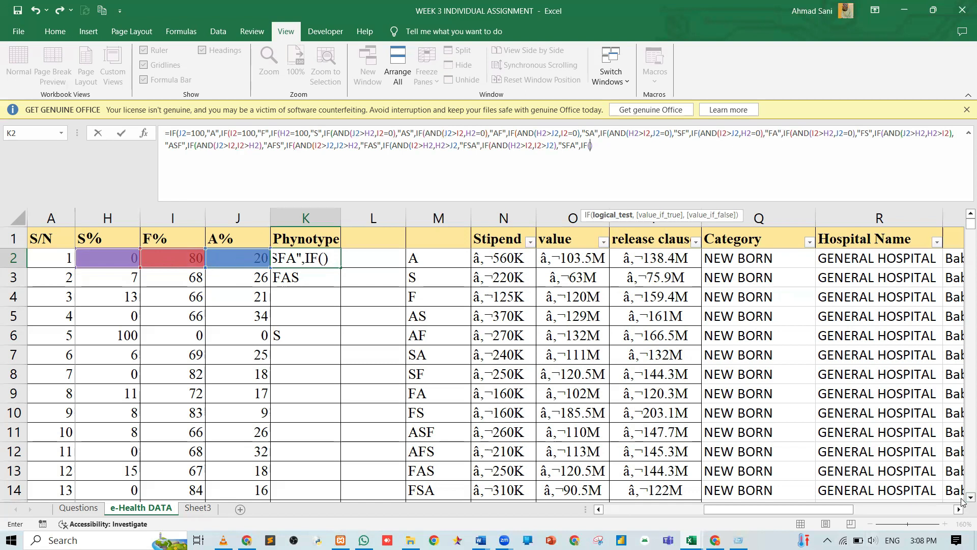
{"action": "scroll", "coordinate": [962, 499], "scroll_direction": "down", "scroll_amount": 2}
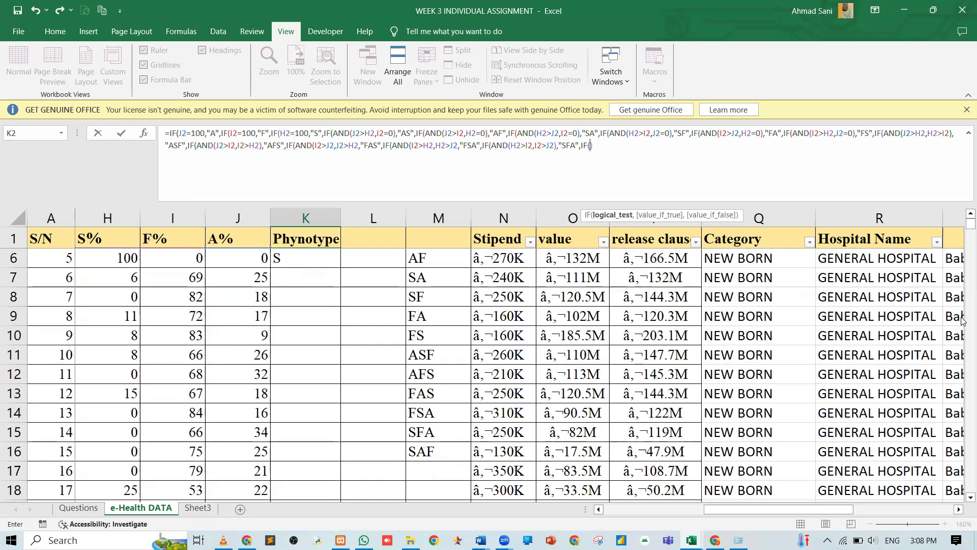
{"action": "scroll", "coordinate": [963, 216], "scroll_direction": "up", "scroll_amount": 2}
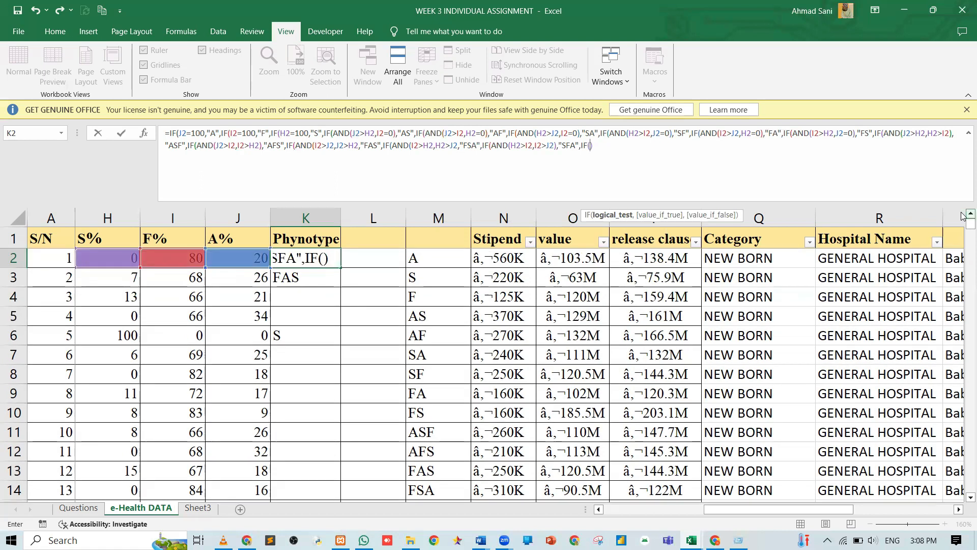
{"action": "type", "text": "AND("}
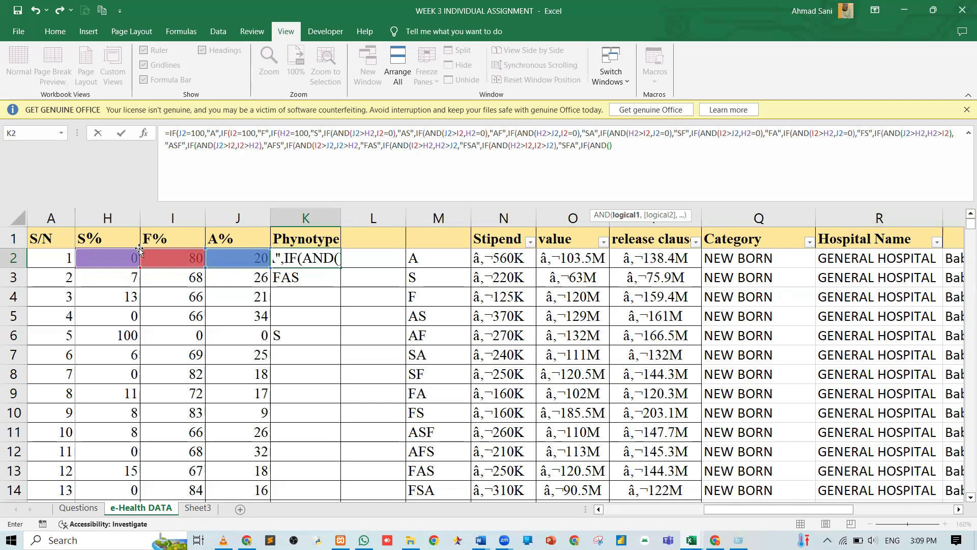
Fill the new AND test with the conditions H2>J2 and J2>I2.
{"action": "left_click", "coordinate": [105, 259]}
{"action": "type", "text": ">"}
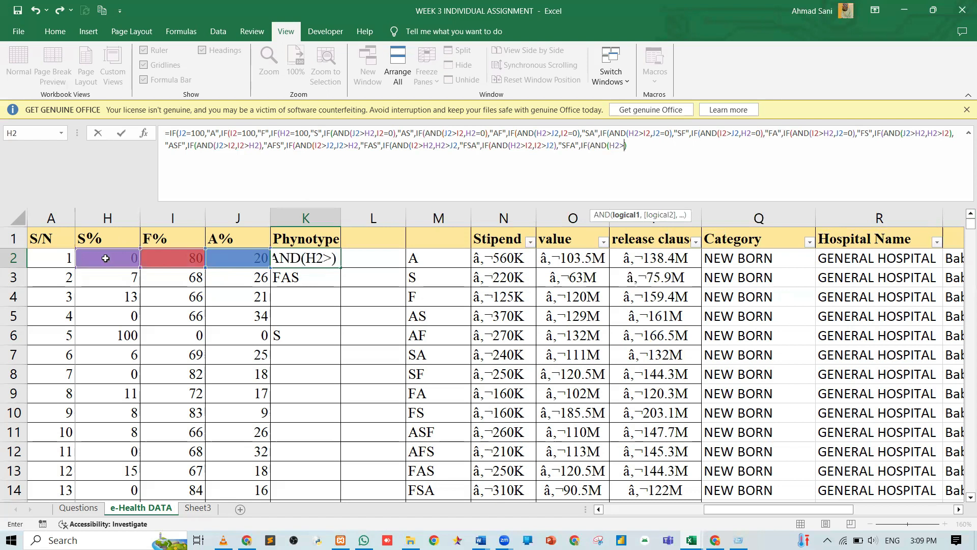
{"action": "left_click", "coordinate": [228, 257]}
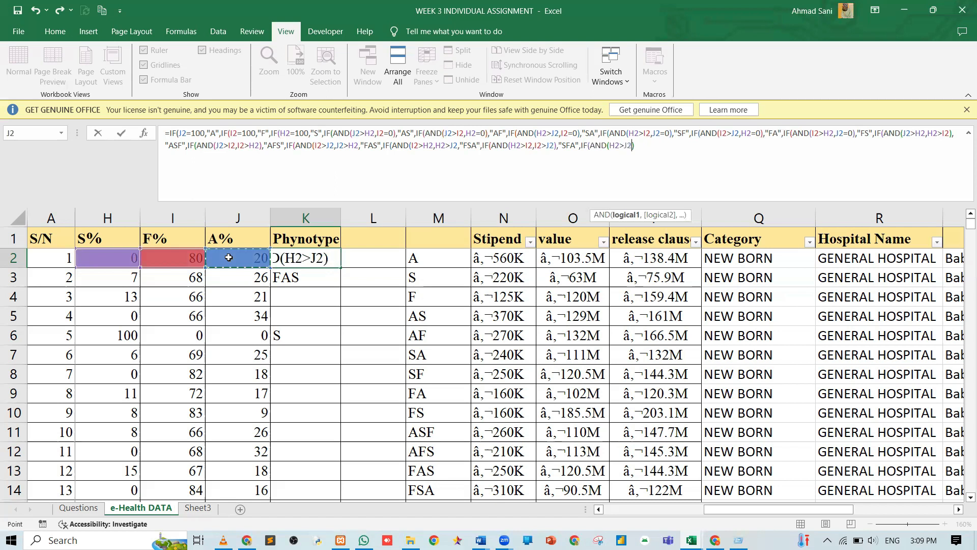
{"action": "type", "text": ","}
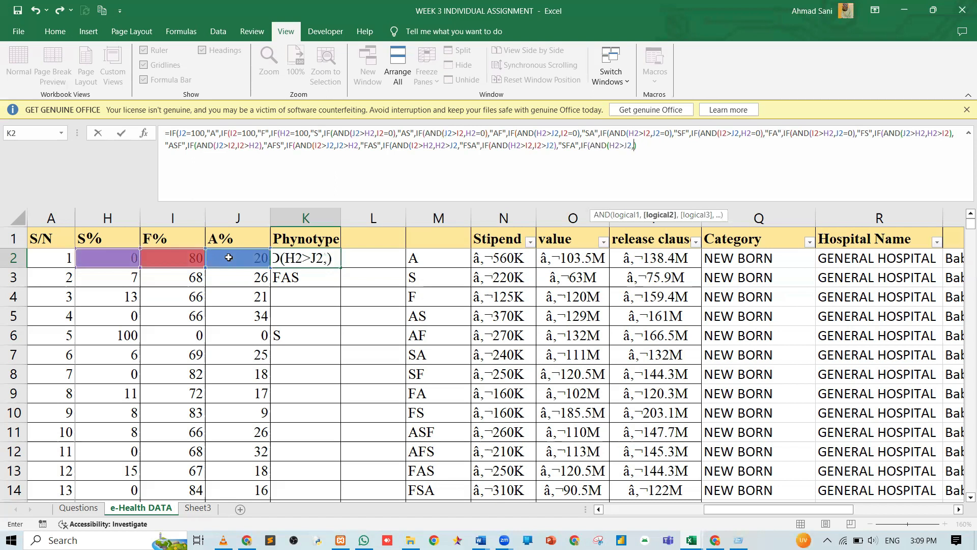
{"action": "left_click", "coordinate": [229, 257]}
{"action": "type", "text": ">)"}
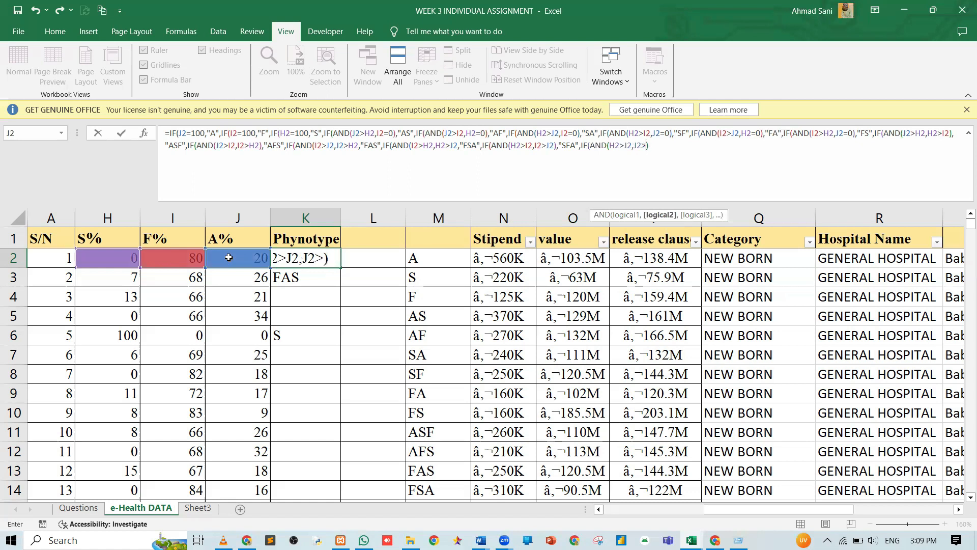
{"action": "left_click", "coordinate": [168, 256]}
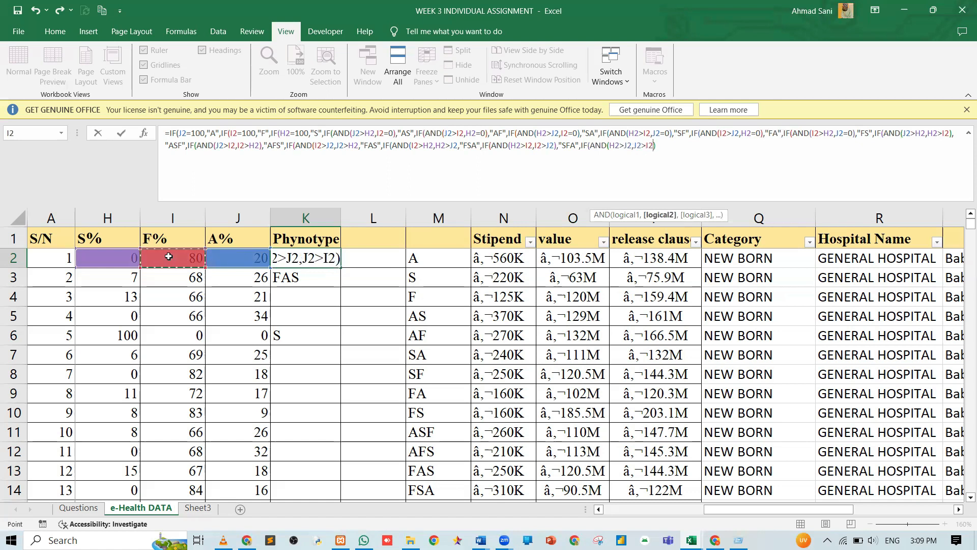
Enter "SAF" and an empty string "" as the next arguments directly after J2>I2 and try to commit the formula.
{"action": "type", "text": ","}
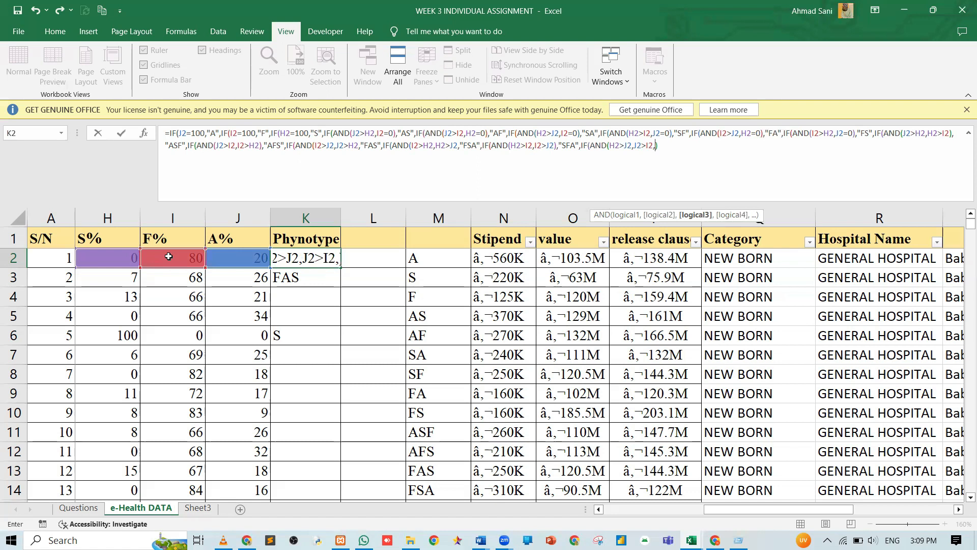
{"action": "type", "text": "\"SA"}
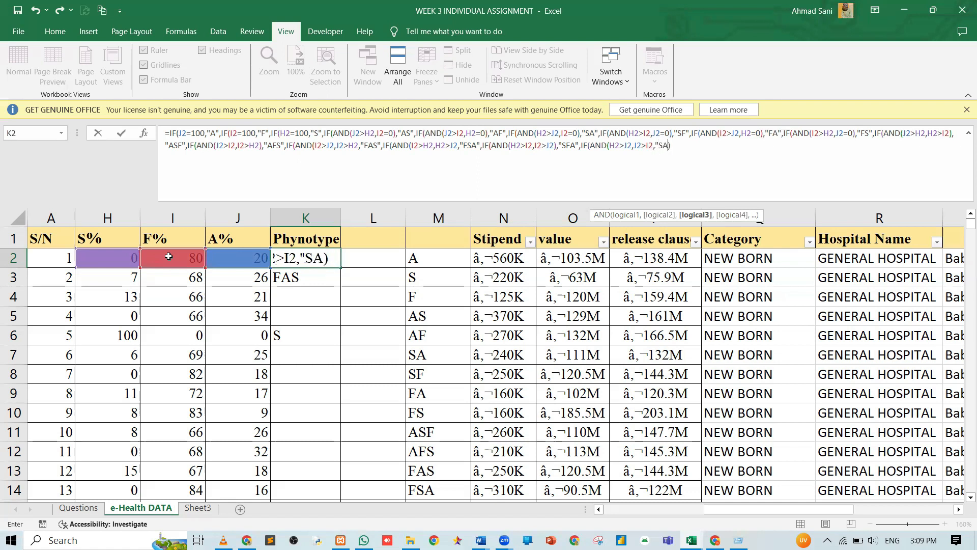
{"action": "type", "text": "F\",\"\""}
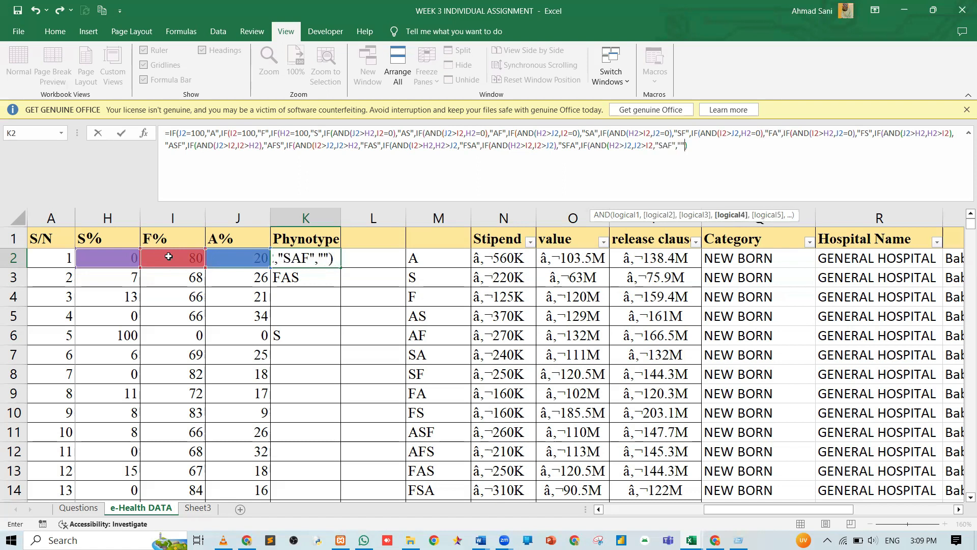
{"action": "key", "text": "Return"}
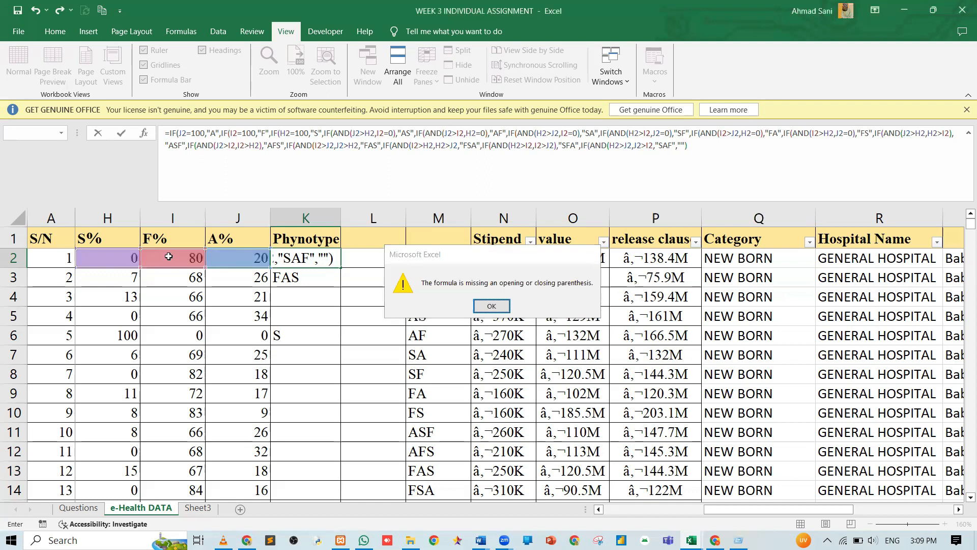
{"action": "key", "text": "Return"}
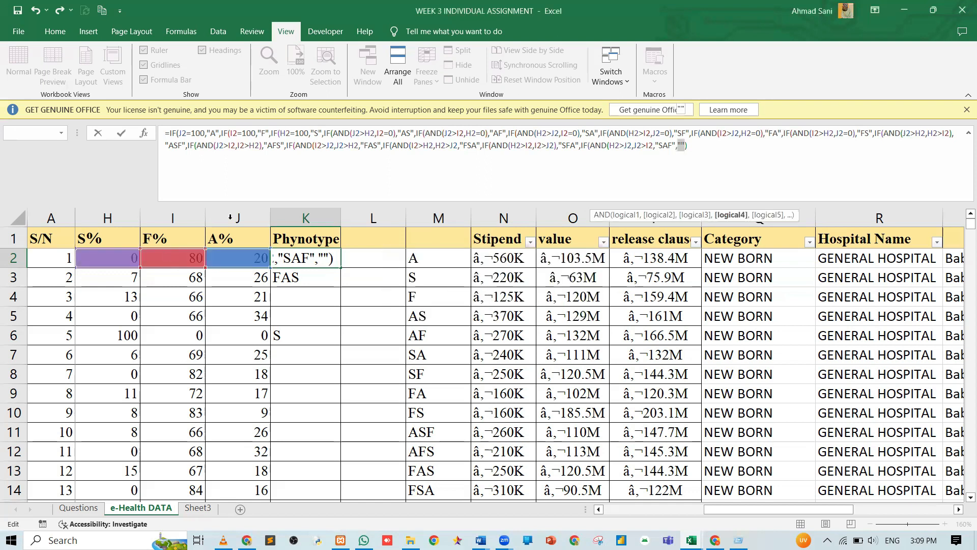
Insert the closing parenthesis of the last AND test after J2>I2, before "SAF", and try to commit the formula again.
{"action": "left_click", "coordinate": [655, 147]}
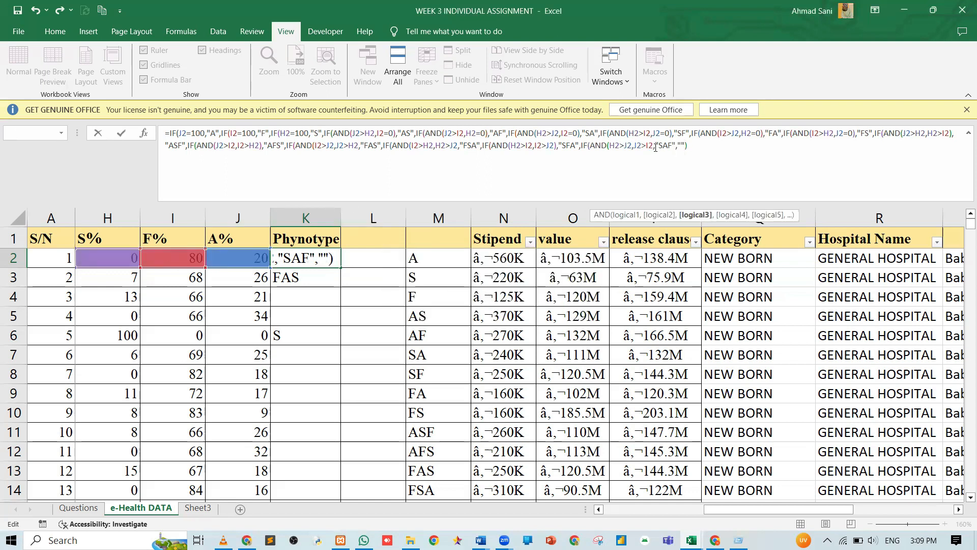
{"action": "type", "text": "),"}
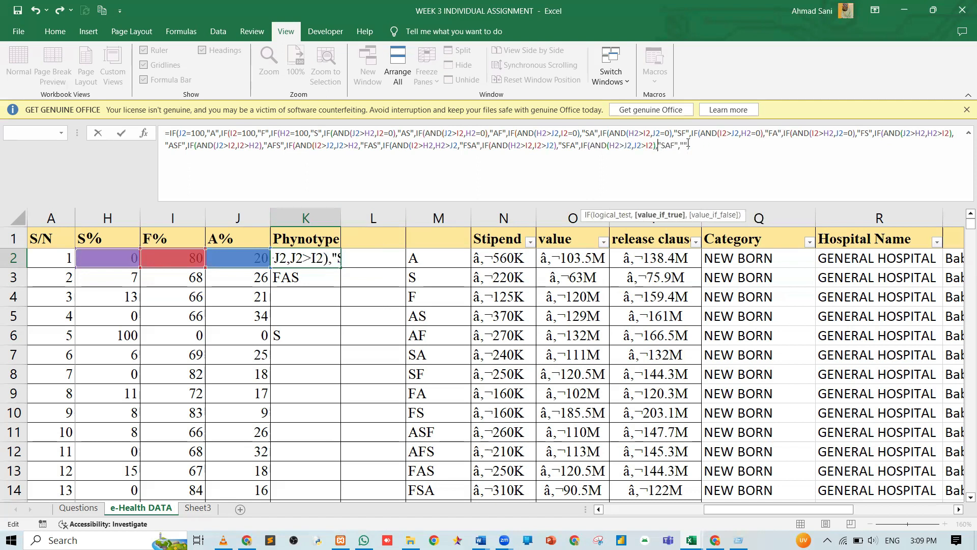
{"action": "key", "text": "Return"}
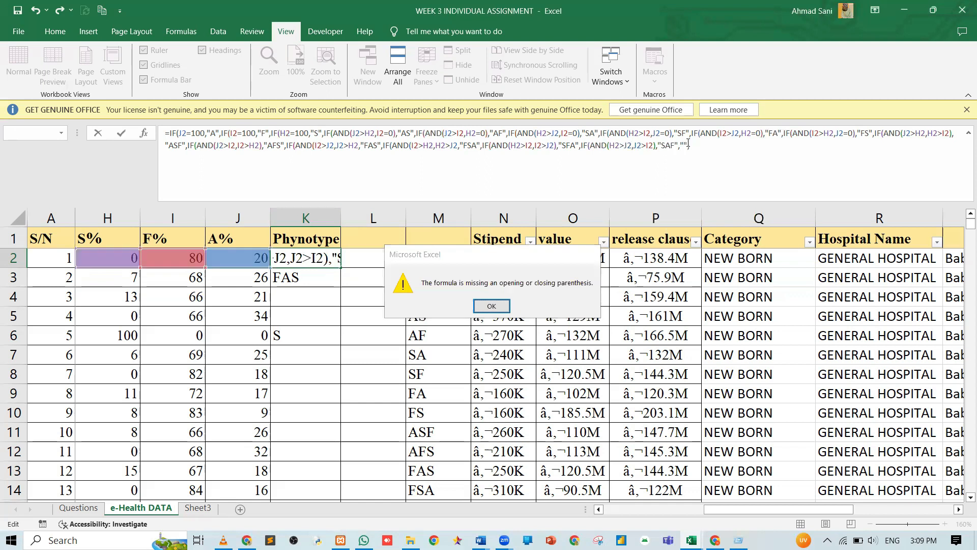
{"action": "key", "text": "Return"}
{"action": "left_click", "coordinate": [688, 144]}
{"action": "type", "text": ")"}
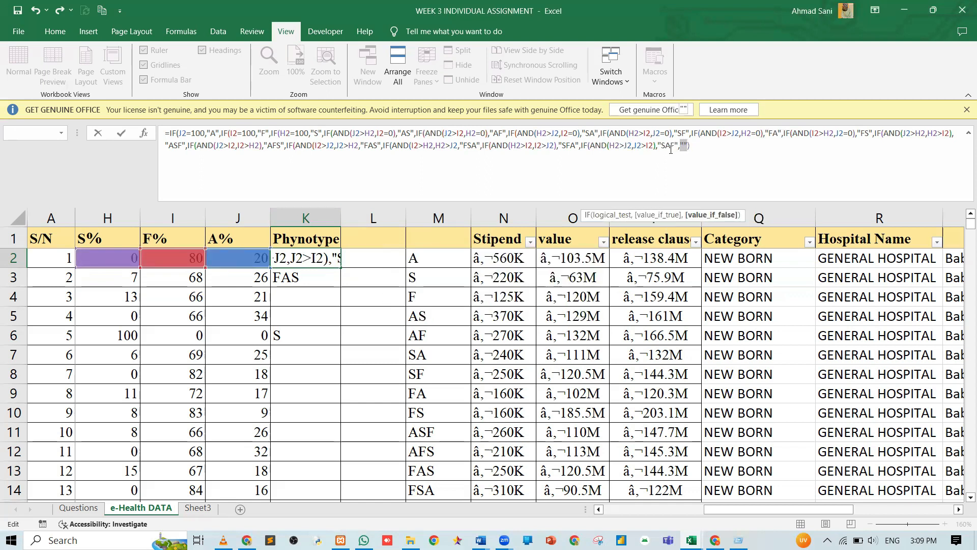
Remove the empty-string argument after "SAF" and try to commit the formula without it.
{"action": "left_click", "coordinate": [682, 146]}
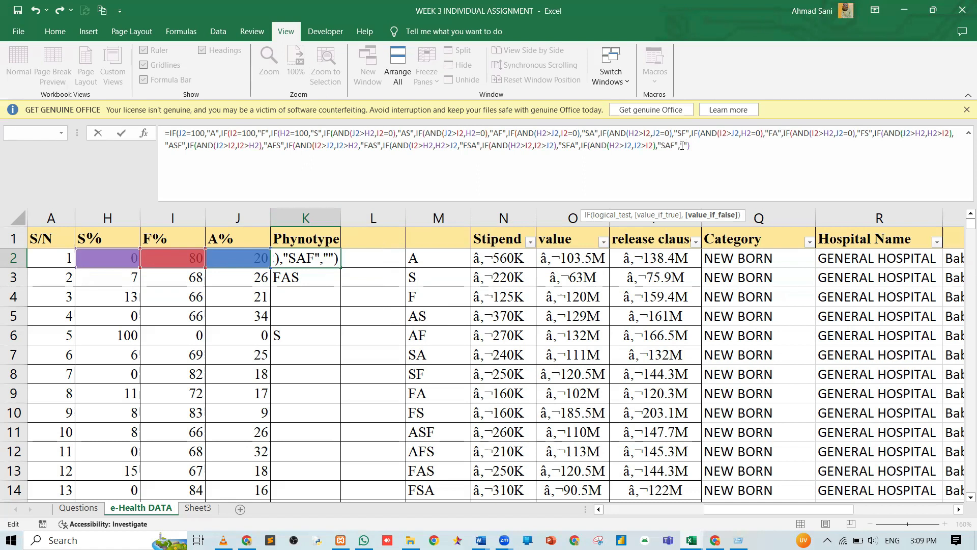
{"action": "key", "text": "BackSpace"}
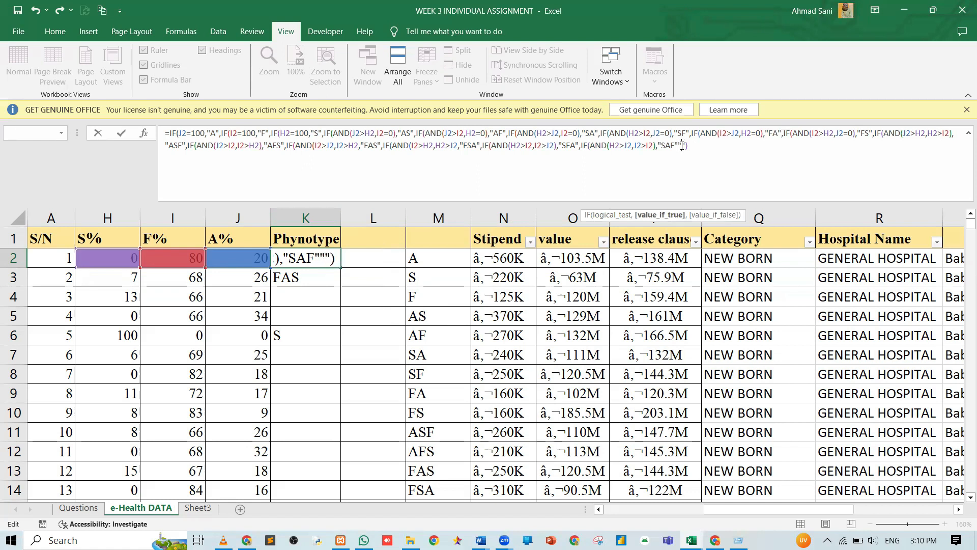
{"action": "key", "text": "BackSpace"}
{"action": "key", "text": "BackSpace"}
{"action": "key", "text": "Return"}
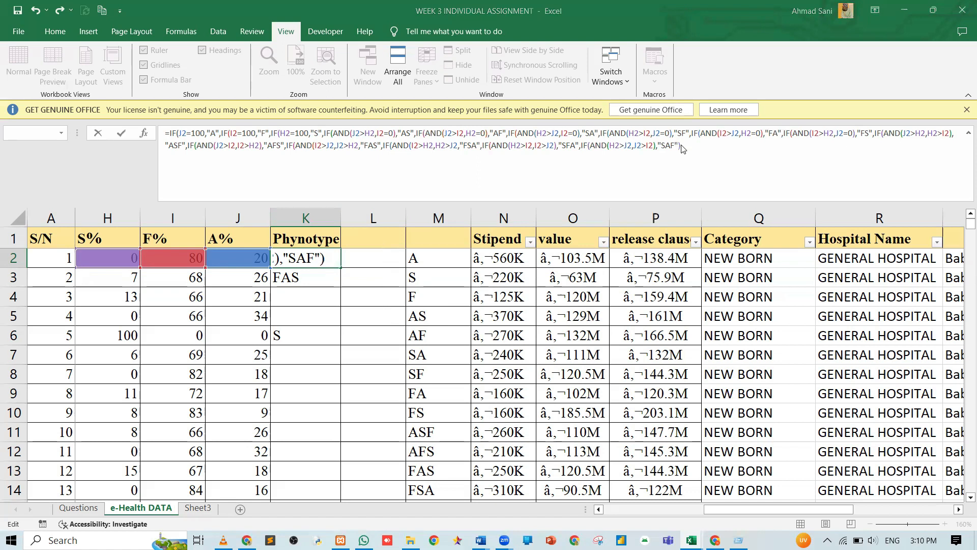
{"action": "key", "text": "Return"}
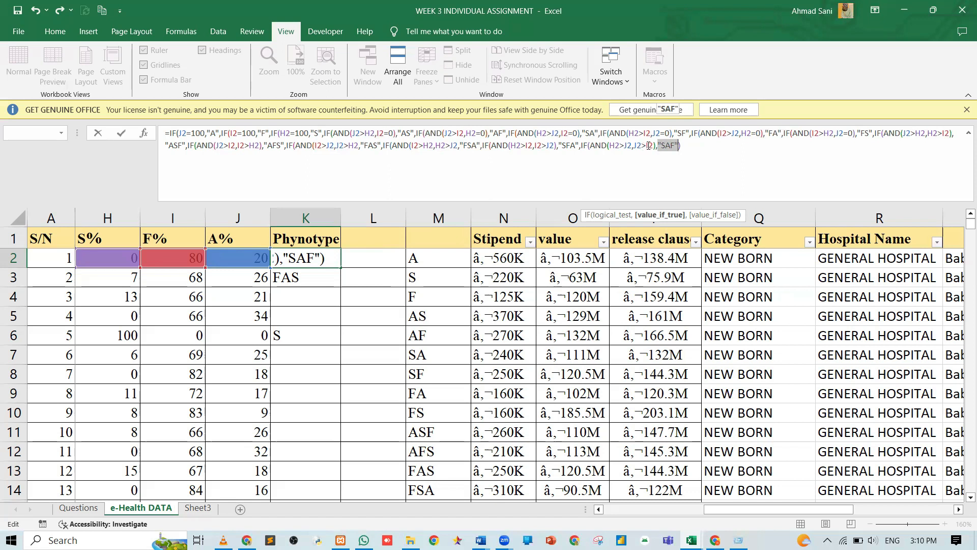
Add the empty string "" back as the false value after "SAF" and try to commit the formula.
{"action": "left_click", "coordinate": [678, 145]}
{"action": "type", "text": ","}
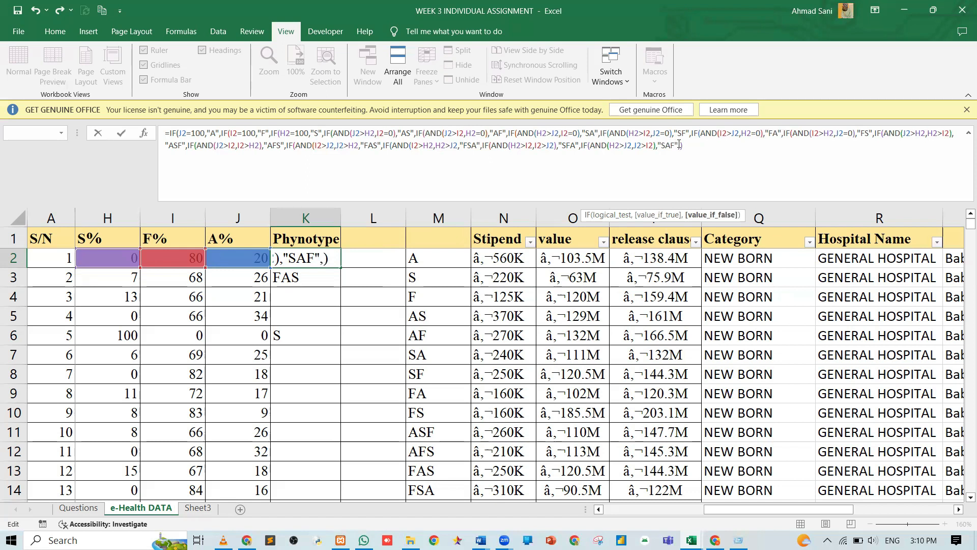
{"action": "type", "text": "\"\""}
{"action": "key", "text": "Return"}
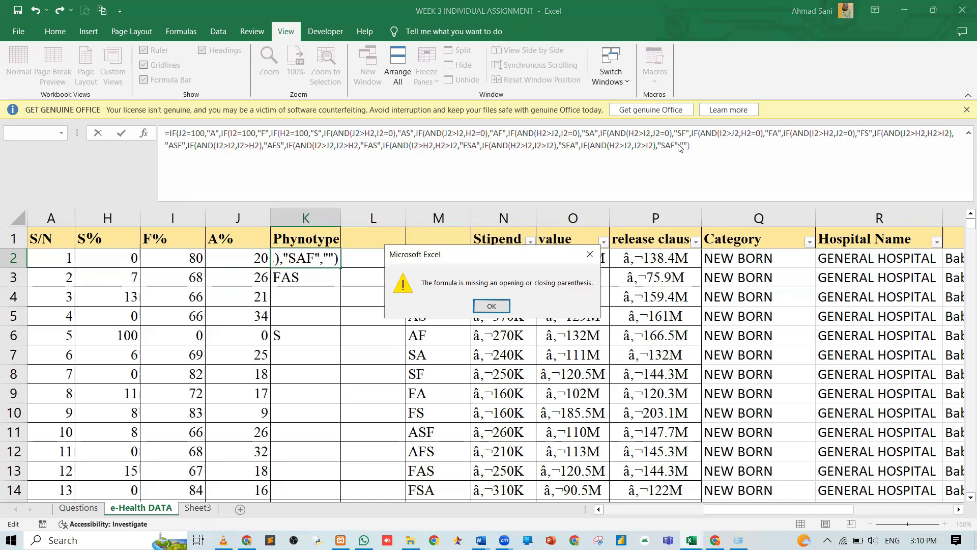
{"action": "key", "text": "Return"}
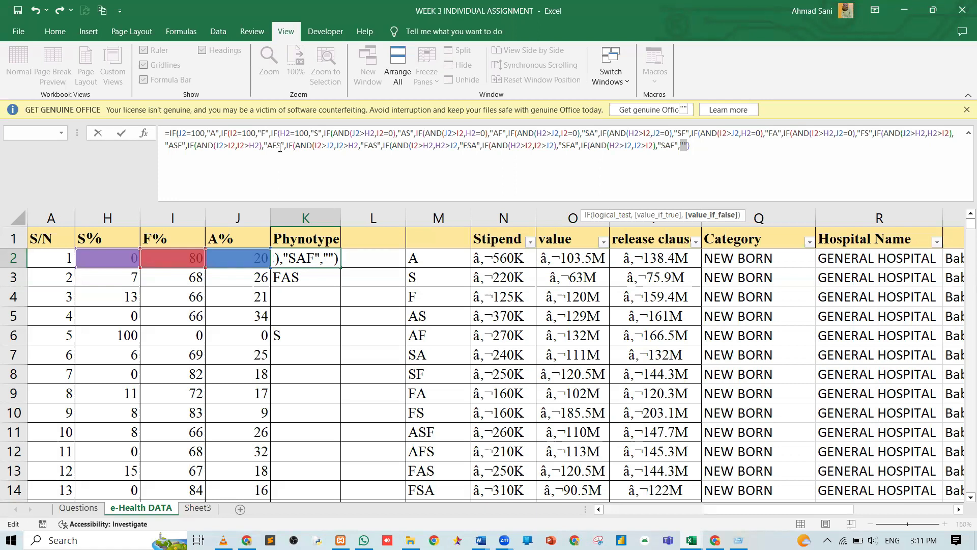
Close the AND tests before "FAS" and "FSA" with parentheses in the K2 formula, then commit it and accept the proposed correction.
{"action": "left_click", "coordinate": [361, 146]}
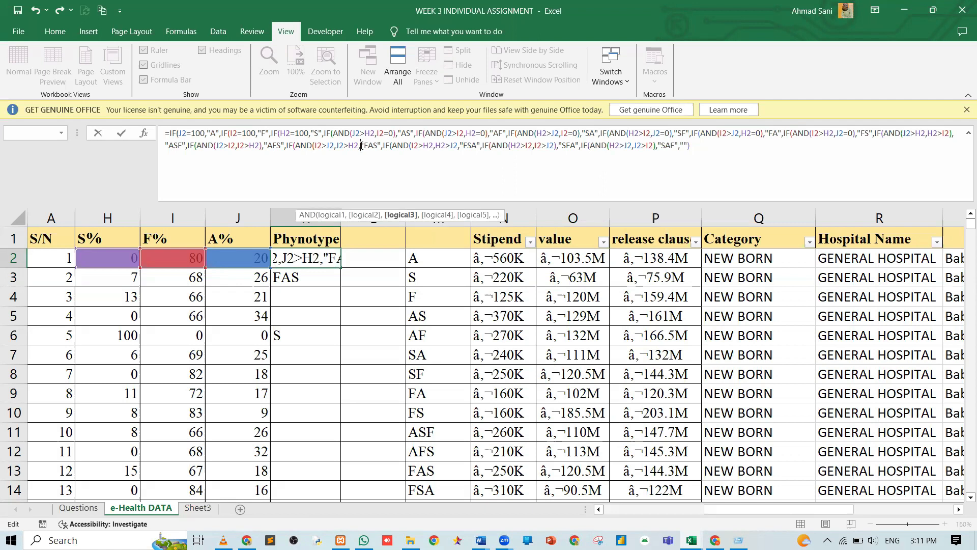
{"action": "key", "text": "BackSpace"}
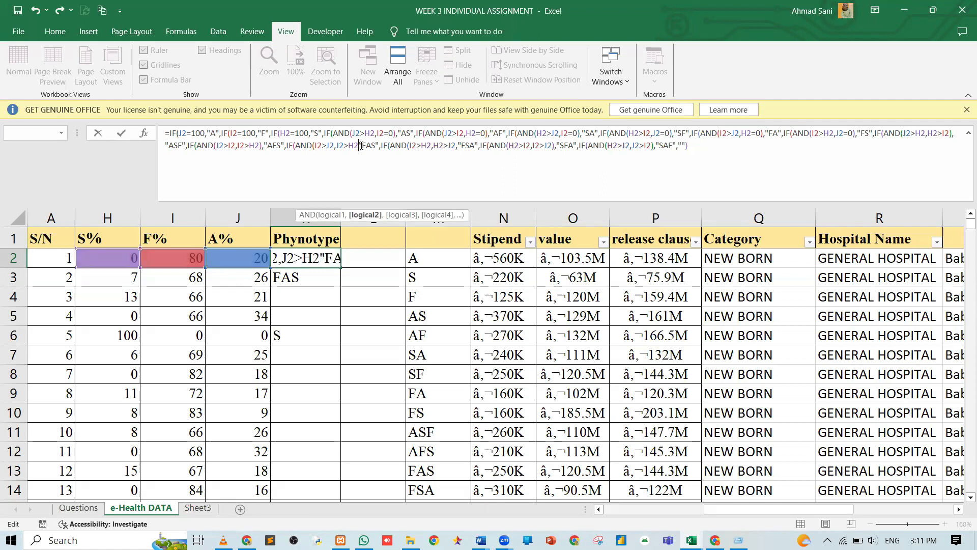
{"action": "type", "text": "),"}
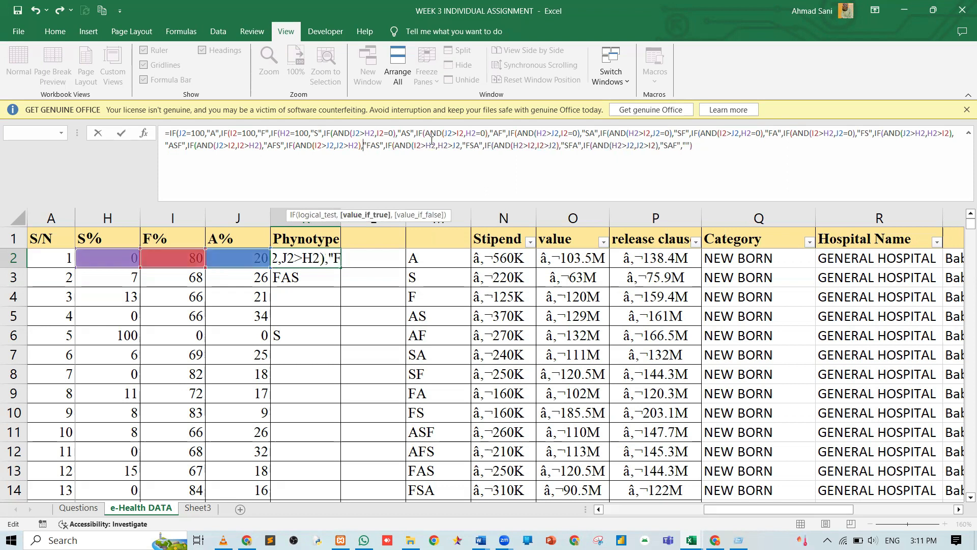
{"action": "left_click", "coordinate": [459, 145]}
{"action": "type", "text": ")"}
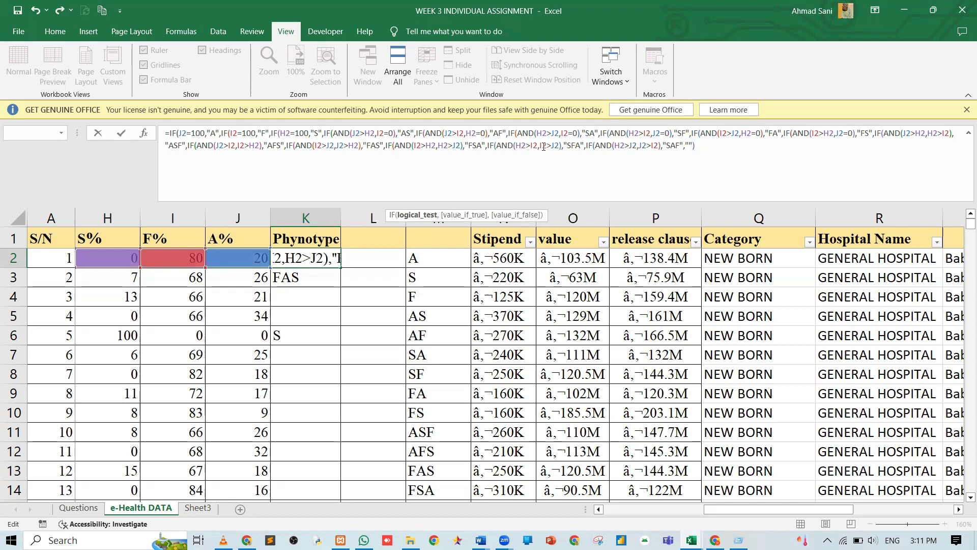
{"action": "key", "text": "Return"}
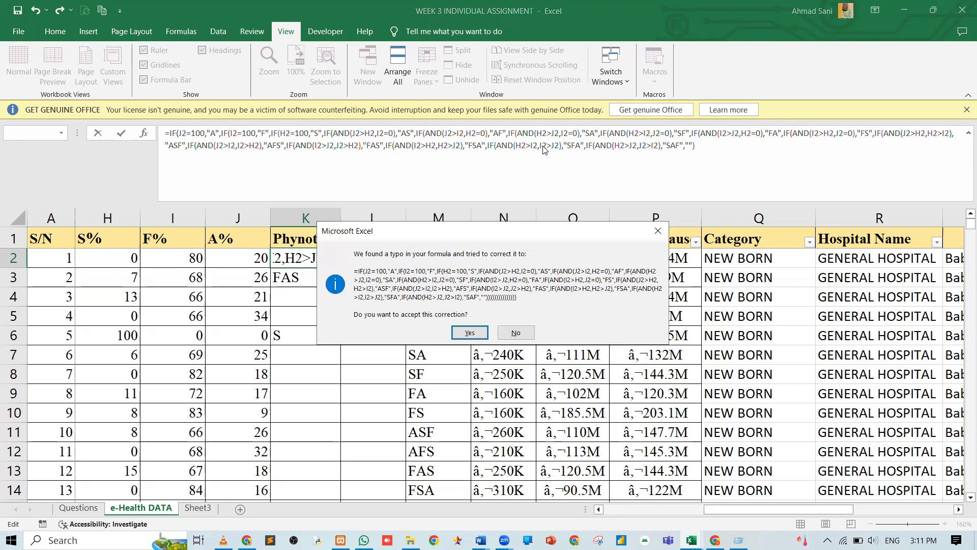
{"action": "key", "text": "Return"}
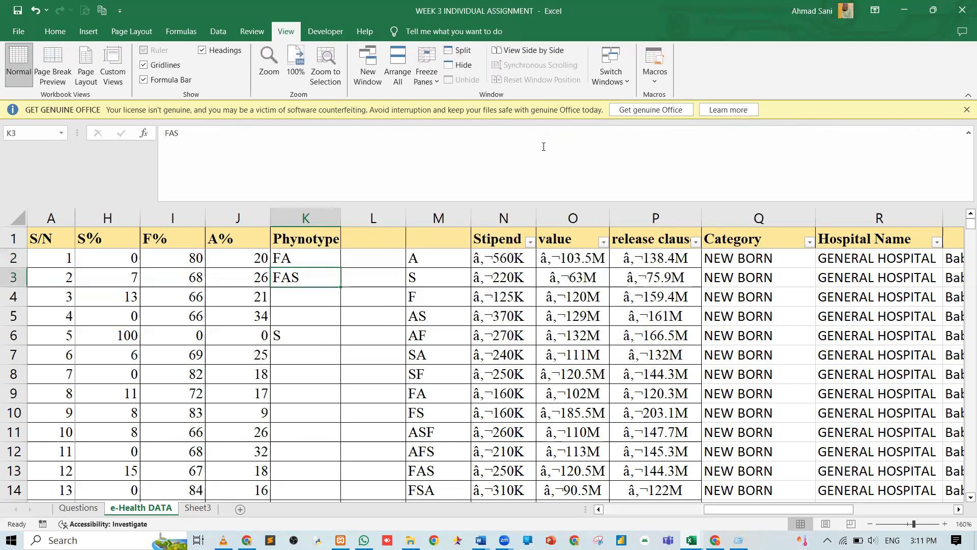
Fill the K2 phenotype formula down the whole Phynotype column.
{"action": "key", "text": "Up"}
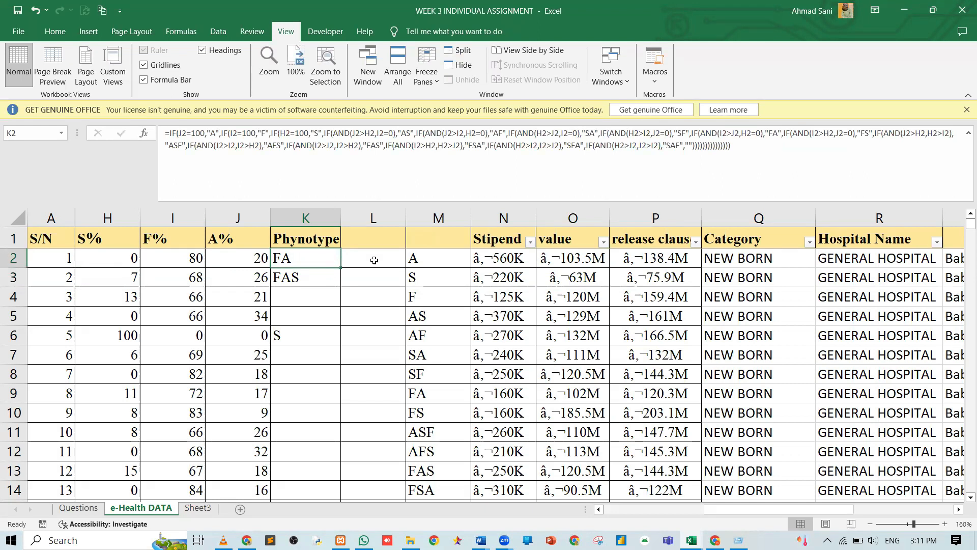
{"action": "left_click_drag", "start_coordinate": [341, 267], "coordinate": [338, 309]}
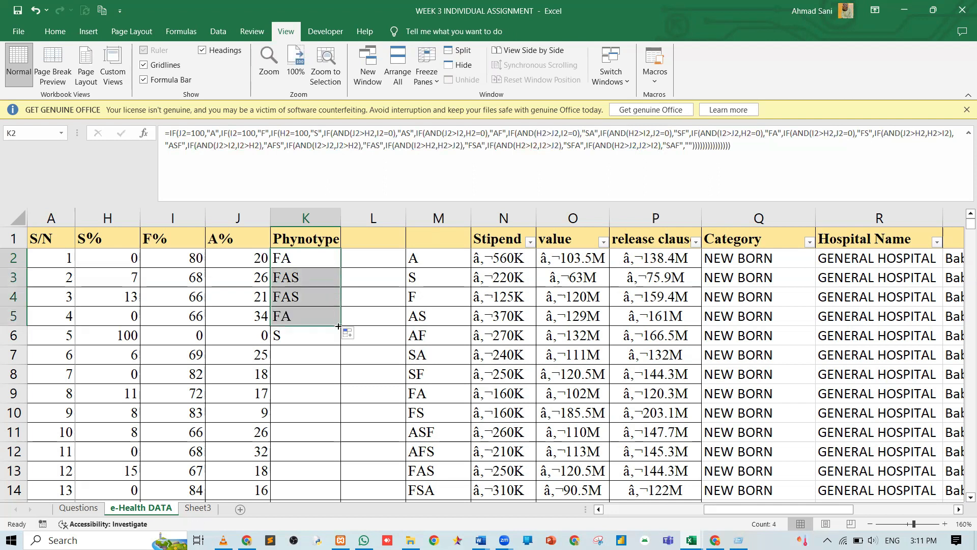
{"action": "left_click_drag", "start_coordinate": [340, 328], "coordinate": [340, 344]}
{"action": "double_click", "coordinate": [340, 345]}
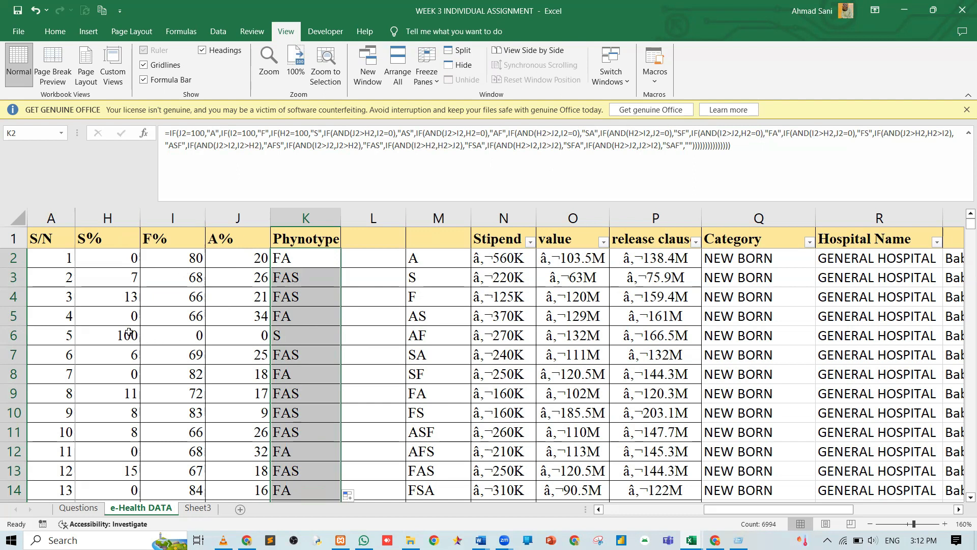
Test the phenotype formula in row 6 by setting S% to 0 and F% to 100.
{"action": "left_click", "coordinate": [180, 333]}
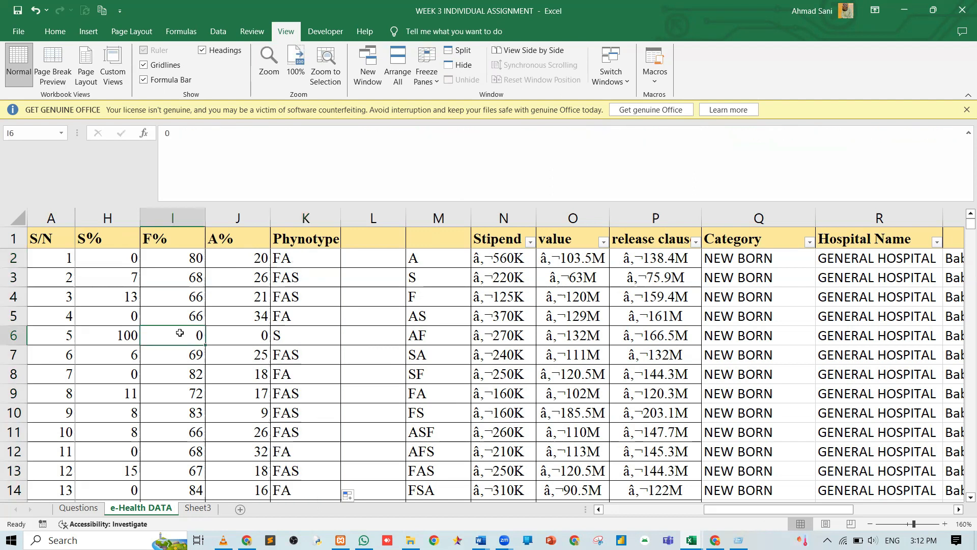
{"action": "key", "text": "Left"}
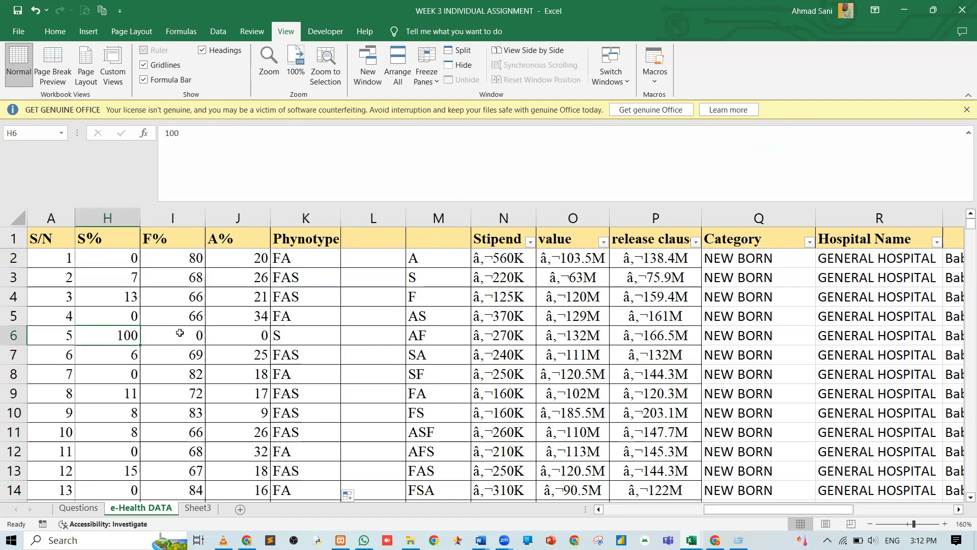
{"action": "type", "text": "0"}
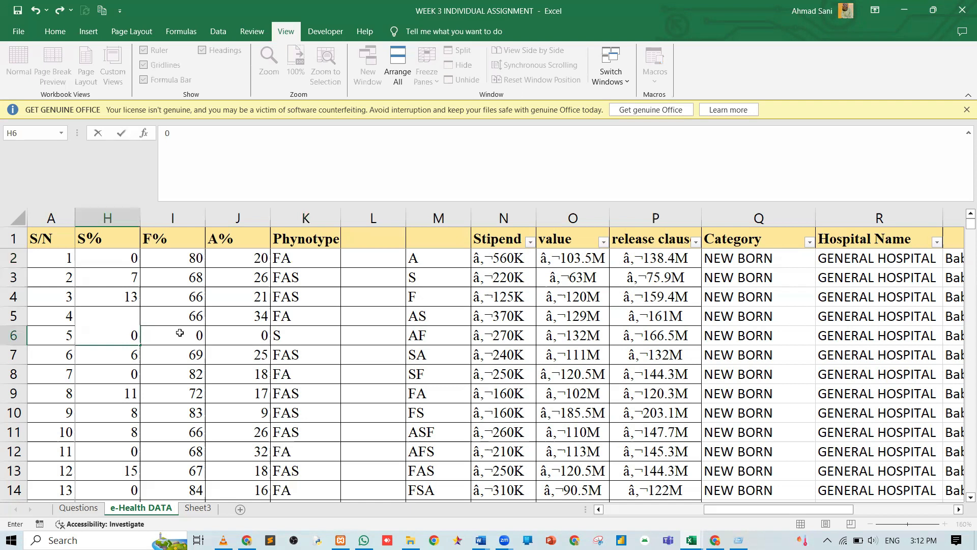
{"action": "left_click", "coordinate": [179, 332]}
{"action": "type", "text": "100"}
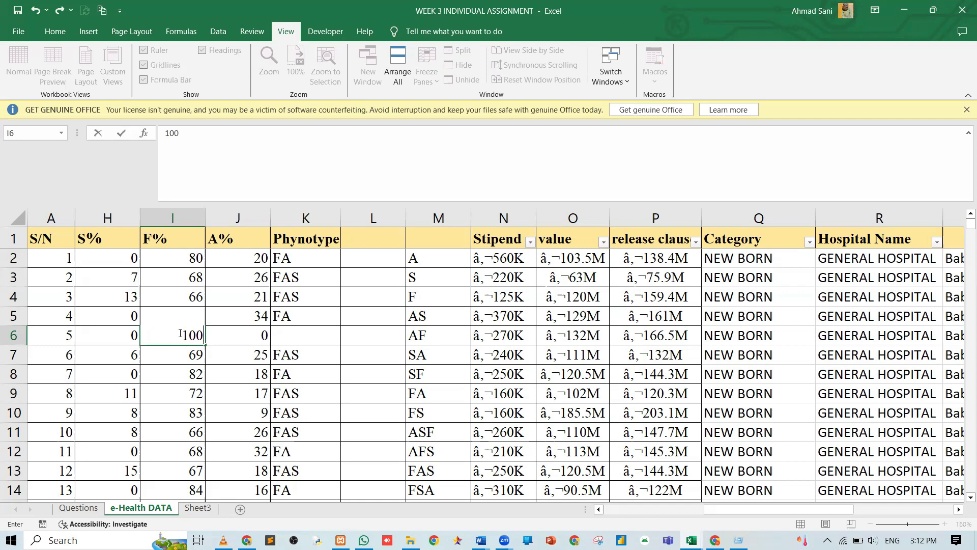
{"action": "key", "text": "Return"}
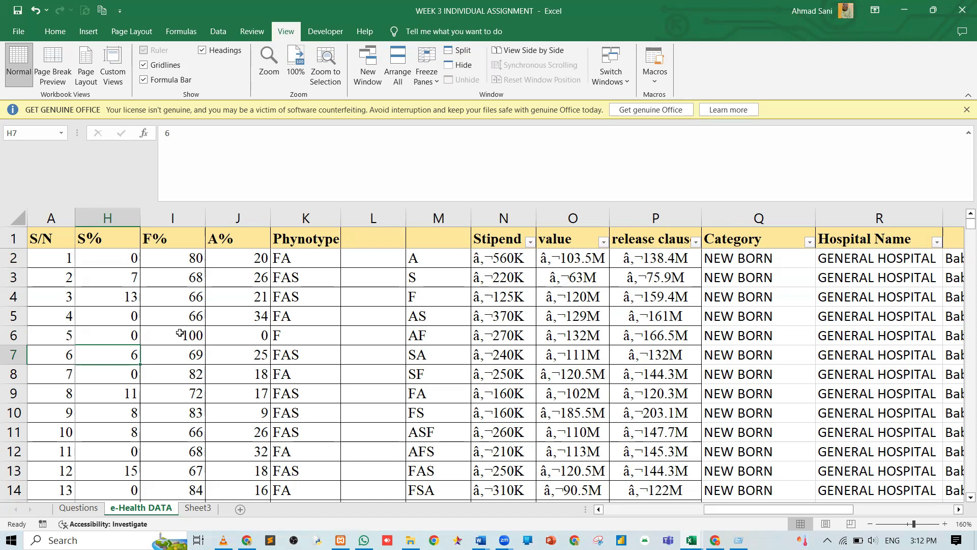
Review the Questions sheet, then insert five blank columns before the Category column in the e-Health DATA sheet.
{"action": "left_click", "coordinate": [79, 508]}
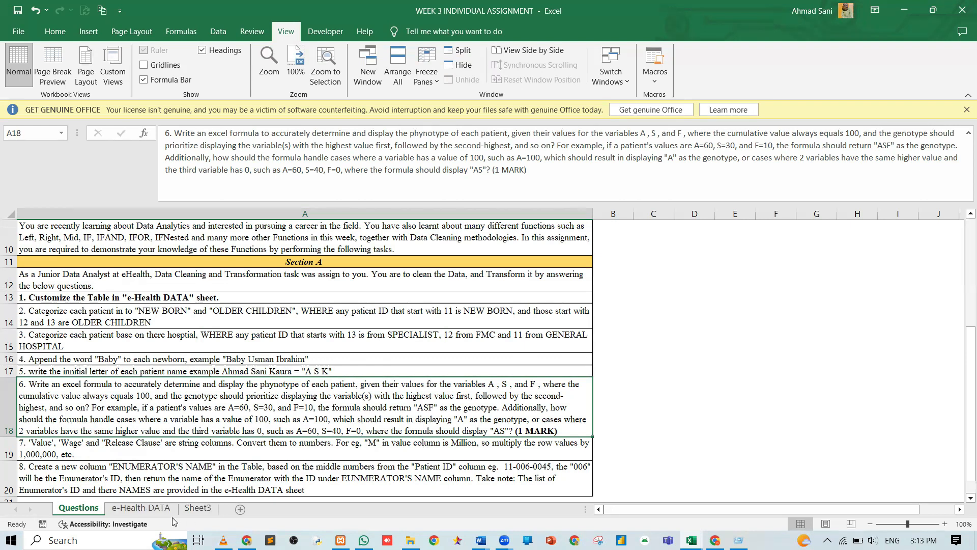
{"action": "left_click", "coordinate": [141, 508]}
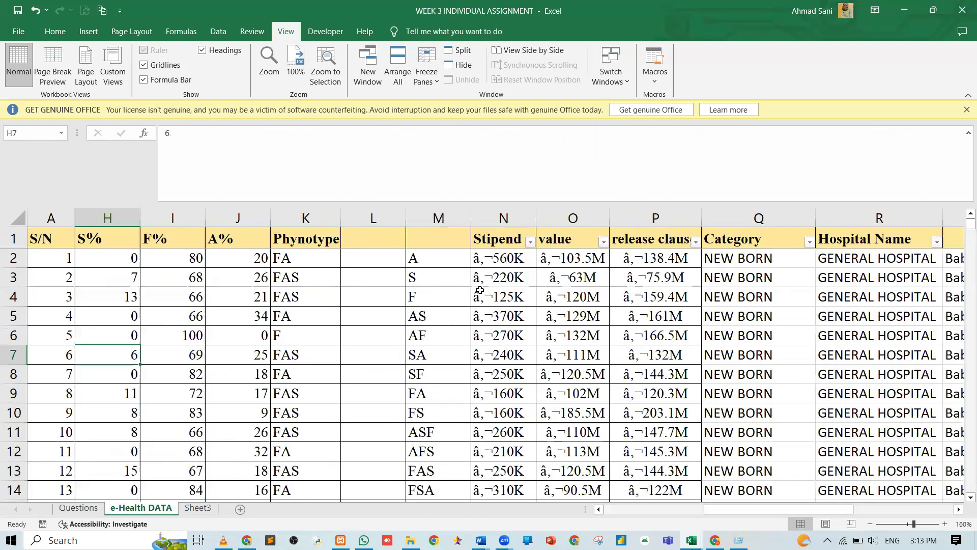
{"action": "left_click", "coordinate": [725, 216]}
{"action": "key", "text": "ctrl+shift+plus"}
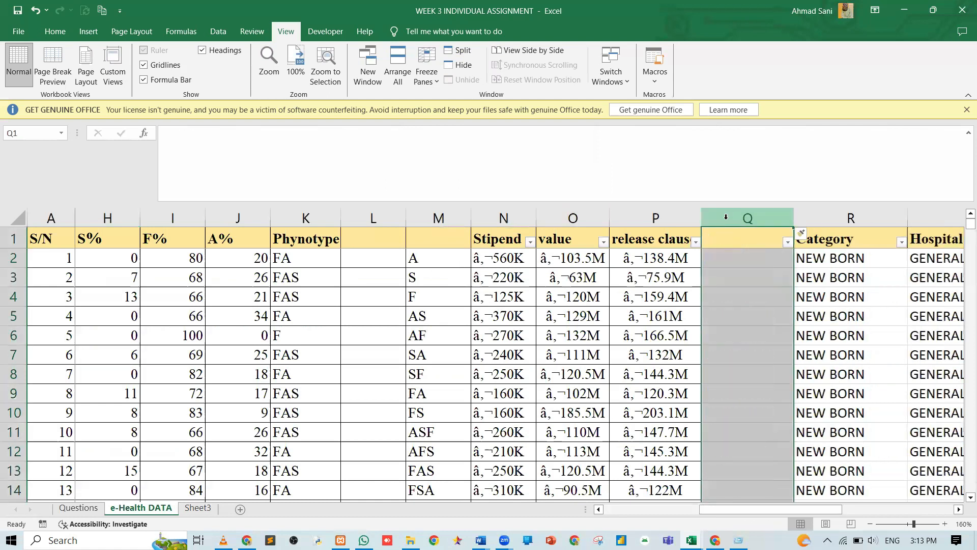
{"action": "key", "text": "ctrl+shift+plus"}
{"action": "key", "text": "ctrl+shift+plus"}
{"action": "key", "text": "ctrl+shift+plus"}
{"action": "key", "text": "ctrl+shift+plus"}
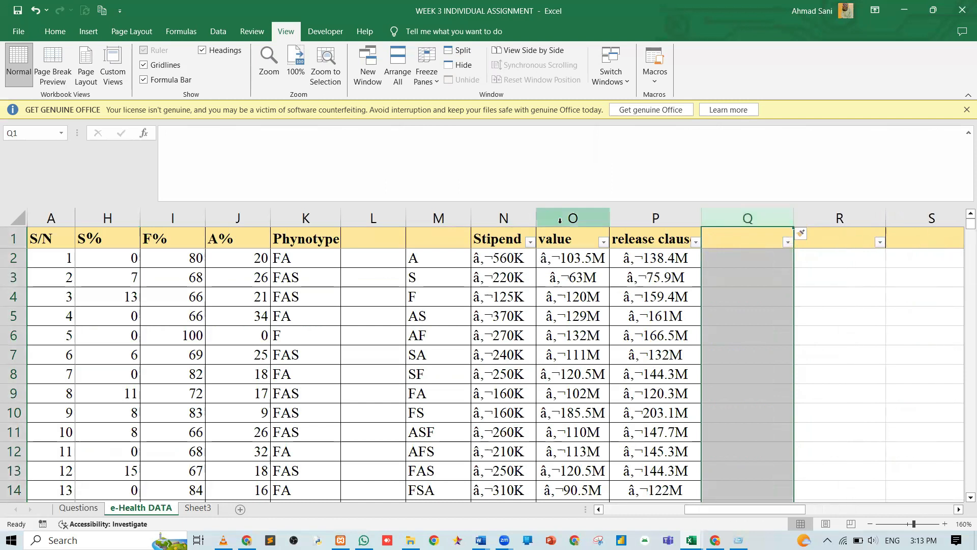
Insert two blank columns between the Stipend and value columns.
{"action": "left_click", "coordinate": [560, 220]}
{"action": "key", "text": "ctrl+shift+plus"}
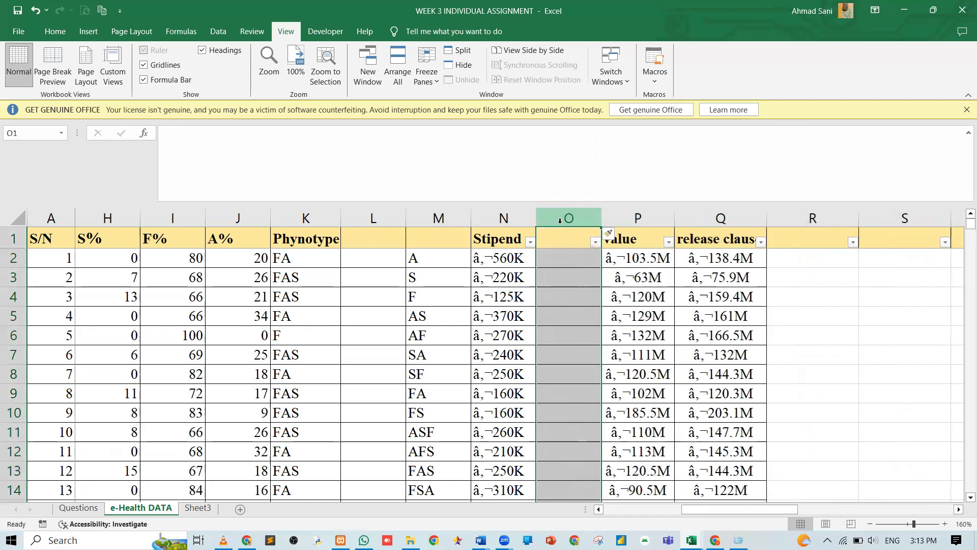
{"action": "key", "text": "ctrl+shift+plus"}
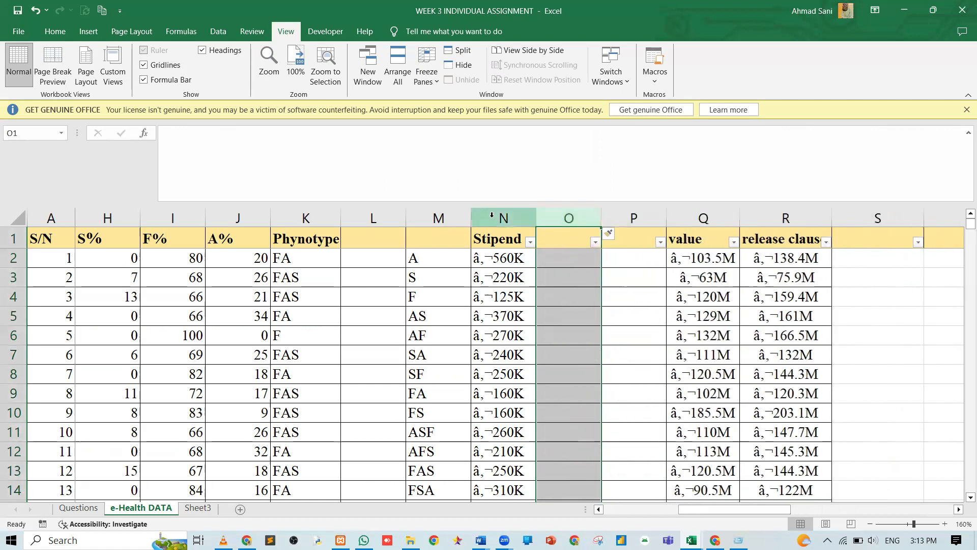
{"action": "left_click", "coordinate": [505, 217]}
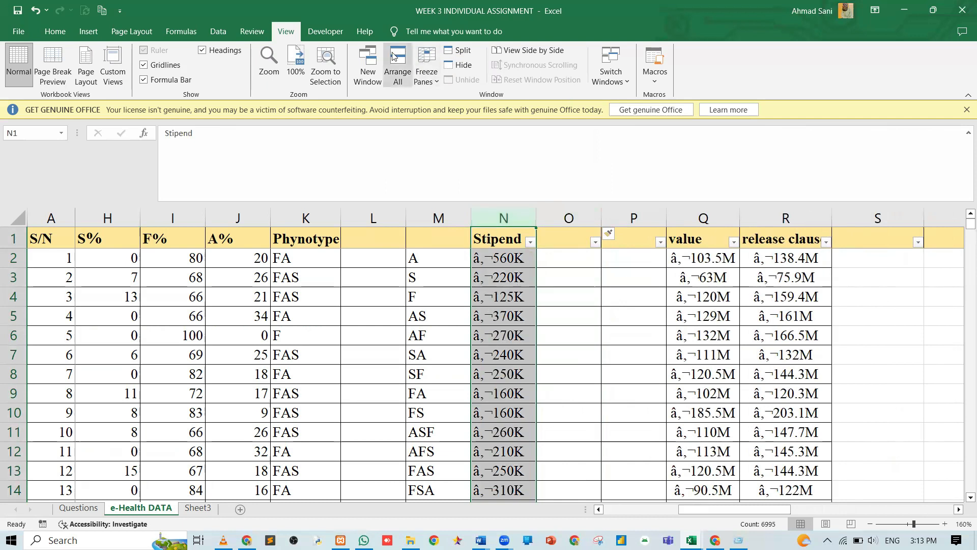
{"action": "left_click", "coordinate": [218, 32]}
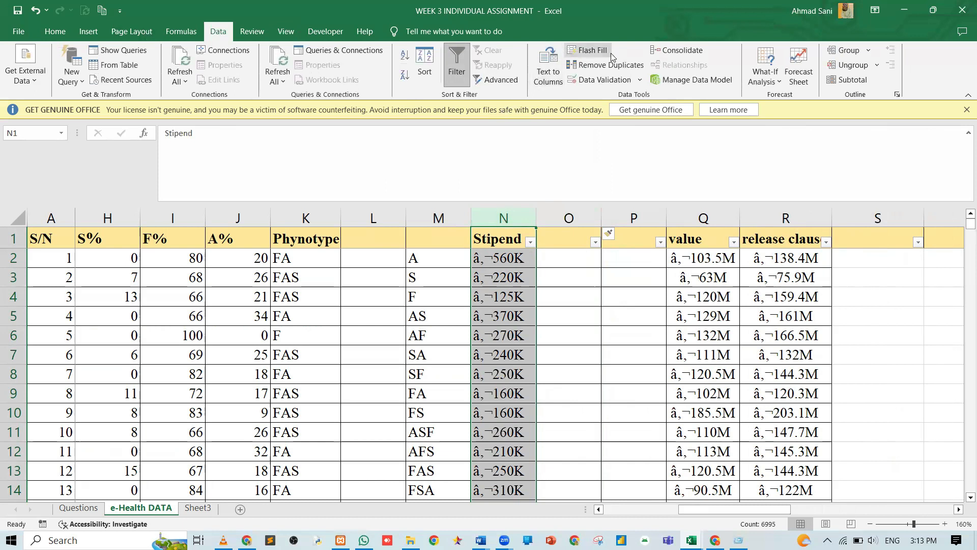
{"action": "left_click", "coordinate": [551, 83]}
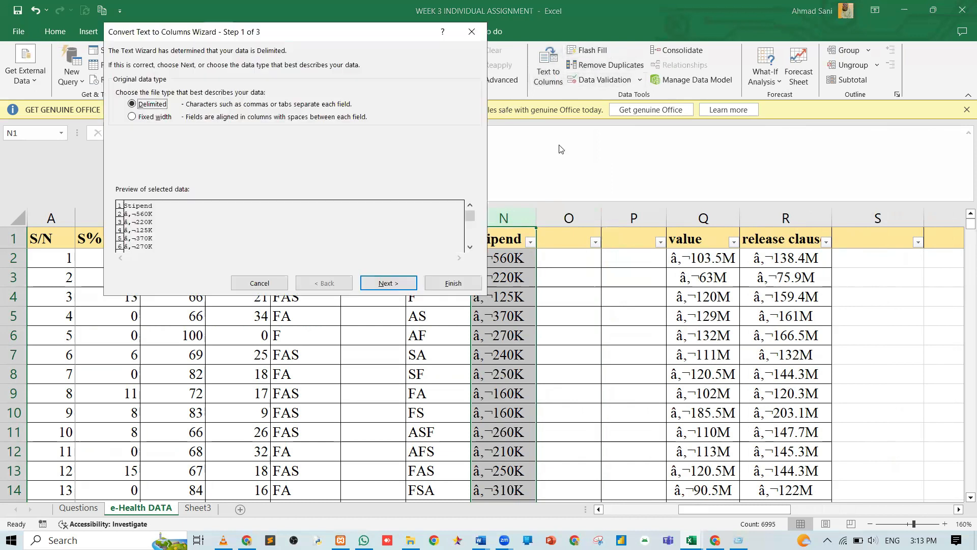
{"action": "left_click", "coordinate": [471, 32]}
Split the Stipend column with delimited Text to Columns, using the ¬ character from N2 as the other delimiter and $N$1 as destination.
{"action": "double_click", "coordinate": [496, 258]}
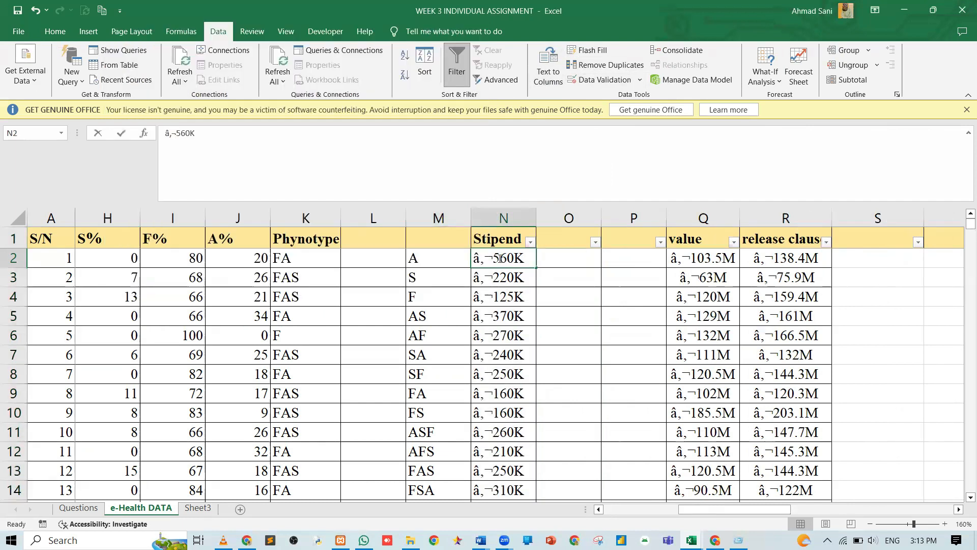
{"action": "left_click_drag", "start_coordinate": [492, 258], "coordinate": [487, 258]}
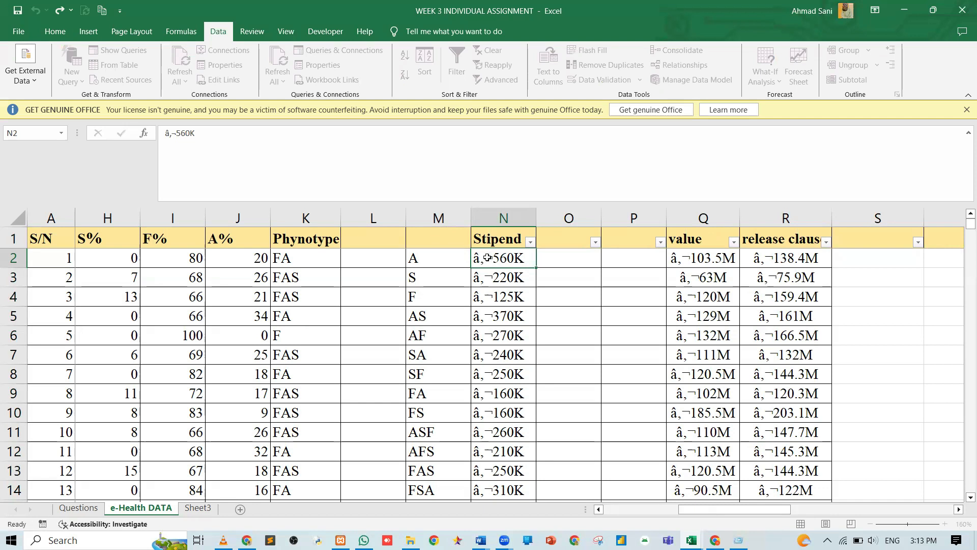
{"action": "key", "text": "Escape"}
{"action": "left_click", "coordinate": [505, 218]}
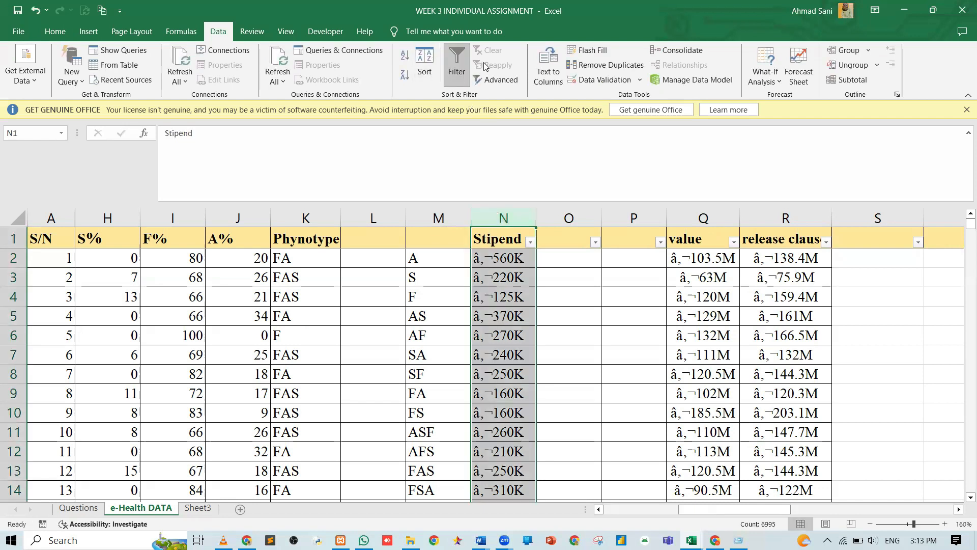
{"action": "left_click", "coordinate": [551, 70]}
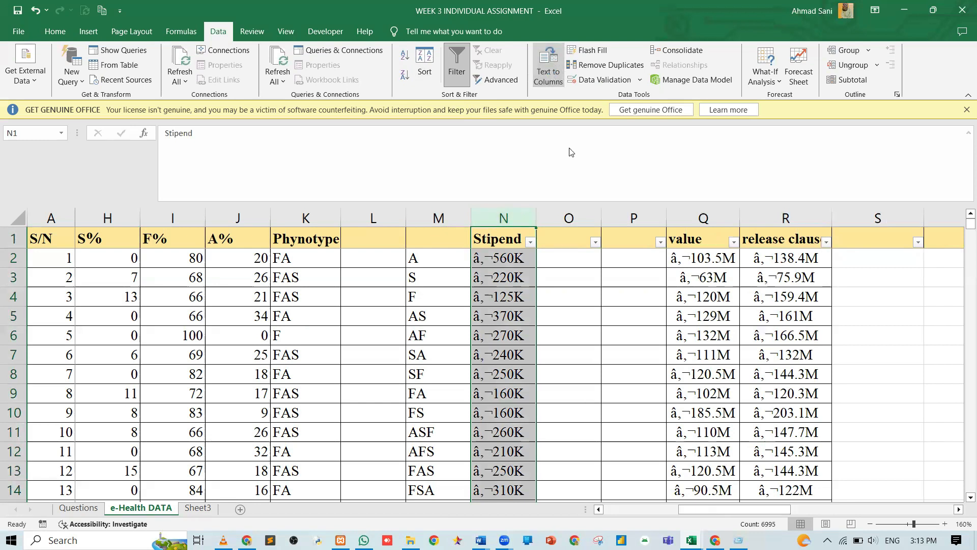
{"action": "left_click", "coordinate": [387, 283]}
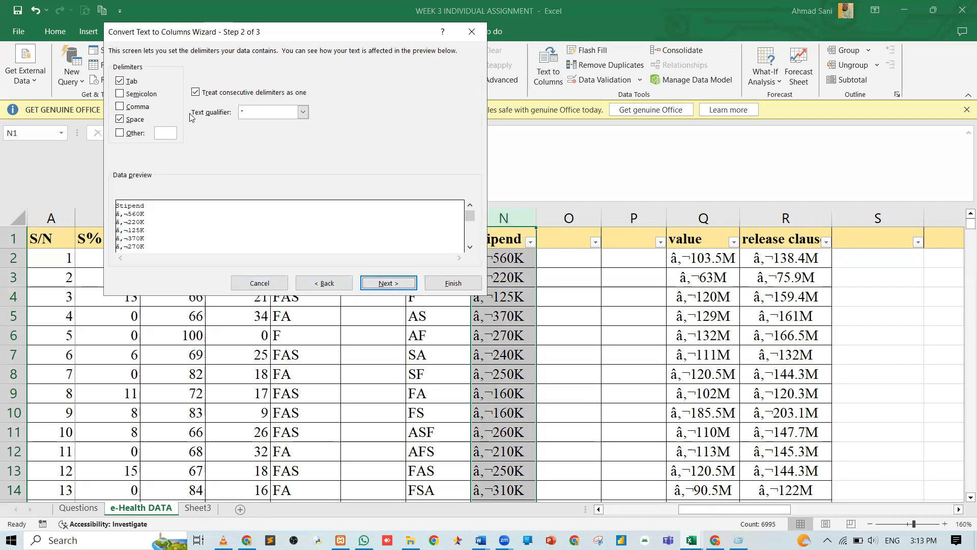
{"action": "left_click", "coordinate": [133, 133]}
{"action": "type", "text": "¬"}
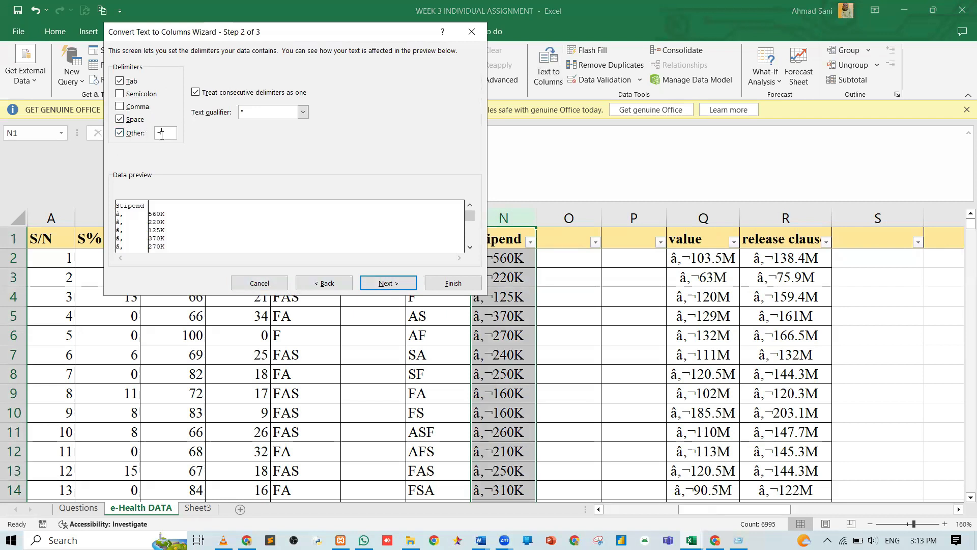
{"action": "left_click", "coordinate": [389, 284]}
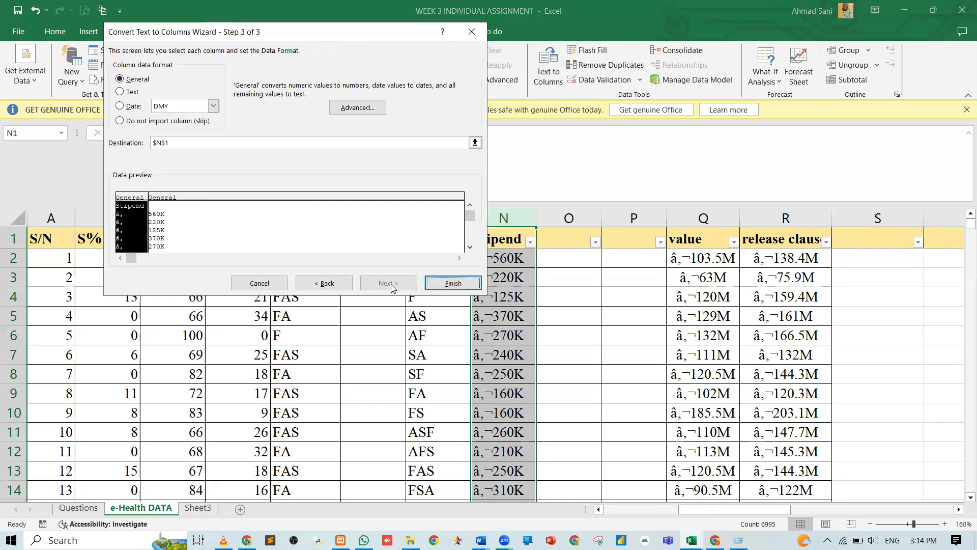
{"action": "left_click", "coordinate": [444, 291]}
{"action": "left_click", "coordinate": [459, 309]}
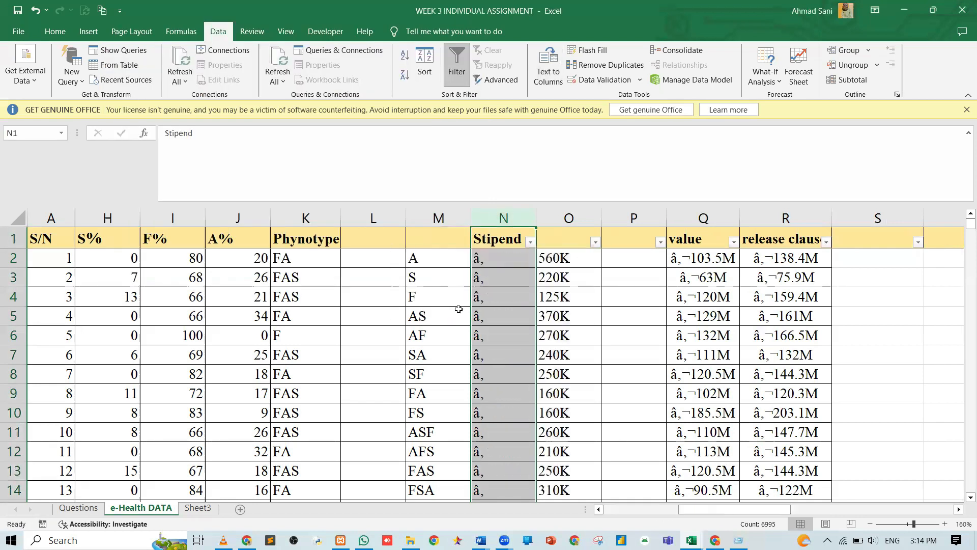
Clear the leftover currency characters from the Stipend column, from N2 down to the last row.
{"action": "left_click", "coordinate": [500, 257]}
{"action": "key", "text": "ctrl+shift+Down"}
{"action": "key", "text": "Delete"}
{"action": "key", "text": "ctrl+Up"}
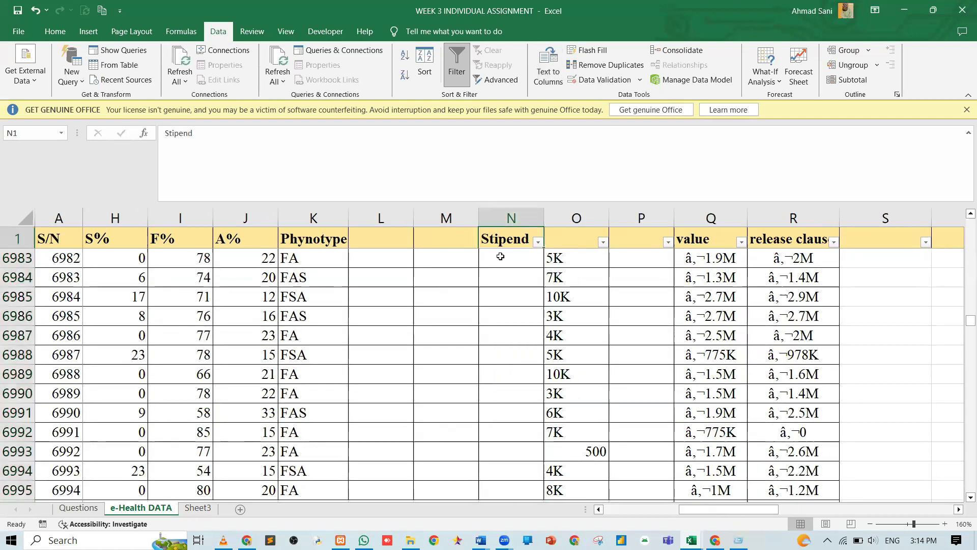
{"action": "key", "text": "Down"}
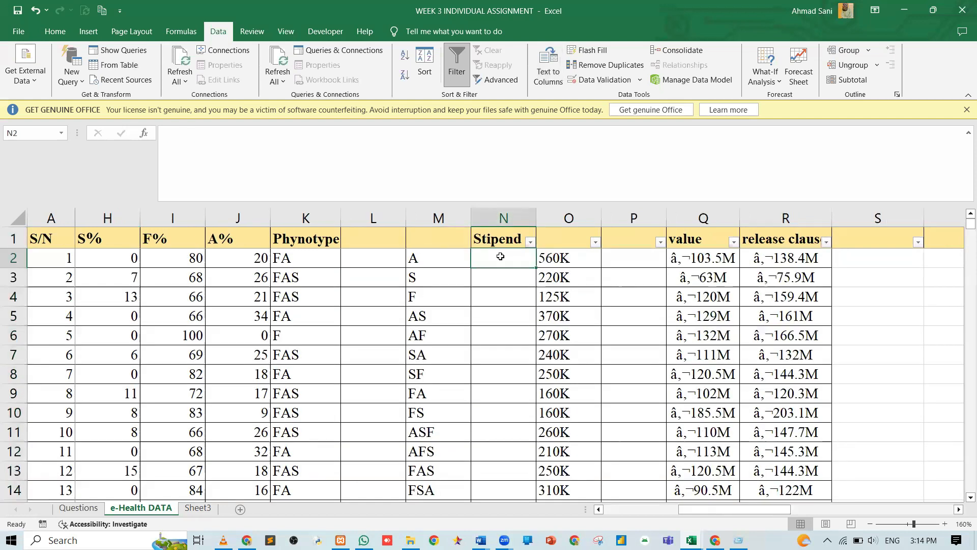
Copy the split stipend amounts from O2 down to the last row and paste them into the Stipend column starting at N2.
{"action": "key", "text": "Right"}
{"action": "key", "text": "ctrl+shift+Down"}
{"action": "key", "text": "ctrl+c"}
{"action": "key", "text": "ctrl+Up"}
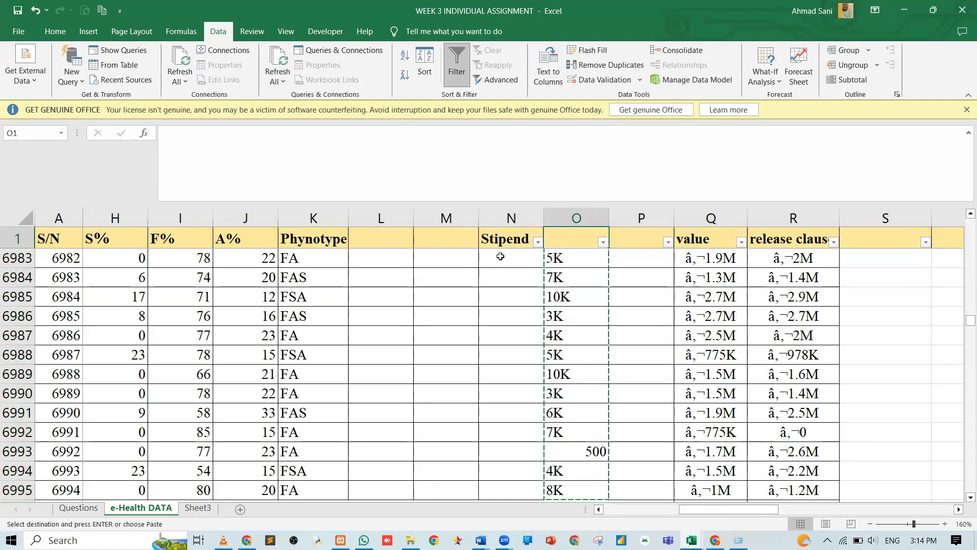
{"action": "key", "text": "Down"}
{"action": "key", "text": "Left"}
{"action": "key", "text": "ctrl+v"}
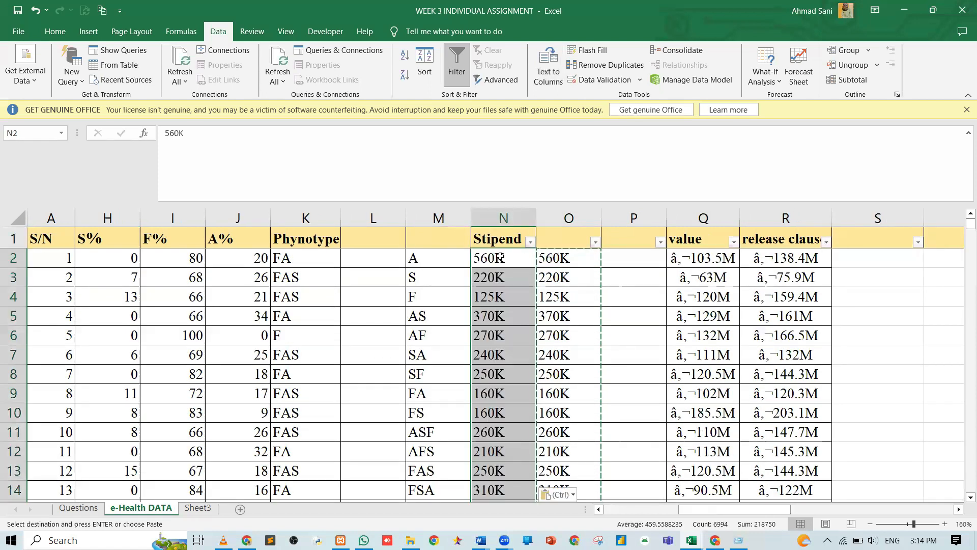
Clear the duplicated stipend amounts from the helper column, from O2 down to the last row.
{"action": "left_click", "coordinate": [553, 258]}
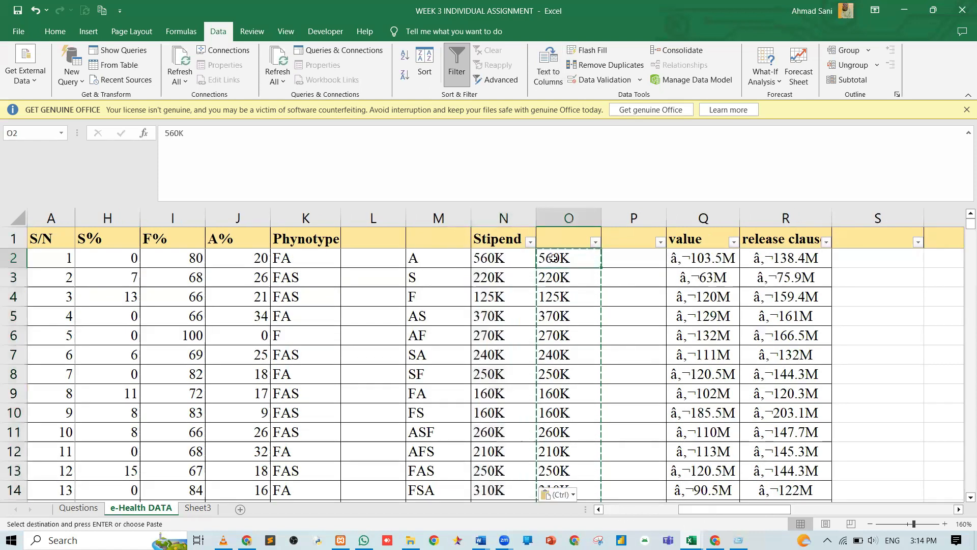
{"action": "key", "text": "ctrl+shift+Down"}
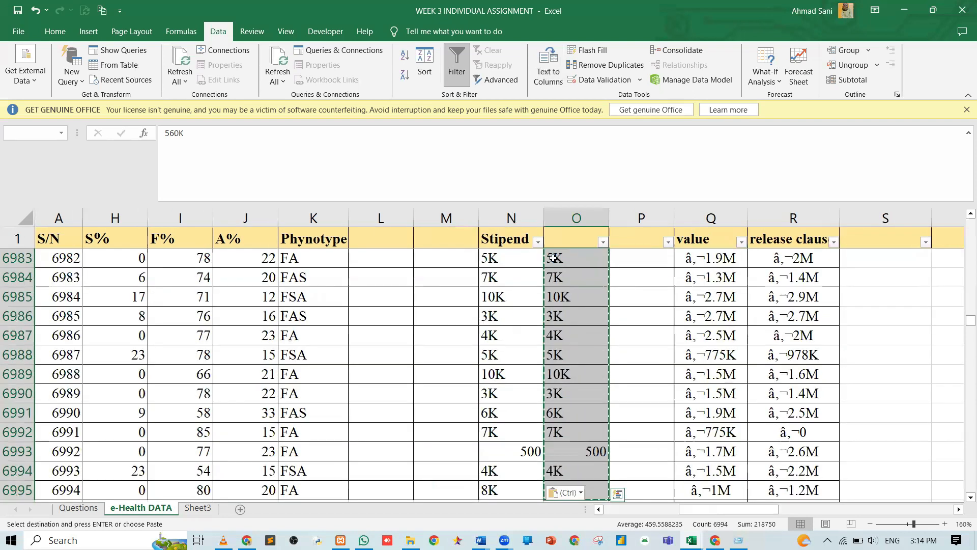
{"action": "key", "text": "Escape"}
{"action": "key", "text": "Delete"}
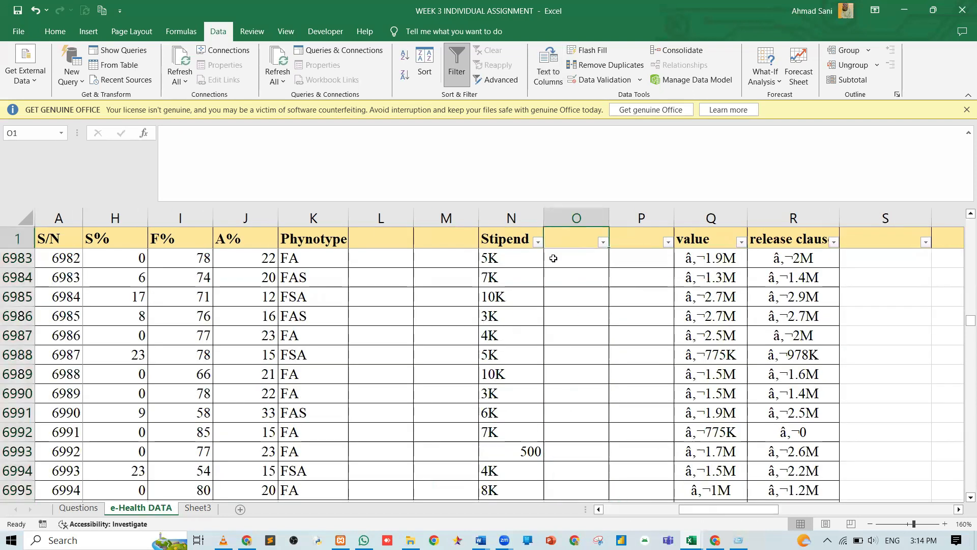
{"action": "key", "text": "Down"}
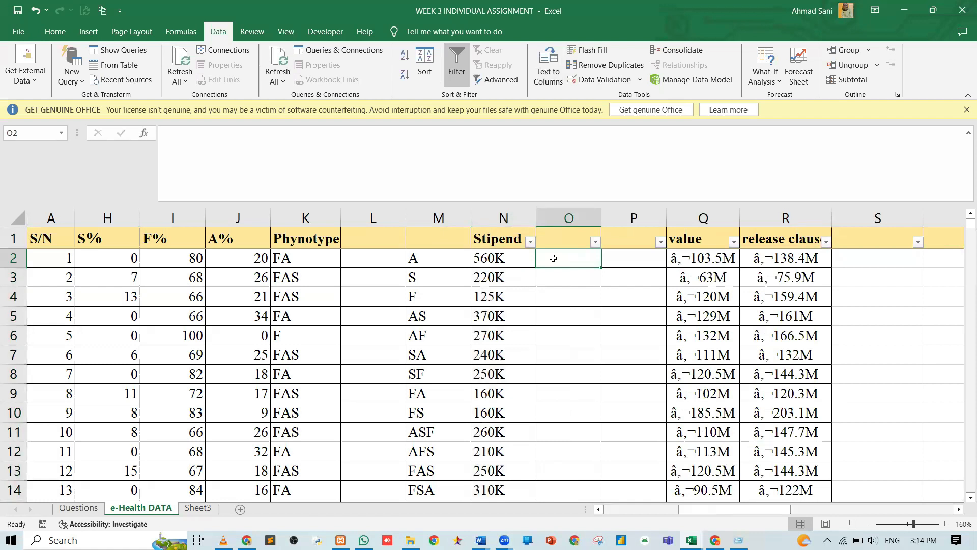
Review the distinct entries in the Stipend column's filter list from first to last, without applying a filter.
{"action": "left_click", "coordinate": [530, 243]}
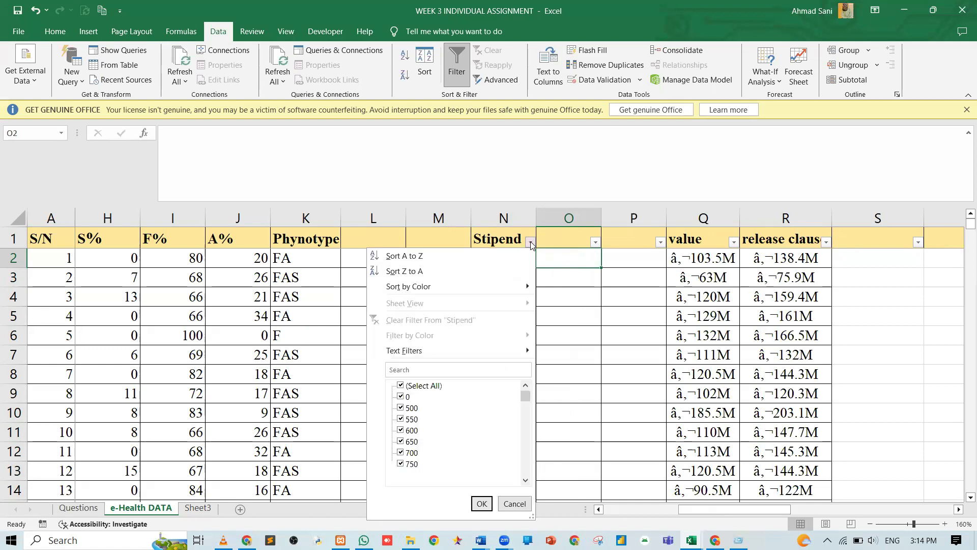
{"action": "scroll", "coordinate": [455, 422], "scroll_direction": "down", "scroll_amount": 4}
{"action": "scroll", "coordinate": [455, 422], "scroll_direction": "down", "scroll_amount": 15}
{"action": "scroll", "coordinate": [455, 422], "scroll_direction": "down", "scroll_amount": 15}
{"action": "scroll", "coordinate": [454, 422], "scroll_direction": "down", "scroll_amount": 9}
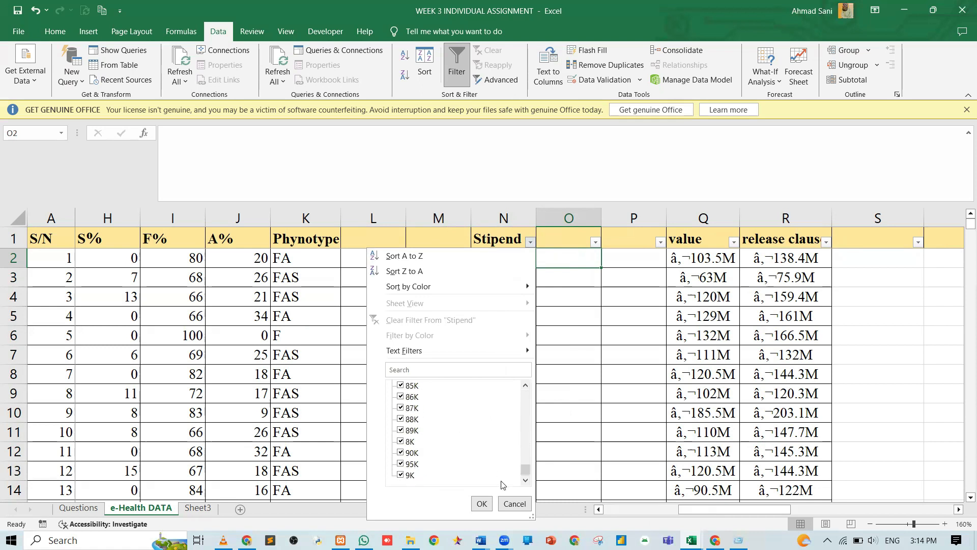
{"action": "left_click", "coordinate": [519, 500]}
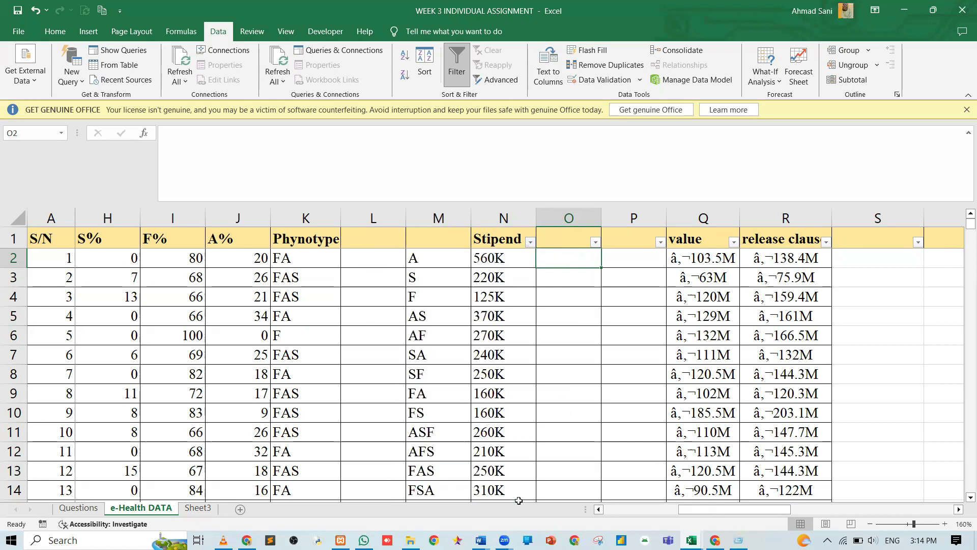
Try extracting the stipend digits with =LEFT(N2,3) in O2, filled down to the last row.
{"action": "left_click", "coordinate": [498, 407]}
{"action": "key", "text": "ctrl+Up"}
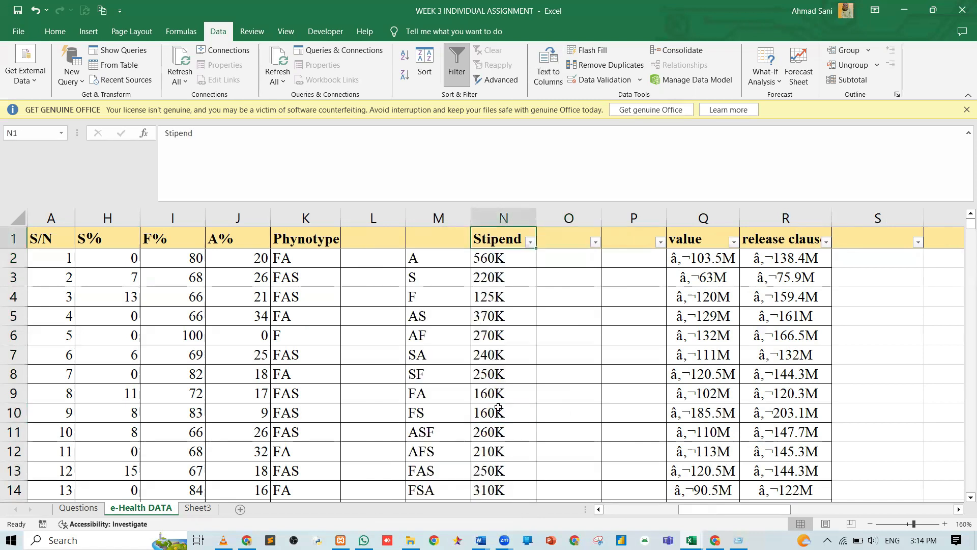
{"action": "key", "text": "Down"}
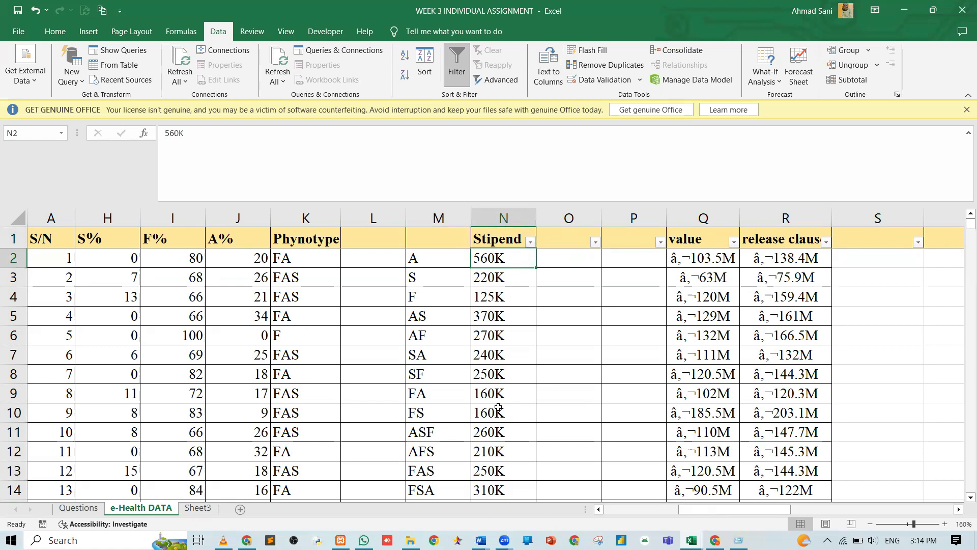
{"action": "key", "text": "Right"}
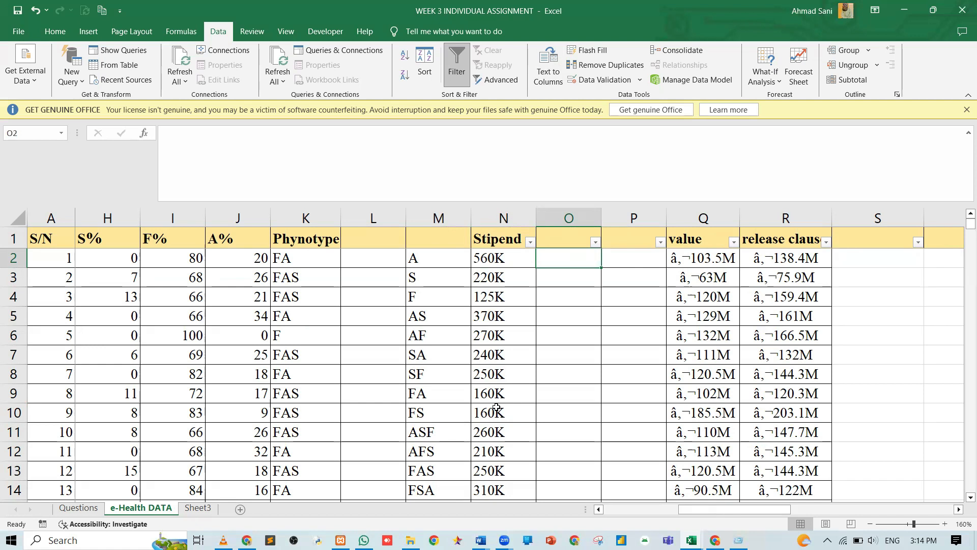
{"action": "type", "text": "=LEFT("}
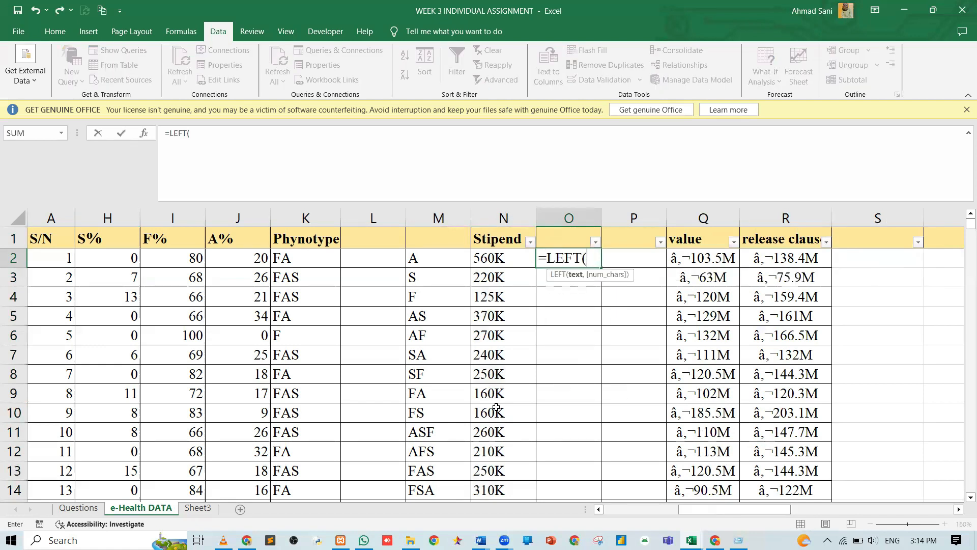
{"action": "left_click", "coordinate": [485, 260]}
{"action": "type", "text": ","}
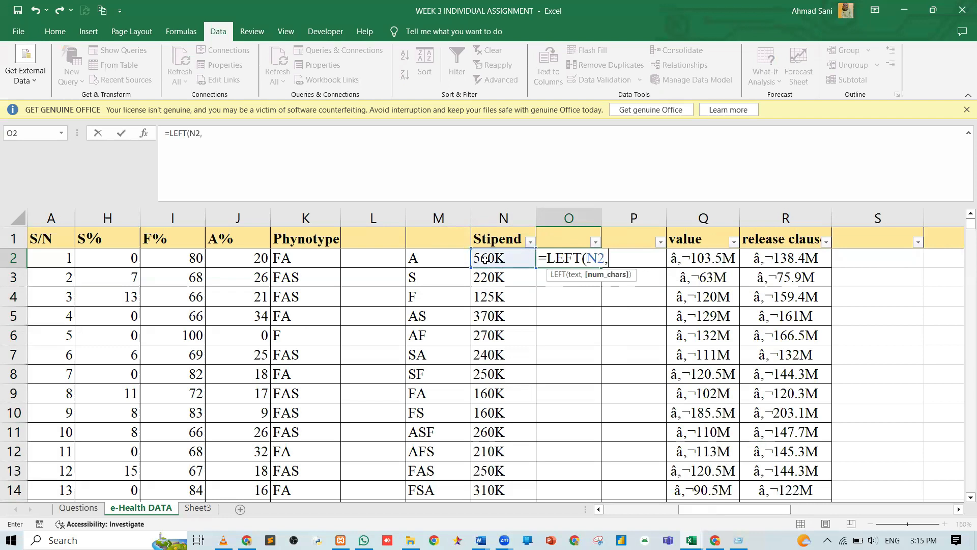
{"action": "type", "text": "3)"}
{"action": "key", "text": "ctrl+Return"}
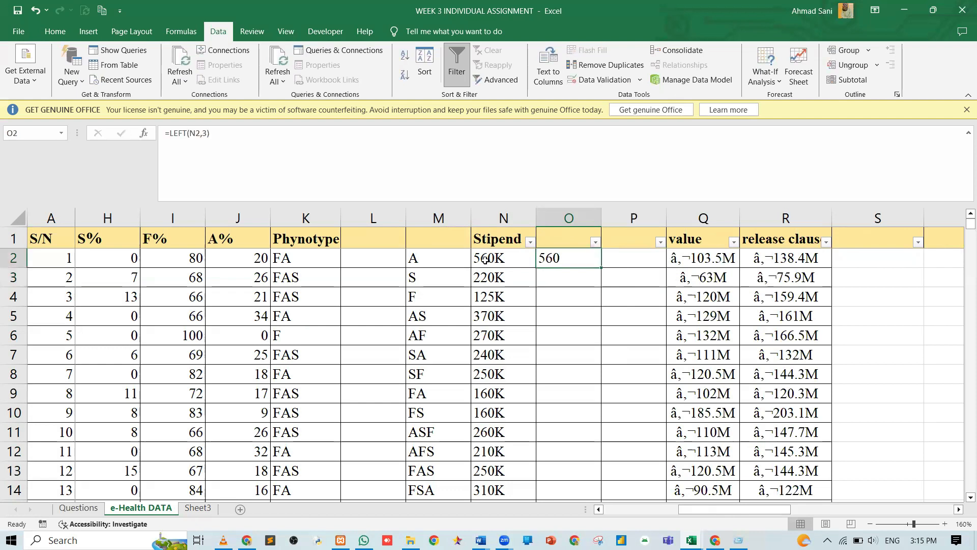
{"action": "double_click", "coordinate": [601, 265]}
Check the extracted amounts in column O against the Stipend column, especially for stipends with only two digits.
{"action": "scroll", "coordinate": [548, 429], "scroll_direction": "down", "scroll_amount": 9}
{"action": "scroll", "coordinate": [548, 429], "scroll_direction": "down", "scroll_amount": 4}
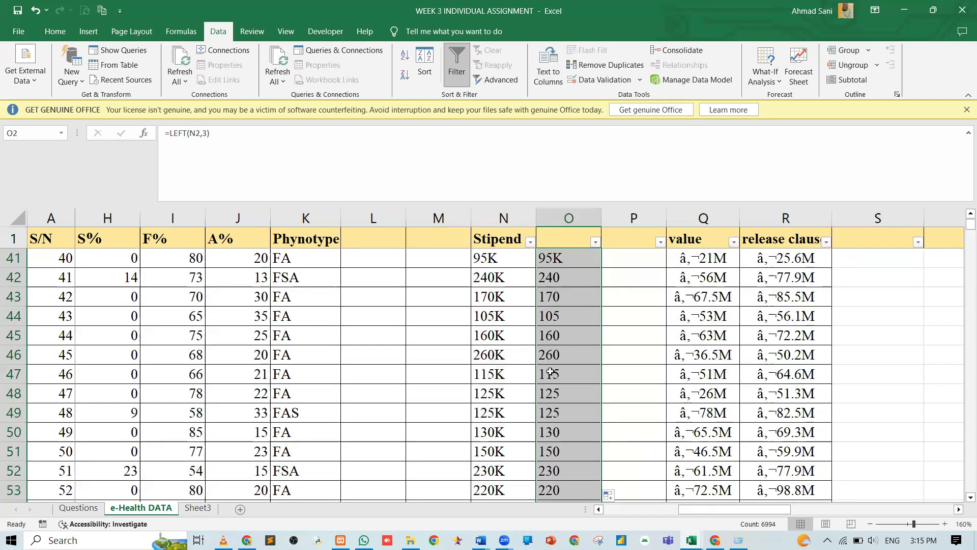
{"action": "scroll", "coordinate": [534, 351], "scroll_direction": "down", "scroll_amount": 4}
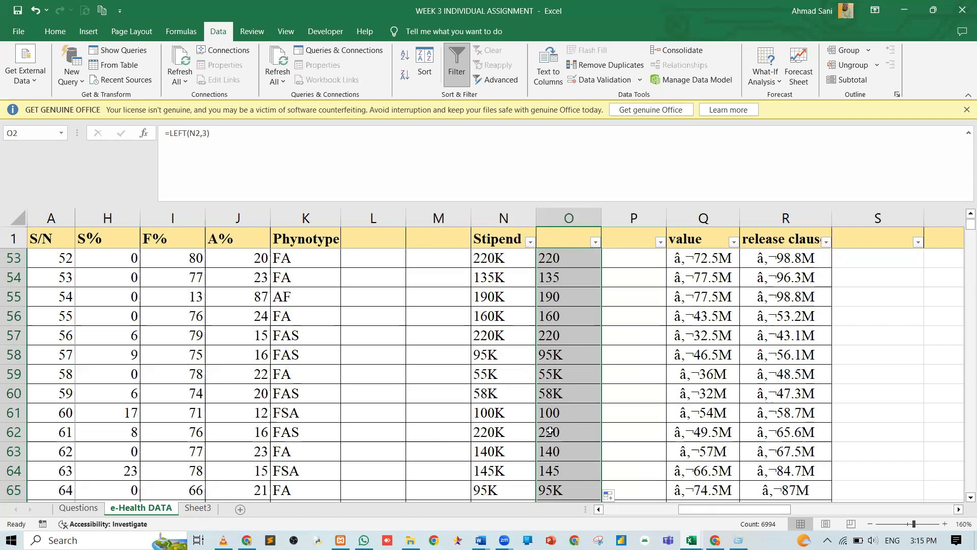
{"action": "left_click", "coordinate": [558, 394]}
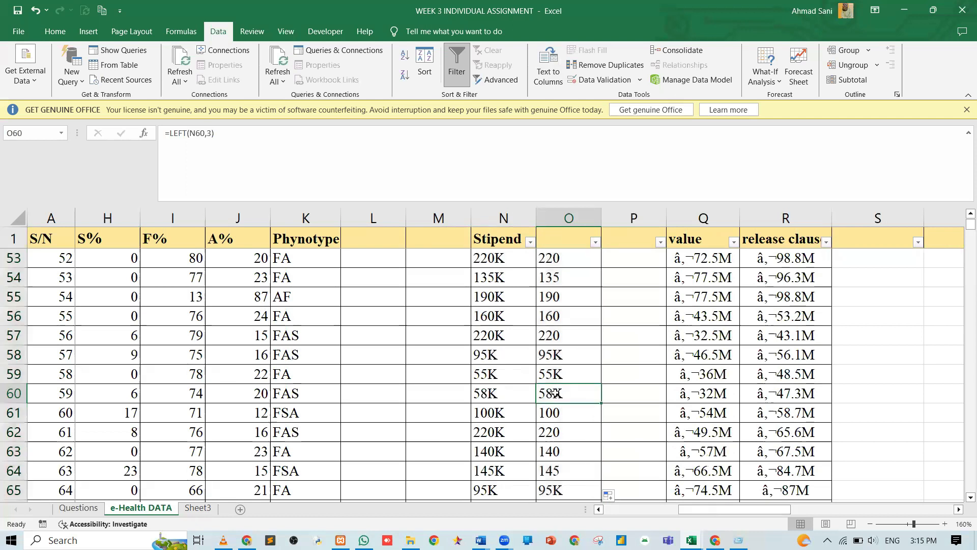
{"action": "scroll", "coordinate": [559, 379], "scroll_direction": "up", "scroll_amount": 12}
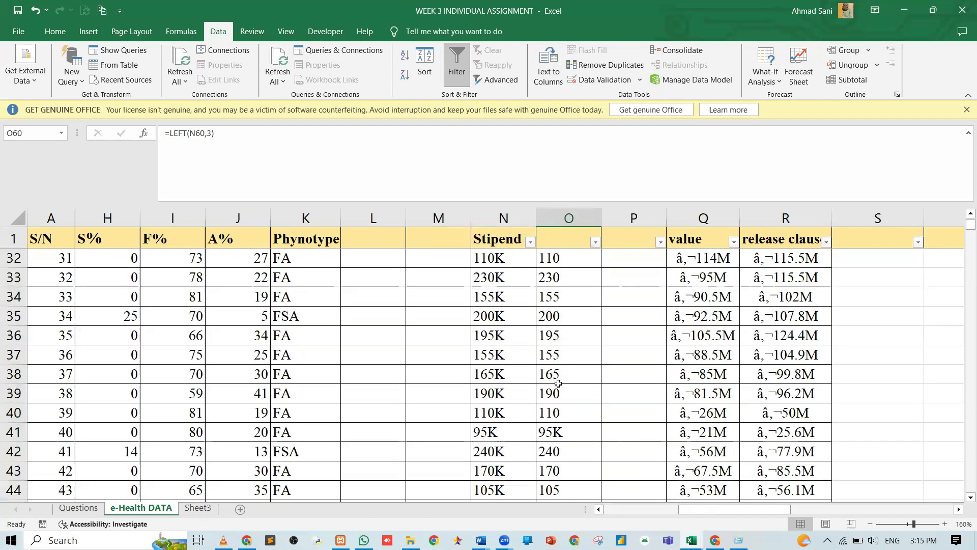
{"action": "scroll", "coordinate": [559, 393], "scroll_direction": "down", "scroll_amount": 3}
{"action": "left_click", "coordinate": [556, 410]}
{"action": "left_click", "coordinate": [557, 355]}
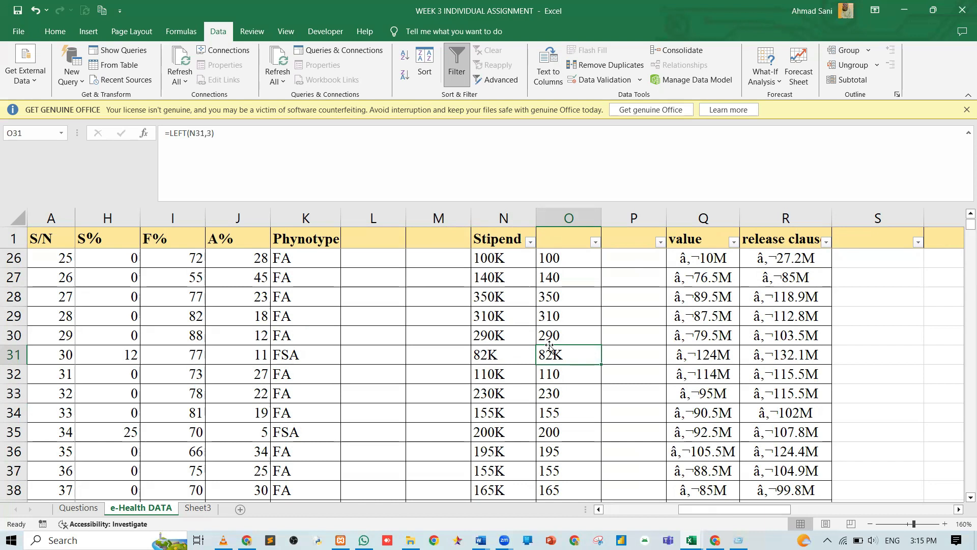
{"action": "key", "text": "ctrl+Up"}
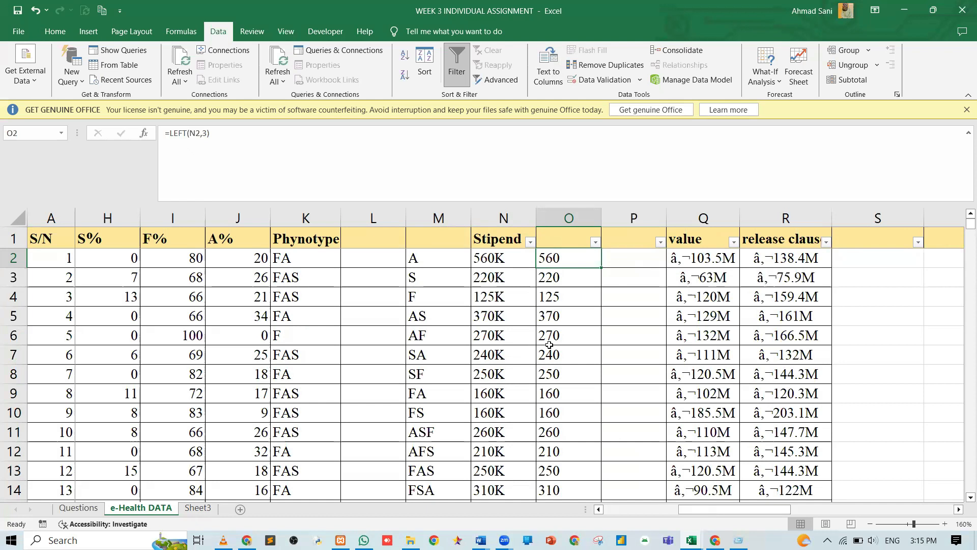
{"action": "type", "text": "=LEFT("}
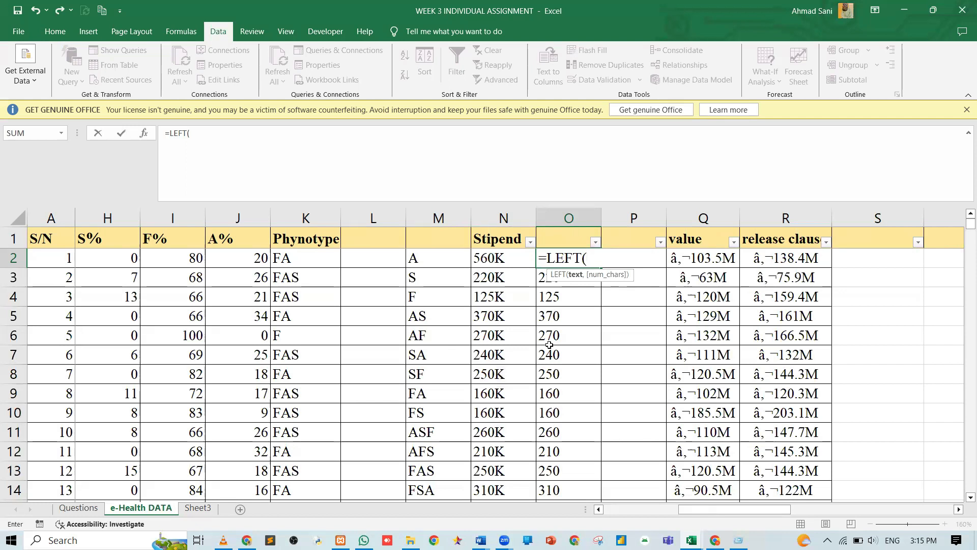
{"action": "left_click", "coordinate": [491, 258]}
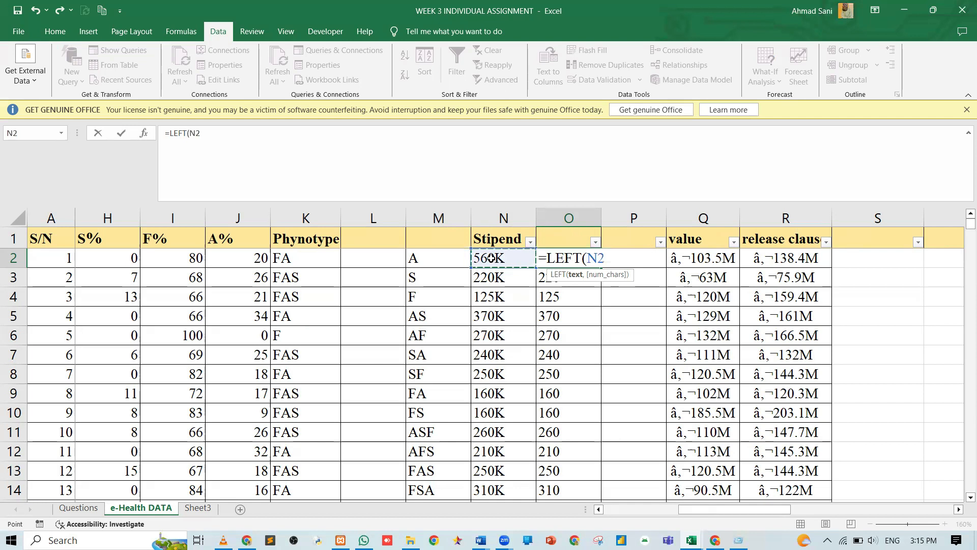
{"action": "type", "text": ","}
{"action": "key", "text": "BackSpace"}
{"action": "key", "text": "BackSpace"}
{"action": "key", "text": "BackSpace"}
{"action": "key", "text": "BackSpace"}
{"action": "key", "text": "BackSpace"}
{"action": "key", "text": "BackSpace"}
{"action": "key", "text": "BackSpace"}
{"action": "key", "text": "BackSpace"}
{"action": "type", "text": "RI"}
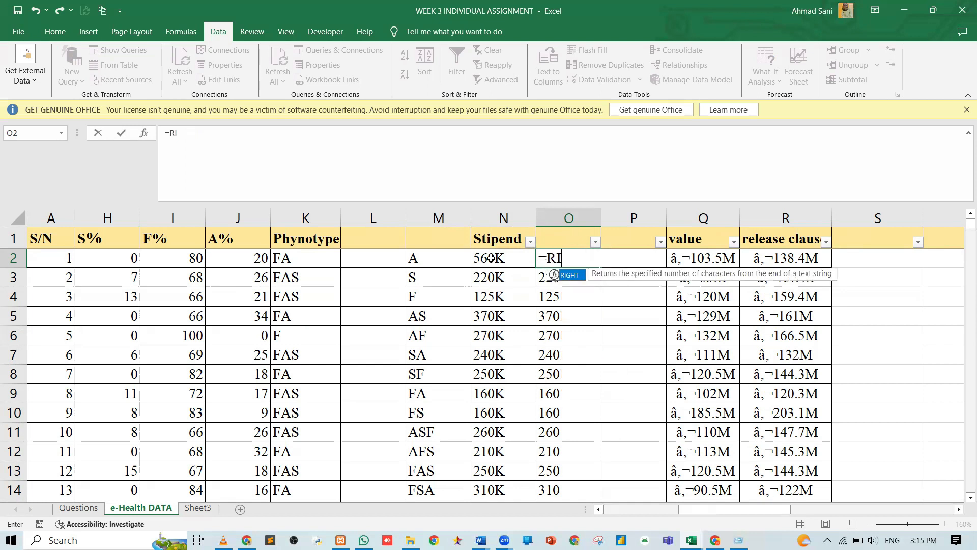
{"action": "key", "text": "Tab"}
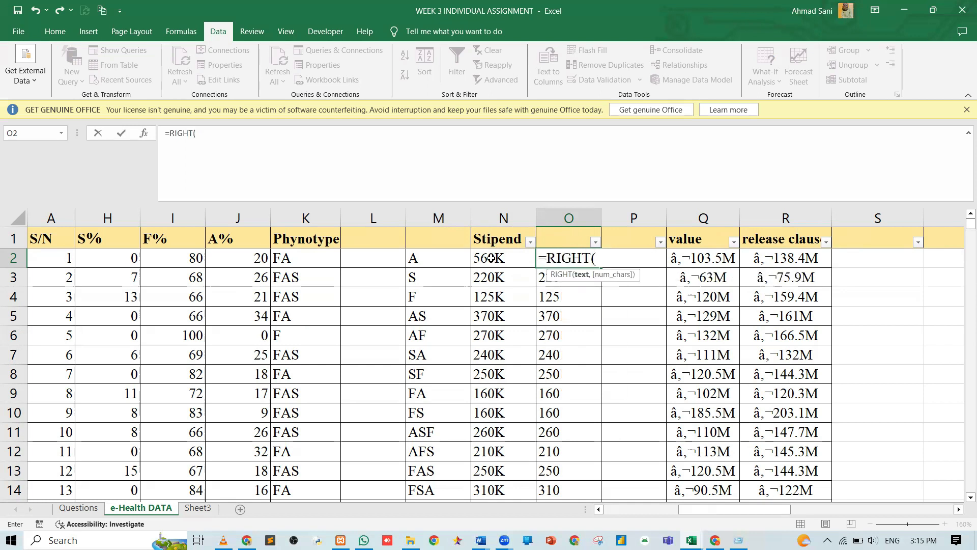
{"action": "left_click", "coordinate": [492, 259]}
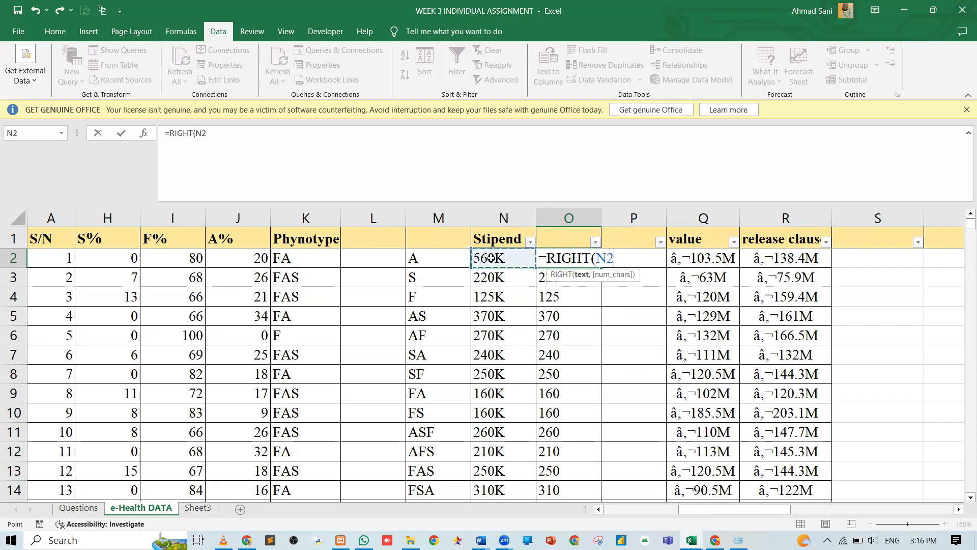
{"action": "key", "text": "BackSpace"}
{"action": "key", "text": "BackSpace"}
{"action": "key", "text": "BackSpace"}
{"action": "key", "text": "BackSpace"}
{"action": "key", "text": "BackSpace"}
{"action": "key", "text": "BackSpace"}
{"action": "key", "text": "BackSpace"}
{"action": "key", "text": "BackSpace"}
Enter =LEFT(N2,LEN(N2)-1) in O2, fill it down to the last row and check a two-digit stipend.
{"action": "type", "text": "L"}
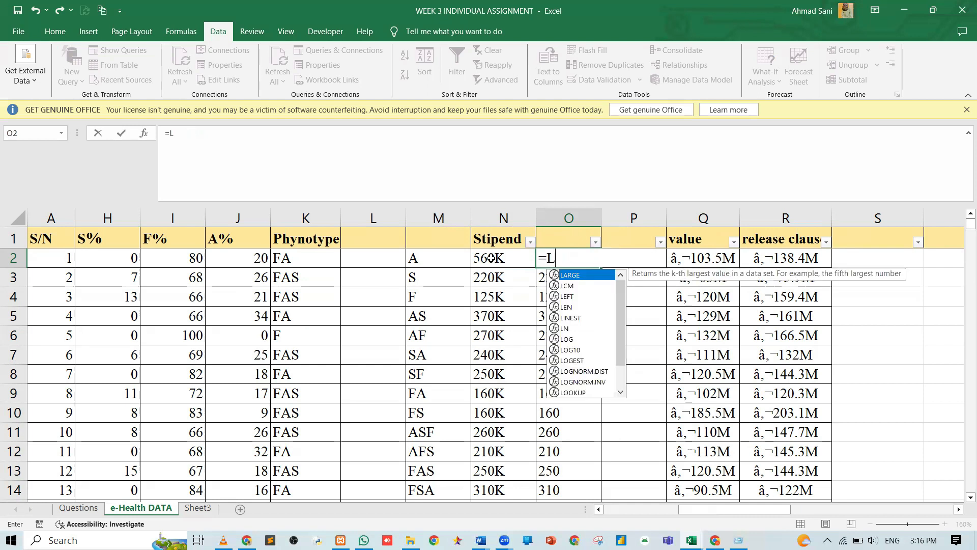
{"action": "type", "text": "E"}
{"action": "key", "text": "Tab"}
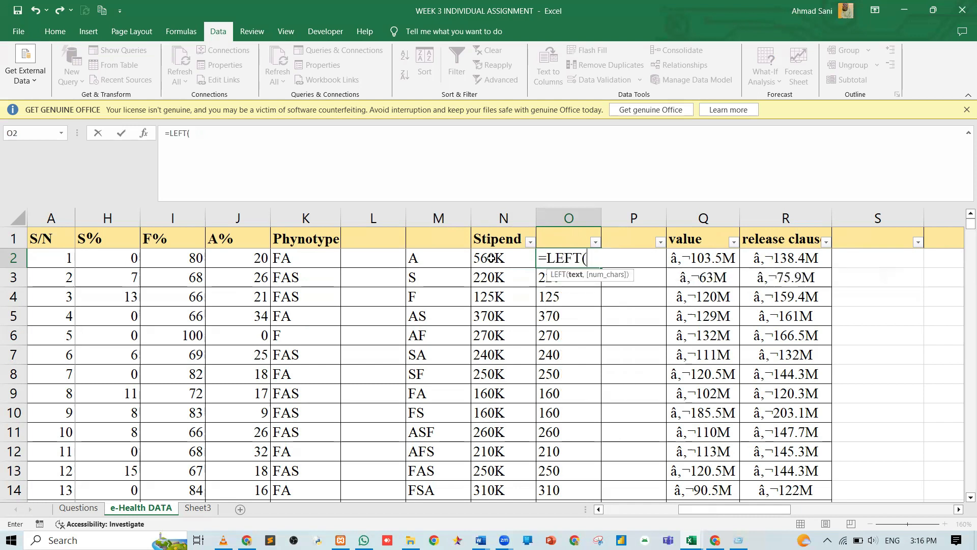
{"action": "left_click", "coordinate": [497, 258]}
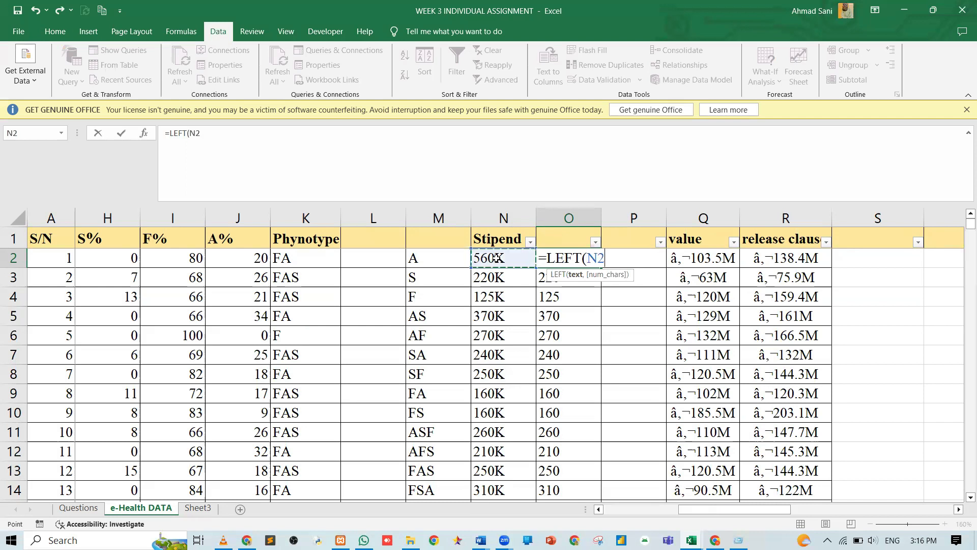
{"action": "type", "text": ",LEN("}
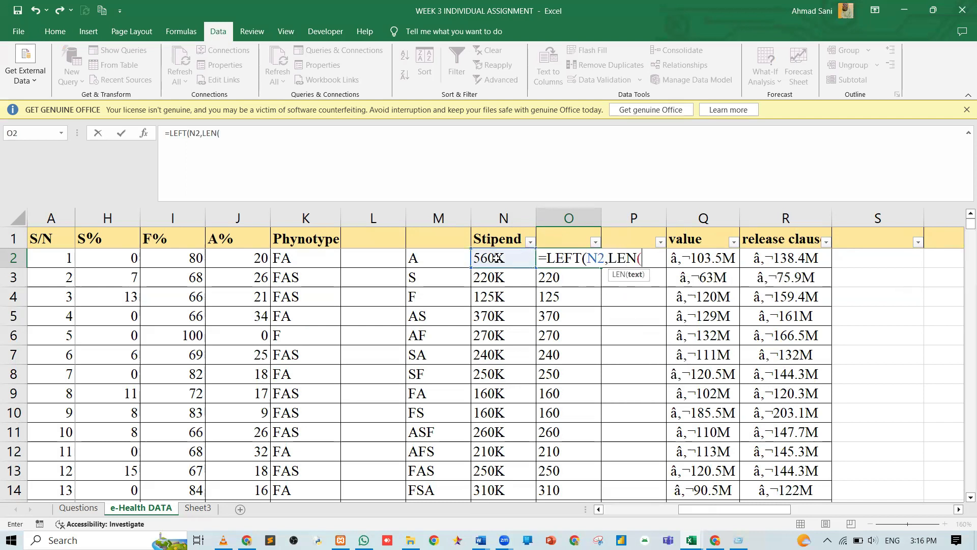
{"action": "left_click", "coordinate": [496, 258]}
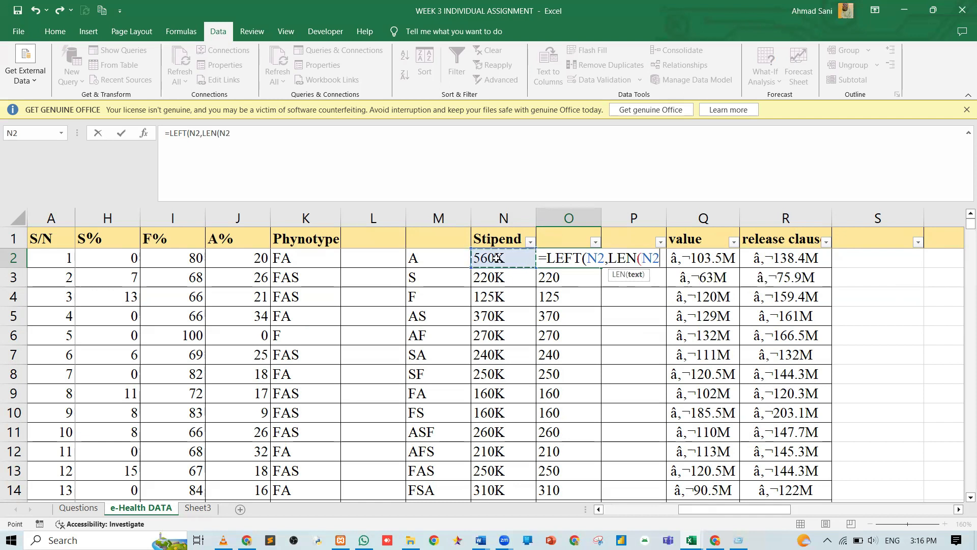
{"action": "type", "text": ")-1"}
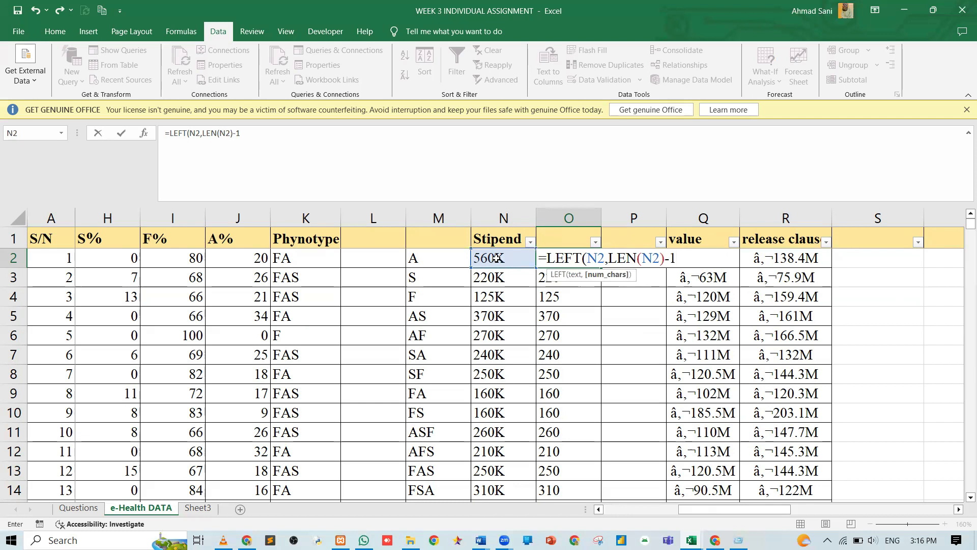
{"action": "type", "text": ")"}
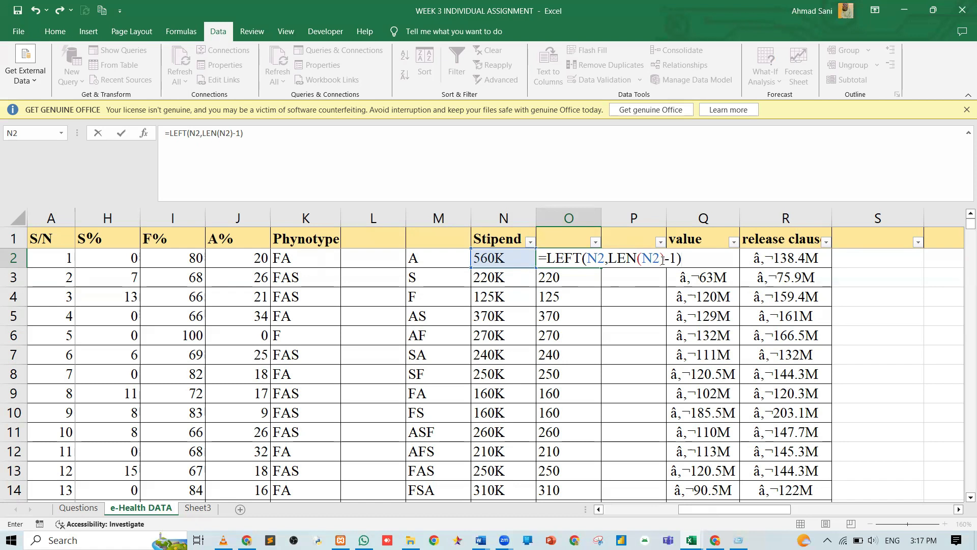
{"action": "key", "text": "Return"}
{"action": "key", "text": "Up"}
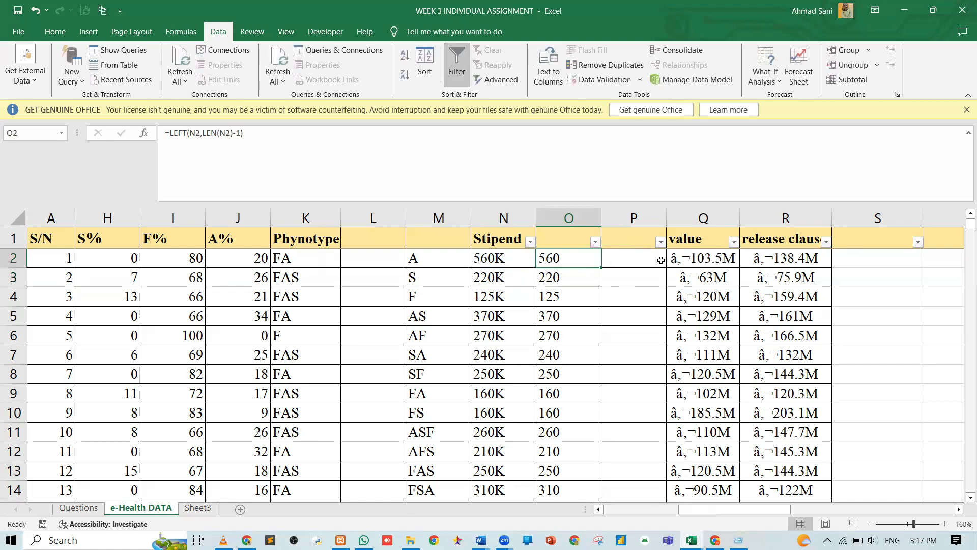
{"action": "double_click", "coordinate": [601, 263]}
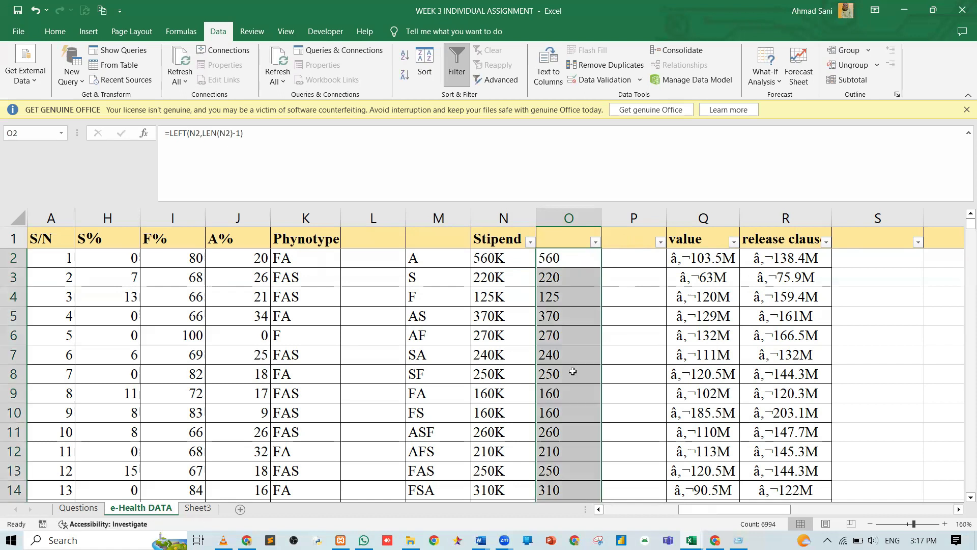
{"action": "scroll", "coordinate": [573, 372], "scroll_direction": "down", "scroll_amount": 7}
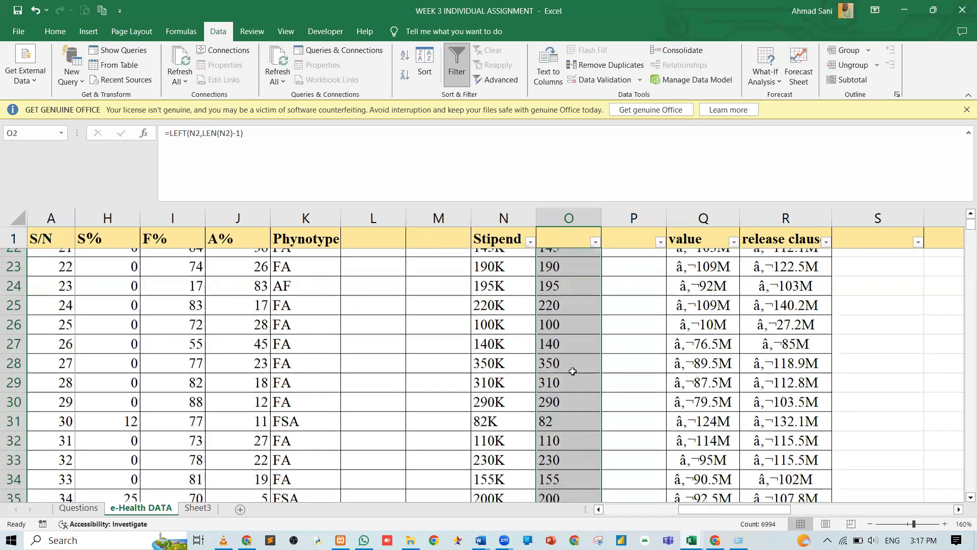
{"action": "left_click", "coordinate": [552, 411]}
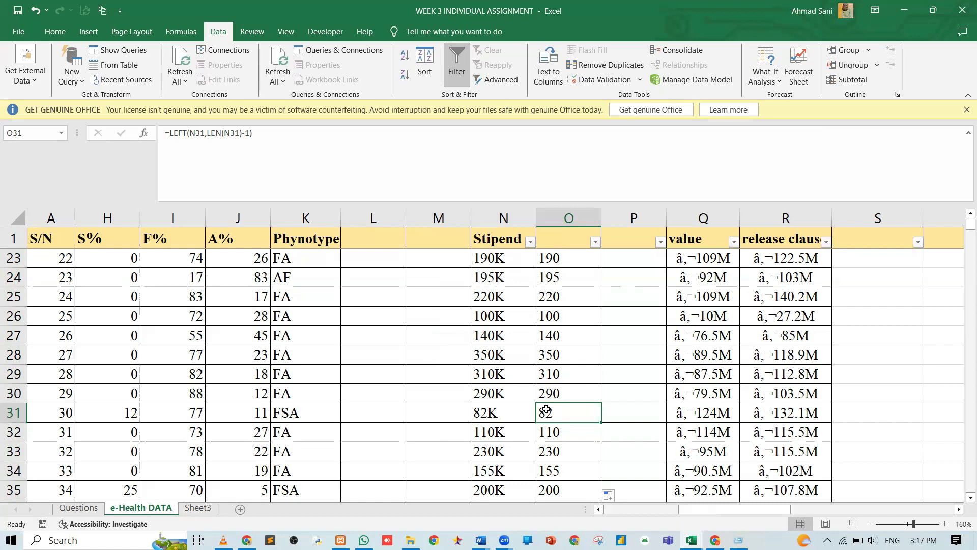
Select O2 and examine the Stipend column's filter list for entries with and without the K suffix, without applying a filter.
{"action": "scroll", "coordinate": [546, 410], "scroll_direction": "up", "scroll_amount": 3}
{"action": "scroll", "coordinate": [546, 410], "scroll_direction": "up", "scroll_amount": 4}
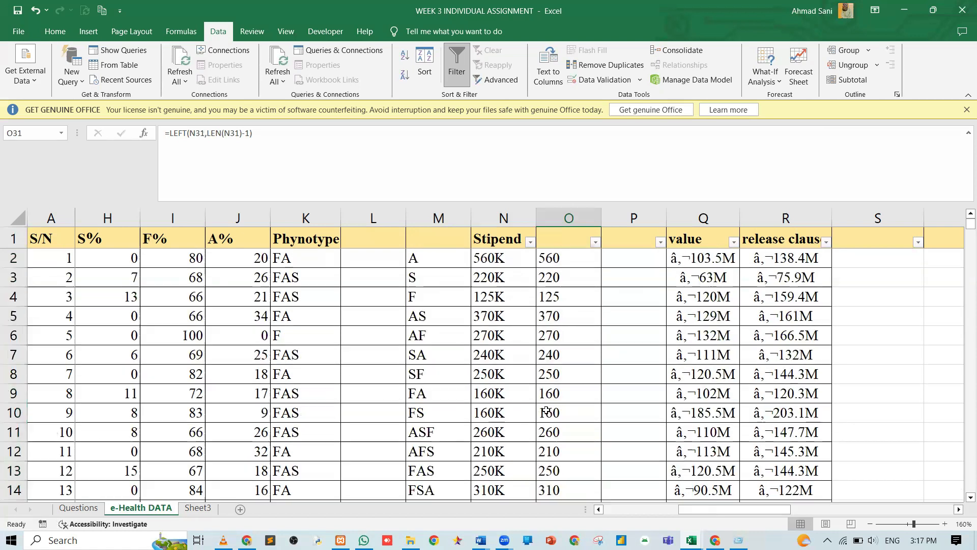
{"action": "left_click", "coordinate": [557, 261]}
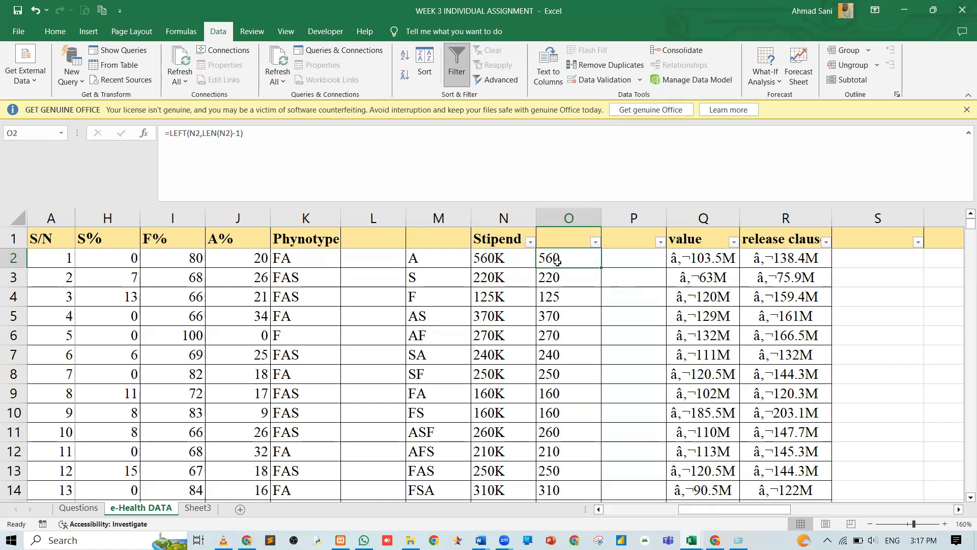
{"action": "left_click", "coordinate": [529, 242]}
{"action": "scroll", "coordinate": [458, 436], "scroll_direction": "down", "scroll_amount": 9}
{"action": "scroll", "coordinate": [458, 436], "scroll_direction": "down", "scroll_amount": 5}
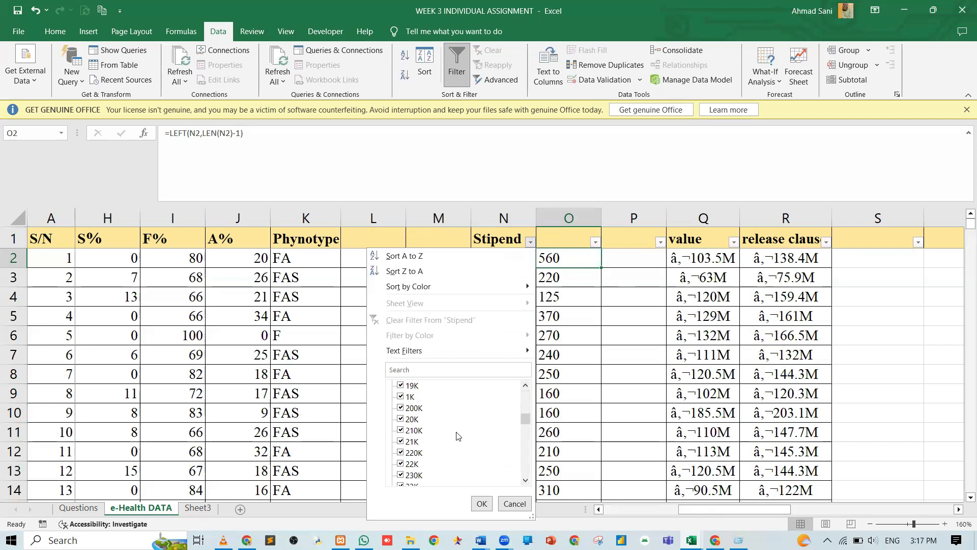
{"action": "scroll", "coordinate": [458, 435], "scroll_direction": "down", "scroll_amount": 4}
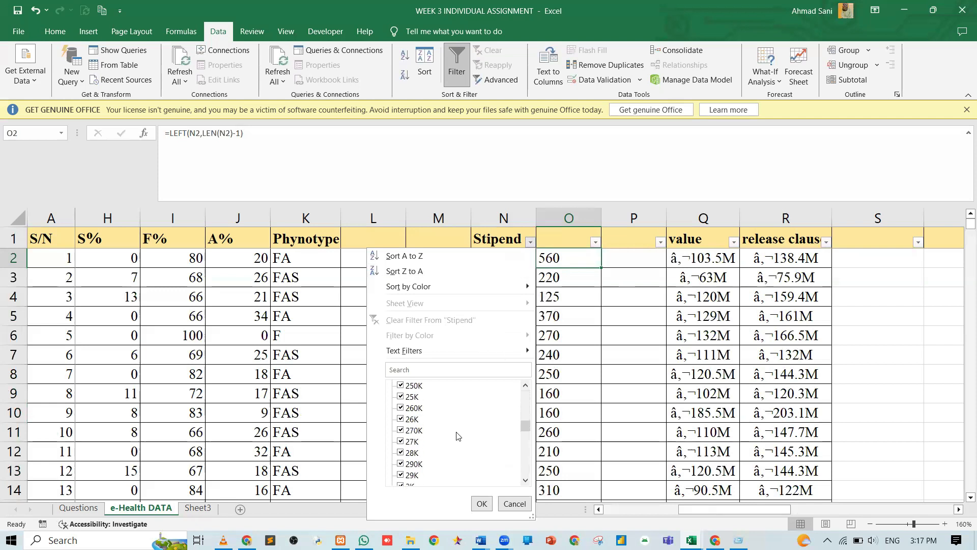
{"action": "left_click", "coordinate": [514, 504]}
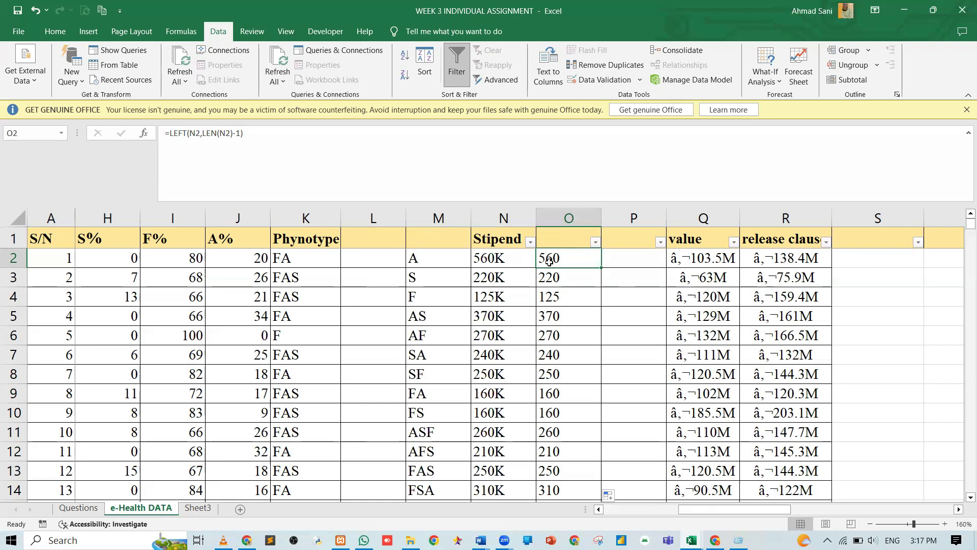
Wrap the O2 formula in an IF whose condition is RIGHT(N2,1)="K", keeping LEFT(N2,LEN(N2)-1) as the true value.
{"action": "left_click", "coordinate": [170, 133]}
{"action": "type", "text": "IF("}
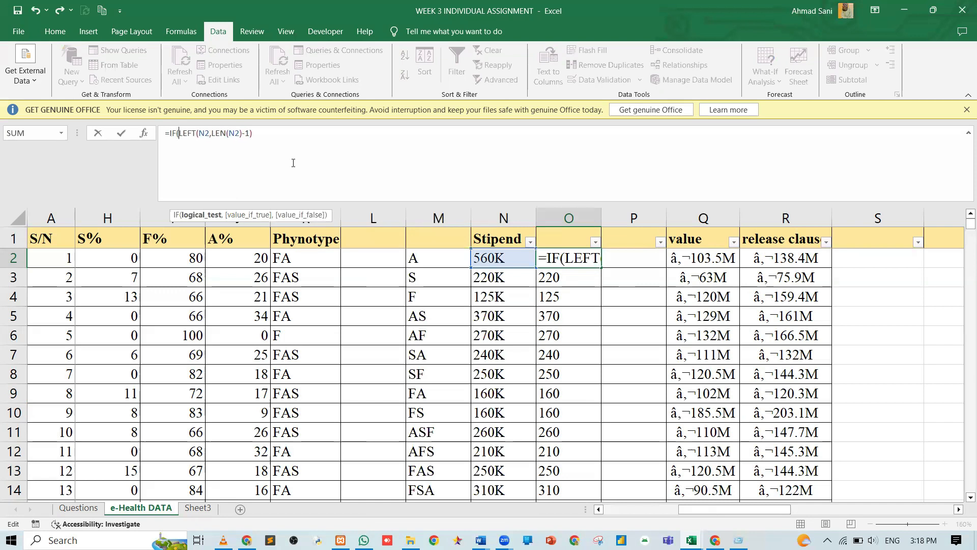
{"action": "type", "text": "RI"}
{"action": "key", "text": "Tab"}
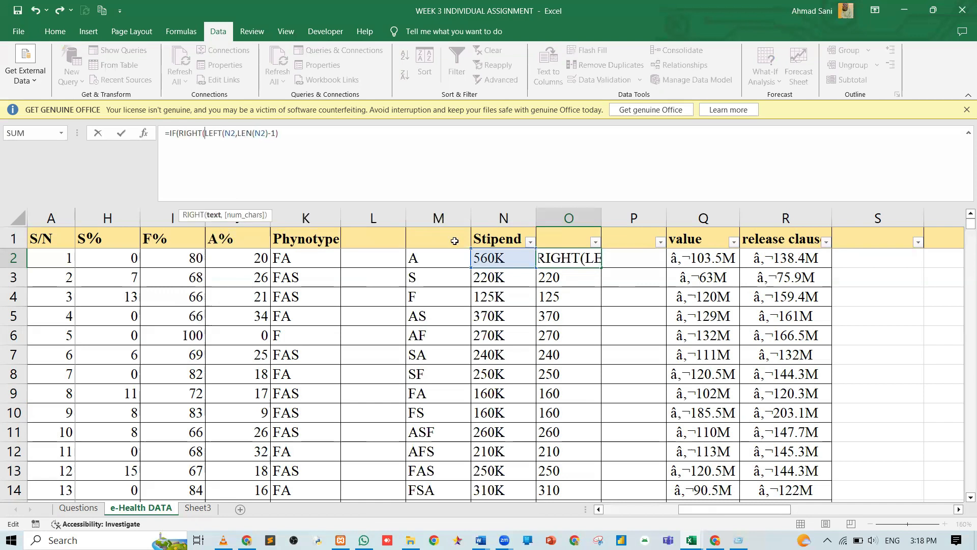
{"action": "left_click", "coordinate": [489, 258]}
{"action": "type", "text": ",1"}
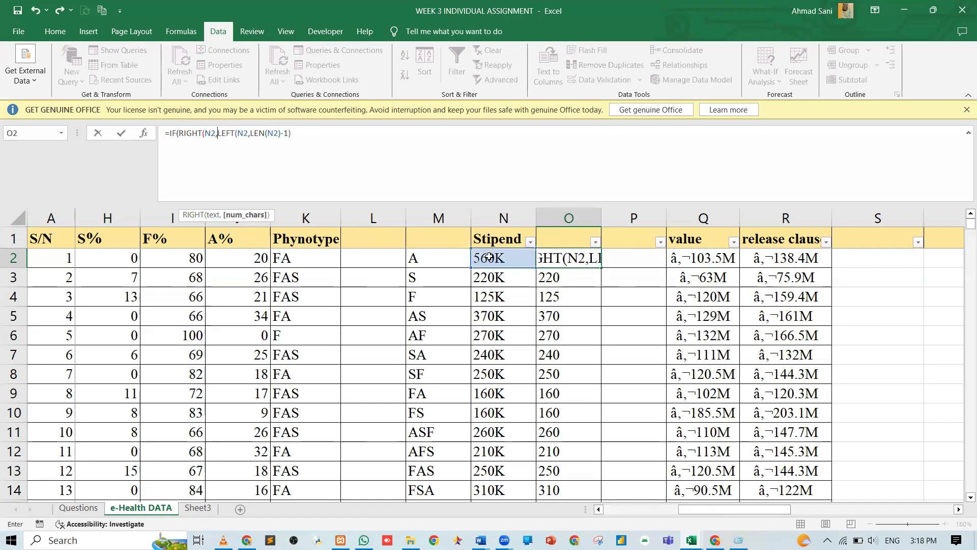
{"action": "type", "text": ")"}
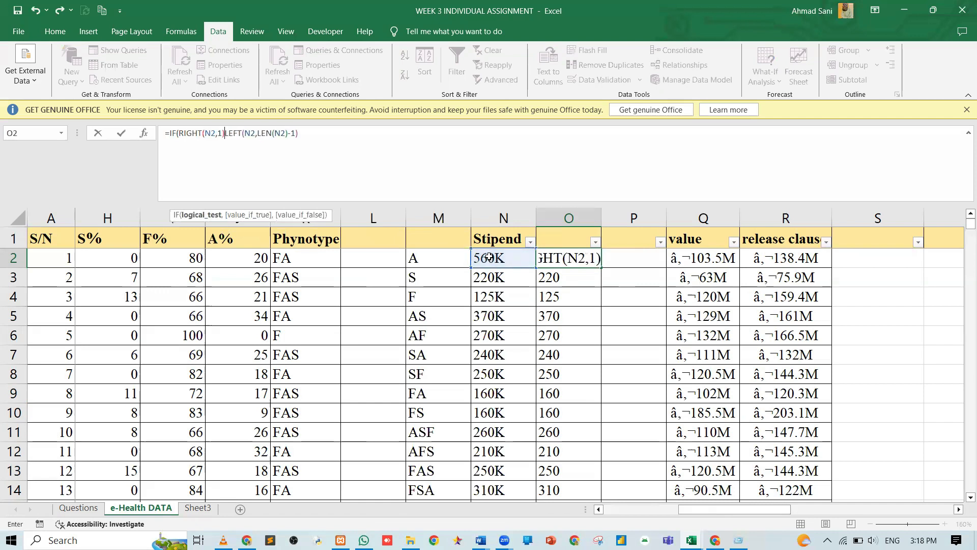
{"action": "type", "text": "="}
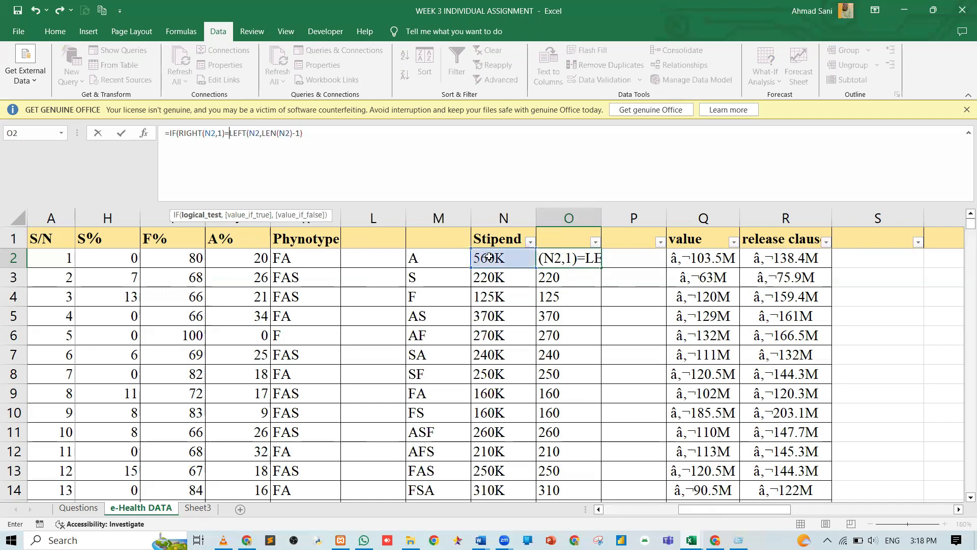
{"action": "type", "text": "\"K"}
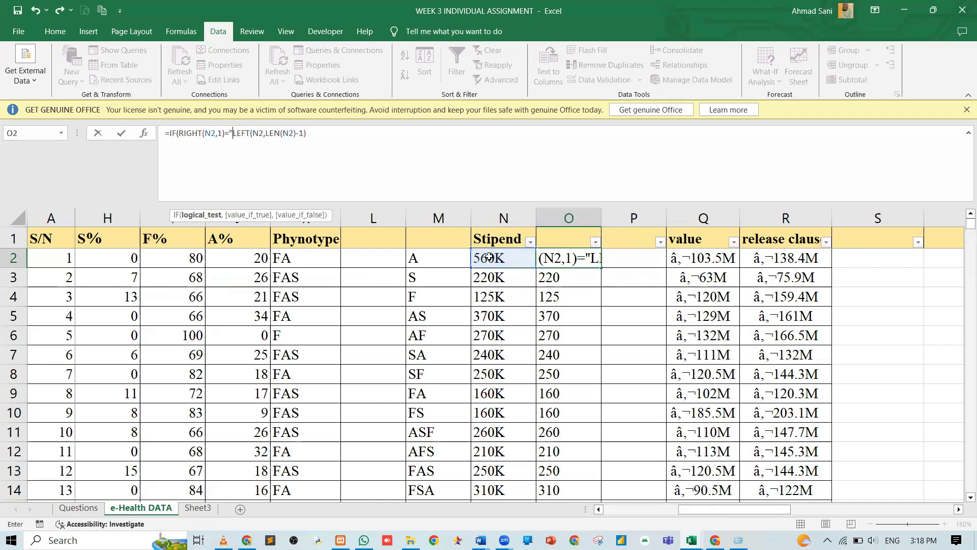
{"action": "type", "text": "atsina state\""}
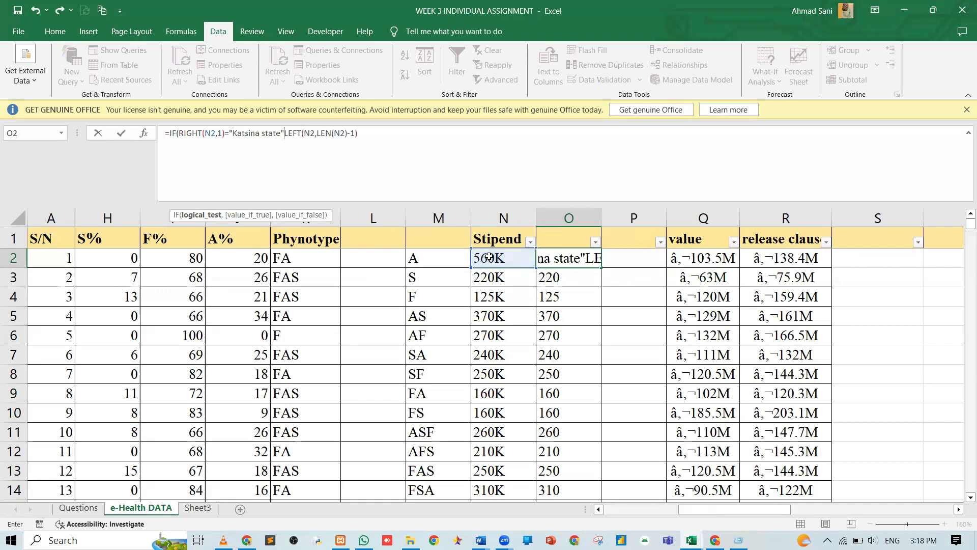
{"action": "key", "text": "ctrl+z"}
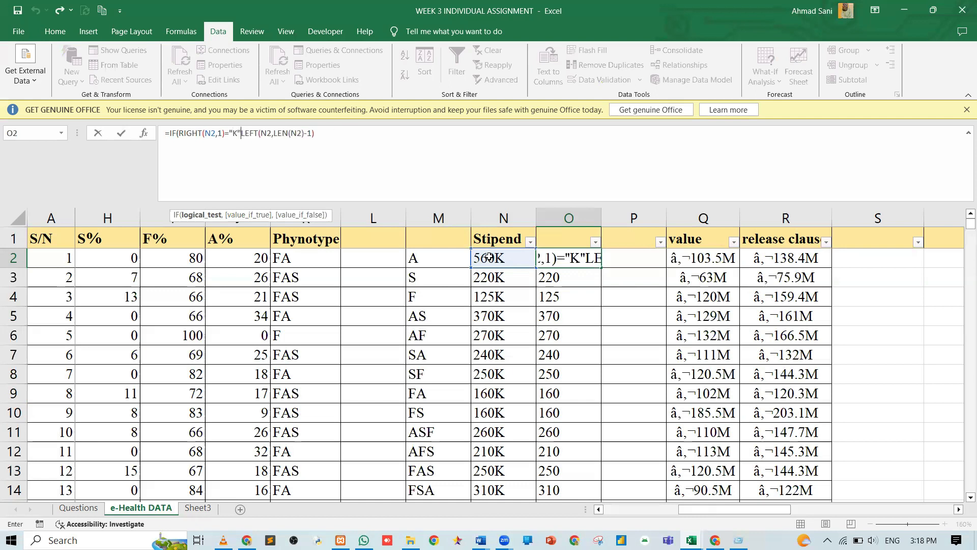
{"action": "type", "text": ","}
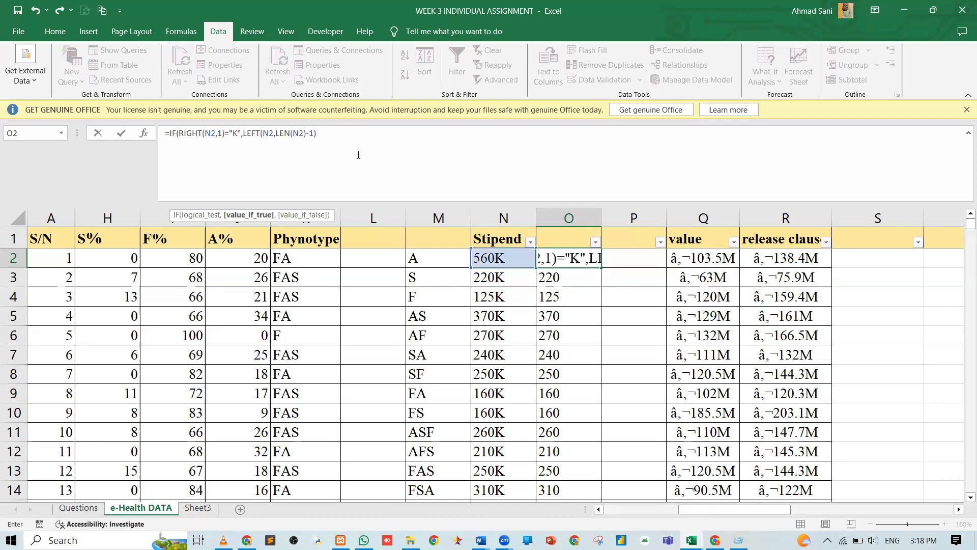
Multiply the IF's true value in O2 by 1000, close the formula and fill it down to the last row.
{"action": "left_click", "coordinate": [325, 131]}
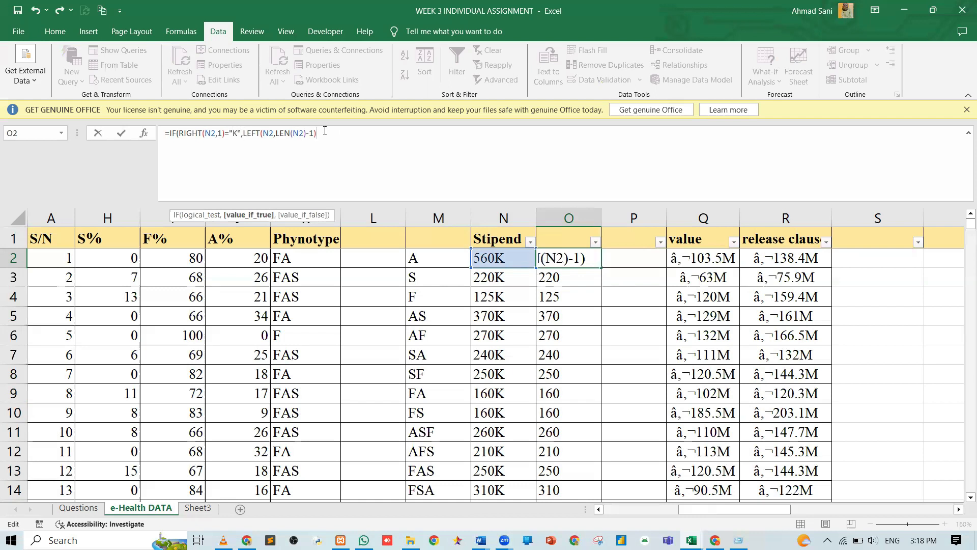
{"action": "type", "text": "*1000"}
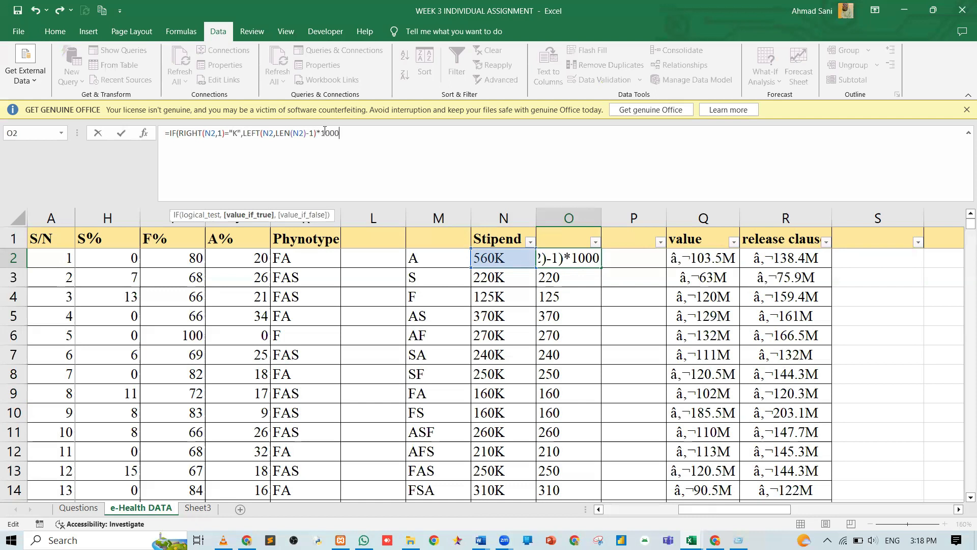
{"action": "type", "text": ")"}
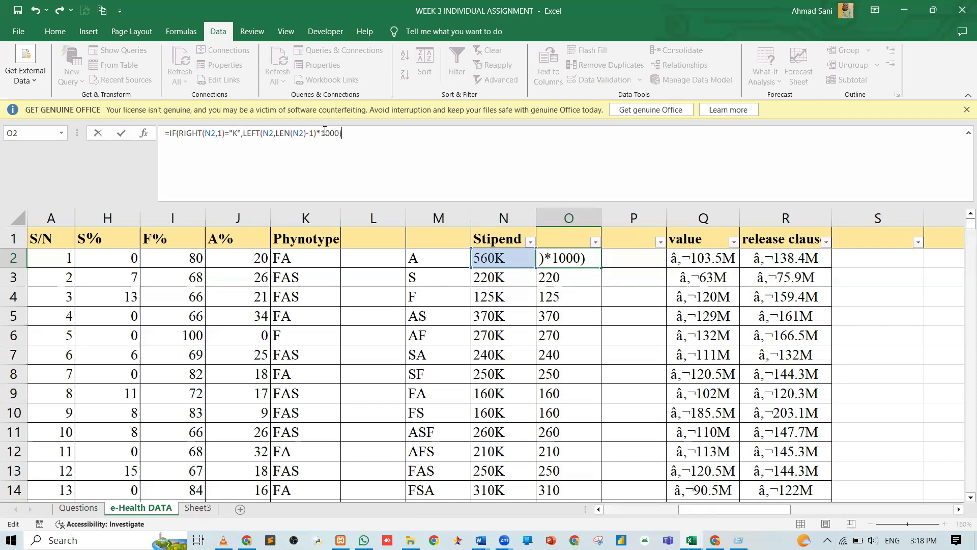
{"action": "key", "text": "Return"}
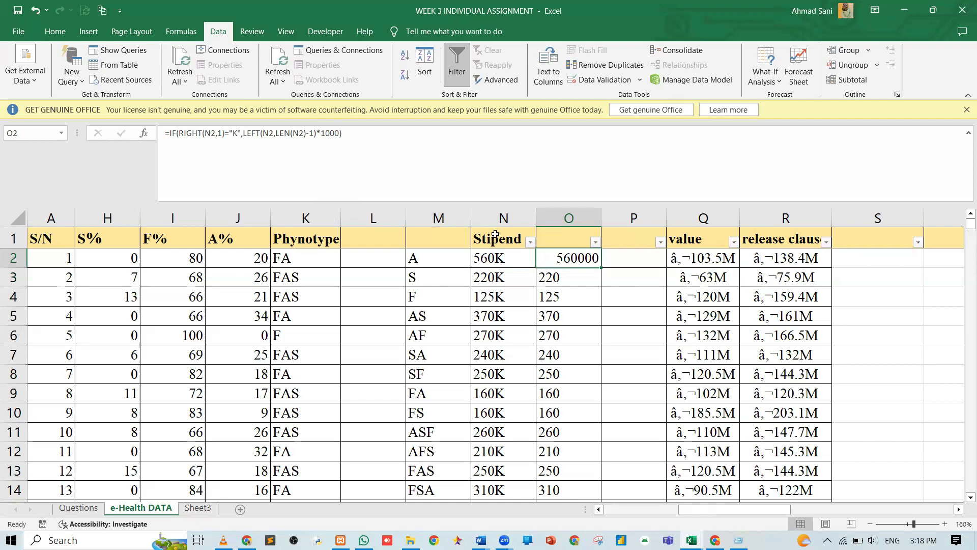
{"action": "double_click", "coordinate": [603, 267]}
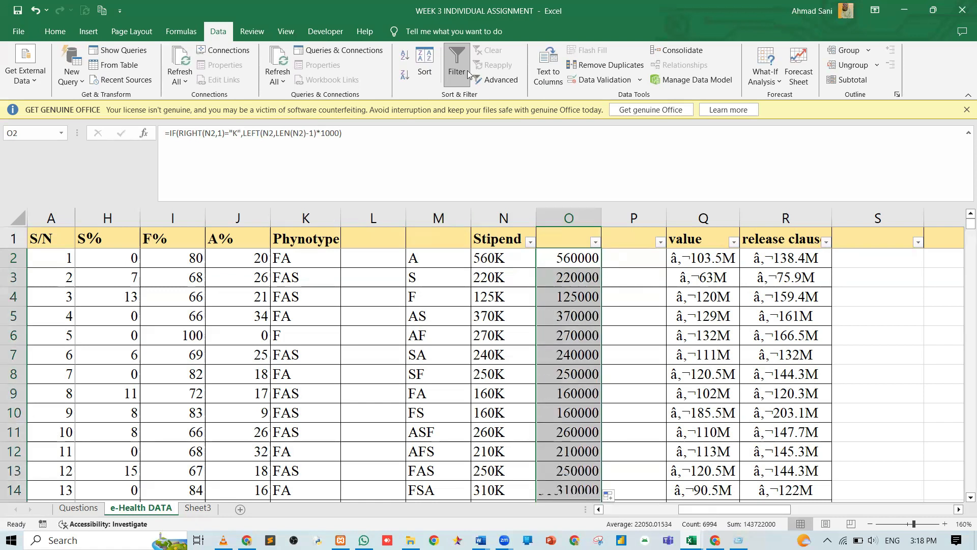
Add N2 as the IF's false value in O2 and fill the completed formula down to the last row.
{"action": "left_click", "coordinate": [338, 133]}
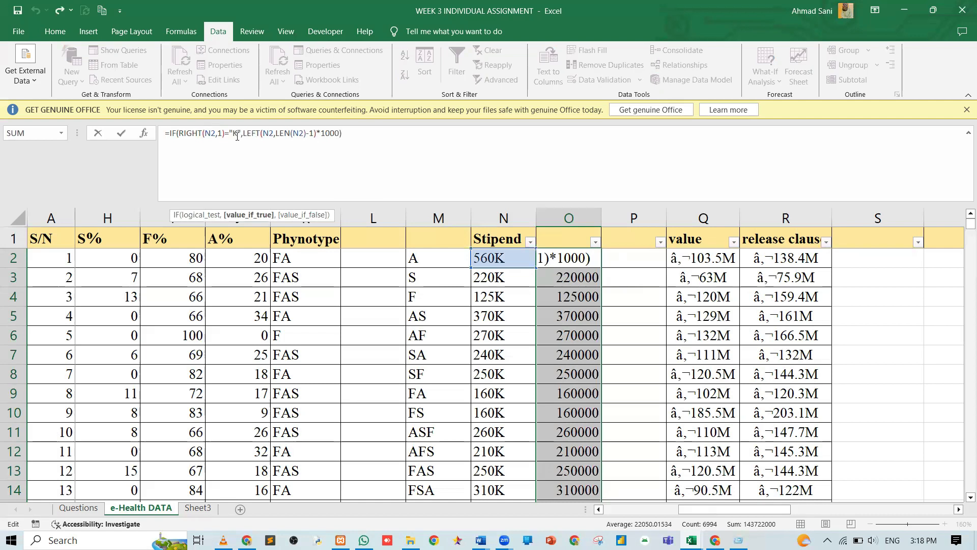
{"action": "type", "text": ","}
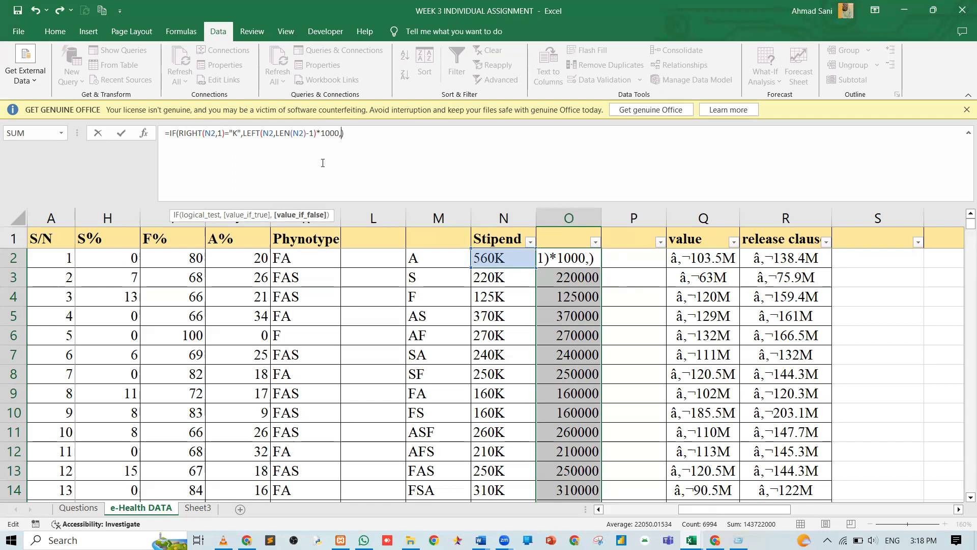
{"action": "left_click", "coordinate": [497, 259]}
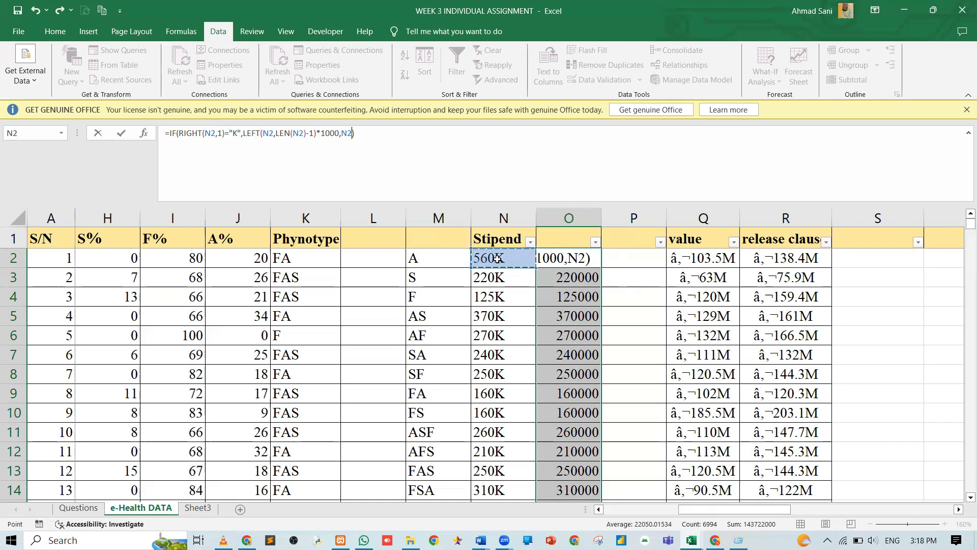
{"action": "key", "text": "ctrl+Return"}
{"action": "left_click", "coordinate": [580, 257]}
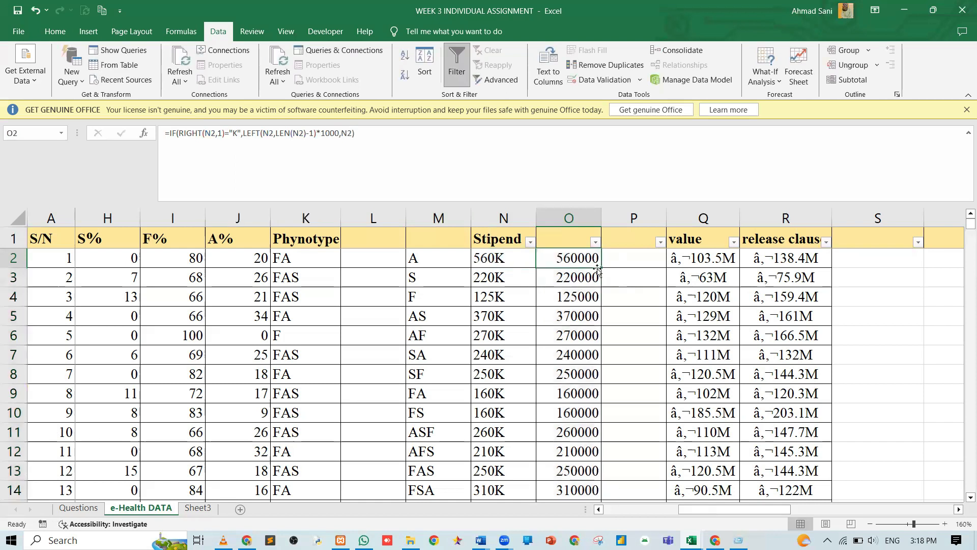
{"action": "double_click", "coordinate": [602, 267]}
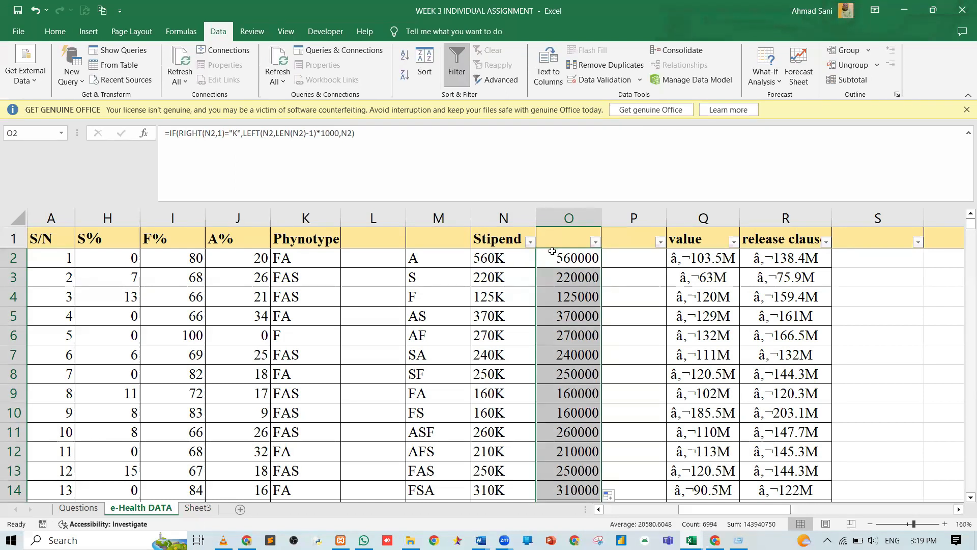
Filter the Stipend column to 500 to check the matching amounts in column O, and show all entries again.
{"action": "left_click", "coordinate": [529, 242]}
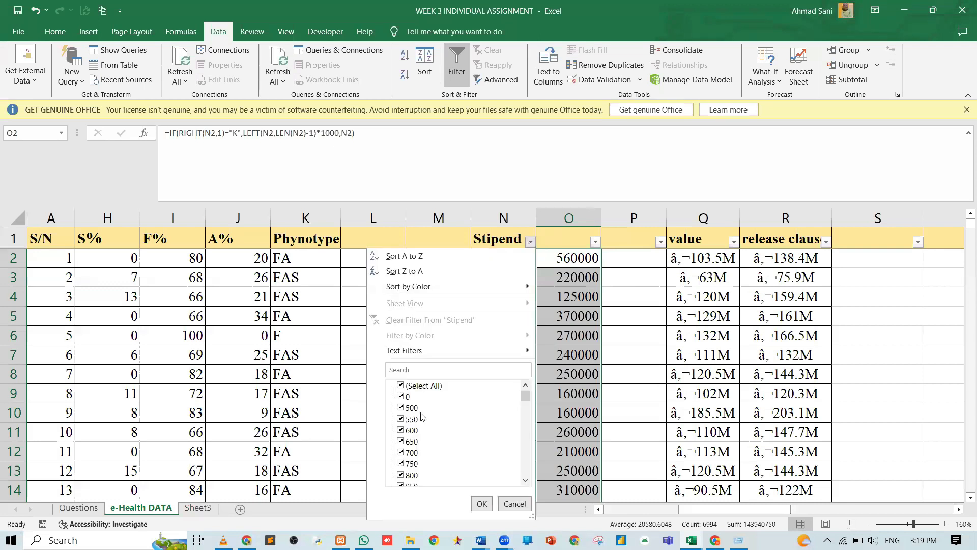
{"action": "left_click", "coordinate": [423, 386]}
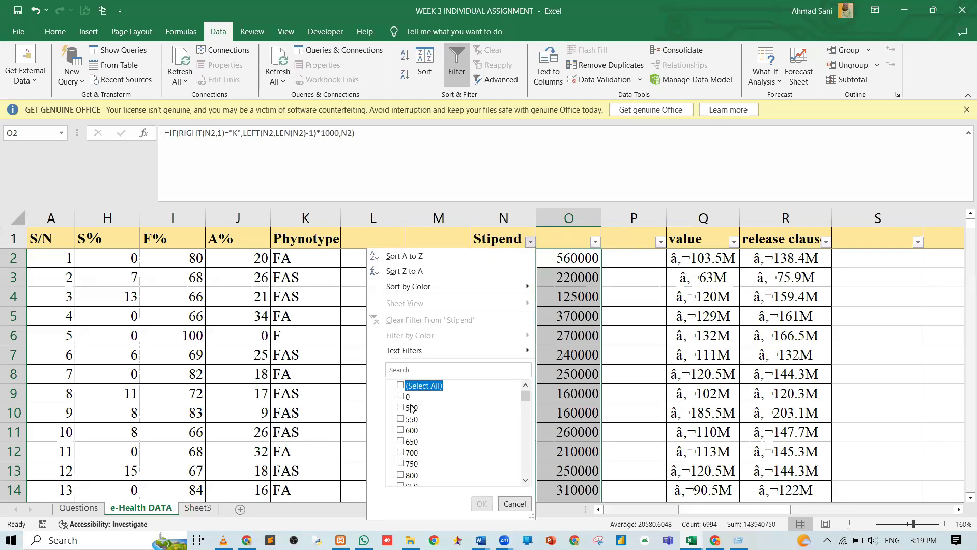
{"action": "left_click", "coordinate": [413, 407]}
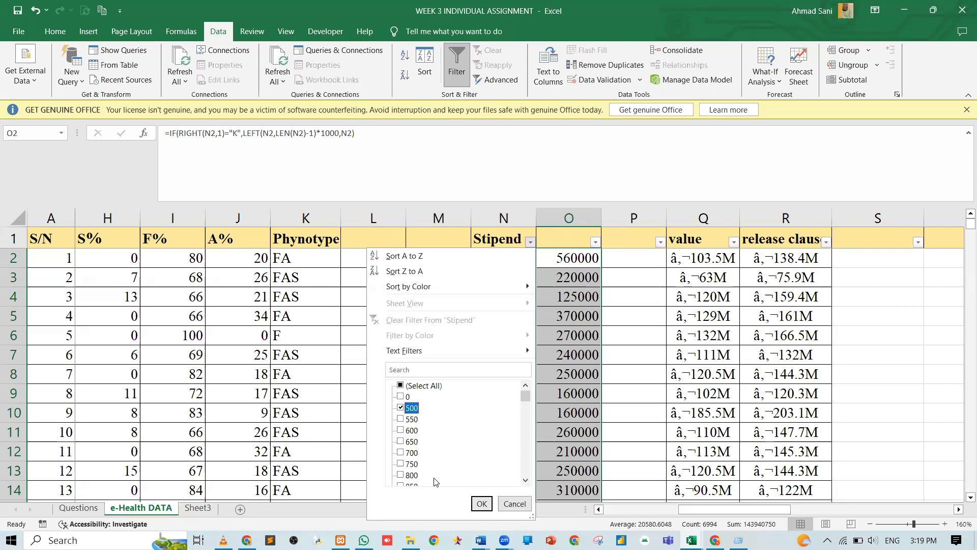
{"action": "left_click", "coordinate": [481, 503]}
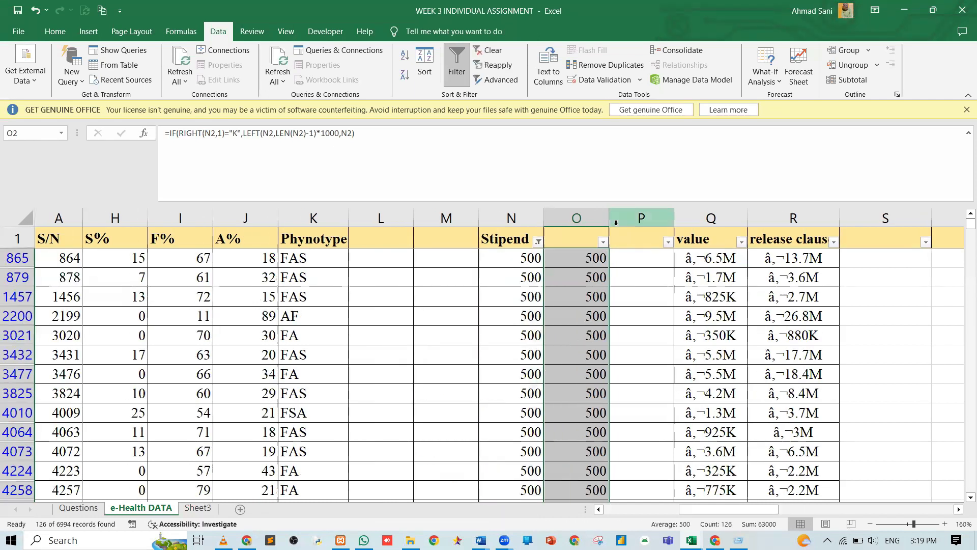
{"action": "left_click", "coordinate": [537, 242]}
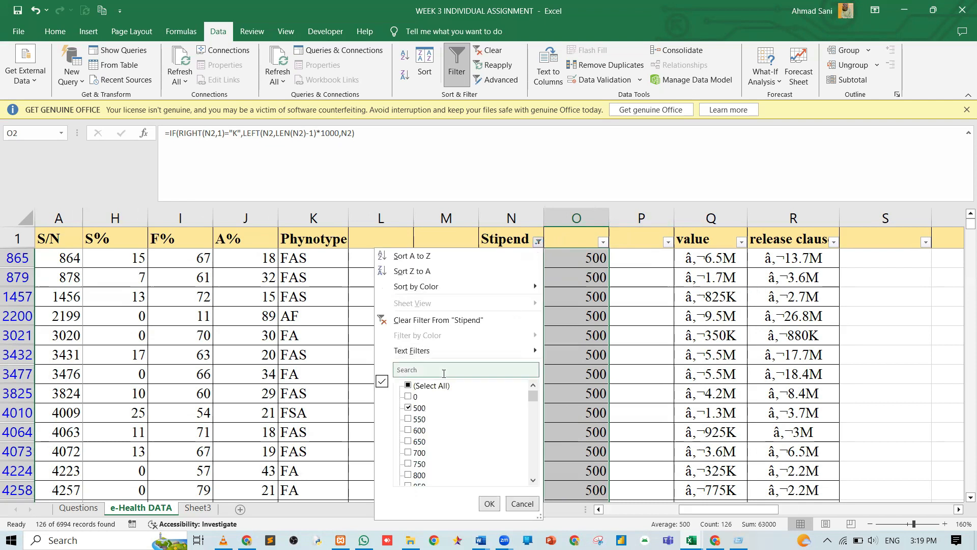
{"action": "left_click", "coordinate": [437, 386]}
{"action": "left_click", "coordinate": [489, 504]}
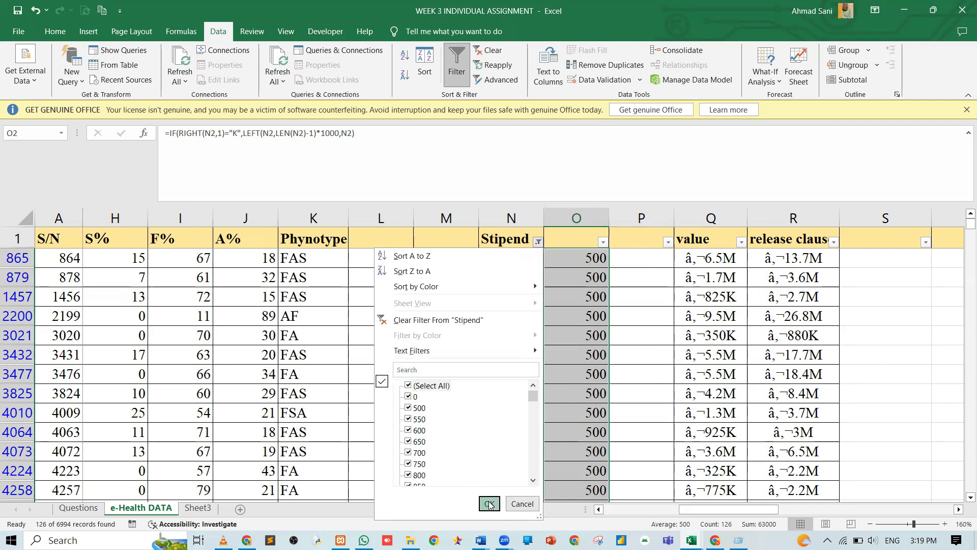
{"action": "key", "text": "Up"}
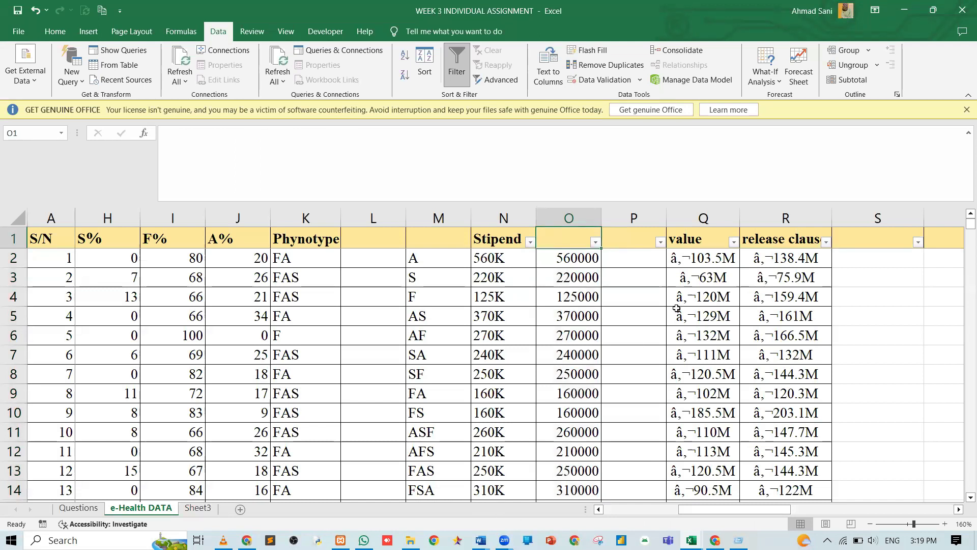
Format the whole column O in the Accounting number format with the naira (₦) symbol.
{"action": "left_click", "coordinate": [702, 263]}
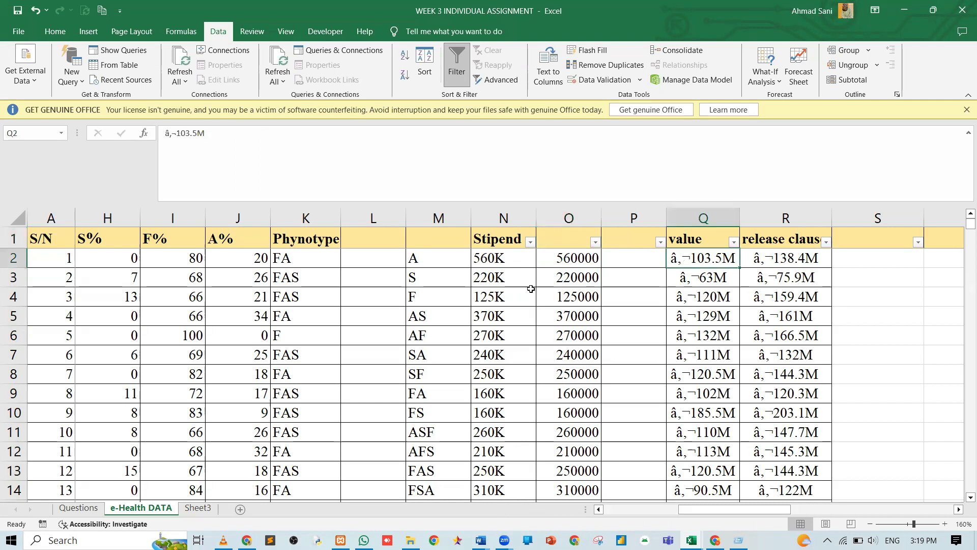
{"action": "left_click", "coordinate": [571, 217]}
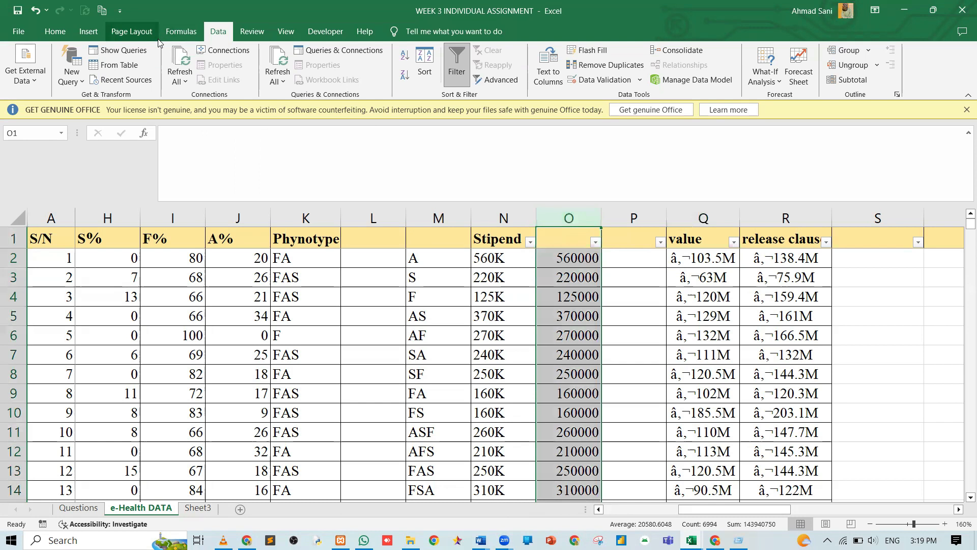
{"action": "left_click", "coordinate": [55, 32]}
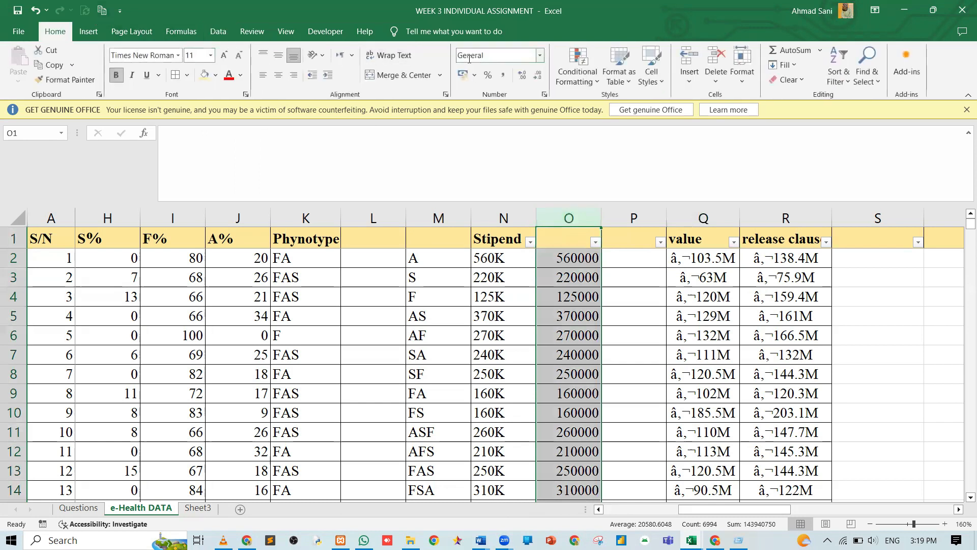
{"action": "left_click", "coordinate": [463, 76]}
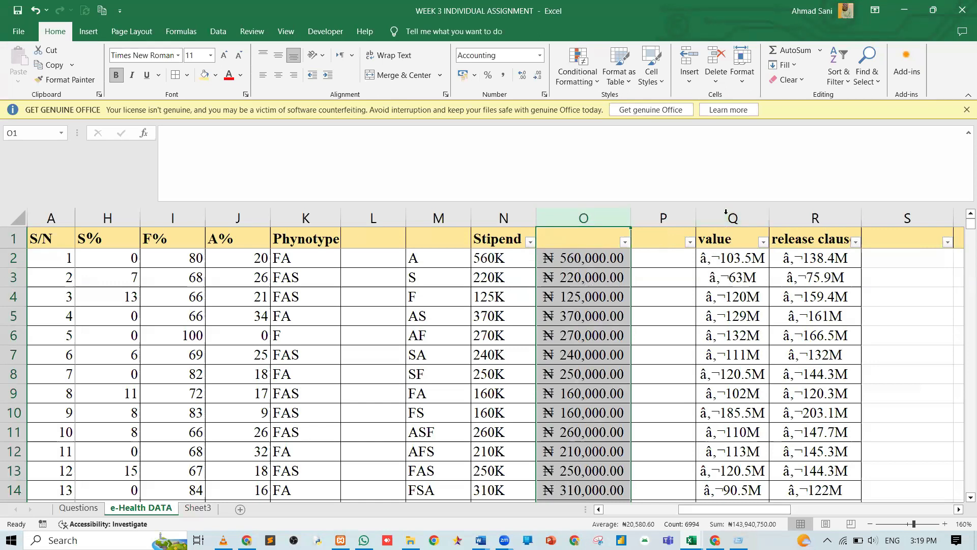
Move the whole value column from column Q into column P.
{"action": "left_click", "coordinate": [736, 214]}
{"action": "key", "text": "ctrl+c"}
{"action": "left_click", "coordinate": [676, 218]}
{"action": "key", "text": "Return"}
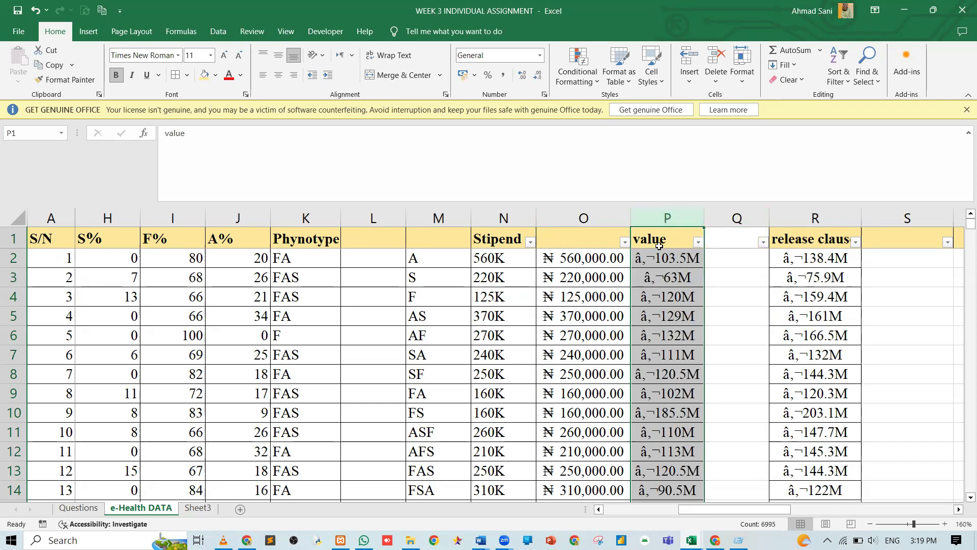
Split column P with Text to Columns as delimited data, using the ¬ character from P2 as the custom delimiter.
{"action": "left_click", "coordinate": [657, 260]}
{"action": "double_click", "coordinate": [656, 259]}
{"action": "left_click_drag", "start_coordinate": [655, 257], "coordinate": [650, 255]}
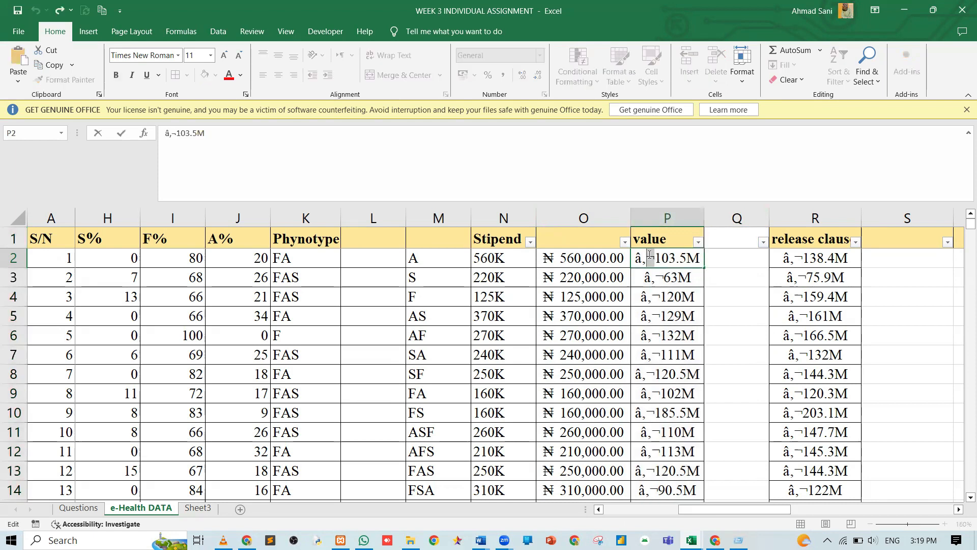
{"action": "key", "text": "Return"}
{"action": "left_click", "coordinate": [644, 217]}
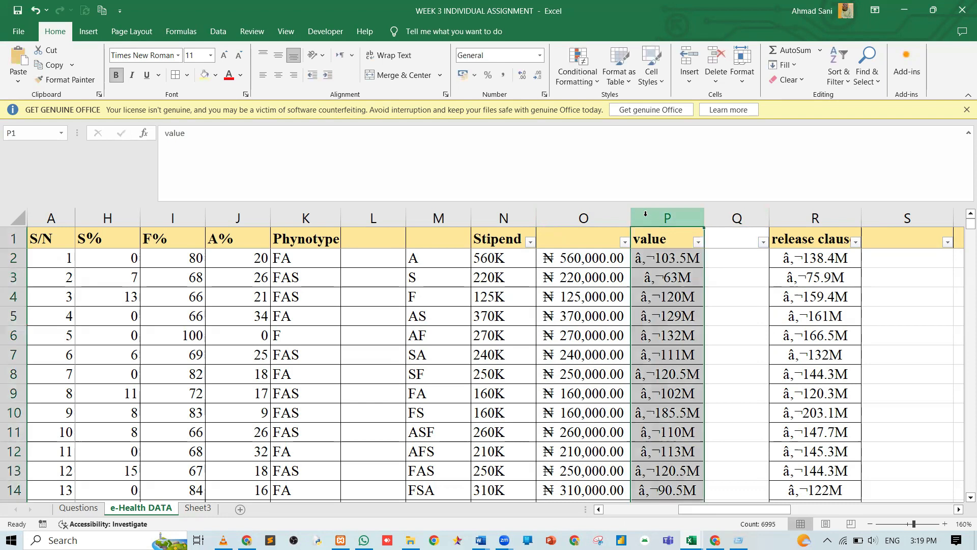
{"action": "left_click", "coordinate": [225, 29]}
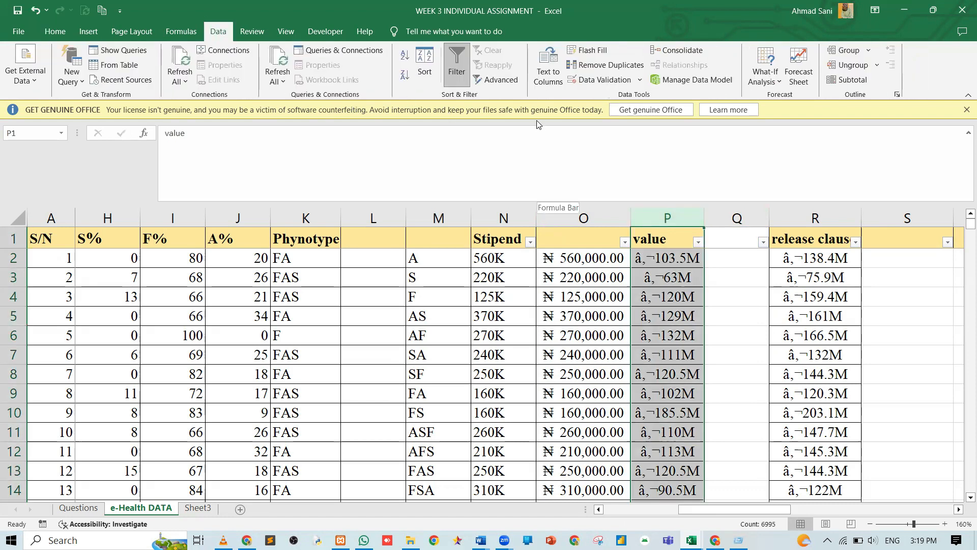
{"action": "left_click", "coordinate": [548, 74]}
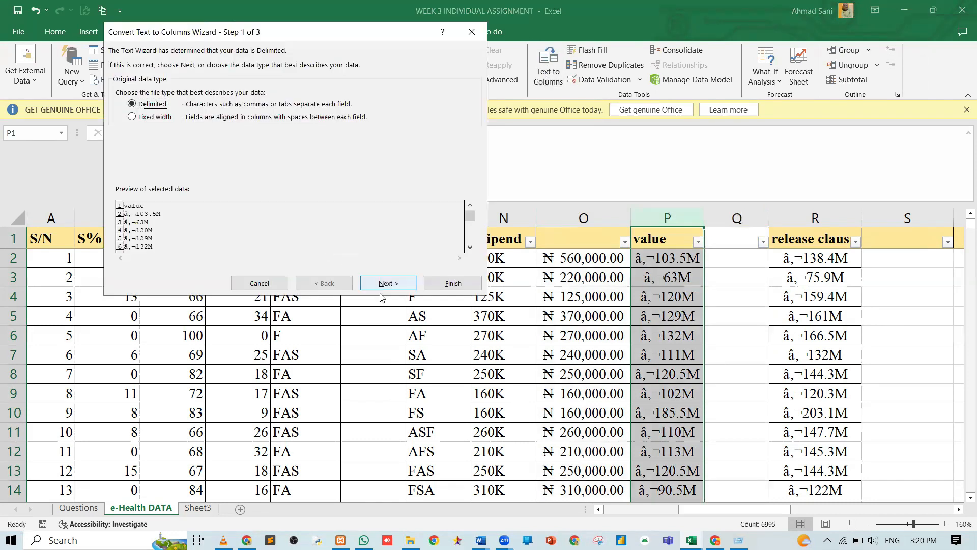
{"action": "left_click", "coordinate": [382, 283]}
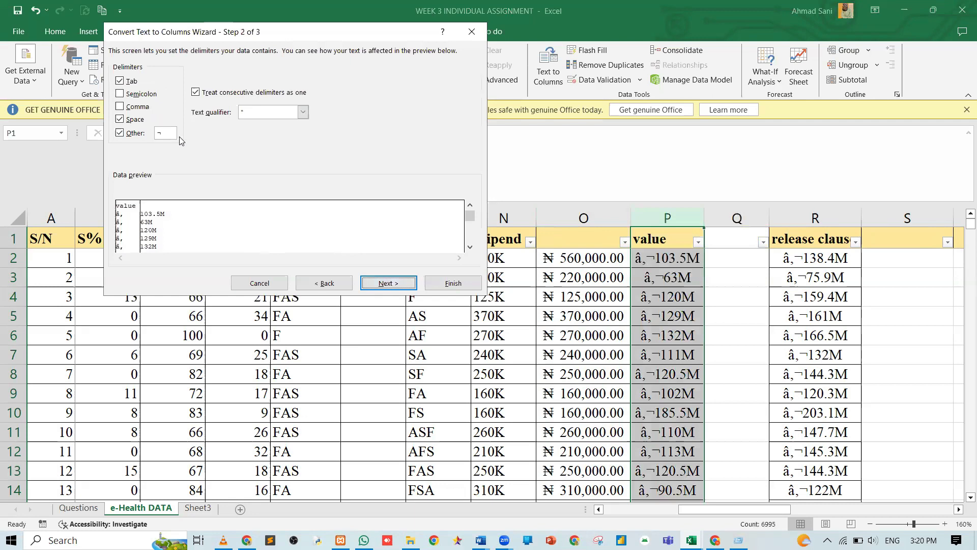
{"action": "left_click", "coordinate": [382, 284]}
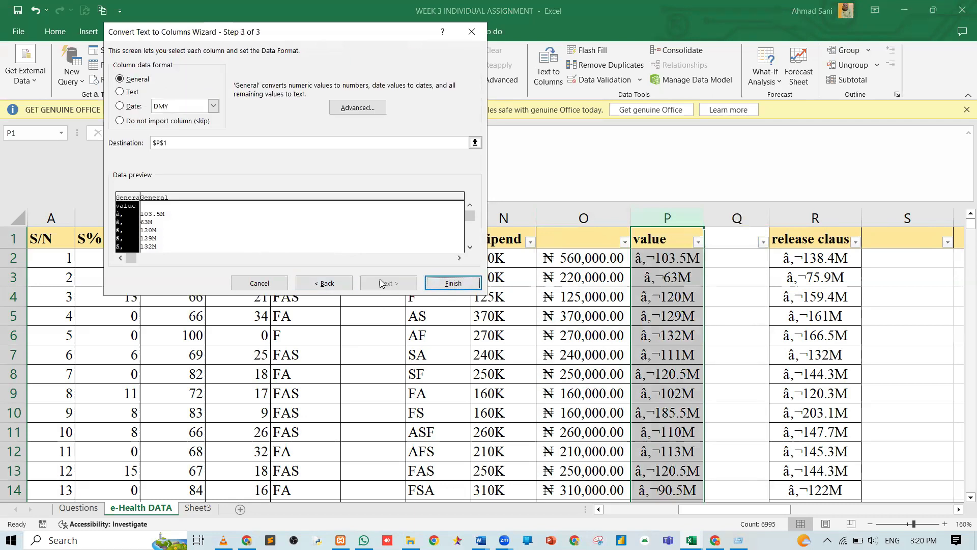
{"action": "left_click", "coordinate": [453, 283]}
Clear the leftover currency characters from P2 down to the last row, keeping the value header.
{"action": "left_click", "coordinate": [667, 258]}
{"action": "key", "text": "ctrl+shift+Down"}
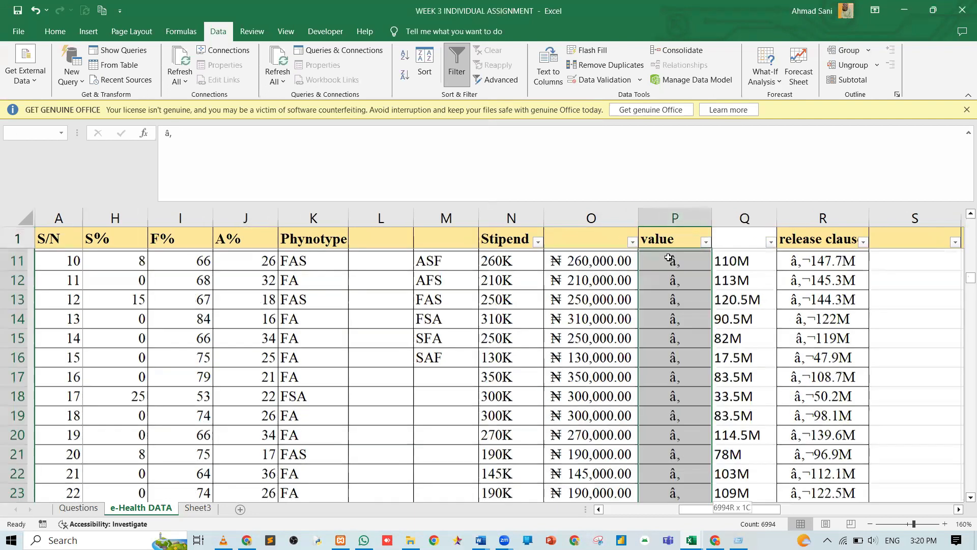
{"action": "key", "text": "ctrl+q"}
{"action": "key", "text": "Escape"}
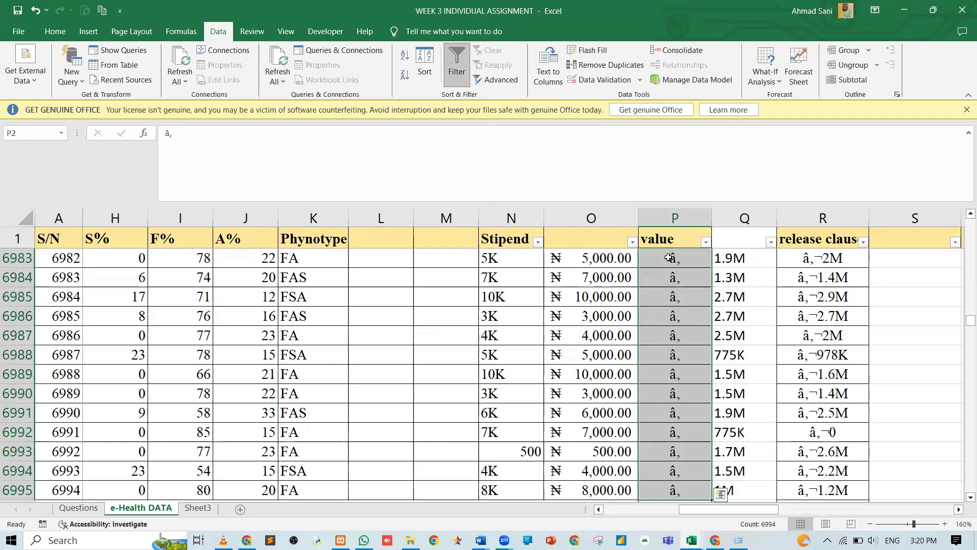
{"action": "key", "text": "Delete"}
{"action": "key", "text": "ctrl+Up"}
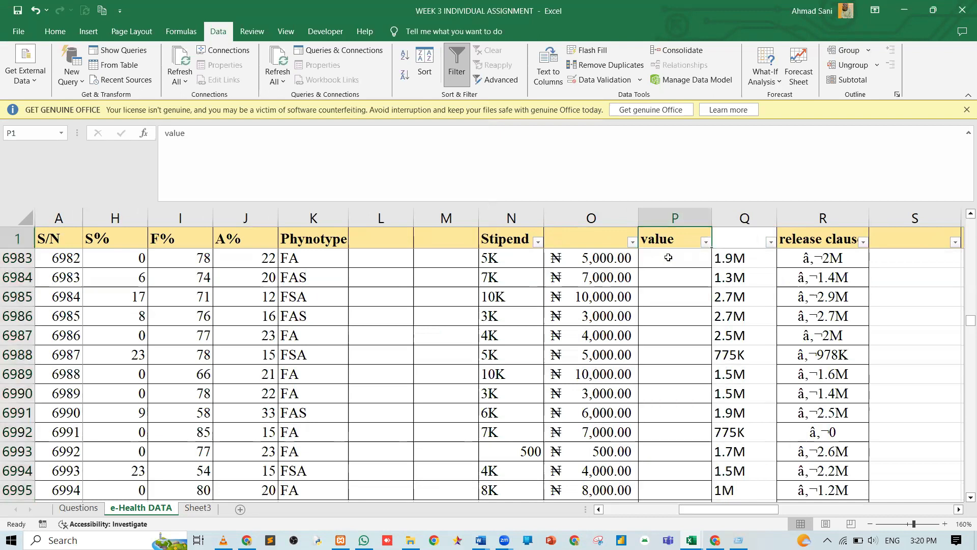
Copy the split amounts from Q2 down to the last row and paste them into column P starting at P2.
{"action": "key", "text": "Down"}
{"action": "key", "text": "Right"}
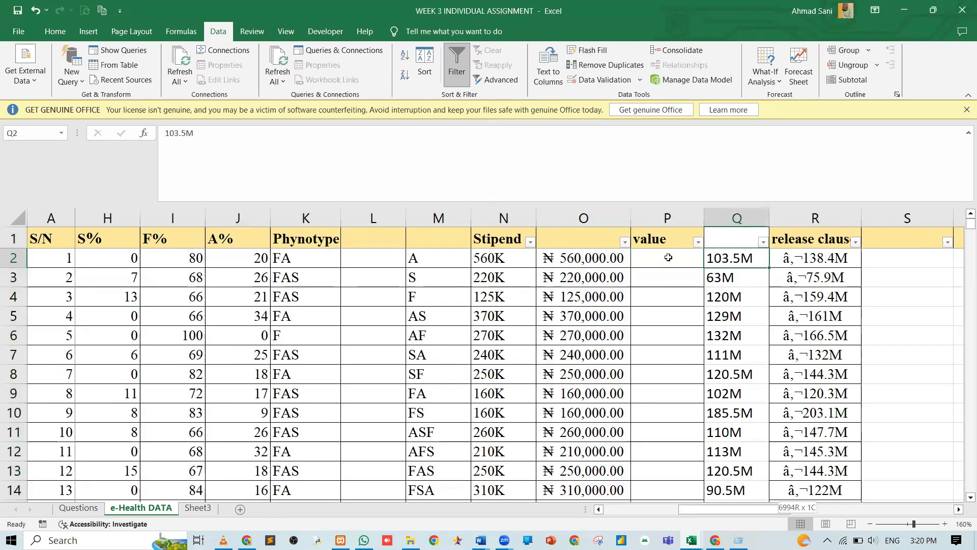
{"action": "key", "text": "ctrl+shift+Down"}
{"action": "key", "text": "ctrl+c"}
{"action": "key", "text": "ctrl+Up"}
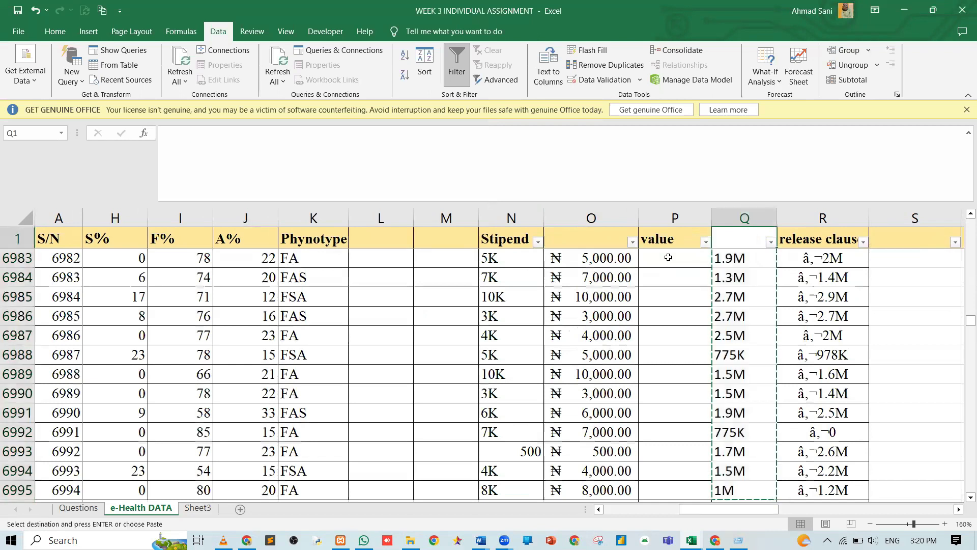
{"action": "key", "text": "Down"}
{"action": "key", "text": "Left"}
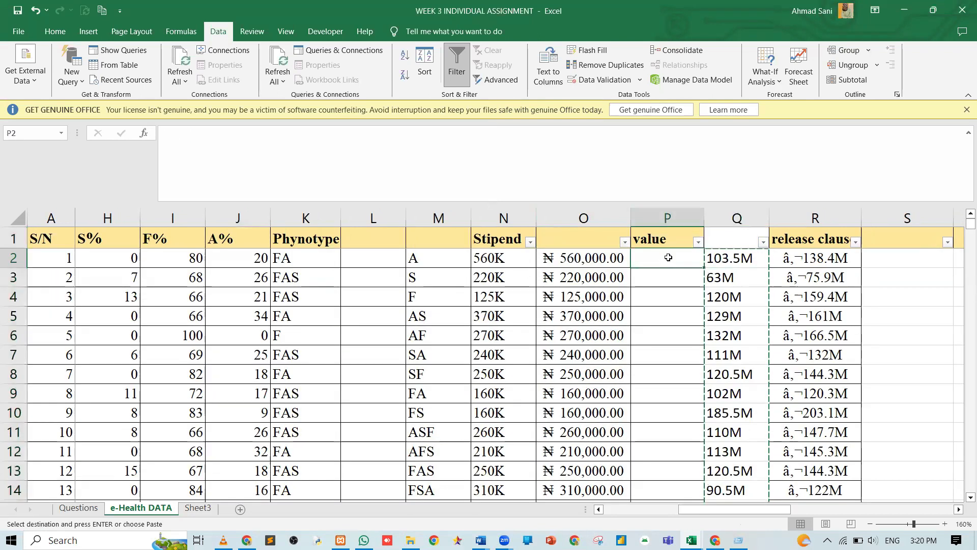
{"action": "key", "text": "ctrl+v"}
Clear the duplicate amounts from Q2 down to the last row.
{"action": "key", "text": "Right"}
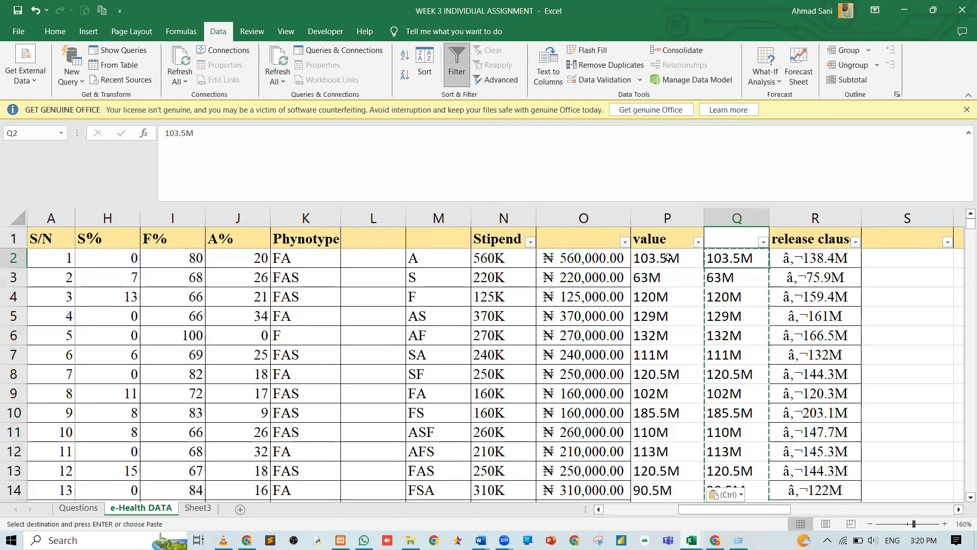
{"action": "key", "text": "ctrl+shift+Down"}
{"action": "key", "text": "Delete"}
{"action": "key", "text": "ctrl+Up"}
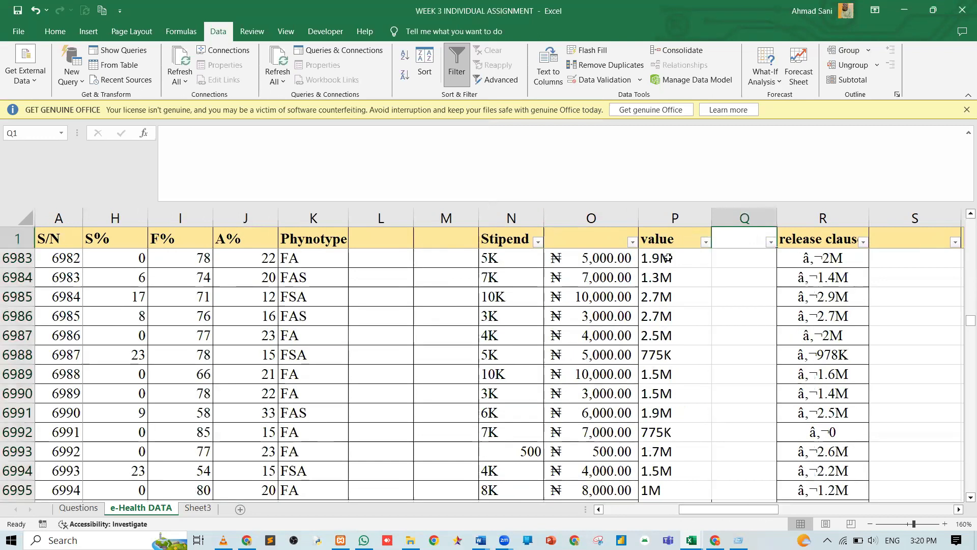
Examine the value column's filter list for the different amount suffixes, and close it without filtering.
{"action": "left_click", "coordinate": [705, 242]}
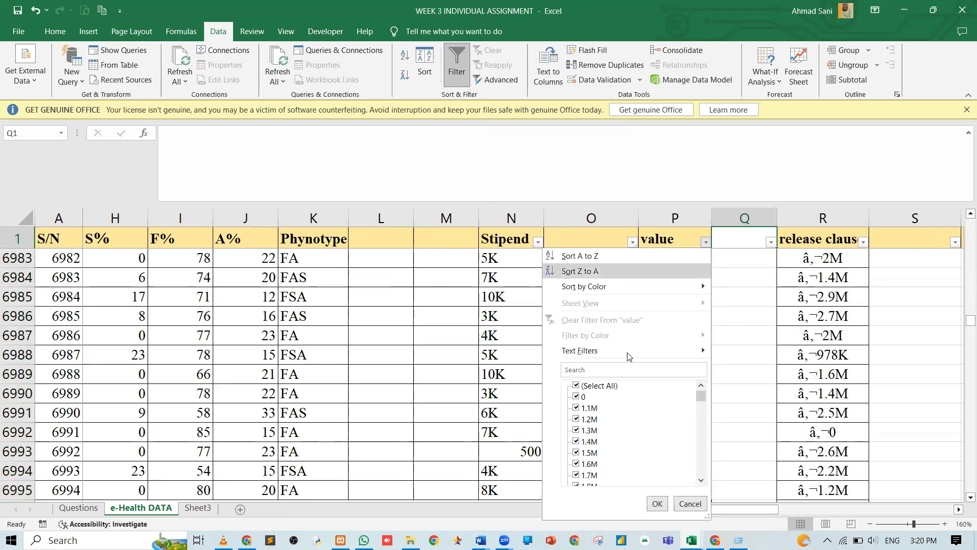
{"action": "scroll", "coordinate": [620, 427], "scroll_direction": "down", "scroll_amount": 5}
{"action": "scroll", "coordinate": [620, 427], "scroll_direction": "down", "scroll_amount": 8}
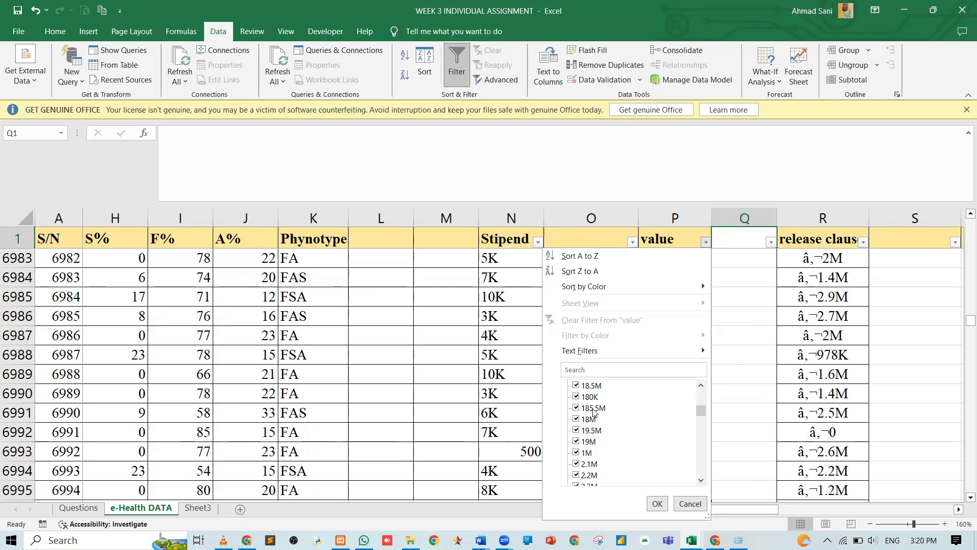
{"action": "scroll", "coordinate": [599, 394], "scroll_direction": "down", "scroll_amount": 5}
{"action": "scroll", "coordinate": [599, 395], "scroll_direction": "down", "scroll_amount": 10}
{"action": "scroll", "coordinate": [598, 395], "scroll_direction": "down", "scroll_amount": 15}
{"action": "scroll", "coordinate": [597, 395], "scroll_direction": "down", "scroll_amount": 15}
{"action": "scroll", "coordinate": [597, 395], "scroll_direction": "down", "scroll_amount": 12}
{"action": "scroll", "coordinate": [597, 396], "scroll_direction": "up", "scroll_amount": 20}
{"action": "scroll", "coordinate": [599, 422], "scroll_direction": "up", "scroll_amount": 10}
{"action": "scroll", "coordinate": [599, 430], "scroll_direction": "up", "scroll_amount": 5}
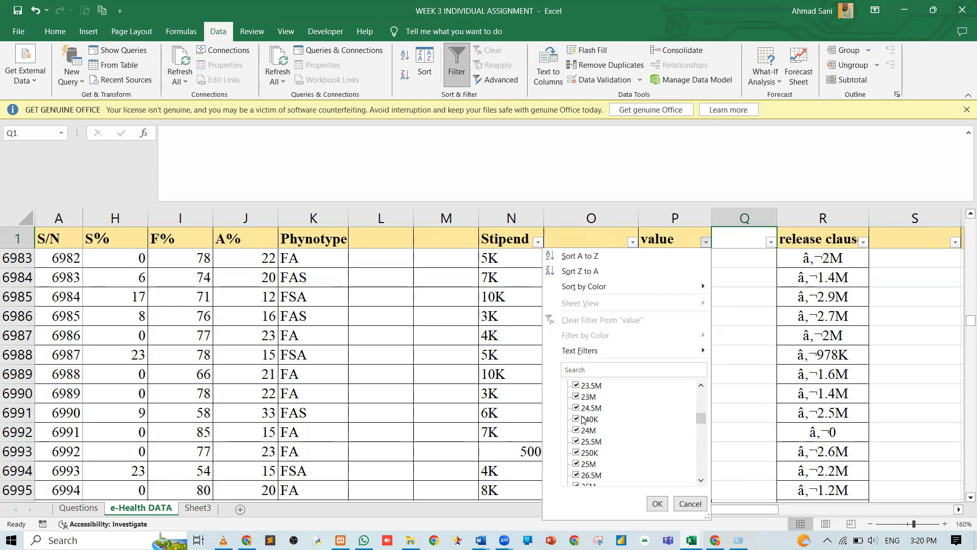
{"action": "scroll", "coordinate": [581, 412], "scroll_direction": "up", "scroll_amount": 8}
{"action": "scroll", "coordinate": [625, 457], "scroll_direction": "up", "scroll_amount": 8}
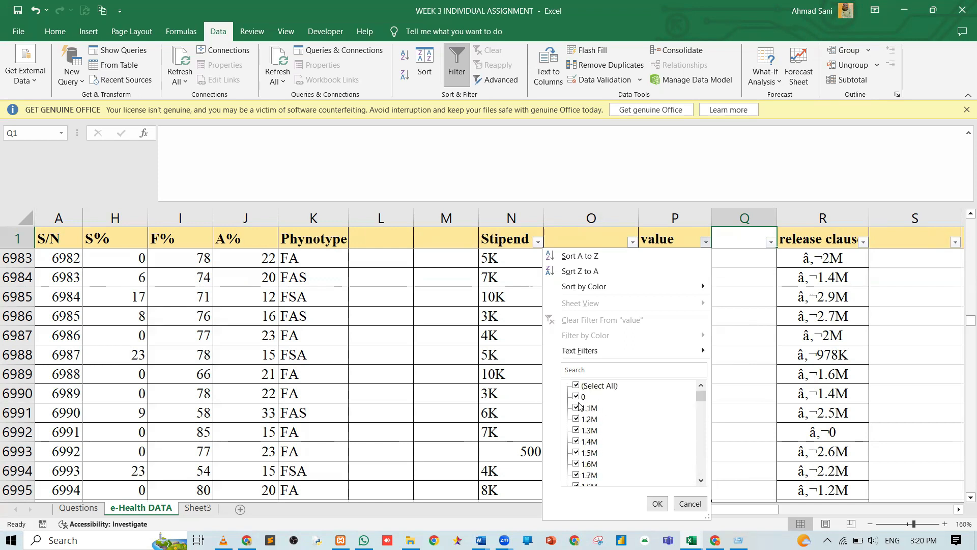
{"action": "left_click", "coordinate": [692, 505]}
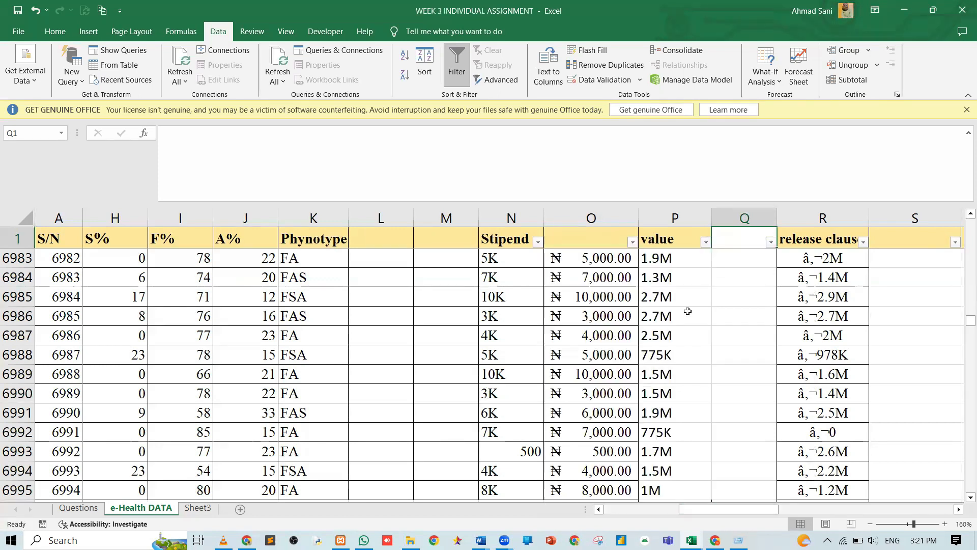
Enter =LEFT(P2,LEN(P2)-1) in Q2 to strip the suffix from the value, and fill it down to Q8.
{"action": "left_click", "coordinate": [675, 259]}
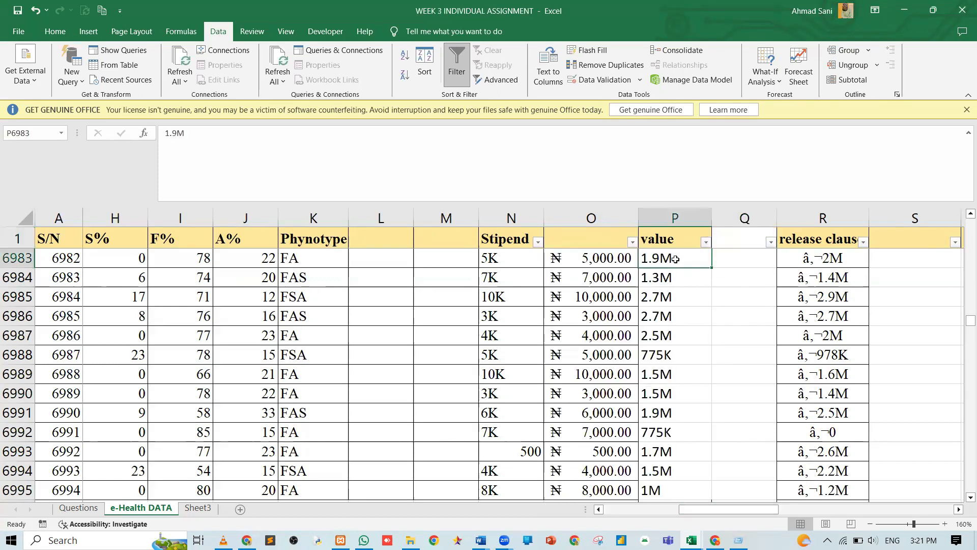
{"action": "scroll", "coordinate": [675, 259], "scroll_direction": "up", "scroll_amount": 2}
{"action": "key", "text": "ctrl+Up"}
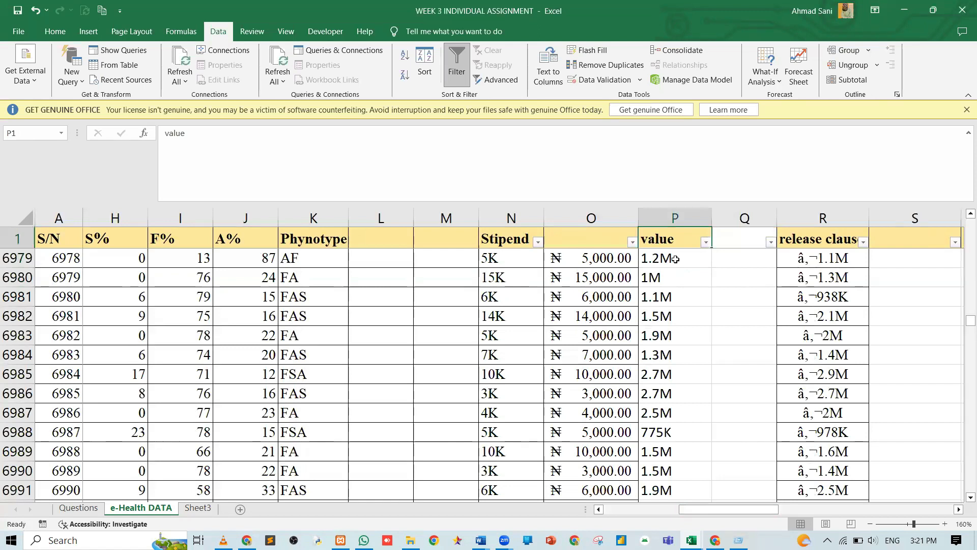
{"action": "key", "text": "Down"}
{"action": "key", "text": "Right"}
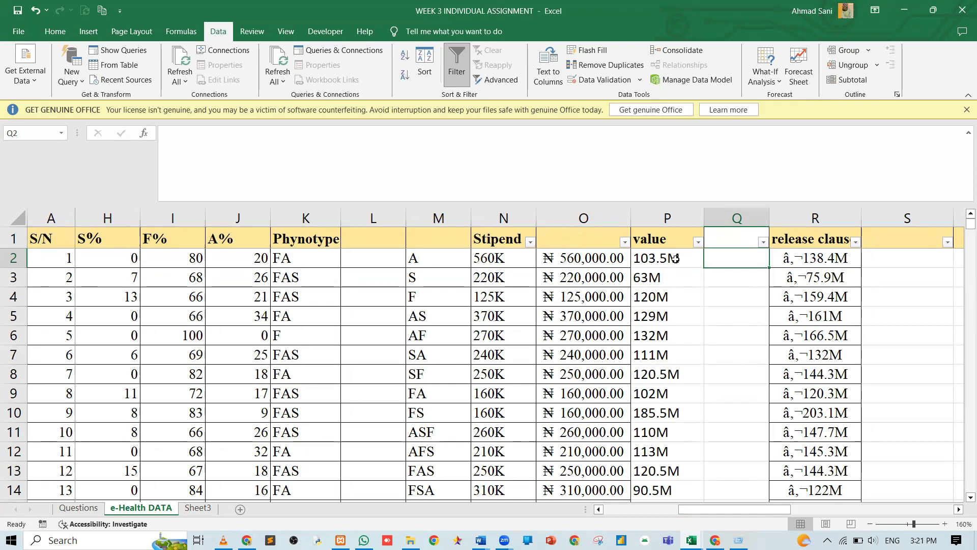
{"action": "type", "text": "="}
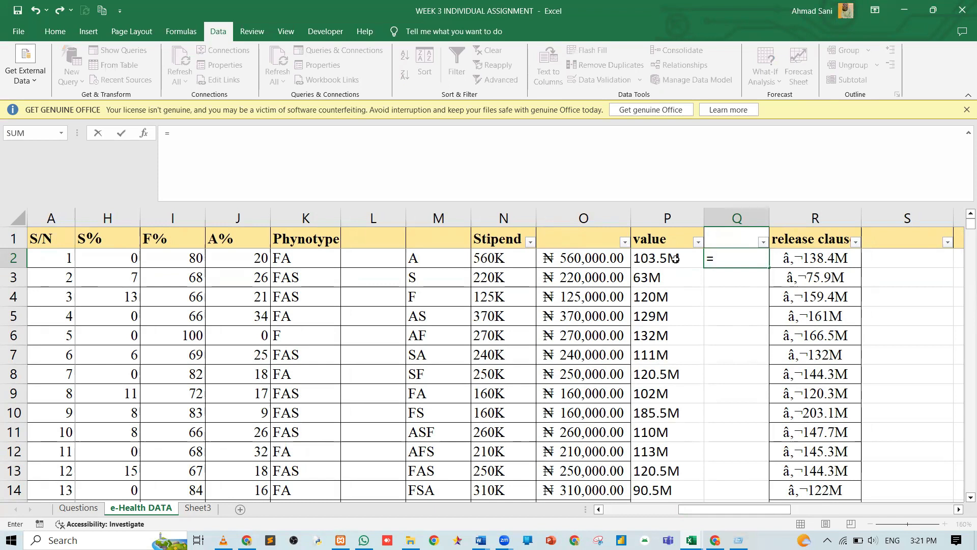
{"action": "type", "text": "LEFT("}
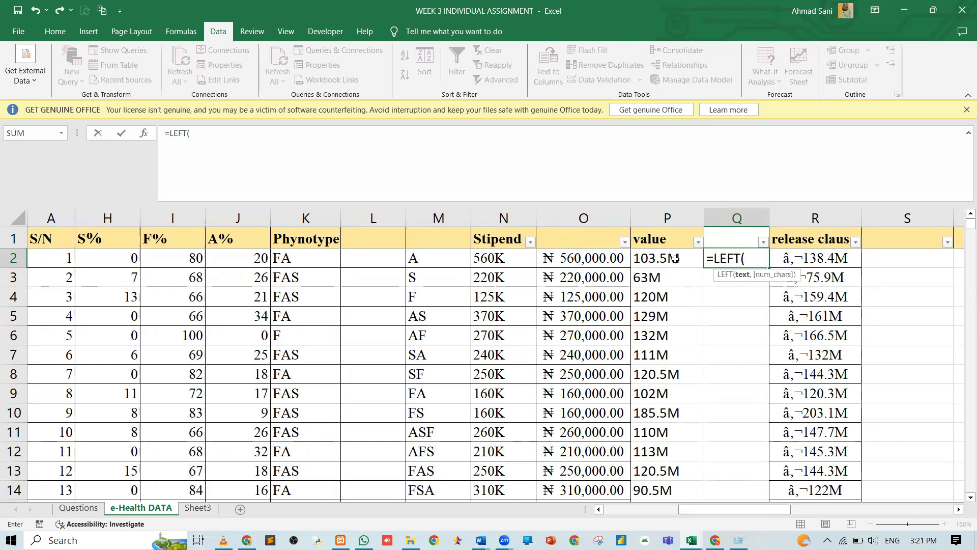
{"action": "left_click", "coordinate": [675, 259]}
{"action": "type", "text": ",LEN("}
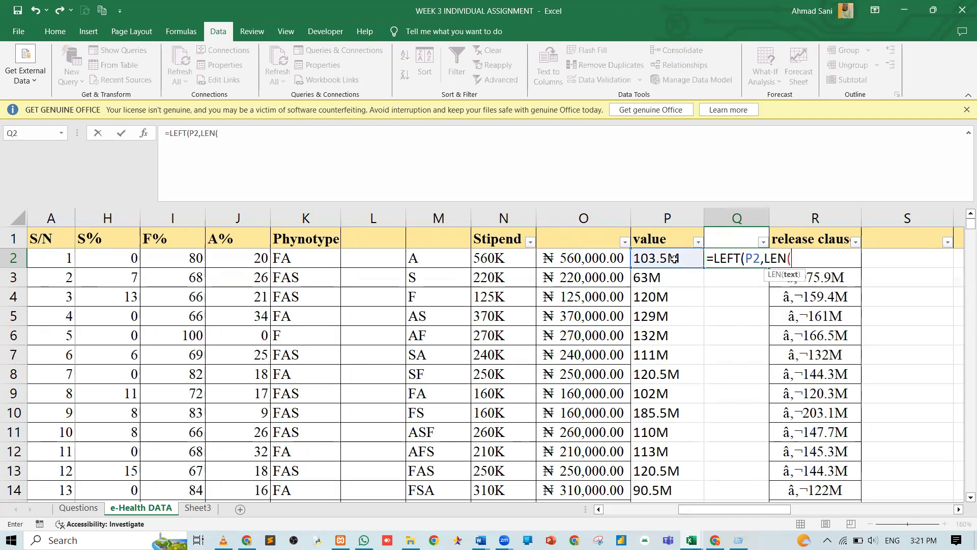
{"action": "left_click", "coordinate": [672, 258]}
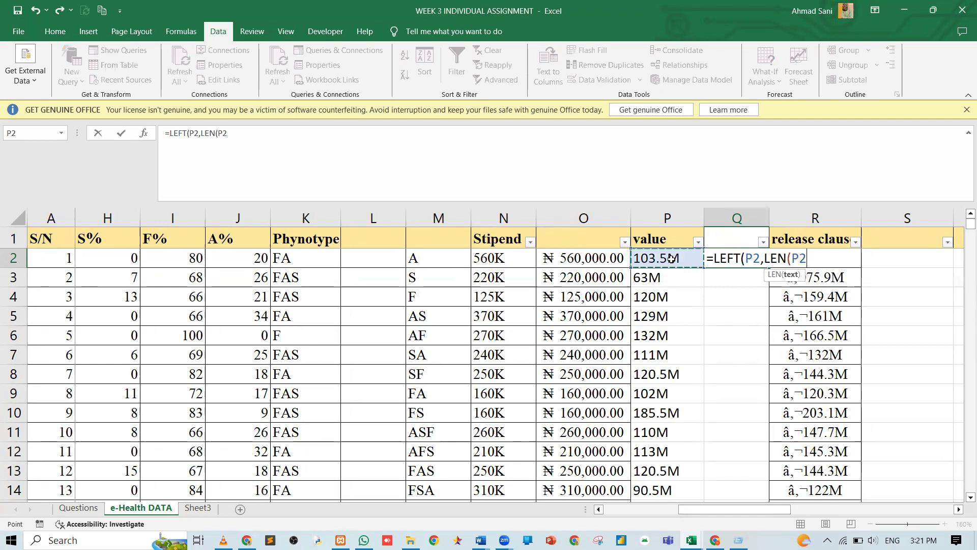
{"action": "type", "text": ")-1"}
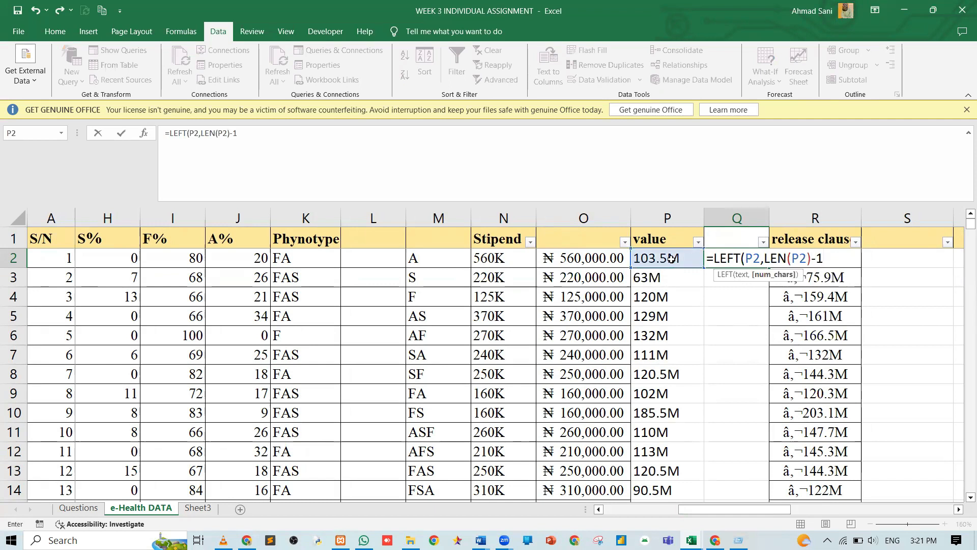
{"action": "key", "text": "Return"}
{"action": "key", "text": "Return"}
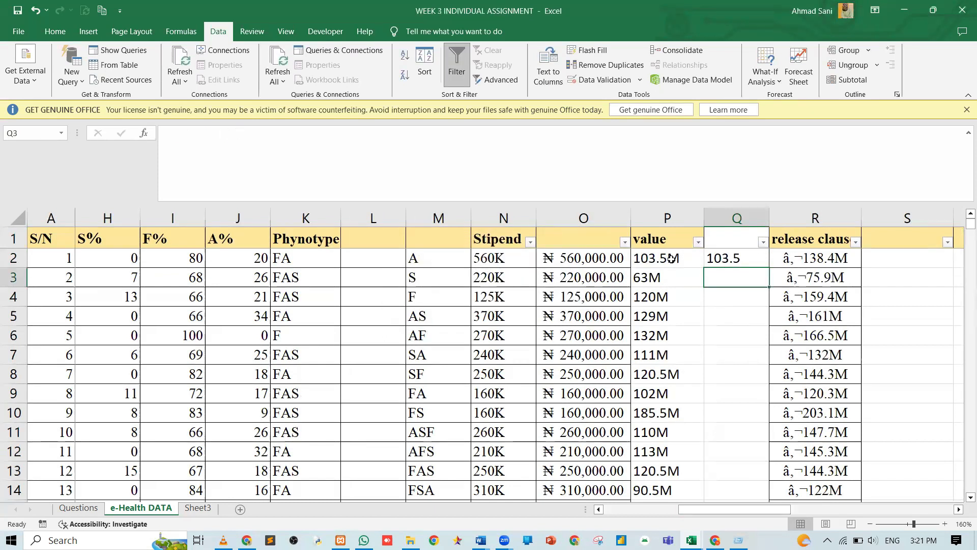
{"action": "key", "text": "Up"}
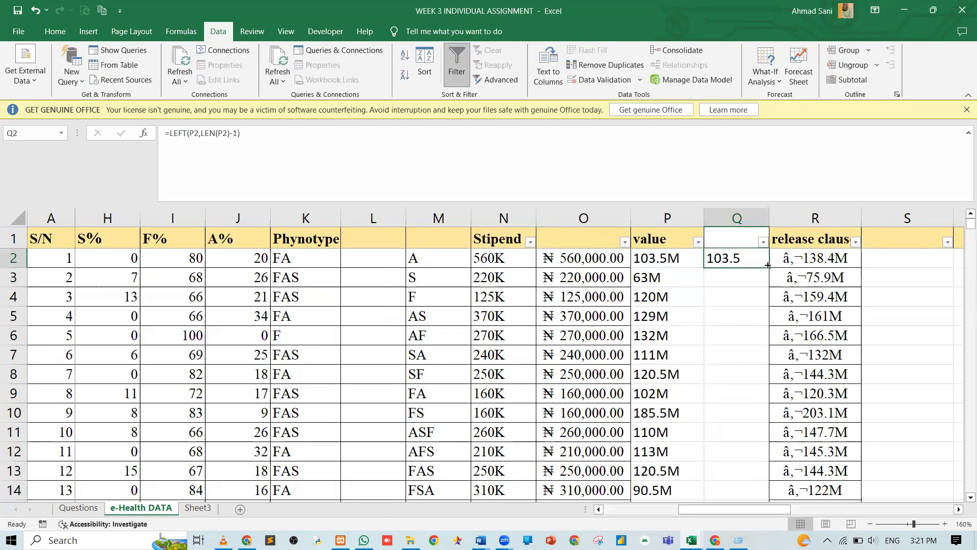
{"action": "left_click_drag", "start_coordinate": [771, 266], "coordinate": [766, 388]}
Replace the LEN(P2)-1 argument in Q2 with a fixed character count, making the formula =LEFT(P2,5).
{"action": "left_click", "coordinate": [726, 256]}
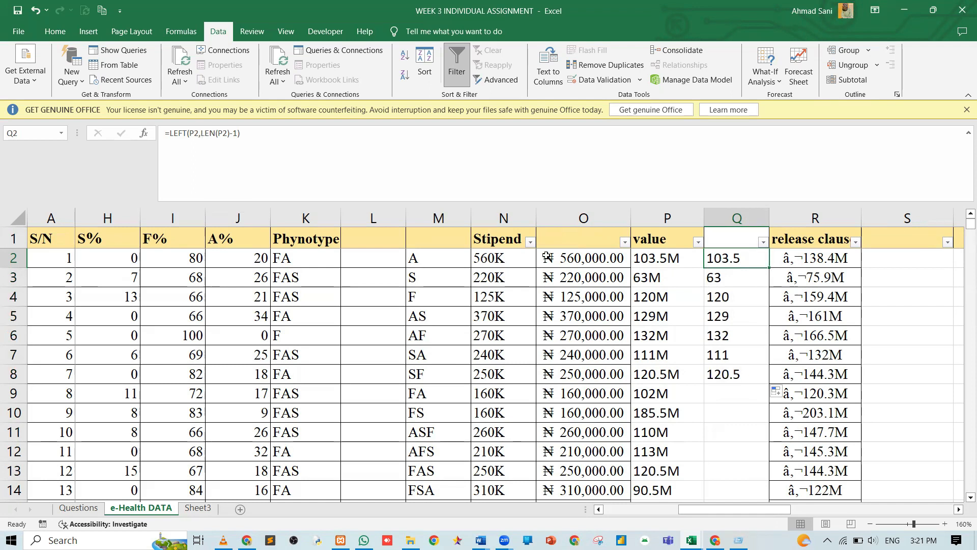
{"action": "left_click_drag", "start_coordinate": [199, 133], "coordinate": [239, 137]}
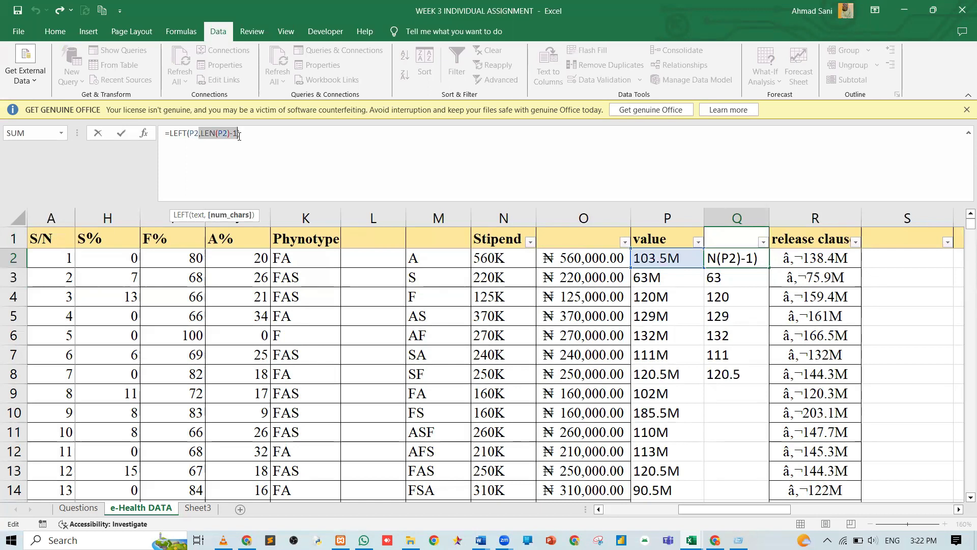
{"action": "key", "text": "BackSpace"}
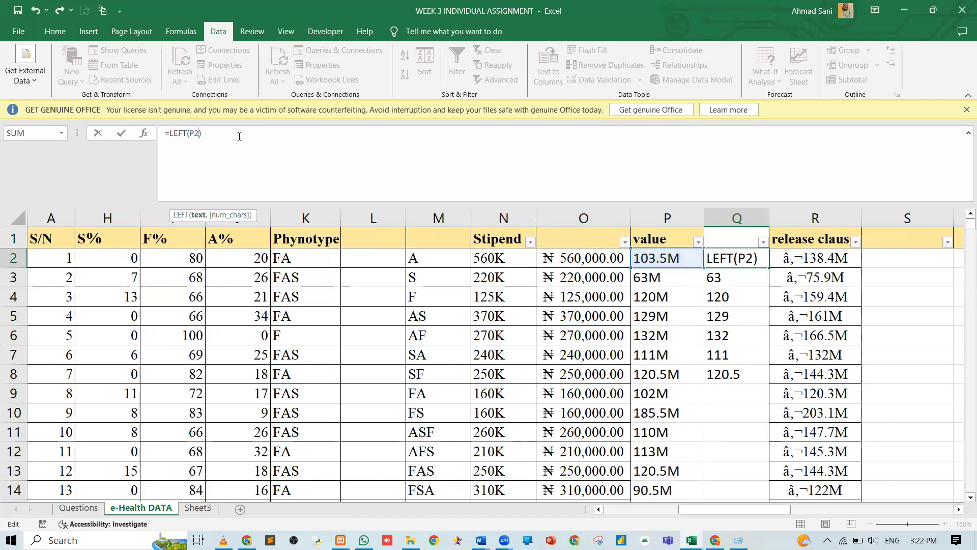
{"action": "type", "text": ","}
{"action": "key", "text": "Escape"}
{"action": "key", "text": "Down"}
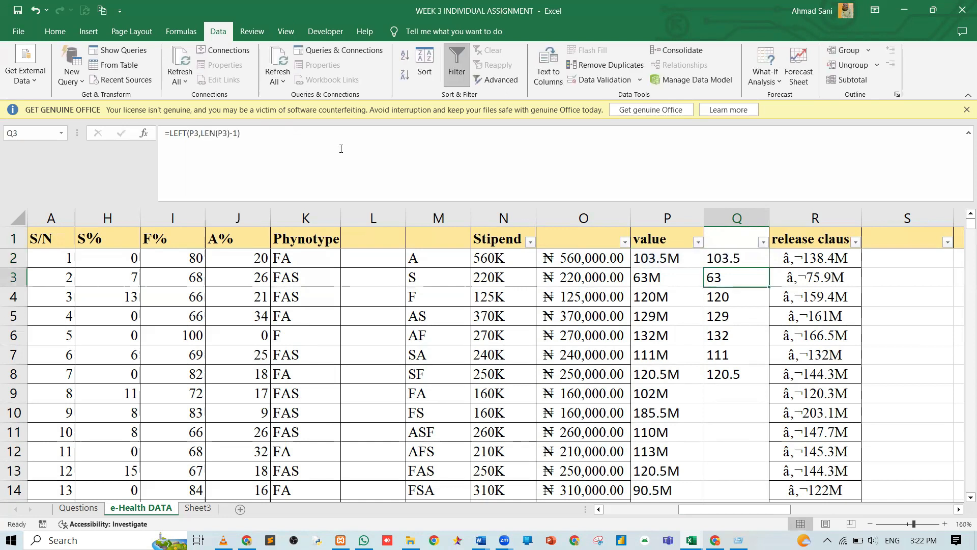
{"action": "left_click", "coordinate": [743, 259]}
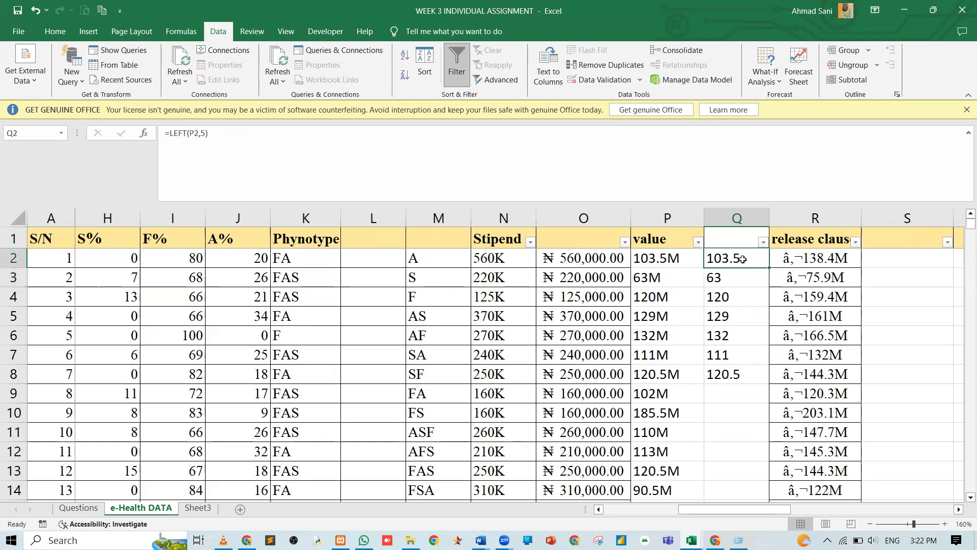
Fill the fixed-count LEFT formula from Q2 down through Q4.
{"action": "left_click_drag", "start_coordinate": [770, 268], "coordinate": [772, 282]}
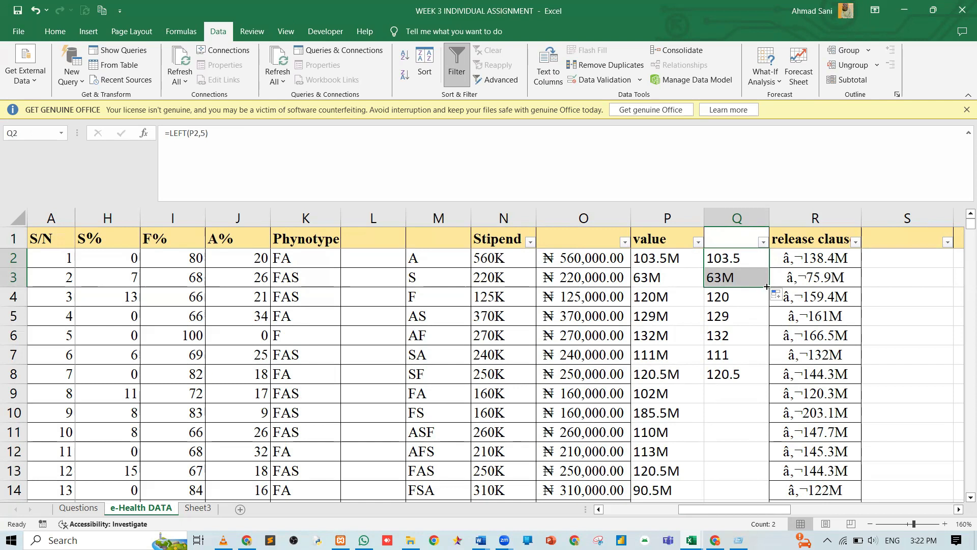
{"action": "left_click_drag", "start_coordinate": [769, 287], "coordinate": [773, 315]}
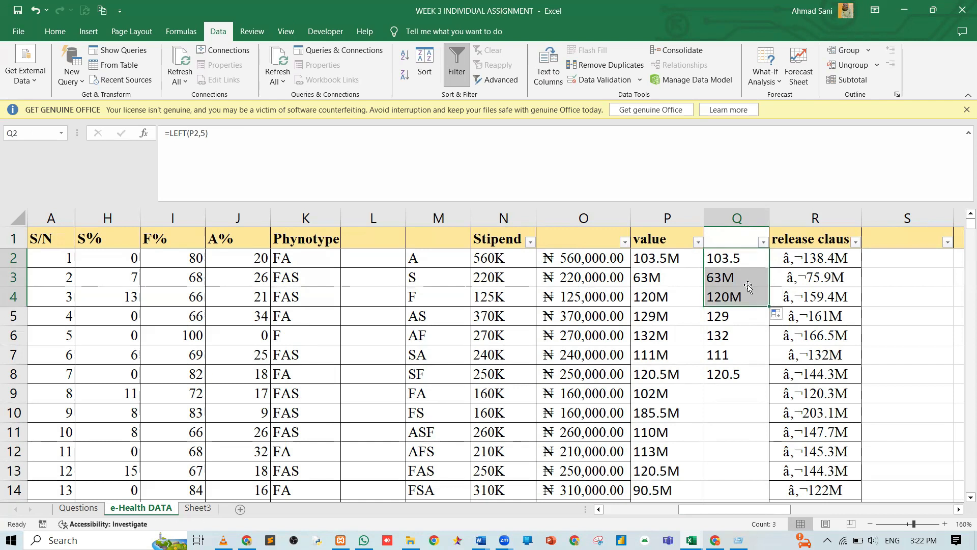
Replace the fixed character count in Q2 with a length-based one, making the formula =LEFT(P2,LEN(P2)-1).
{"action": "left_click", "coordinate": [729, 259]}
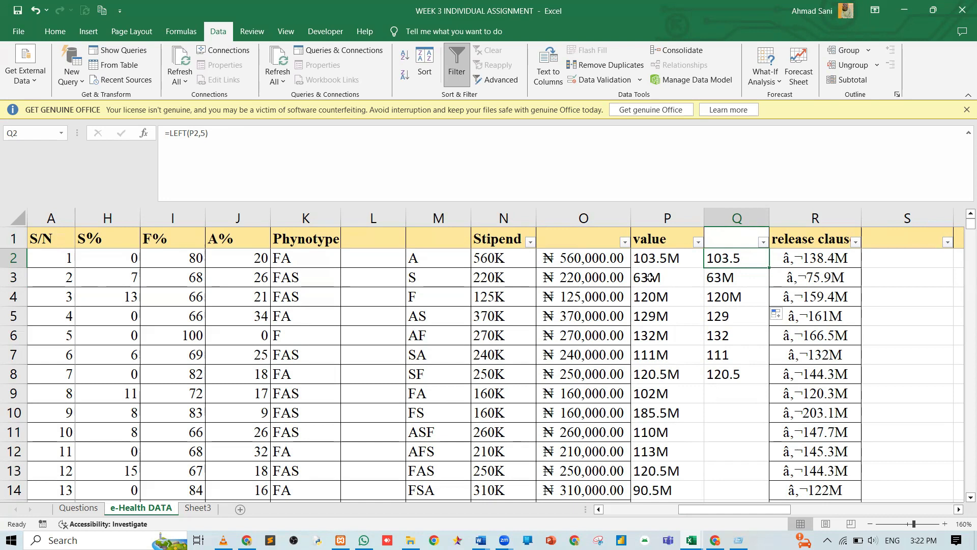
{"action": "left_click", "coordinate": [205, 133]}
{"action": "key", "text": "BackSpace"}
{"action": "type", "text": "LEN("}
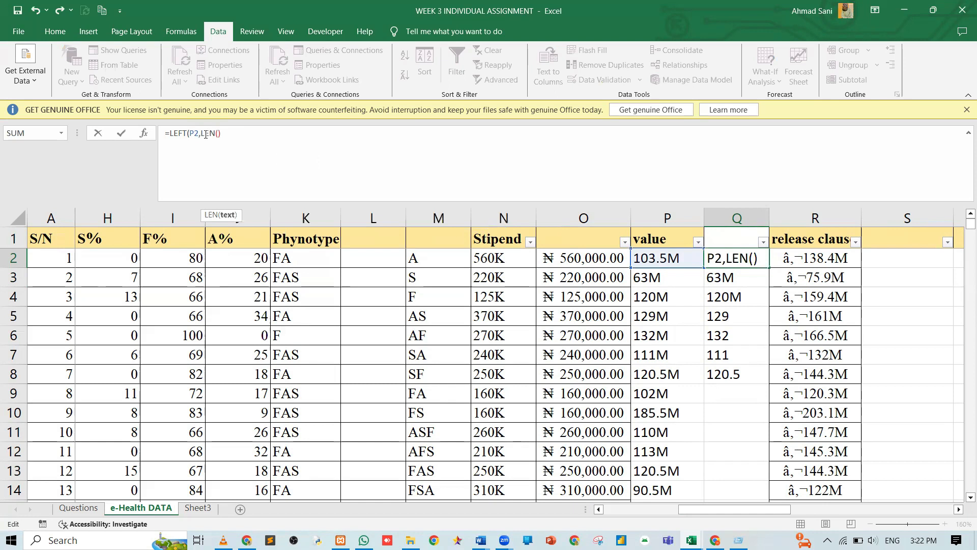
{"action": "left_click", "coordinate": [661, 258]}
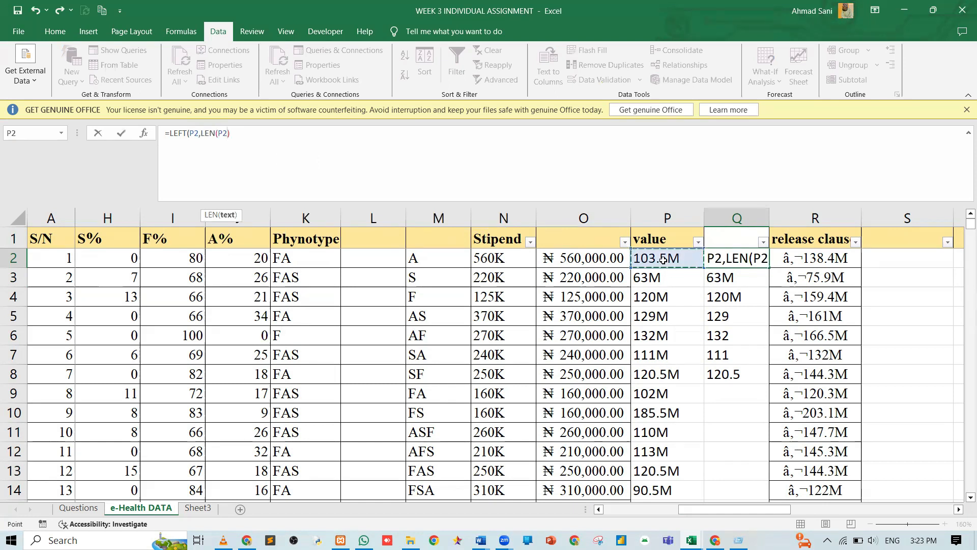
{"action": "type", "text": ")-1"}
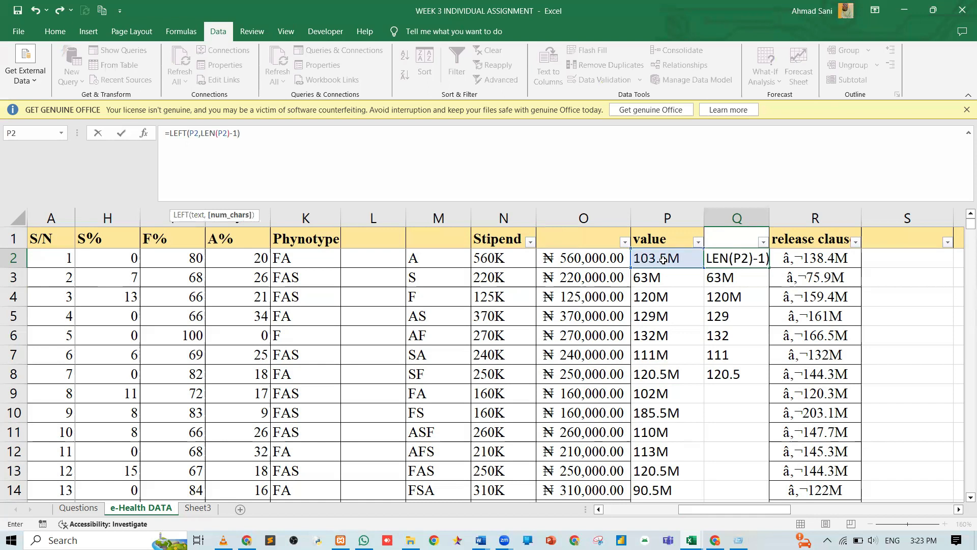
{"action": "key", "text": "Return"}
{"action": "key", "text": "Up"}
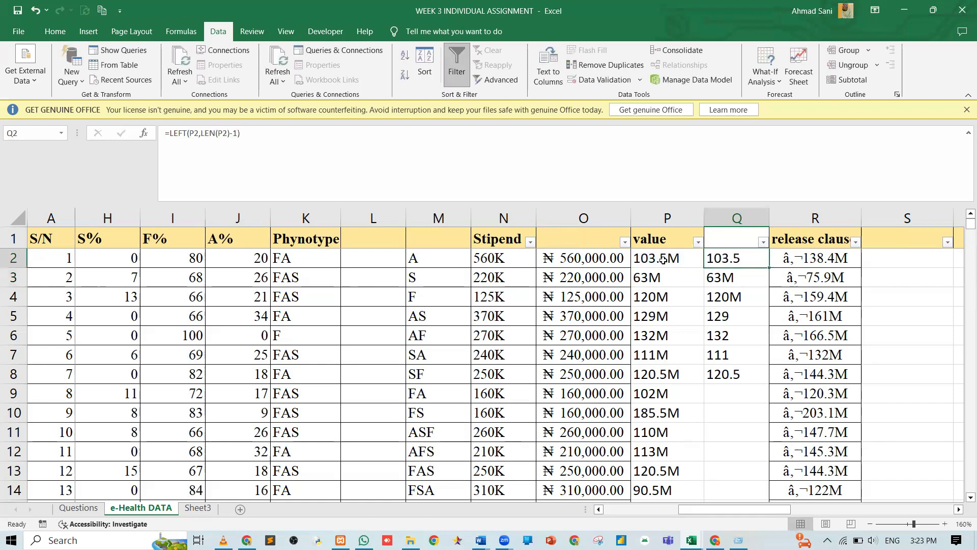
Fill the length-based LEFT formula from Q2 down column Q to the last data row.
{"action": "left_click_drag", "start_coordinate": [768, 267], "coordinate": [770, 287]}
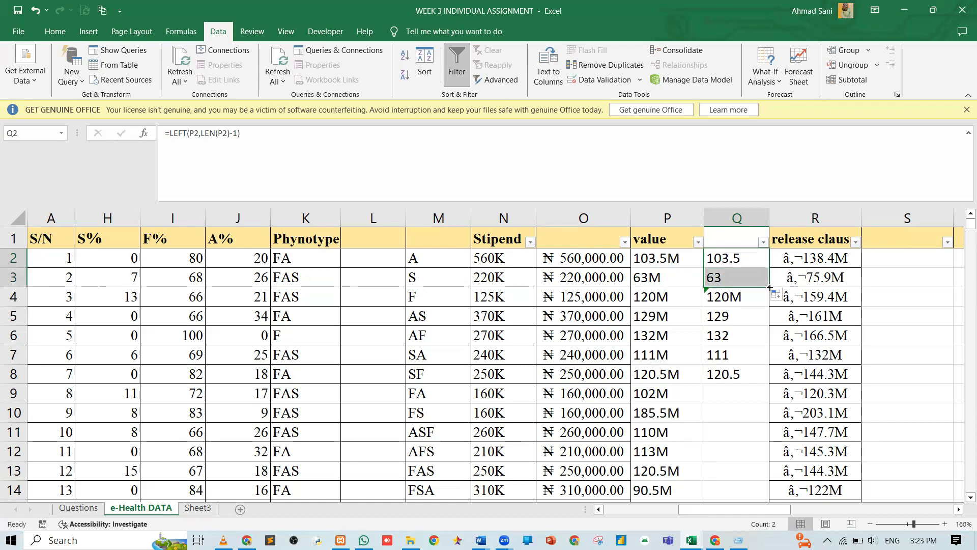
{"action": "double_click", "coordinate": [770, 287]}
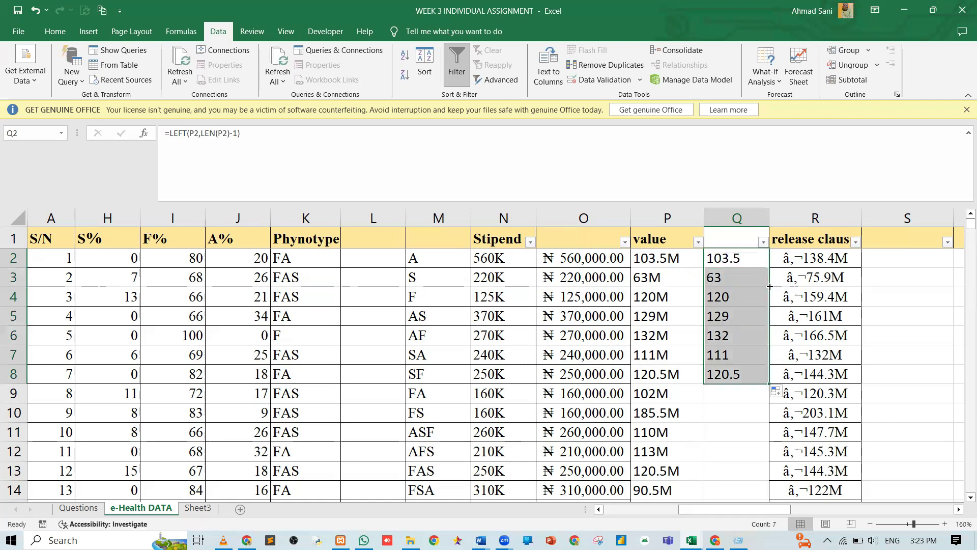
{"action": "double_click", "coordinate": [769, 382]}
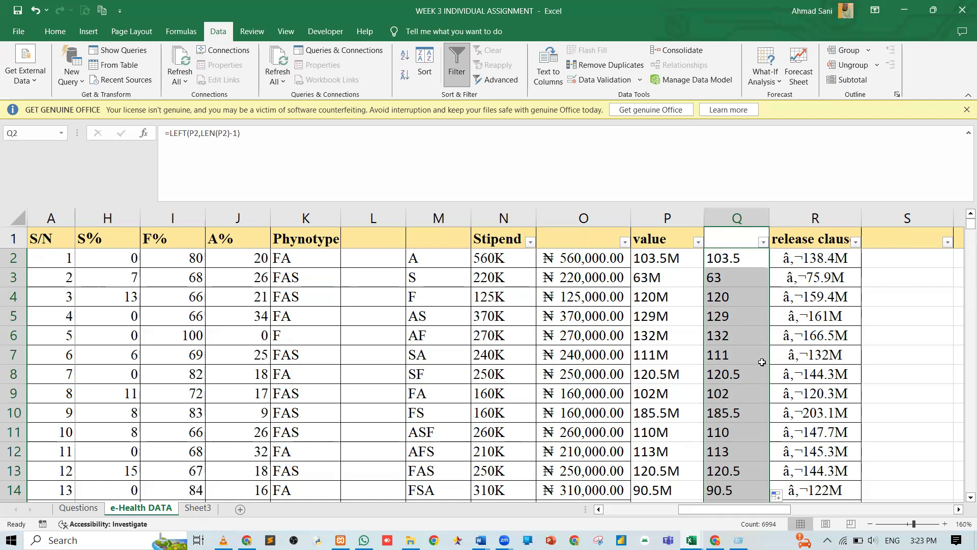
Start wrapping the LEFT formula in Q2 in a RIGHT function that reads the suffix of the value in P2.
{"action": "left_click", "coordinate": [739, 258]}
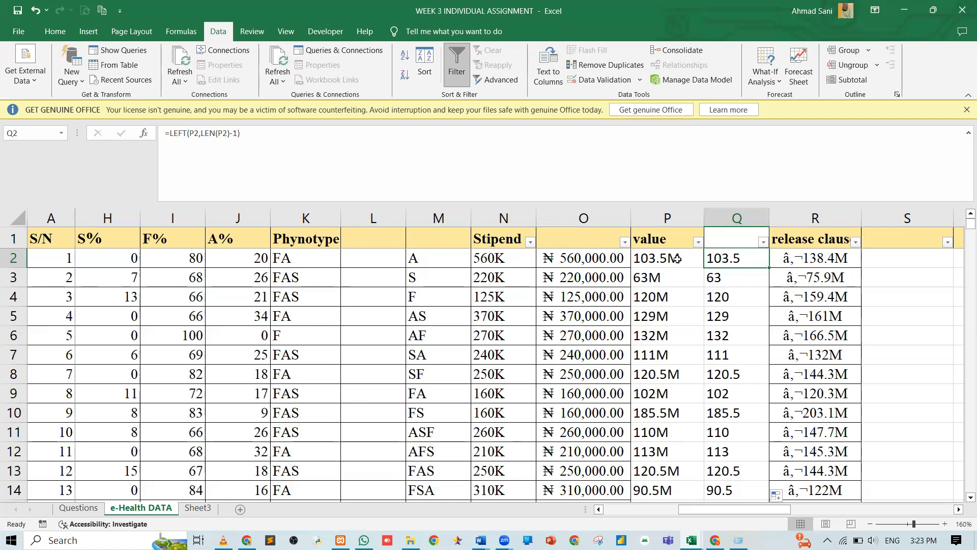
{"action": "left_click", "coordinate": [171, 132]}
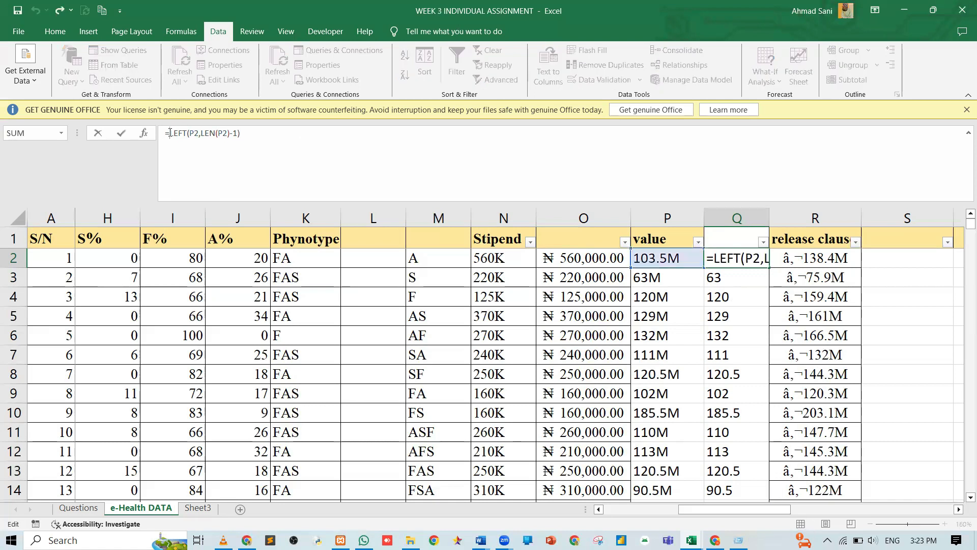
{"action": "type", "text": "RIGHT("}
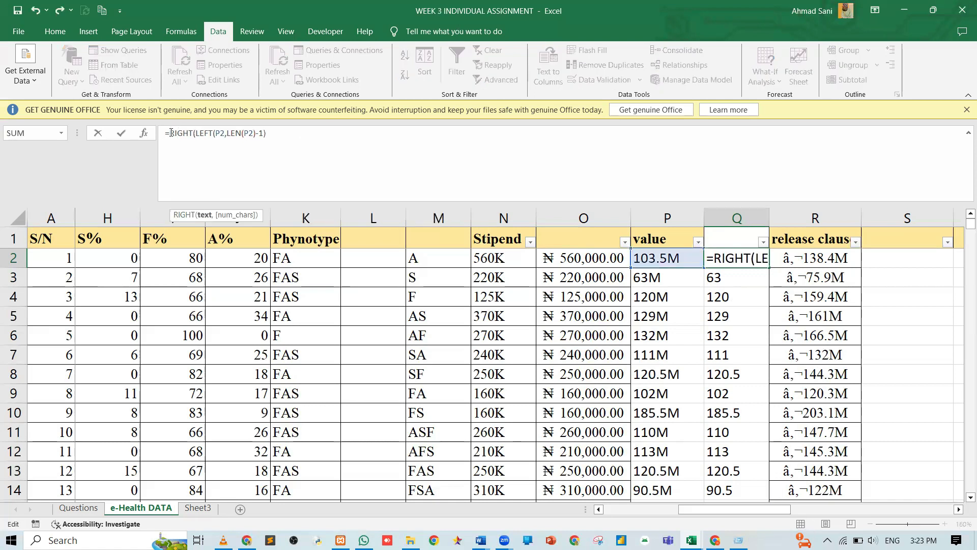
{"action": "left_click", "coordinate": [645, 258]}
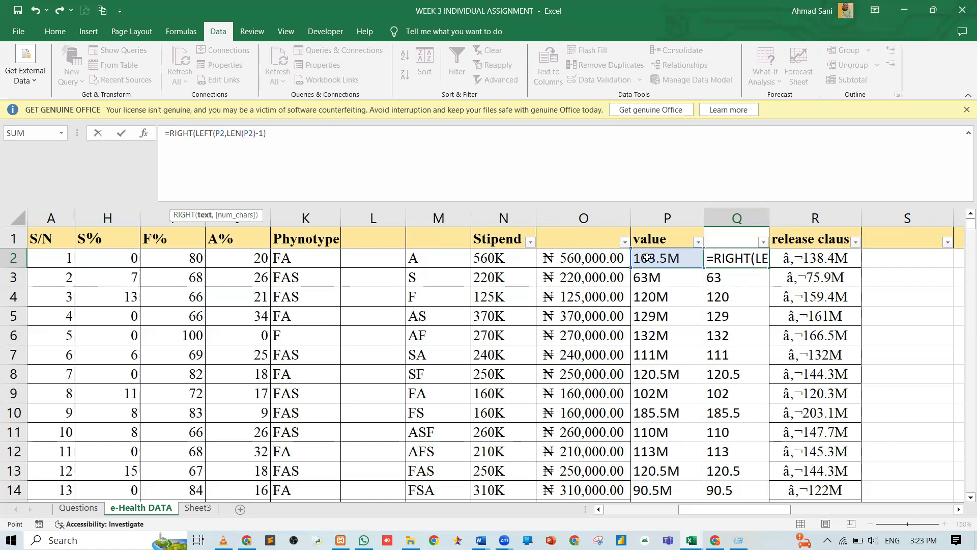
Try placing RIGHT(P2,1) before the LEFT function in cell Q2's formula, and remove it again.
{"action": "type", "text": ","}
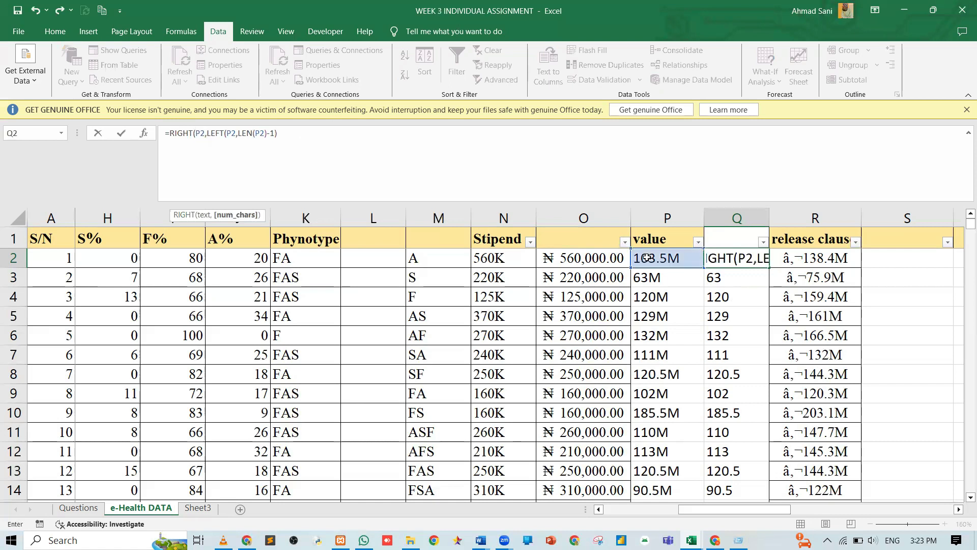
{"action": "type", "text": "1)"}
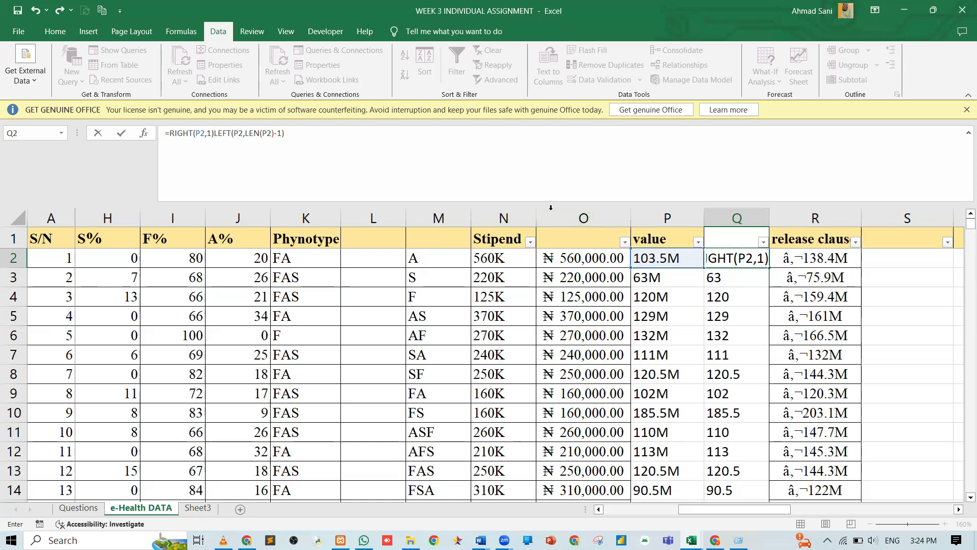
{"action": "key", "text": "BackSpace"}
{"action": "key", "text": "BackSpace"}
{"action": "key", "text": "BackSpace"}
{"action": "key", "text": "BackSpace"}
{"action": "key", "text": "BackSpace"}
{"action": "key", "text": "BackSpace"}
{"action": "key", "text": "BackSpace"}
{"action": "key", "text": "BackSpace"}
{"action": "key", "text": "BackSpace"}
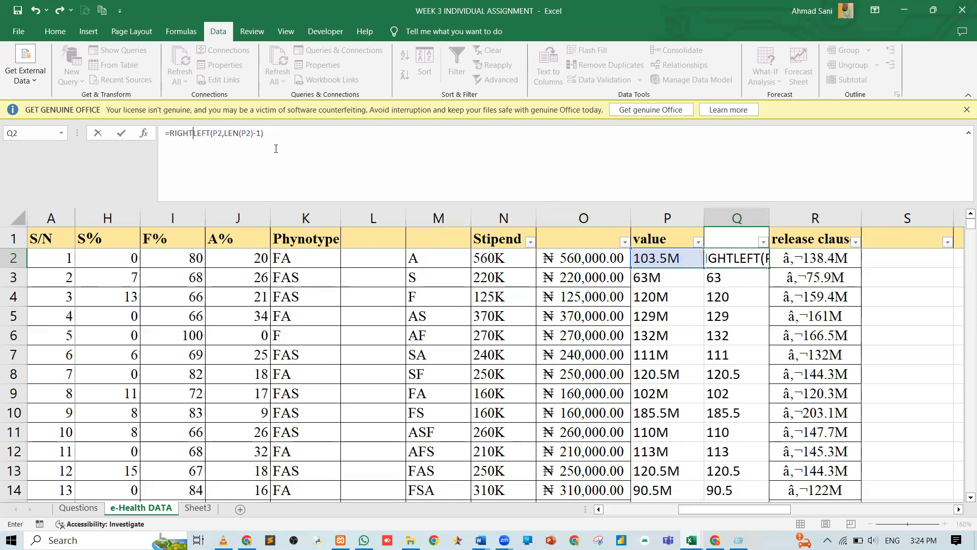
{"action": "key", "text": "BackSpace"}
{"action": "key", "text": "BackSpace"}
Wrap Q2's LEFT expression in an IF that tests RIGHT(P2,1)="M" and multiplies the LEFT result by 1000000 when true.
{"action": "type", "text": "IF("}
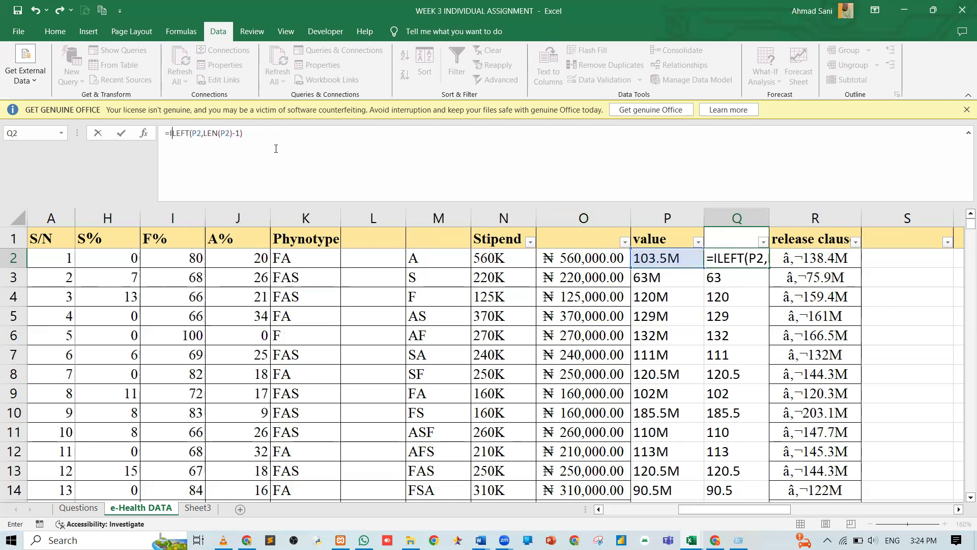
{"action": "type", "text": "RIGHT("}
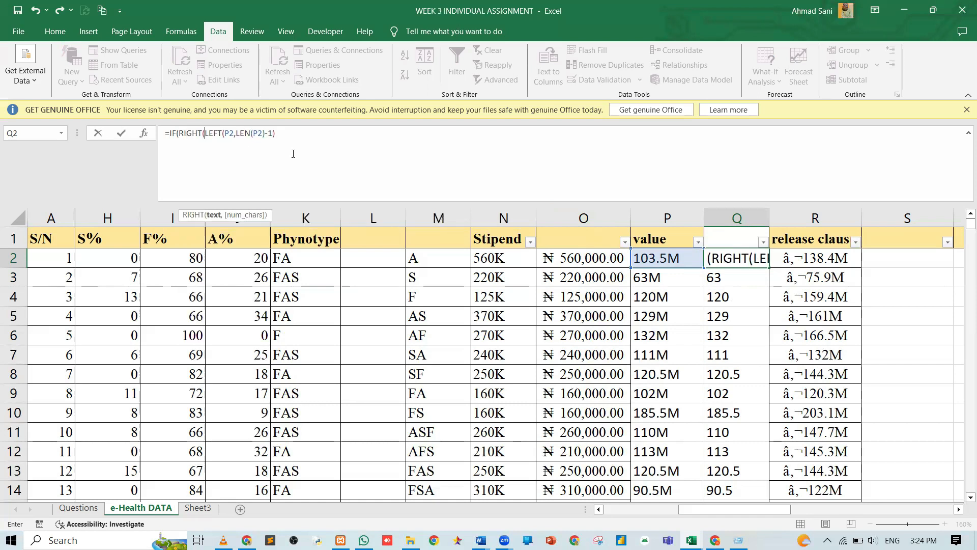
{"action": "left_click", "coordinate": [664, 258]}
{"action": "type", "text": ",1)=\"M\","}
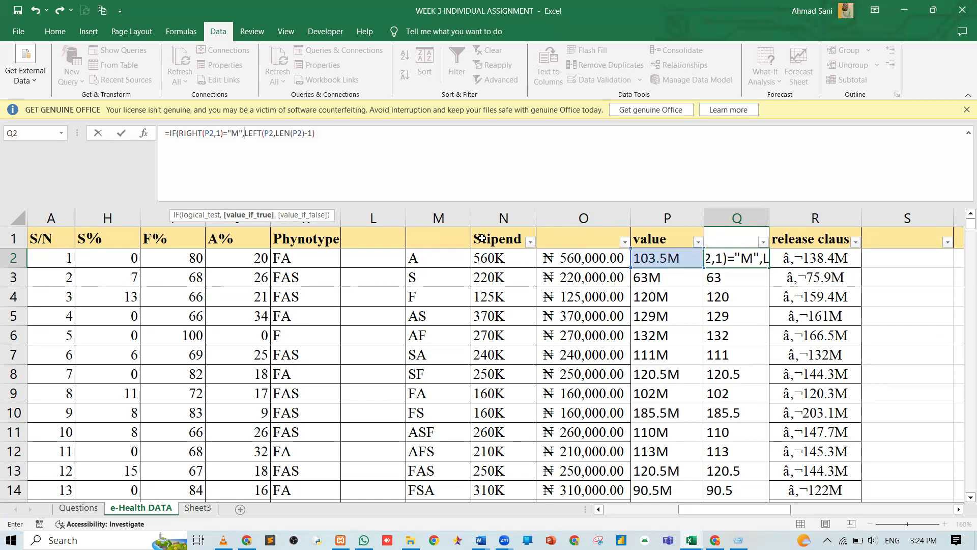
{"action": "left_click", "coordinate": [321, 137]}
{"action": "type", "text": "*10000"}
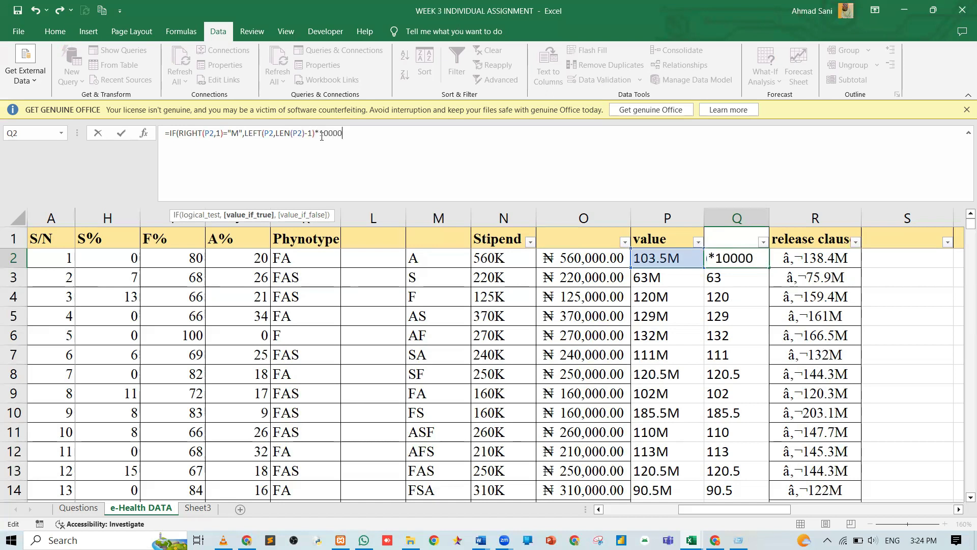
{"action": "type", "text": "00"}
Add a nested IF as the false result in Q2, testing whether RIGHT(P2,1)="K".
{"action": "type", "text": ",IF(RI"}
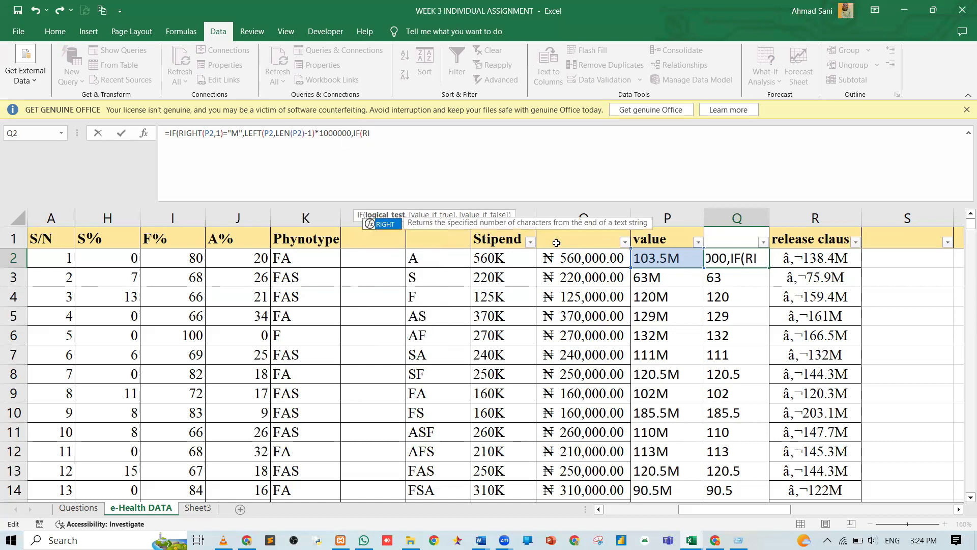
{"action": "key", "text": "Tab"}
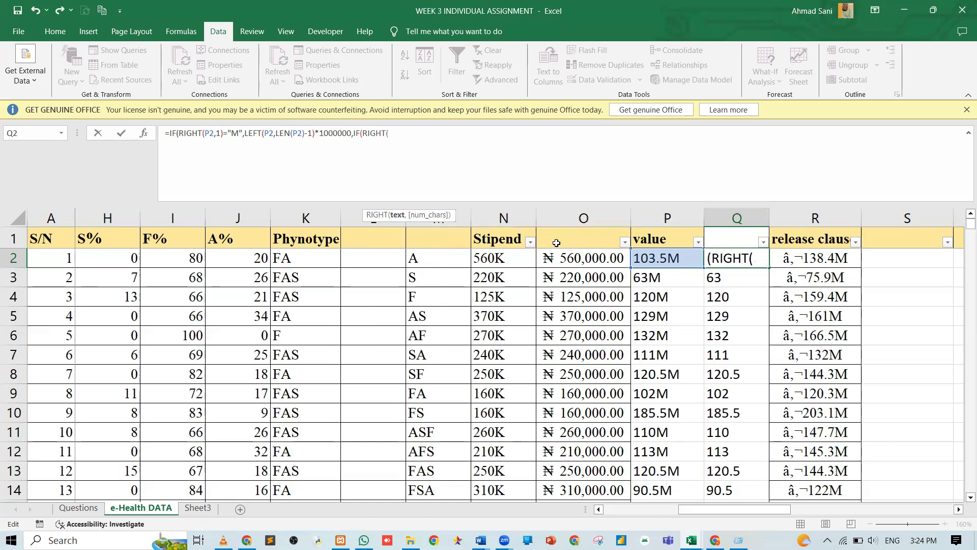
{"action": "left_click", "coordinate": [648, 259]}
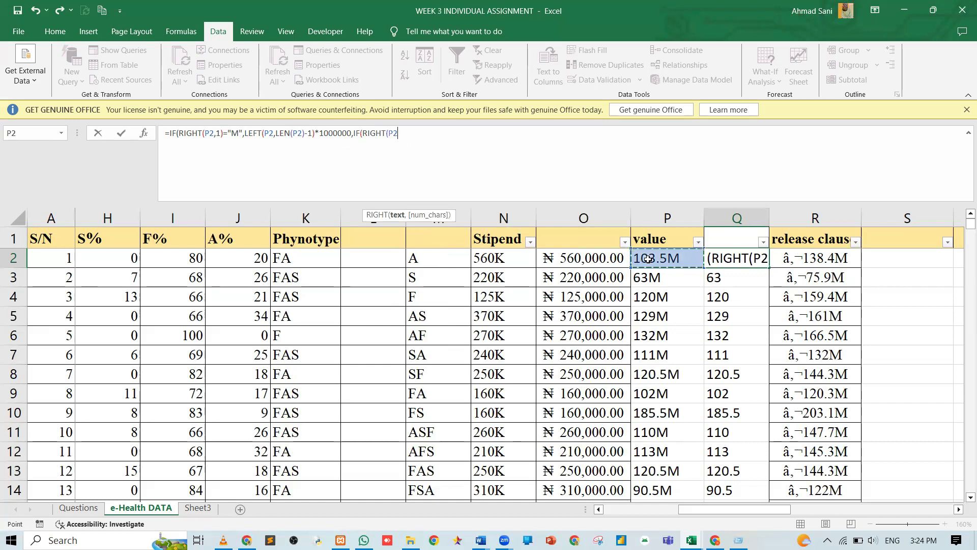
{"action": "type", "text": ",1)=\"Katsina state\""}
{"action": "key", "text": "ctrl+z"}
{"action": "type", "text": ","}
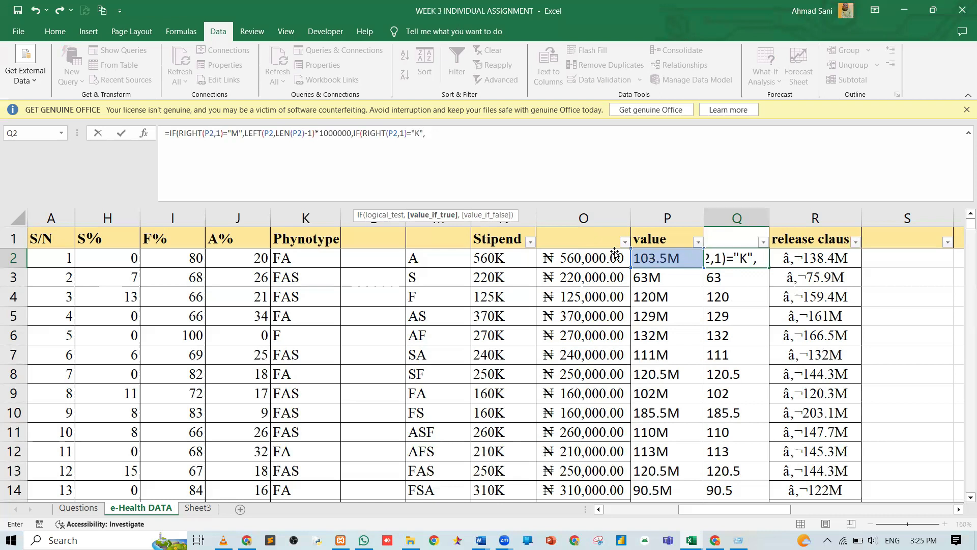
Enter LEFT(P2,LEN(P2)-1)*1000 as the true result of the nested IF in Q2.
{"action": "type", "text": "LE"}
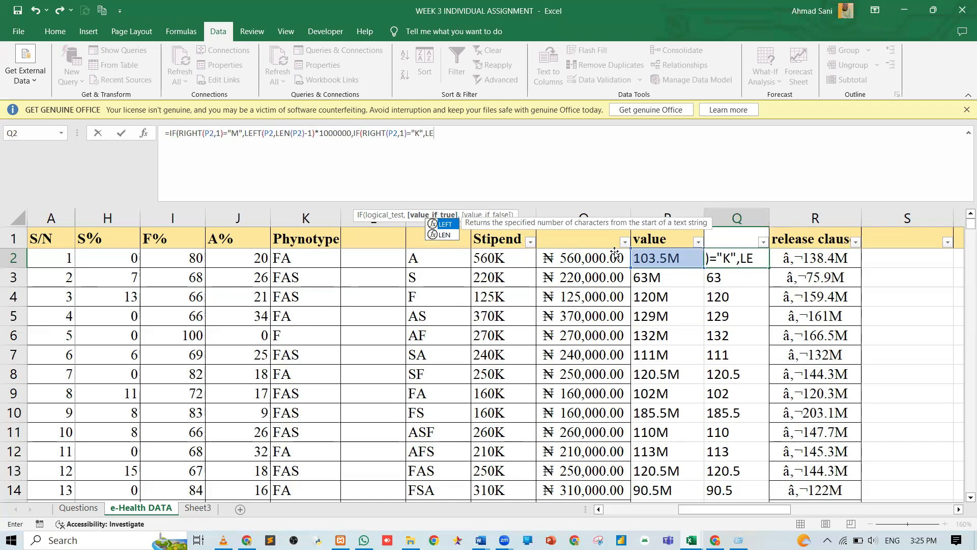
{"action": "key", "text": "Tab"}
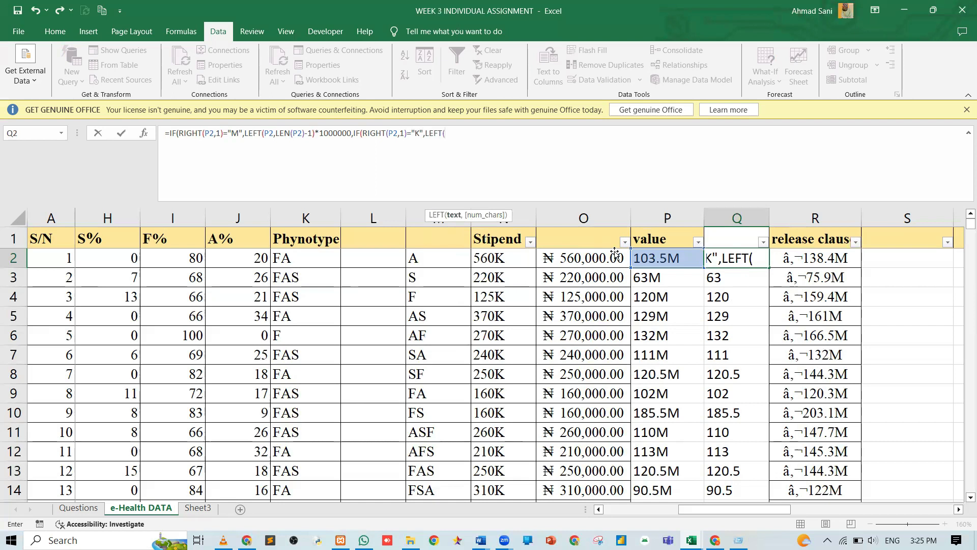
{"action": "left_click", "coordinate": [664, 261]}
{"action": "type", "text": ","}
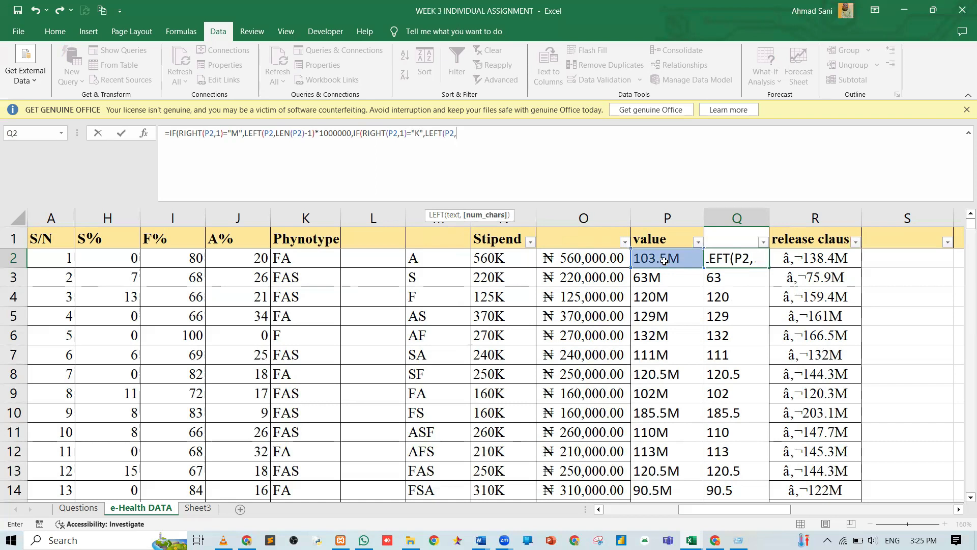
{"action": "type", "text": "LEN"}
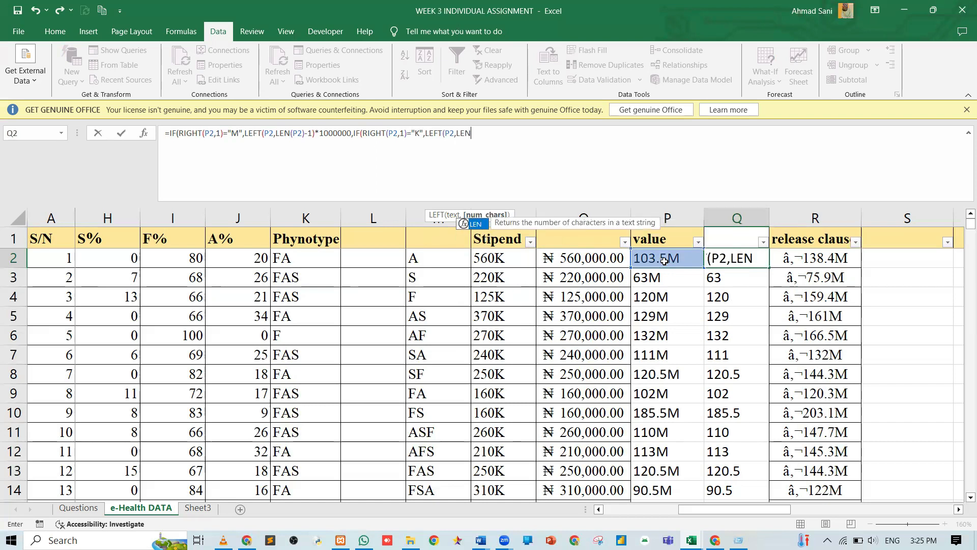
{"action": "type", "text": "(P2"}
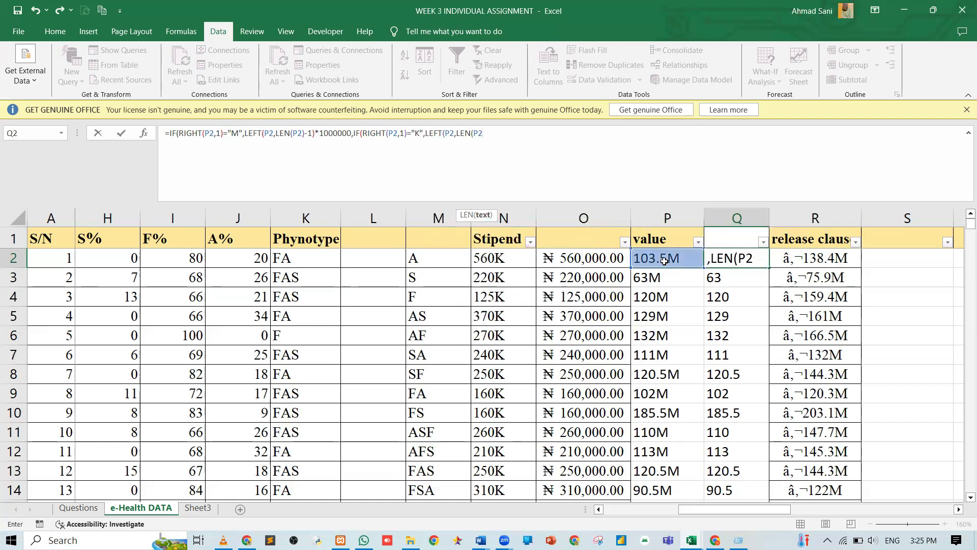
{"action": "type", "text": ")-1"}
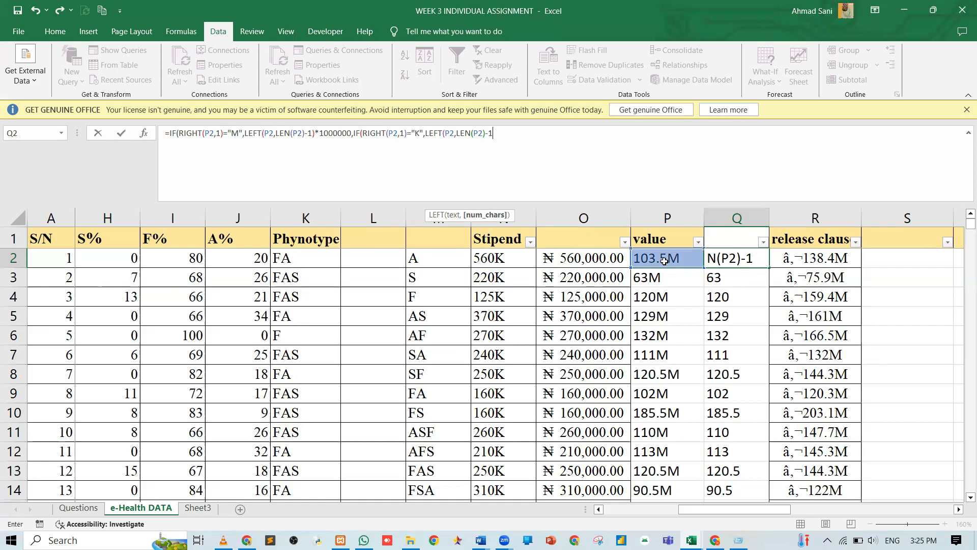
{"action": "type", "text": ")"}
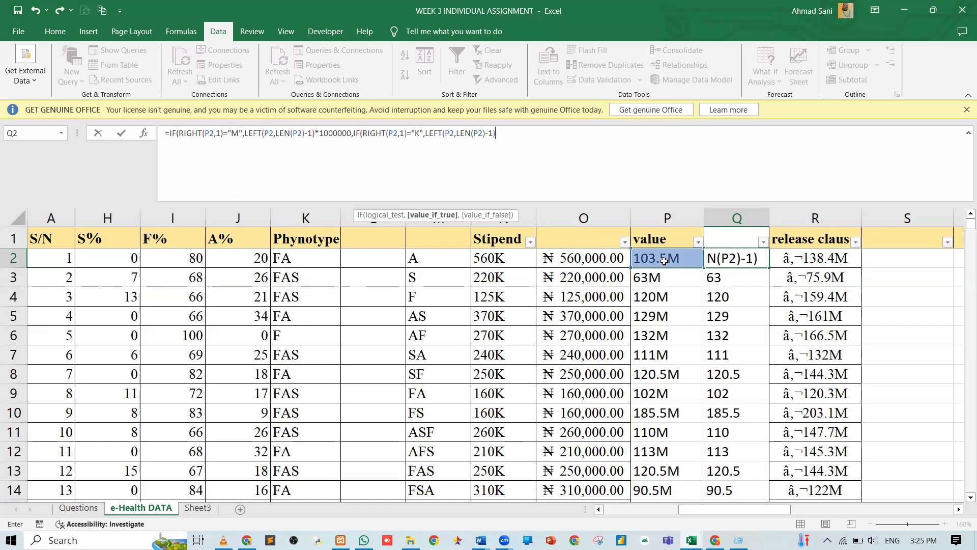
{"action": "type", "text": "*1000"}
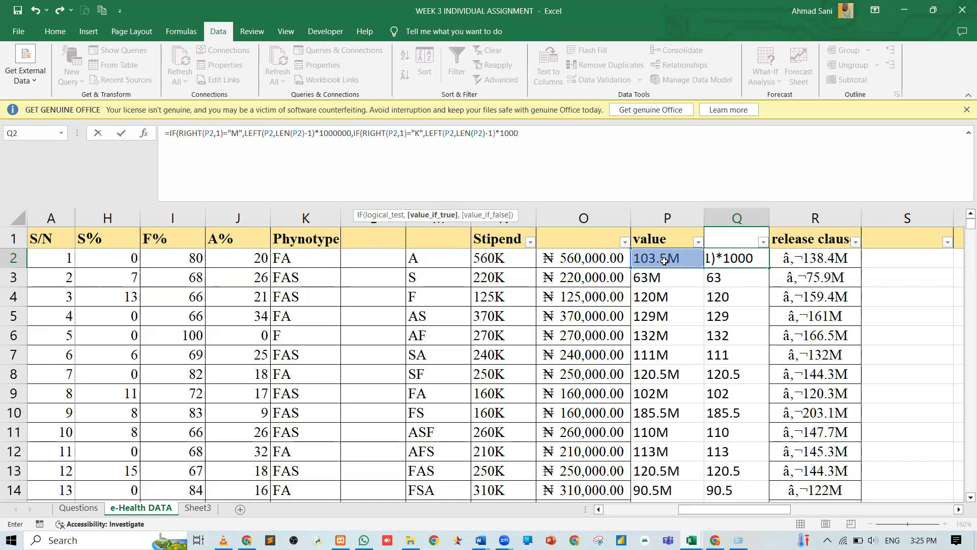
Finish the Q2 formula with P2 as the final false result and accept the proposed closing-parenthesis correction.
{"action": "type", "text": ",P"}
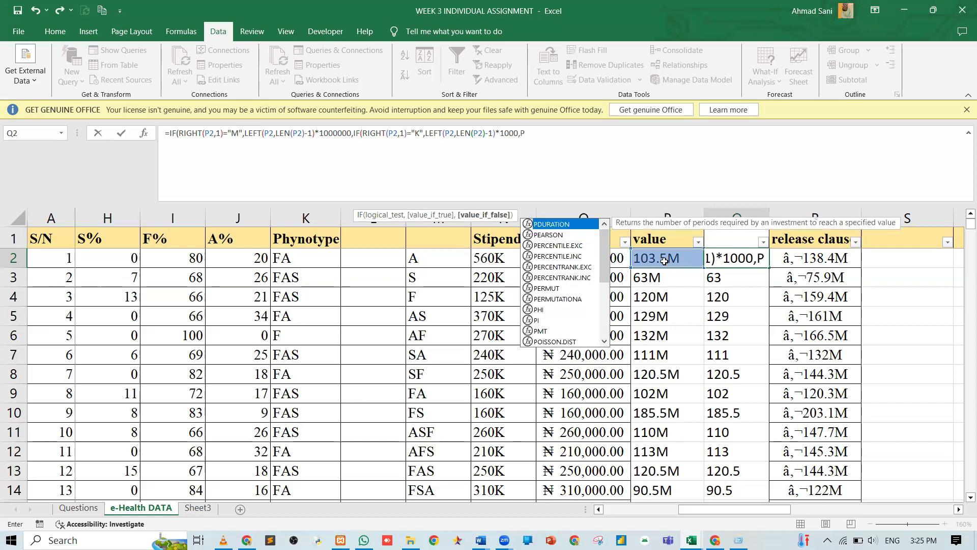
{"action": "type", "text": "2"}
{"action": "key", "text": "Return"}
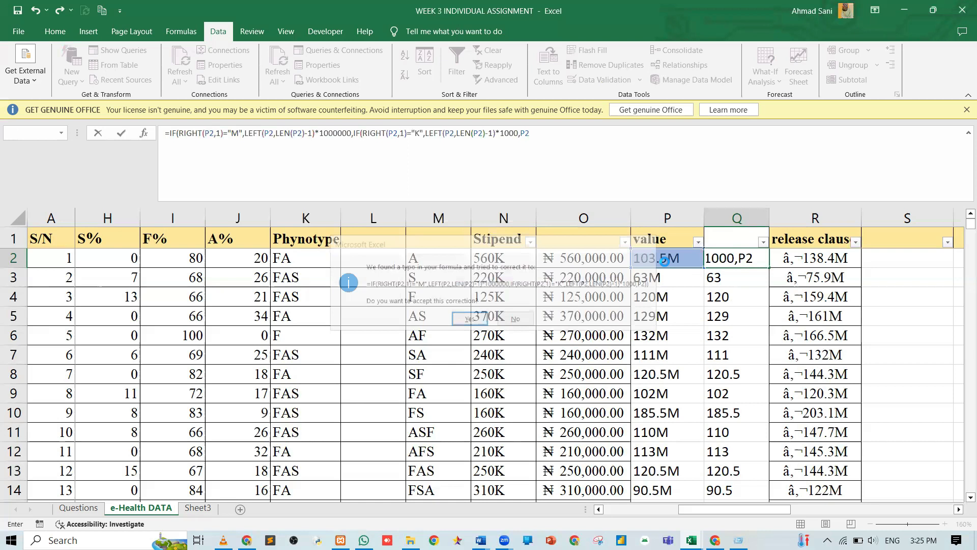
{"action": "key", "text": "Return"}
Format Q2 as naira accounting currency and fill its formula down column Q for all records.
{"action": "key", "text": "Up"}
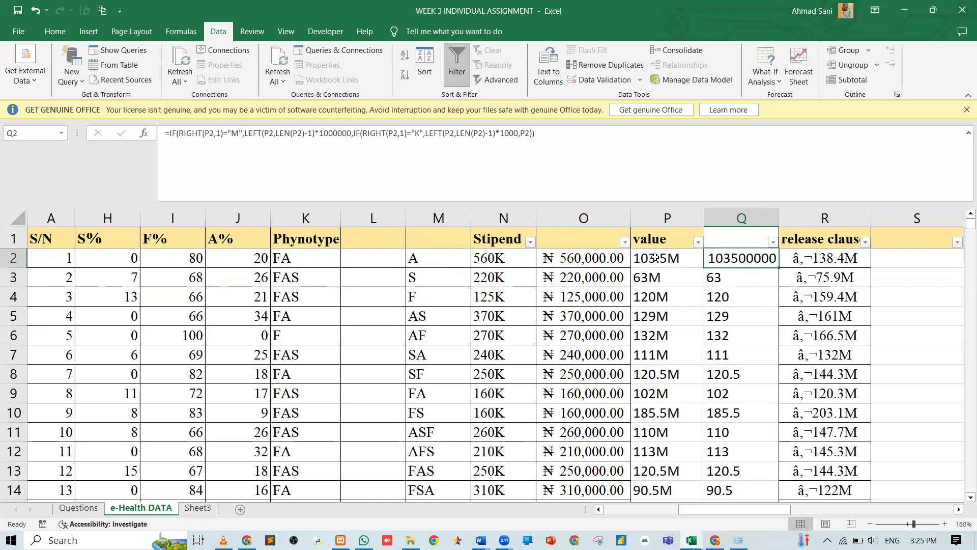
{"action": "left_click", "coordinate": [55, 31]}
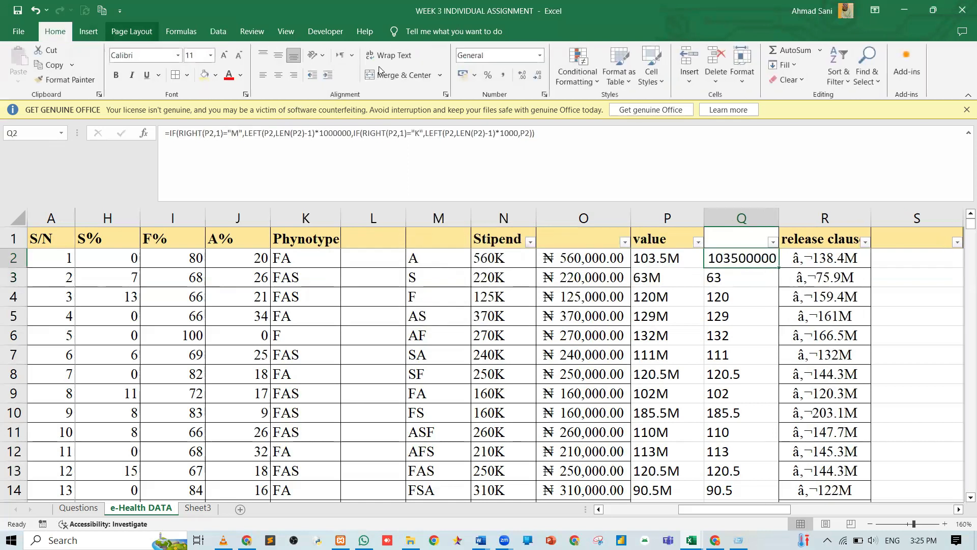
{"action": "left_click", "coordinate": [463, 75]}
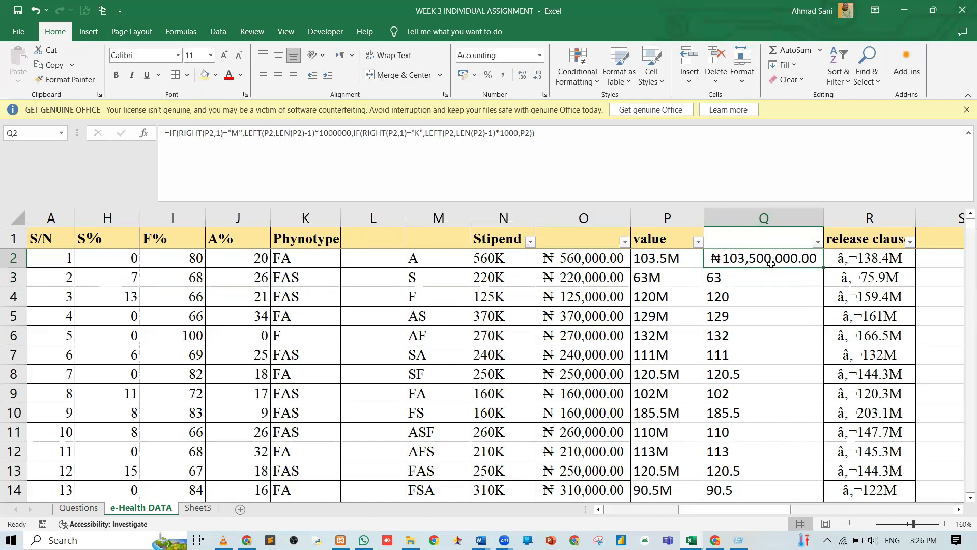
{"action": "double_click", "coordinate": [823, 268]}
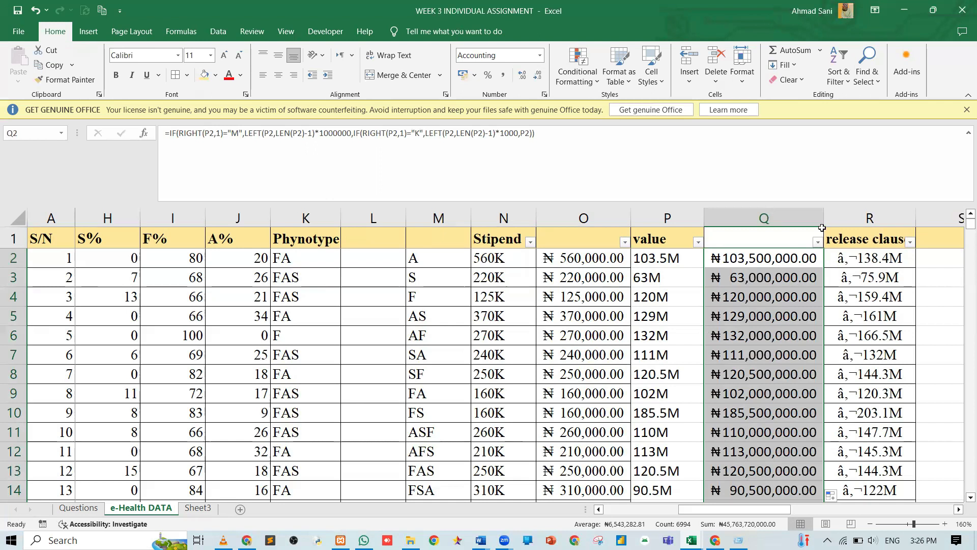
Filter the value column to show only rows whose value is 0.
{"action": "left_click", "coordinate": [698, 243]}
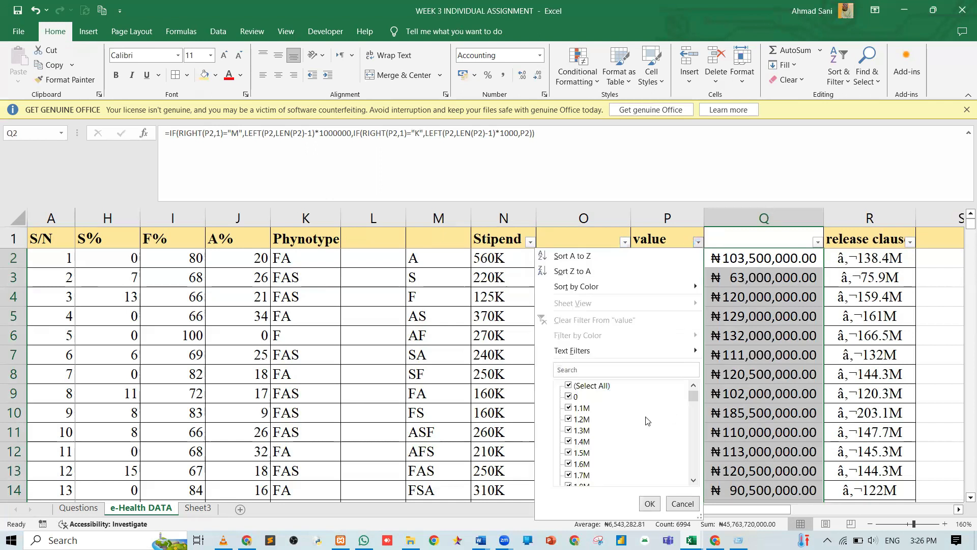
{"action": "left_click", "coordinate": [602, 386]}
{"action": "left_click", "coordinate": [570, 397]}
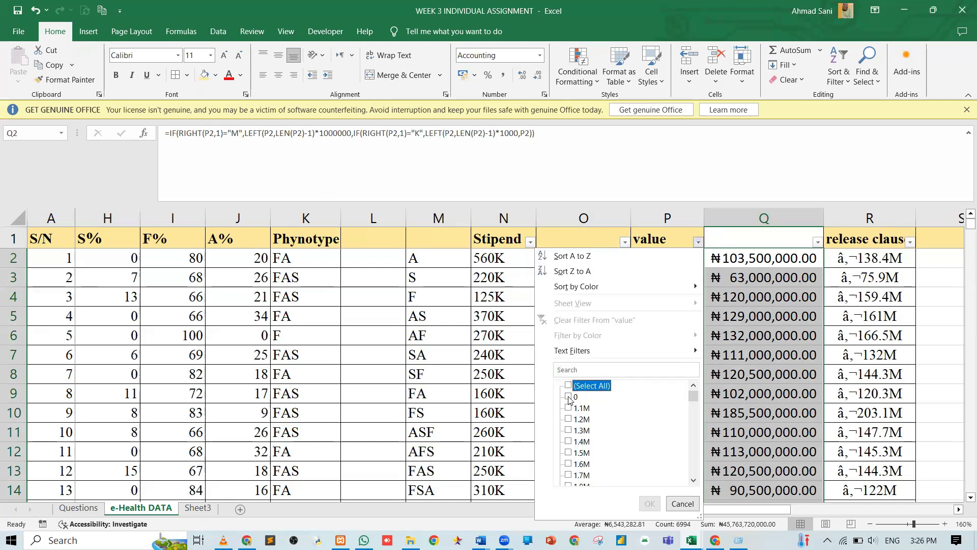
{"action": "left_click", "coordinate": [649, 504]}
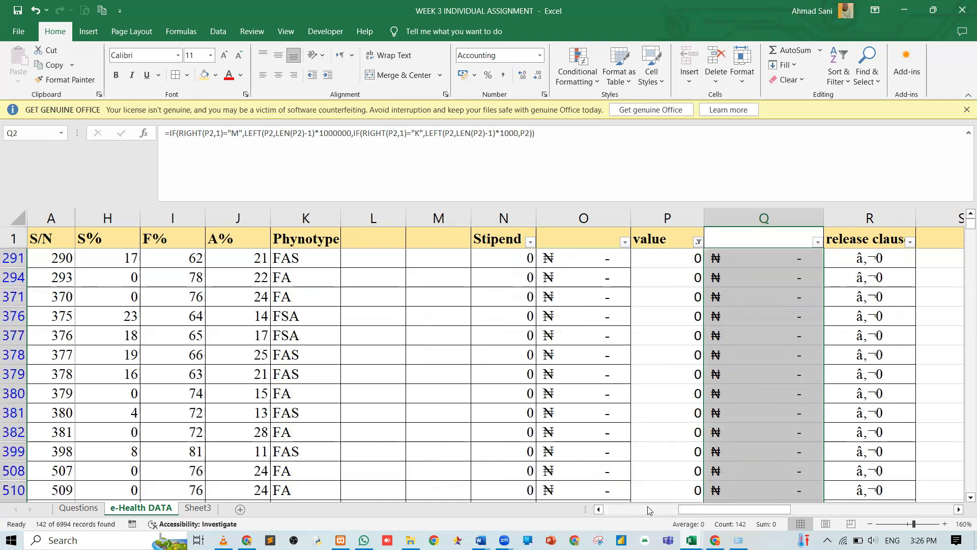
Reopen the value column's filter list and deselect all of its entries.
{"action": "left_click", "coordinate": [698, 242]}
{"action": "left_click", "coordinate": [590, 386]}
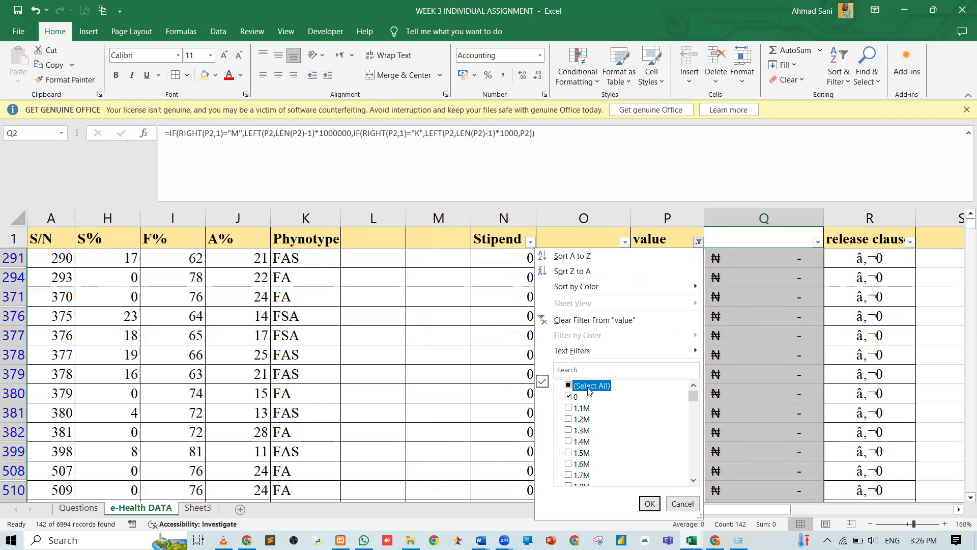
{"action": "scroll", "coordinate": [597, 478], "scroll_direction": "down", "scroll_amount": 3}
{"action": "scroll", "coordinate": [590, 454], "scroll_direction": "down", "scroll_amount": 1}
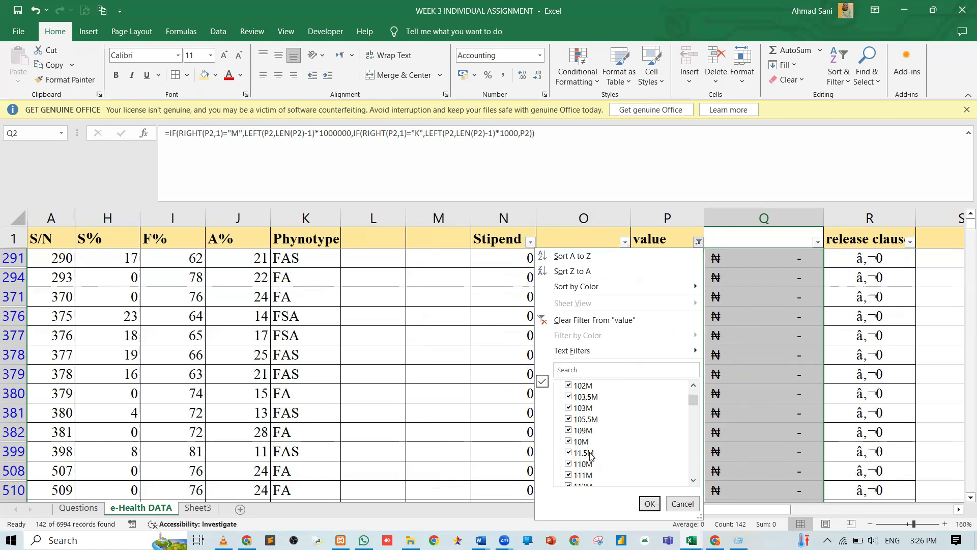
{"action": "scroll", "coordinate": [595, 451], "scroll_direction": "down", "scroll_amount": 2}
{"action": "scroll", "coordinate": [587, 455], "scroll_direction": "down", "scroll_amount": 5}
{"action": "scroll", "coordinate": [587, 454], "scroll_direction": "down", "scroll_amount": 1}
{"action": "left_click", "coordinate": [585, 418]}
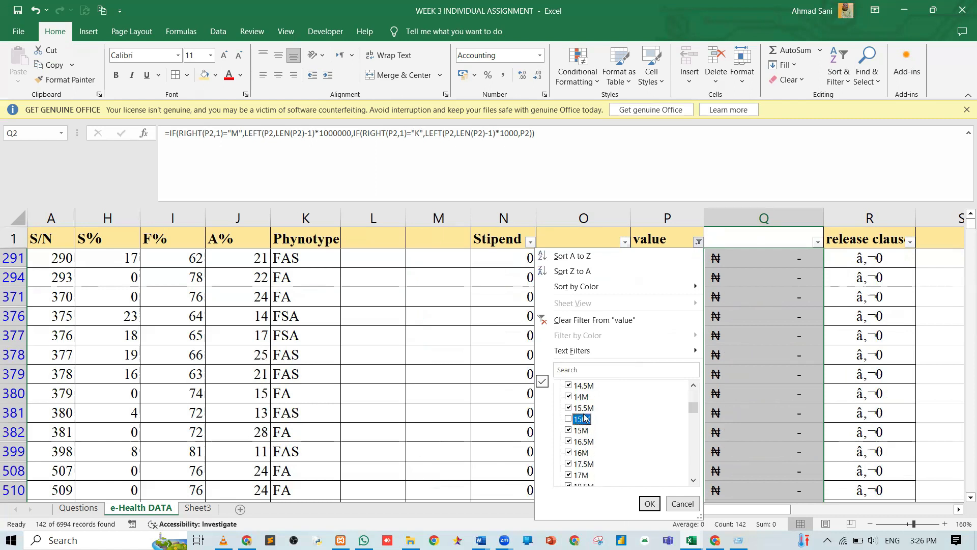
{"action": "left_click", "coordinate": [583, 418]}
{"action": "left_click", "coordinate": [572, 408]}
{"action": "scroll", "coordinate": [567, 407], "scroll_direction": "up", "scroll_amount": 6}
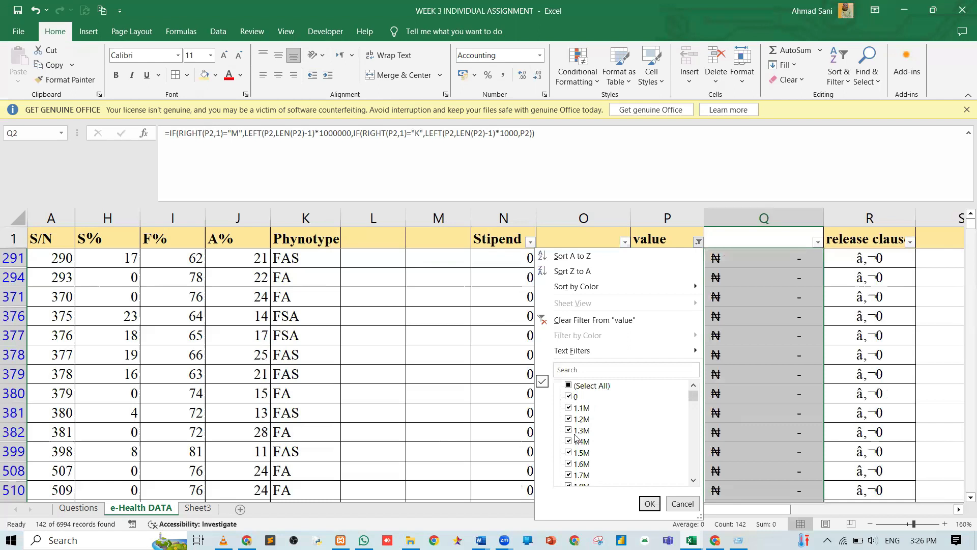
{"action": "left_click", "coordinate": [584, 385]}
{"action": "left_click", "coordinate": [569, 386]}
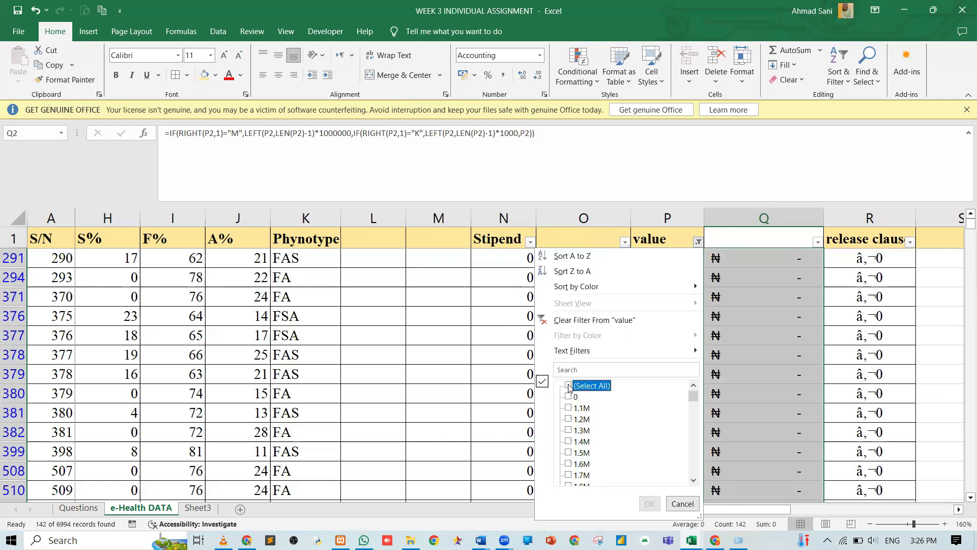
Filter the value column to show only rows whose value is 130K.
{"action": "scroll", "coordinate": [584, 458], "scroll_direction": "down", "scroll_amount": 5}
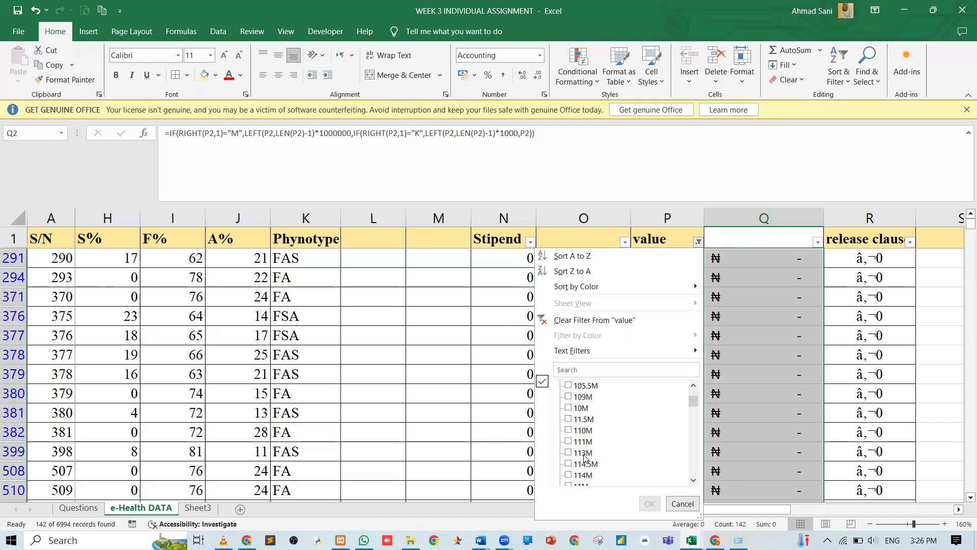
{"action": "scroll", "coordinate": [584, 458], "scroll_direction": "down", "scroll_amount": 4}
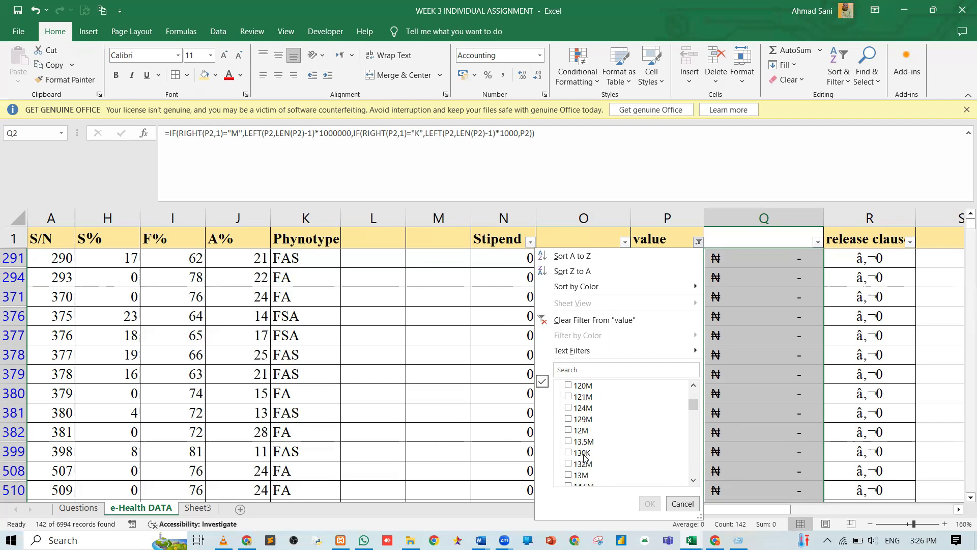
{"action": "left_click", "coordinate": [582, 387]}
{"action": "left_click", "coordinate": [650, 504]}
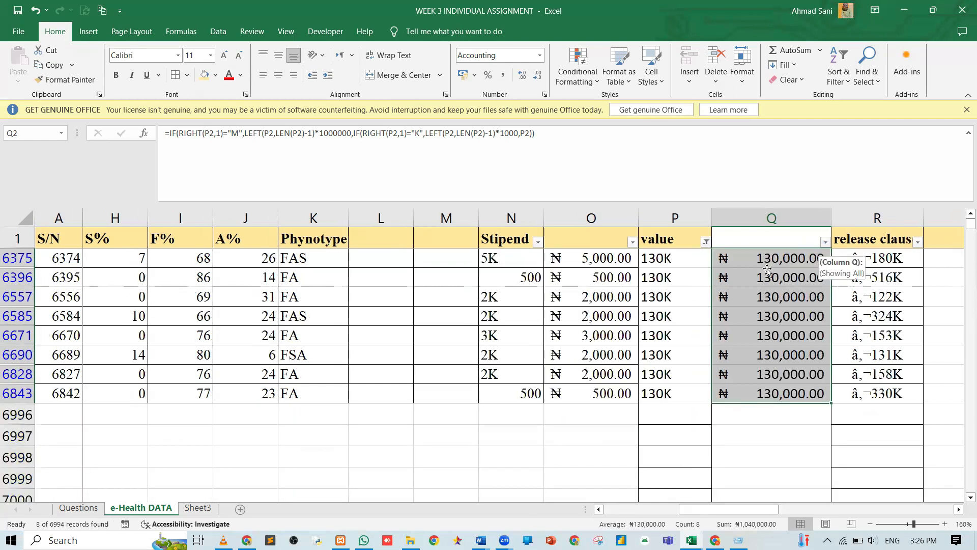
{"action": "left_click", "coordinate": [826, 243]}
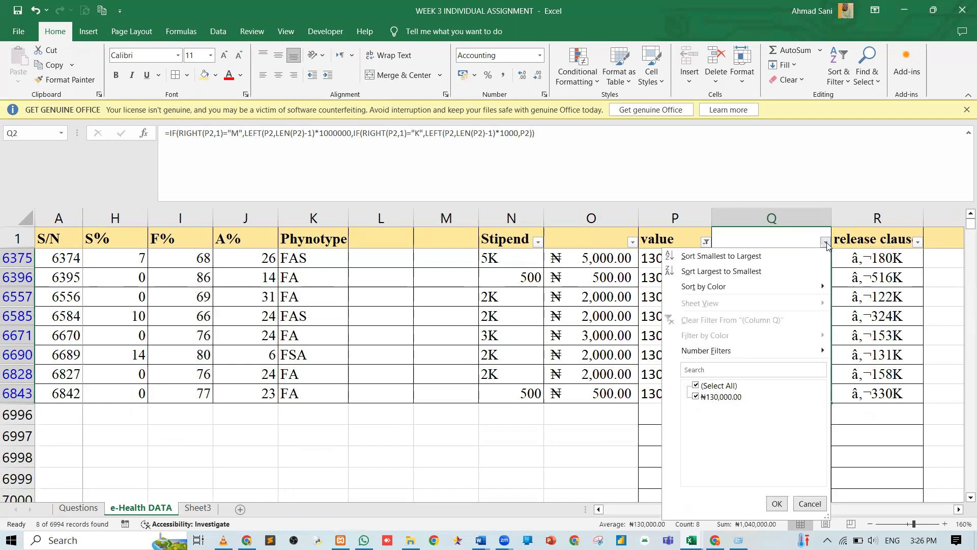
{"action": "left_click", "coordinate": [707, 388]}
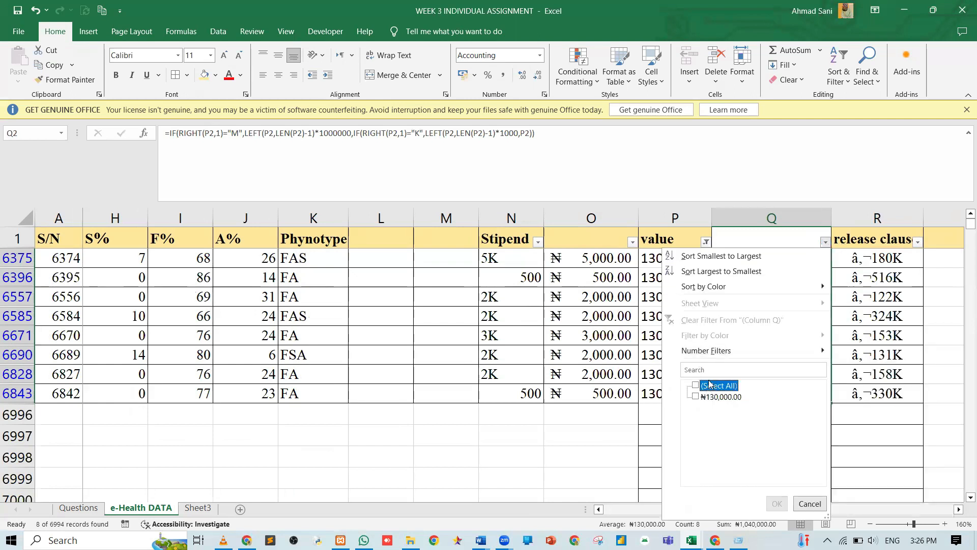
{"action": "left_click", "coordinate": [711, 385]}
{"action": "left_click", "coordinate": [704, 244]}
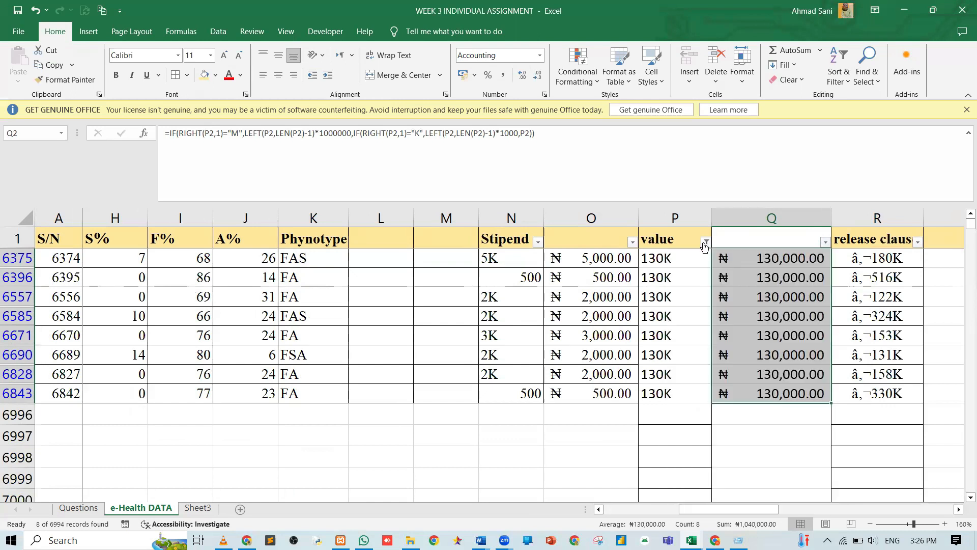
Reselect all entries in the value column's filter so that every record is shown again.
{"action": "left_click", "coordinate": [706, 242]}
{"action": "left_click", "coordinate": [601, 386]}
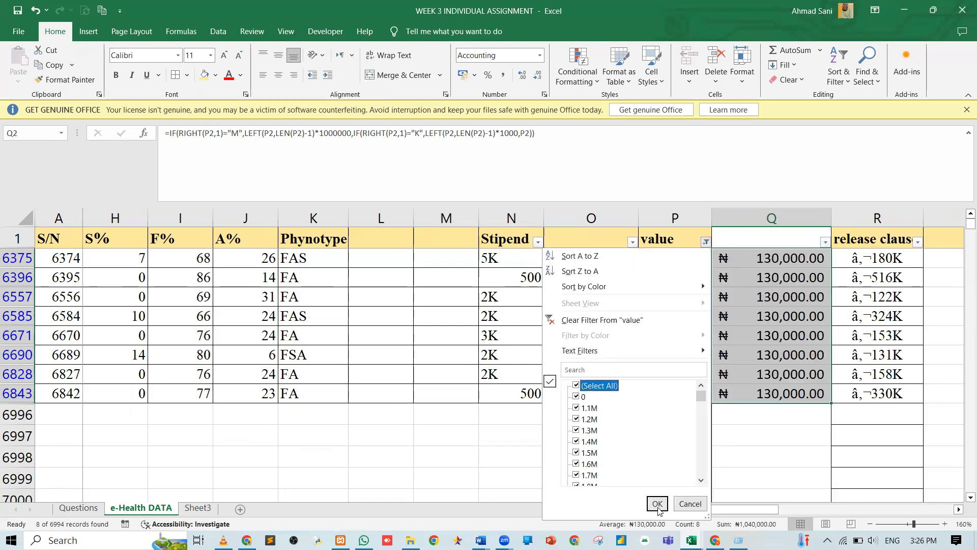
{"action": "left_click", "coordinate": [657, 503]}
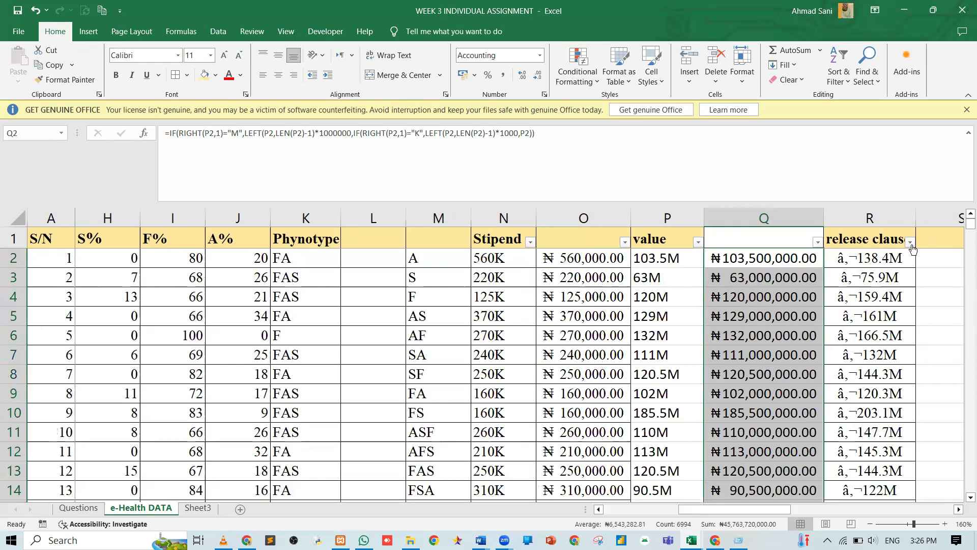
Examine the release clause column's filter list to see which amount formats and stray characters it contains.
{"action": "left_click", "coordinate": [910, 242]}
{"action": "scroll", "coordinate": [840, 455], "scroll_direction": "down", "scroll_amount": 1}
{"action": "scroll", "coordinate": [840, 454], "scroll_direction": "down", "scroll_amount": 5}
{"action": "scroll", "coordinate": [840, 454], "scroll_direction": "down", "scroll_amount": 6}
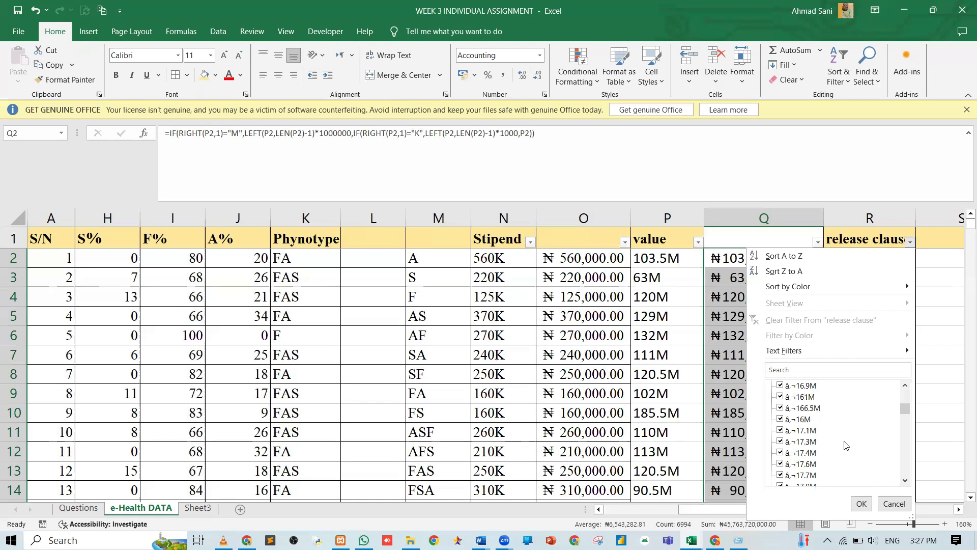
{"action": "scroll", "coordinate": [837, 439], "scroll_direction": "down", "scroll_amount": 3}
{"action": "scroll", "coordinate": [837, 439], "scroll_direction": "up", "scroll_amount": 10}
{"action": "scroll", "coordinate": [837, 447], "scroll_direction": "up", "scroll_amount": 5}
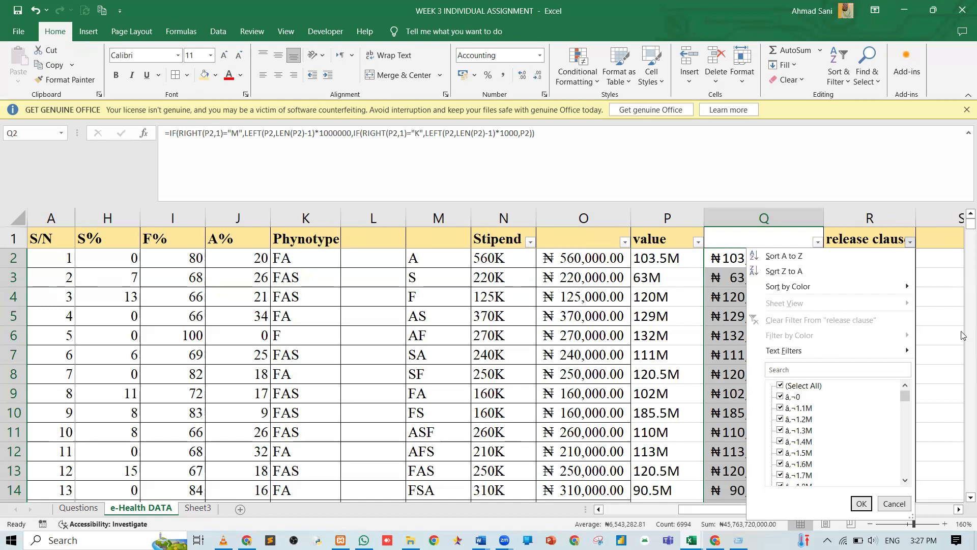
{"action": "left_click", "coordinate": [938, 296]}
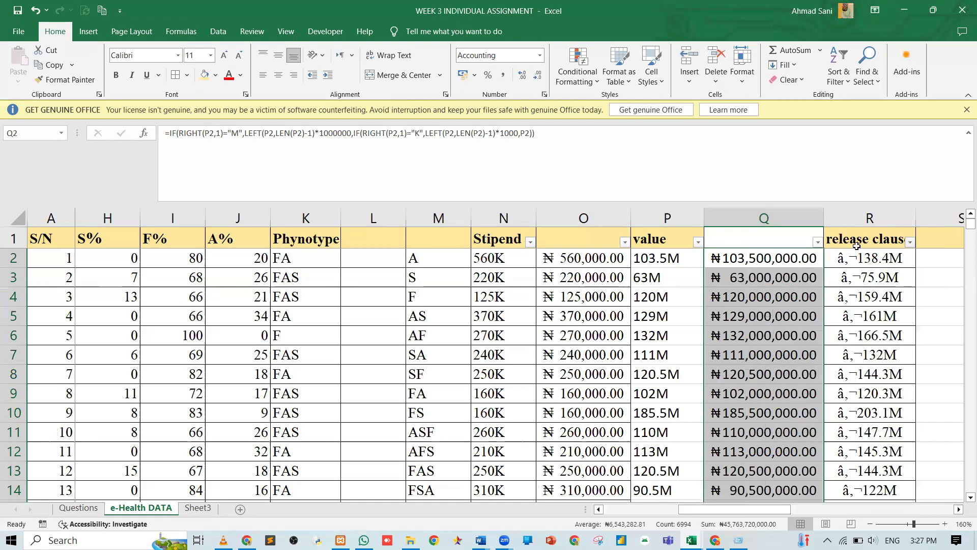
Split column R with Text to Columns, delimited by tab, space and ¬, in General format, replacing the existing data.
{"action": "left_click", "coordinate": [858, 218]}
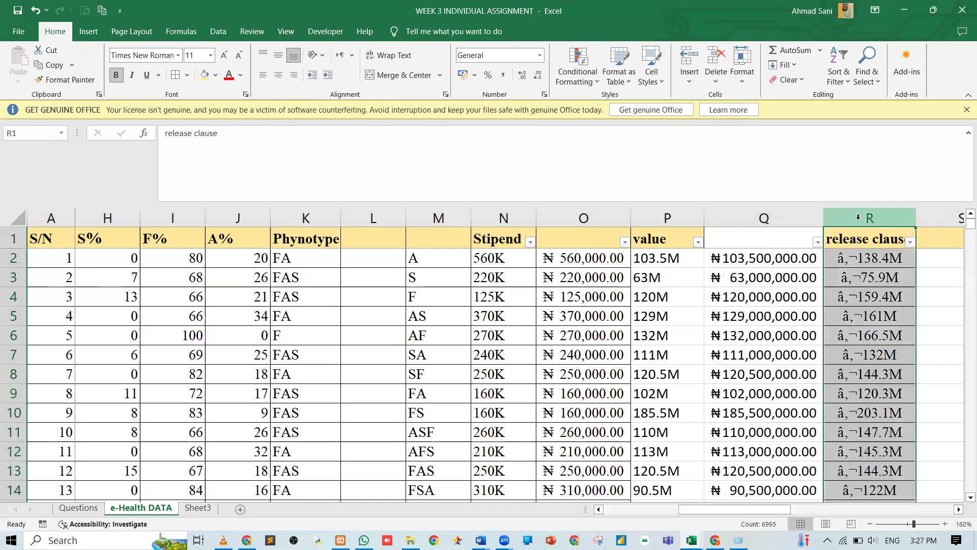
{"action": "left_click", "coordinate": [218, 31]}
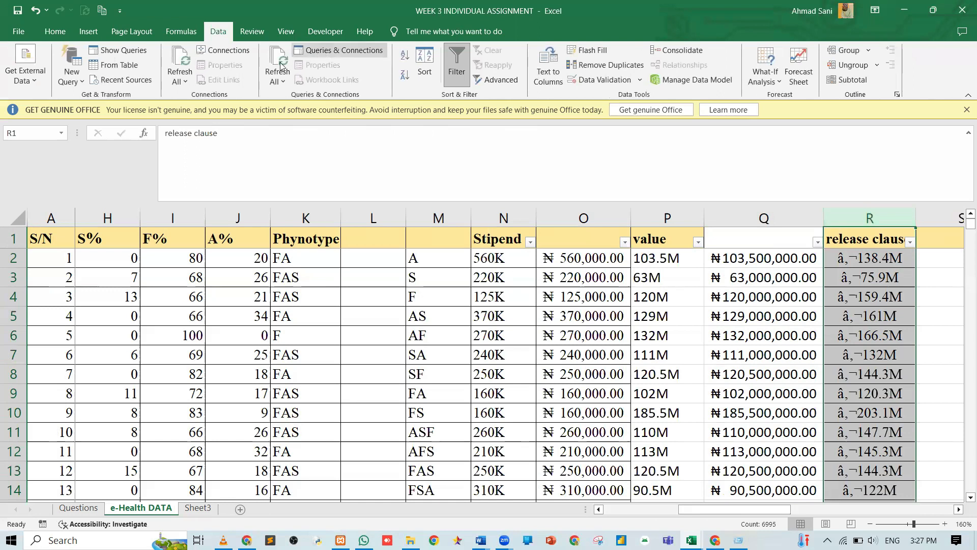
{"action": "left_click", "coordinate": [554, 85]}
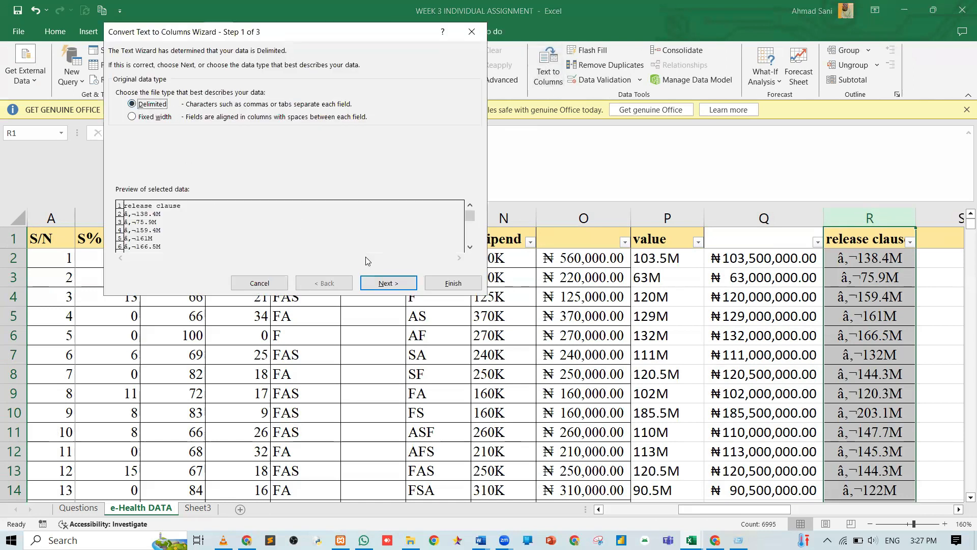
{"action": "left_click", "coordinate": [382, 283]}
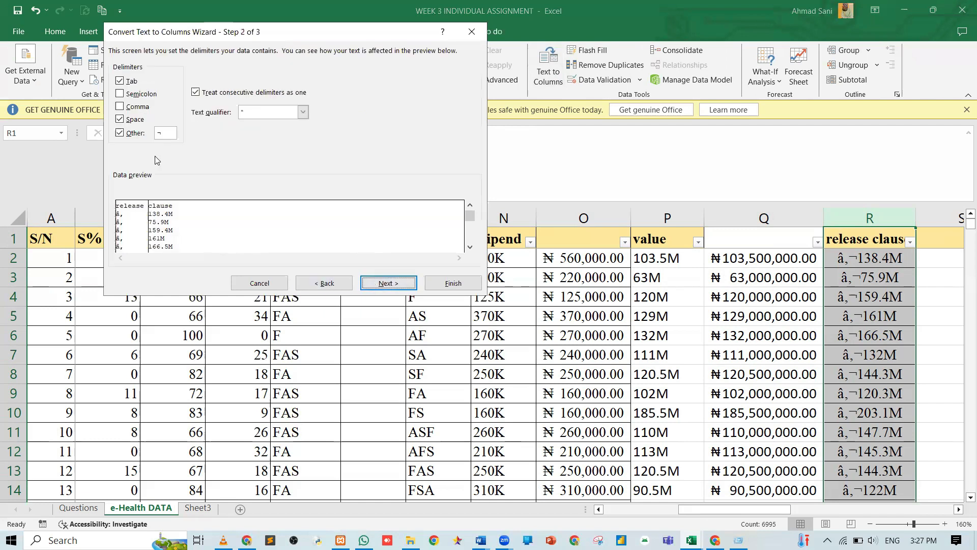
{"action": "left_click", "coordinate": [385, 283]}
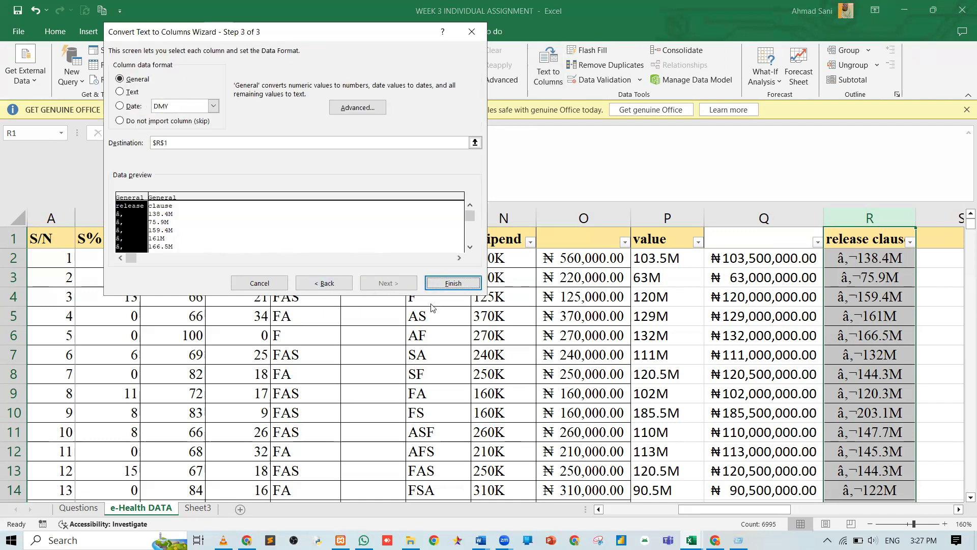
{"action": "left_click", "coordinate": [448, 284]}
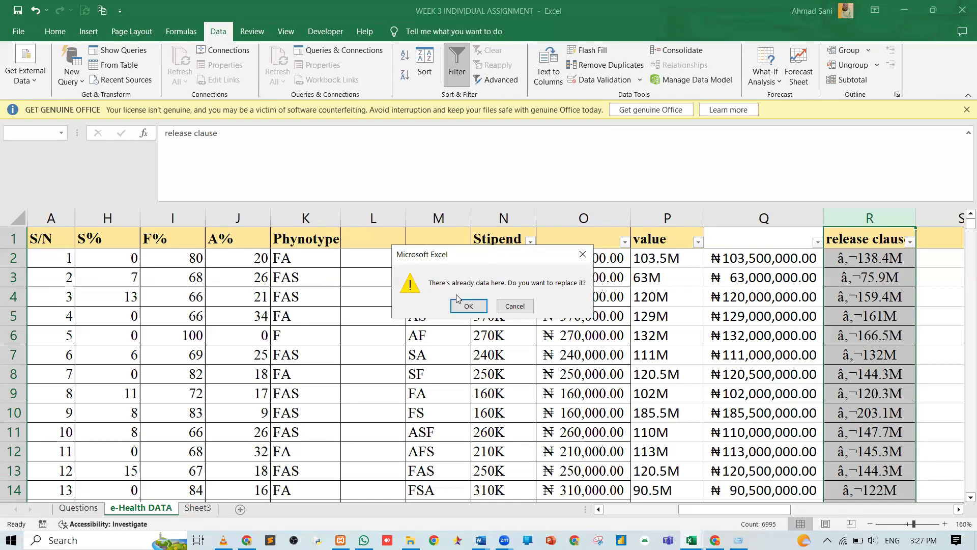
{"action": "left_click", "coordinate": [468, 306]}
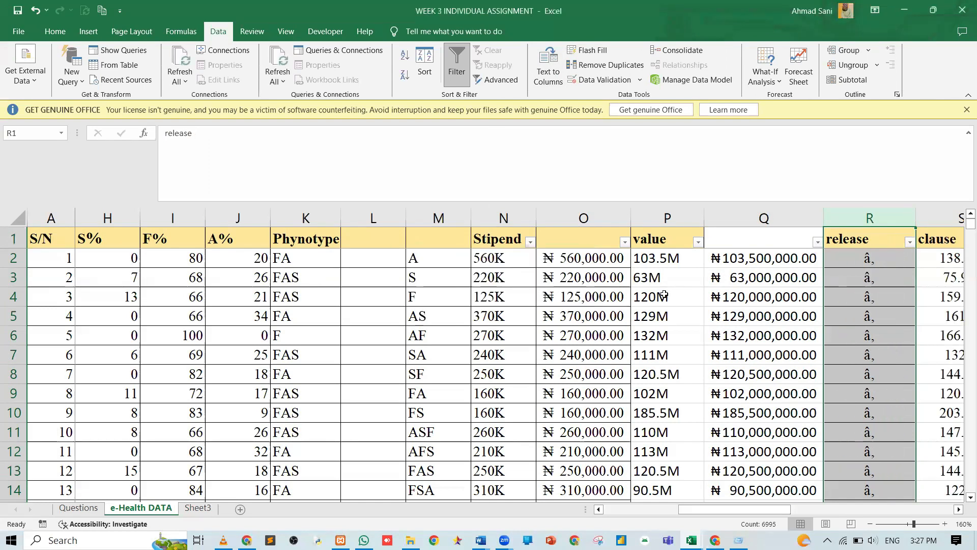
Delete the leftover stray characters from R2 down to the last record in the release column.
{"action": "left_click", "coordinate": [871, 259]}
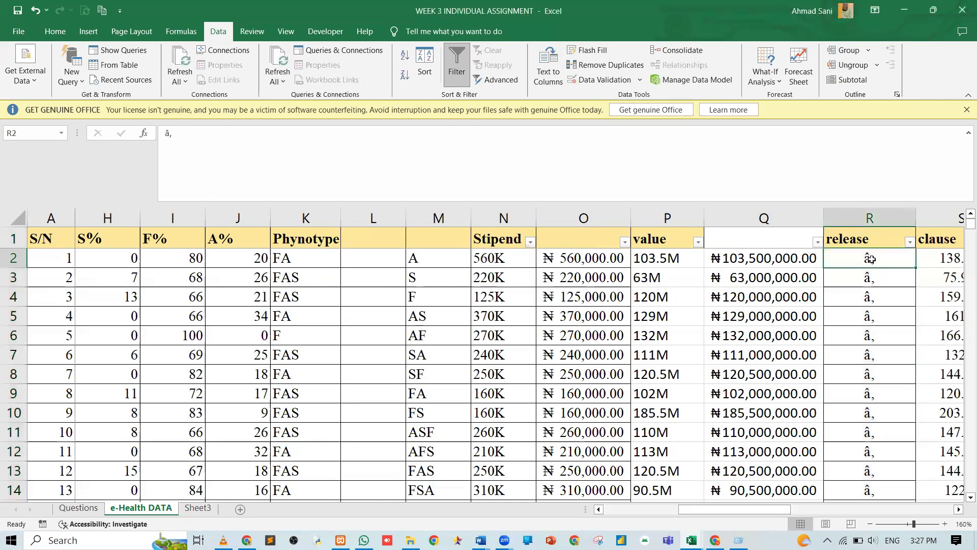
{"action": "key", "text": "ctrl+shift+Down"}
{"action": "key", "text": "Delete"}
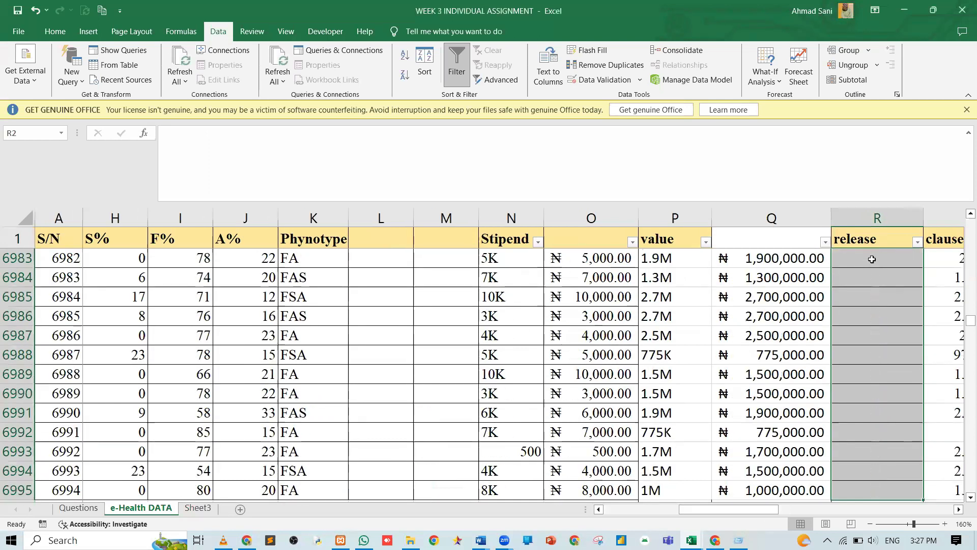
Copy the clause amounts from S2 down to the last record into column R, starting at R2.
{"action": "key", "text": "ctrl+Up"}
{"action": "key", "text": "Down"}
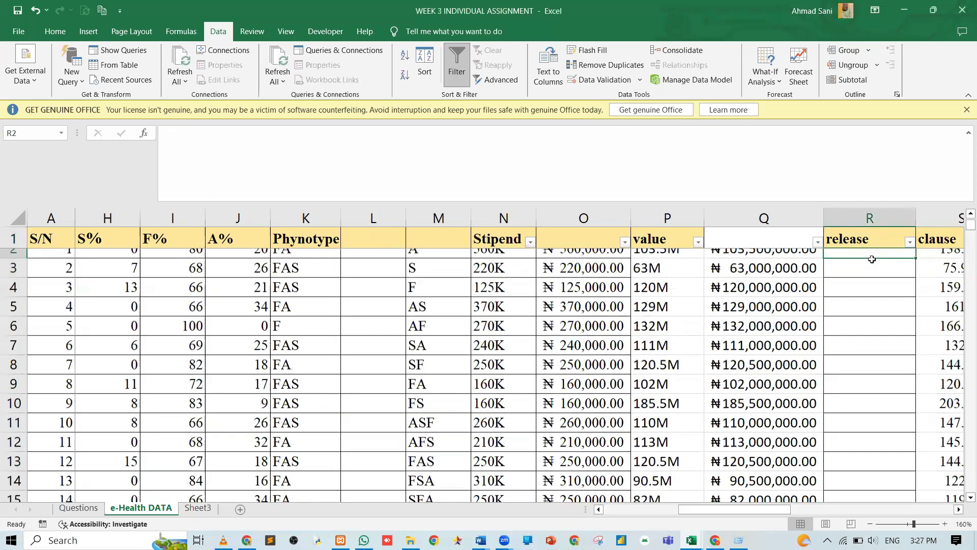
{"action": "key", "text": "Right"}
{"action": "key", "text": "ctrl+shift+Down"}
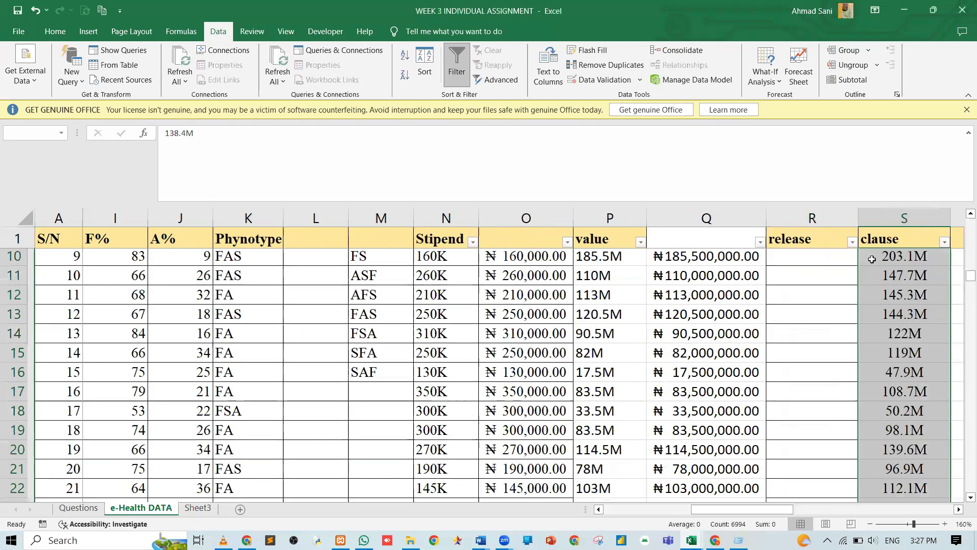
{"action": "key", "text": "ctrl+c"}
{"action": "key", "text": "ctrl+Up"}
{"action": "key", "text": "Left"}
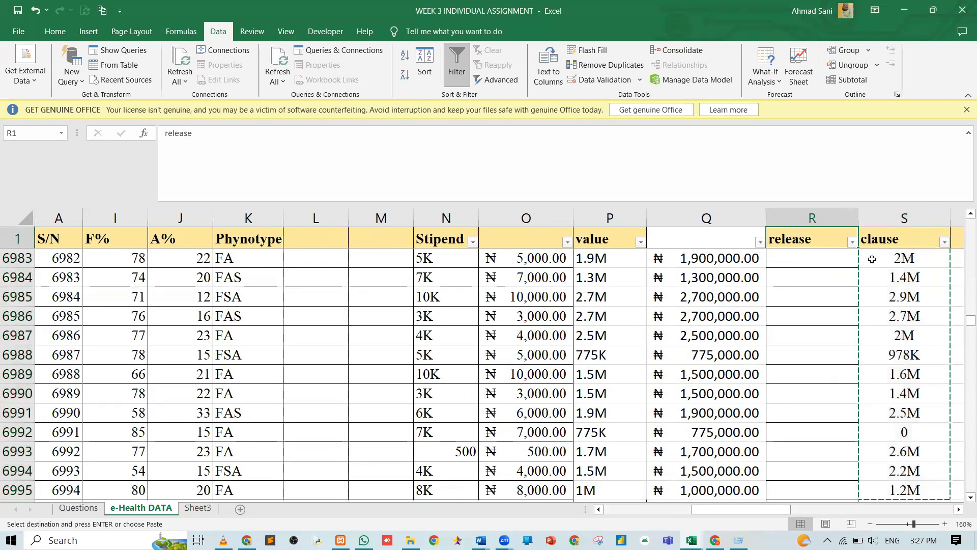
{"action": "key", "text": "Down"}
{"action": "key", "text": "ctrl+v"}
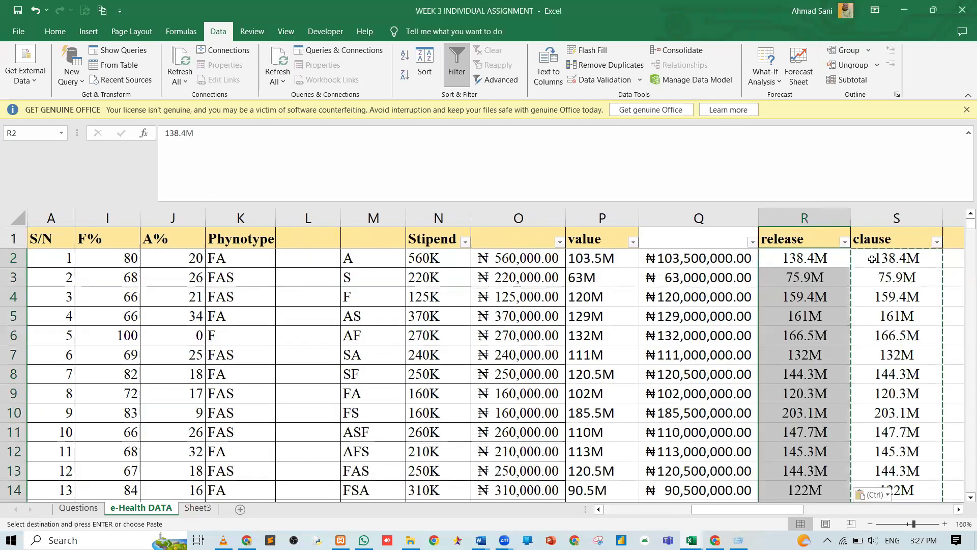
Clear the duplicated amounts from S2 down to the last record in the clause column.
{"action": "key", "text": "Right"}
{"action": "key", "text": "ctrl+shift+Down"}
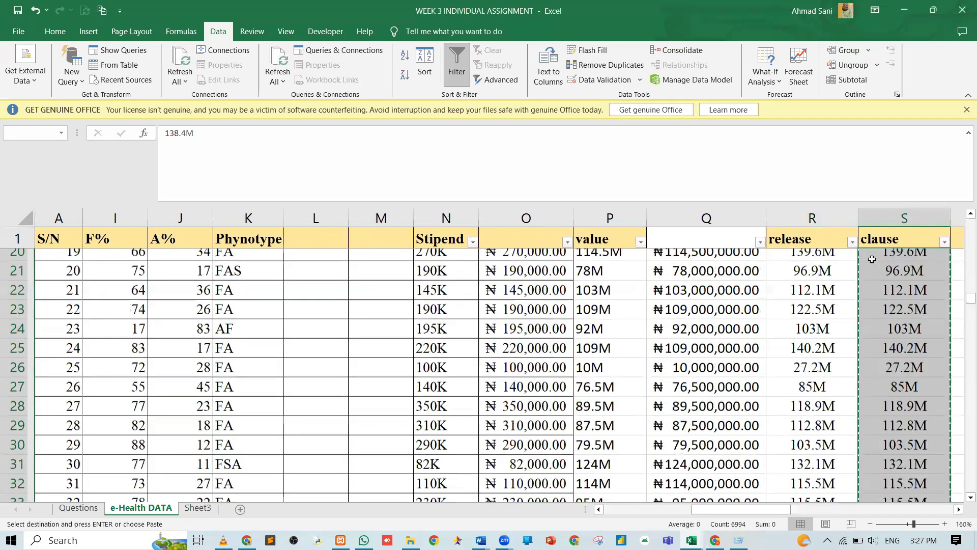
{"action": "key", "text": "Delete"}
Copy the nested IF formula from Q2 into S2 so that it converts the amount in R2.
{"action": "key", "text": "ctrl+Up"}
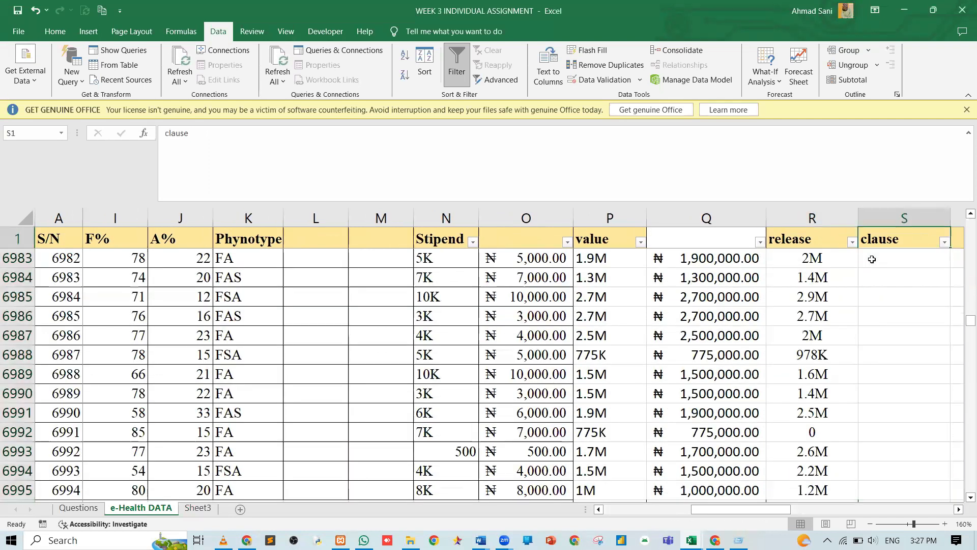
{"action": "key", "text": "Down"}
{"action": "key", "text": "Left"}
{"action": "key", "text": "Left"}
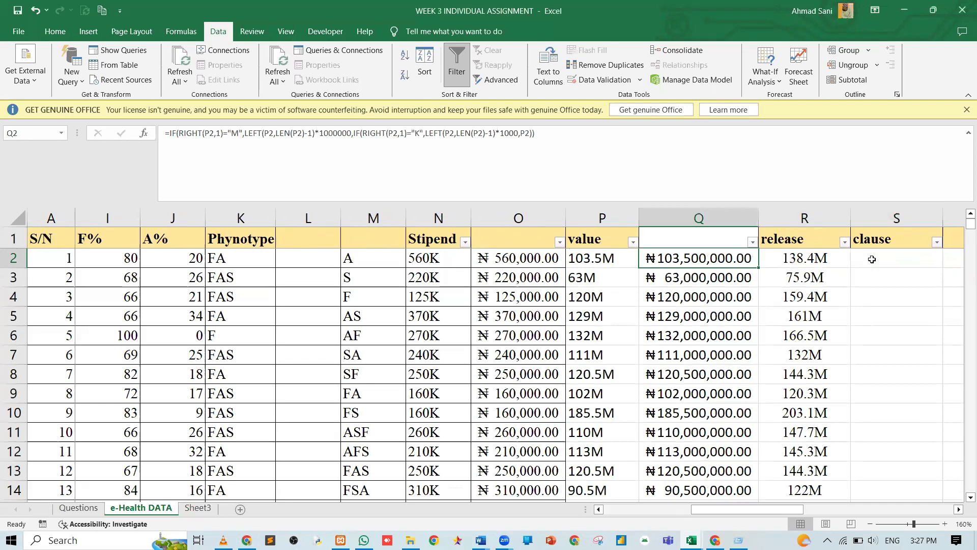
{"action": "key", "text": "ctrl+c"}
{"action": "key", "text": "Right"}
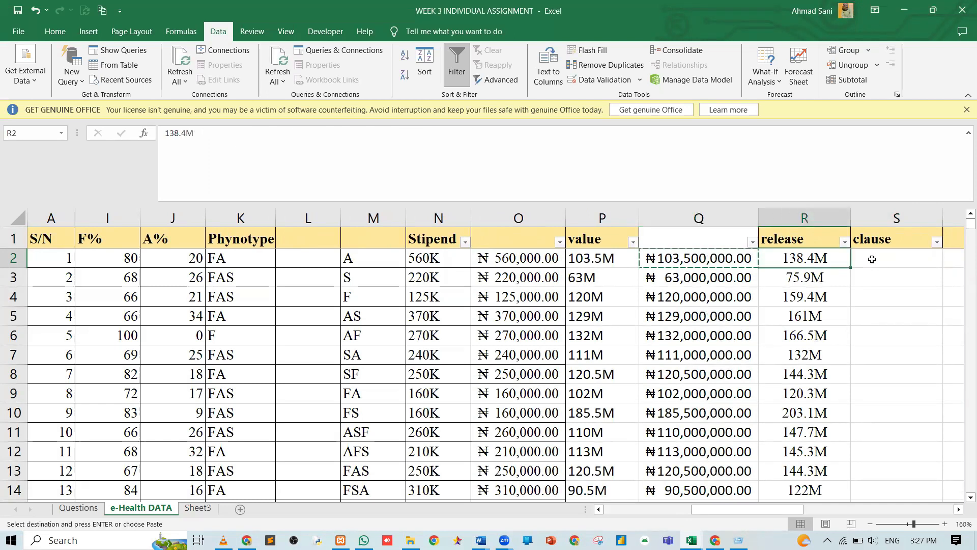
{"action": "key", "text": "Right"}
{"action": "key", "text": "ctrl+v"}
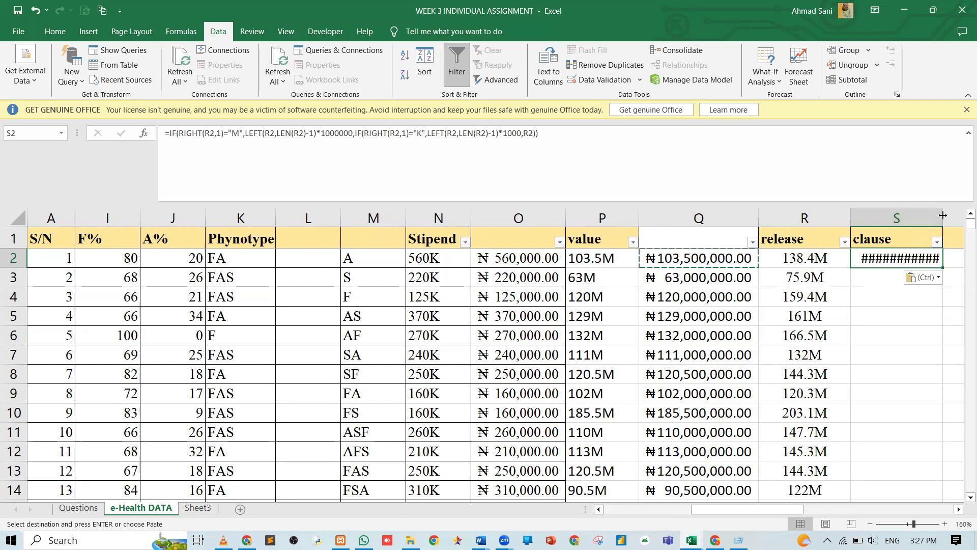
Autofit column S to its contents and fill the S2 formula down for all records.
{"action": "double_click", "coordinate": [942, 216]}
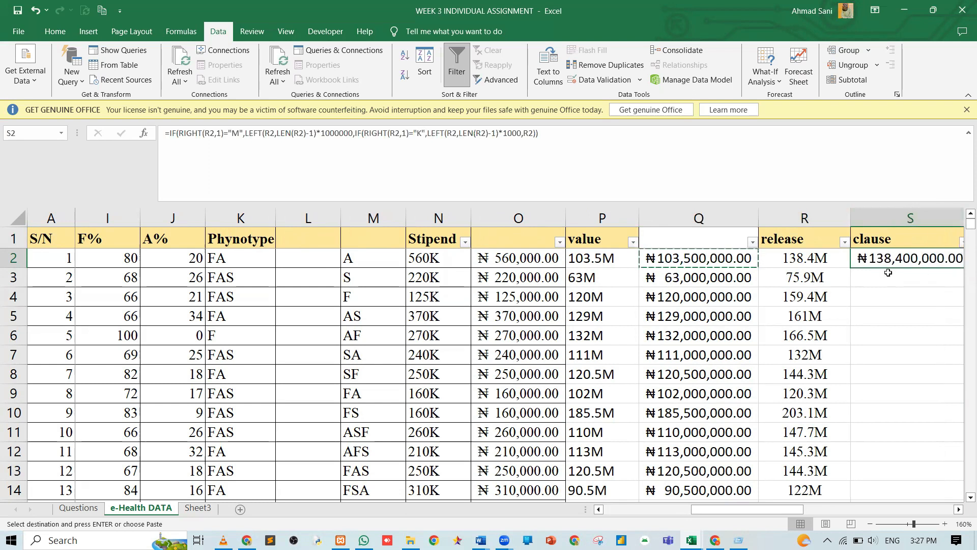
{"action": "scroll", "coordinate": [888, 273], "scroll_direction": "right", "scroll_amount": 3}
{"action": "scroll", "coordinate": [793, 272], "scroll_direction": "right", "scroll_amount": 1}
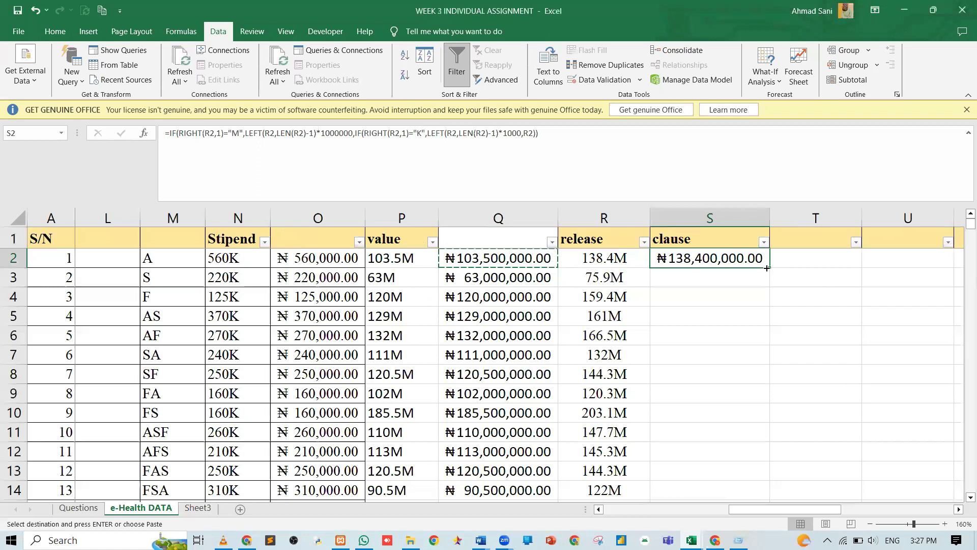
{"action": "double_click", "coordinate": [771, 267]}
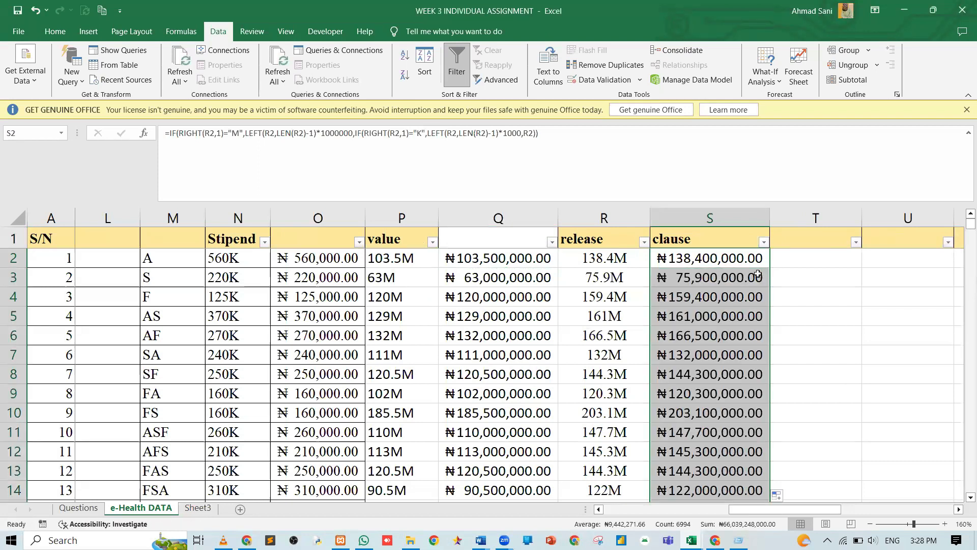
Clear the header text in S1 and change the R1 header to "release clause".
{"action": "double_click", "coordinate": [695, 240]}
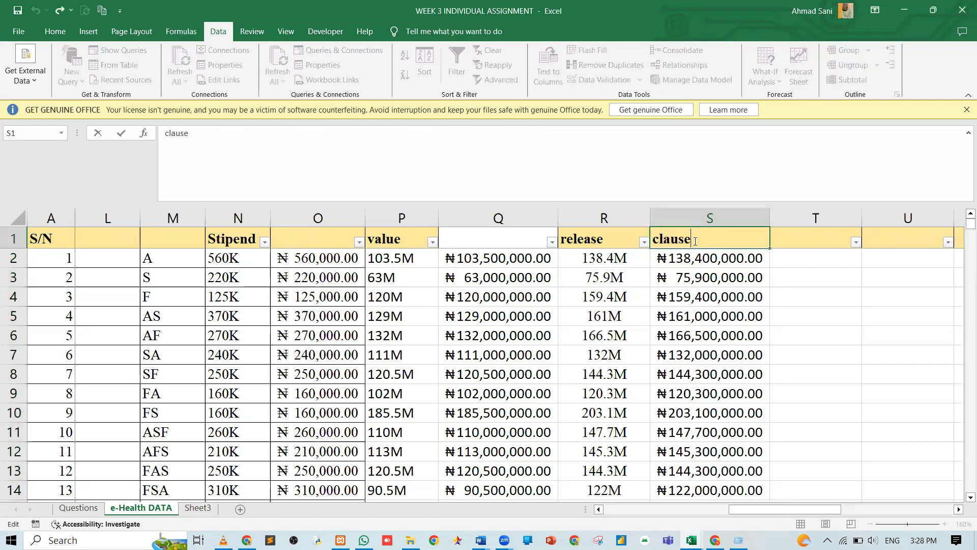
{"action": "double_click", "coordinate": [696, 241]}
{"action": "key", "text": "BackSpace"}
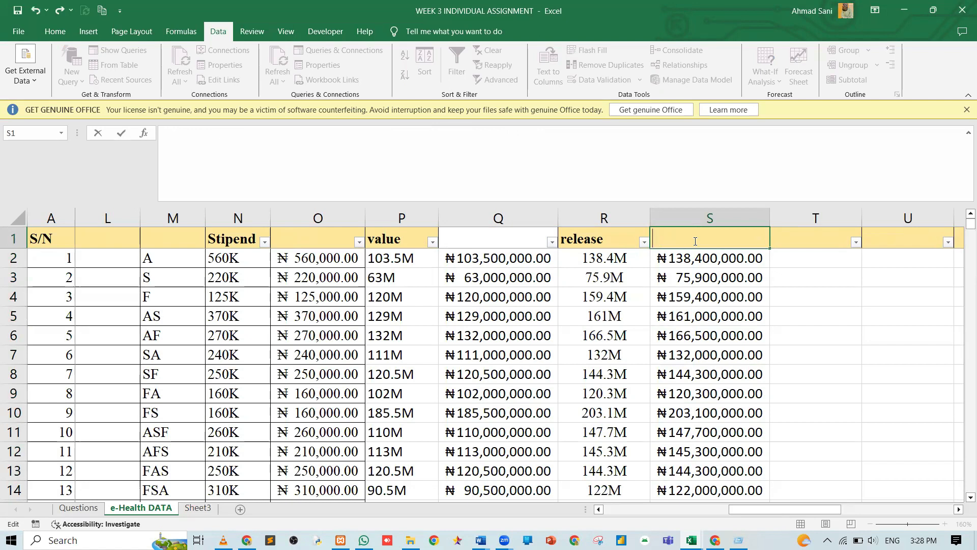
{"action": "left_click", "coordinate": [616, 240]}
{"action": "double_click", "coordinate": [617, 240]}
{"action": "type", "text": "clause"}
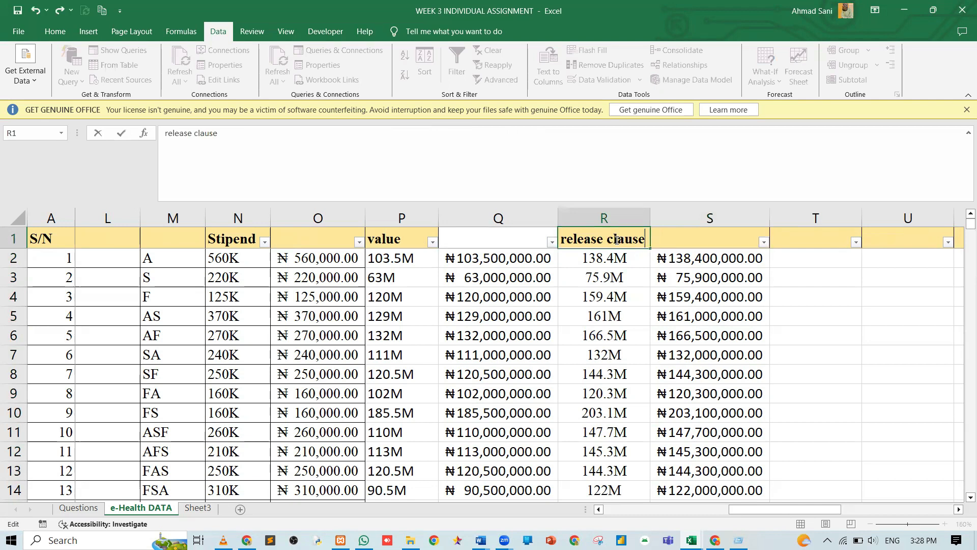
Commit the "release clause" header in R1 and select S3.
{"action": "key", "text": "Return"}
{"action": "key", "text": "Down"}
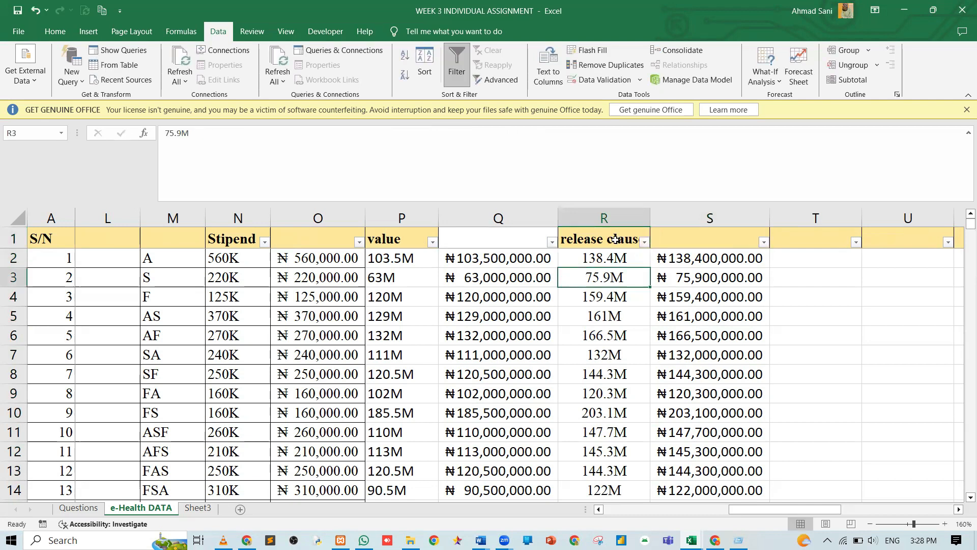
{"action": "key", "text": "Right"}
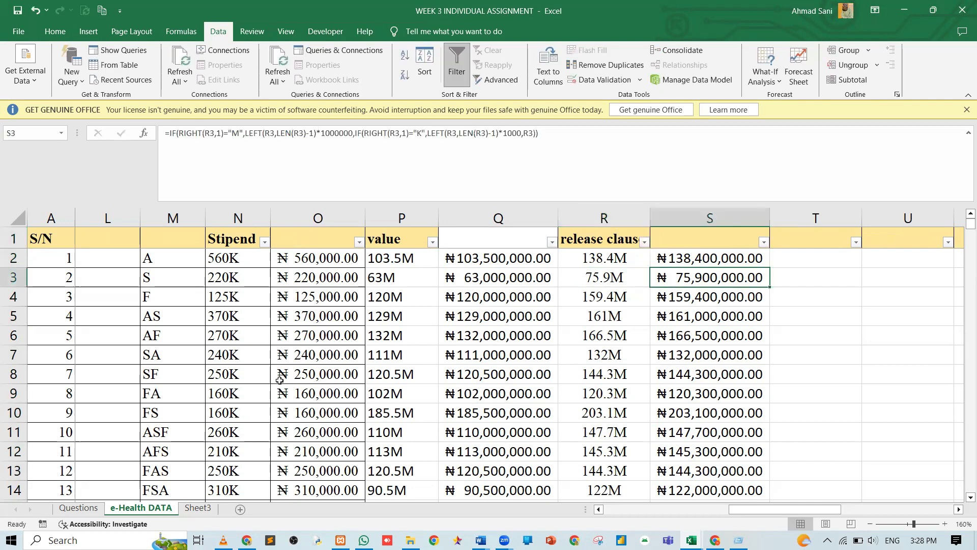
Read question 8 on the Questions sheet about the enumerator's name column, then return to the e-Health DATA sheet.
{"action": "left_click", "coordinate": [73, 507]}
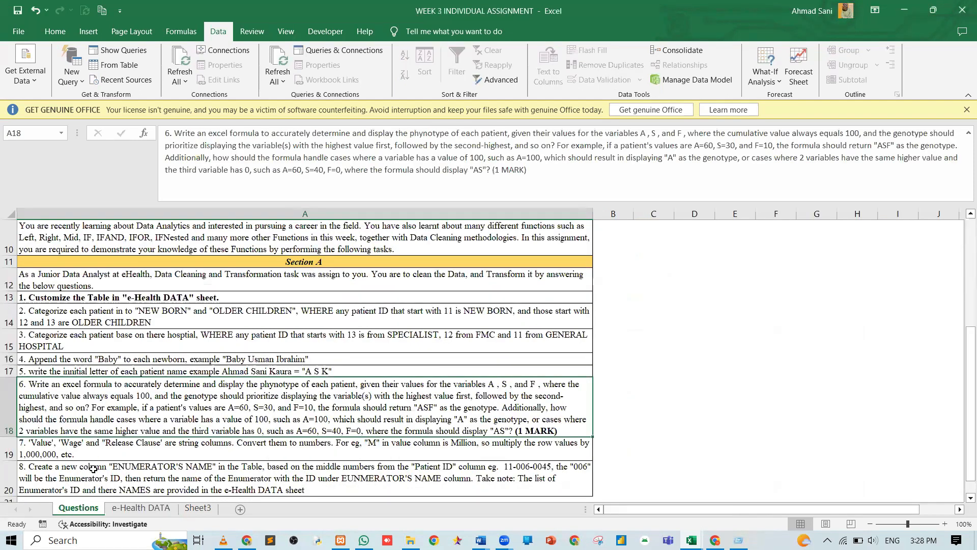
{"action": "left_click", "coordinate": [93, 468]}
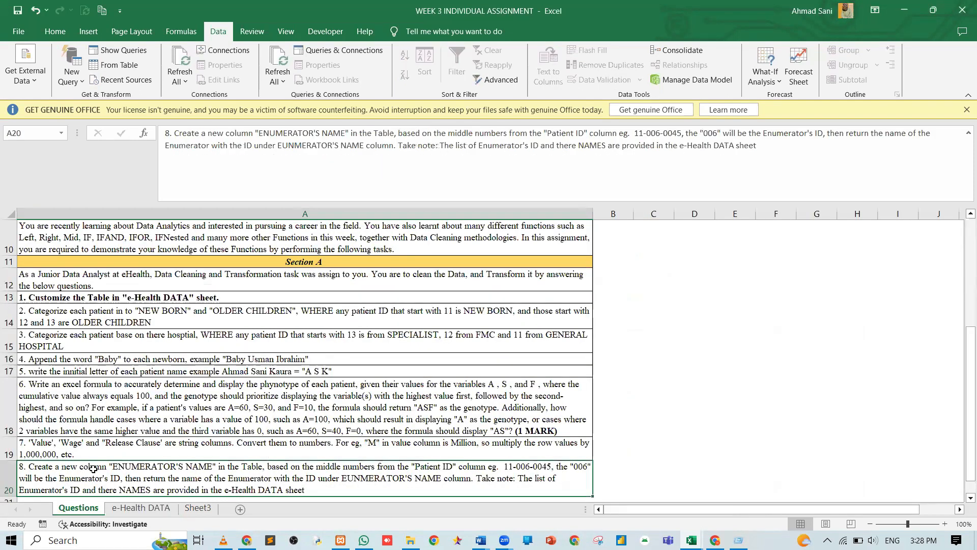
{"action": "scroll", "coordinate": [93, 468], "scroll_direction": "down", "scroll_amount": 1}
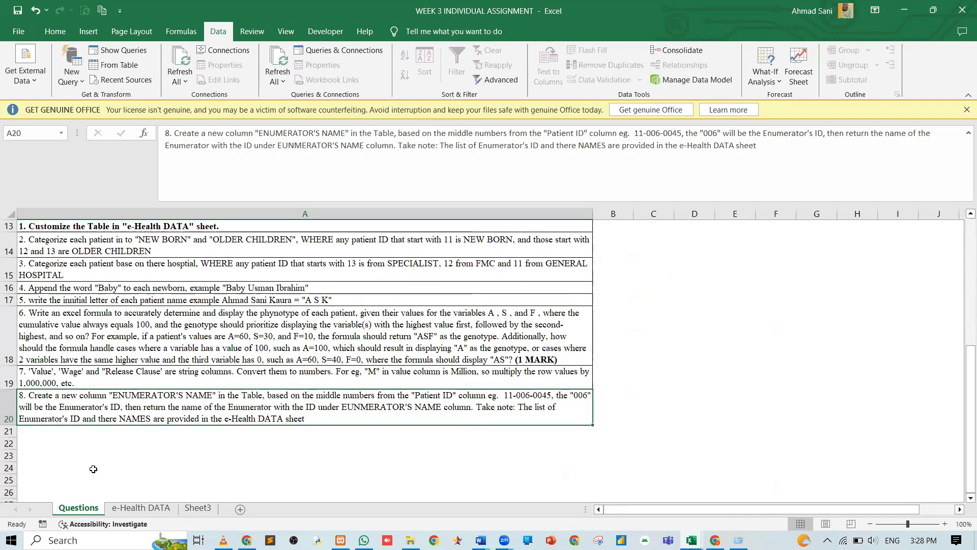
{"action": "left_click", "coordinate": [131, 508]}
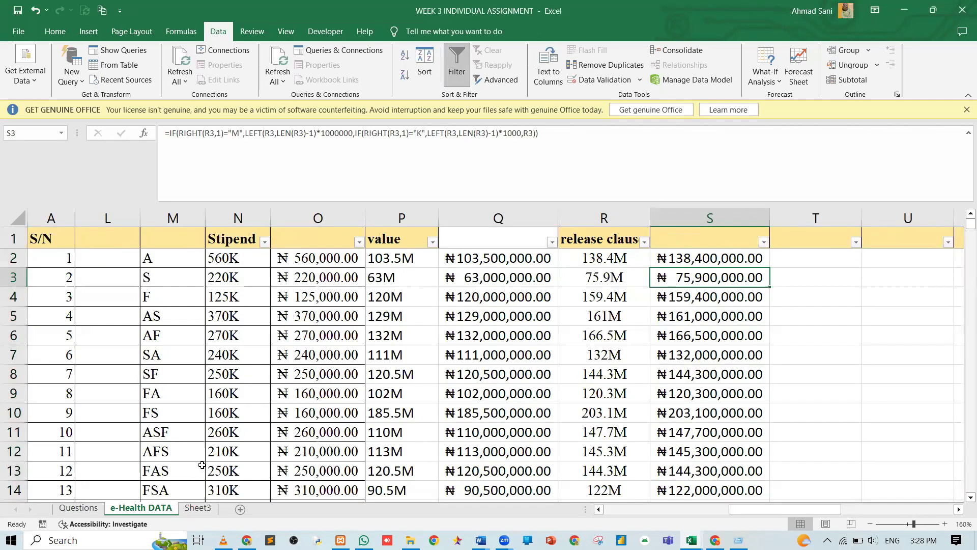
Replace the existing frozen panes with a freeze at C2 that locks row 1 and columns A and B.
{"action": "scroll", "coordinate": [202, 465], "scroll_direction": "left", "scroll_amount": 3}
{"action": "scroll", "coordinate": [202, 464], "scroll_direction": "left", "scroll_amount": 4}
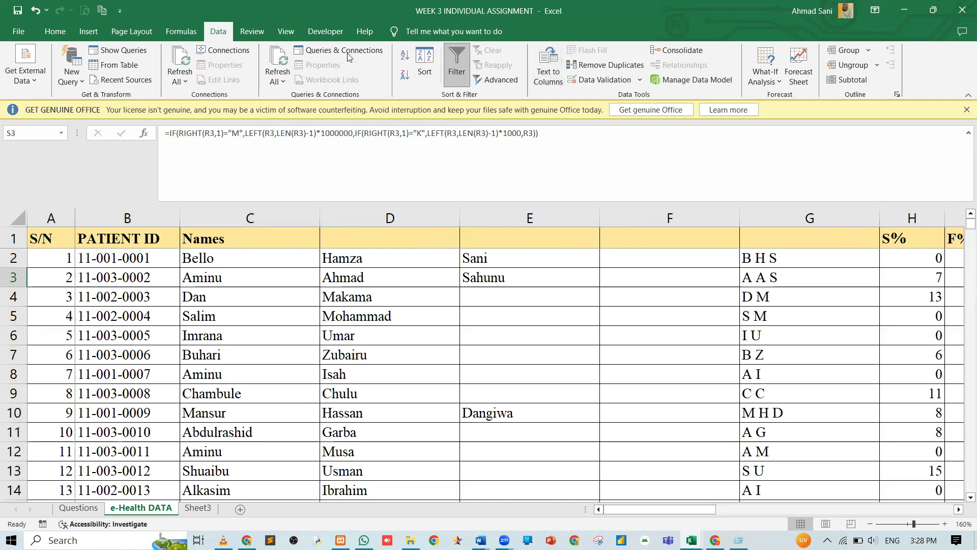
{"action": "left_click", "coordinate": [286, 31]}
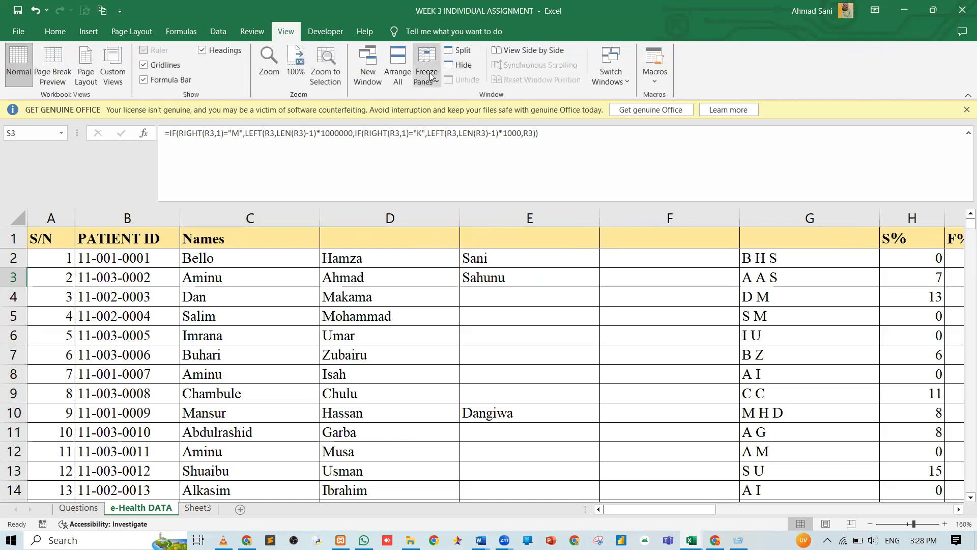
{"action": "left_click", "coordinate": [427, 69]}
{"action": "left_click", "coordinate": [464, 107]}
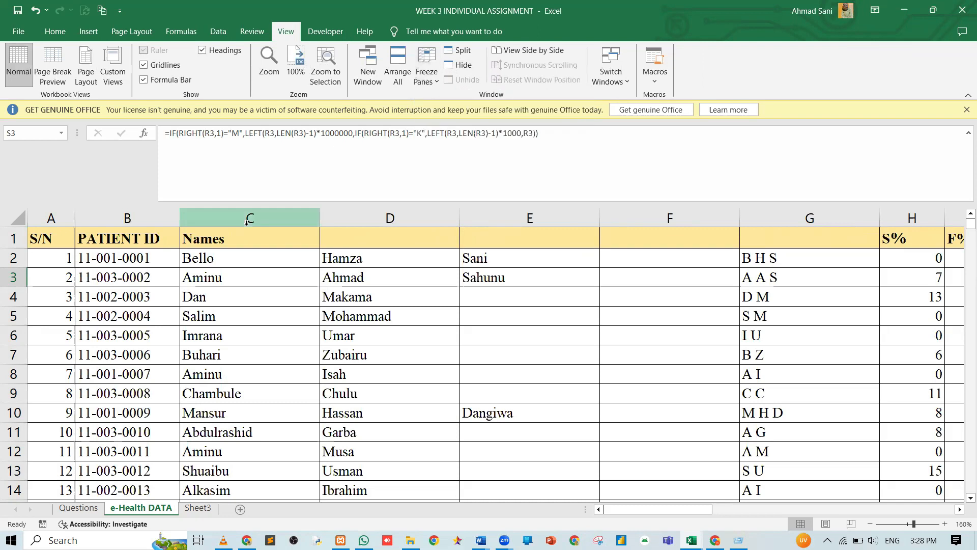
{"action": "left_click", "coordinate": [249, 253]}
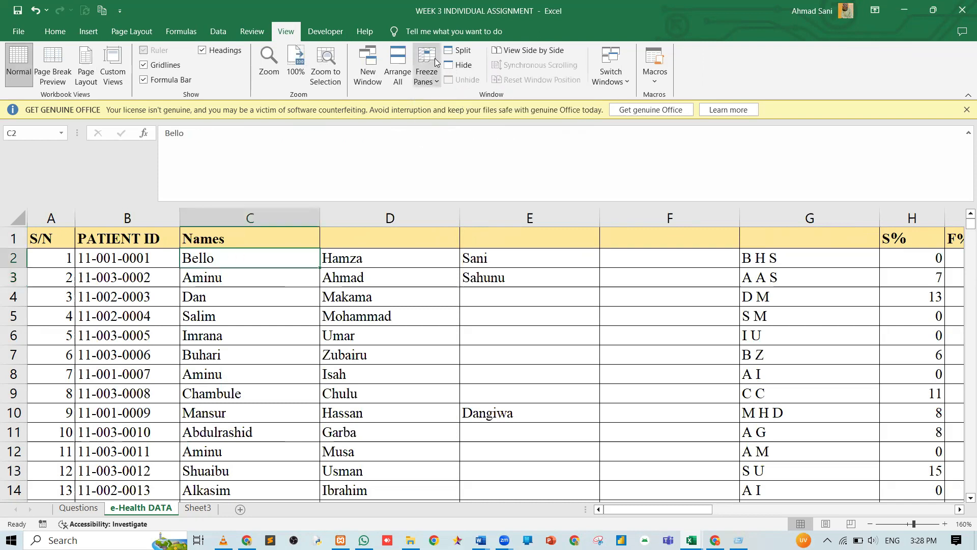
{"action": "left_click", "coordinate": [426, 84]}
{"action": "left_click", "coordinate": [443, 110]}
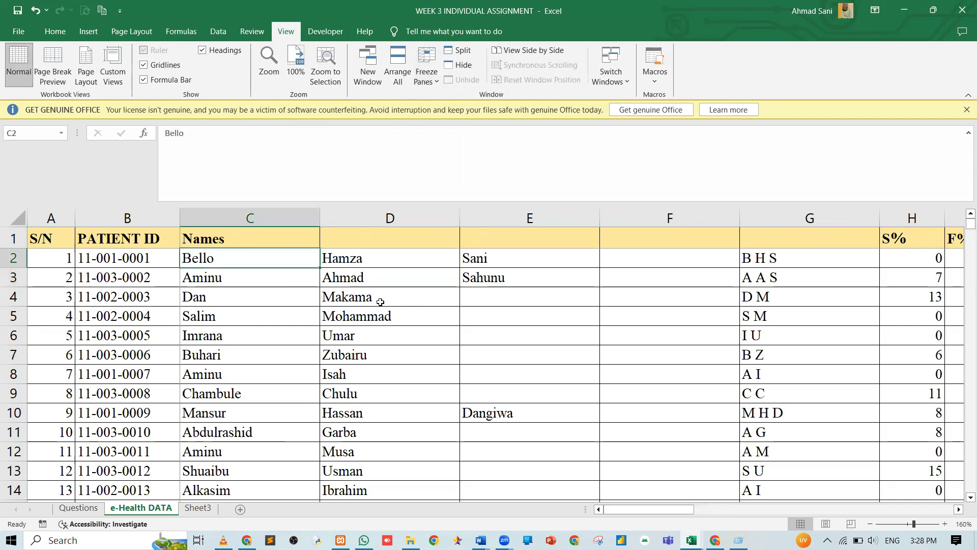
Examine the Enumerator ID and Name list in columns AB and AC and check it against question 8.
{"action": "scroll", "coordinate": [379, 302], "scroll_direction": "right", "scroll_amount": 3}
{"action": "scroll", "coordinate": [379, 301], "scroll_direction": "right", "scroll_amount": 3}
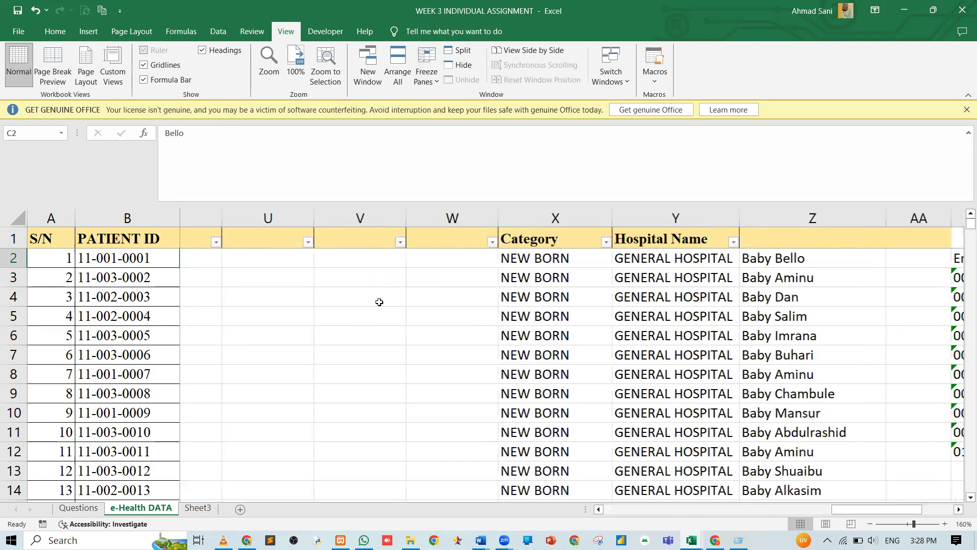
{"action": "scroll", "coordinate": [379, 302], "scroll_direction": "right", "scroll_amount": 3}
{"action": "scroll", "coordinate": [379, 302], "scroll_direction": "right", "scroll_amount": 3}
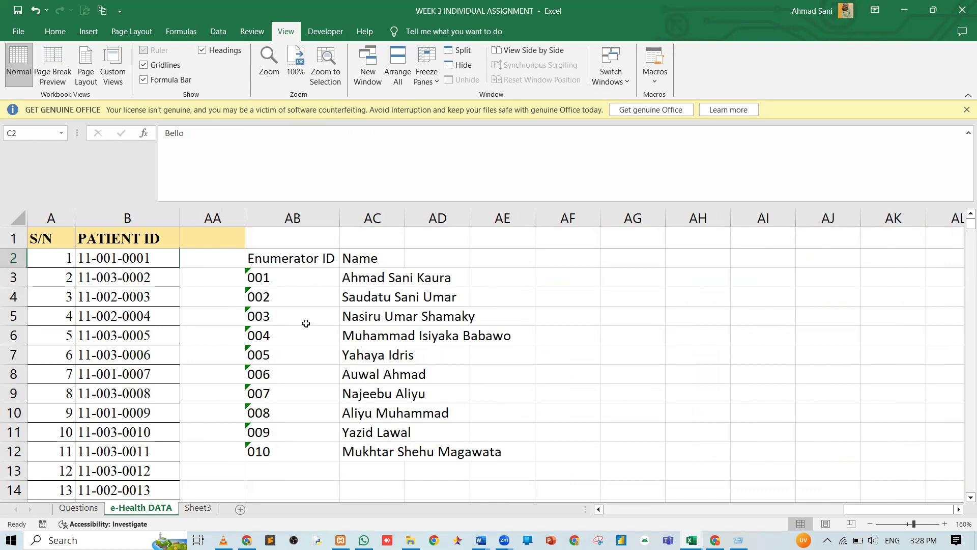
{"action": "left_click", "coordinate": [77, 508]}
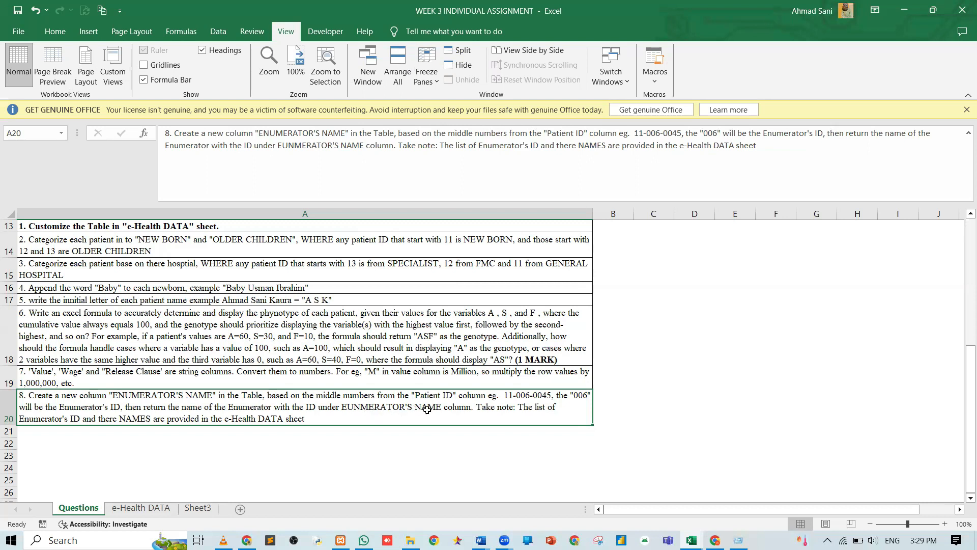
{"action": "left_click", "coordinate": [139, 509]}
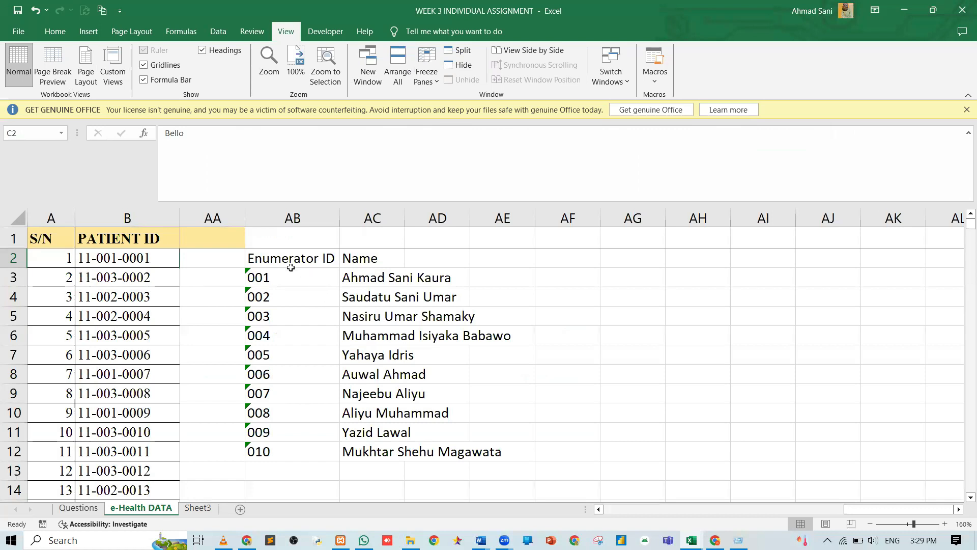
Enter the header "ENUMRATORS NAME" in AA1 and autofit column AA.
{"action": "left_click", "coordinate": [200, 240]}
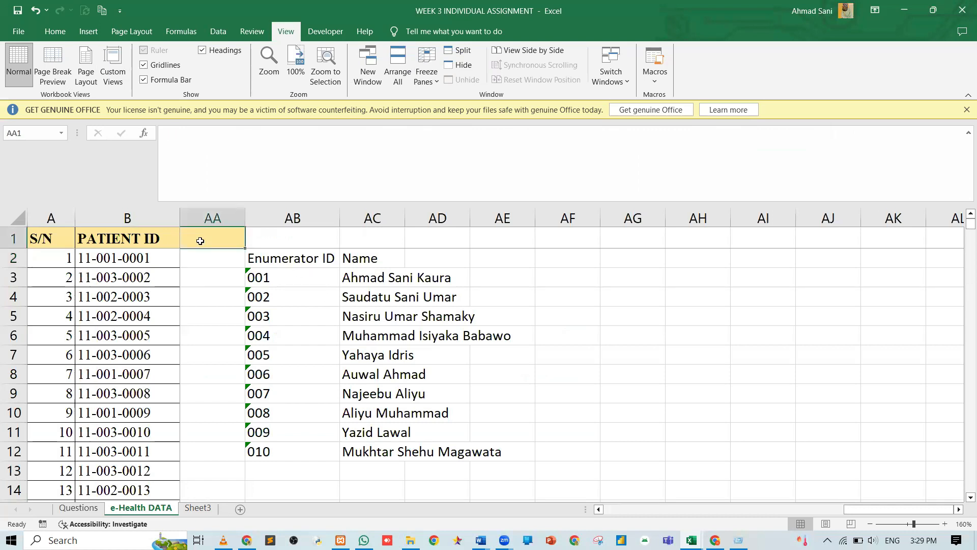
{"action": "scroll", "coordinate": [200, 241], "scroll_direction": "left", "scroll_amount": 3}
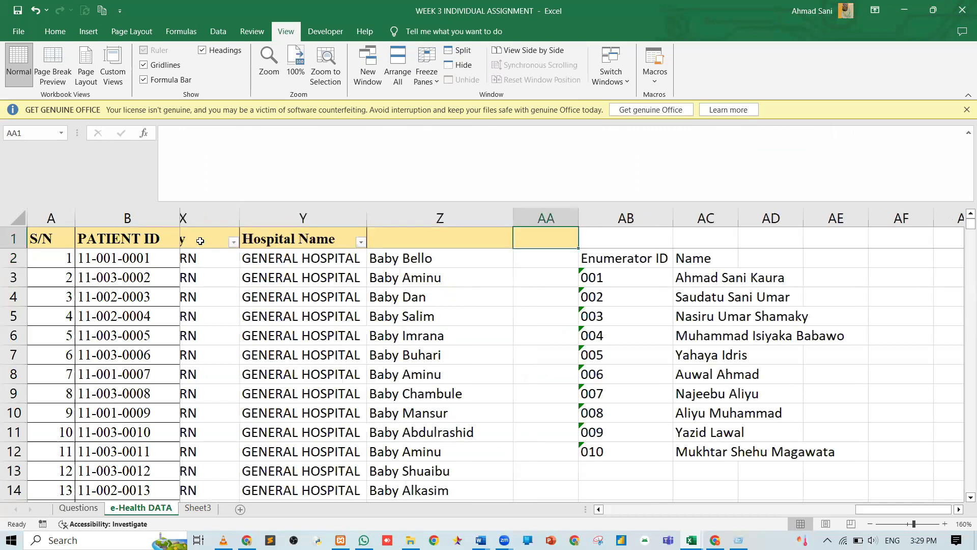
{"action": "key", "text": "Left"}
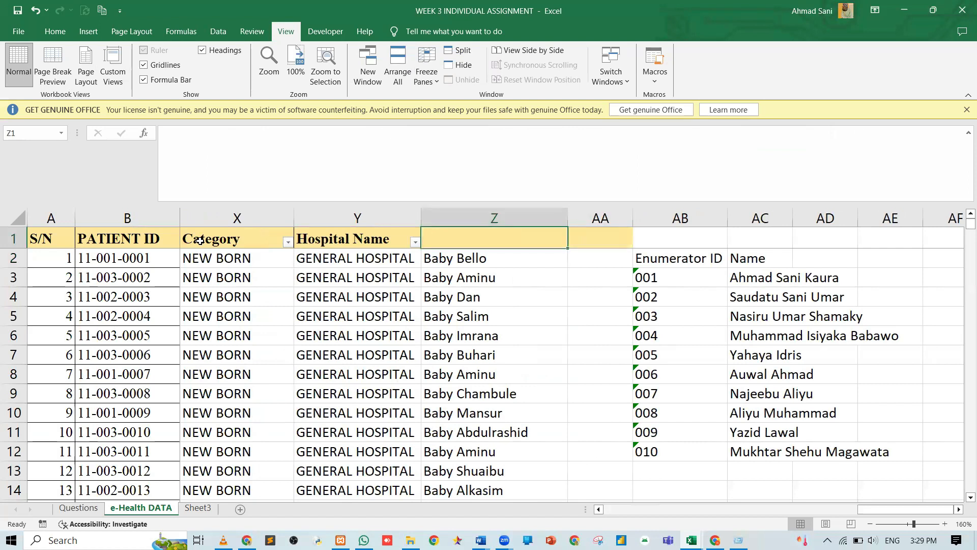
{"action": "key", "text": "Right"}
{"action": "type", "text": "ENUMR"}
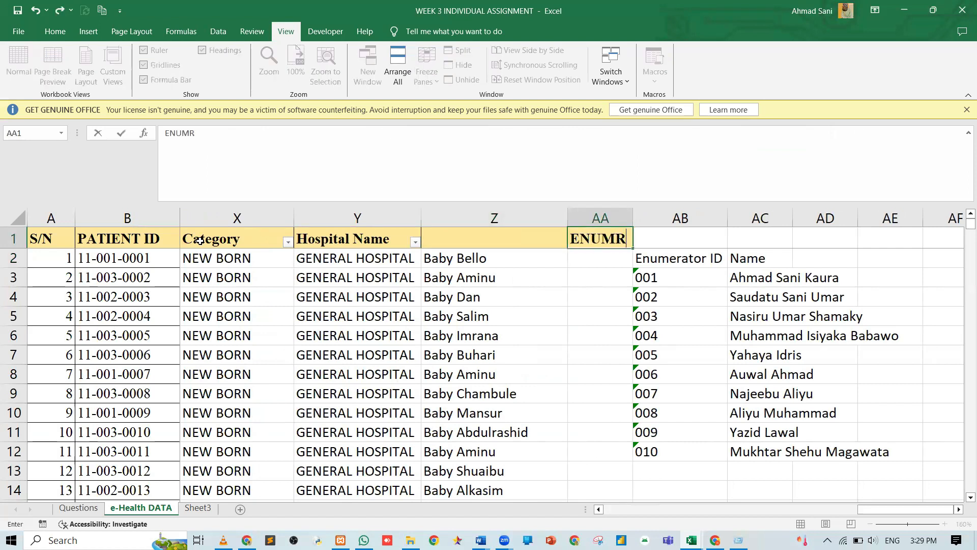
{"action": "type", "text": "ATORS NAME"}
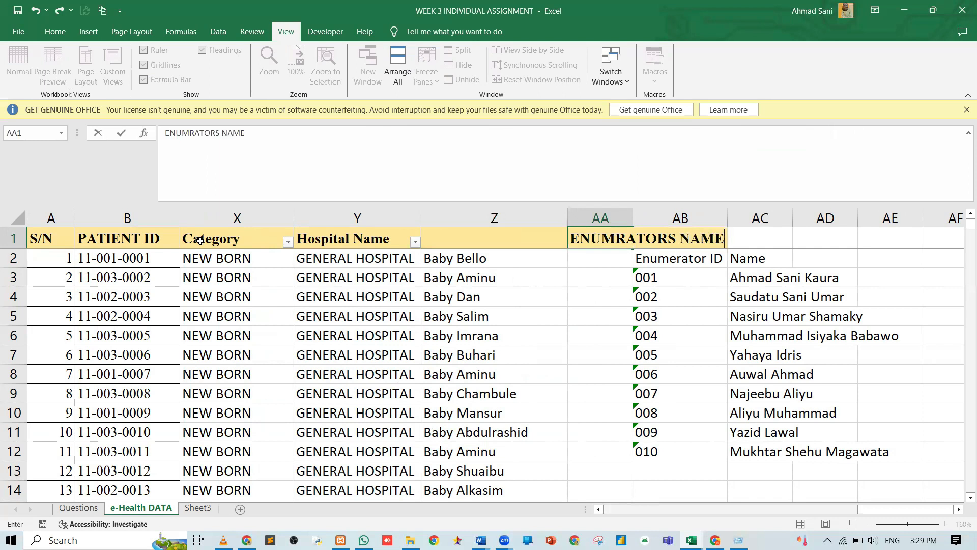
{"action": "key", "text": "Return"}
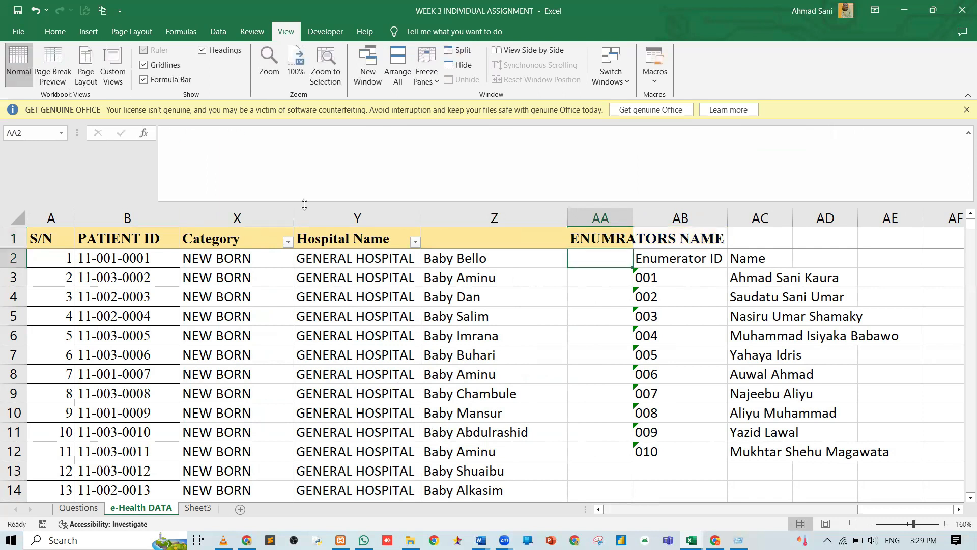
{"action": "double_click", "coordinate": [633, 217]}
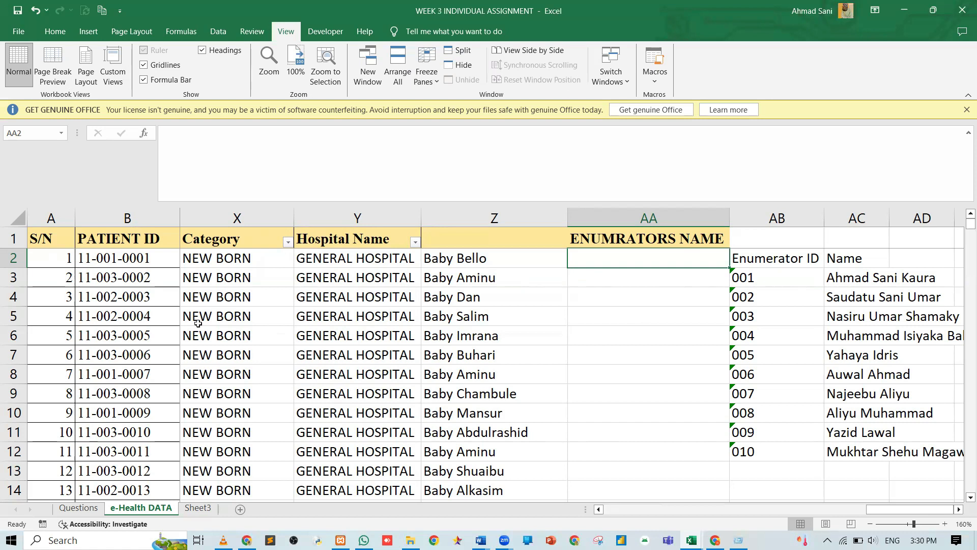
Extract the middle three digits of the patient ID with =MID(B2,4,3) in AA2 and fill it down for all records.
{"action": "type", "text": "=MID("}
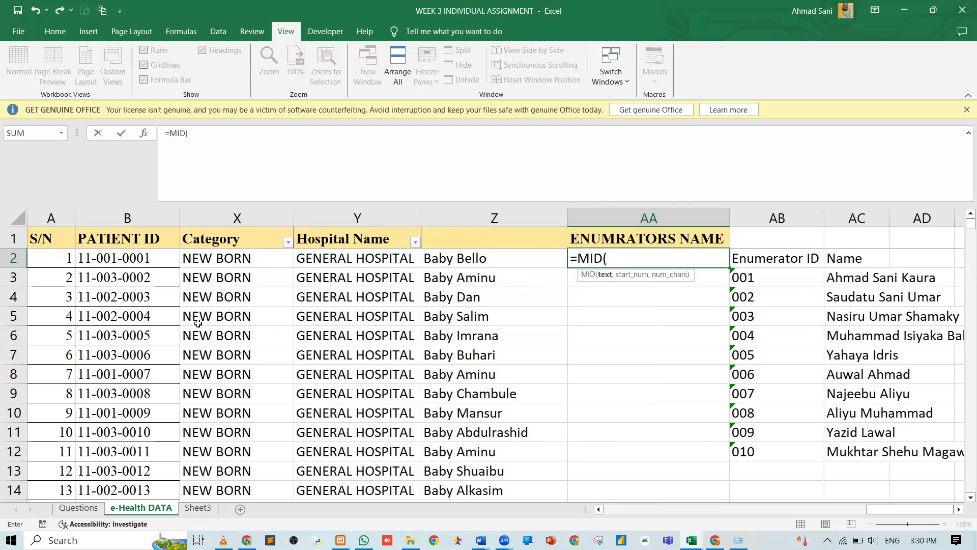
{"action": "left_click", "coordinate": [115, 258]}
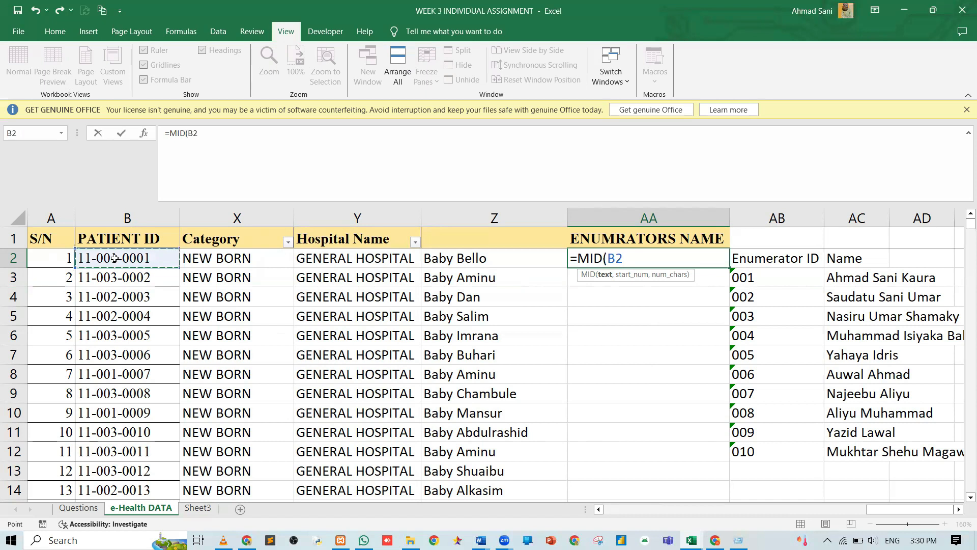
{"action": "type", "text": ",3"}
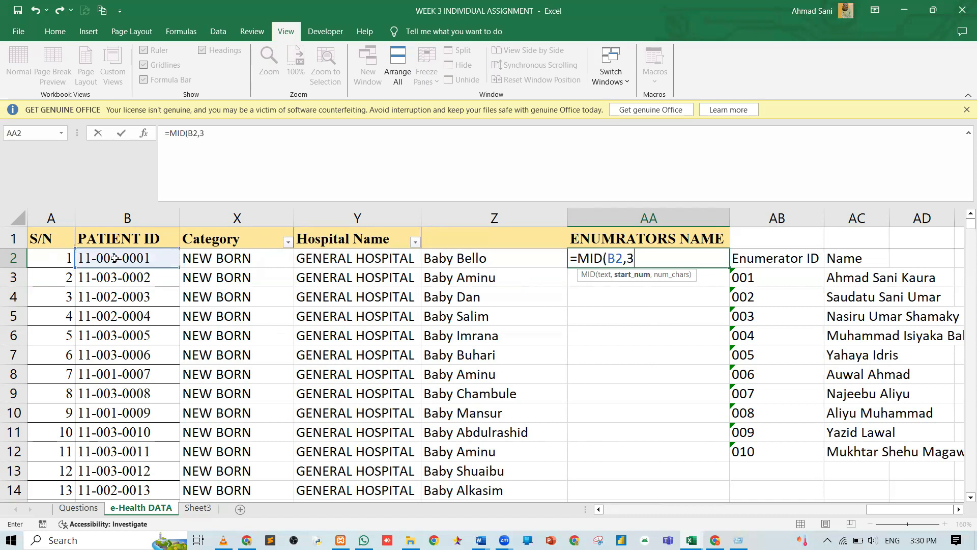
{"action": "key", "text": "BackSpace"}
{"action": "type", "text": "4,3"}
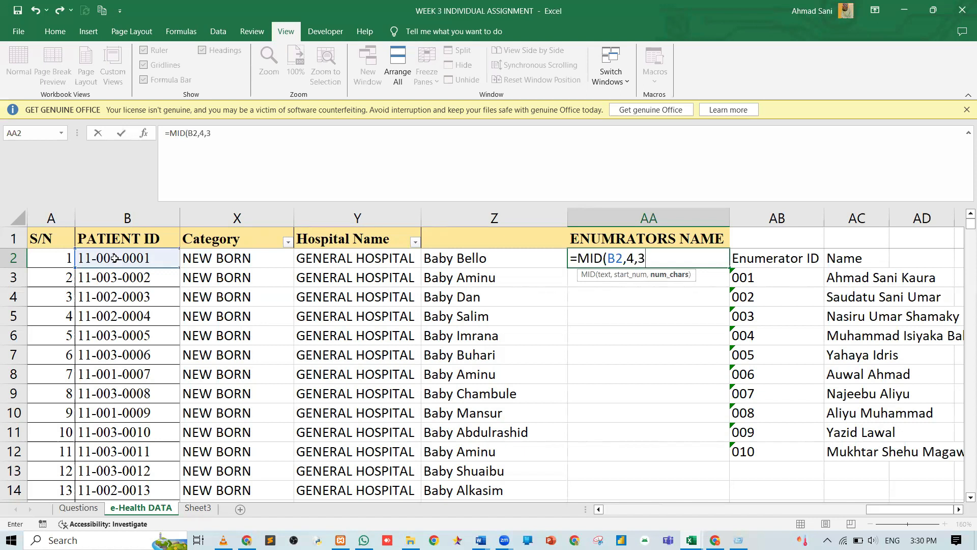
{"action": "key", "text": "ctrl+Return"}
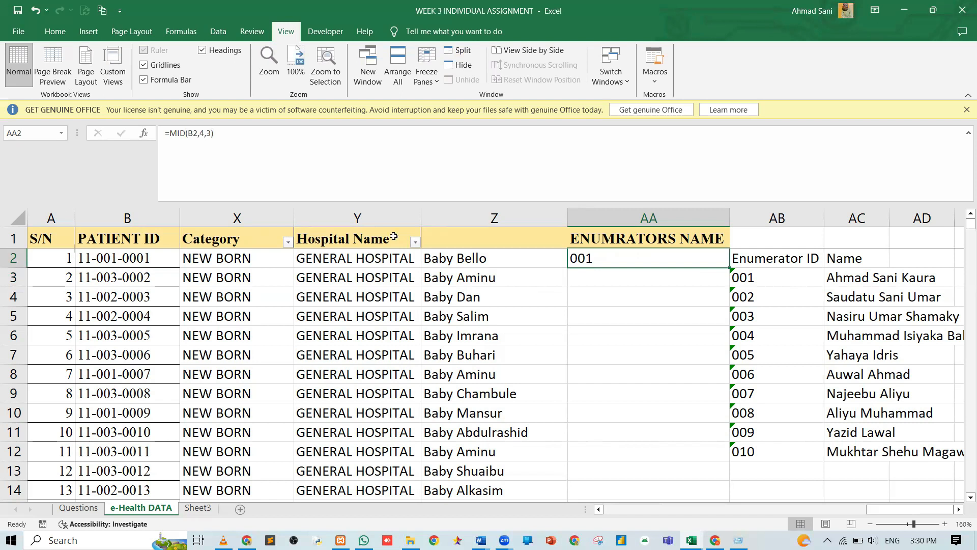
{"action": "double_click", "coordinate": [729, 267]}
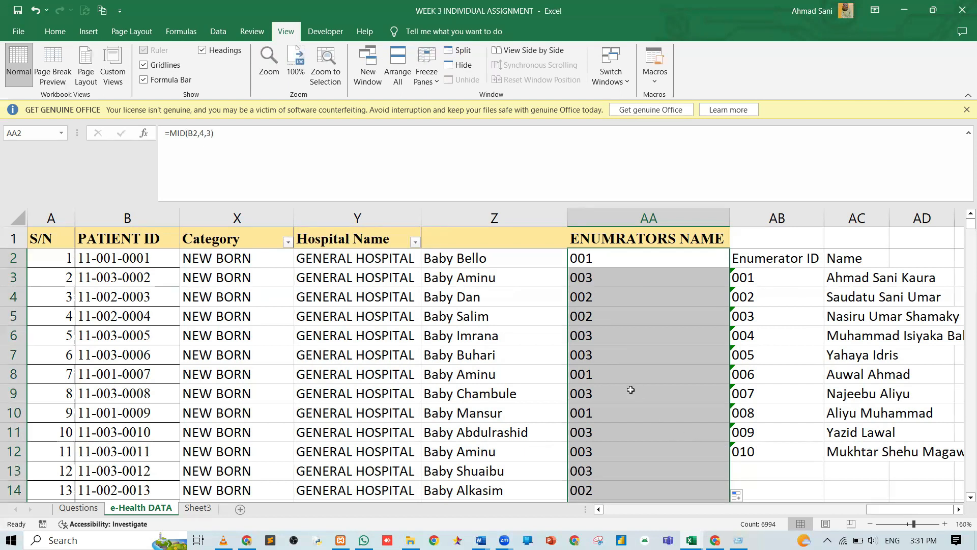
Review the extracted enumerator IDs down column AA against the patient IDs and return to AA2.
{"action": "left_click", "coordinate": [609, 259]}
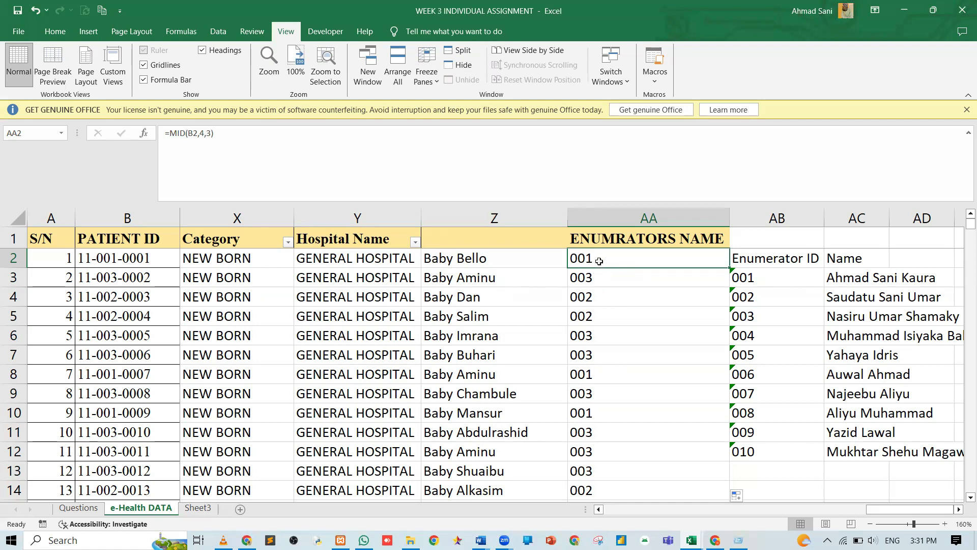
{"action": "scroll", "coordinate": [640, 480], "scroll_direction": "down", "scroll_amount": 20}
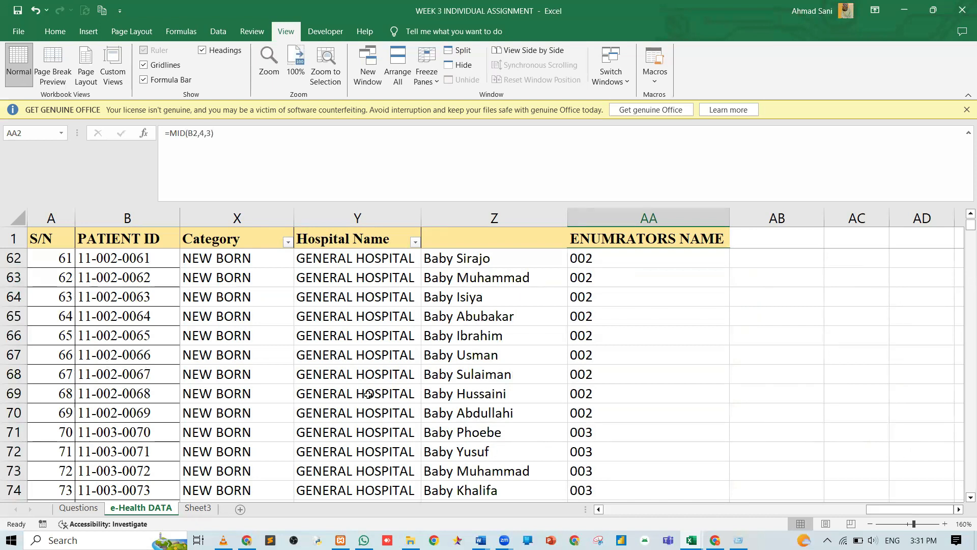
{"action": "scroll", "coordinate": [597, 360], "scroll_direction": "up", "scroll_amount": 10}
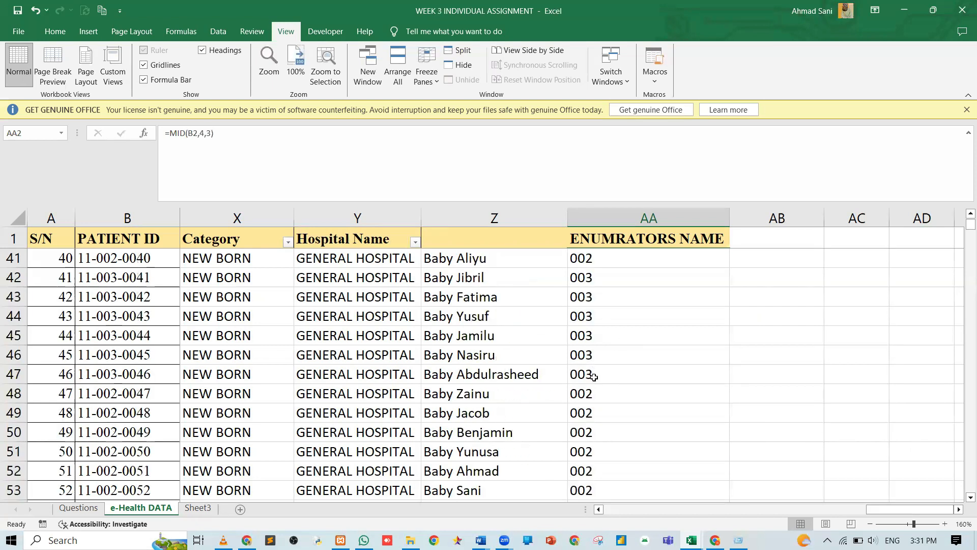
{"action": "key", "text": "Up"}
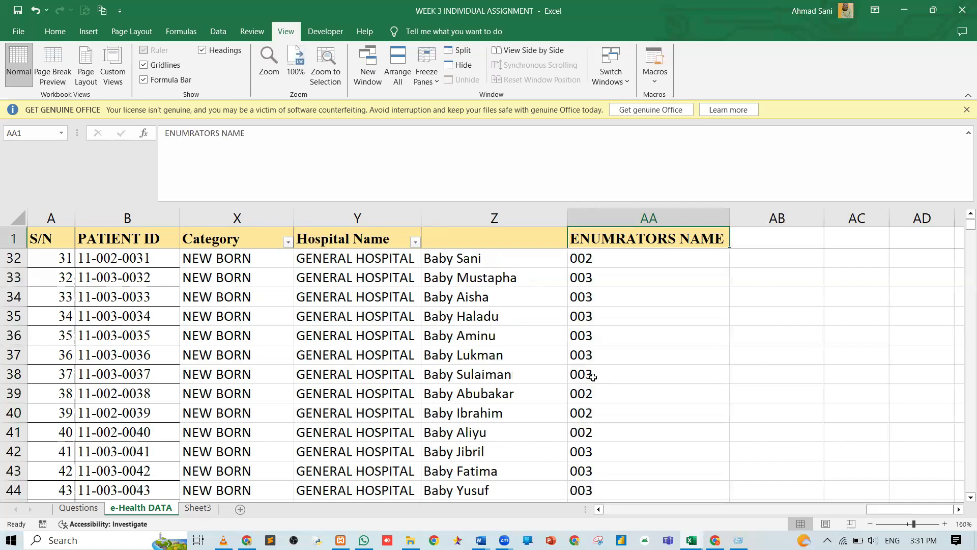
{"action": "double_click", "coordinate": [594, 376]}
{"action": "key", "text": "Return"}
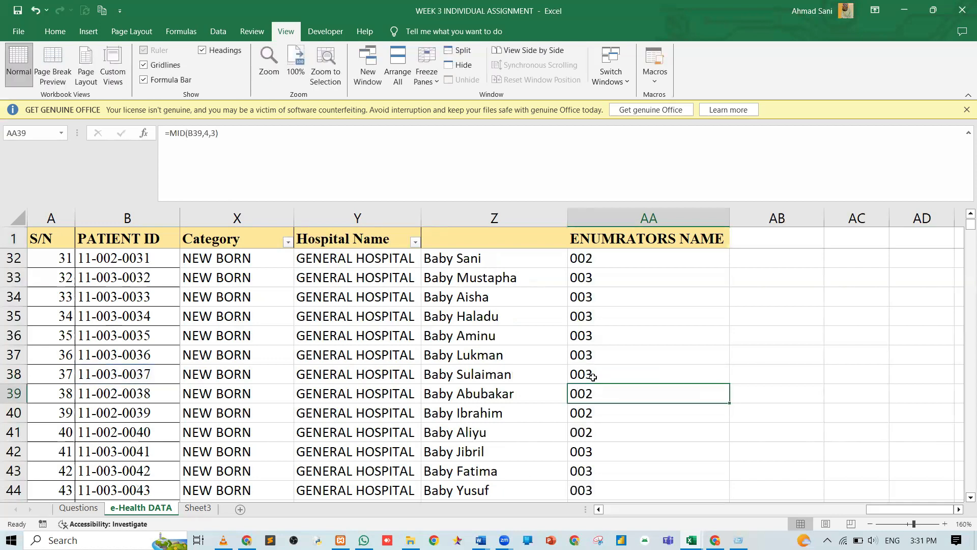
{"action": "key", "text": "ctrl+Up"}
{"action": "key", "text": "Down"}
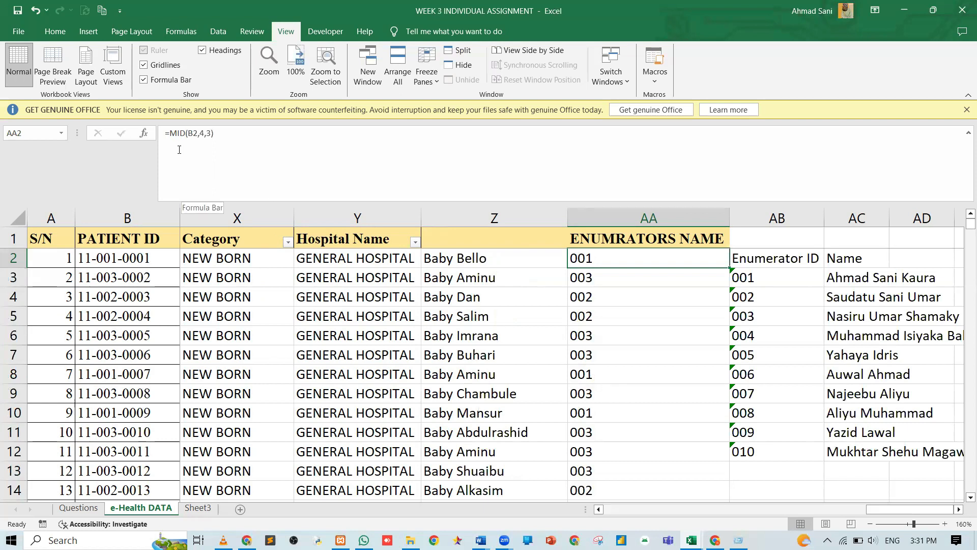
Wrap the MID formula in AA2 in an IF that tests =AB3 and returns AC3, leaving the value-if-false argument open.
{"action": "left_click", "coordinate": [170, 134]}
{"action": "type", "text": "IF("}
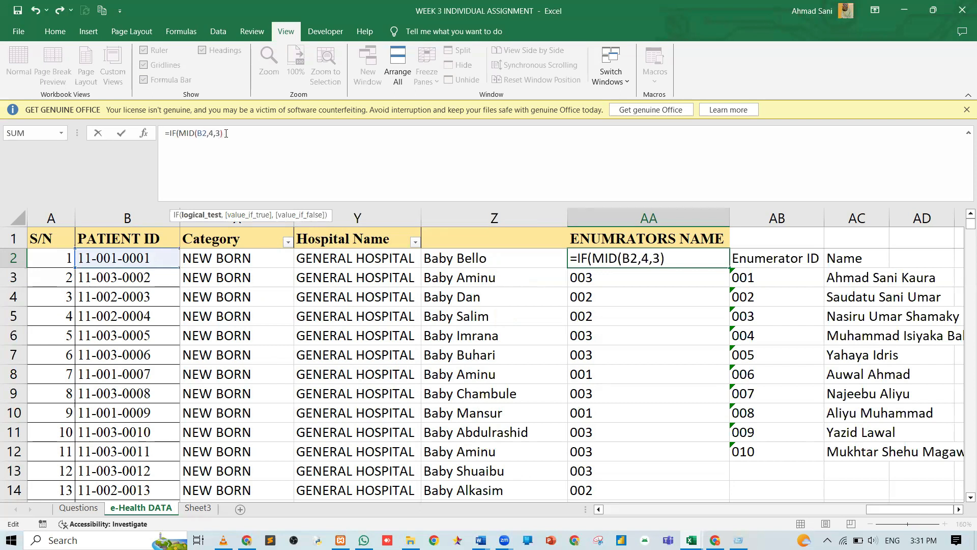
{"action": "type", "text": "="}
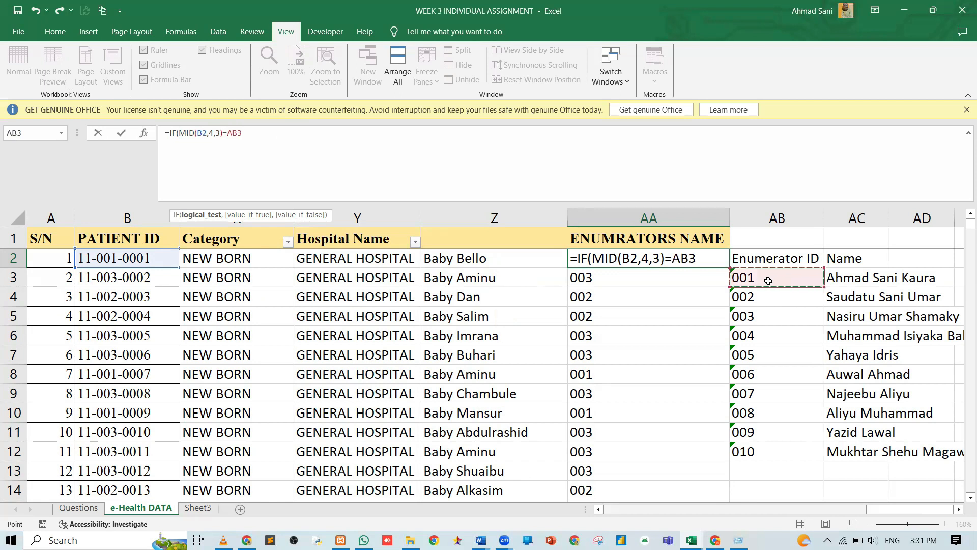
{"action": "type", "text": ","}
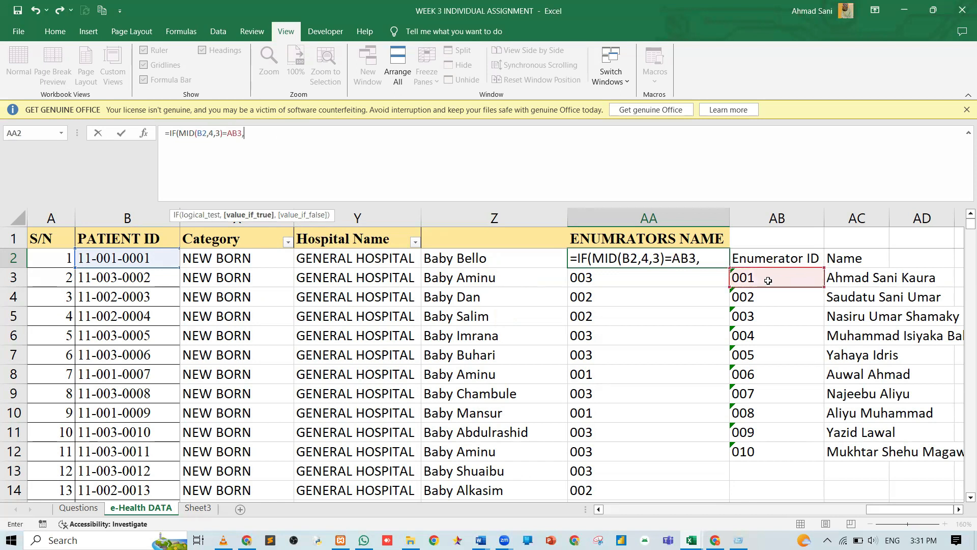
{"action": "left_click", "coordinate": [865, 277]}
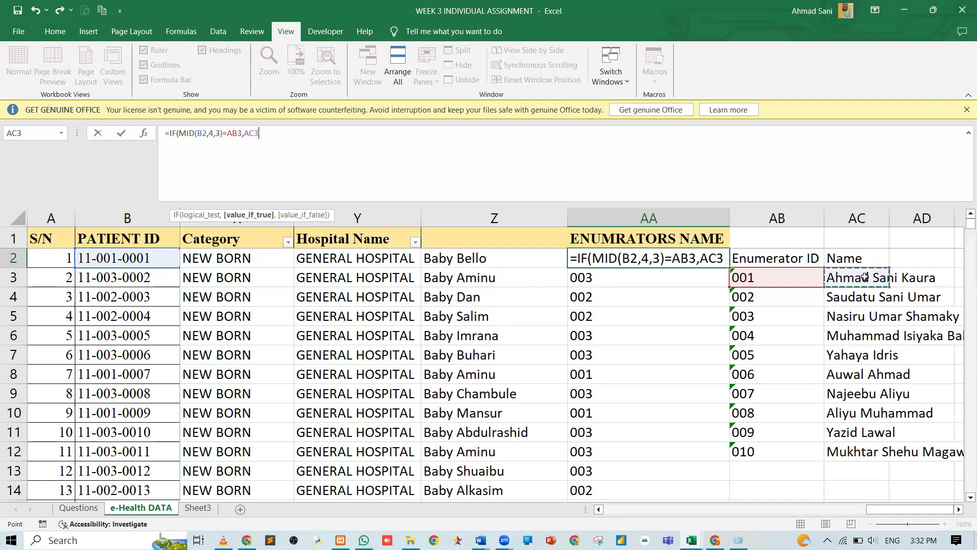
{"action": "type", "text": ","}
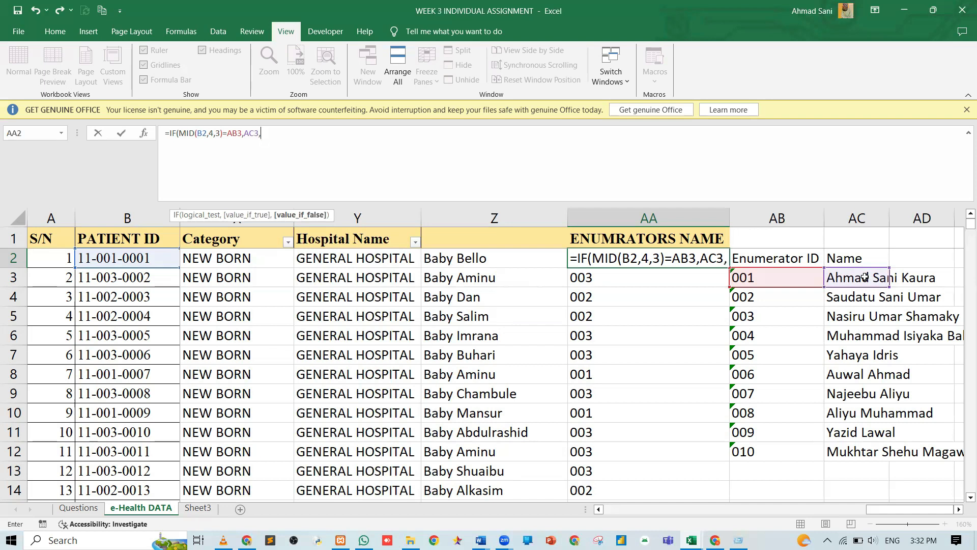
Nest a second condition in the AA2 formula, IF(MID(B2,4,3)=AB4,AC4, with its value-if-false argument left open.
{"action": "type", "text": "IF"}
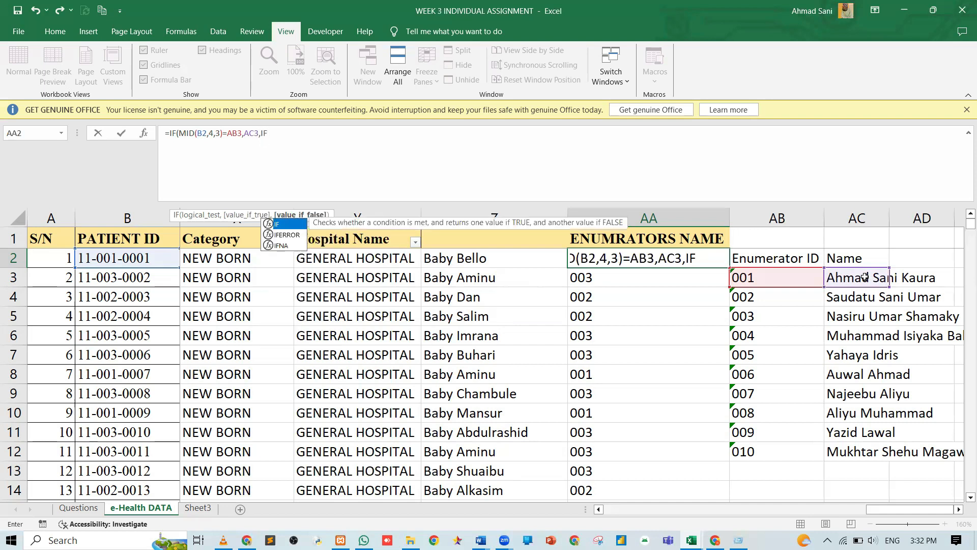
{"action": "type", "text": "(MID"}
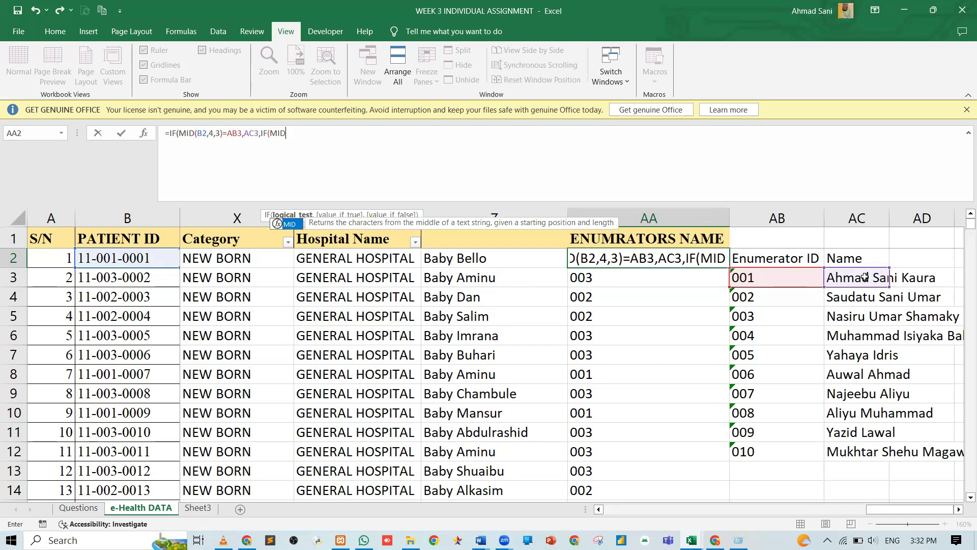
{"action": "type", "text": "("}
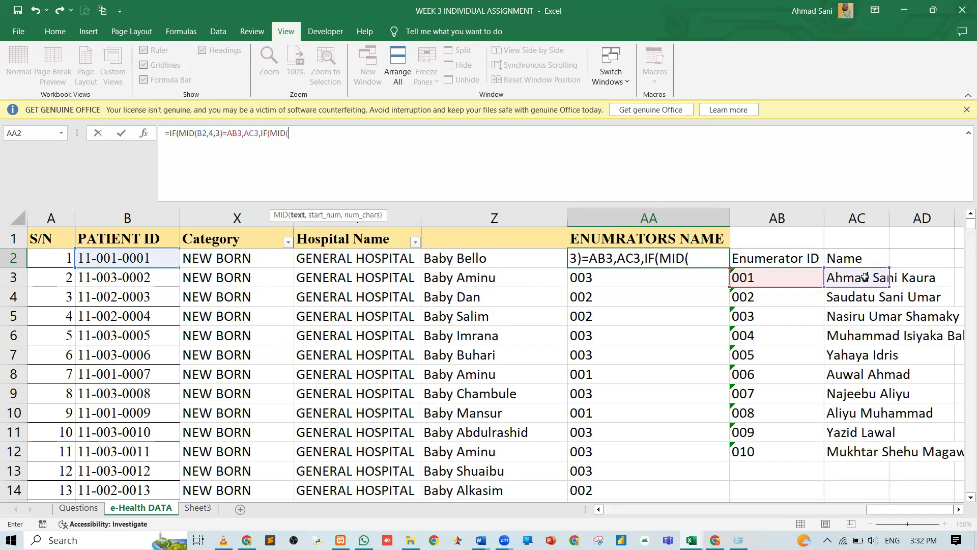
{"action": "type", "text": "B"}
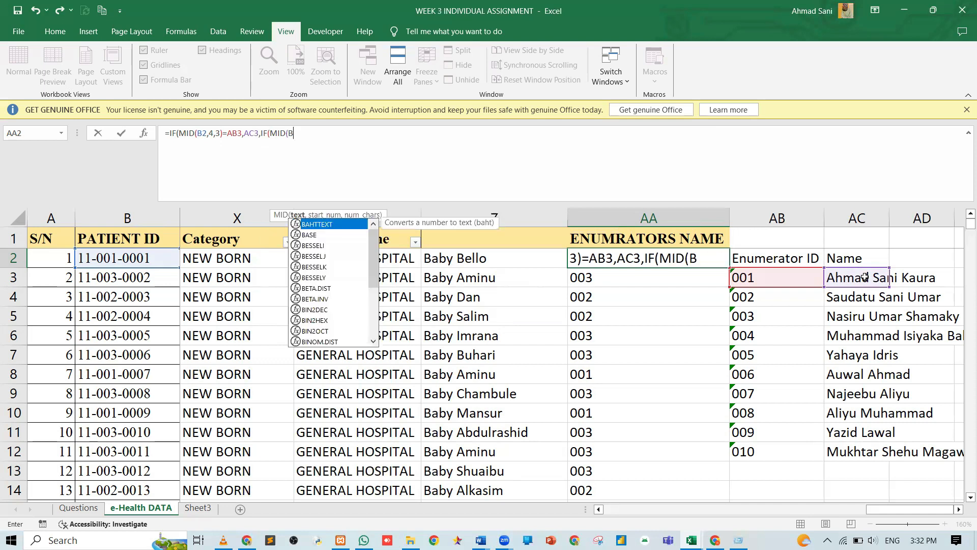
{"action": "type", "text": "2,"}
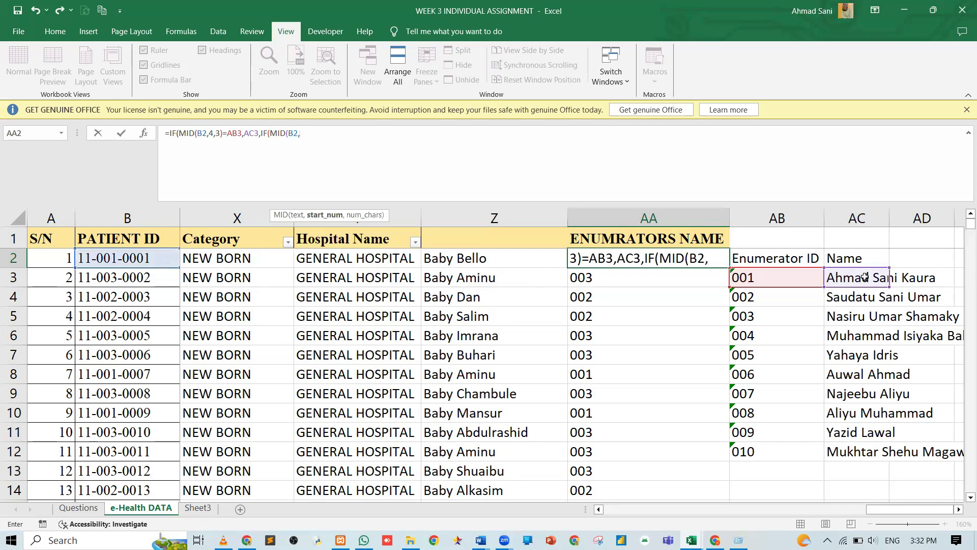
{"action": "type", "text": "2"}
{"action": "key", "text": "BackSpace"}
{"action": "type", "text": "4,4"}
{"action": "key", "text": "BackSpace"}
{"action": "type", "text": "3"}
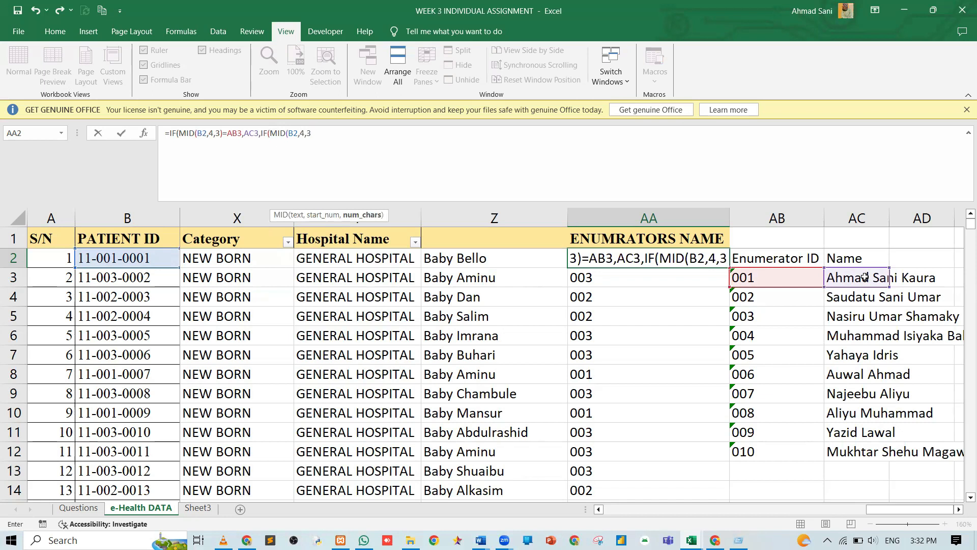
{"action": "type", "text": ")="}
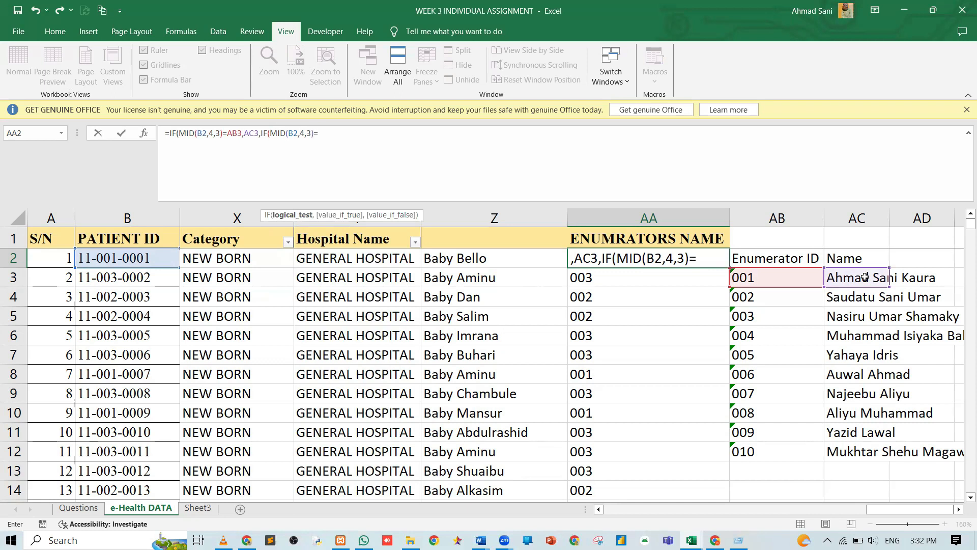
{"action": "left_click", "coordinate": [801, 297]}
{"action": "type", "text": ","}
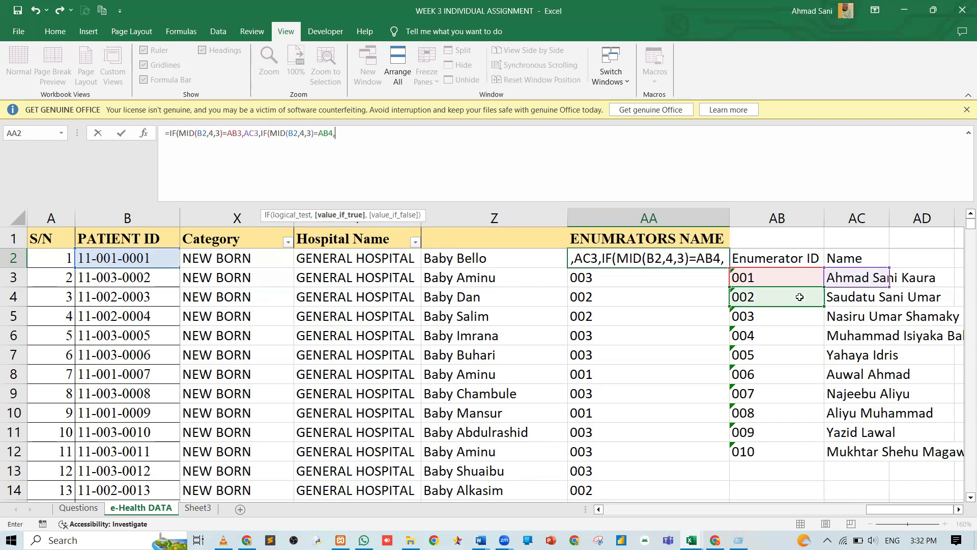
{"action": "left_click", "coordinate": [846, 299]}
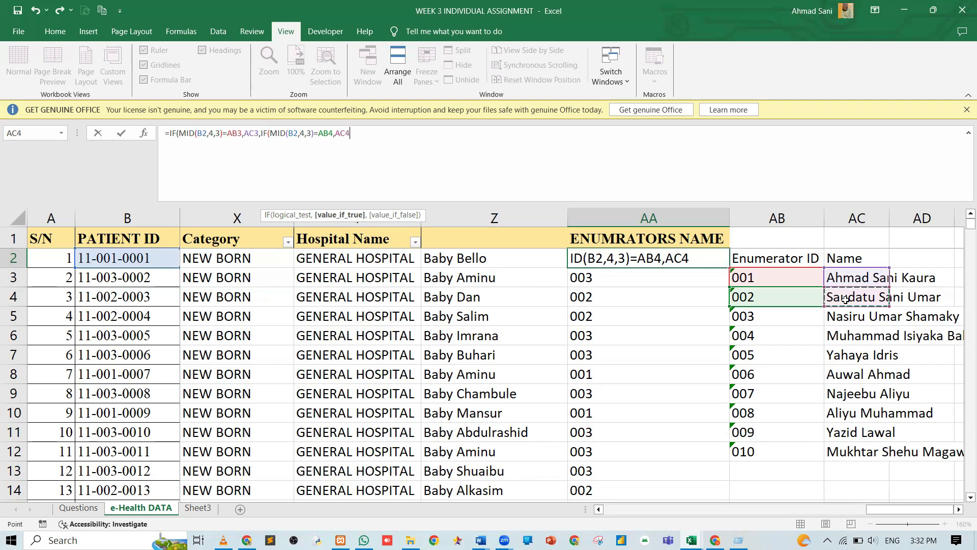
{"action": "type", "text": ")"}
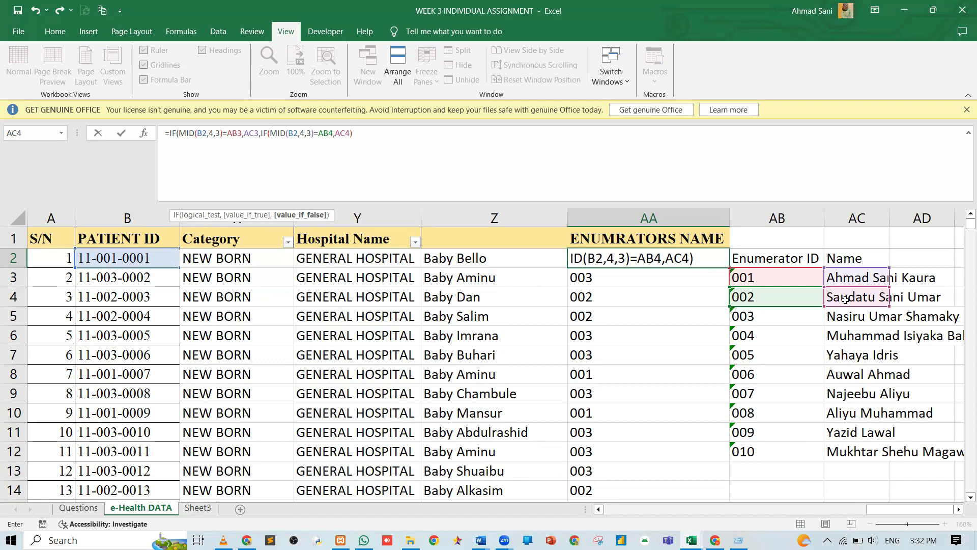
{"action": "key", "text": "BackSpace"}
{"action": "type", "text": ","}
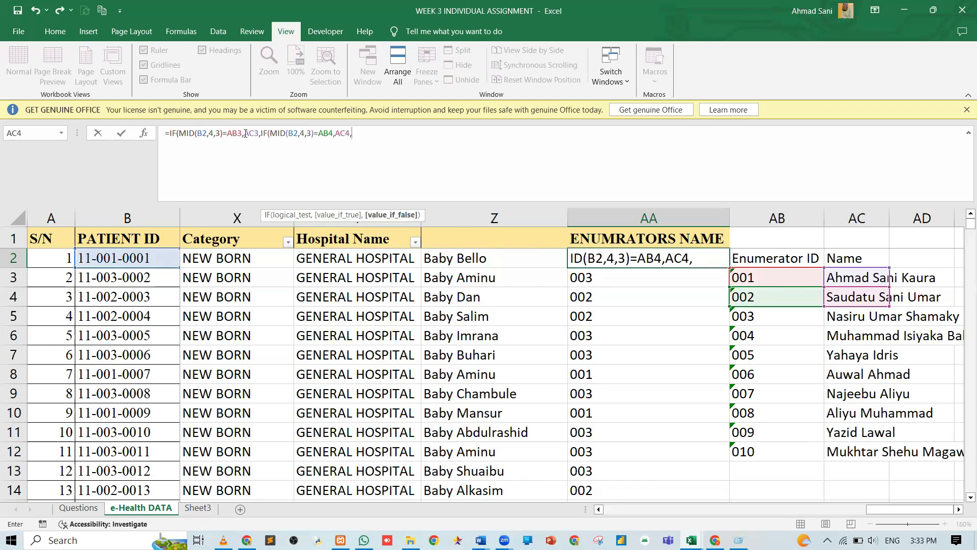
Copy the nested IF(MID(B2,4,3)=AB4,AC4, clause together with its leading comma from the AA2 formula.
{"action": "left_click_drag", "start_coordinate": [181, 133], "coordinate": [227, 131]}
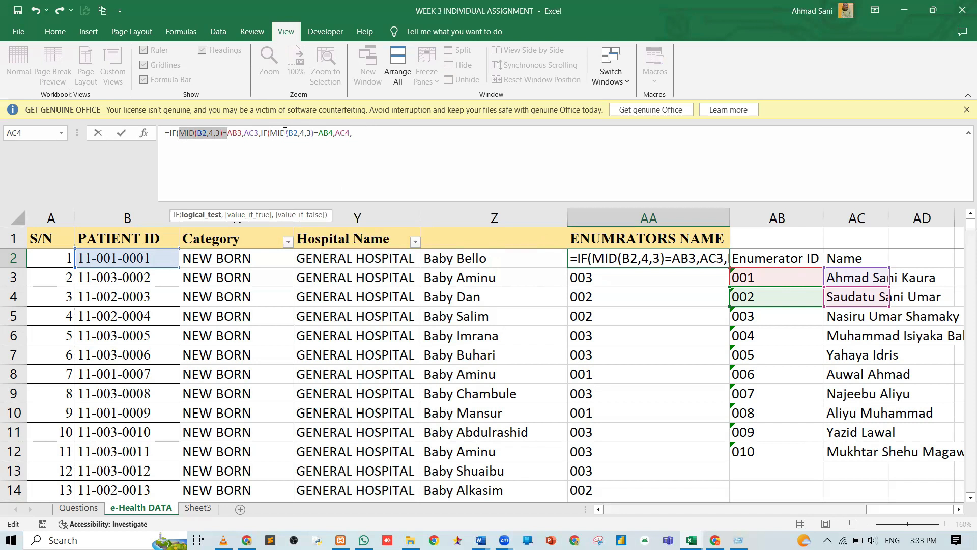
{"action": "left_click_drag", "start_coordinate": [259, 134], "coordinate": [353, 133]}
{"action": "key", "text": "ctrl+c"}
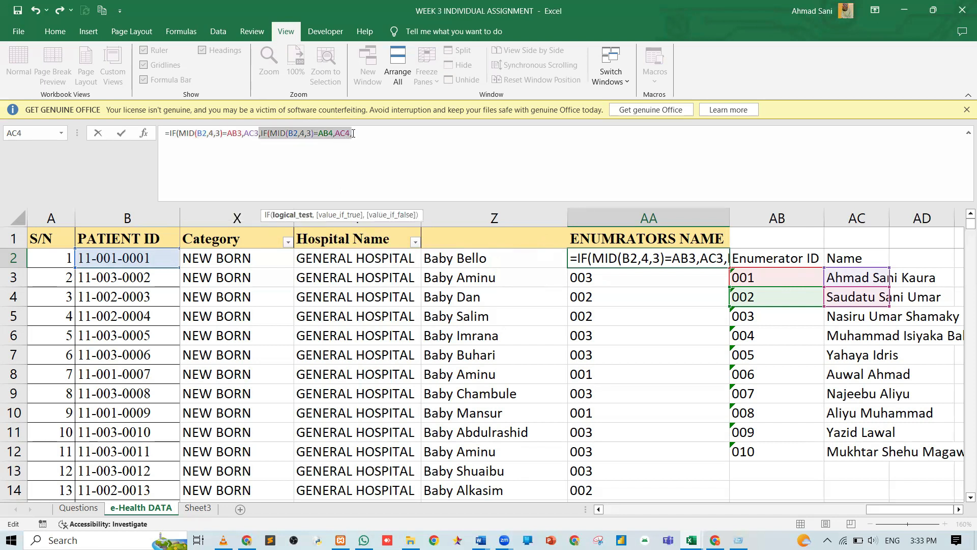
{"action": "left_click", "coordinate": [354, 134]}
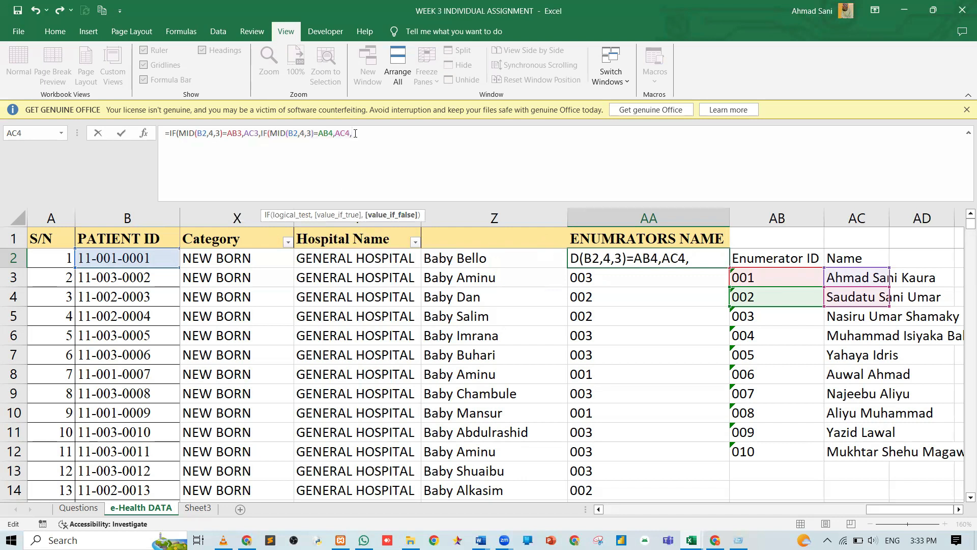
{"action": "key", "text": "ctrl+v"}
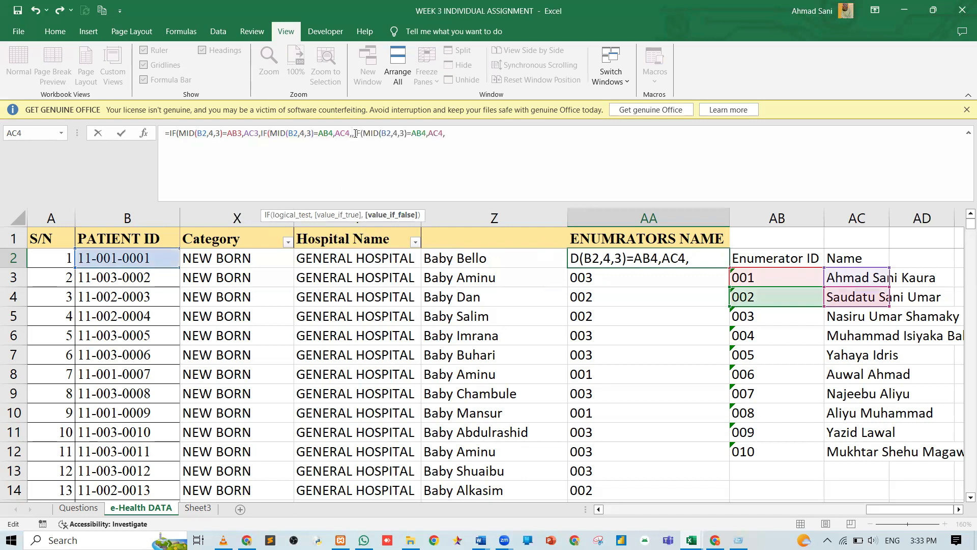
{"action": "key", "text": "ctrl+v"}
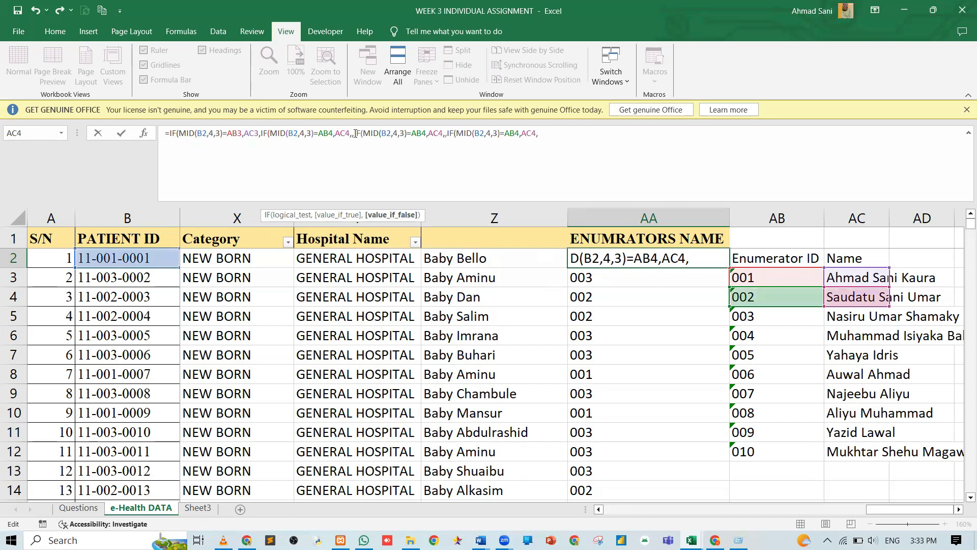
{"action": "key", "text": "ctrl+z"}
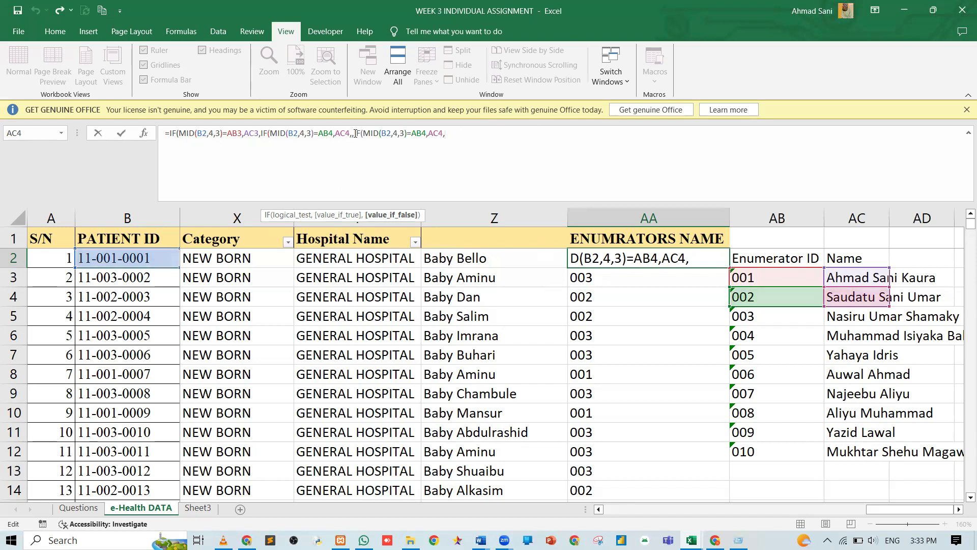
{"action": "key", "text": "ctrl+v"}
{"action": "key", "text": "BackSpace"}
{"action": "key", "text": "BackSpace"}
{"action": "key", "text": "BackSpace"}
{"action": "key", "text": "BackSpace"}
{"action": "key", "text": "BackSpace"}
{"action": "key", "text": "BackSpace"}
{"action": "key", "text": "BackSpace"}
{"action": "key", "text": "BackSpace"}
{"action": "key", "text": "BackSpace"}
{"action": "key", "text": "BackSpace"}
{"action": "key", "text": "BackSpace"}
{"action": "key", "text": "BackSpace"}
{"action": "key", "text": "BackSpace"}
{"action": "key", "text": "BackSpace"}
{"action": "key", "text": "BackSpace"}
{"action": "key", "text": "BackSpace"}
{"action": "key", "text": "BackSpace"}
{"action": "key", "text": "BackSpace"}
{"action": "key", "text": "BackSpace"}
{"action": "key", "text": "BackSpace"}
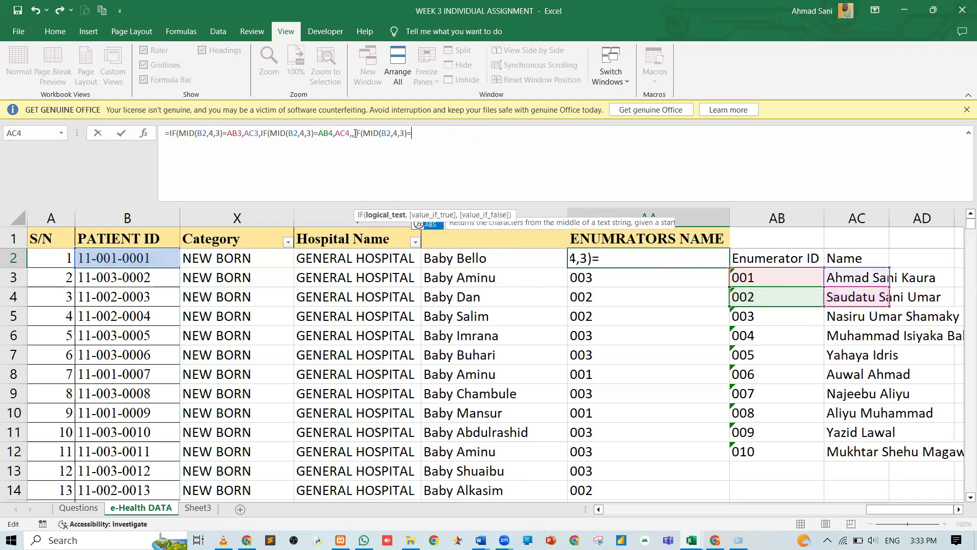
{"action": "key", "text": "BackSpace"}
{"action": "key", "text": "BackSpace"}
{"action": "key", "text": "BackSpace"}
{"action": "key", "text": "BackSpace"}
{"action": "key", "text": "BackSpace"}
{"action": "key", "text": "BackSpace"}
{"action": "key", "text": "BackSpace"}
{"action": "key", "text": "BackSpace"}
{"action": "key", "text": "BackSpace"}
{"action": "key", "text": "BackSpace"}
{"action": "key", "text": "BackSpace"}
{"action": "key", "text": "BackSpace"}
{"action": "key", "text": "BackSpace"}
{"action": "key", "text": "BackSpace"}
{"action": "key", "text": "BackSpace"}
Paste the copied clause in place of the trailing comma after AC4 and change its references to AB5 and AC5.
{"action": "key", "text": "BackSpace"}
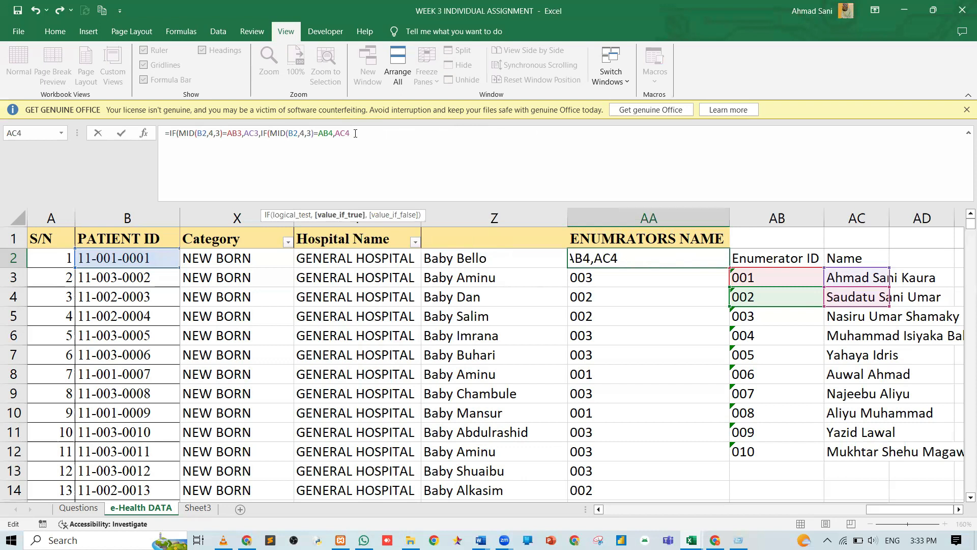
{"action": "type", "text": "IF(MID(B2,4,3)=AB4,AC4,"}
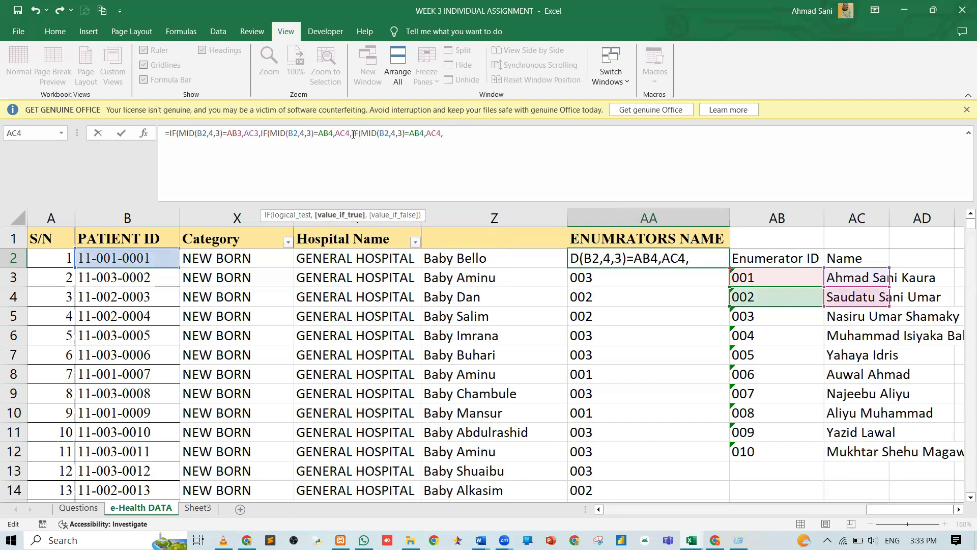
{"action": "left_click", "coordinate": [425, 133]}
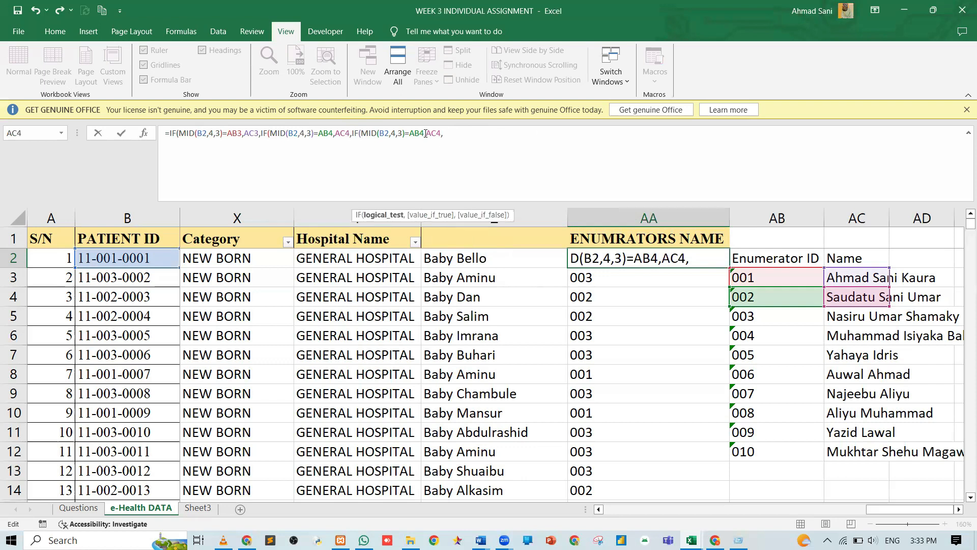
{"action": "key", "text": "BackSpace"}
{"action": "type", "text": "5"}
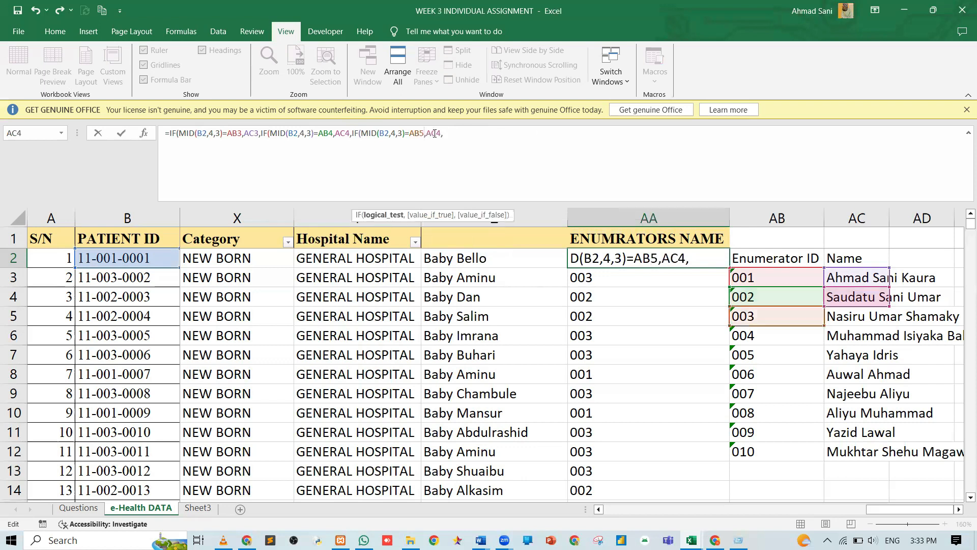
{"action": "left_click", "coordinate": [441, 133]}
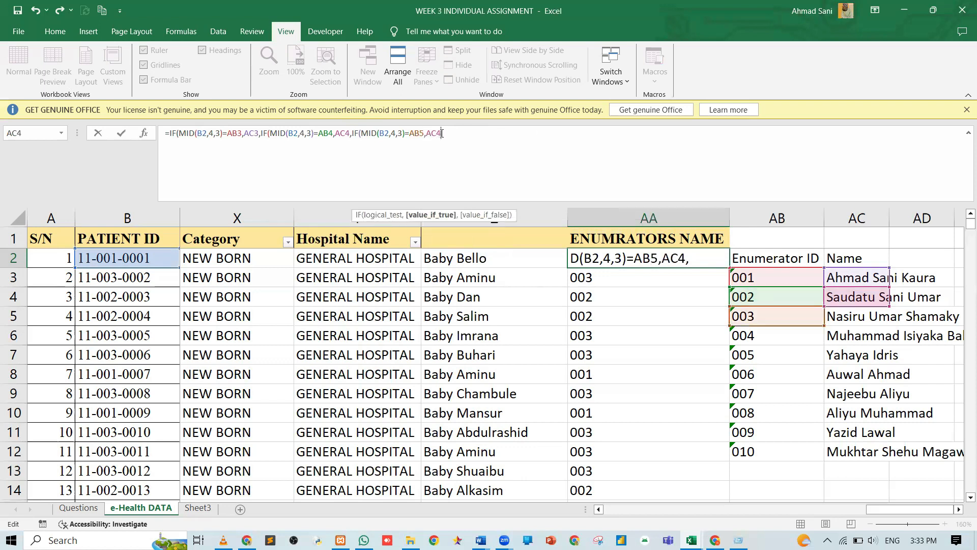
{"action": "key", "text": "BackSpace"}
{"action": "type", "text": "5"}
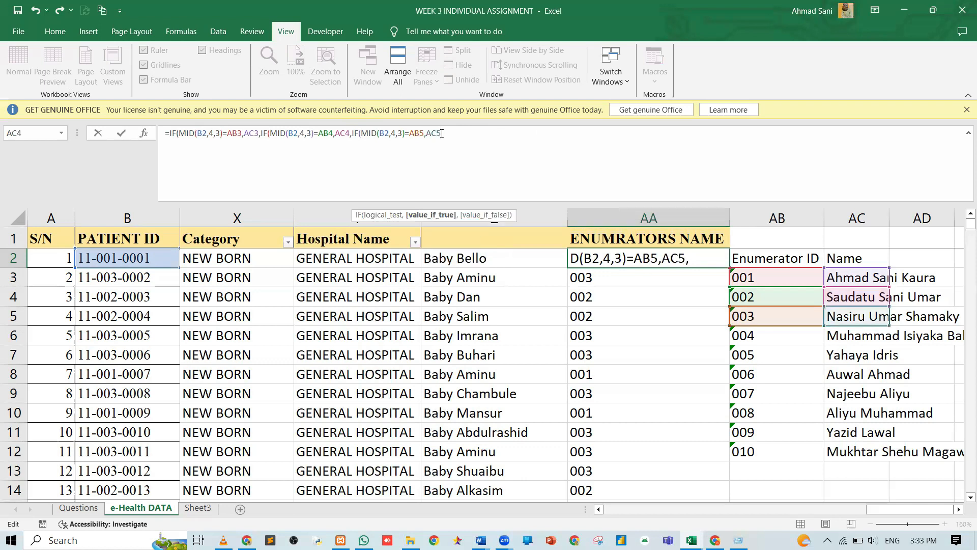
Add a fourth copy of the IF clause after AC5, remove the duplicate comma, and change its references to AB6 and AC6.
{"action": "type", "text": ","}
{"action": "type", "text": "IF(MID(B2,4,3)=AB4,AC4,"}
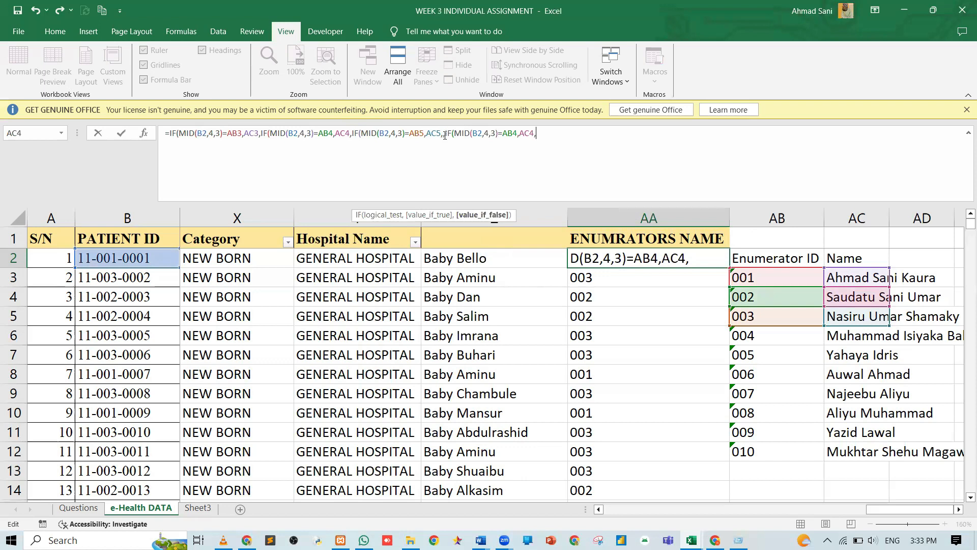
{"action": "left_click", "coordinate": [445, 134]}
{"action": "key", "text": "BackSpace"}
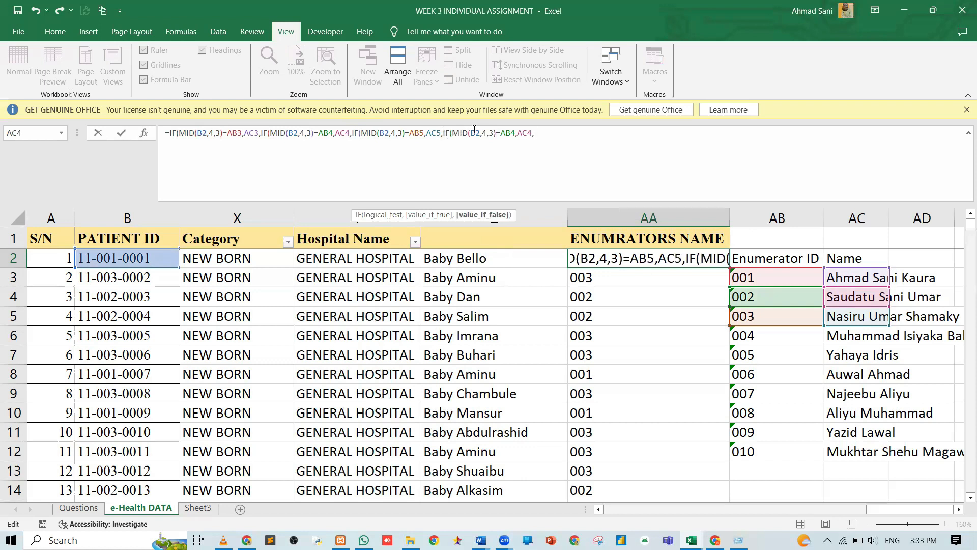
{"action": "left_click", "coordinate": [516, 134]}
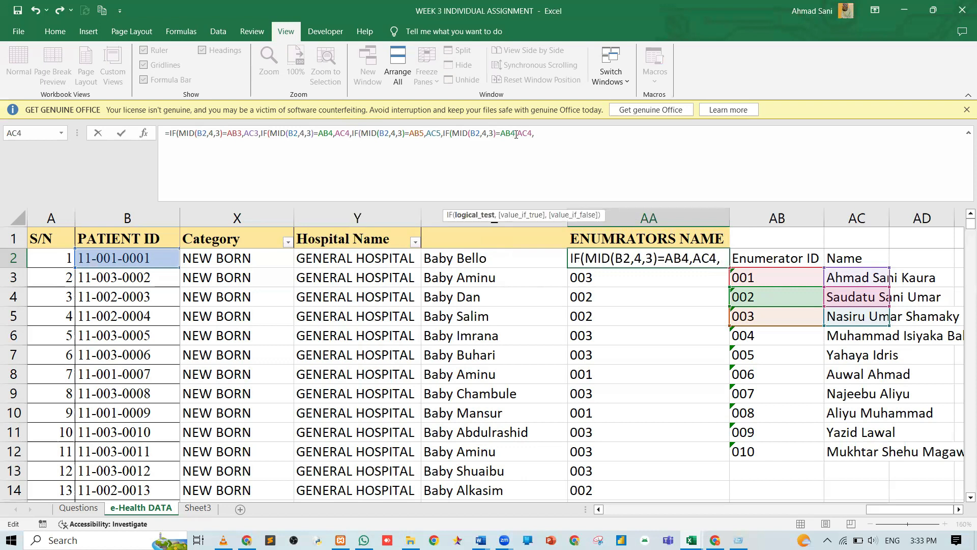
{"action": "key", "text": "BackSpace"}
{"action": "type", "text": "6"}
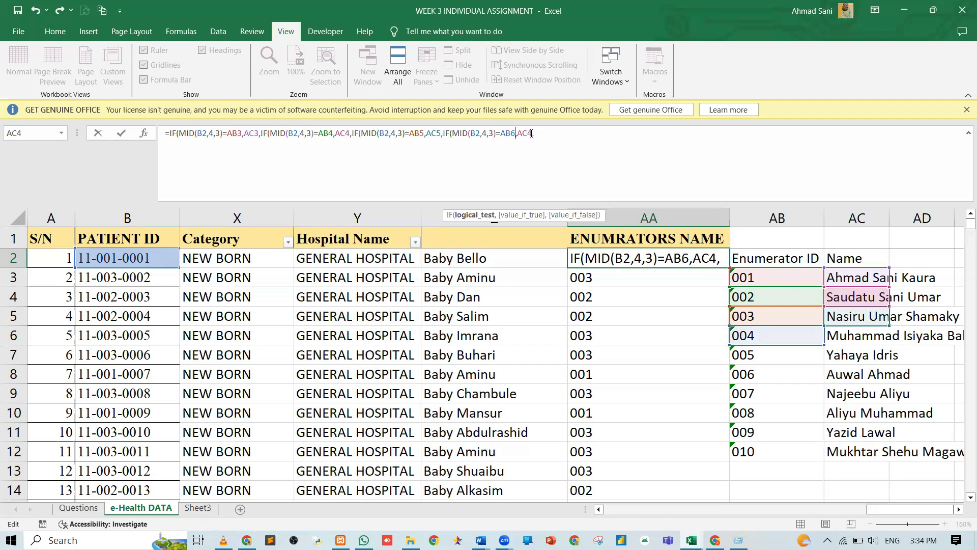
{"action": "left_click", "coordinate": [531, 133]}
{"action": "key", "text": "BackSpace"}
{"action": "type", "text": "6"}
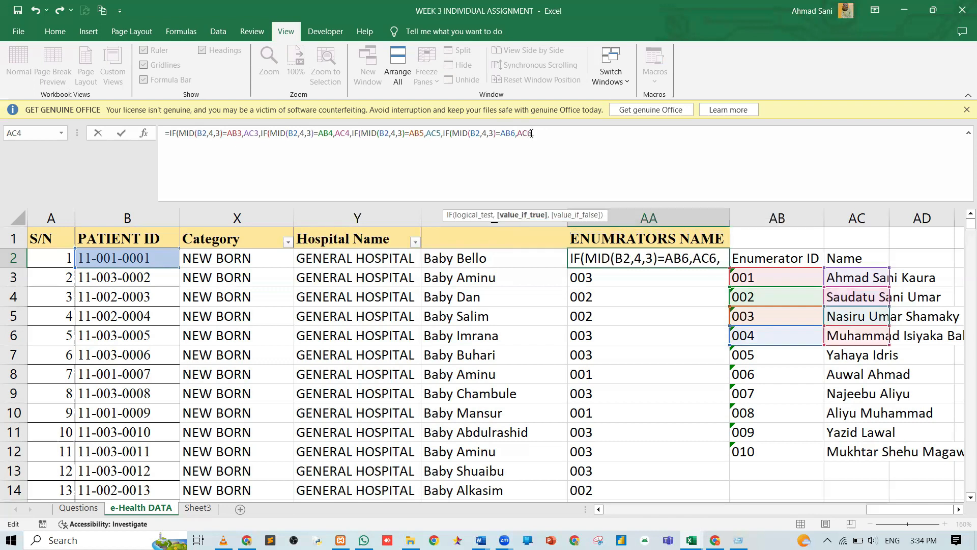
Paste a fifth copy of the IF clause after AC6 in the AA2 formula and change its references to AB7 and AC7.
{"action": "left_click", "coordinate": [551, 132]}
{"action": "type", "text": "IF(MID(B2,4,3)=AB4,AC4,"}
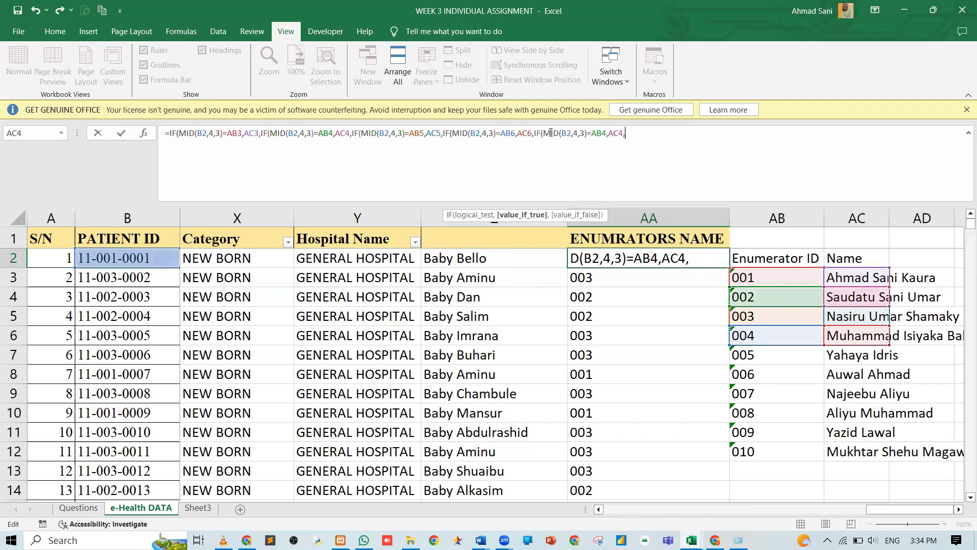
{"action": "left_click", "coordinate": [607, 132]}
{"action": "key", "text": "BackSpace"}
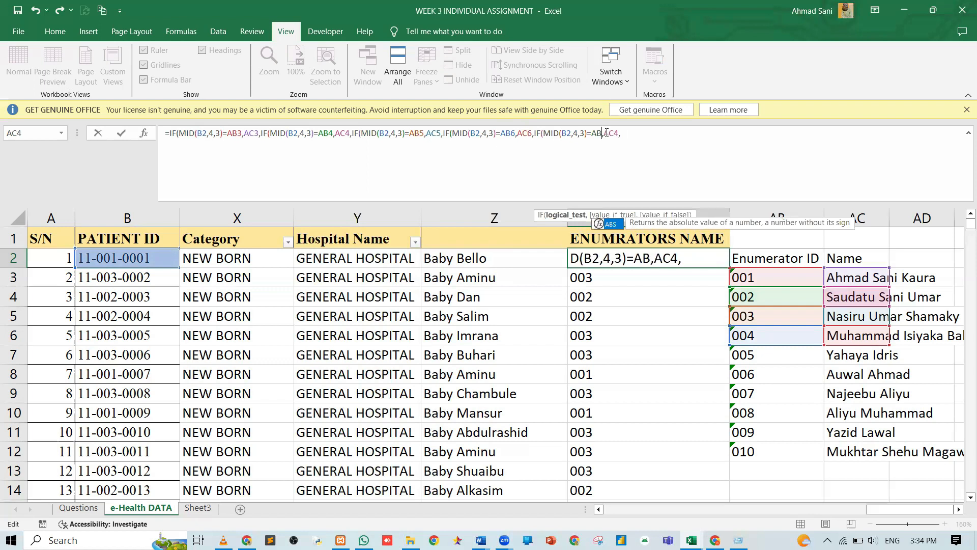
{"action": "type", "text": "7"}
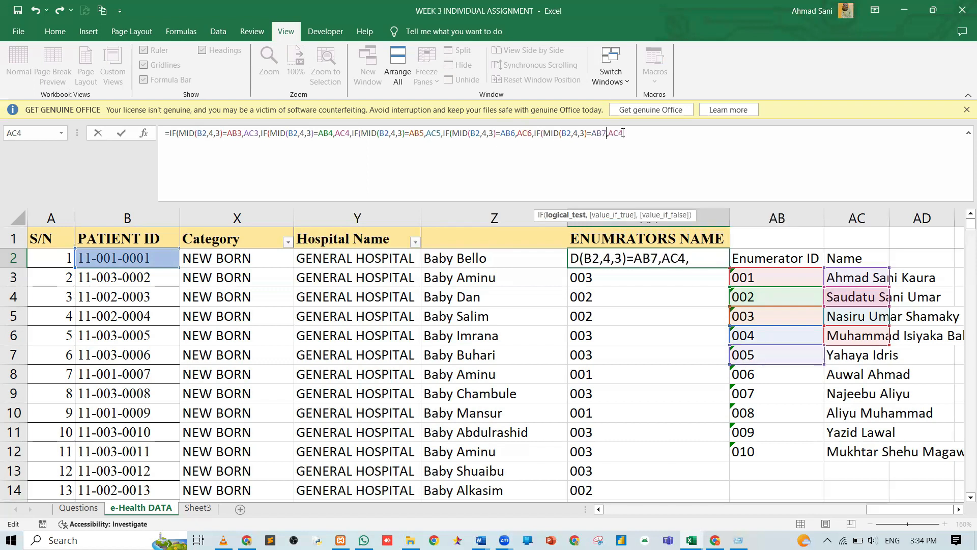
{"action": "key", "text": "BackSpace"}
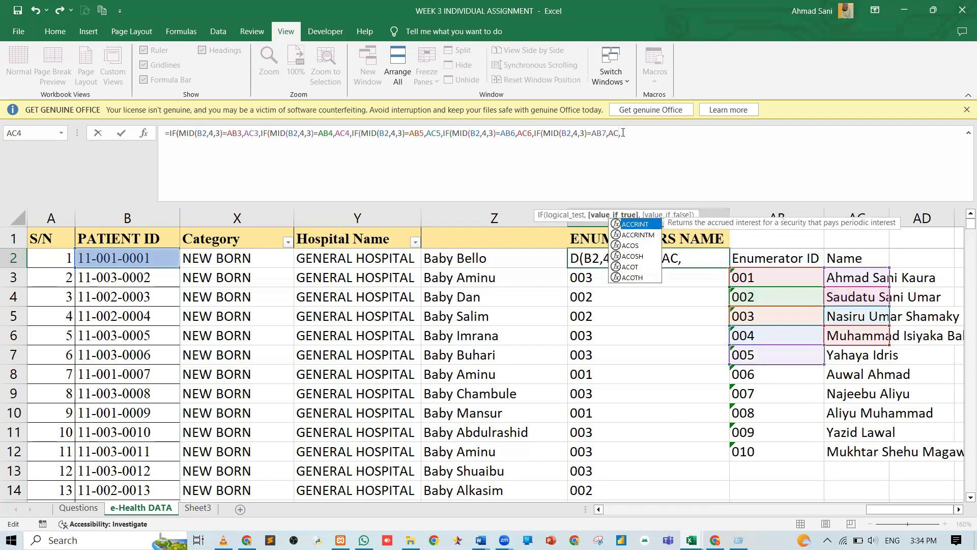
{"action": "type", "text": "7"}
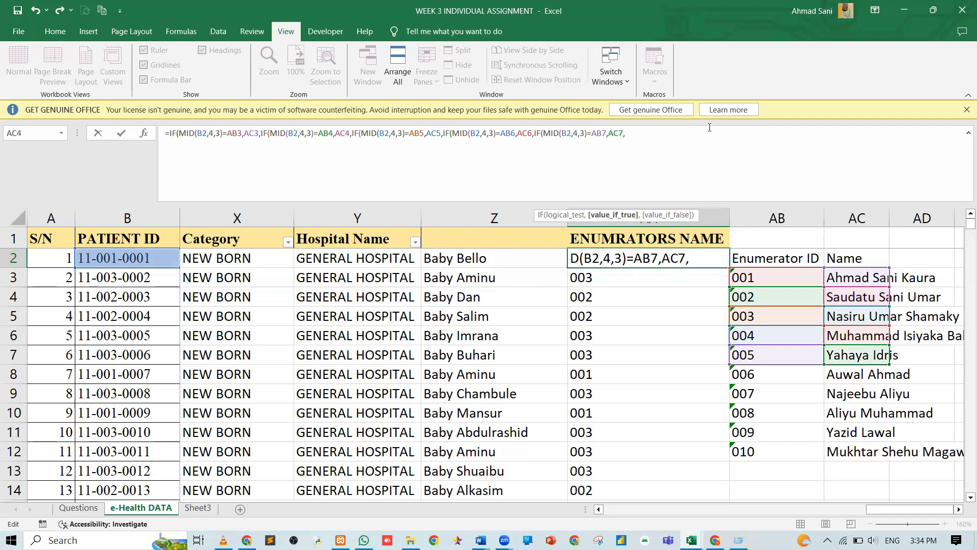
Add a sixth copy of the IF clause after AC7, remove the duplicate comma, and change its references to AB8 and AC8.
{"action": "type", "text": "IF(MID(B2,4,3)=AB4,AC4,"}
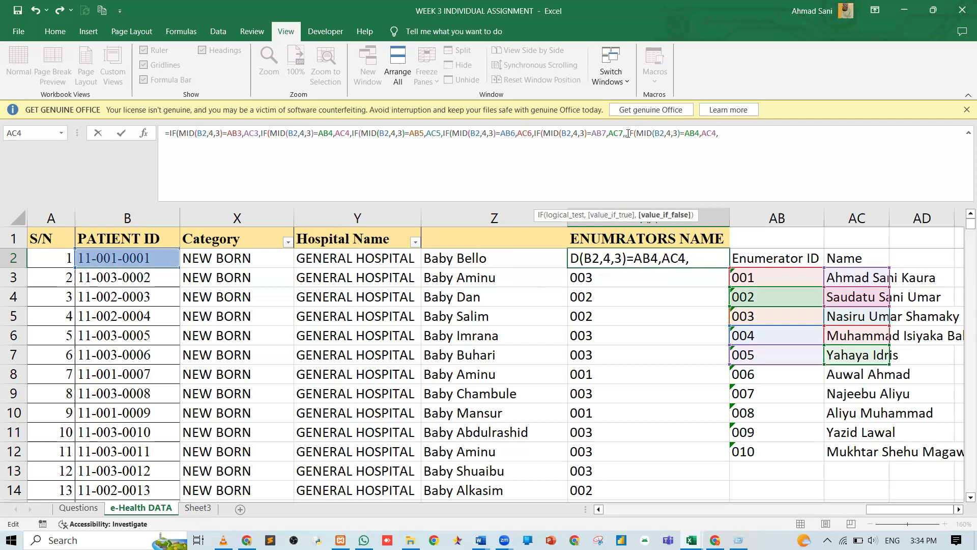
{"action": "left_click", "coordinate": [628, 133]}
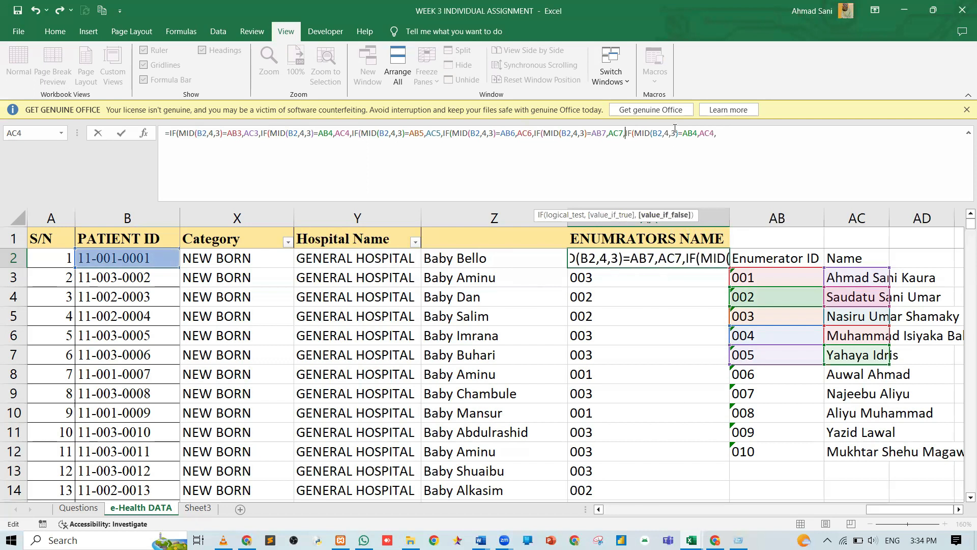
{"action": "left_click", "coordinate": [697, 133]}
{"action": "key", "text": "BackSpace"}
{"action": "type", "text": "8"}
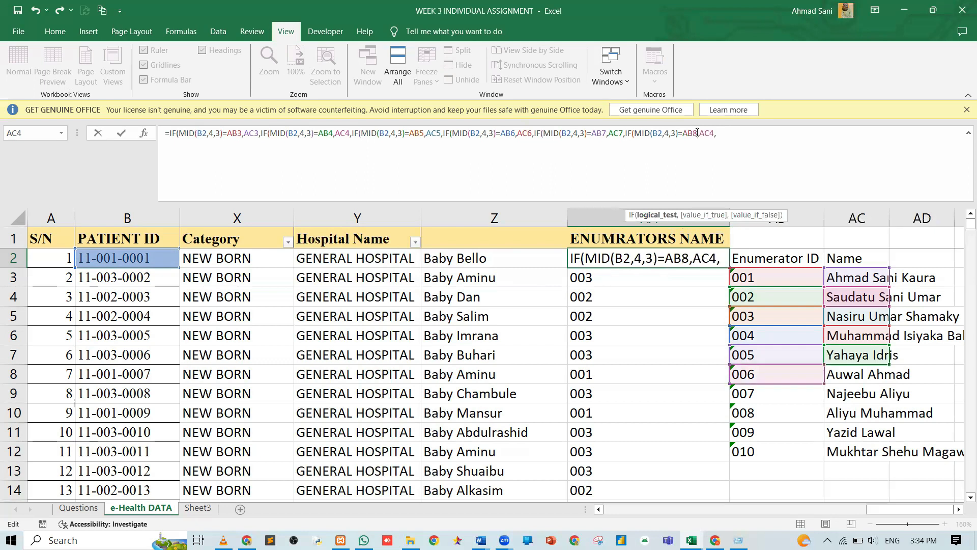
{"action": "left_click", "coordinate": [714, 133]}
{"action": "key", "text": "BackSpace"}
{"action": "type", "text": "8"}
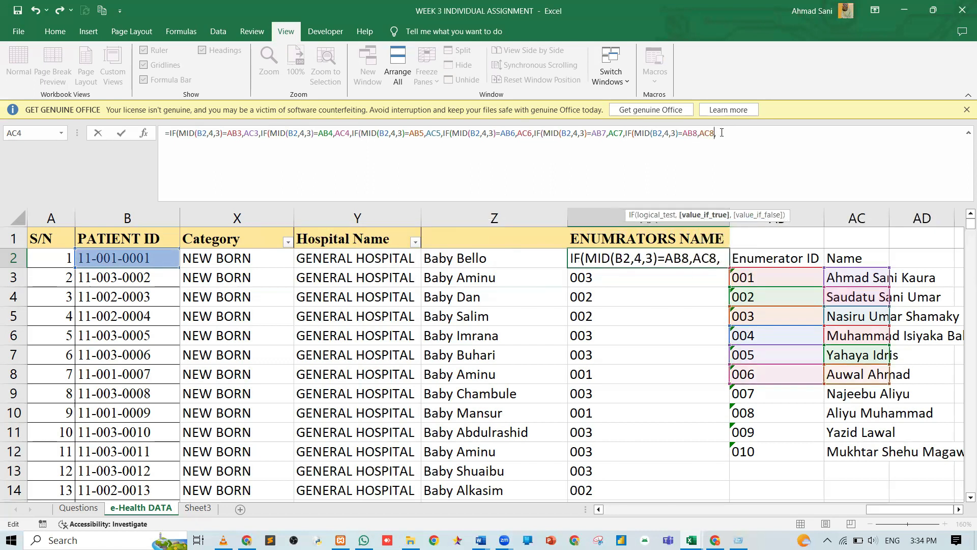
Add a seventh copy of the IF clause after AC8, remove the duplicate comma, and change its references to AB9 and AC9.
{"action": "type", "text": ",IF(MID(B2,4,3)=AB4,AC4,"}
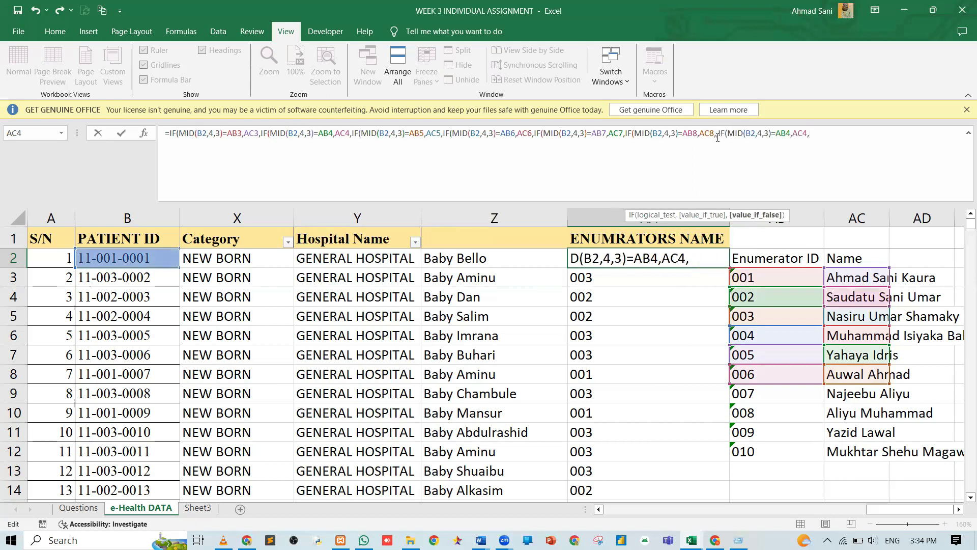
{"action": "key", "text": "BackSpace"}
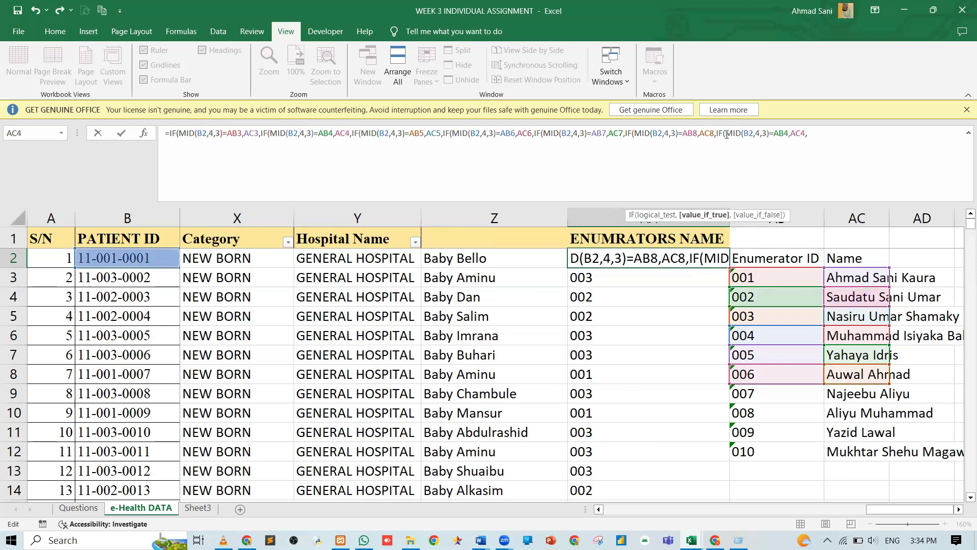
{"action": "left_click", "coordinate": [787, 133]}
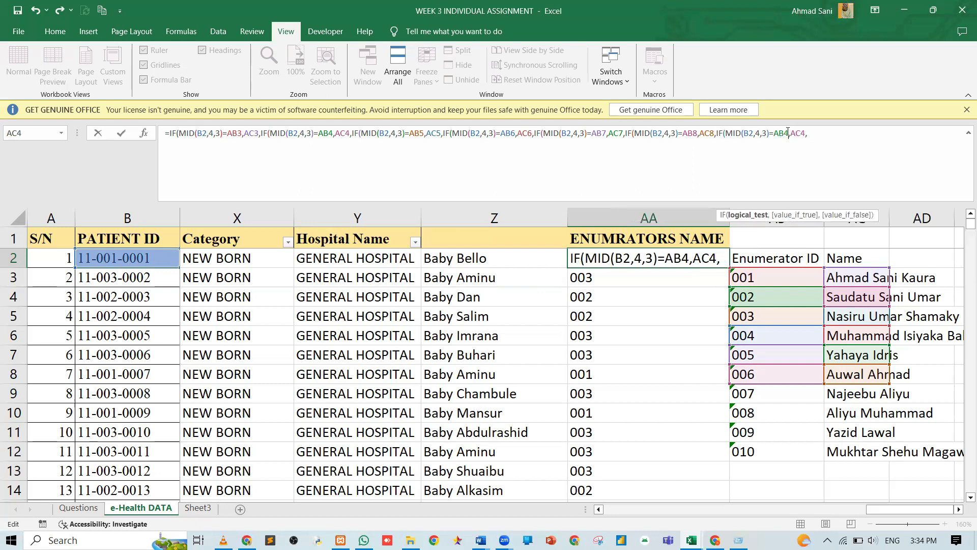
{"action": "key", "text": "BackSpace"}
{"action": "type", "text": "9"}
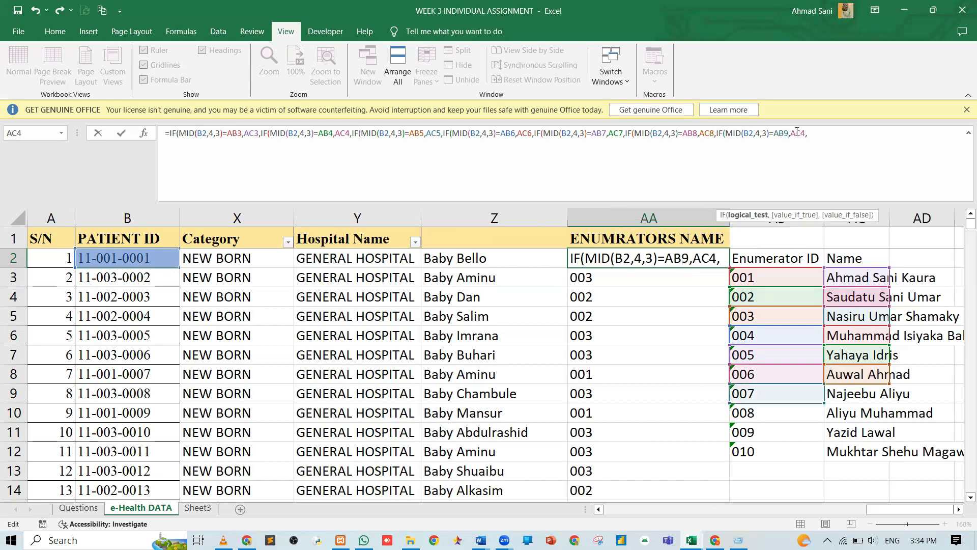
{"action": "left_click", "coordinate": [804, 133]}
{"action": "key", "text": "BackSpace"}
{"action": "type", "text": "9"}
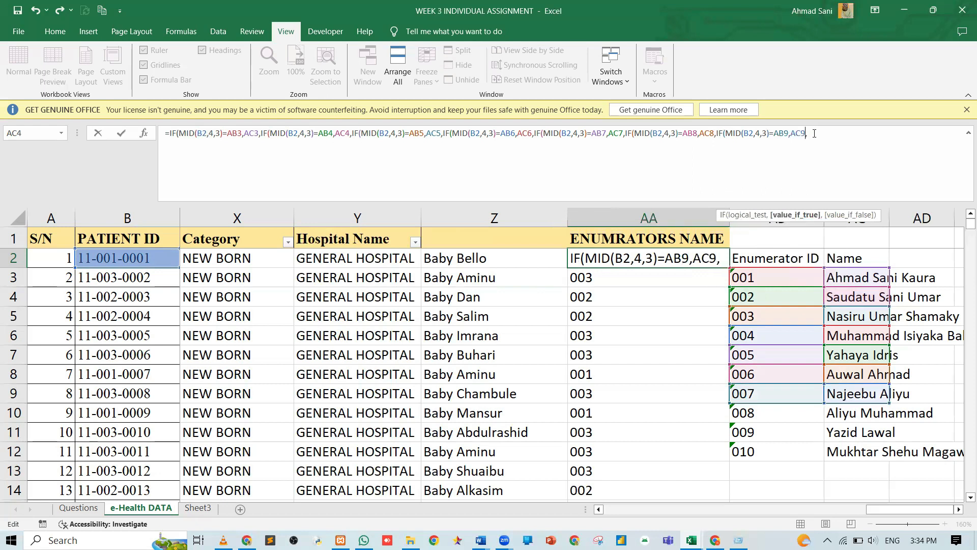
Add an eighth copy of the IF clause after AC9 and change its references to AB10 and AC10.
{"action": "left_click", "coordinate": [814, 132]}
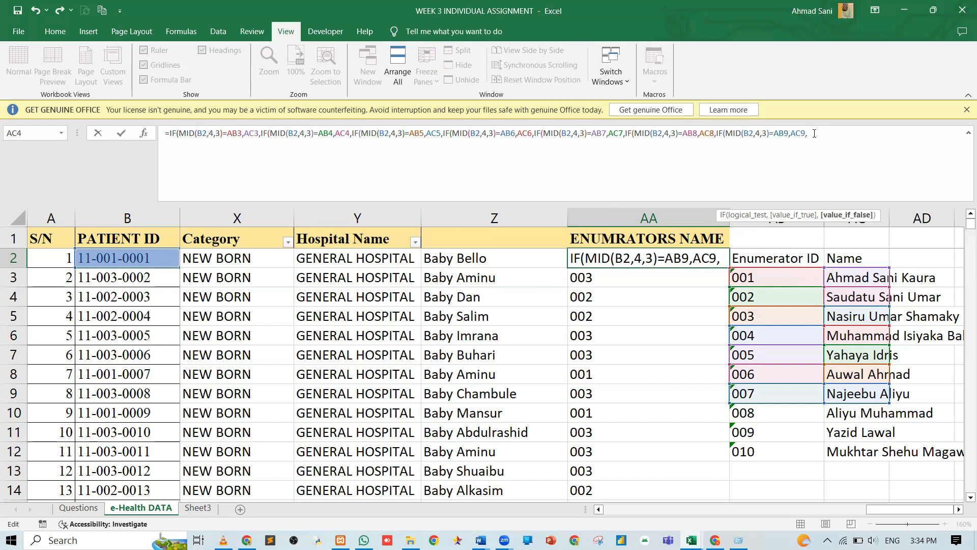
{"action": "type", "text": "IF(MID(B2,4,3)=AB4,AC4,"}
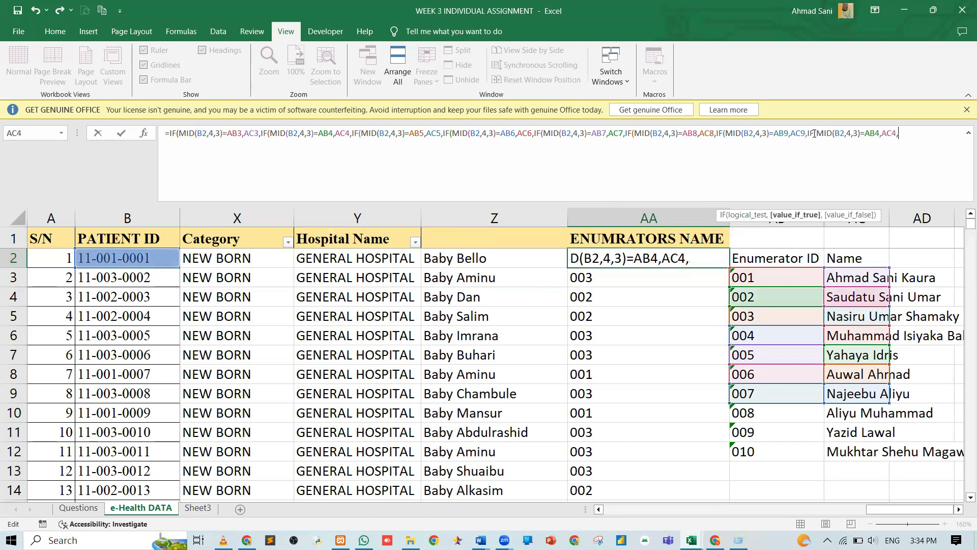
{"action": "left_click", "coordinate": [878, 132]}
{"action": "key", "text": "BackSpace"}
{"action": "type", "text": "10"}
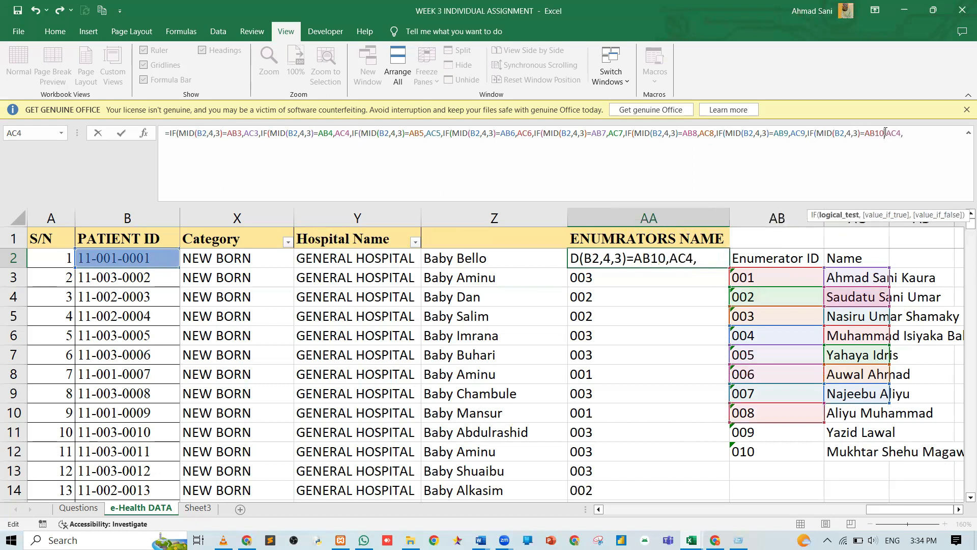
{"action": "left_click", "coordinate": [900, 132]}
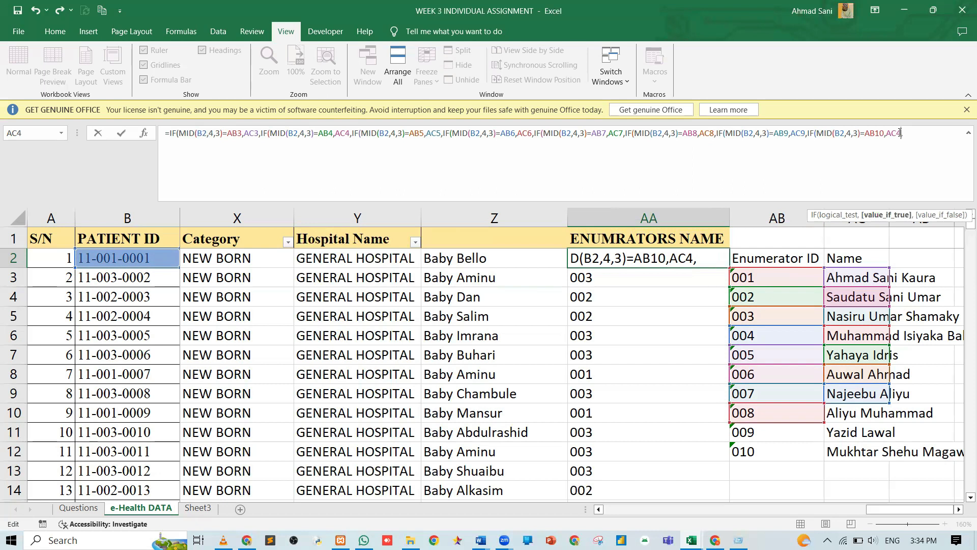
{"action": "key", "text": "BackSpace"}
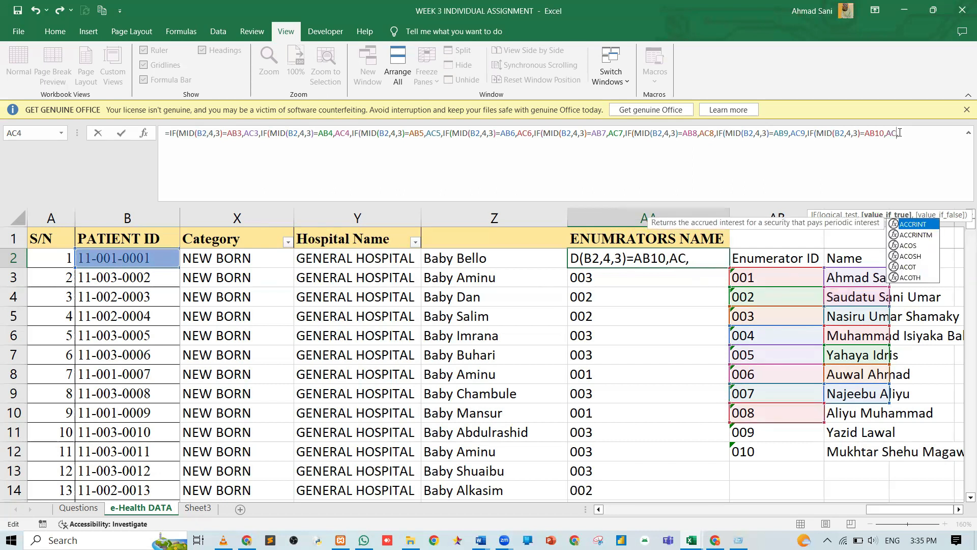
{"action": "type", "text": "10"}
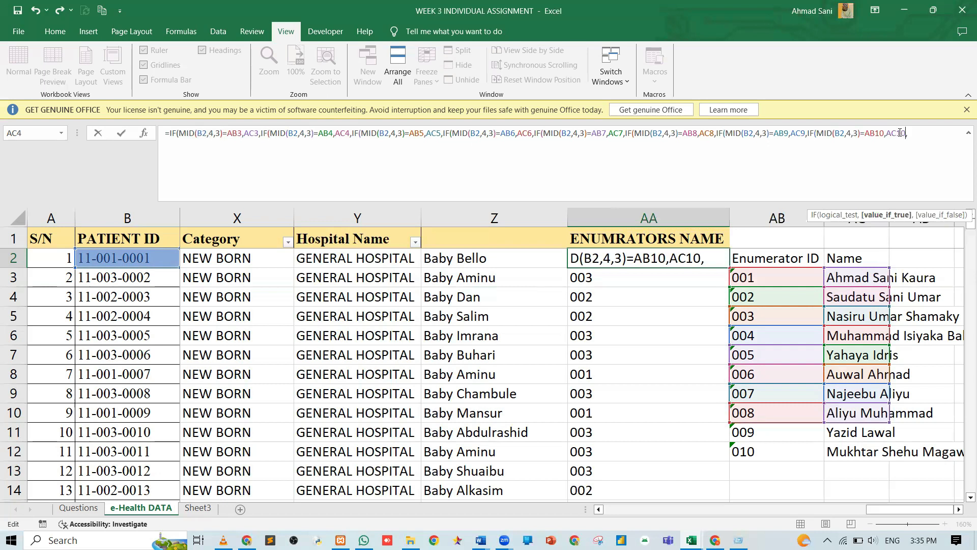
Add a ninth copy of the IF clause after AC10, remove the duplicate comma, and change its references to AB11 and AC11.
{"action": "left_click", "coordinate": [910, 132]}
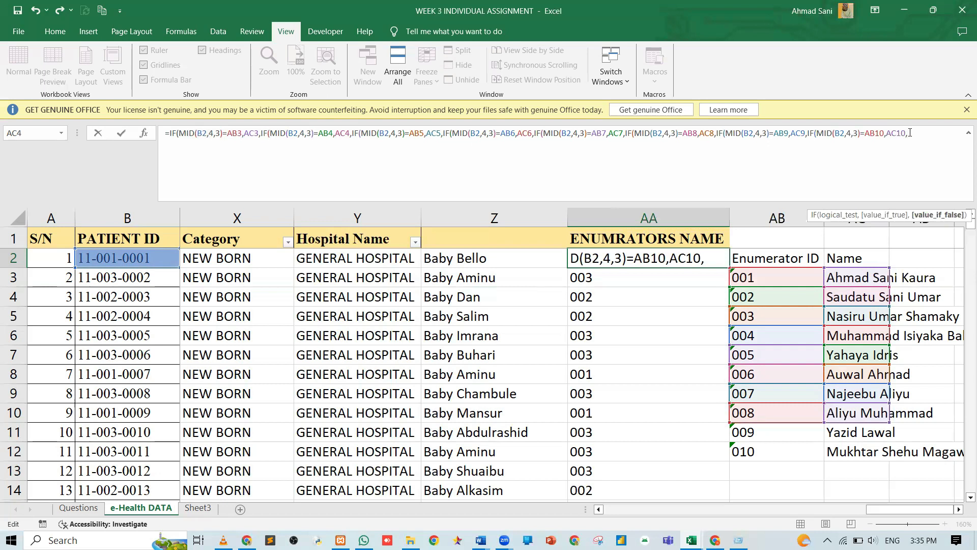
{"action": "type", "text": "IF(MID(B2,4,3)=AB4,AC4,"}
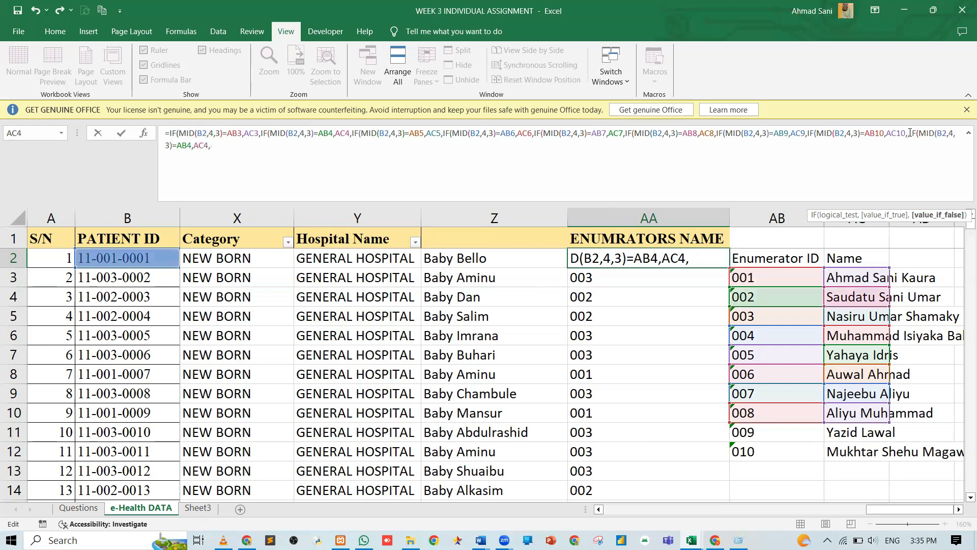
{"action": "left_click", "coordinate": [910, 132]}
{"action": "key", "text": "Right"}
{"action": "key", "text": "Right"}
{"action": "key", "text": "Right"}
{"action": "key", "text": "Right"}
{"action": "key", "text": "Right"}
{"action": "key", "text": "Right"}
{"action": "key", "text": "Right"}
{"action": "key", "text": "Right"}
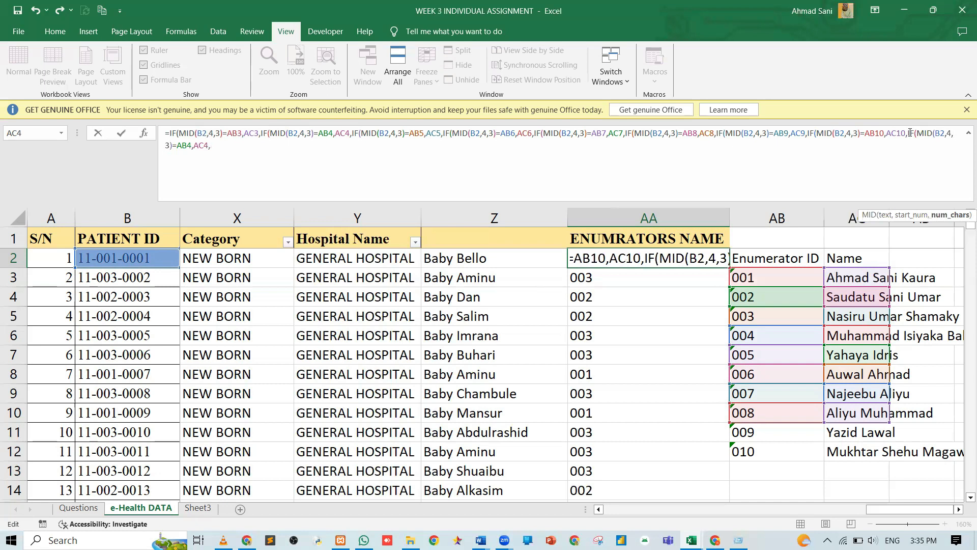
{"action": "key", "text": "Right"}
{"action": "key", "text": "Right"}
{"action": "key", "text": "Right"}
{"action": "key", "text": "Right"}
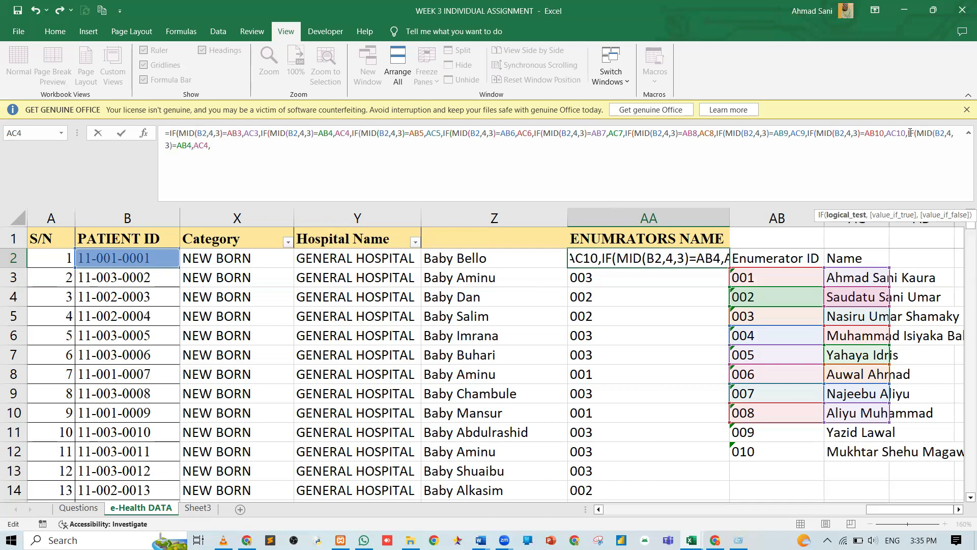
{"action": "key", "text": "Delete"}
{"action": "type", "text": "11"}
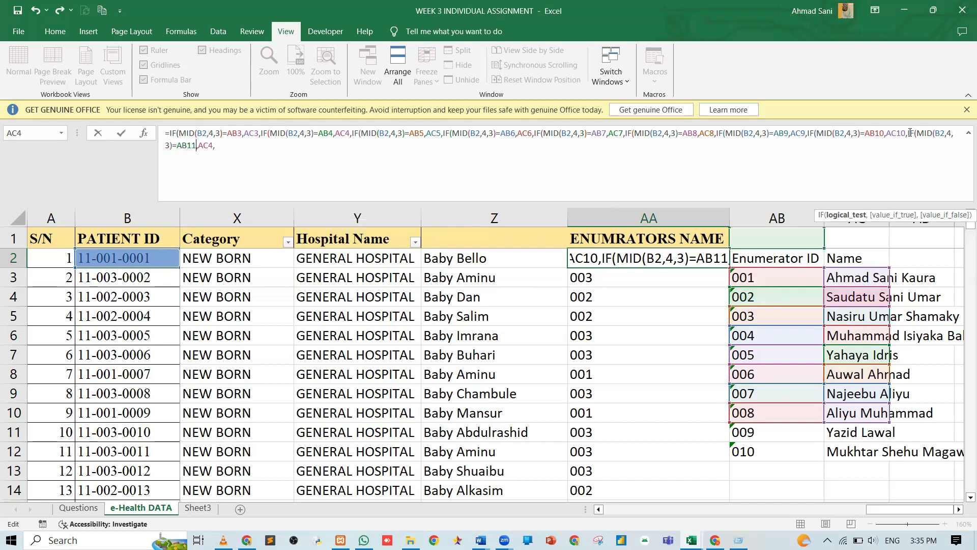
{"action": "key", "text": "Right"}
{"action": "key", "text": "BackSpace"}
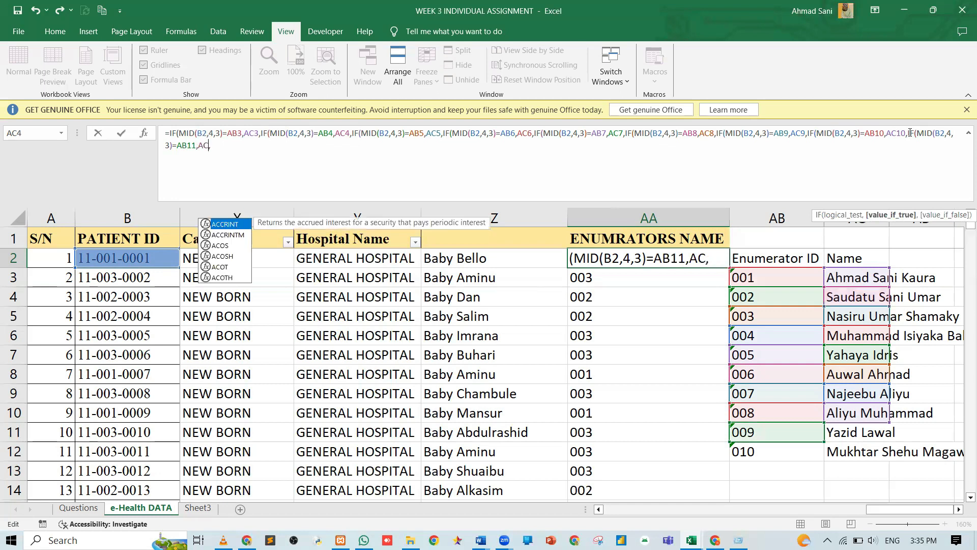
{"action": "type", "text": "11,"}
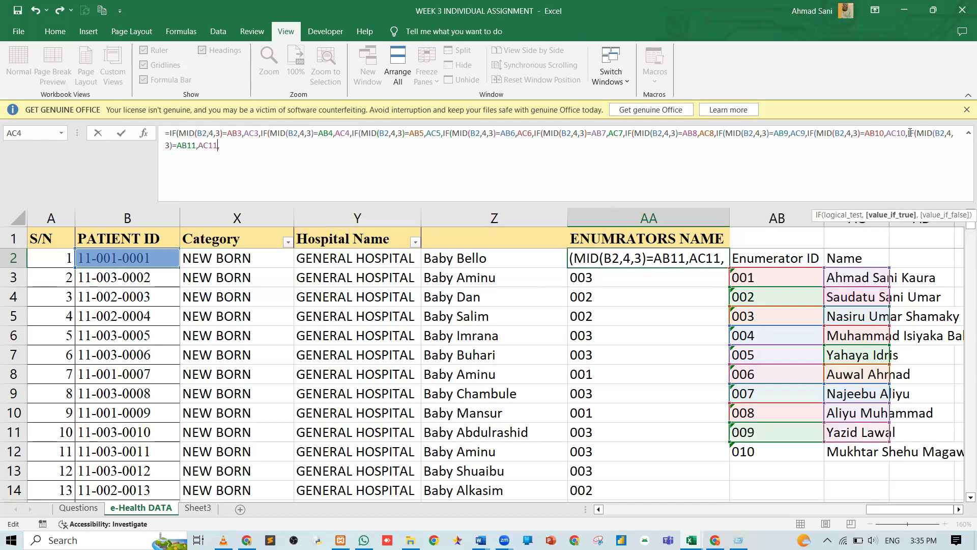
Add a tenth copy of the IF clause after AC11, remove the duplicate comma, and change its references to AB12 and AC12.
{"action": "key", "text": "Right"}
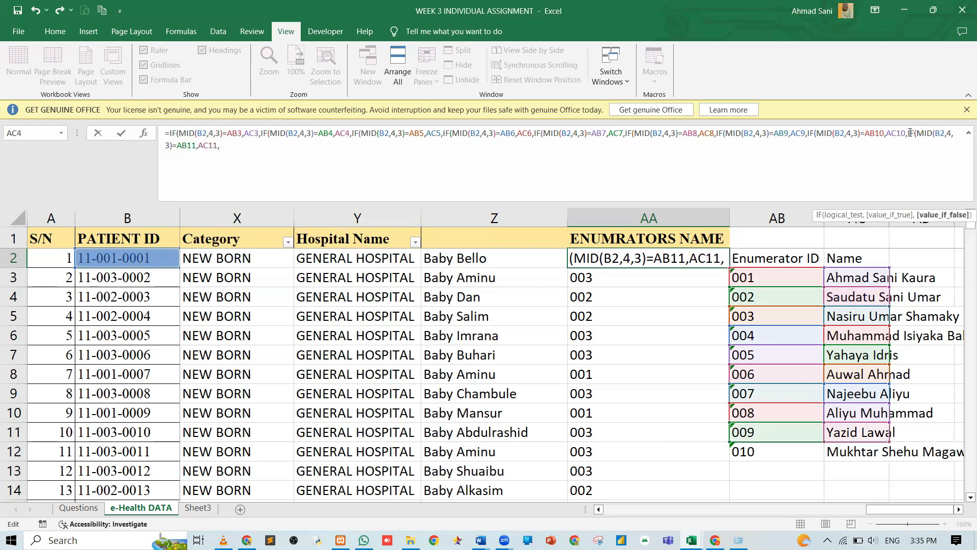
{"action": "type", "text": ",IF(MID(B2,4,3)=AB4,AC4,"}
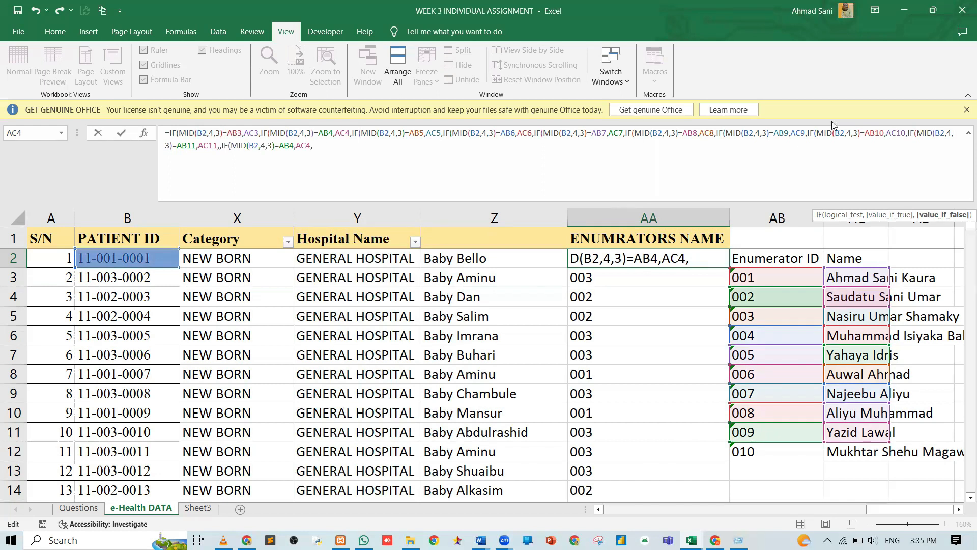
{"action": "left_click", "coordinate": [221, 146]}
{"action": "key", "text": "BackSpace"}
{"action": "key", "text": "Right"}
{"action": "key", "text": "Right"}
{"action": "key", "text": "Right"}
{"action": "key", "text": "Right"}
{"action": "key", "text": "Right"}
{"action": "key", "text": "Right"}
{"action": "key", "text": "Right"}
{"action": "key", "text": "Right"}
{"action": "key", "text": "Right"}
{"action": "key", "text": "Right"}
{"action": "key", "text": "Right"}
{"action": "key", "text": "Right"}
{"action": "key", "text": "Right"}
{"action": "key", "text": "Right"}
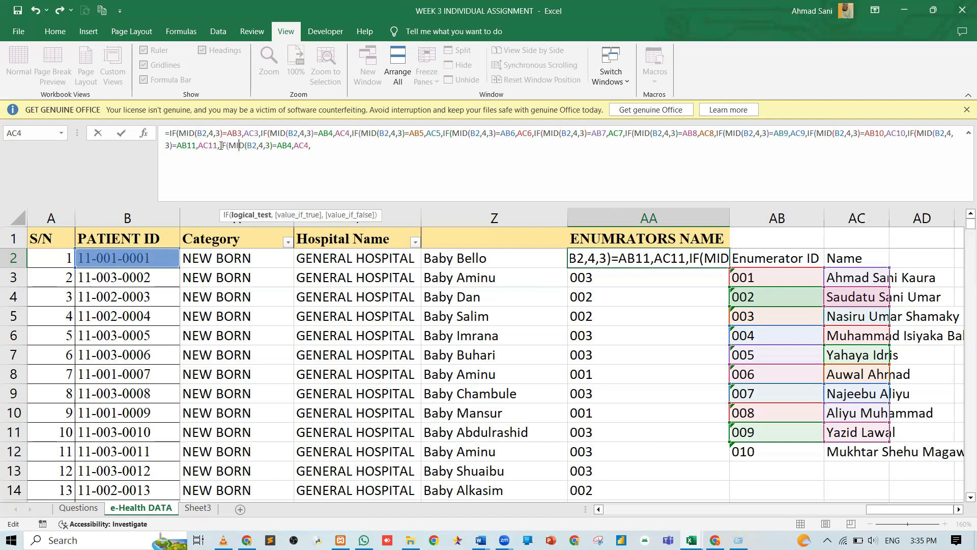
{"action": "key", "text": "Right"}
{"action": "key", "text": "Right"}
{"action": "key", "text": "BackSpace"}
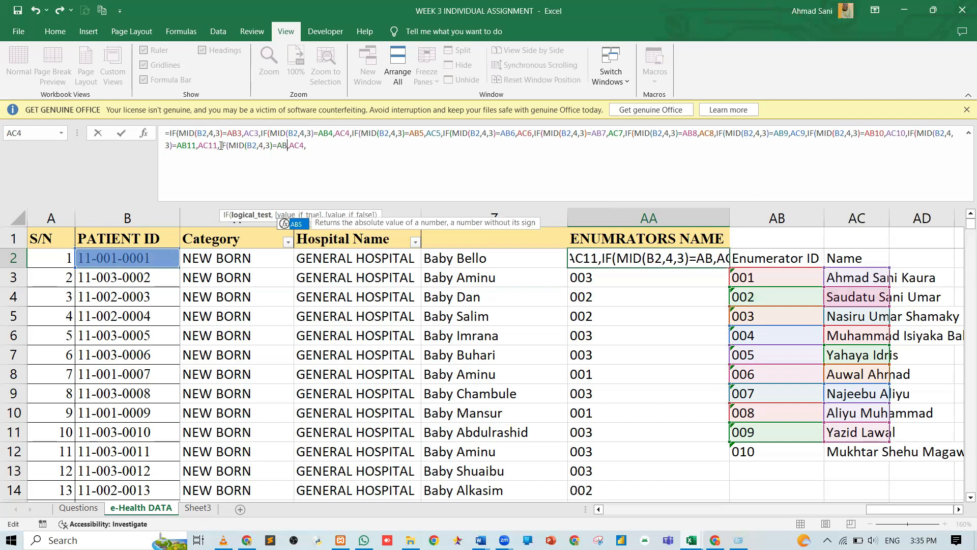
{"action": "type", "text": "12"}
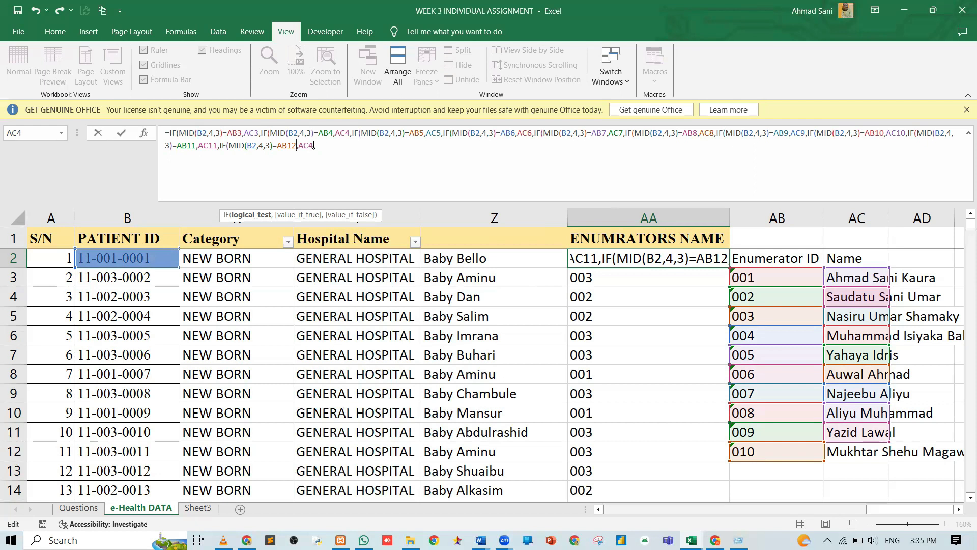
{"action": "left_click", "coordinate": [314, 145]}
{"action": "key", "text": "BackSpace"}
{"action": "type", "text": "12,"}
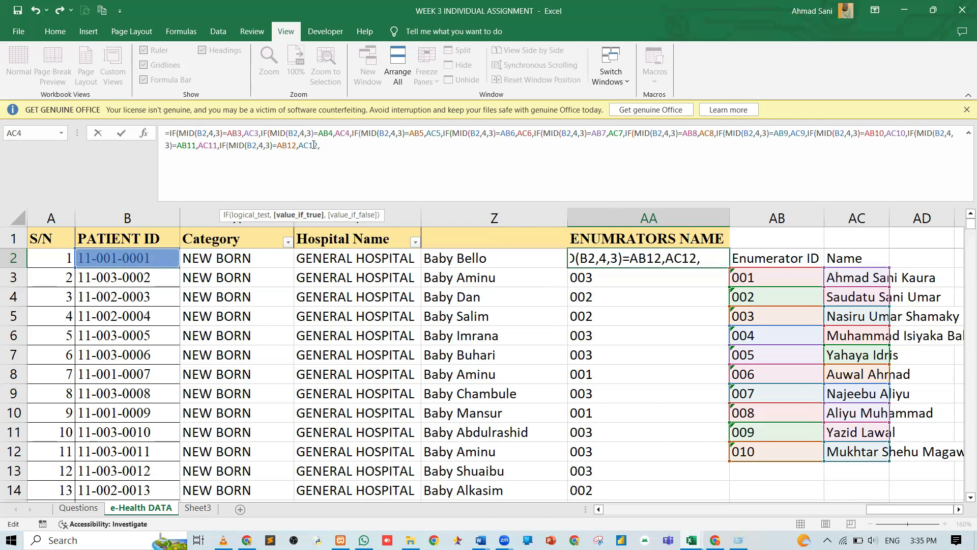
Finish the nested IF formula in AA2 with an empty string as the last false value and accept the proposed closing-parenthesis correction.
{"action": "key", "text": "End"}
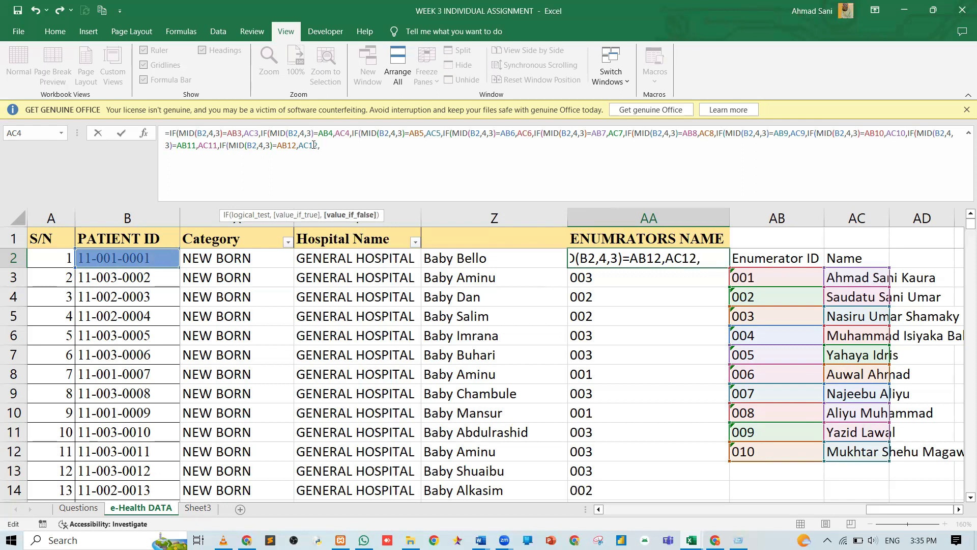
{"action": "type", "text": "\"\""}
{"action": "key", "text": "Return"}
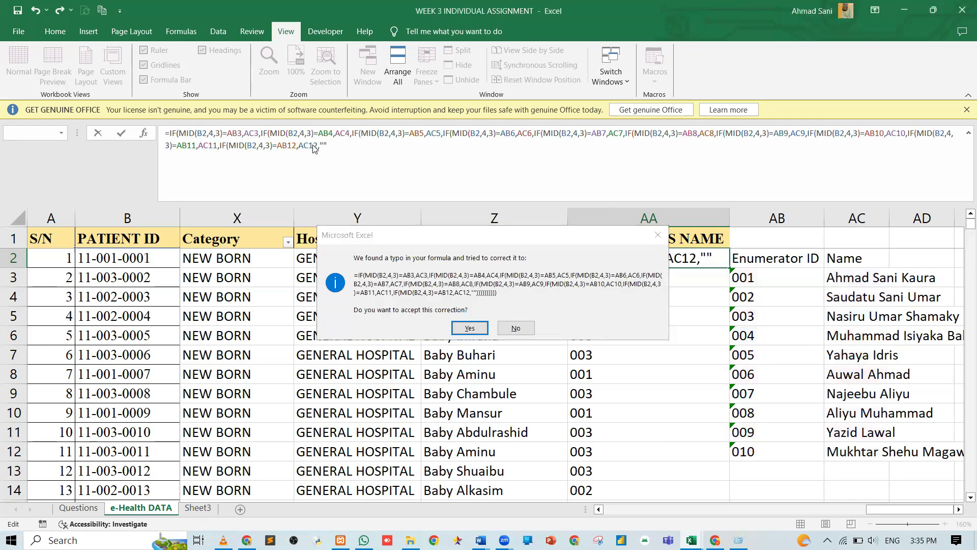
{"action": "key", "text": "Return"}
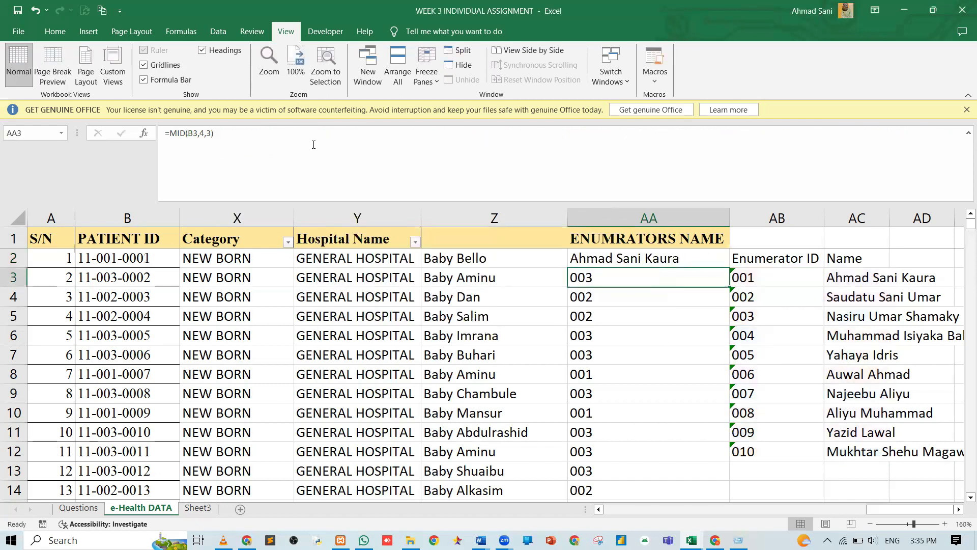
Fill the AA2 formula down the ENUMRATORS NAME column and compare the cell references in AA2 and AA3.
{"action": "key", "text": "Up"}
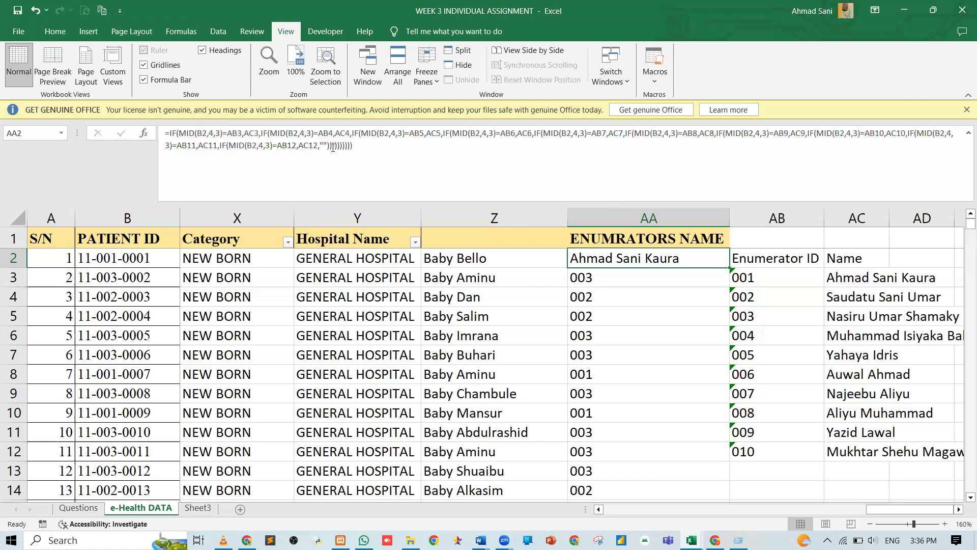
{"action": "double_click", "coordinate": [731, 267]}
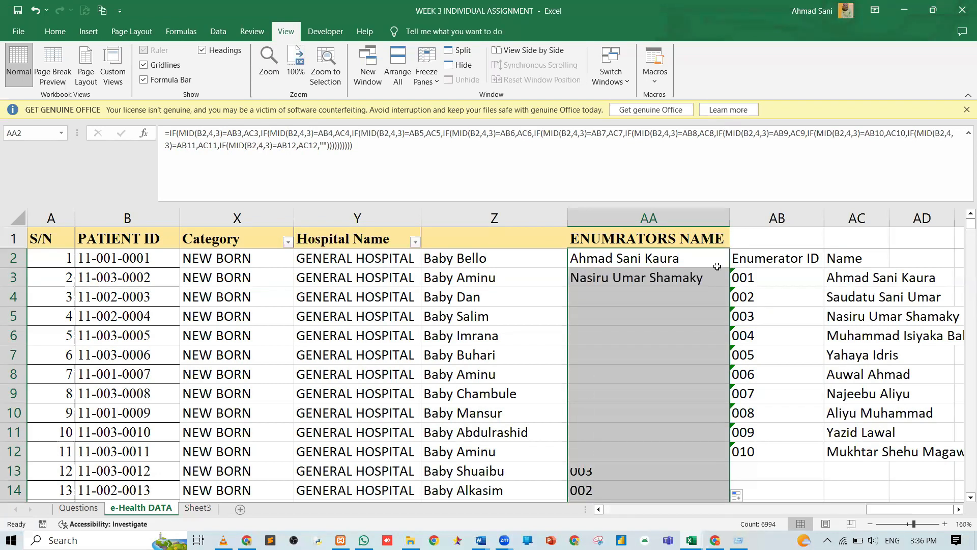
{"action": "left_click", "coordinate": [686, 280]}
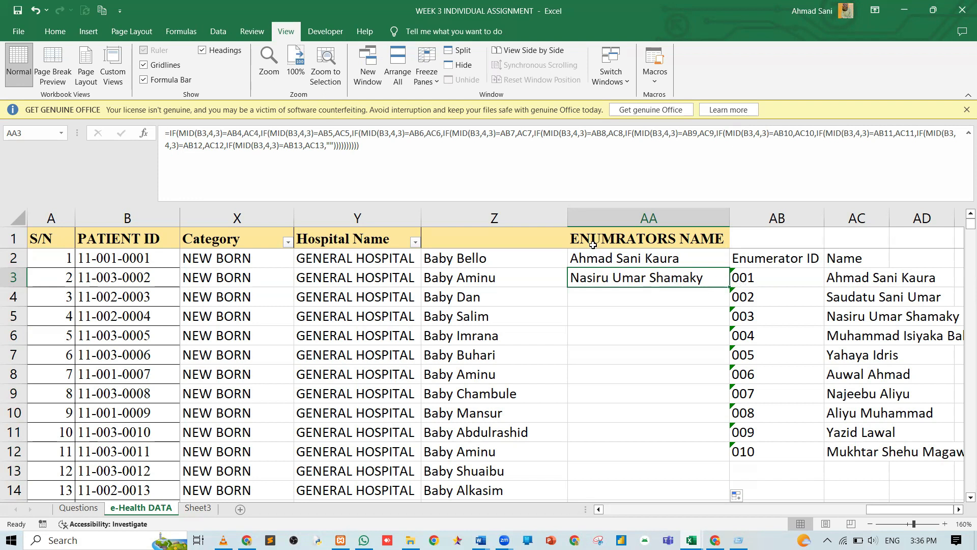
{"action": "left_click", "coordinate": [622, 256]}
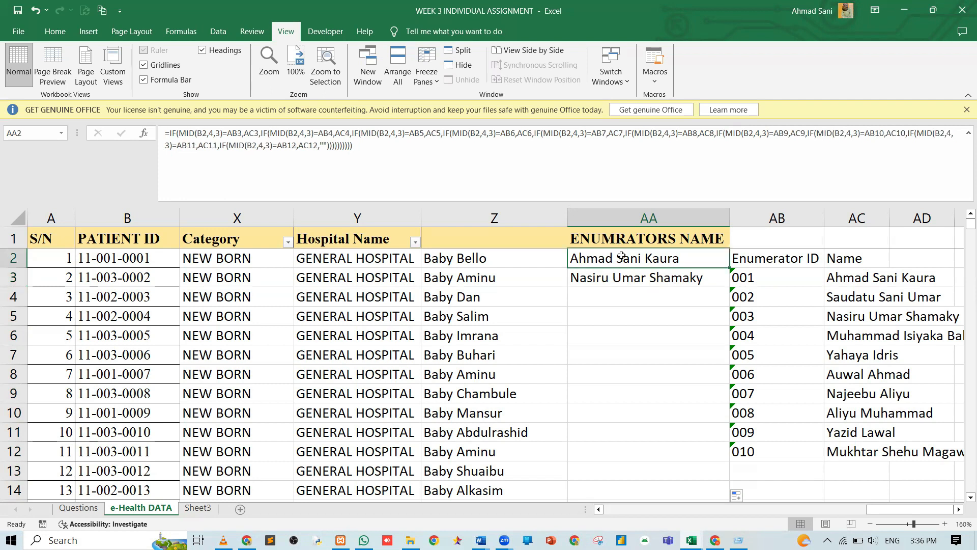
{"action": "left_click", "coordinate": [653, 275]}
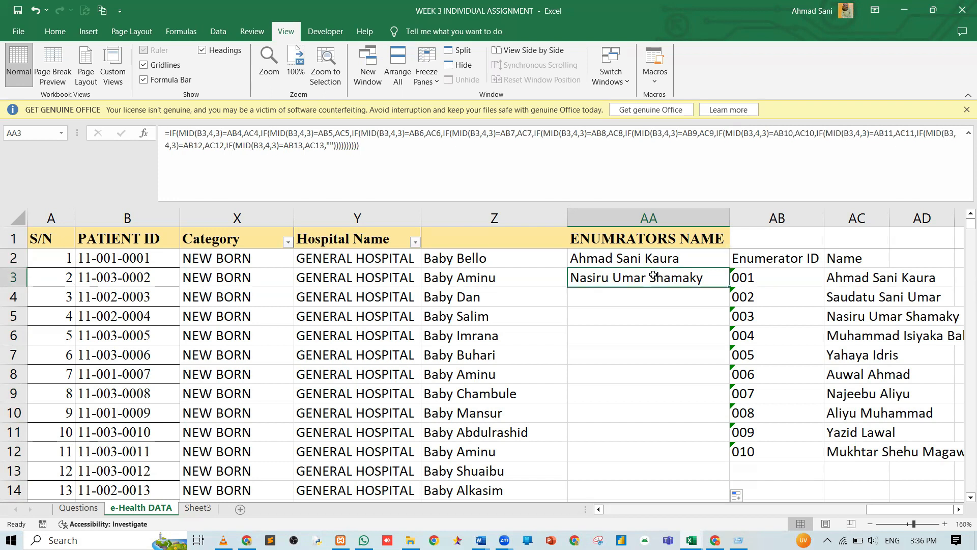
{"action": "key", "text": "Up"}
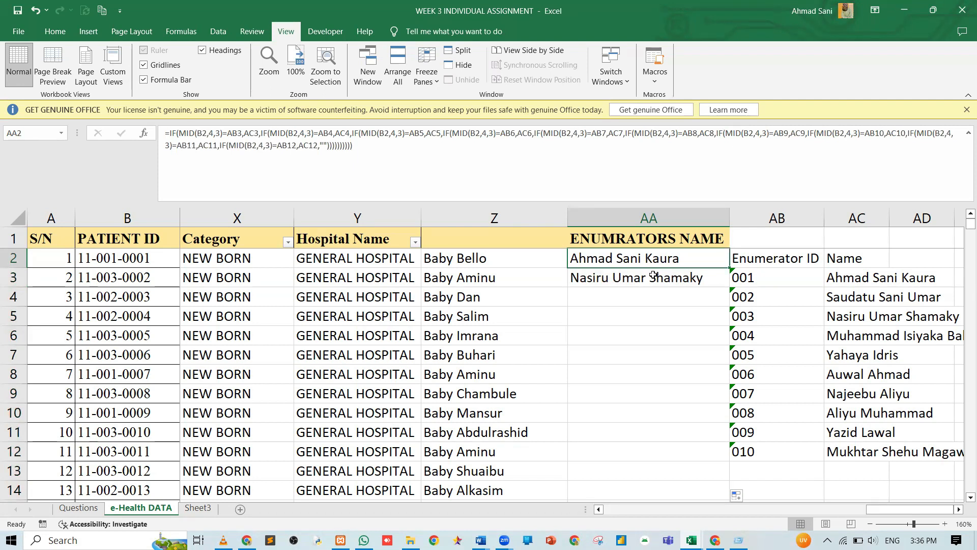
{"action": "key", "text": "Down"}
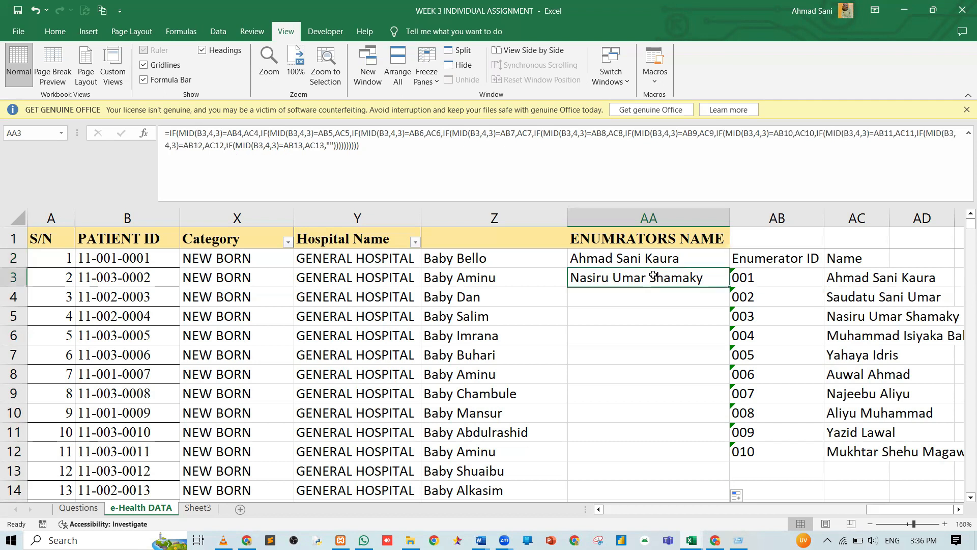
Make the AB3, AC3, AB4, AC4, AB5 and AC5 references in AA2's formula absolute.
{"action": "key", "text": "Up"}
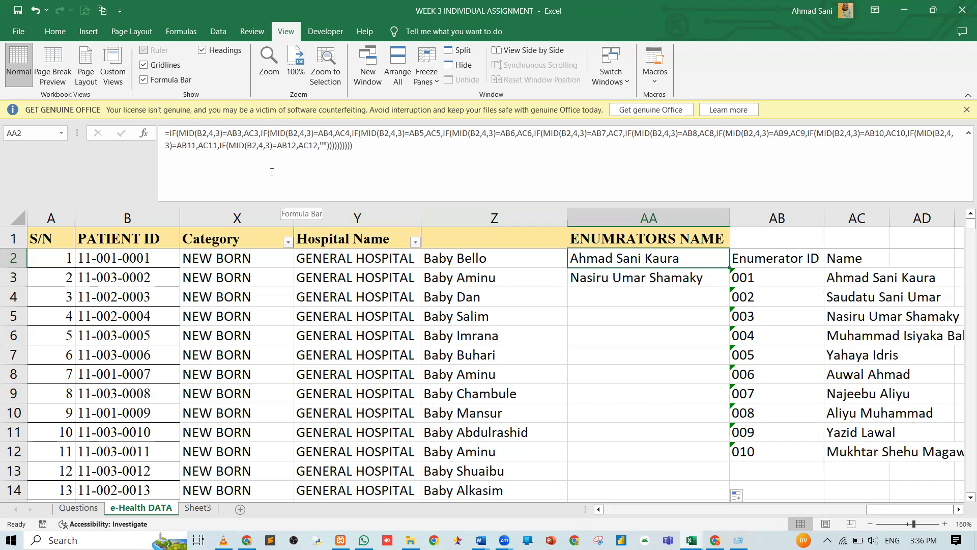
{"action": "left_click", "coordinate": [236, 130]}
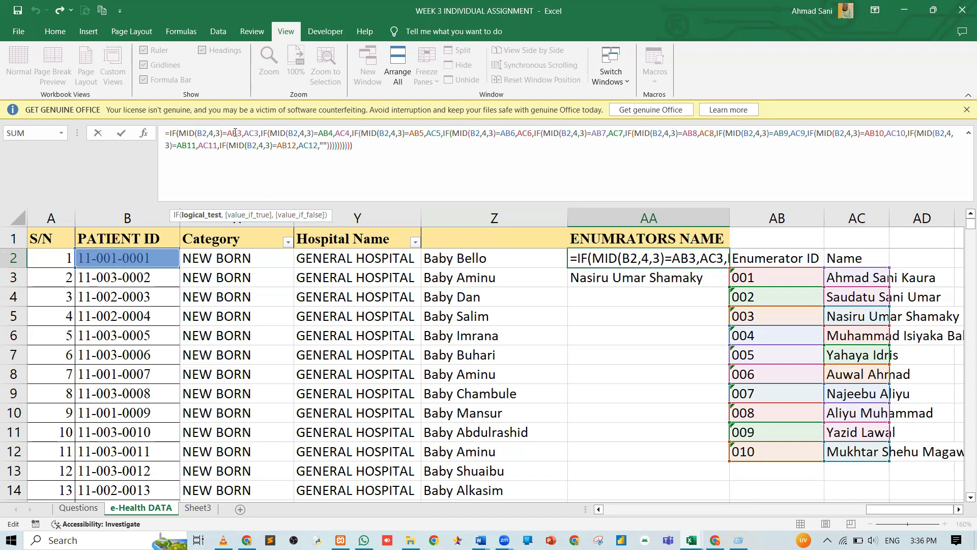
{"action": "left_click_drag", "start_coordinate": [229, 134], "coordinate": [260, 134]}
{"action": "key", "text": "F4"}
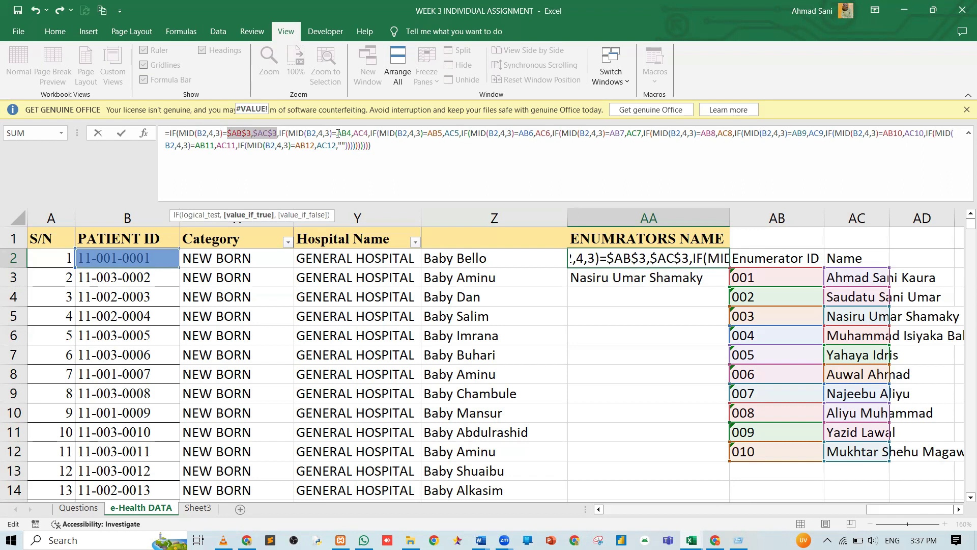
{"action": "left_click_drag", "start_coordinate": [337, 134], "coordinate": [370, 131]}
{"action": "key", "text": "F4"}
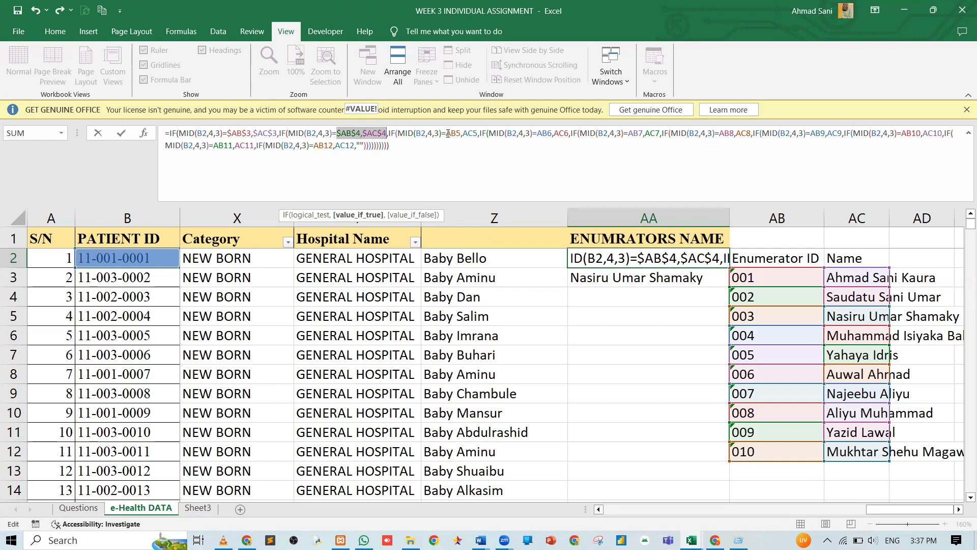
{"action": "left_click_drag", "start_coordinate": [447, 134], "coordinate": [477, 132]}
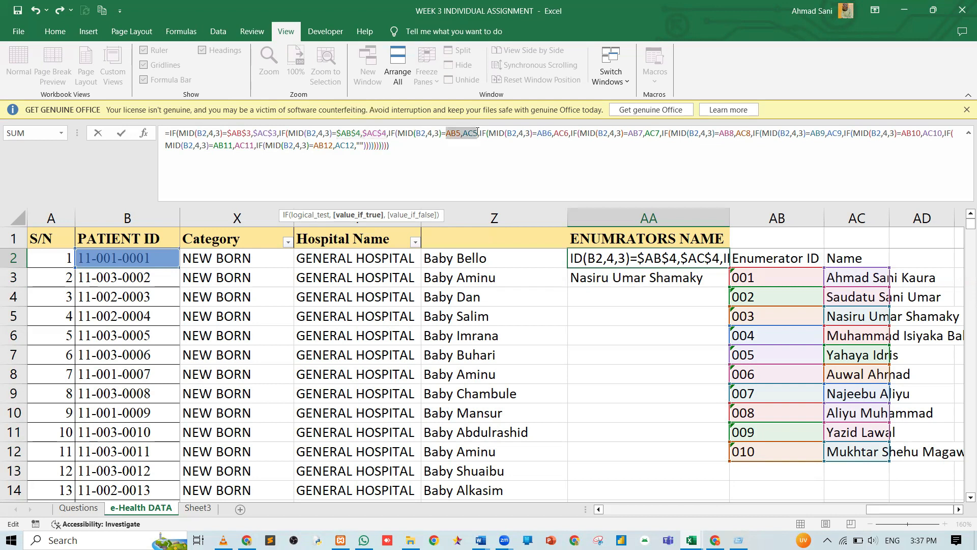
{"action": "key", "text": "F4"}
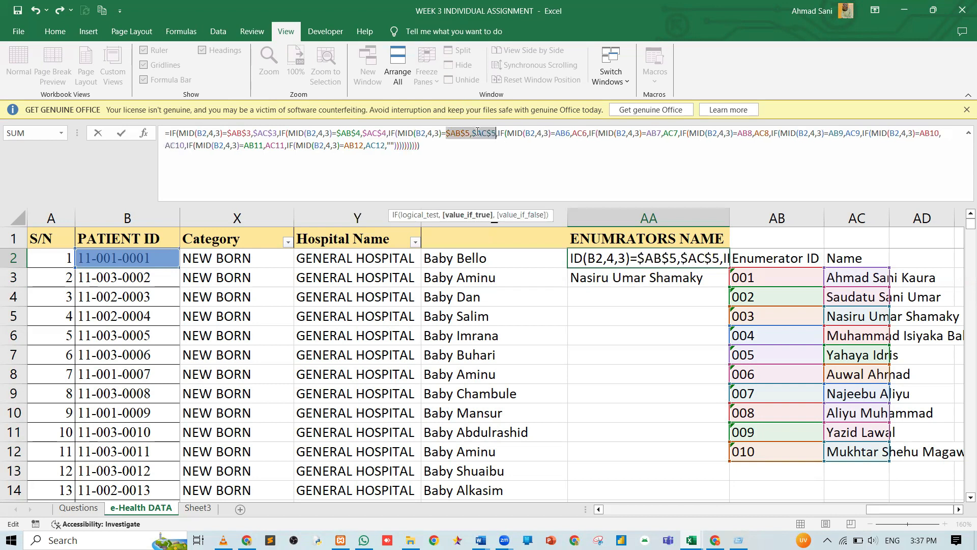
Make the AB6, AC6, AB7, AC7, AB8 and AC8 references in AA2's formula absolute.
{"action": "left_click_drag", "start_coordinate": [554, 133], "coordinate": [586, 132]}
{"action": "key", "text": "F4"}
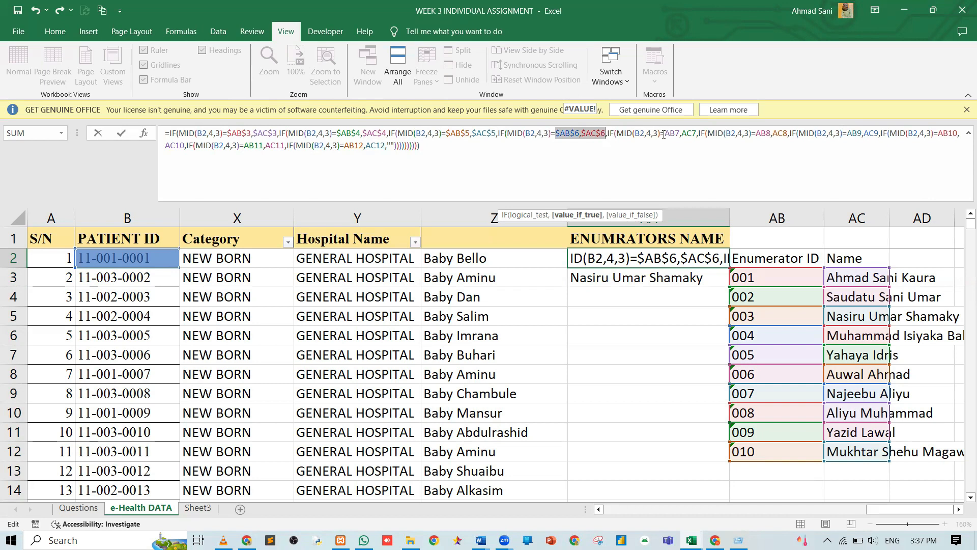
{"action": "left_click_drag", "start_coordinate": [664, 134], "coordinate": [698, 132]}
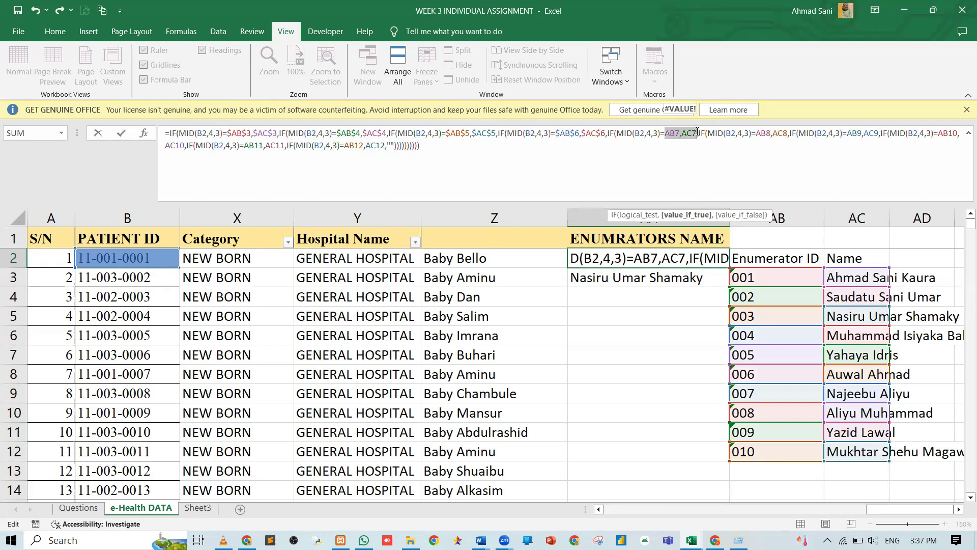
{"action": "key", "text": "F4"}
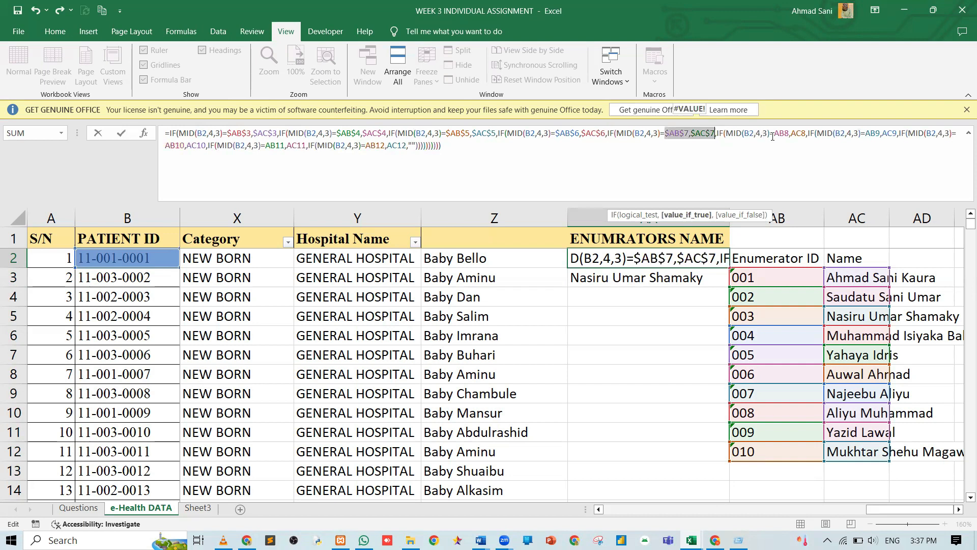
{"action": "left_click_drag", "start_coordinate": [791, 133], "coordinate": [814, 133]}
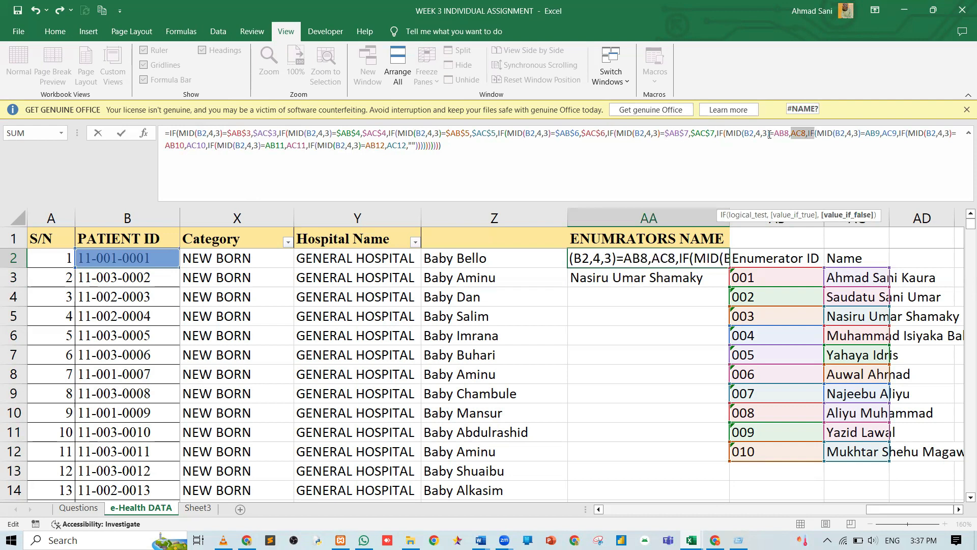
{"action": "left_click_drag", "start_coordinate": [775, 133], "coordinate": [806, 135]}
{"action": "key", "text": "F4"}
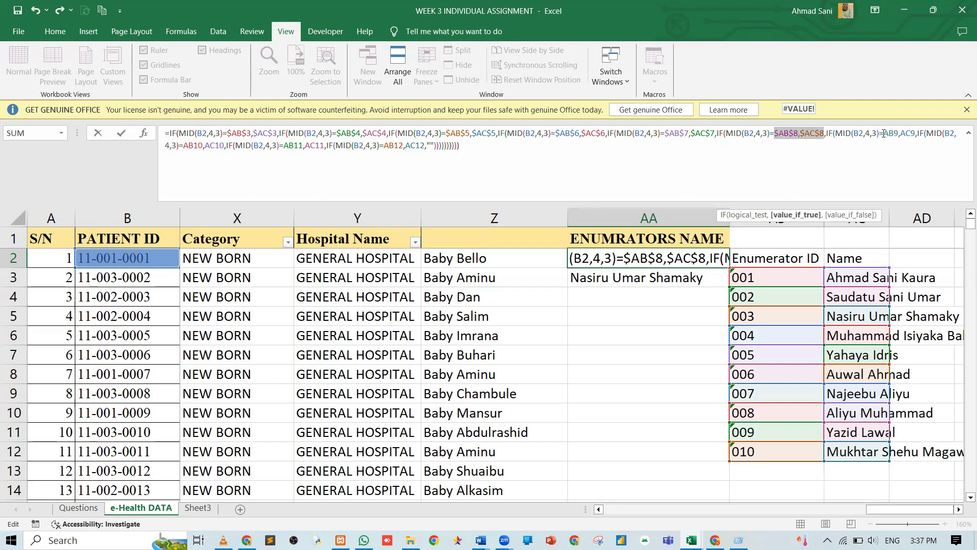
Make the AB10, AC10, AB11, AC11, AB12 and AC12 references in the formula absolute and commit it.
{"action": "left_click_drag", "start_coordinate": [883, 133], "coordinate": [917, 133]}
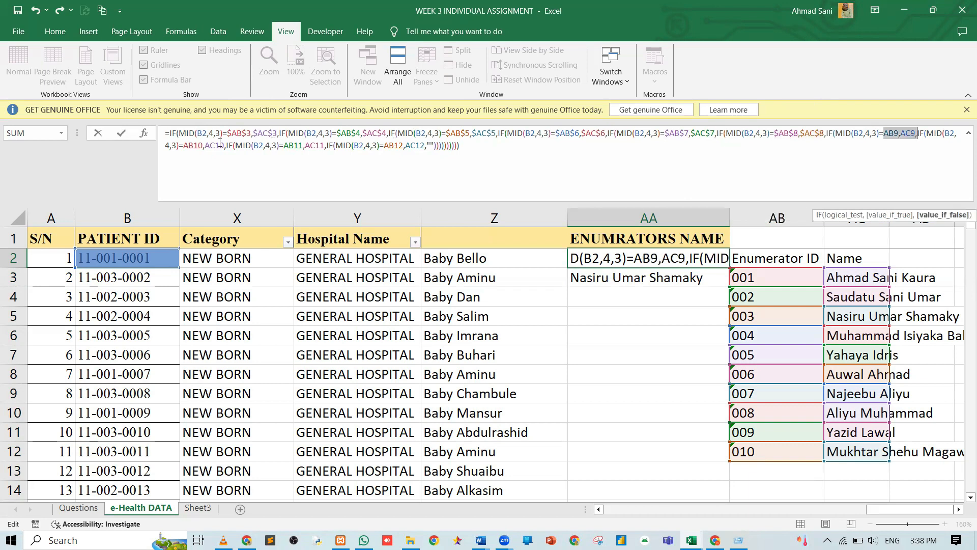
{"action": "left_click", "coordinate": [195, 146]}
{"action": "left_click_drag", "start_coordinate": [184, 145], "coordinate": [224, 146]}
{"action": "key", "text": "F4"}
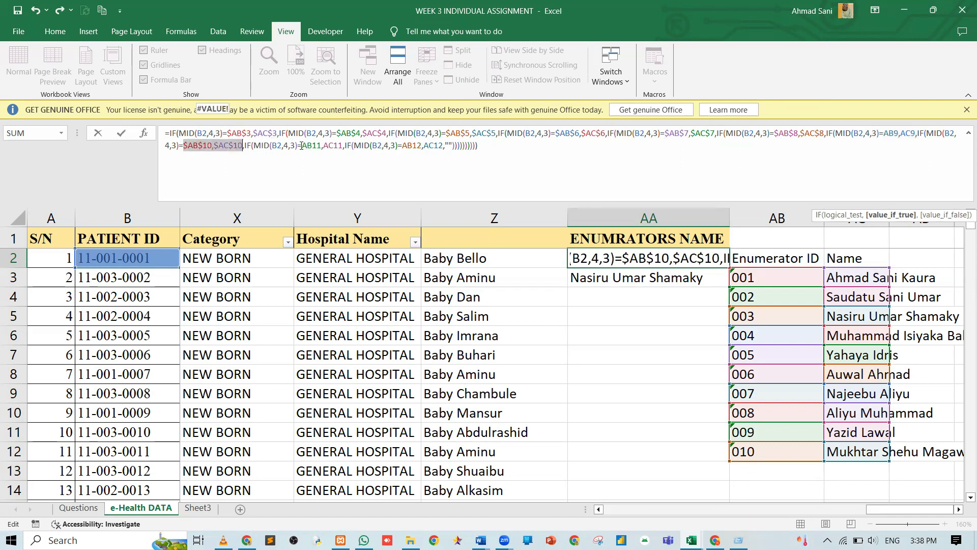
{"action": "left_click_drag", "start_coordinate": [301, 145], "coordinate": [345, 145]}
{"action": "key", "text": "F4"}
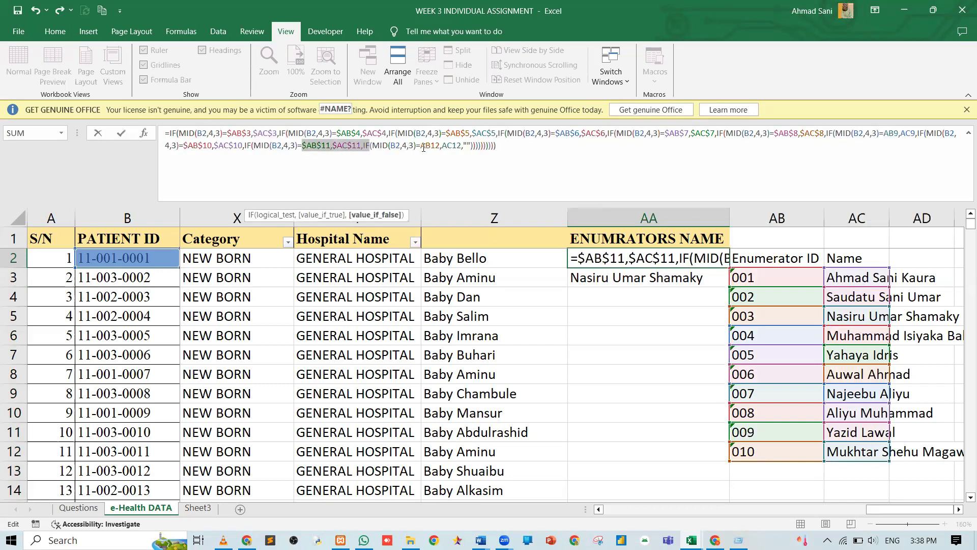
{"action": "left_click_drag", "start_coordinate": [421, 146], "coordinate": [462, 147]}
{"action": "key", "text": "F4"}
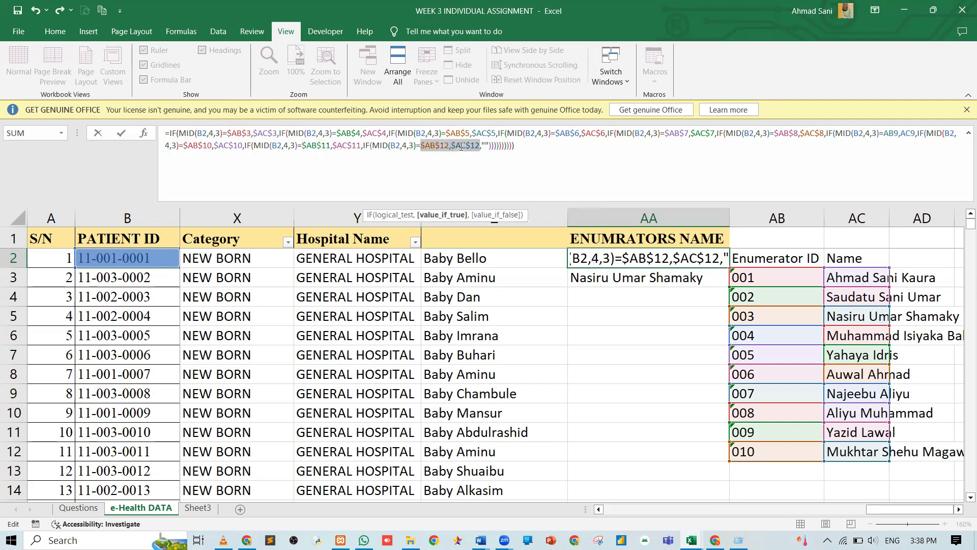
{"action": "key", "text": "Return"}
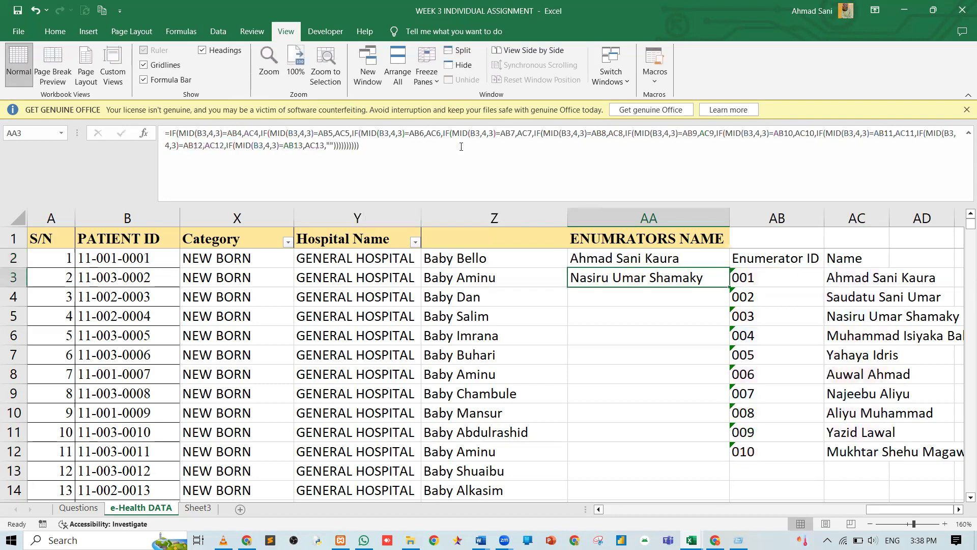
Fill the revised AA2 formula down the ENUMRATORS NAME column and check question 8 on the Questions sheet.
{"action": "left_click", "coordinate": [611, 258]}
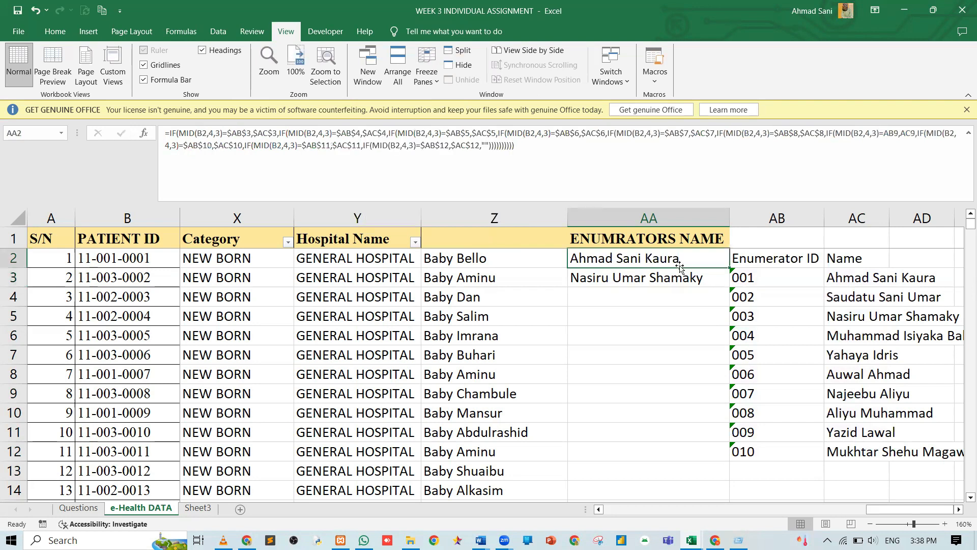
{"action": "double_click", "coordinate": [730, 270]}
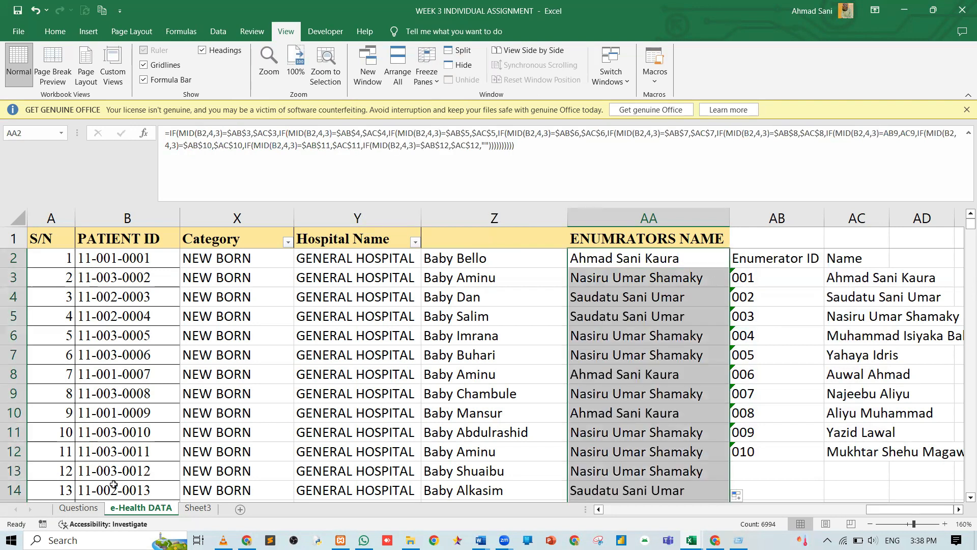
{"action": "left_click", "coordinate": [89, 509]}
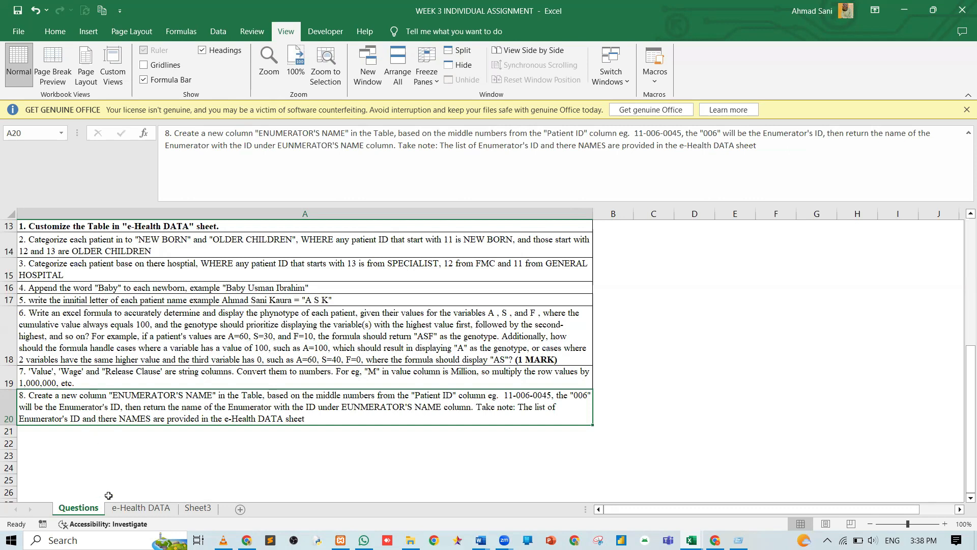
{"action": "left_click", "coordinate": [126, 509]}
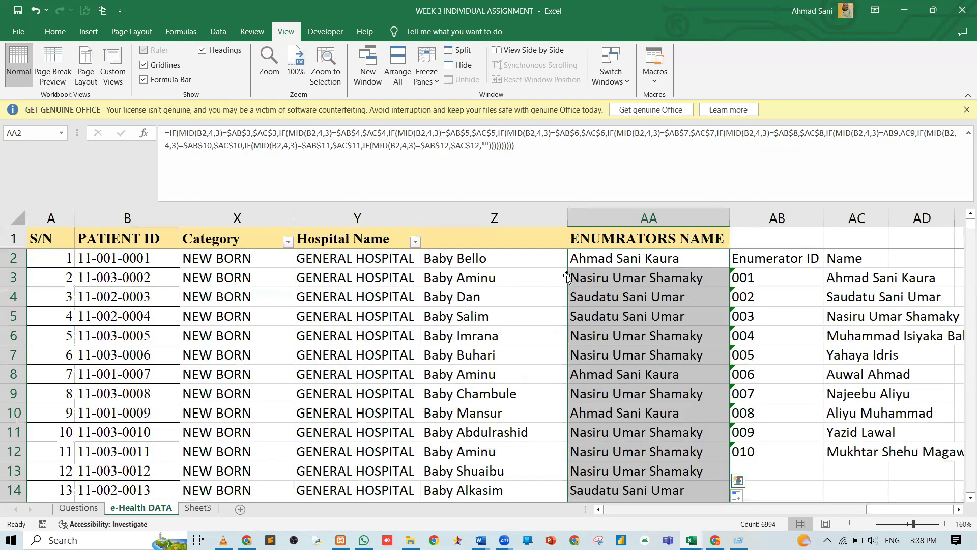
In AA2's formula, change the first IF's true value to AB3$&" "&AC$3 to join the enumerator ID and name.
{"action": "left_click", "coordinate": [574, 260]}
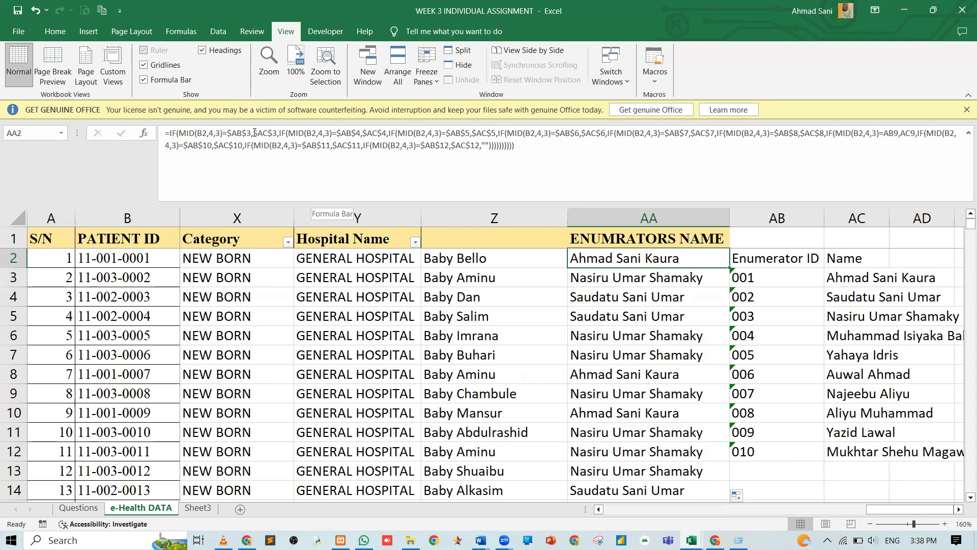
{"action": "left_click", "coordinate": [254, 133]}
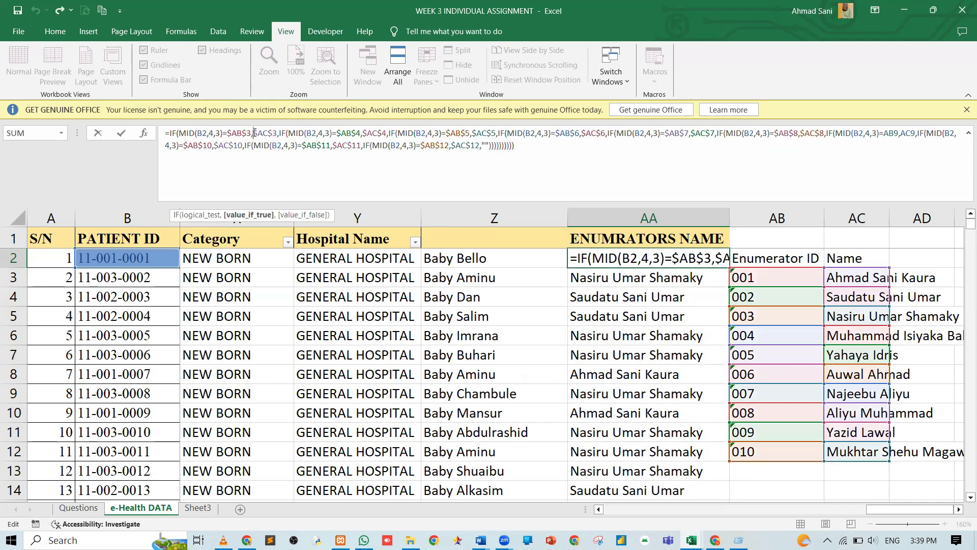
{"action": "type", "text": "AB"}
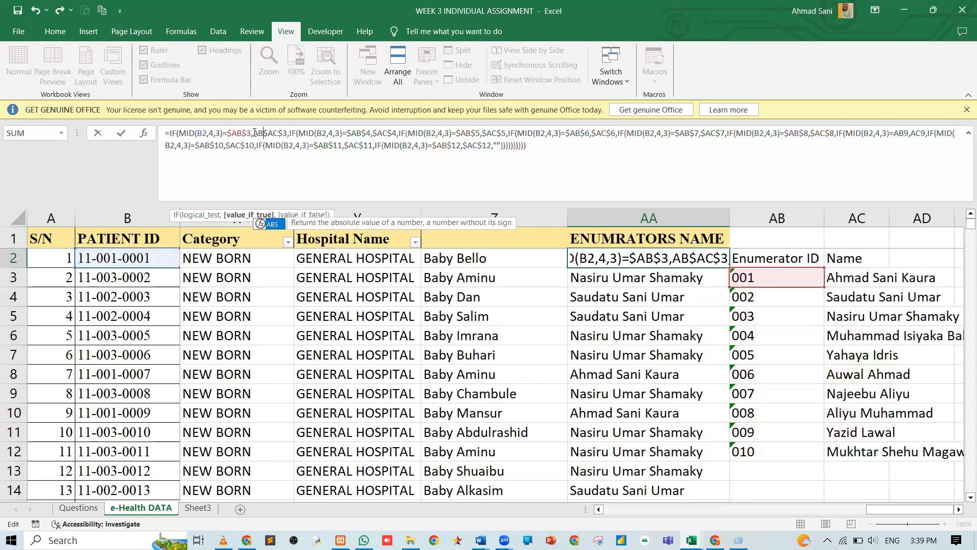
{"action": "type", "text": "3"}
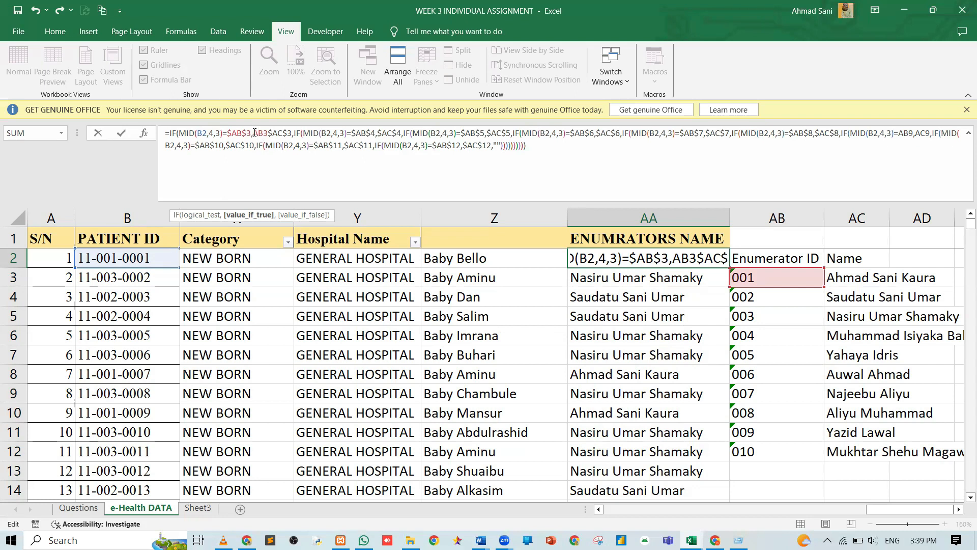
{"action": "key", "text": "shift+Right"}
{"action": "key", "text": "shift+Right"}
{"action": "key", "text": "shift+Right"}
{"action": "mouse_move", "coordinate": [254, 132]}
{"action": "key", "text": "Right"}
{"action": "type", "text": "&"}
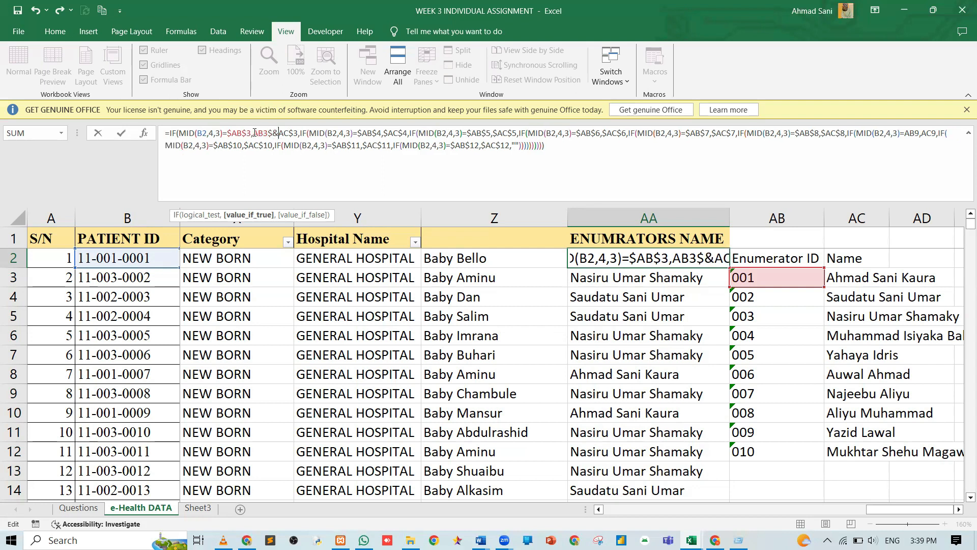
{"action": "type", "text": "\" \""}
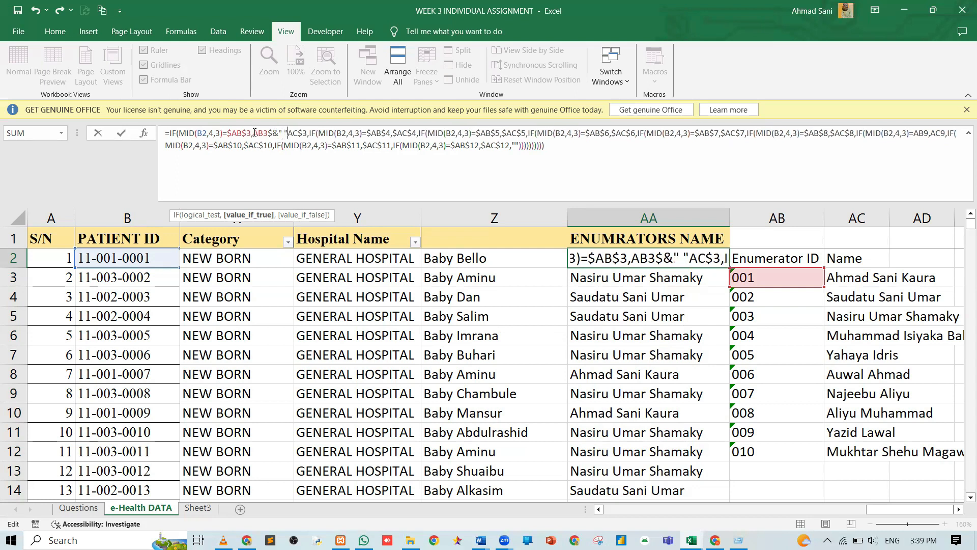
{"action": "type", "text": "&"}
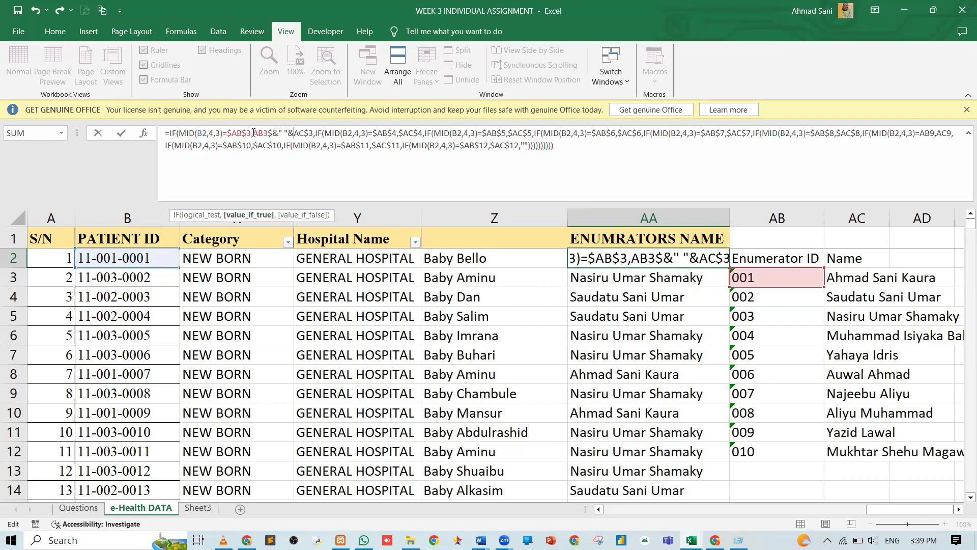
Copy the AB3$&" "& fragment into the second IF before $AC$4 and change its reference to AB4$.
{"action": "left_click_drag", "start_coordinate": [253, 132], "coordinate": [293, 132]}
{"action": "key", "text": "ctrl+c"}
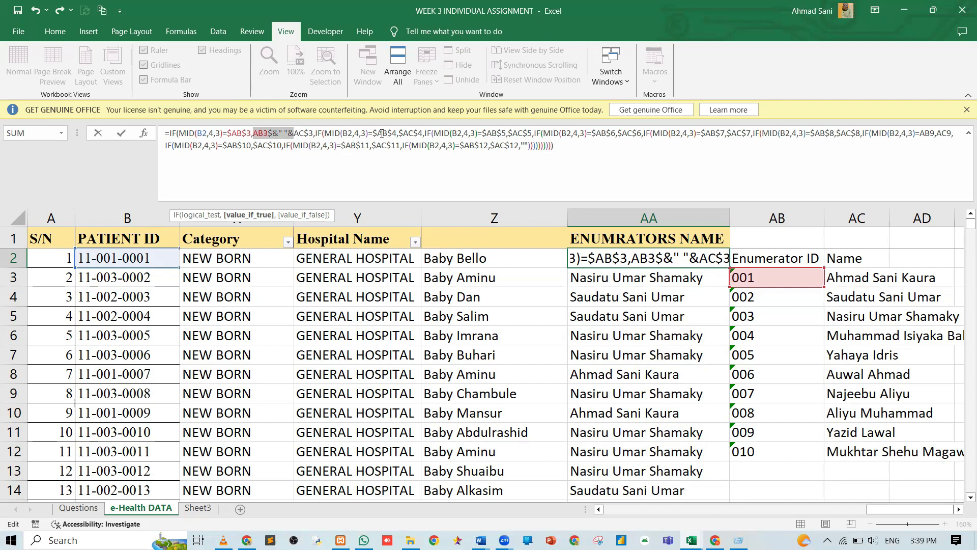
{"action": "left_click", "coordinate": [399, 134]}
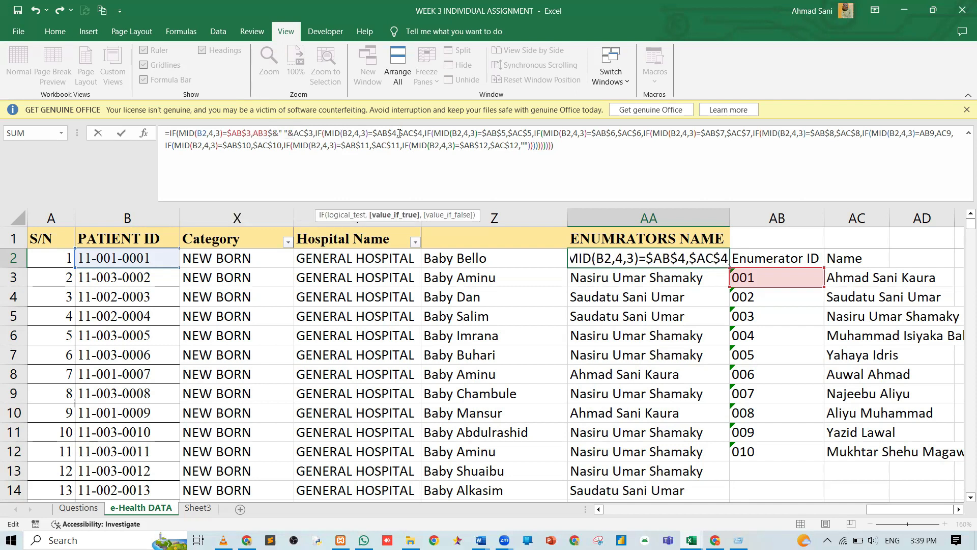
{"action": "key", "text": "ctrl+v"}
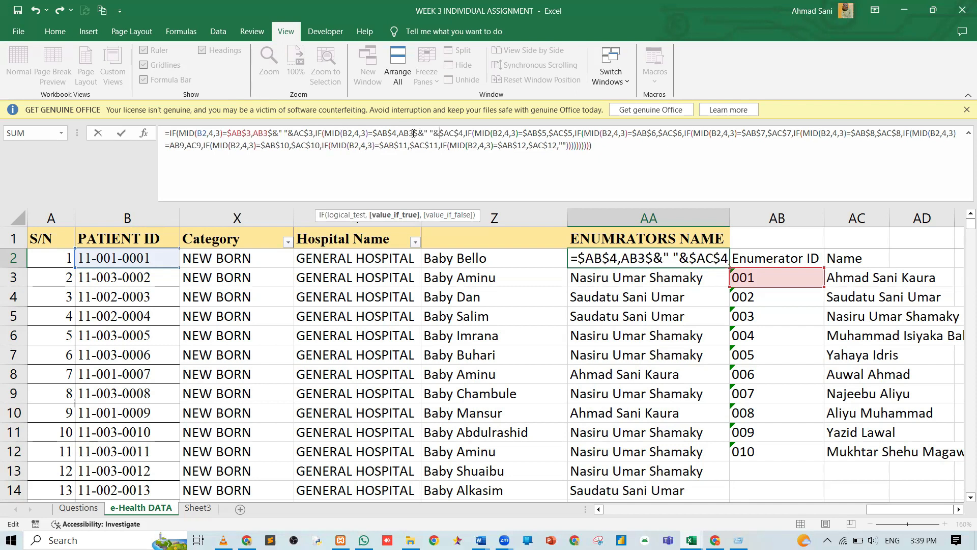
{"action": "left_click", "coordinate": [413, 133]}
{"action": "key", "text": "BackSpace"}
{"action": "type", "text": "4"}
Paste the copied fragment before $AC$5 in the third IF and change its reference to AB5$.
{"action": "left_click", "coordinate": [549, 133]}
{"action": "key", "text": "ctrl+v"}
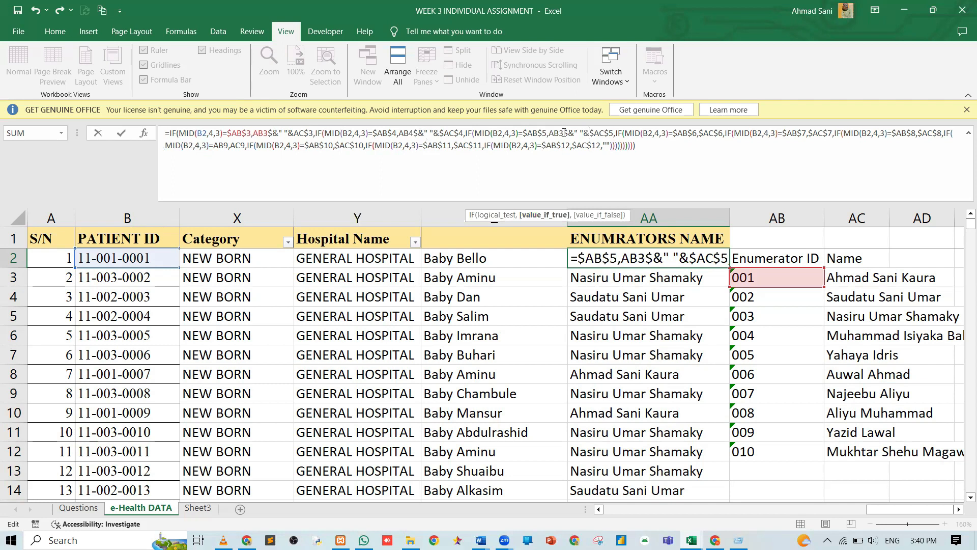
{"action": "left_click", "coordinate": [564, 133]}
{"action": "key", "text": "BackSpace"}
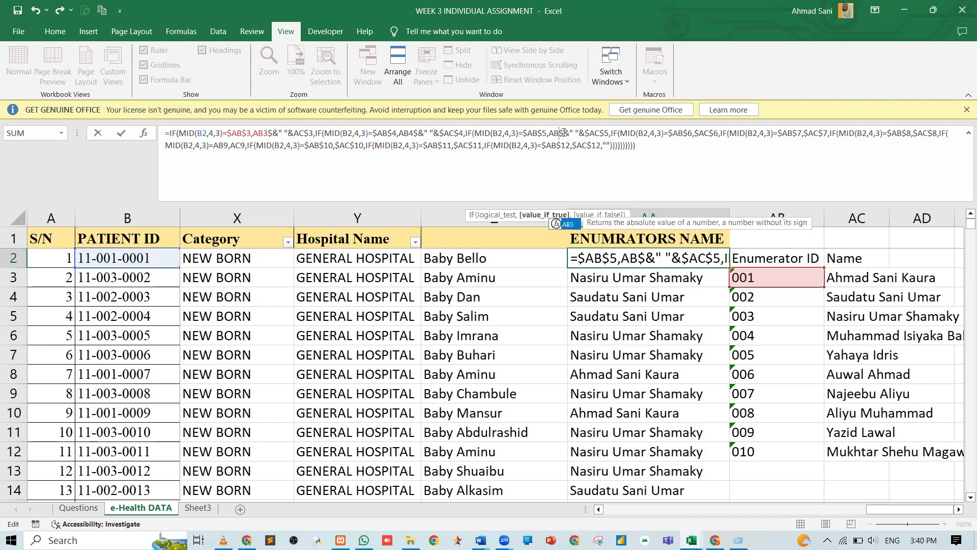
{"action": "type", "text": "5"}
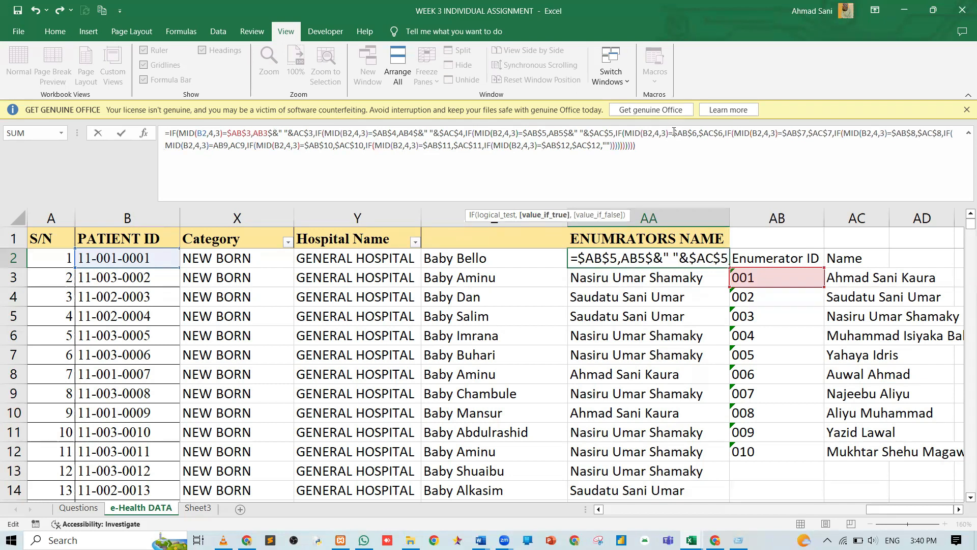
Paste the copied fragment before $AC$6 in the fourth IF and change its reference to AB6$.
{"action": "left_click", "coordinate": [697, 134]}
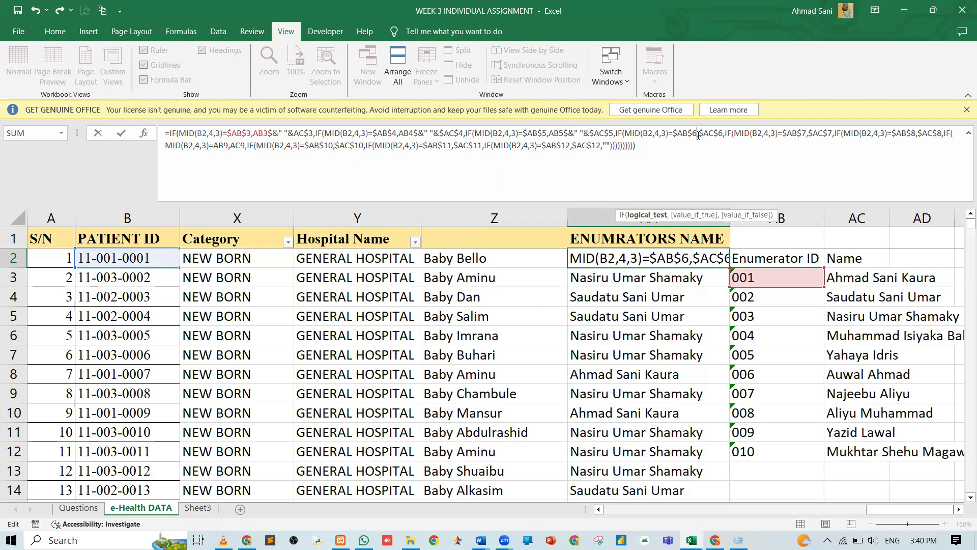
{"action": "left_click", "coordinate": [698, 136]}
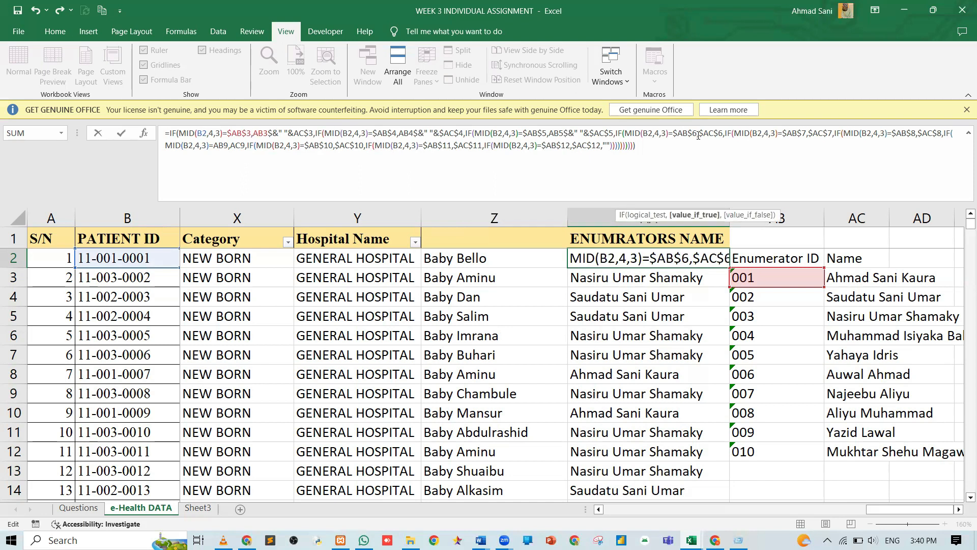
{"action": "key", "text": "ctrl+v"}
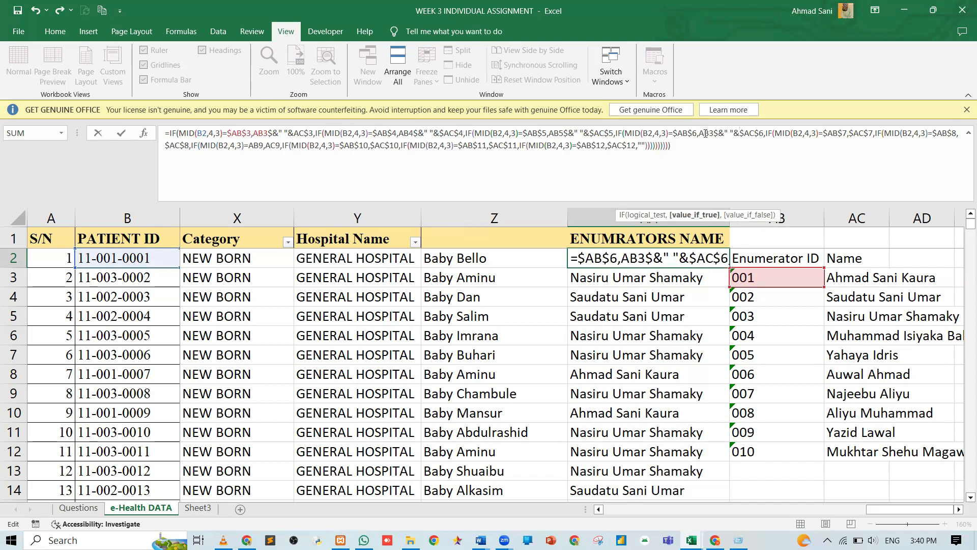
{"action": "left_click", "coordinate": [713, 132]}
{"action": "key", "text": "BackSpace"}
{"action": "type", "text": "6"}
Paste the copied fragment before $AC$7 in the fifth IF and change its reference to AB7$.
{"action": "left_click", "coordinate": [850, 134]}
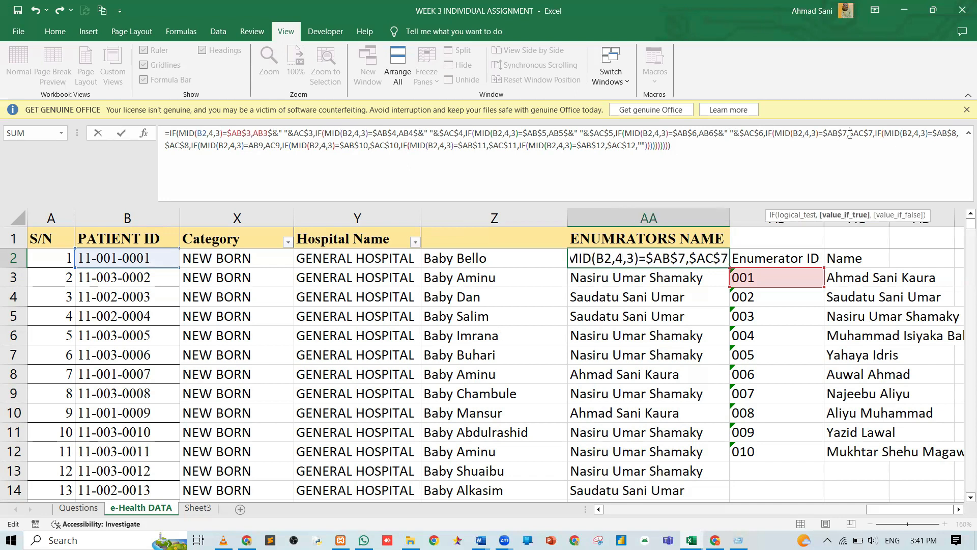
{"action": "key", "text": "ctrl+v"}
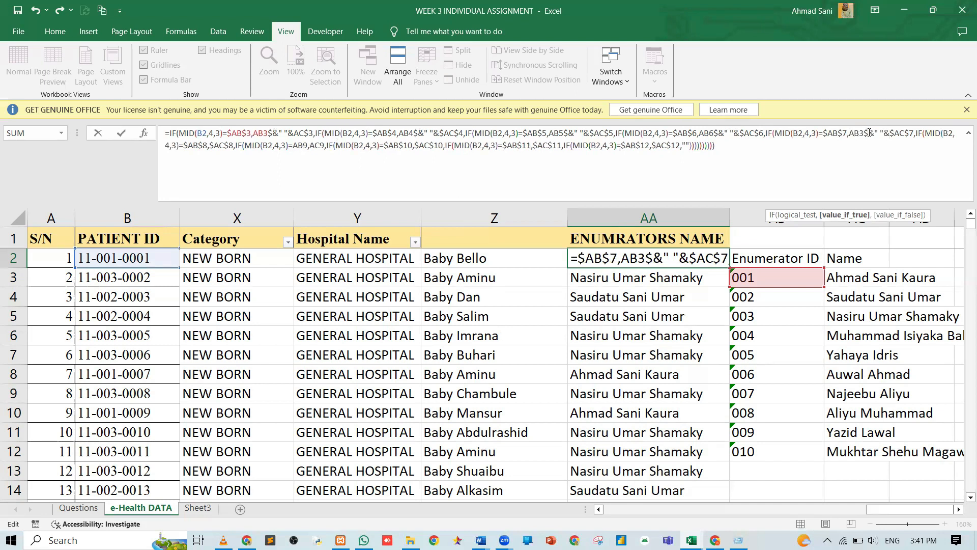
{"action": "left_click", "coordinate": [865, 133]}
{"action": "key", "text": "BackSpace"}
{"action": "type", "text": "7"}
Paste the copied fragment before $AC$8 in the sixth IF and change its reference to AB8$.
{"action": "left_click", "coordinate": [209, 146]}
{"action": "key", "text": "ctrl+v"}
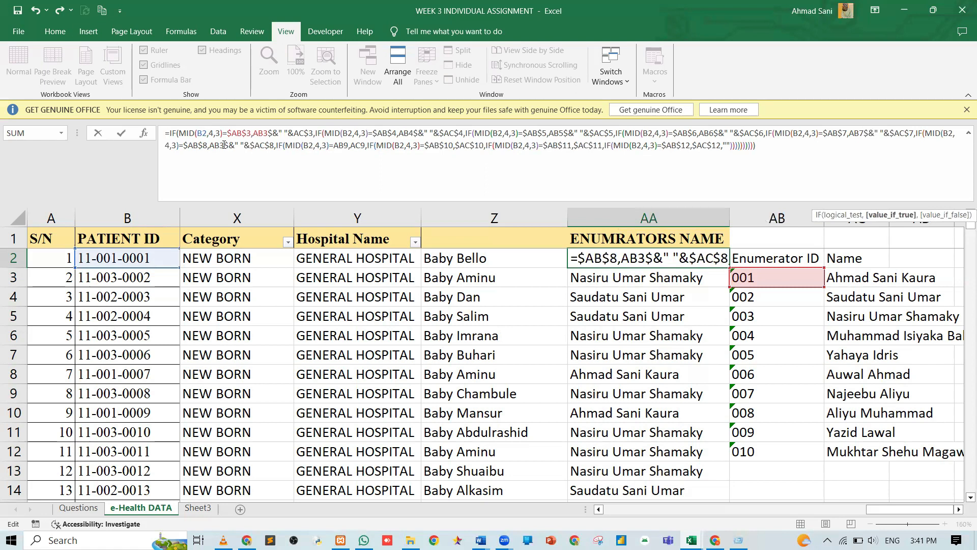
{"action": "left_click", "coordinate": [224, 145]}
{"action": "key", "text": "BackSpace"}
{"action": "type", "text": "8"}
Make the AC9 and AB9 references in the seventh IF of AA2's formula absolute.
{"action": "left_click", "coordinate": [352, 147]}
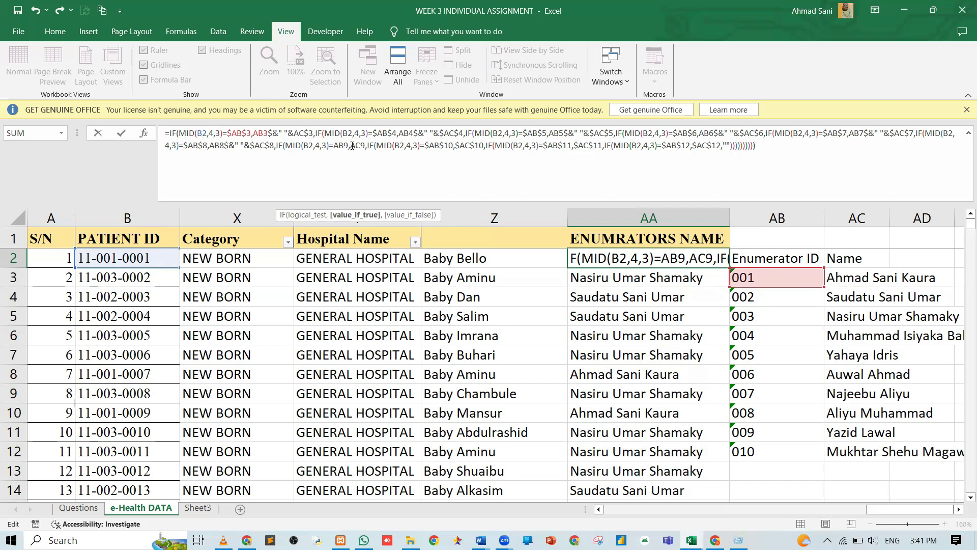
{"action": "key", "text": "F4"}
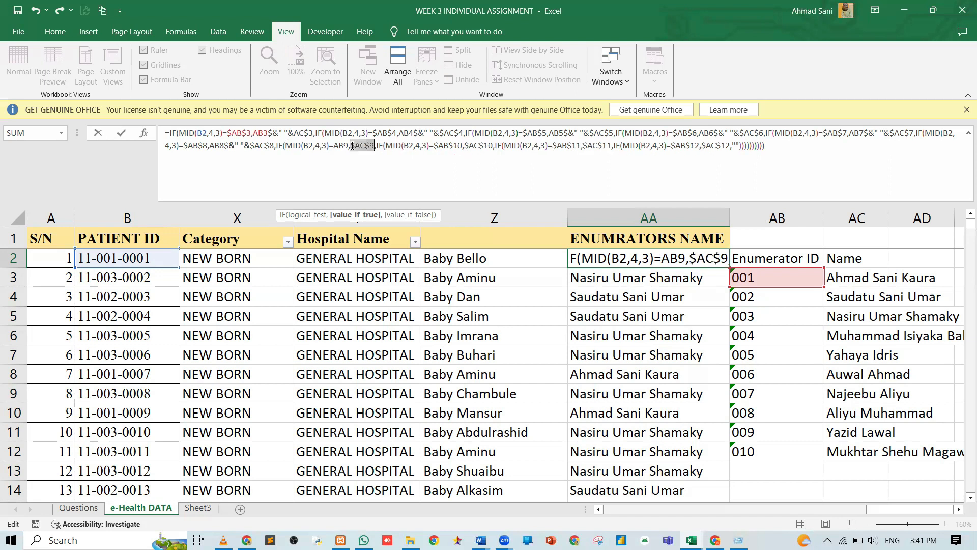
{"action": "left_click", "coordinate": [345, 145]}
{"action": "key", "text": "F4"}
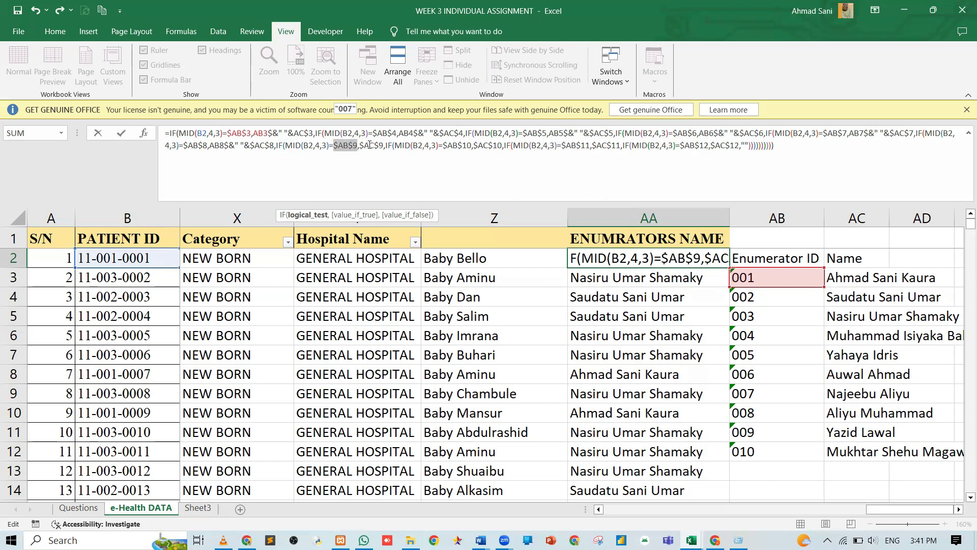
{"action": "left_click", "coordinate": [361, 145]}
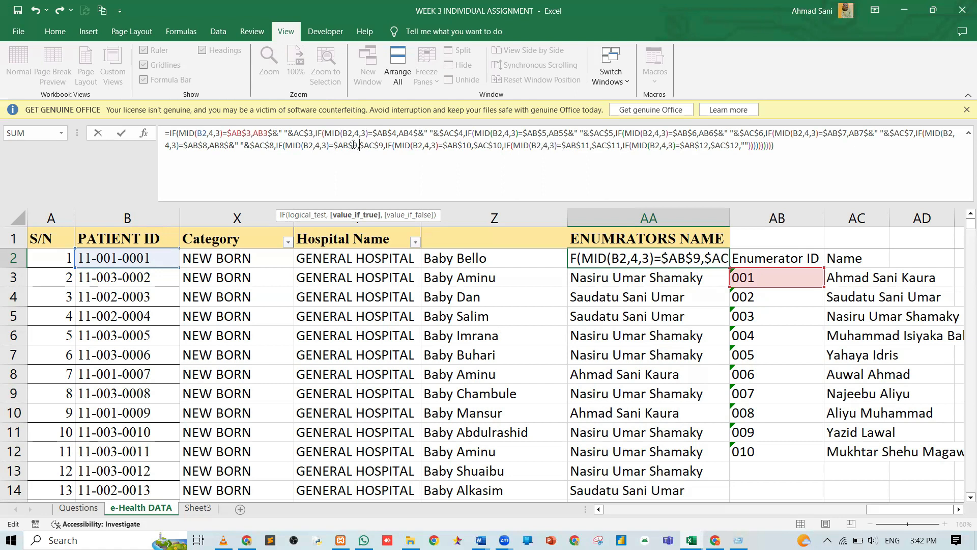
{"action": "left_click", "coordinate": [352, 145]}
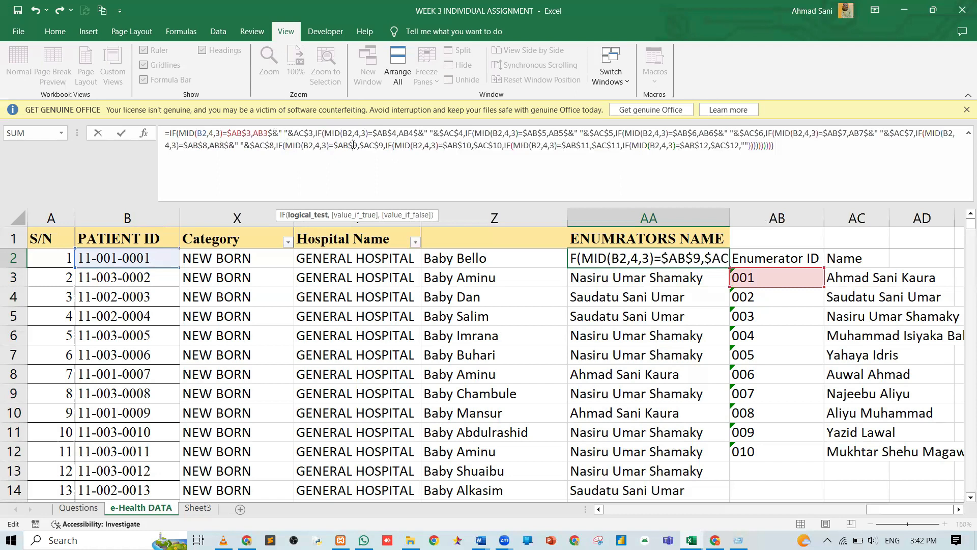
{"action": "key", "text": "BackSpace"}
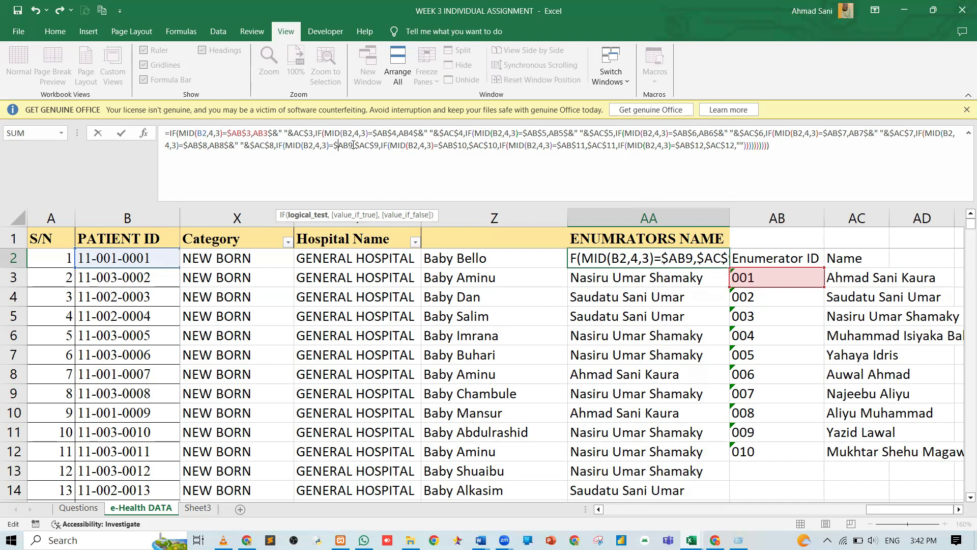
{"action": "key", "text": "ctrl+z"}
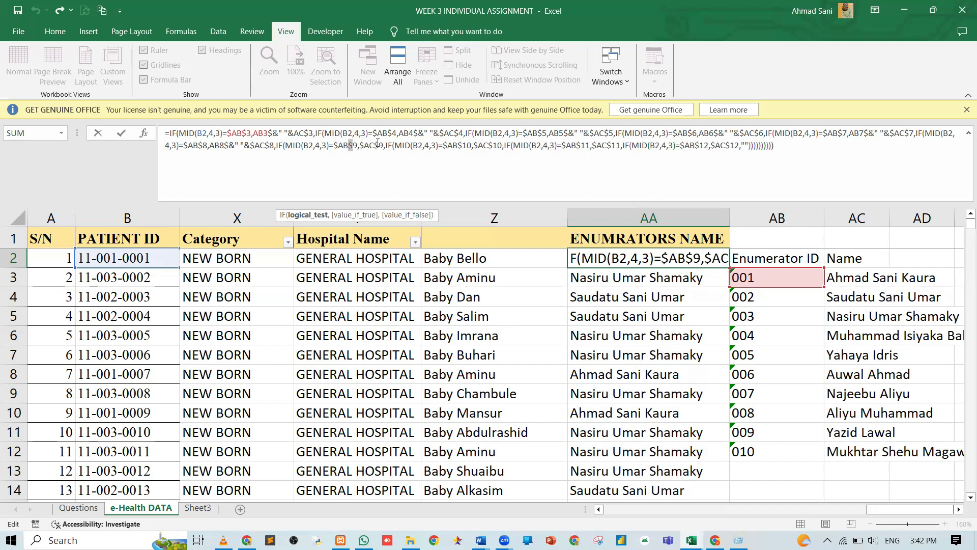
Insert the AB3$&" "& fragment before $AC$9 in the seventh IF of AA2's formula.
{"action": "left_click", "coordinate": [359, 145]}
{"action": "left_click", "coordinate": [359, 145]}
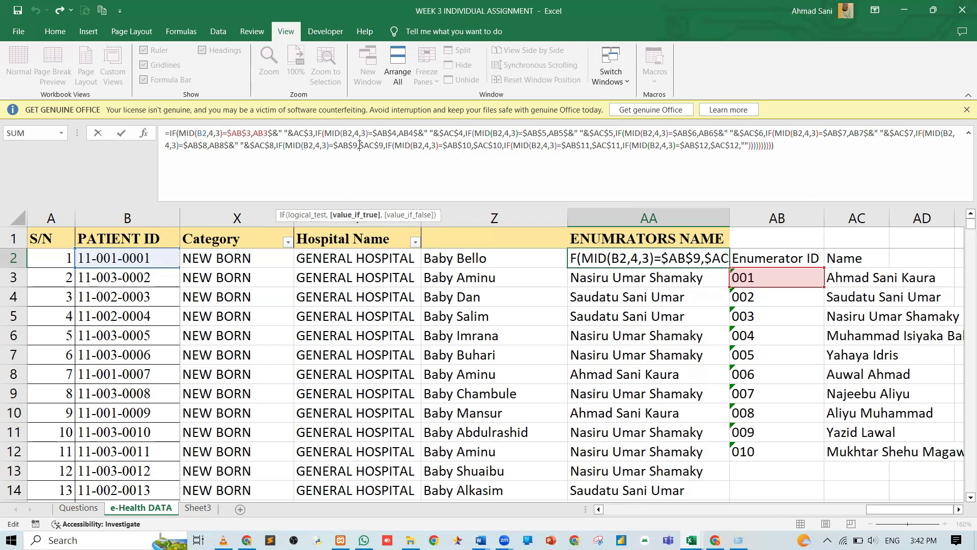
{"action": "type", "text": "AB3$&\" \"&"}
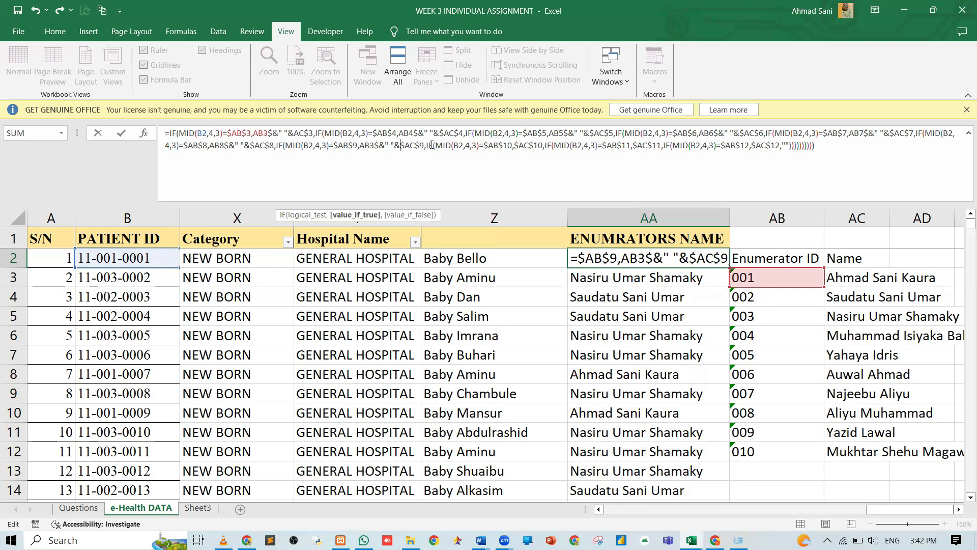
Insert the joining fragment before $AC$10 in the eighth IF, with its reference set to AB10$.
{"action": "left_click", "coordinate": [515, 146]}
{"action": "type", "text": "AB3$&\" \"&"}
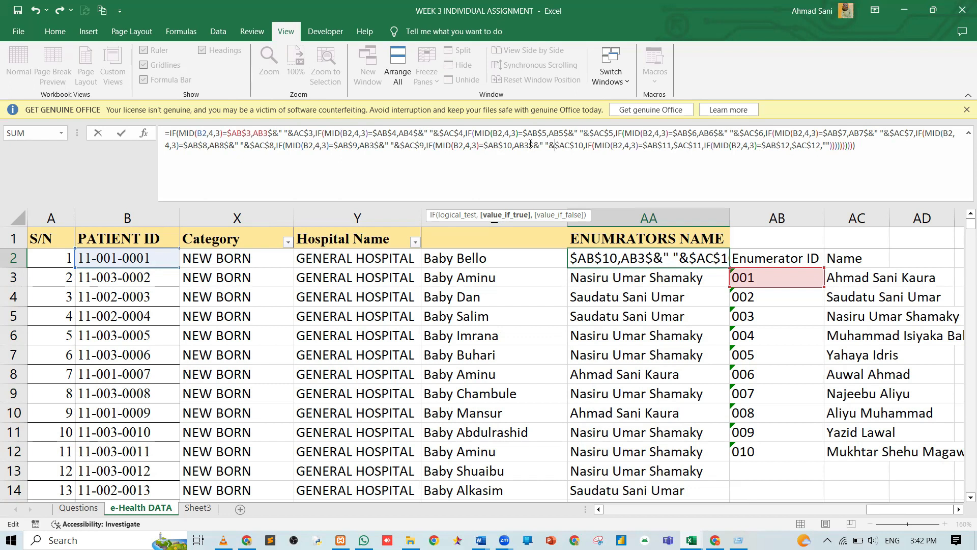
{"action": "left_click", "coordinate": [531, 145]}
{"action": "key", "text": "BackSpace"}
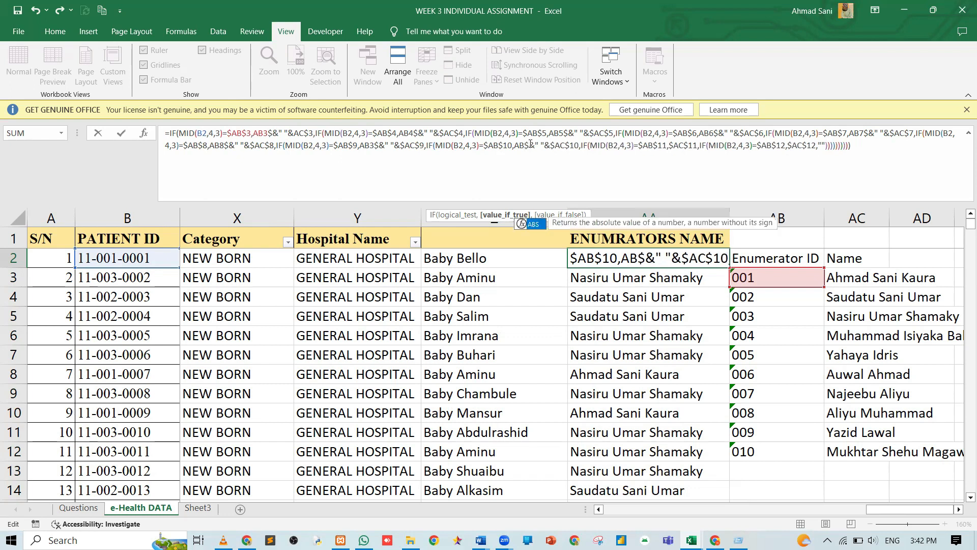
{"action": "type", "text": "10"}
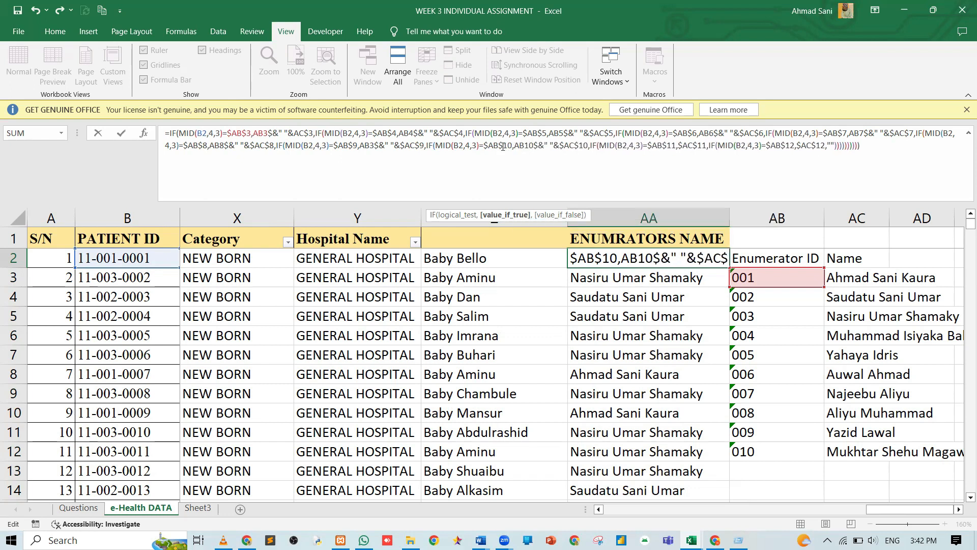
Change the joined ID reference before $AC$9 to AB$9$ and the one before $AC$10 to AB$10$.
{"action": "left_click", "coordinate": [375, 146]}
{"action": "key", "text": "BackSpace"}
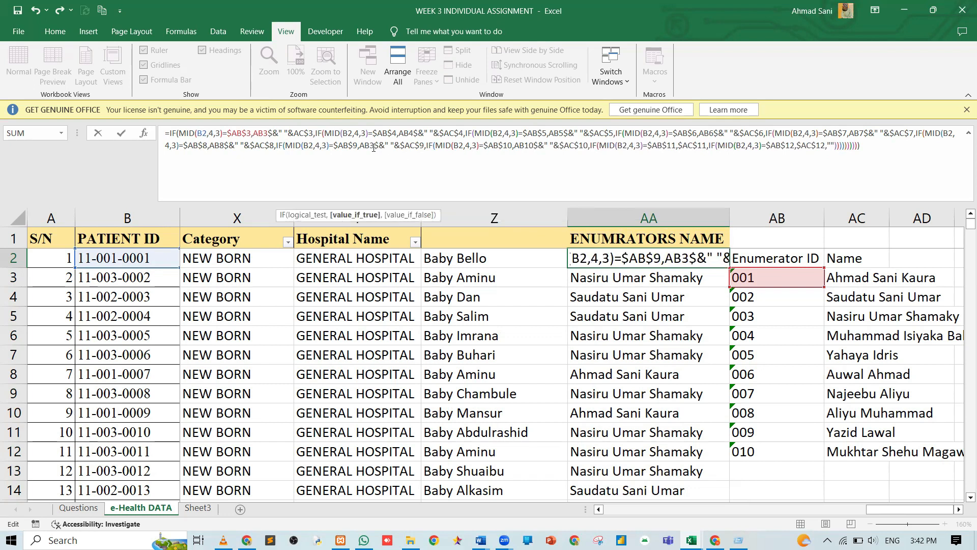
{"action": "type", "text": "9"}
{"action": "left_click", "coordinate": [370, 145]}
{"action": "type", "text": "$9"}
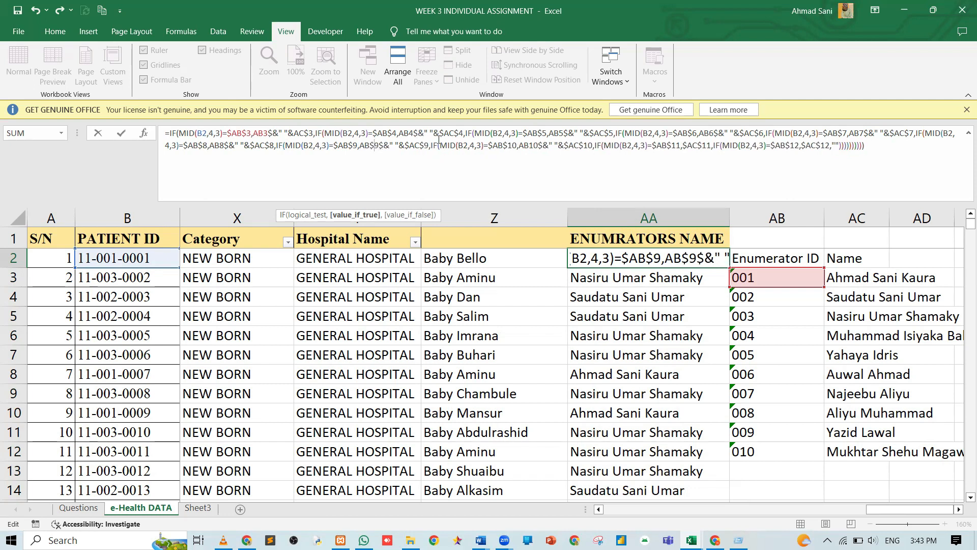
{"action": "left_click", "coordinate": [530, 146]}
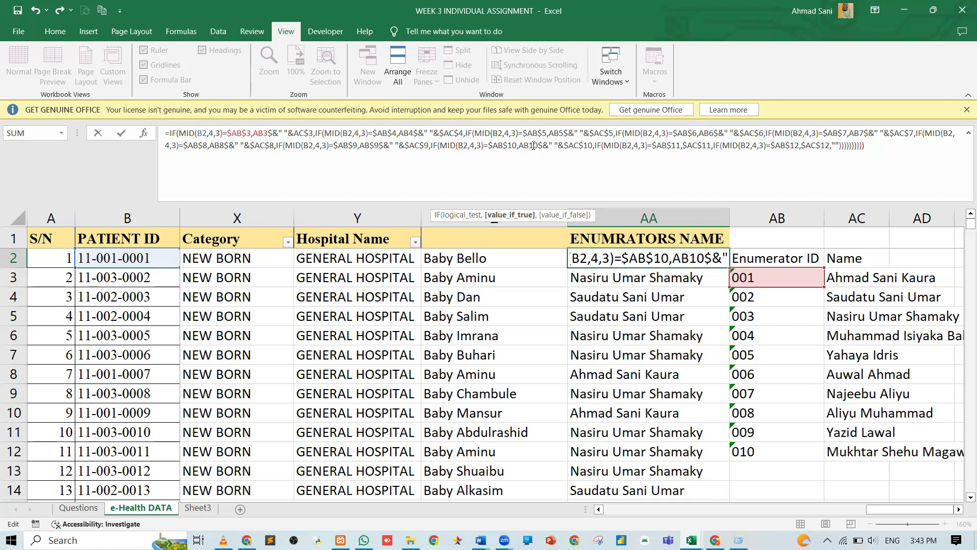
{"action": "type", "text": "$"}
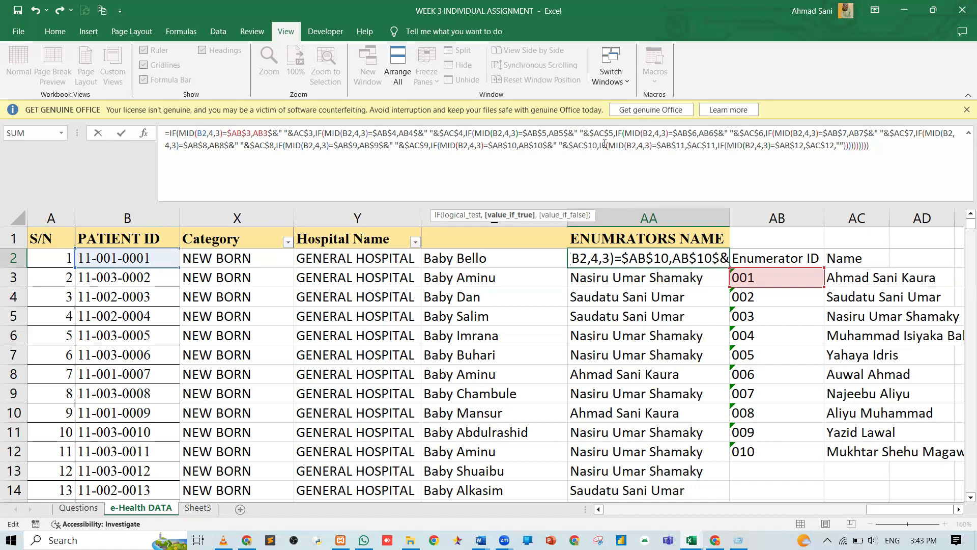
Insert the fragment AB$11$&" "& before $AC$11 in the ninth IF of AA2's formula.
{"action": "left_click", "coordinate": [688, 146]}
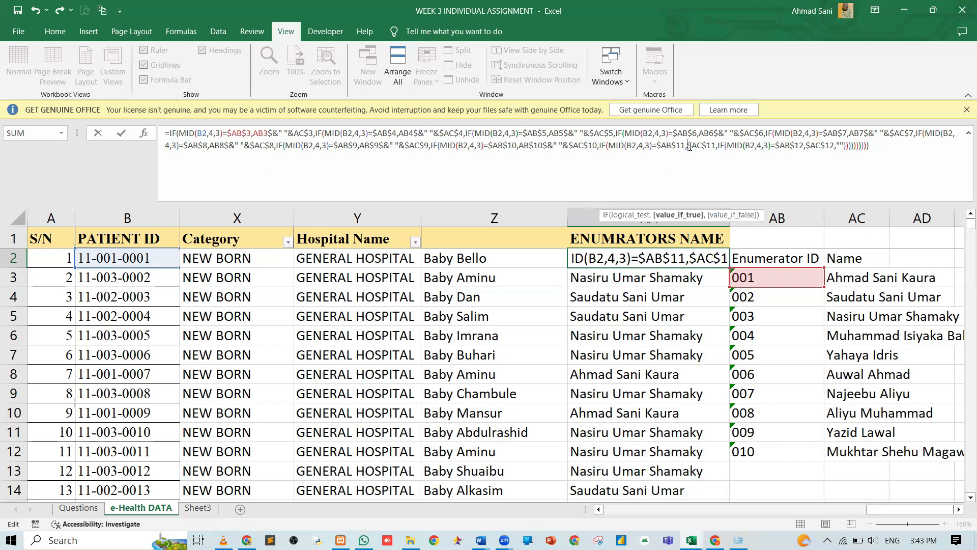
{"action": "type", "text": "AB3$&\" \"&"}
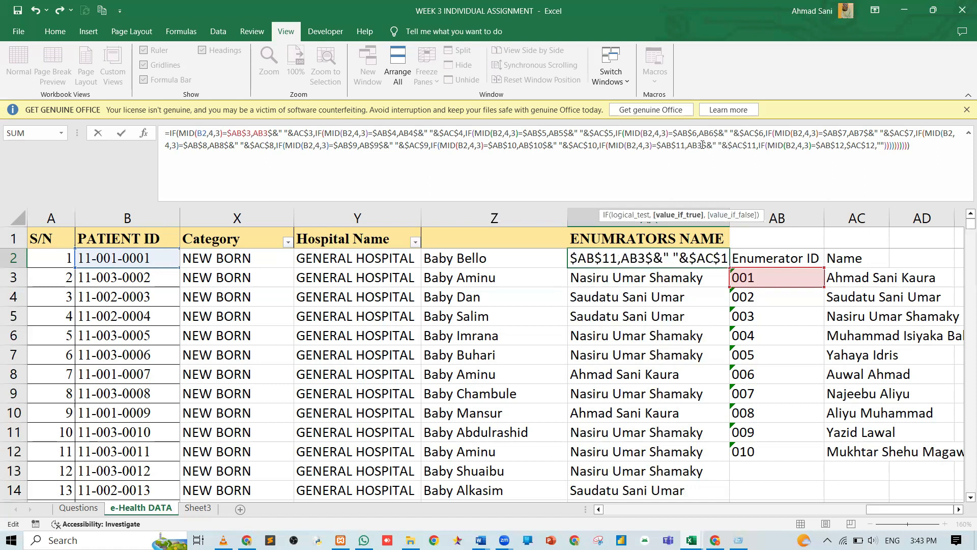
{"action": "left_click", "coordinate": [702, 145]}
{"action": "key", "text": "BackSpace"}
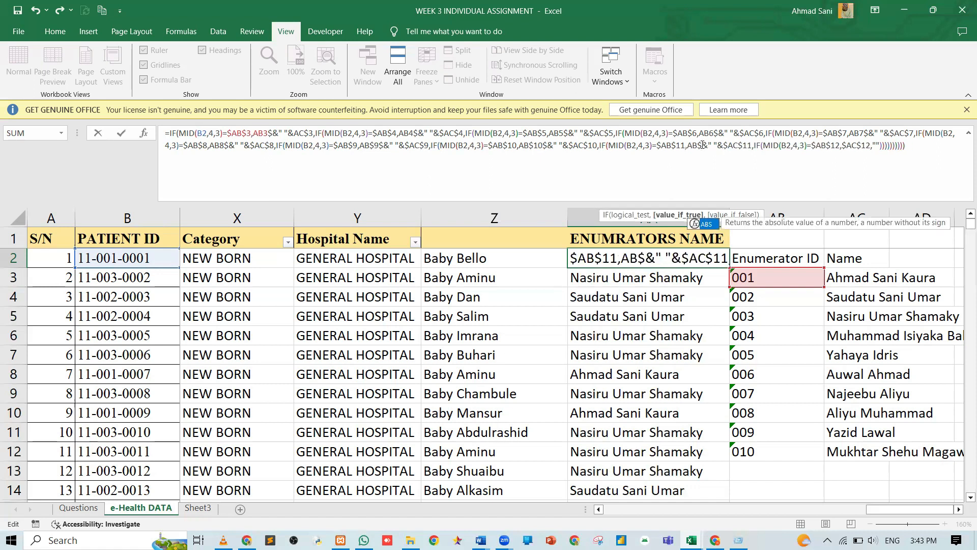
{"action": "type", "text": "11"}
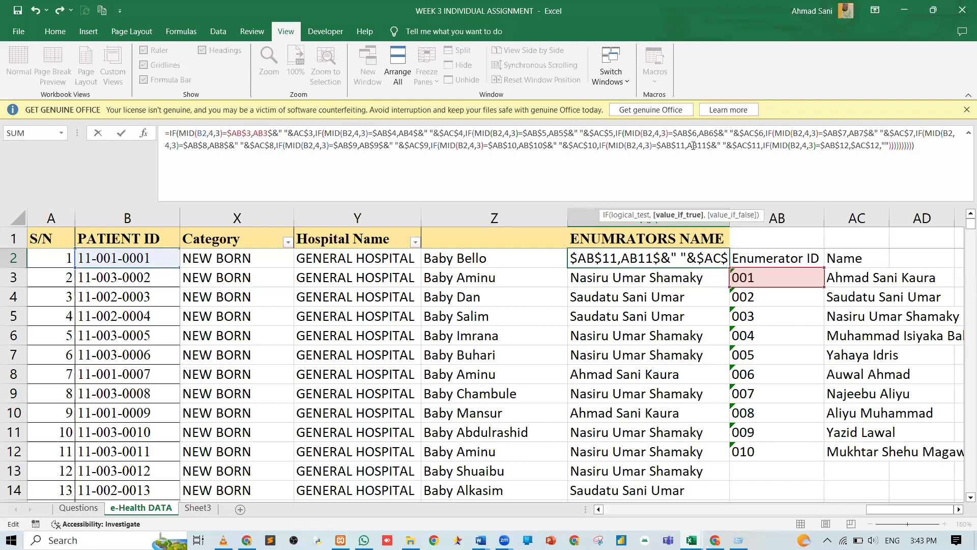
{"action": "type", "text": "$"}
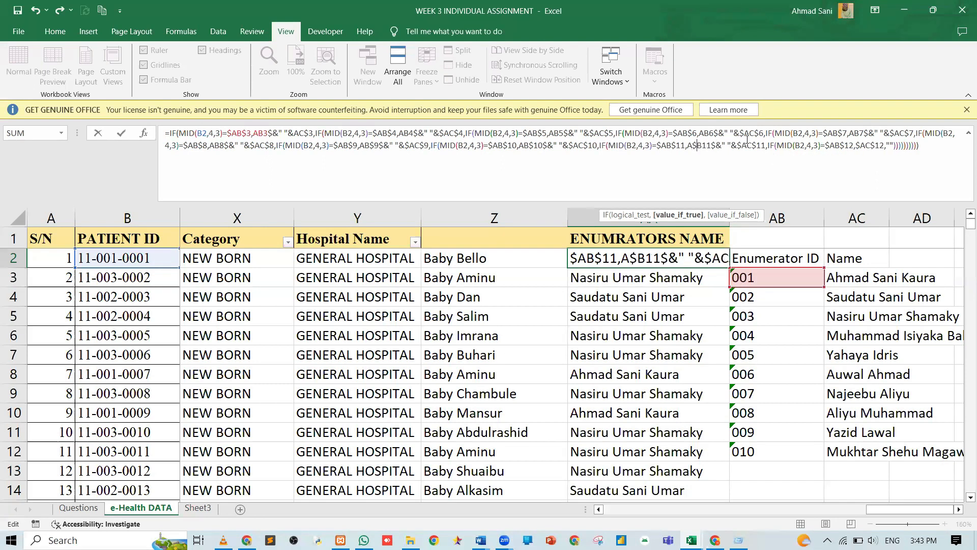
{"action": "key", "text": "BackSpace"}
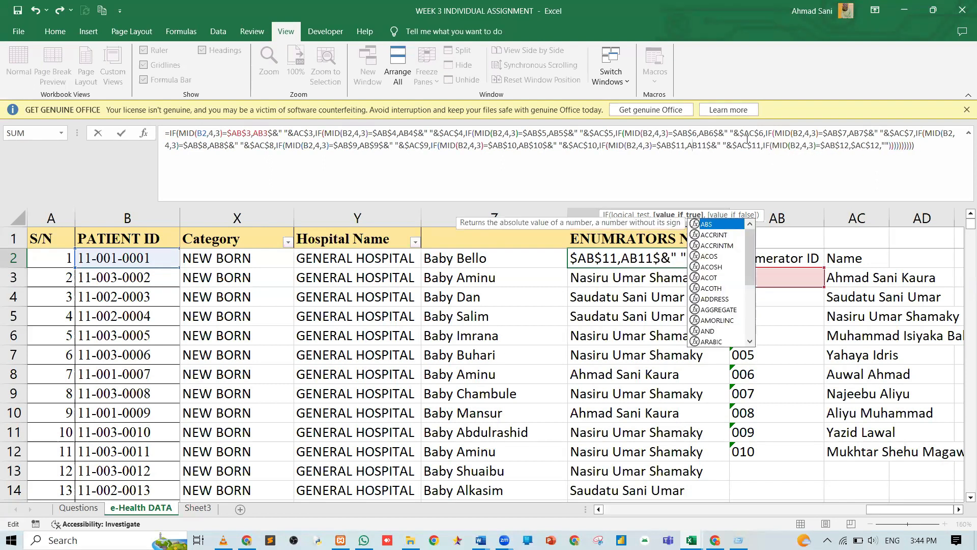
{"action": "key", "text": "Escape"}
{"action": "type", "text": "$"}
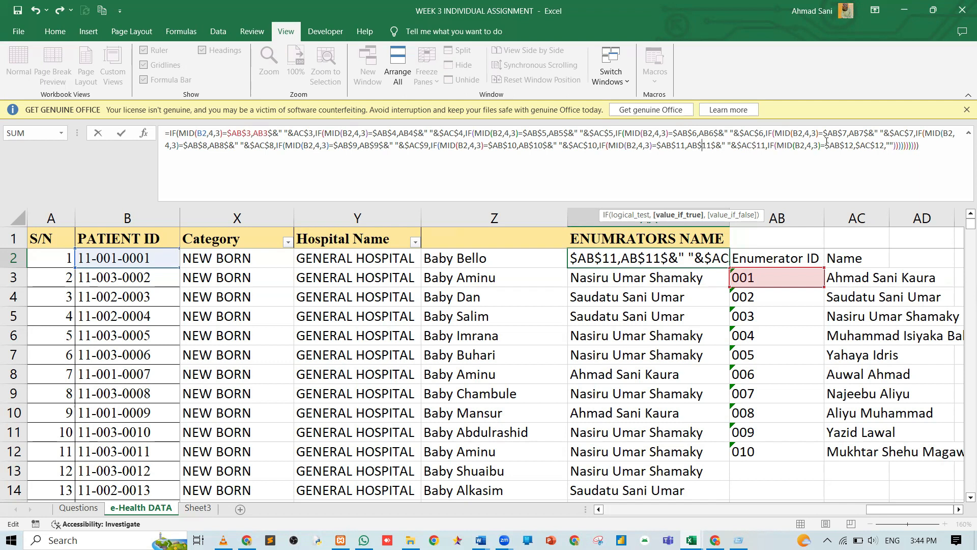
Insert the fragment AB$12$&" "& before $AC$12 in the tenth IF and try to commit AA2's formula.
{"action": "left_click", "coordinate": [857, 145]}
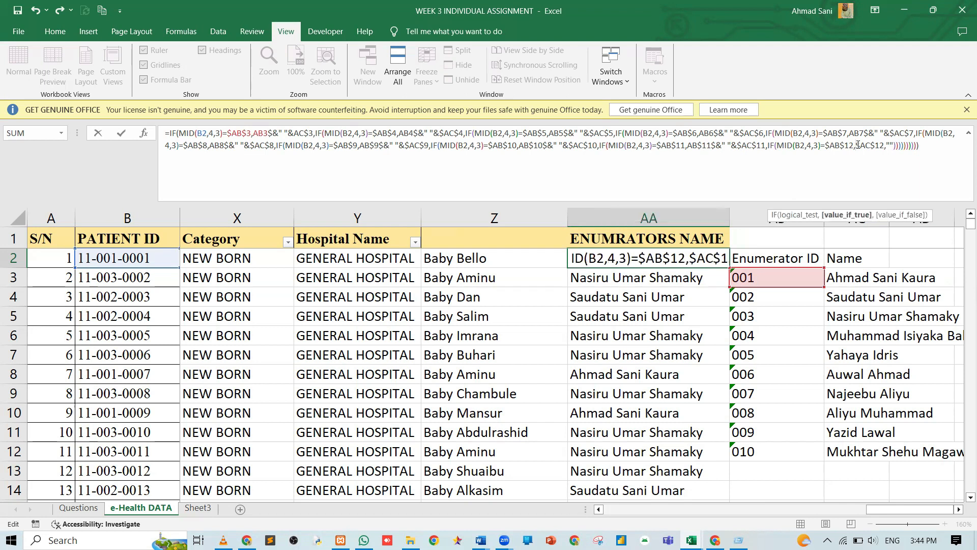
{"action": "type", "text": "AB3$&\" \"&"}
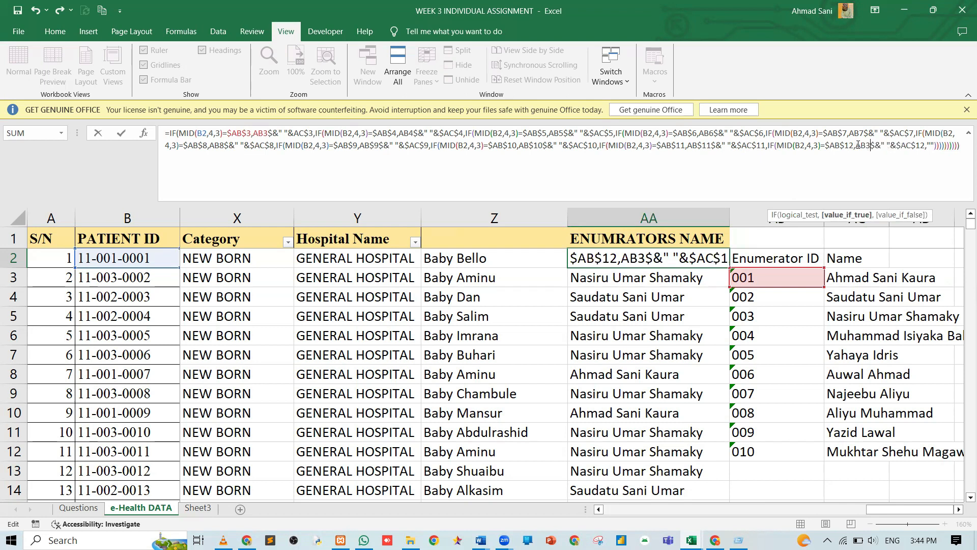
{"action": "key", "text": "BackSpace"}
{"action": "type", "text": "12"}
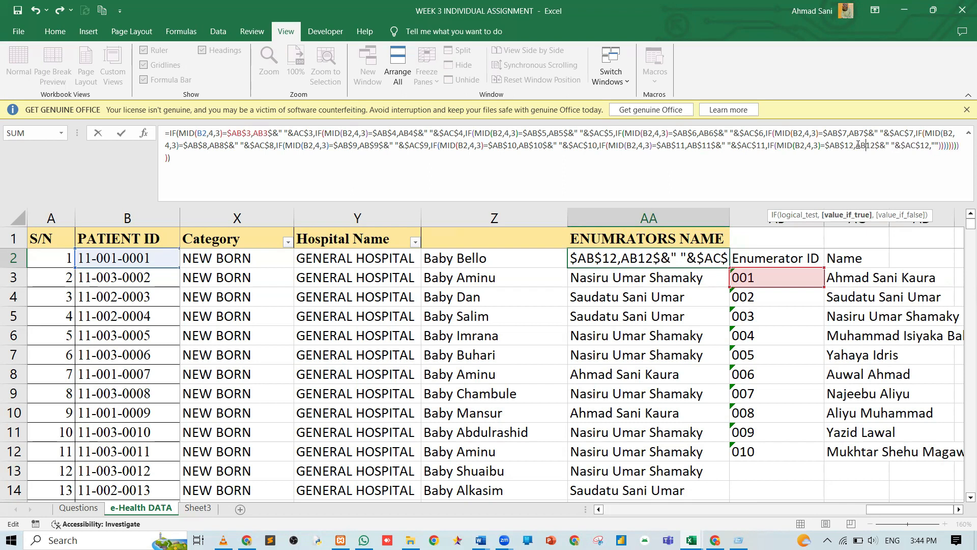
{"action": "type", "text": "$"}
{"action": "key", "text": "Return"}
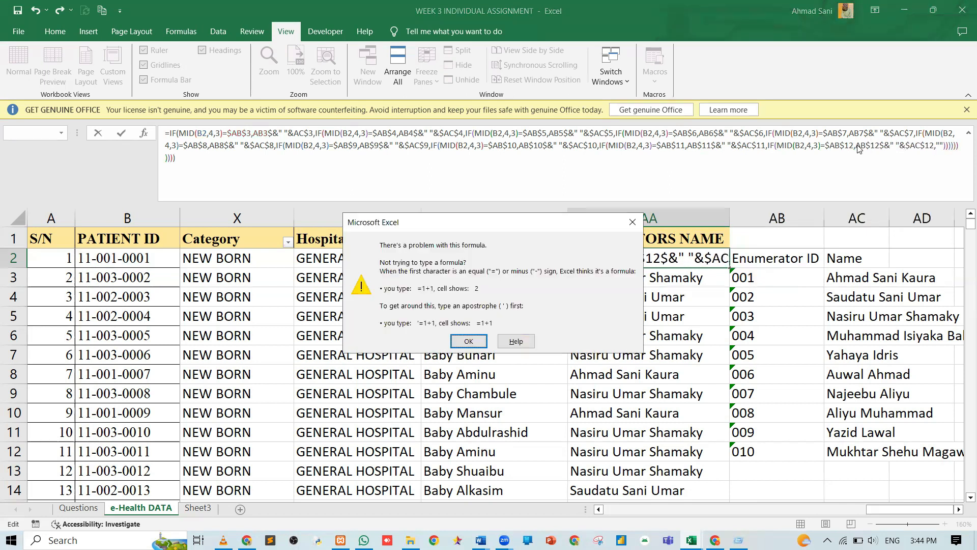
{"action": "key", "text": "Return"}
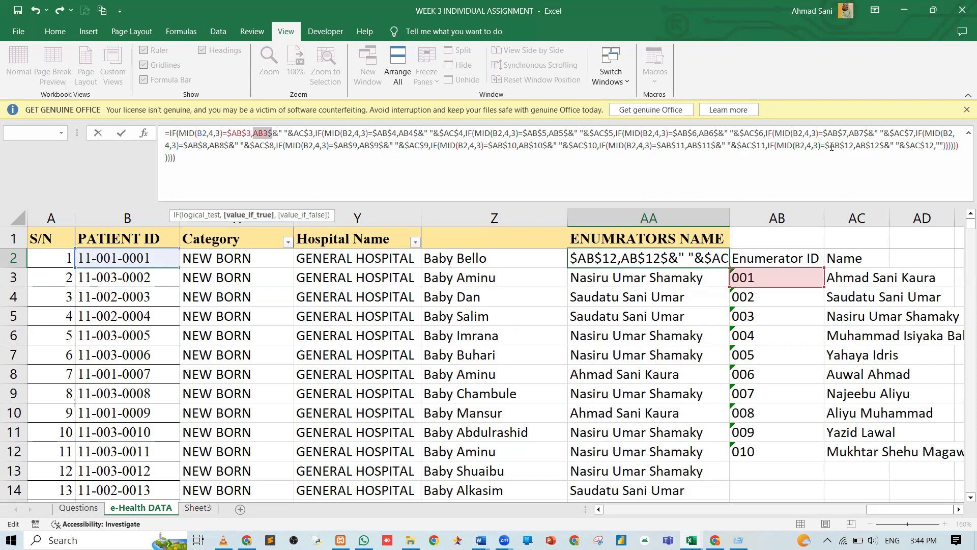
Correct the joined ID reference in the first IF of AA2's formula to AB$3 and try committing the formula.
{"action": "double_click", "coordinate": [273, 134]}
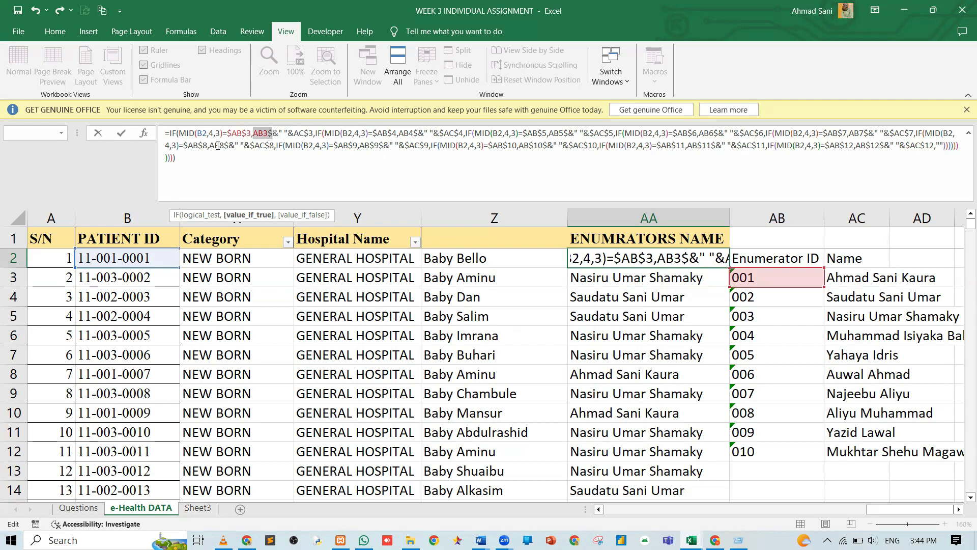
{"action": "left_click", "coordinate": [273, 133]}
{"action": "key", "text": "BackSpace"}
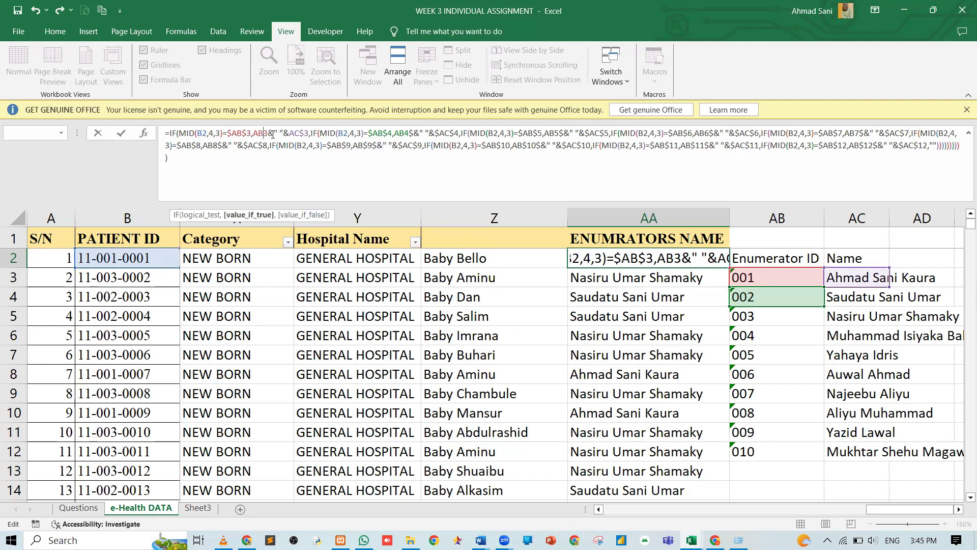
{"action": "type", "text": "$"}
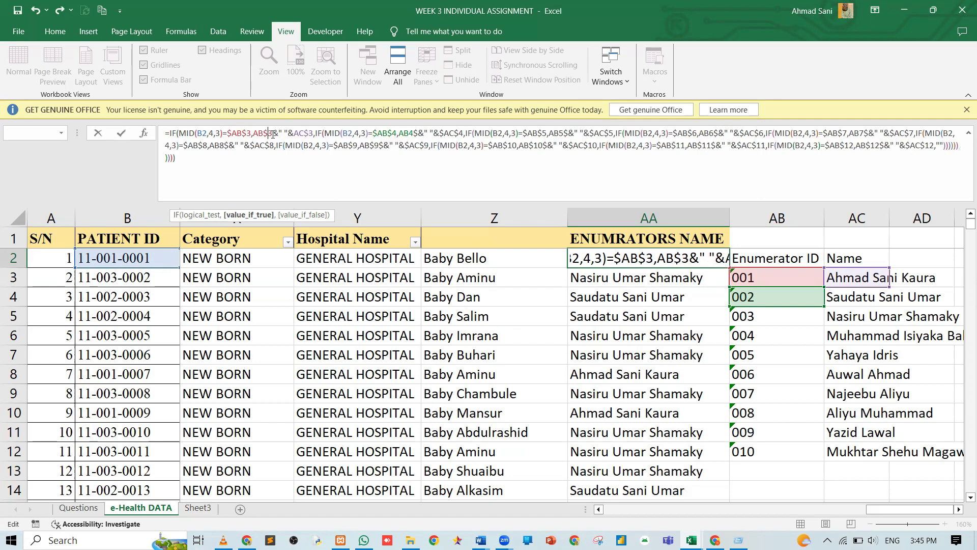
{"action": "key", "text": "Return"}
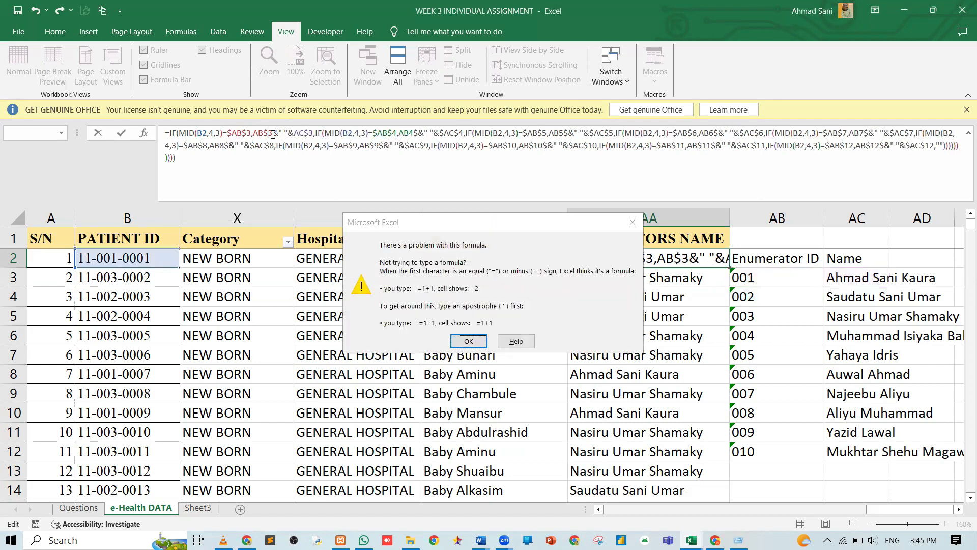
{"action": "key", "text": "Return"}
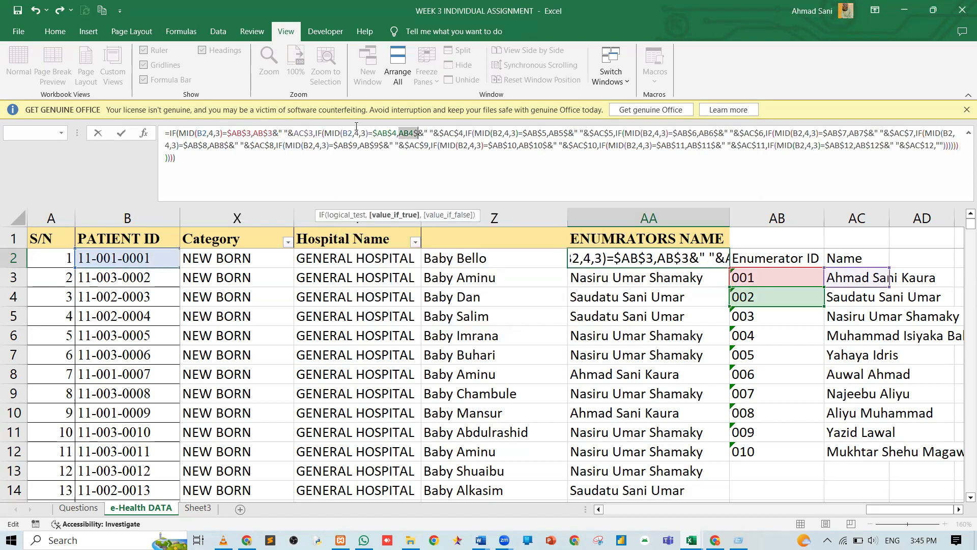
Correct the joined ID reference in the second IF to AB$4 and recheck the formula by submitting it.
{"action": "left_click", "coordinate": [418, 134]}
{"action": "key", "text": "BackSpace"}
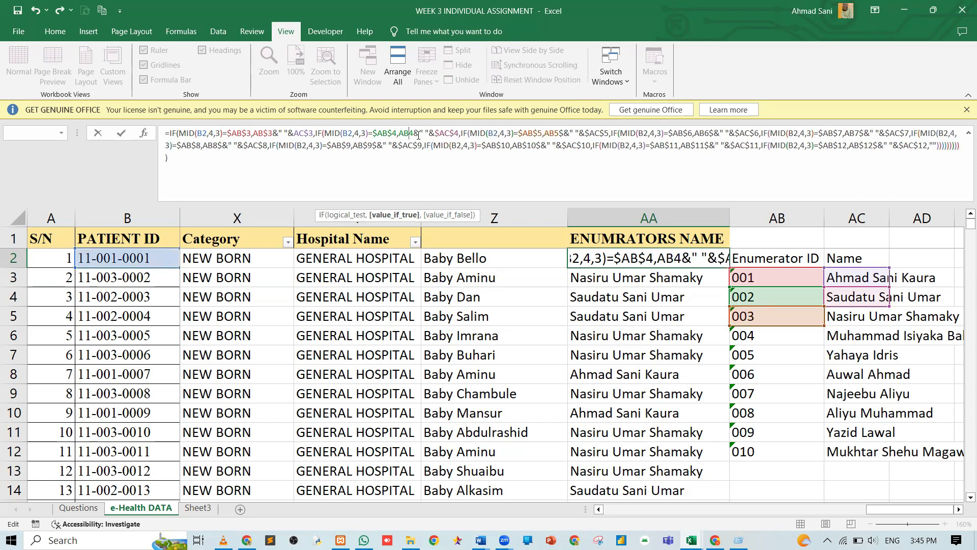
{"action": "type", "text": "$"}
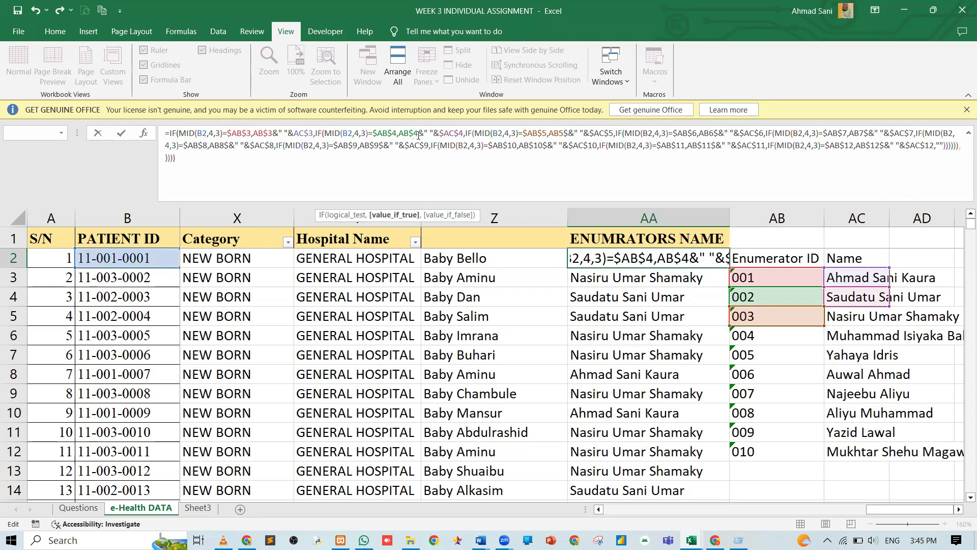
{"action": "key", "text": "Return"}
{"action": "key", "text": "Return"}
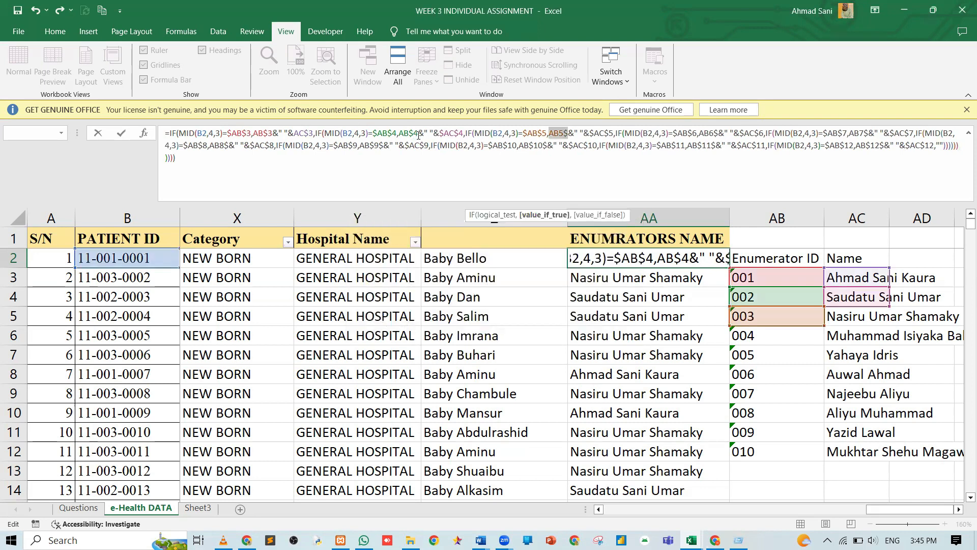
Change the joined ID reference before $AC$5 in the third IF to AB$5 and resubmit the formula.
{"action": "left_click", "coordinate": [560, 134]}
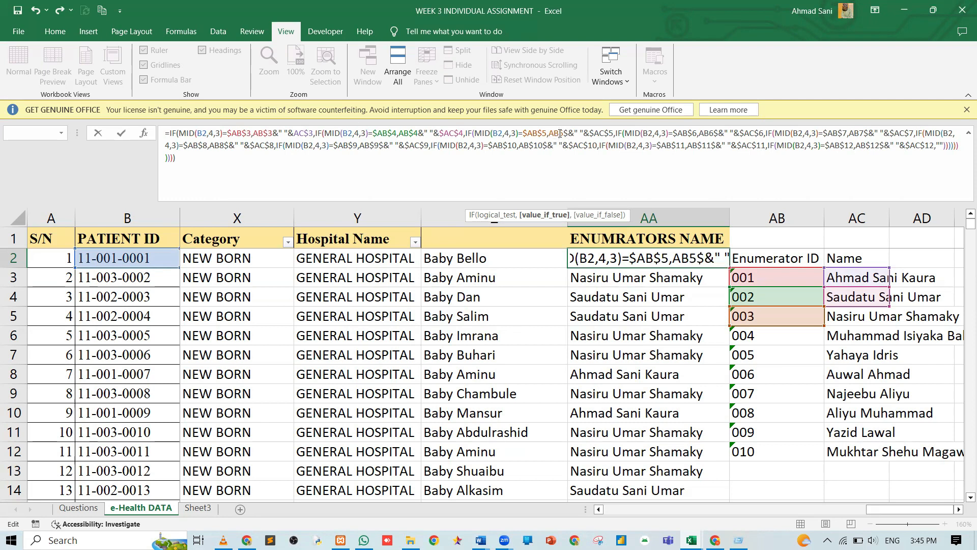
{"action": "type", "text": "$"}
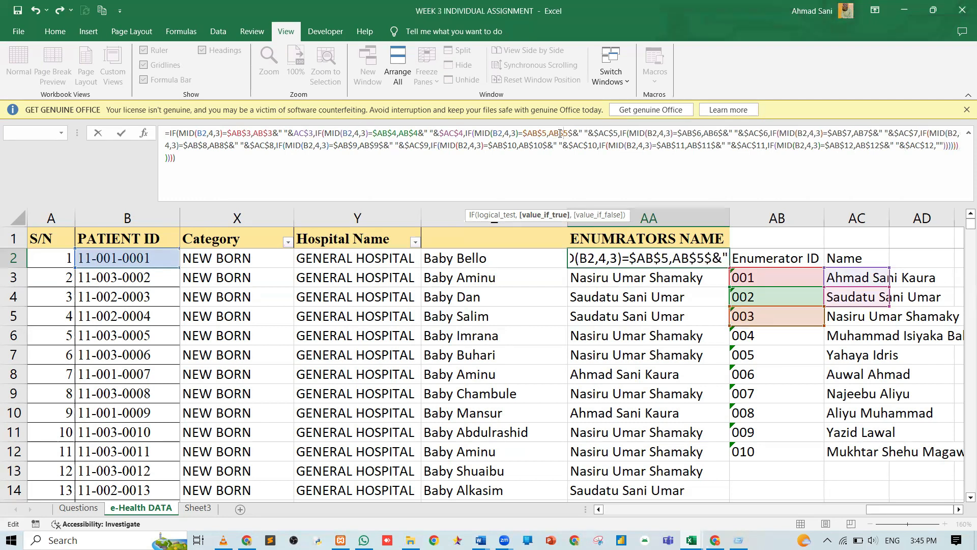
{"action": "key", "text": "BackSpace"}
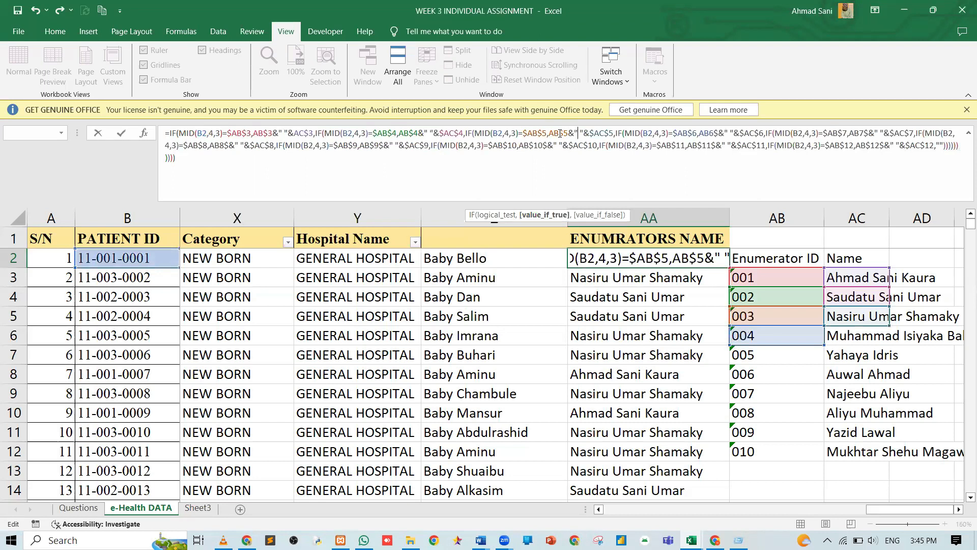
{"action": "key", "text": "Right"}
{"action": "key", "text": "Right"}
{"action": "key", "text": "Right"}
{"action": "key", "text": "Right"}
{"action": "key", "text": "Right"}
{"action": "key", "text": "Right"}
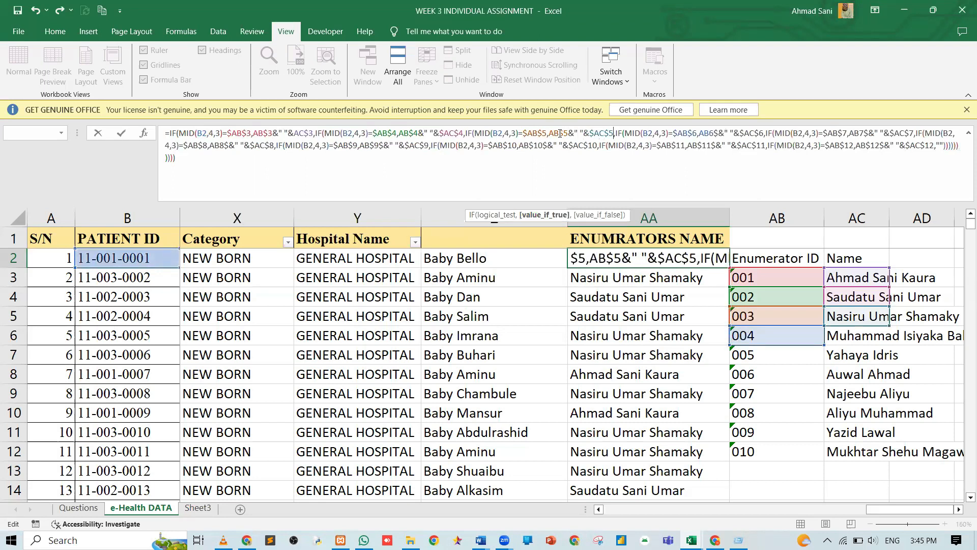
{"action": "key", "text": "Right"}
{"action": "key", "text": "Right"}
{"action": "key", "text": "Right"}
{"action": "key", "text": "Right"}
{"action": "key", "text": "Right"}
{"action": "key", "text": "Right"}
{"action": "key", "text": "Right"}
{"action": "key", "text": "Right"}
{"action": "key", "text": "Right"}
{"action": "key", "text": "Right"}
{"action": "key", "text": "Right"}
{"action": "key", "text": "Right"}
{"action": "key", "text": "Right"}
{"action": "key", "text": "Right"}
{"action": "key", "text": "Right"}
{"action": "key", "text": "Right"}
{"action": "key", "text": "Right"}
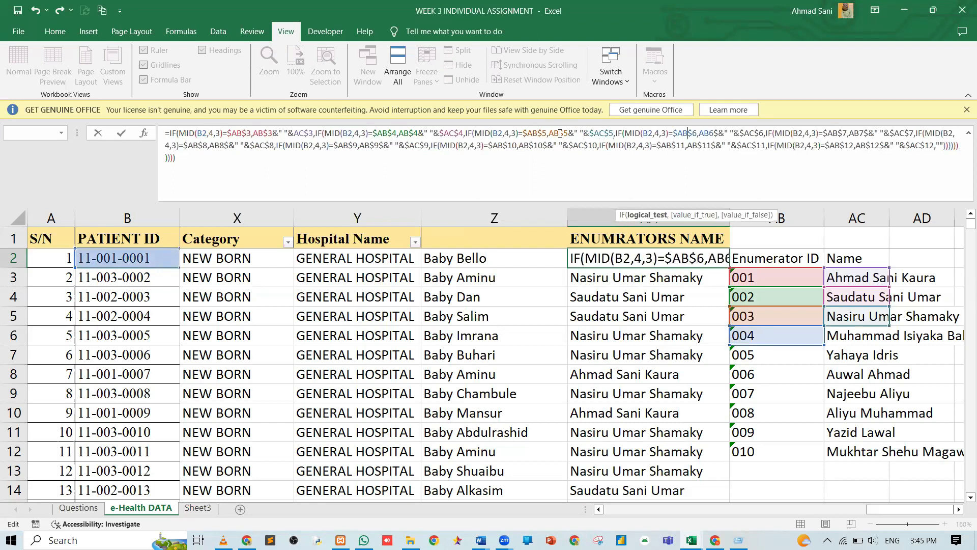
{"action": "key", "text": "Return"}
{"action": "key", "text": "Return"}
Change the joined ID reference before $AC$6 in the fourth IF to AB$6 and resubmit the formula.
{"action": "key", "text": "Right"}
{"action": "key", "text": "Right"}
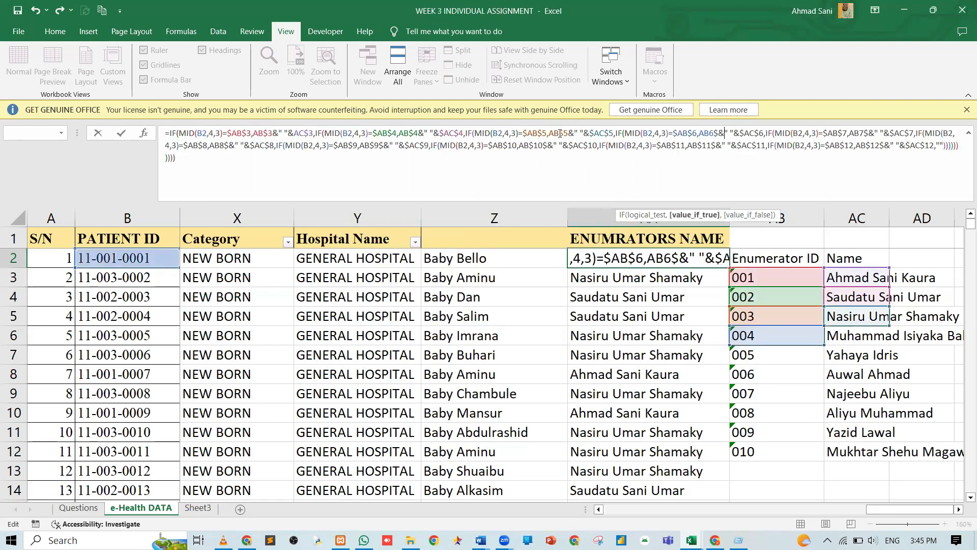
{"action": "key", "text": "BackSpace"}
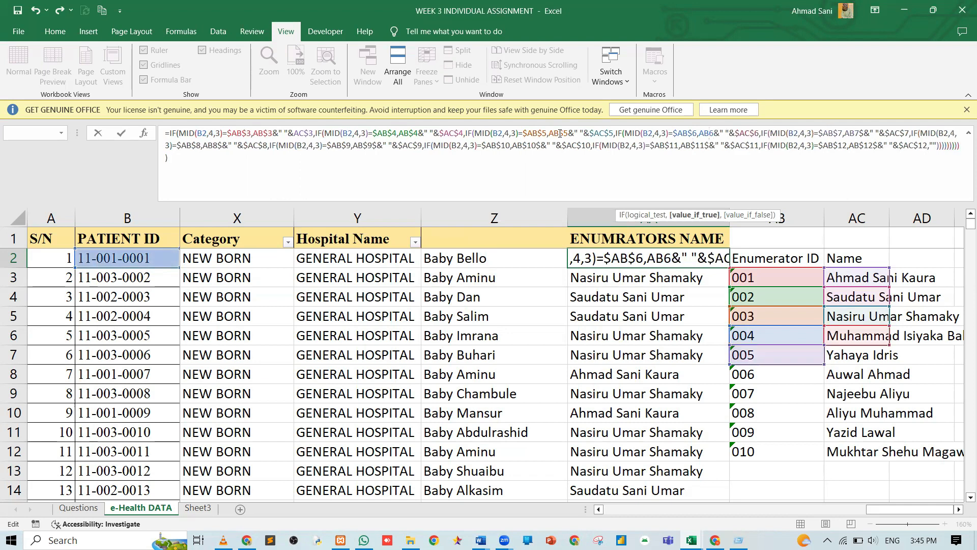
{"action": "key", "text": "Left"}
{"action": "type", "text": "$"}
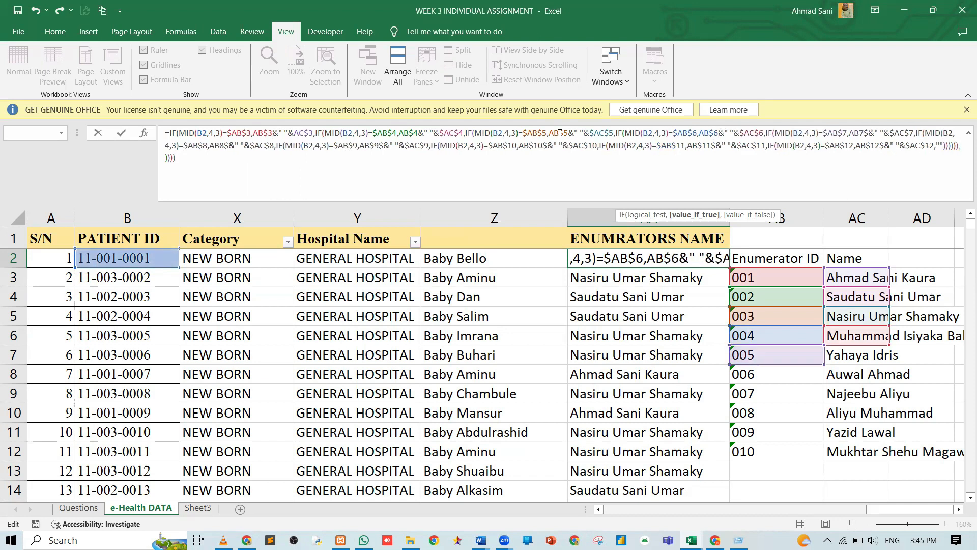
{"action": "key", "text": "Right"}
{"action": "key", "text": "Right"}
{"action": "key", "text": "Right"}
{"action": "key", "text": "Right"}
{"action": "key", "text": "Right"}
{"action": "key", "text": "Right"}
{"action": "key", "text": "Right"}
{"action": "key", "text": "Right"}
{"action": "key", "text": "Right"}
{"action": "key", "text": "Right"}
{"action": "key", "text": "Right"}
{"action": "key", "text": "Right"}
{"action": "key", "text": "Right"}
{"action": "key", "text": "Right"}
{"action": "key", "text": "Right"}
{"action": "key", "text": "Right"}
{"action": "key", "text": "Right"}
{"action": "key", "text": "Right"}
{"action": "key", "text": "Right"}
{"action": "key", "text": "Right"}
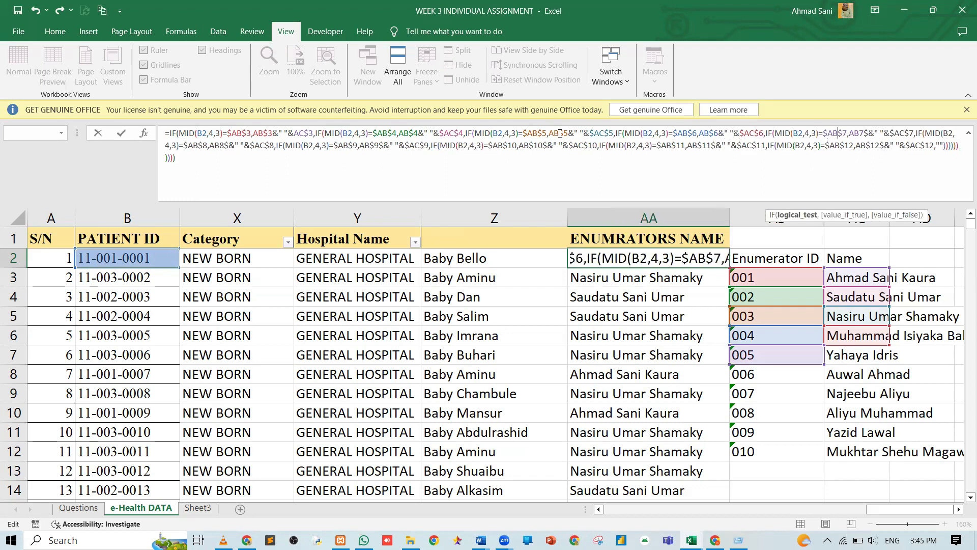
{"action": "key", "text": "Return"}
{"action": "key", "text": "Return"}
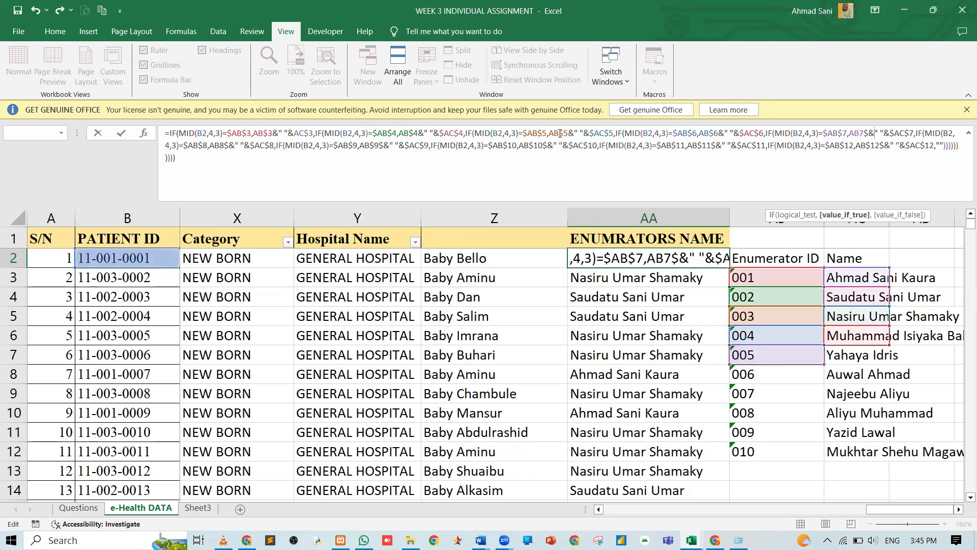
Fix the fifth IF's joined ID reference so it reads AB$7, and submit AA2's formula again.
{"action": "key", "text": "BackSpace"}
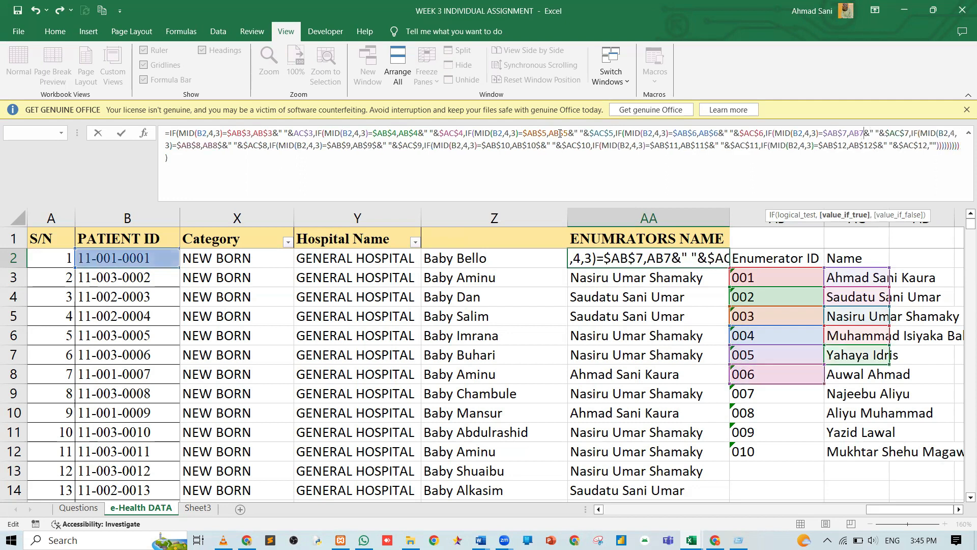
{"action": "type", "text": "$"}
{"action": "key", "text": "Return"}
{"action": "key", "text": "Return"}
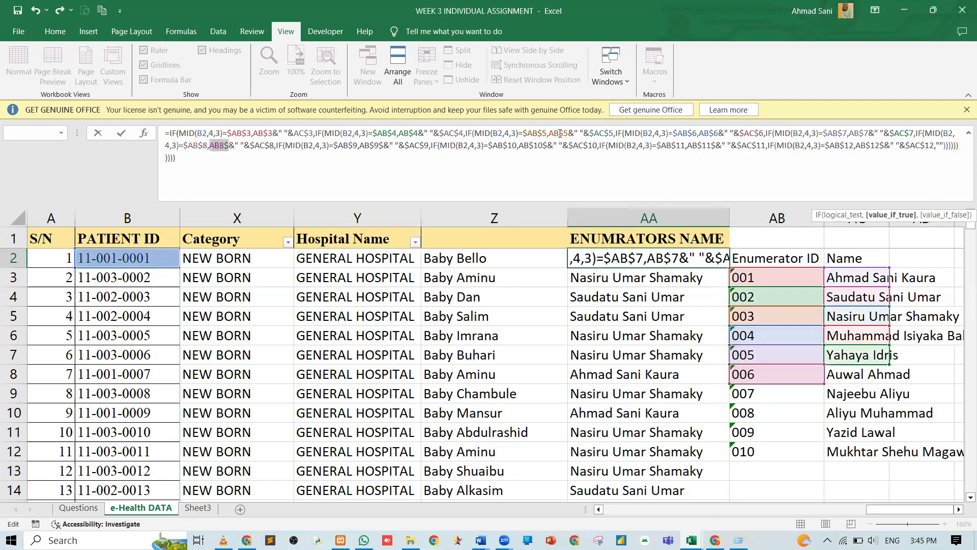
Fix the sixth IF's joined ID reference so it reads AB$8, and submit AA2's formula again.
{"action": "key", "text": "Right"}
{"action": "key", "text": "BackSpace"}
{"action": "key", "text": "Left"}
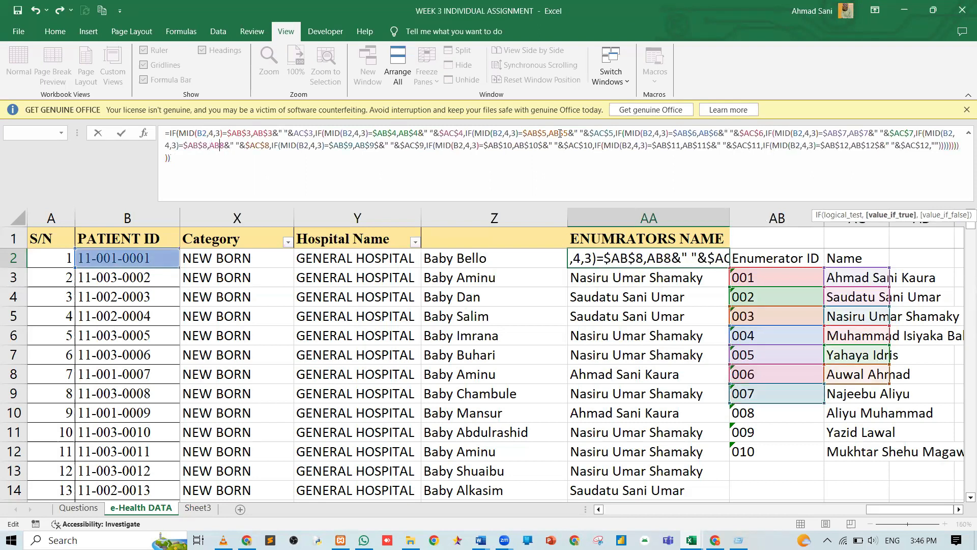
{"action": "type", "text": "$"}
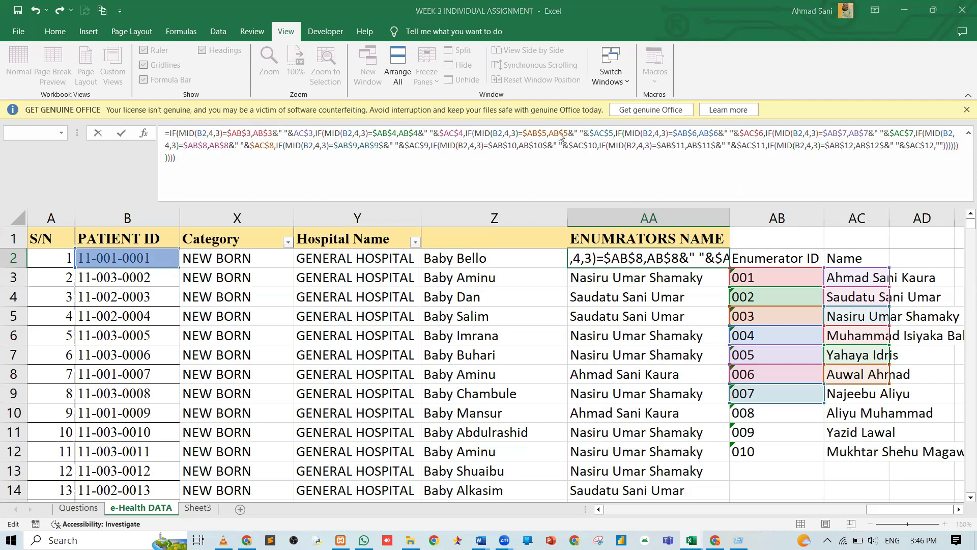
{"action": "key", "text": "Return"}
{"action": "key", "text": "Return"}
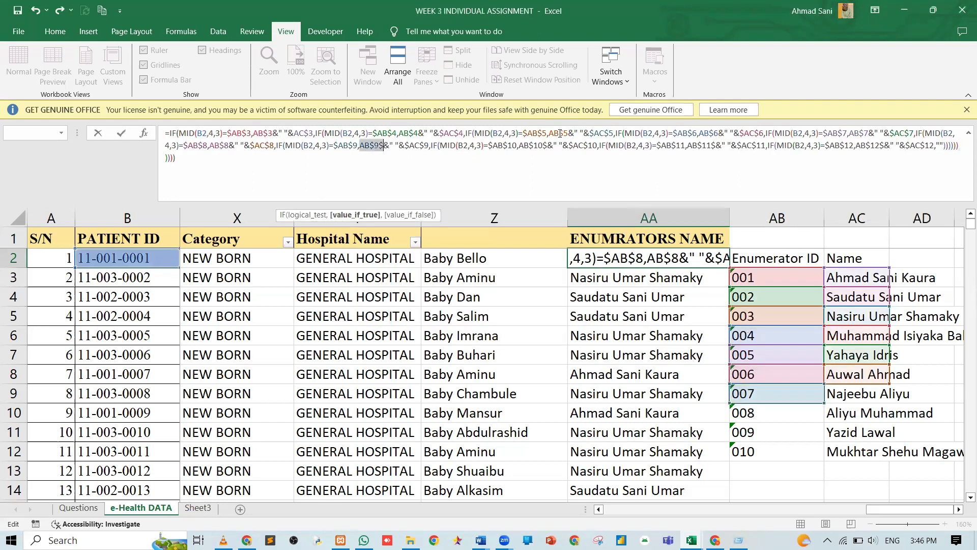
Correct the seventh IF's joined ID reference to AB$9 in AA2's formula and resubmit it.
{"action": "key", "text": "Right"}
{"action": "key", "text": "Left"}
{"action": "key", "text": "BackSpace"}
{"action": "key", "text": "Left"}
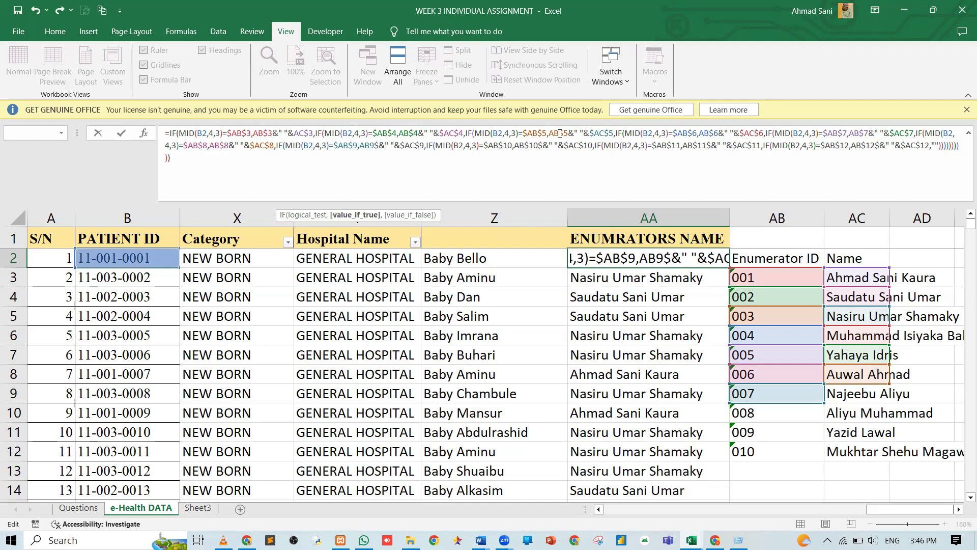
{"action": "type", "text": "$"}
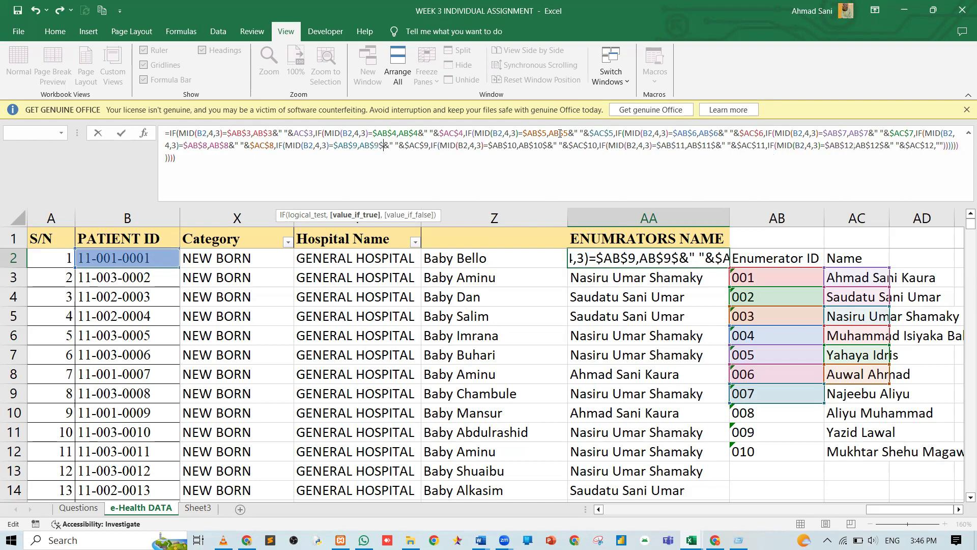
{"action": "key", "text": "BackSpace"}
{"action": "key", "text": "Return"}
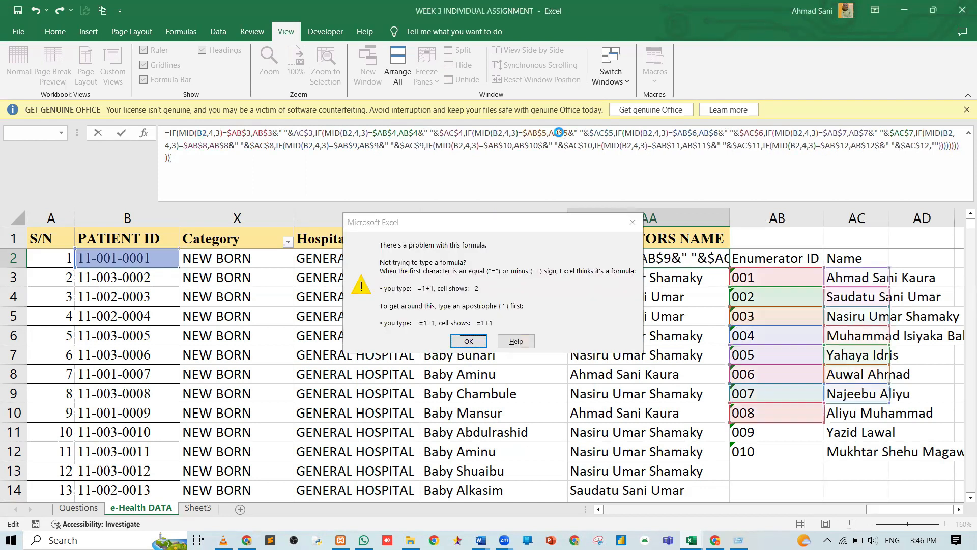
{"action": "key", "text": "Return"}
Remove the stray dollar sign from the eighth IF so its joined ID reference reads AB$10, and resubmit the formula.
{"action": "key", "text": "Right"}
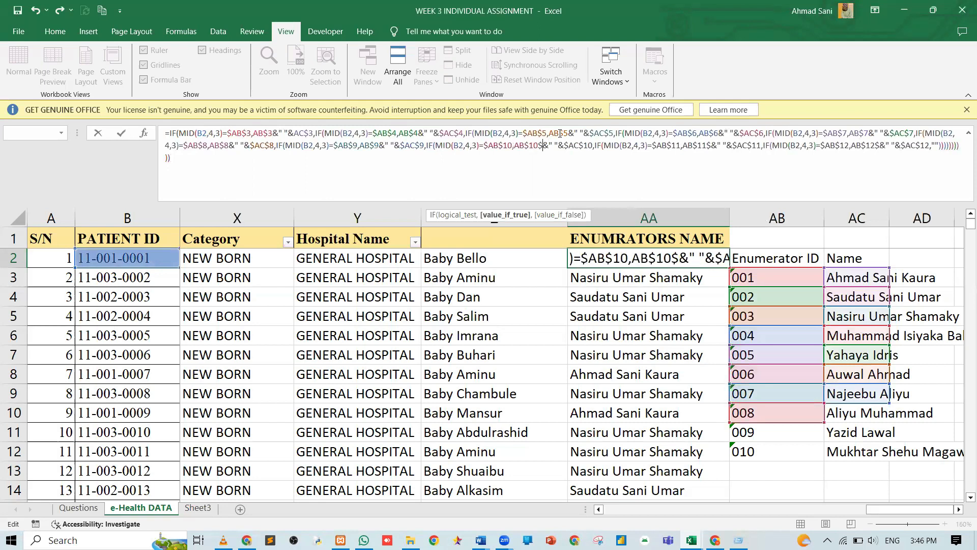
{"action": "key", "text": "BackSpace"}
{"action": "key", "text": "Return"}
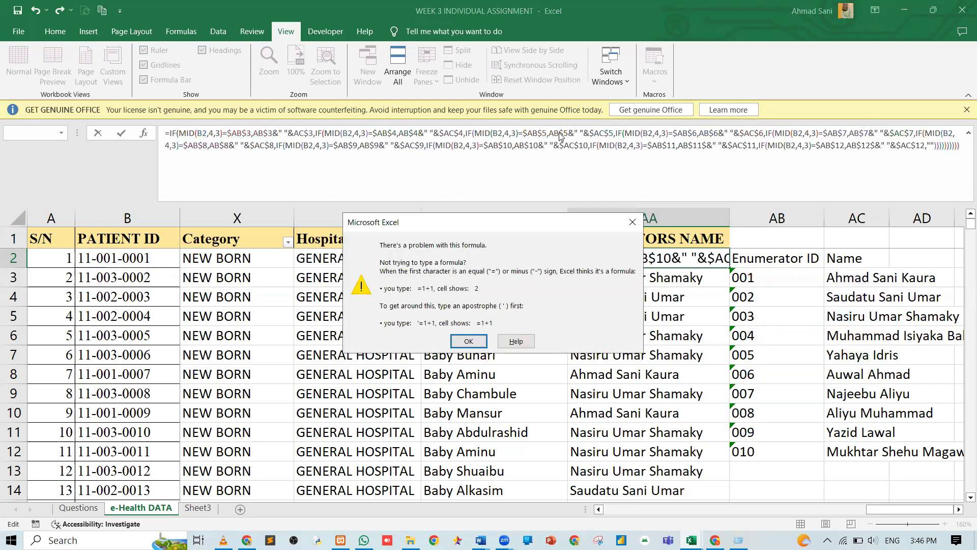
{"action": "key", "text": "Return"}
Change the ninth IF's joined ID reference to AB$11 and resubmit the formula.
{"action": "key", "text": "Right"}
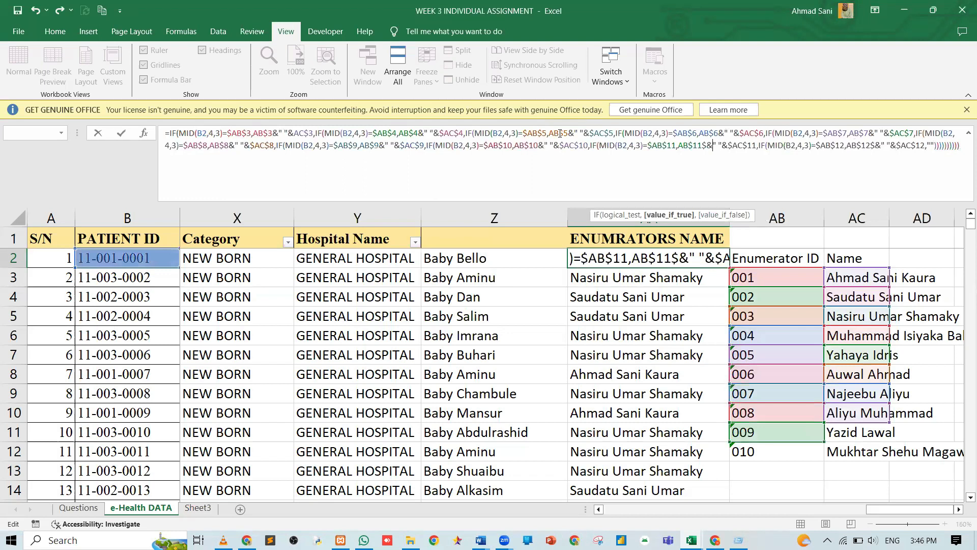
{"action": "key", "text": "BackSpace"}
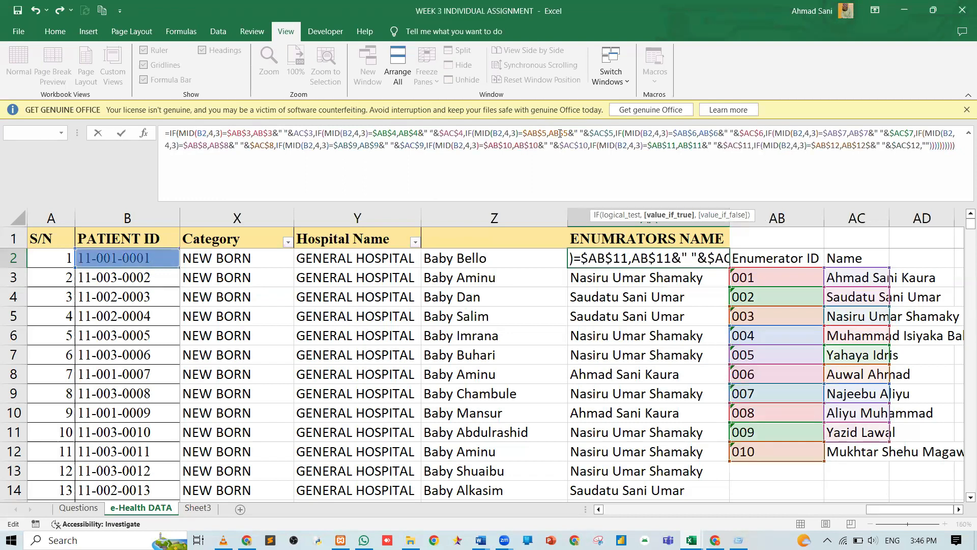
{"action": "key", "text": "Return"}
{"action": "key", "text": "Return"}
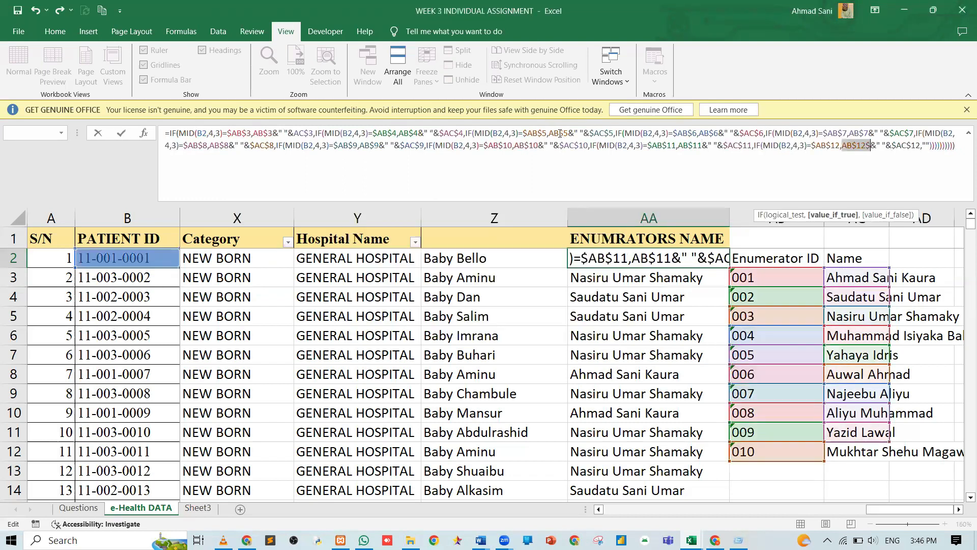
Correct the tenth IF's joined ID reference to AB$12, and fill AA2's submitted formula down the ENUMRATORS NAME column.
{"action": "key", "text": "Right"}
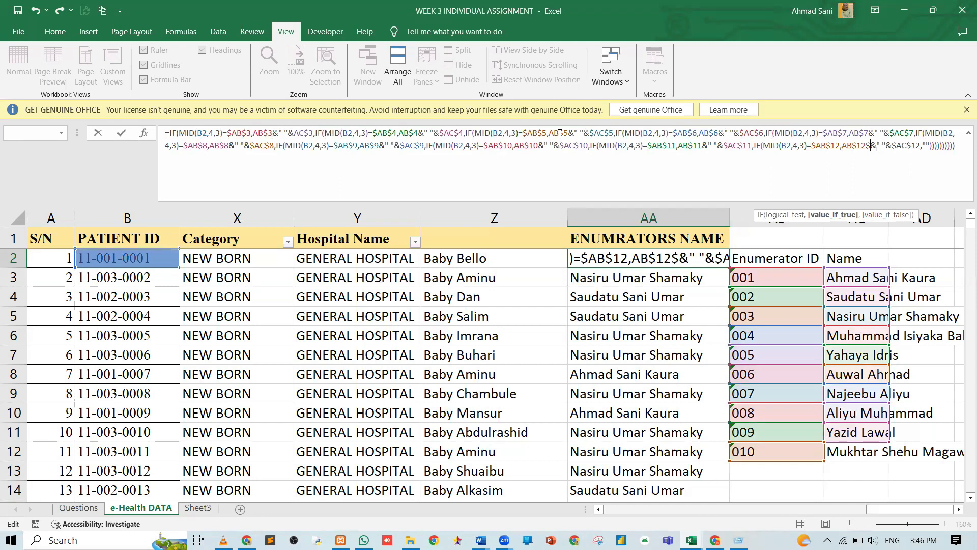
{"action": "key", "text": "BackSpace"}
{"action": "key", "text": "Return"}
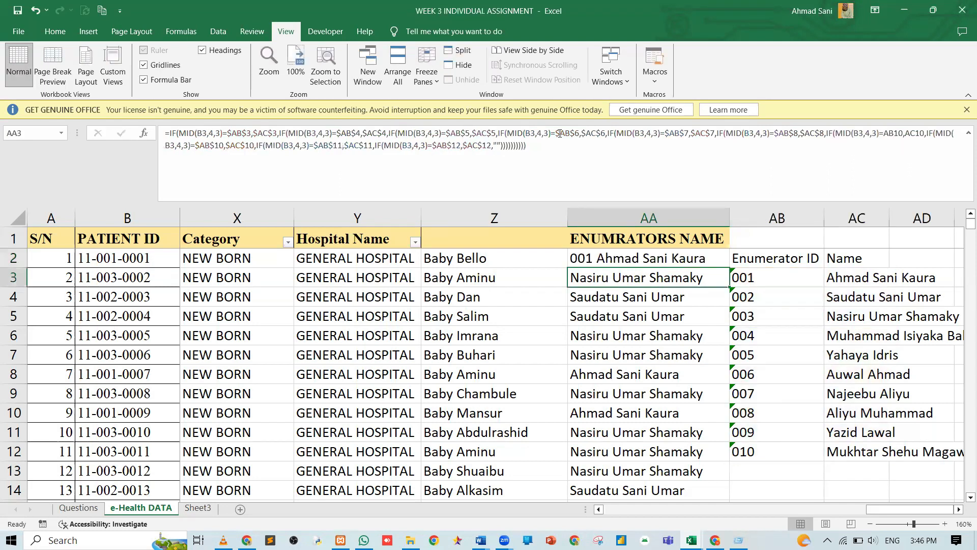
{"action": "key", "text": "Up"}
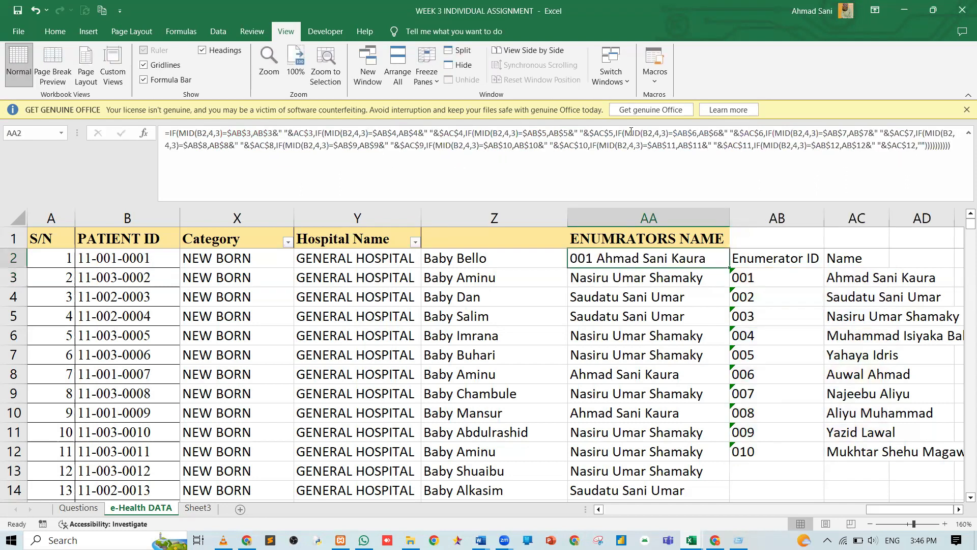
{"action": "double_click", "coordinate": [729, 268]}
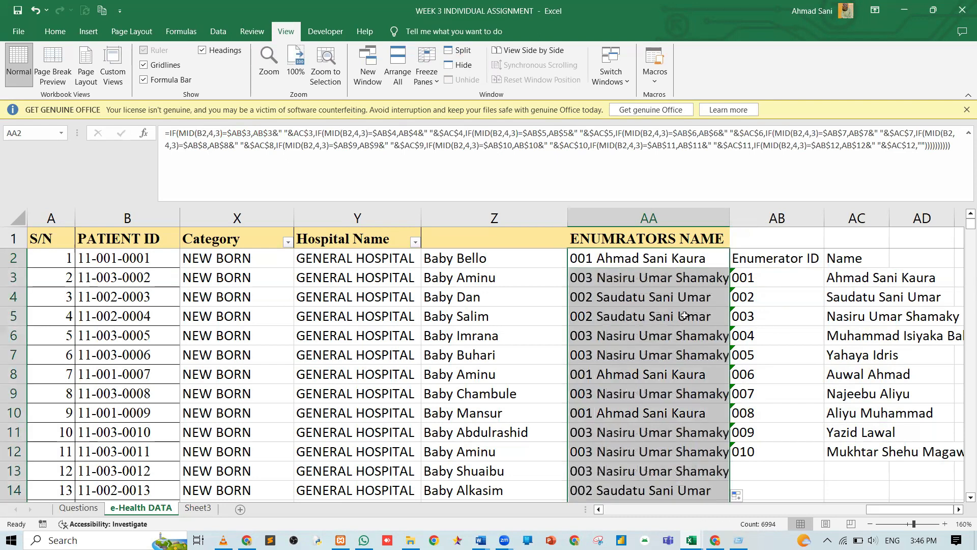
Check the filled enumerator IDs and names in column AA against the middle digits of the patient IDs.
{"action": "scroll", "coordinate": [647, 330], "scroll_direction": "down", "scroll_amount": 2}
{"action": "scroll", "coordinate": [647, 330], "scroll_direction": "down", "scroll_amount": 2}
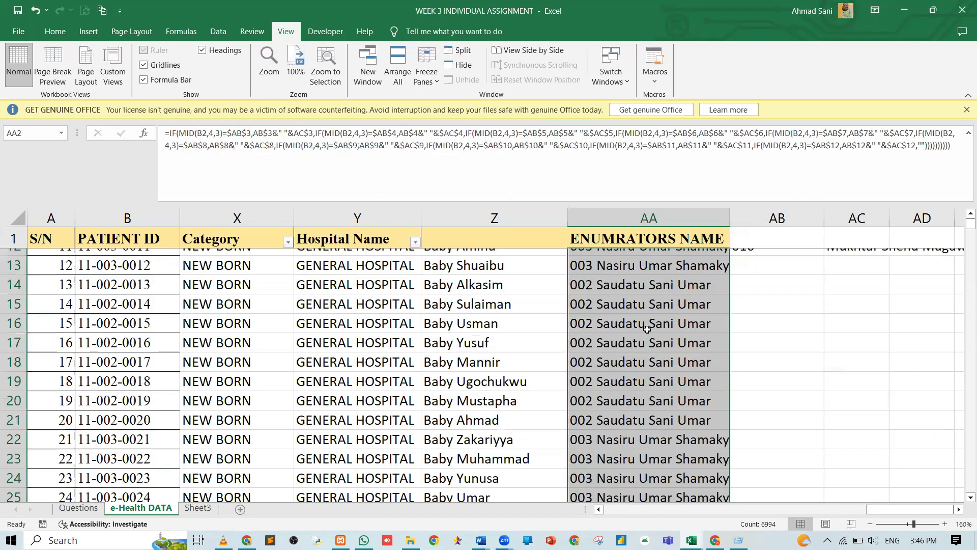
{"action": "scroll", "coordinate": [647, 329], "scroll_direction": "down", "scroll_amount": 2}
{"action": "scroll", "coordinate": [647, 329], "scroll_direction": "down", "scroll_amount": 1}
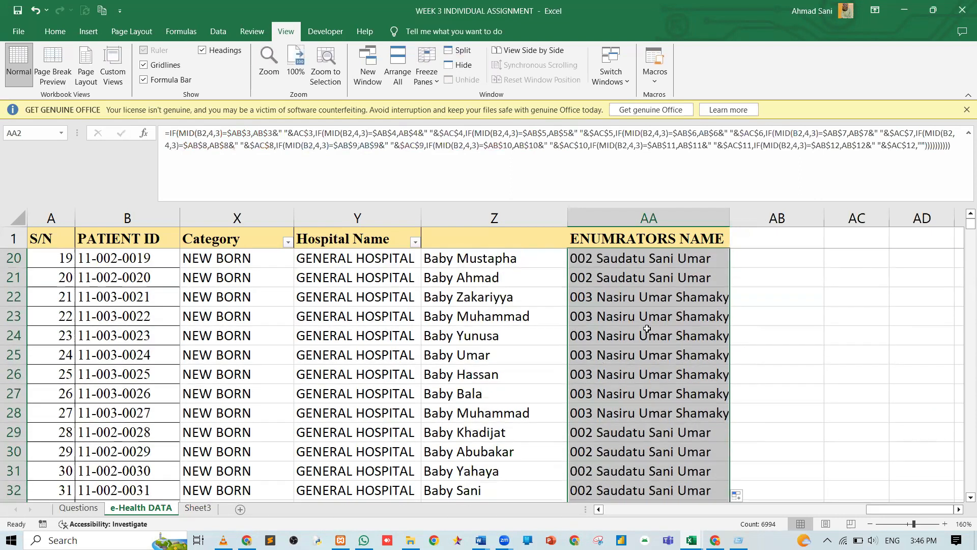
{"action": "scroll", "coordinate": [647, 329], "scroll_direction": "down", "scroll_amount": 6}
{"action": "scroll", "coordinate": [647, 325], "scroll_direction": "down", "scroll_amount": 4}
{"action": "scroll", "coordinate": [152, 377], "scroll_direction": "down", "scroll_amount": 2}
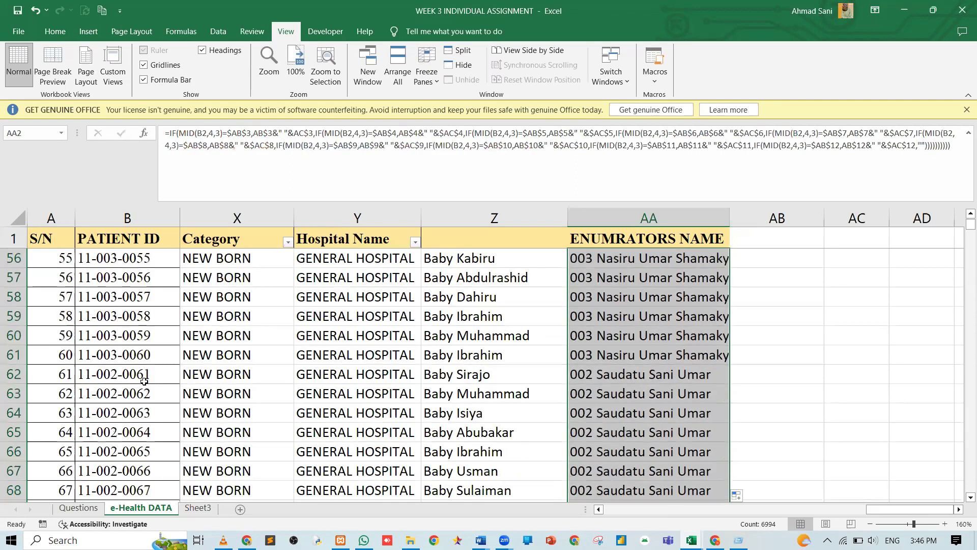
{"action": "scroll", "coordinate": [111, 341], "scroll_direction": "down", "scroll_amount": 1}
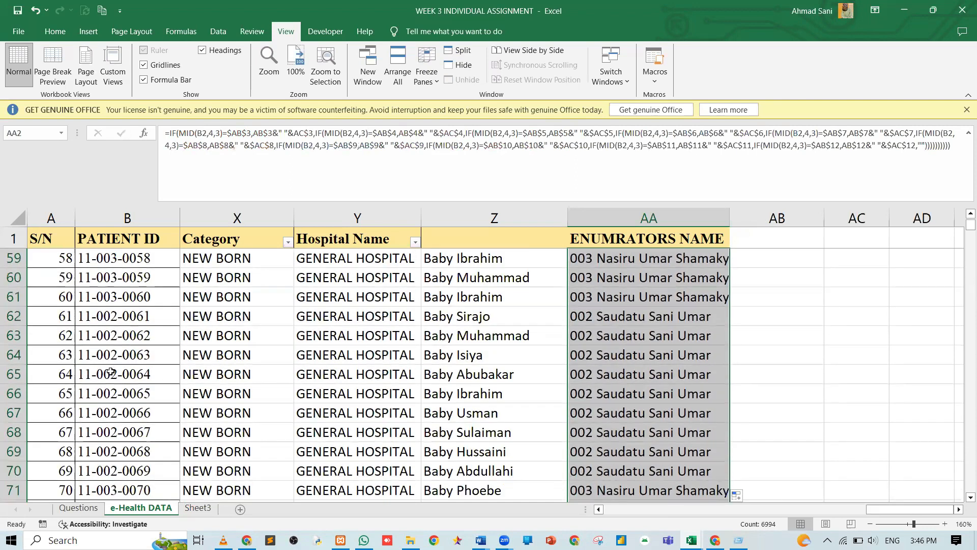
{"action": "scroll", "coordinate": [110, 372], "scroll_direction": "up", "scroll_amount": 19}
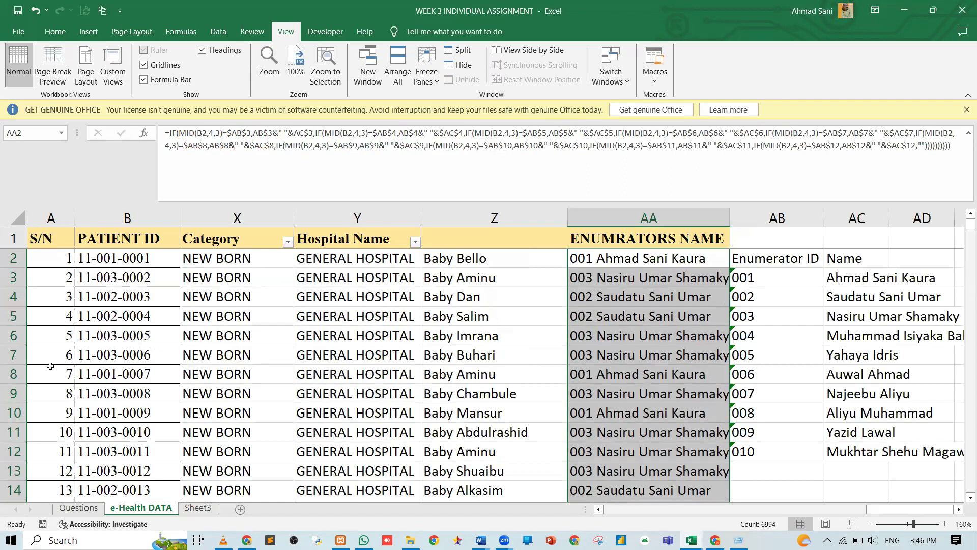
Review question 8 on the Questions sheet, and return to the e-Health DATA sheet to inspect AA2's formula.
{"action": "left_click", "coordinate": [76, 507]}
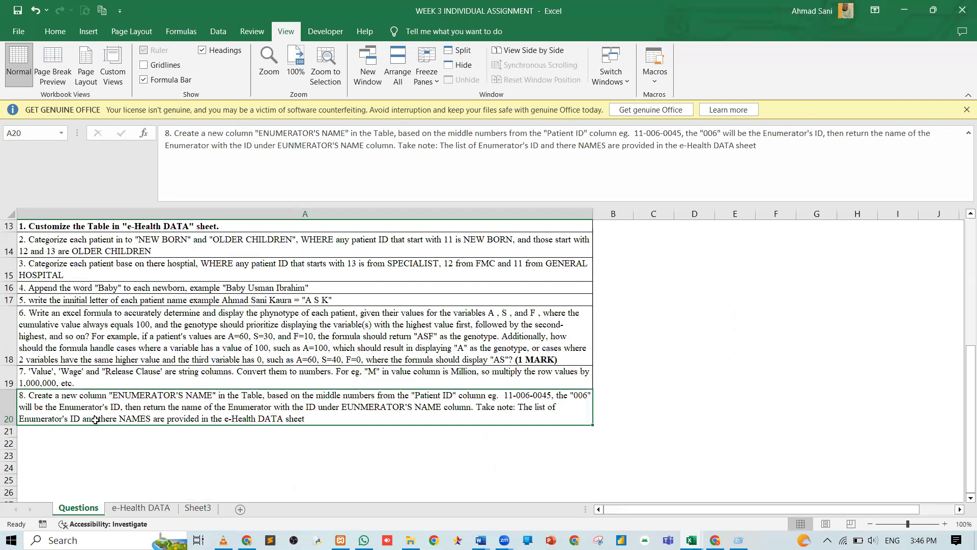
{"action": "left_click", "coordinate": [137, 508]}
{"action": "scroll", "coordinate": [294, 415], "scroll_direction": "down", "scroll_amount": 4}
{"action": "scroll", "coordinate": [295, 423], "scroll_direction": "up", "scroll_amount": 4}
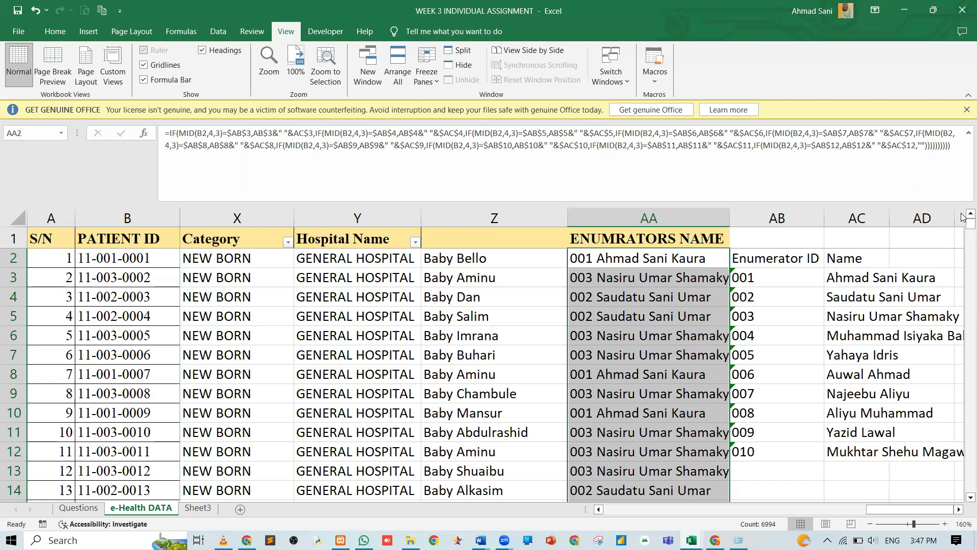
{"action": "left_click", "coordinate": [907, 137]}
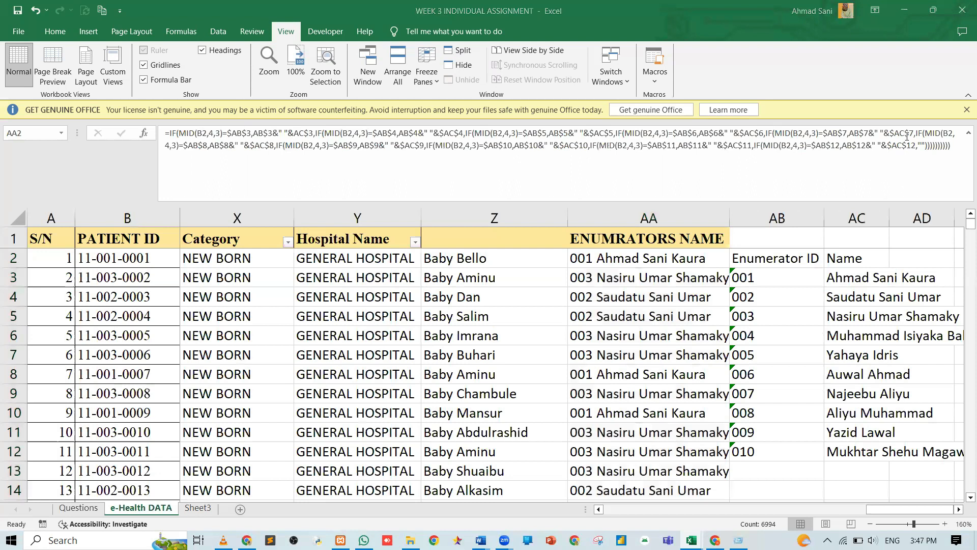